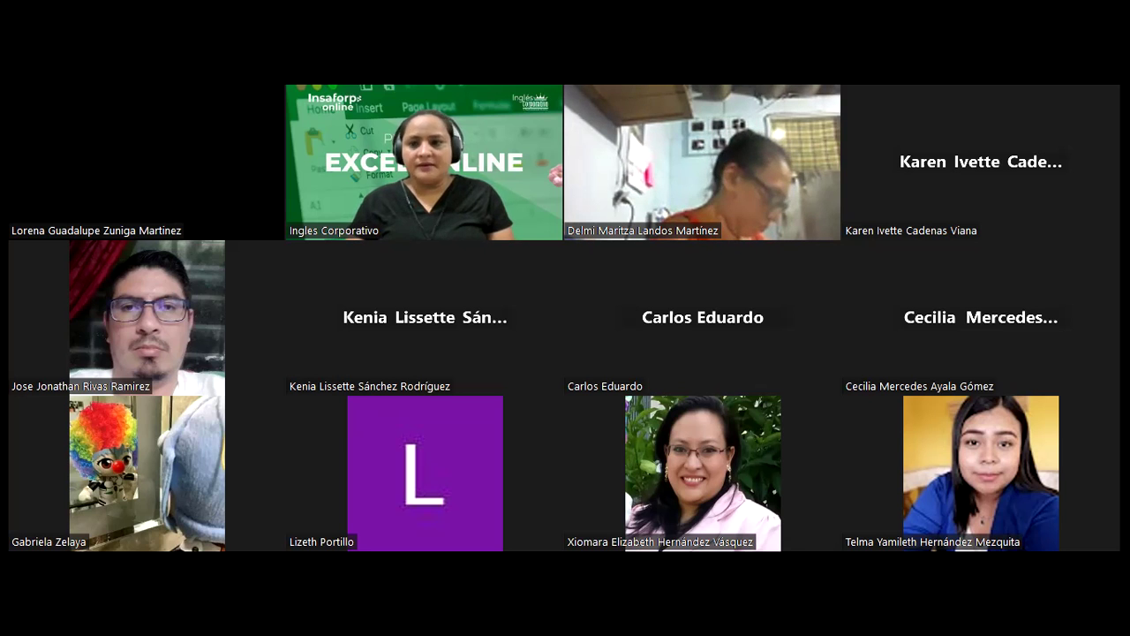
- Switch from the Zoom participant gallery to the Chrome course page 4.1 Objetivo de la lección
key(alt+Tab)
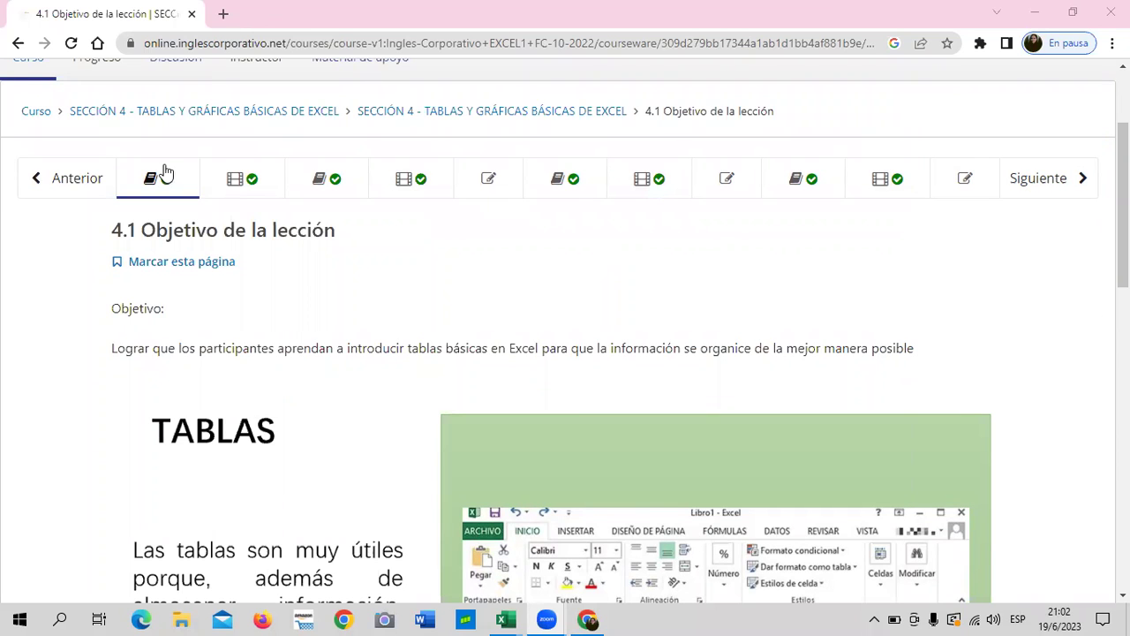
- Open the 4.5 Laboratorio quiz and read through its questions
click(478, 189)
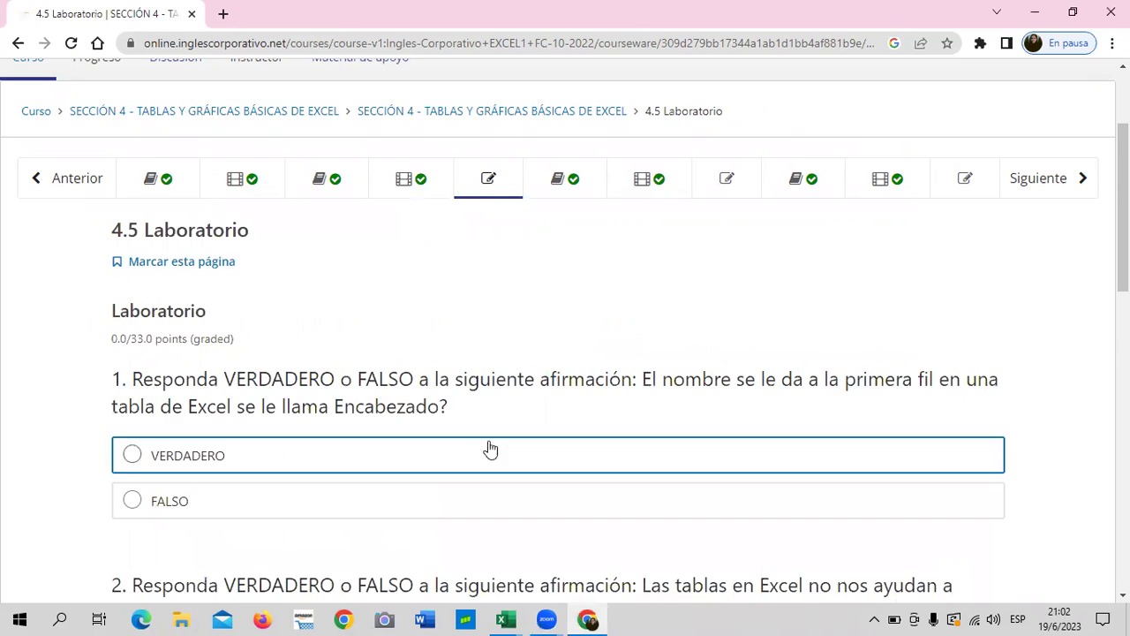
scroll(491, 449, down, 3)
scroll(501, 438, down, 2)
scroll(502, 438, down, 1)
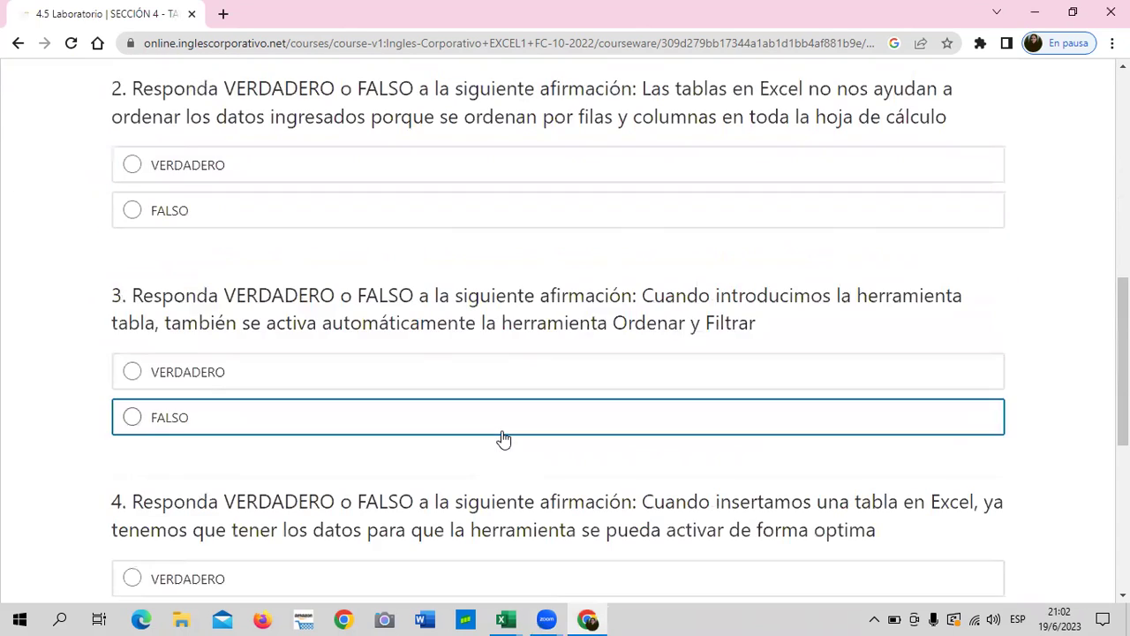
scroll(502, 438, down, 1)
scroll(501, 438, down, 1)
scroll(502, 438, up, 1)
scroll(502, 438, up, 2)
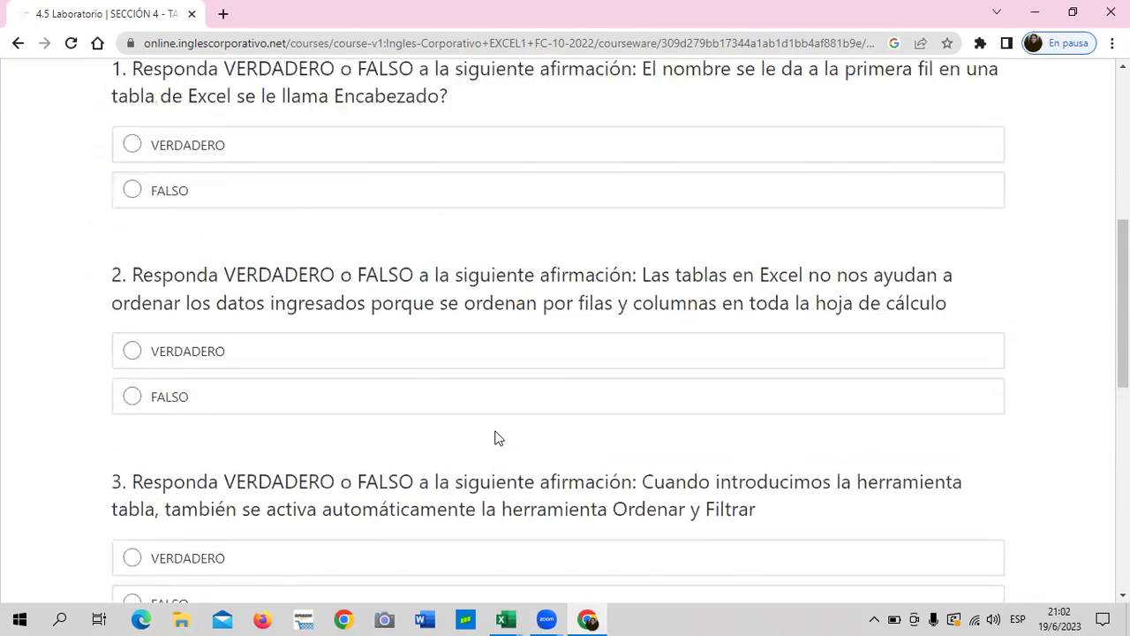
scroll(499, 438, up, 4)
scroll(494, 436, up, 2)
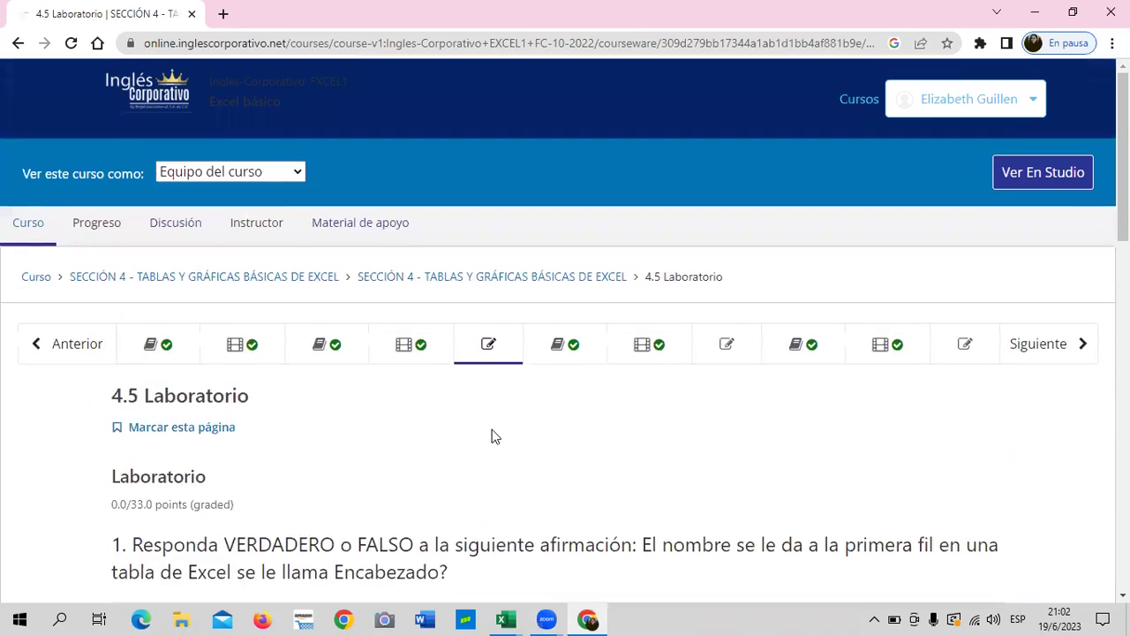
- Open the 4.8 Laboratorio true/false quiz worth 33 points and scan it
click(748, 350)
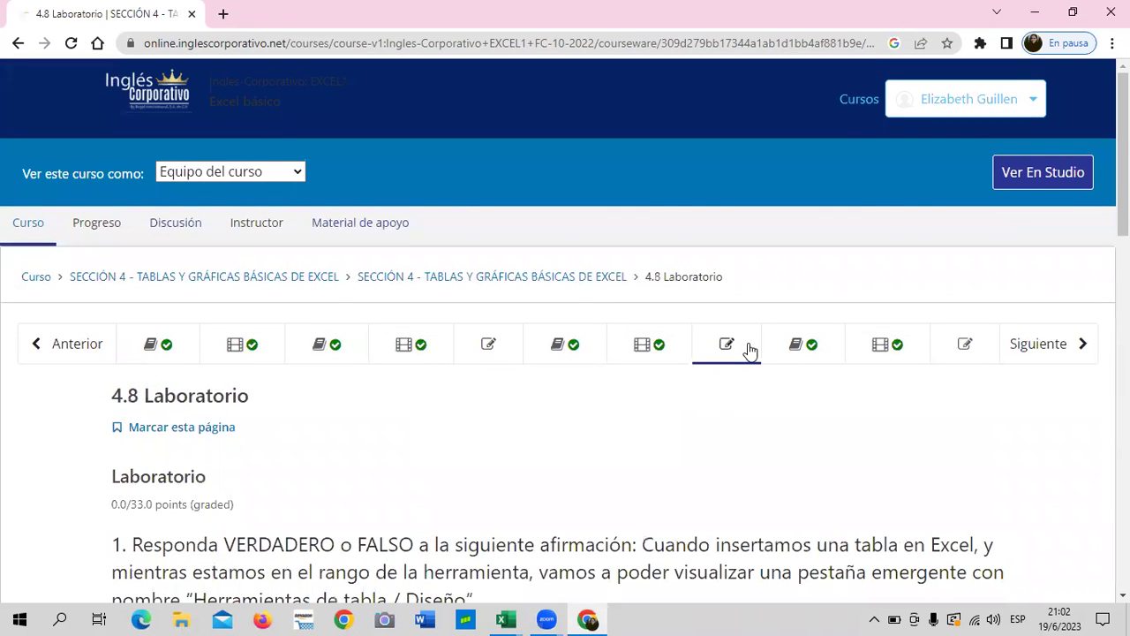
scroll(751, 349, down, 1)
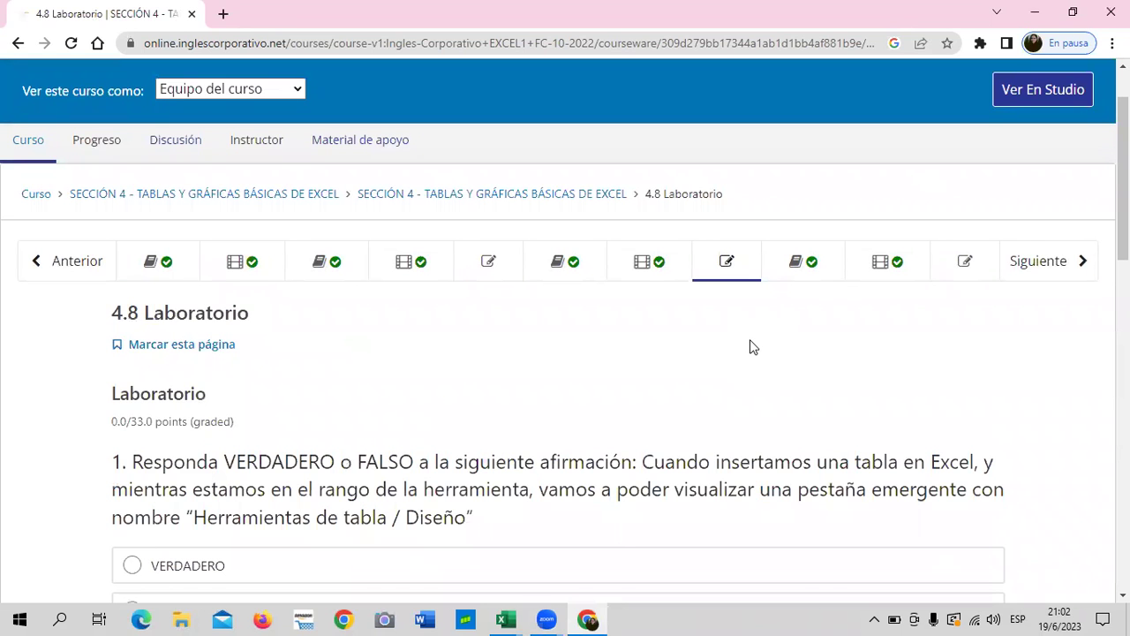
scroll(749, 347, down, 1)
scroll(749, 347, down, 2)
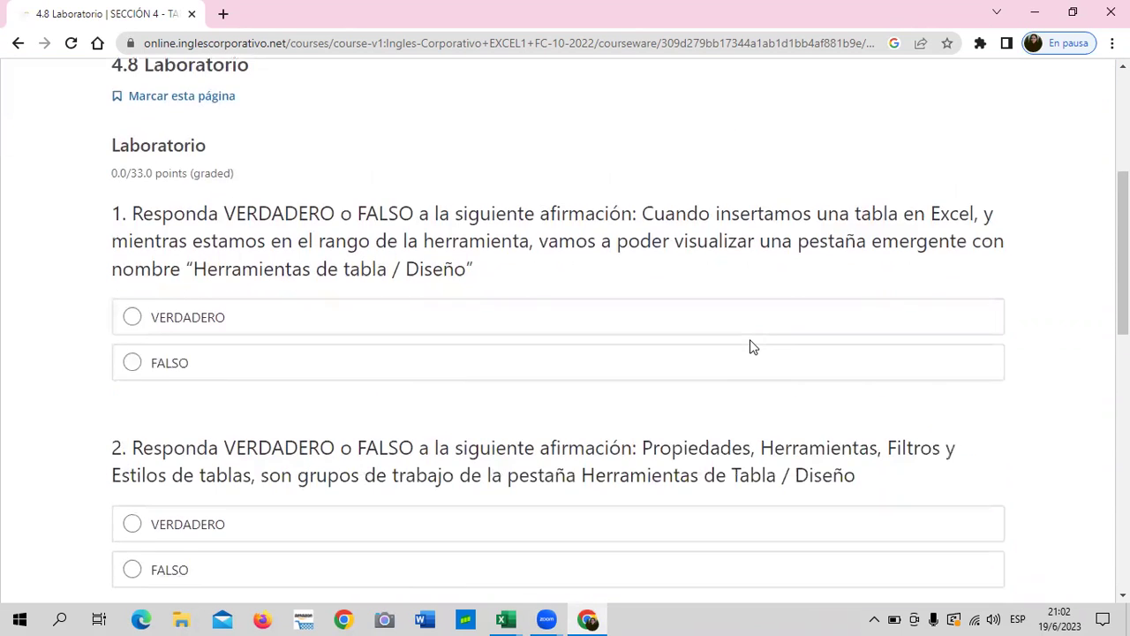
scroll(751, 348, down, 3)
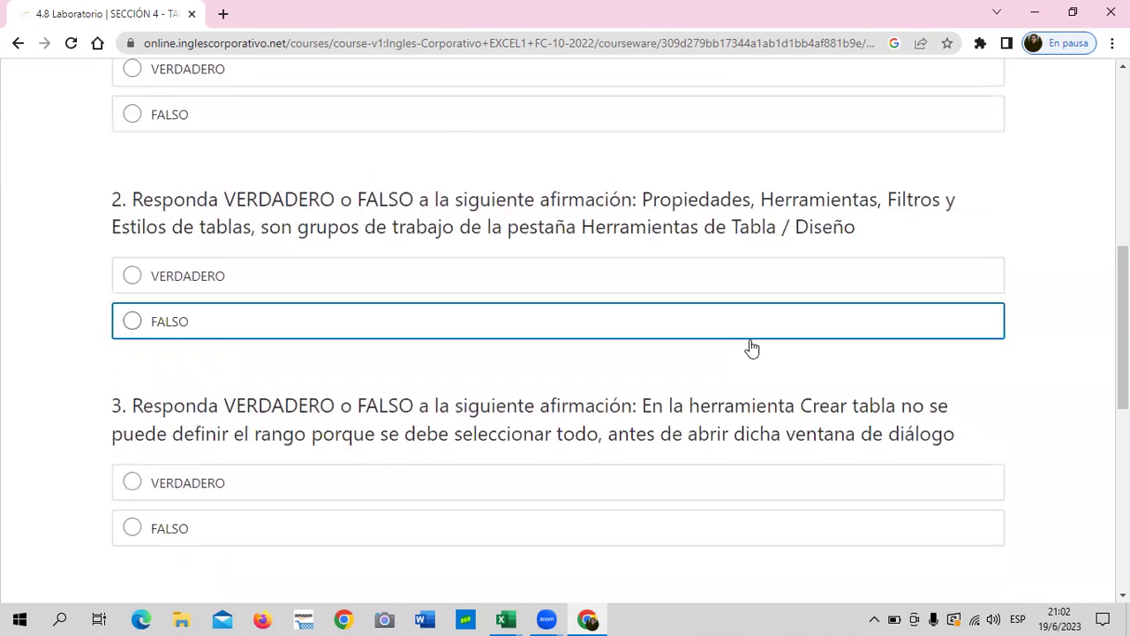
scroll(750, 346, up, 6)
scroll(769, 336, up, 1)
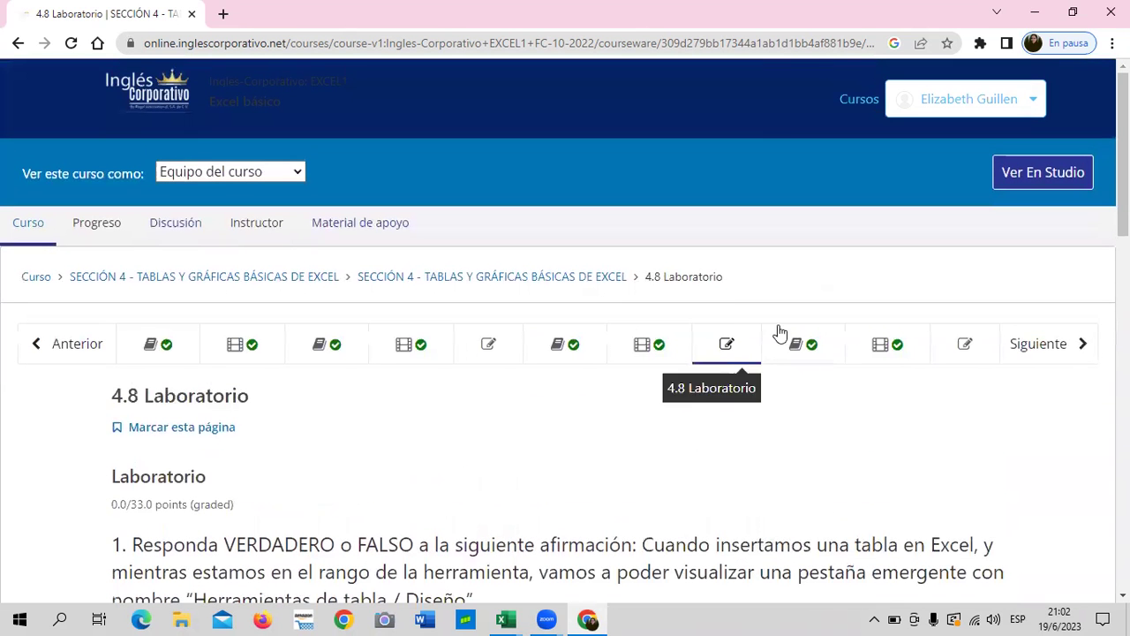
- Open the 34-point 4.11 Laboratorio quiz and read its true/false chart questions
click(950, 358)
scroll(649, 386, down, 4)
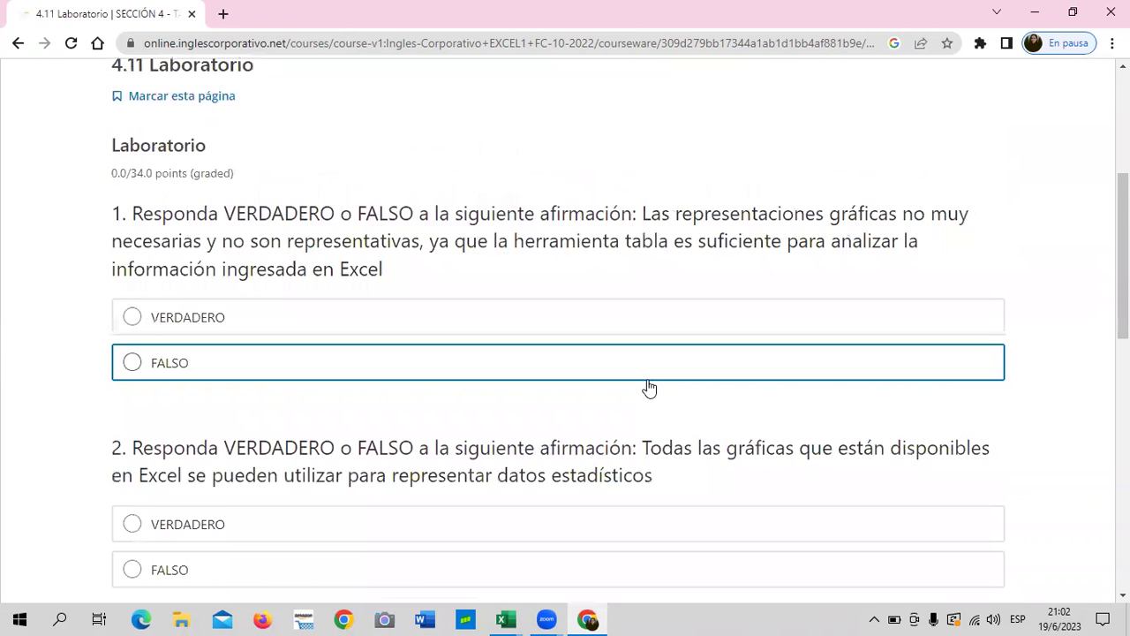
scroll(649, 386, down, 1)
scroll(649, 386, down, 2)
scroll(649, 386, down, 2)
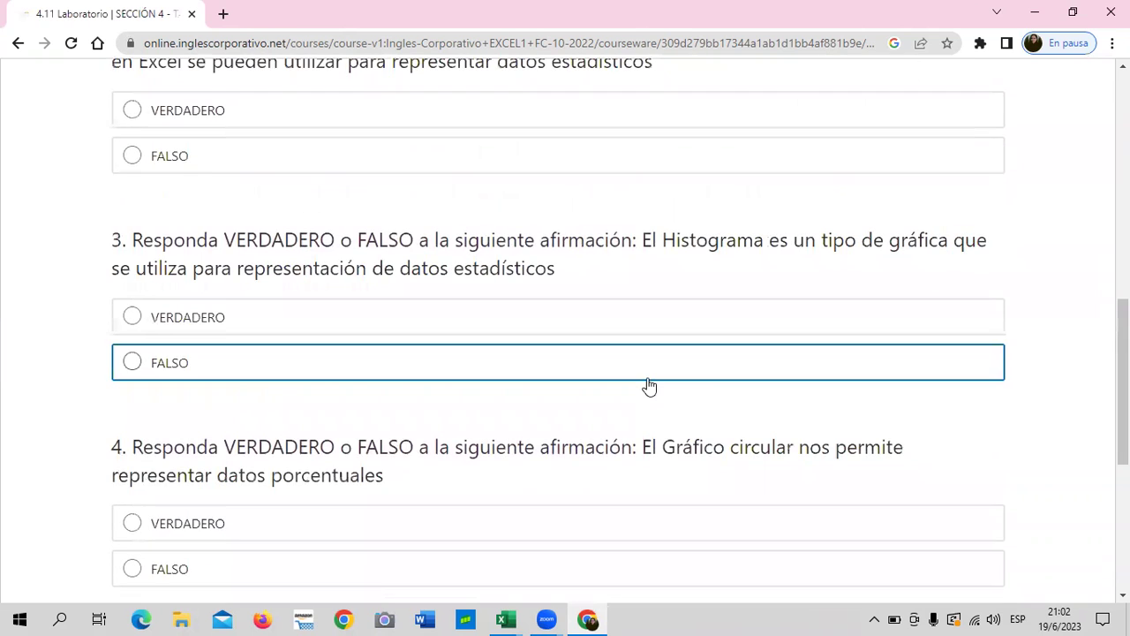
scroll(649, 386, down, 2)
scroll(649, 386, up, 1)
scroll(648, 384, up, 3)
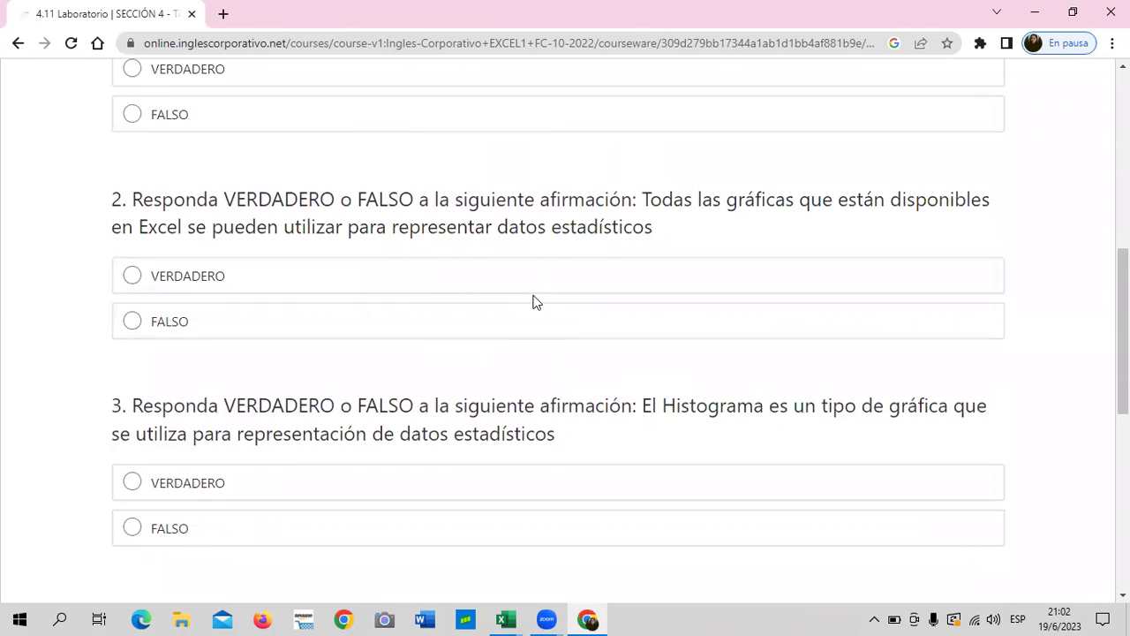
scroll(535, 302, up, 1)
scroll(535, 302, up, 3)
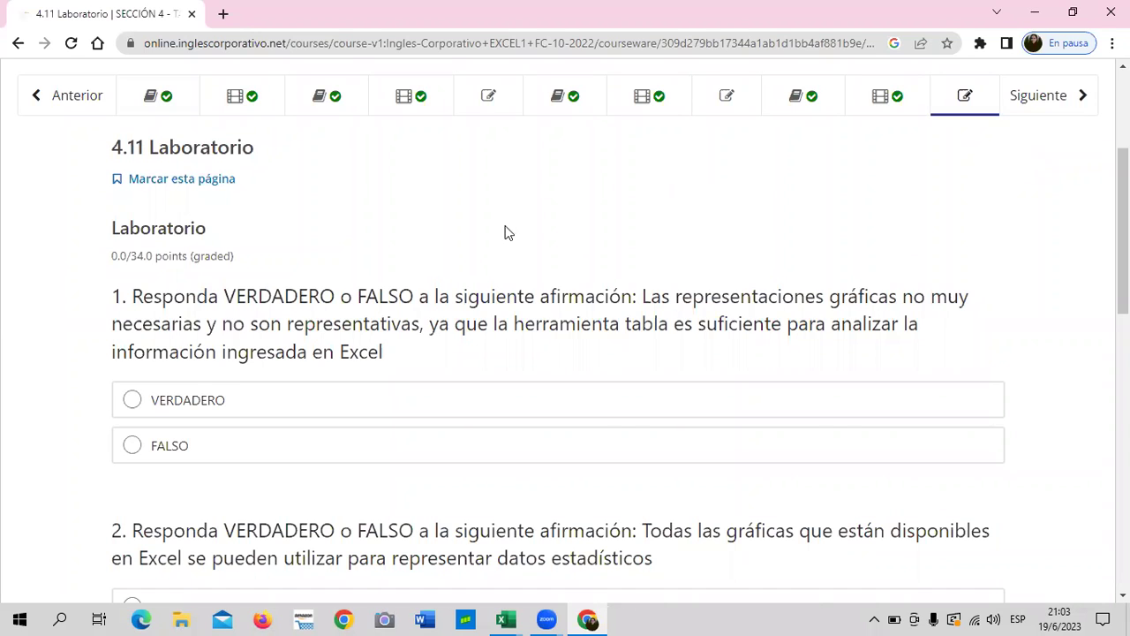
scroll(442, 256, up, 3)
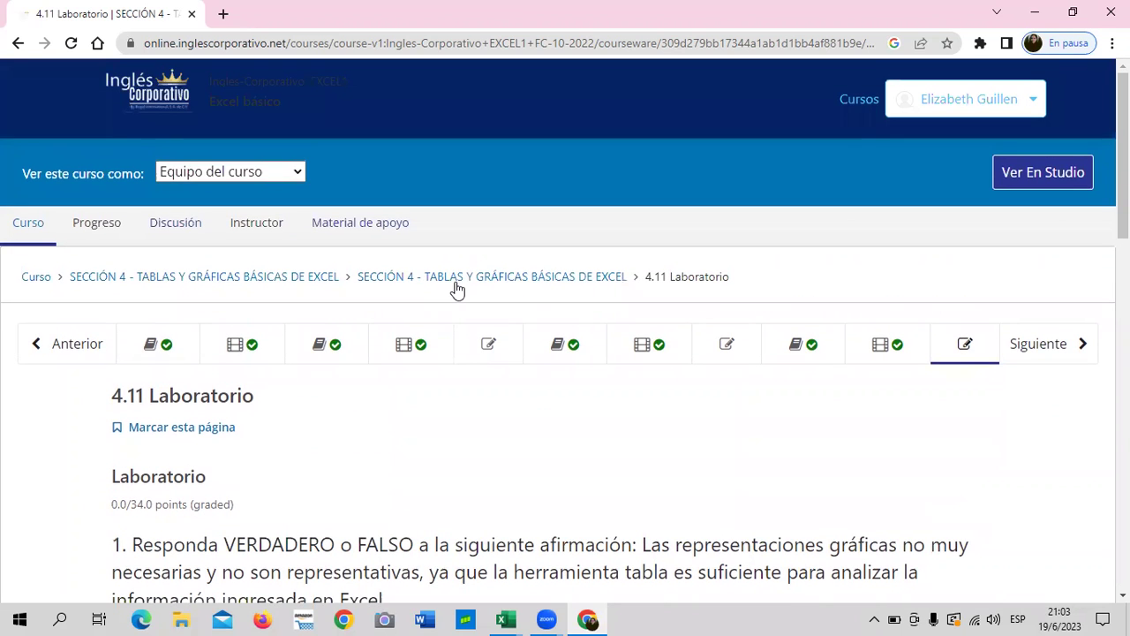
- Open lesson 4.9 Objetivo de la lección on Personalizar gráficos and read the slide
click(826, 353)
scroll(750, 371, down, 3)
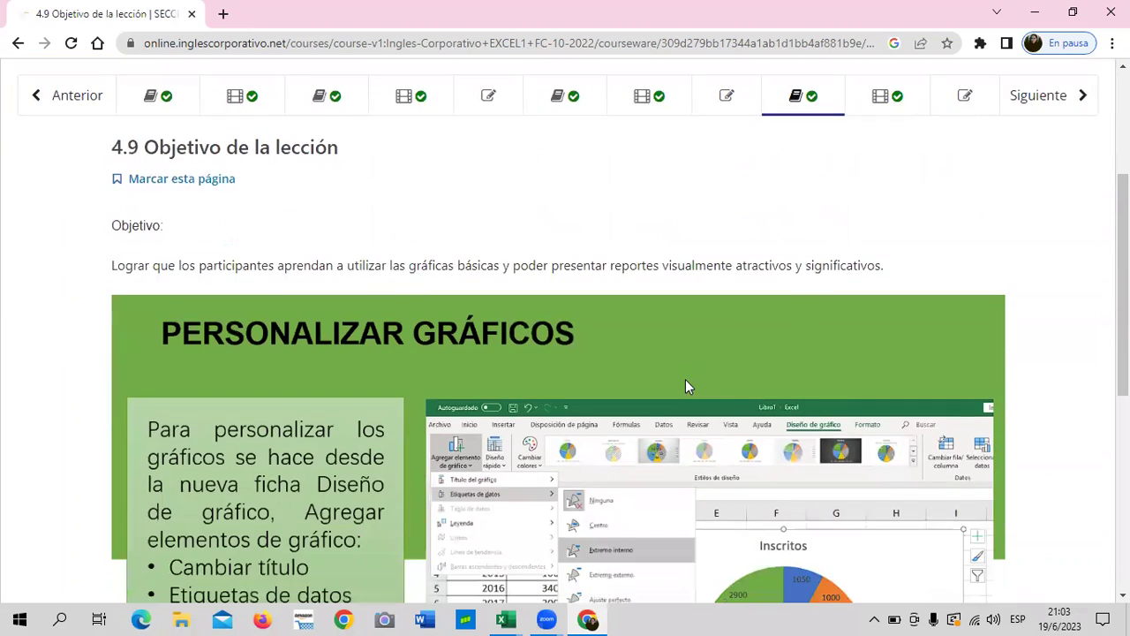
scroll(689, 386, down, 2)
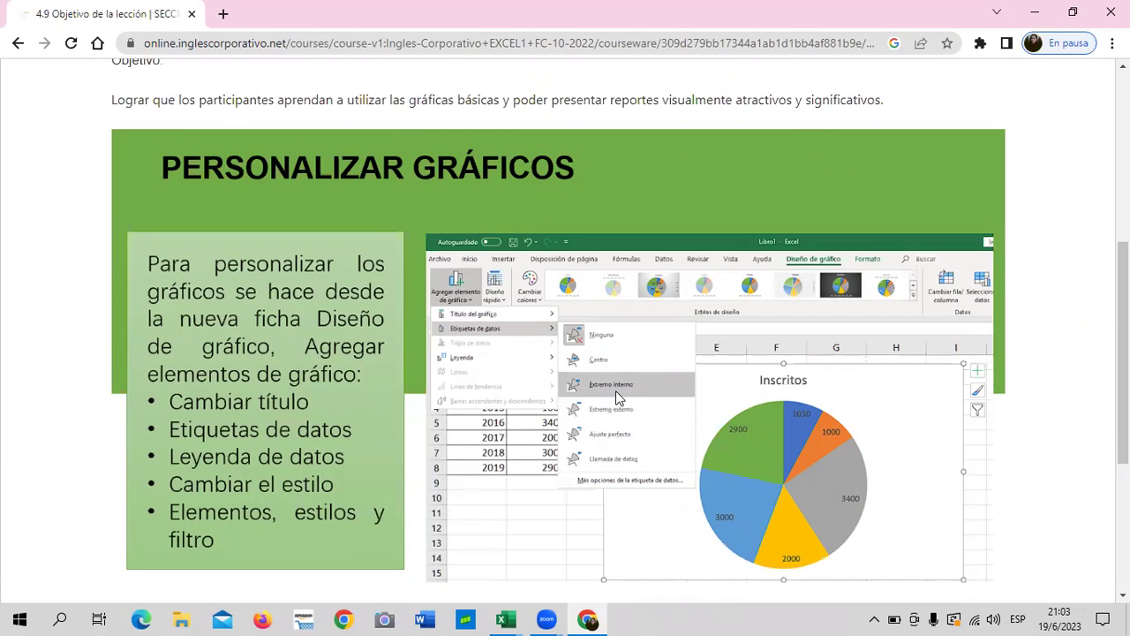
scroll(604, 350, up, 1)
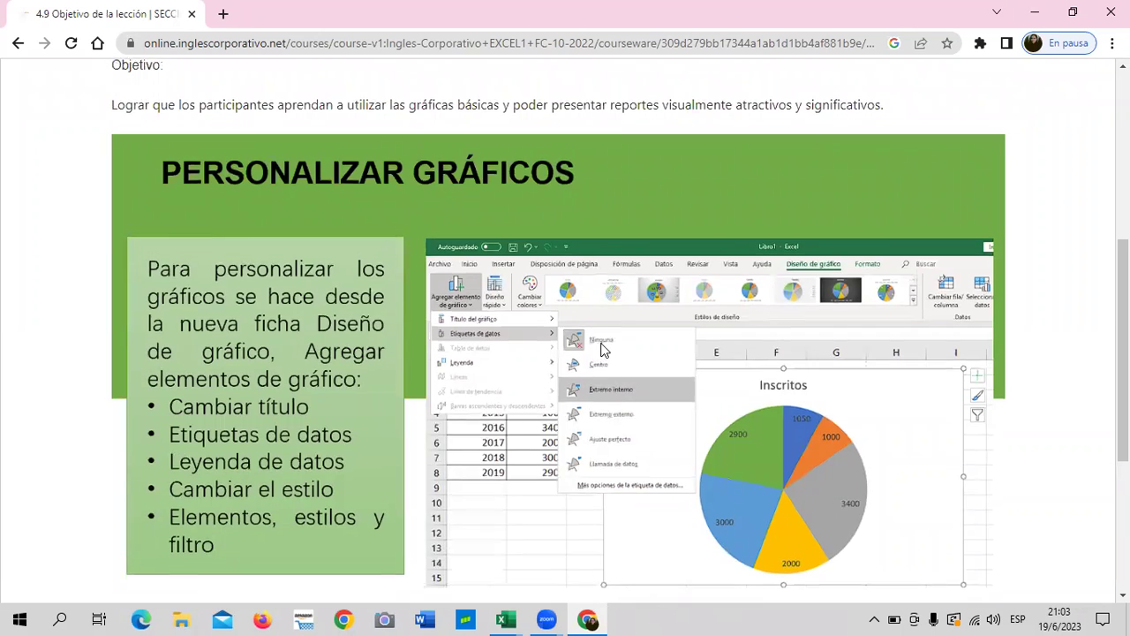
scroll(604, 350, up, 3)
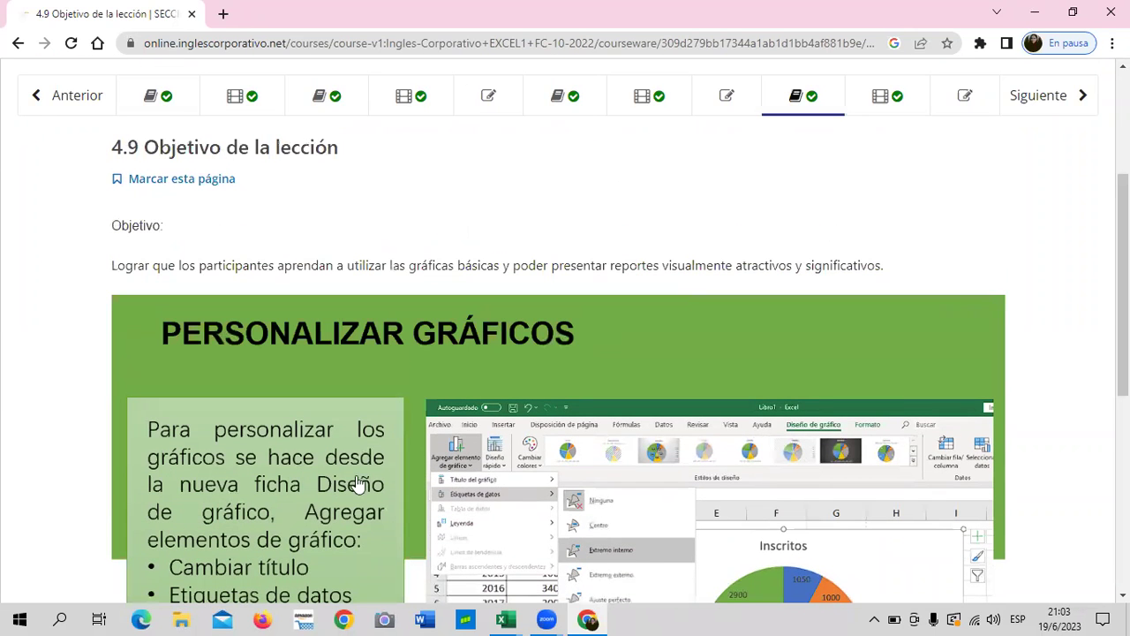
scroll(740, 413, up, 3)
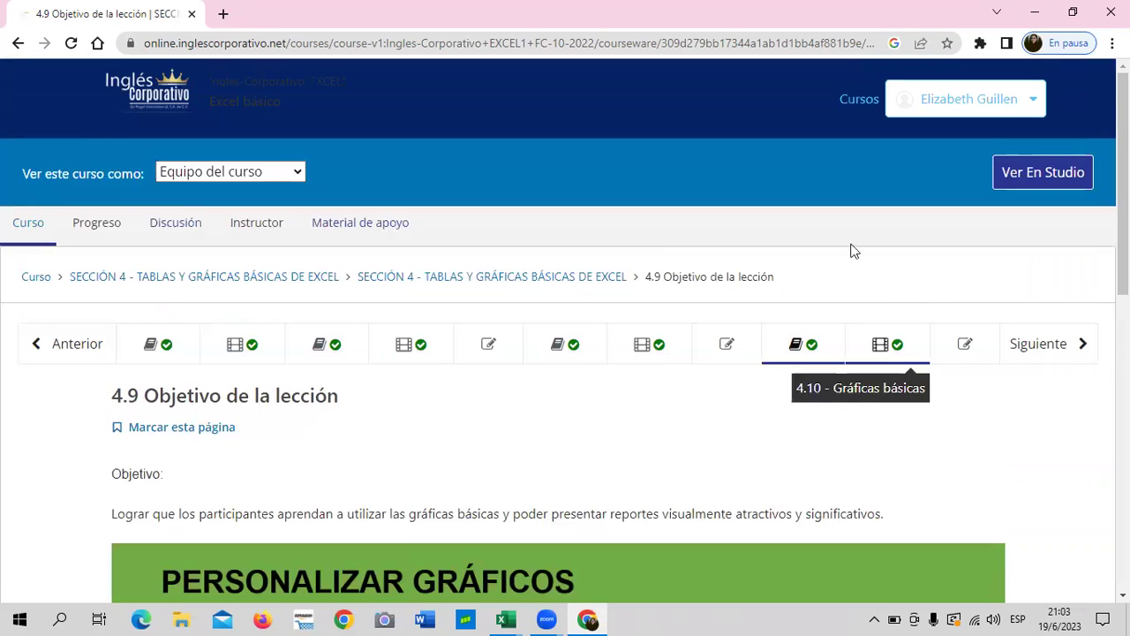
- From the course outline, open the Examen Final and scroll down through its question
click(29, 279)
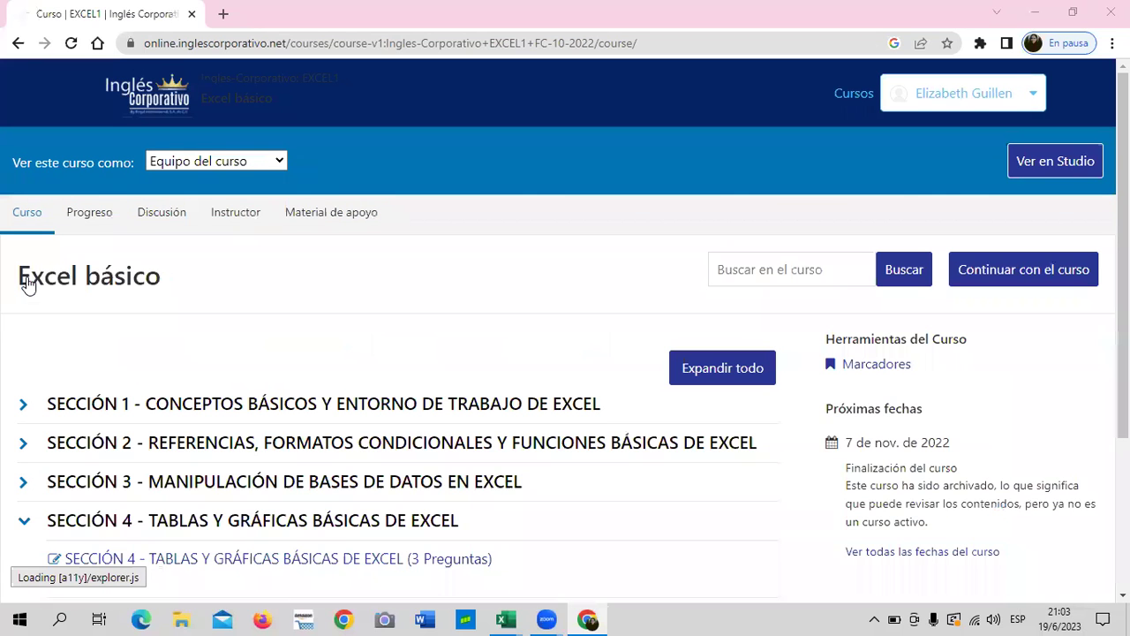
scroll(474, 398, down, 2)
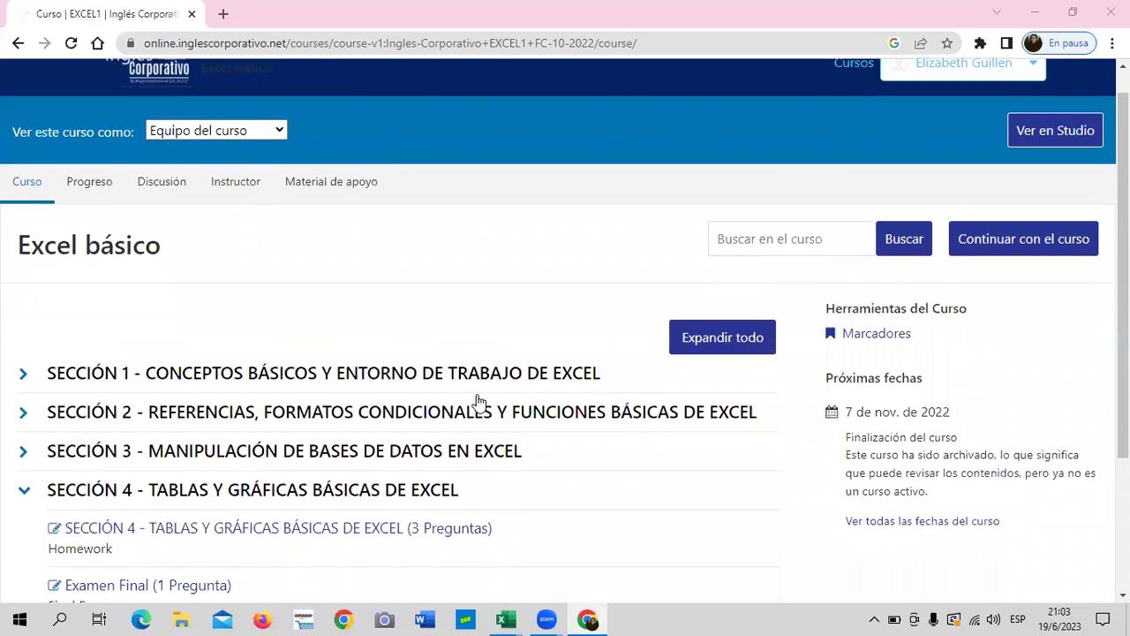
click(107, 452)
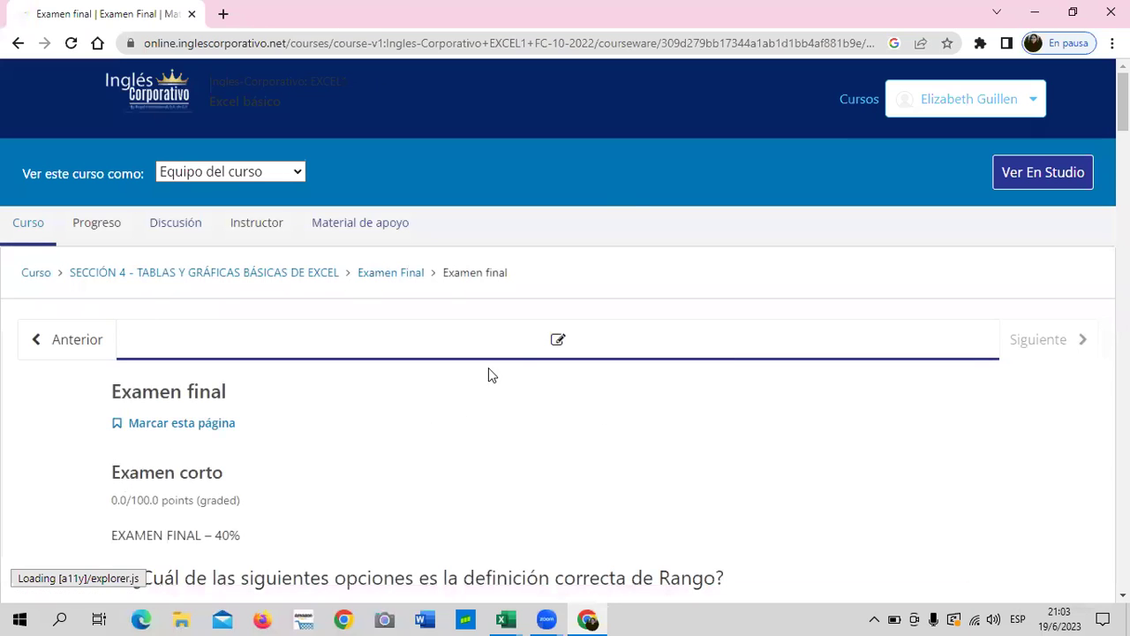
scroll(534, 418, down, 2)
scroll(535, 419, down, 5)
scroll(535, 419, down, 4)
scroll(534, 418, down, 4)
scroll(534, 418, down, 3)
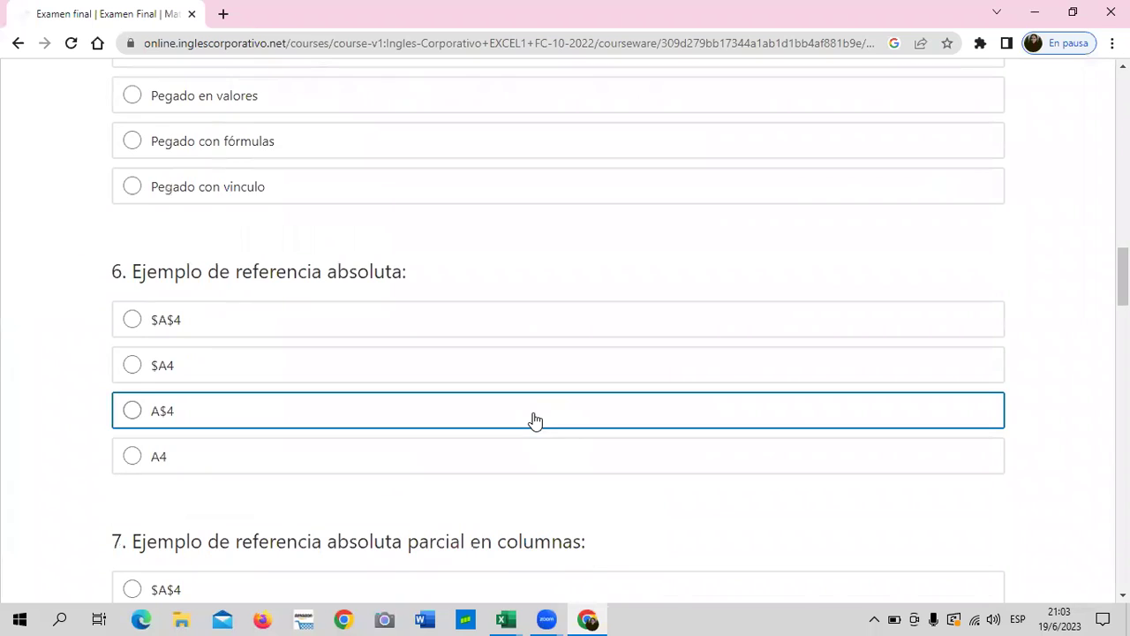
scroll(535, 419, down, 4)
scroll(534, 418, down, 4)
scroll(535, 419, down, 1)
scroll(534, 418, down, 5)
scroll(534, 419, down, 5)
scroll(535, 418, down, 6)
scroll(534, 419, down, 5)
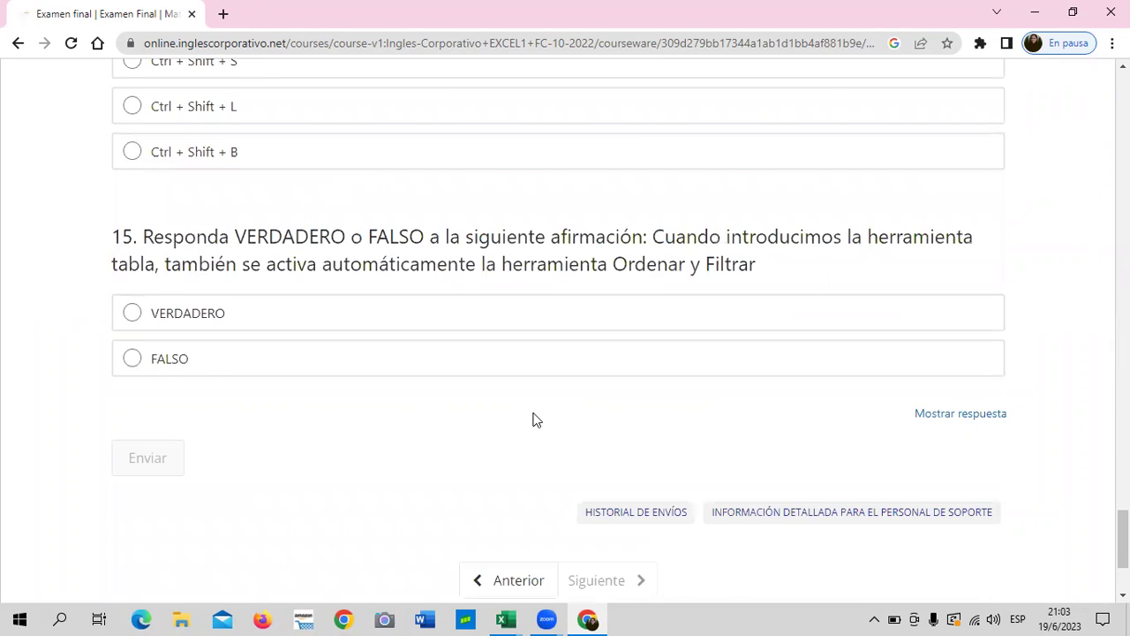
- Return to the Sección 4 outline listing the homework and the Examen Final
scroll(534, 419, up, 4)
scroll(534, 419, up, 4)
scroll(537, 416, up, 6)
scroll(541, 414, up, 7)
scroll(542, 414, up, 6)
scroll(542, 415, up, 6)
scroll(542, 415, up, 6)
scroll(542, 422, up, 8)
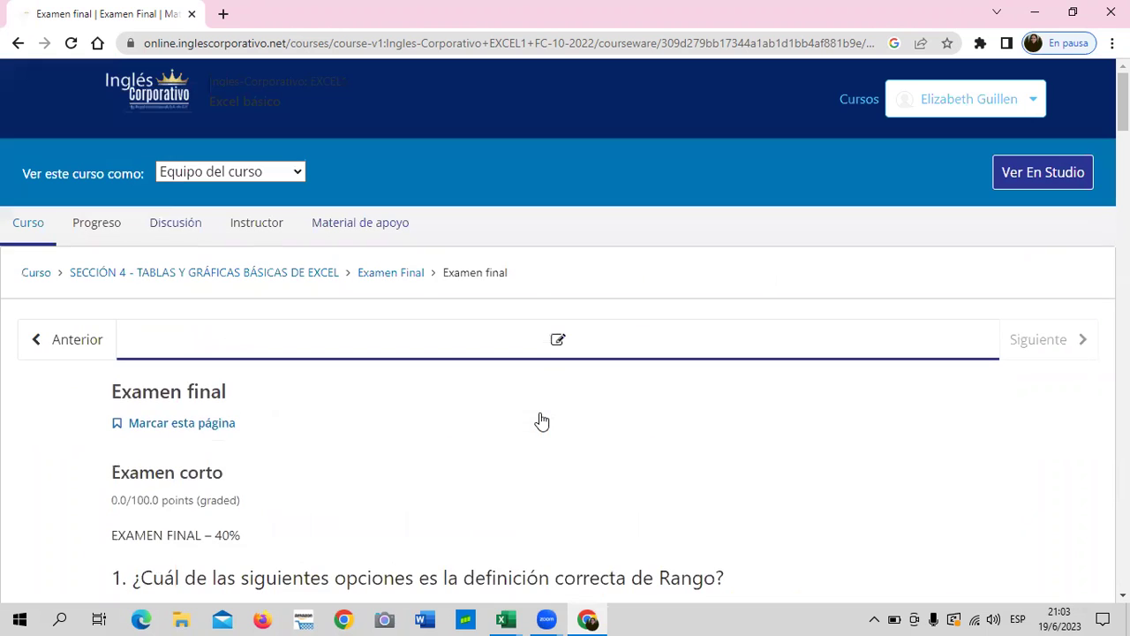
click(104, 272)
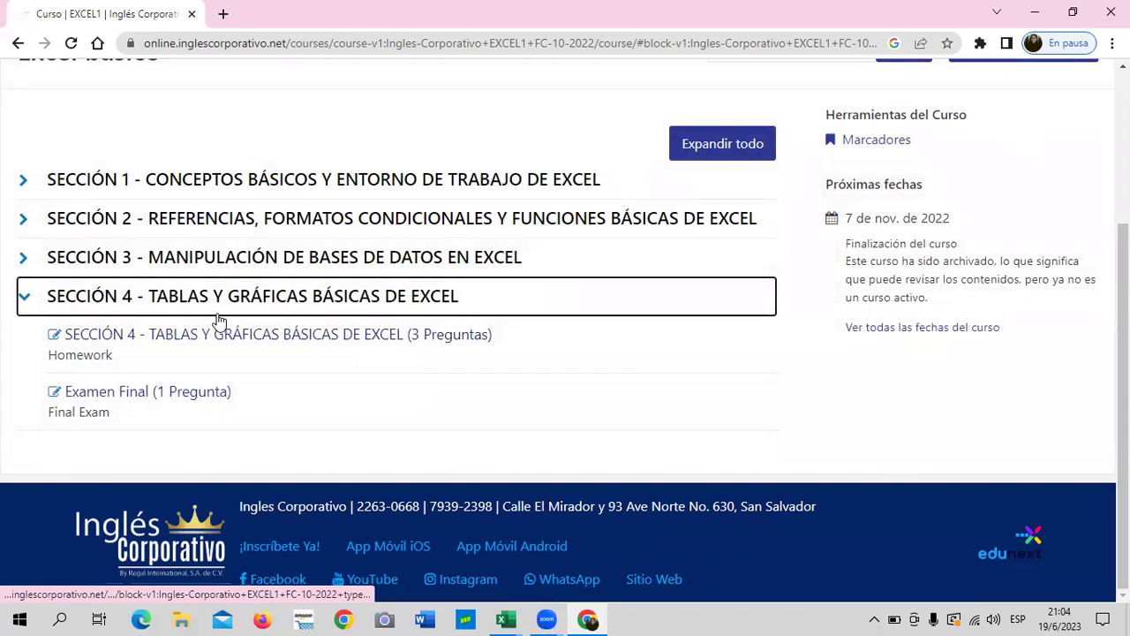
- Review the Sección 4 lesson 4.1 page, then move to the 4.2 Tablas básicas video lesson
click(186, 336)
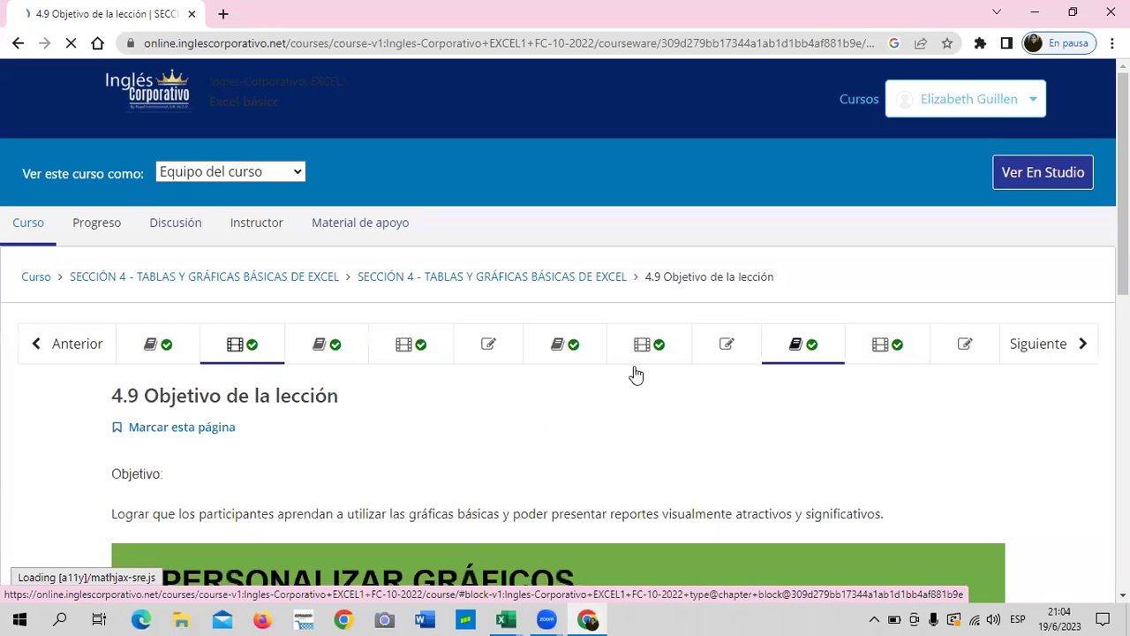
scroll(533, 363, down, 5)
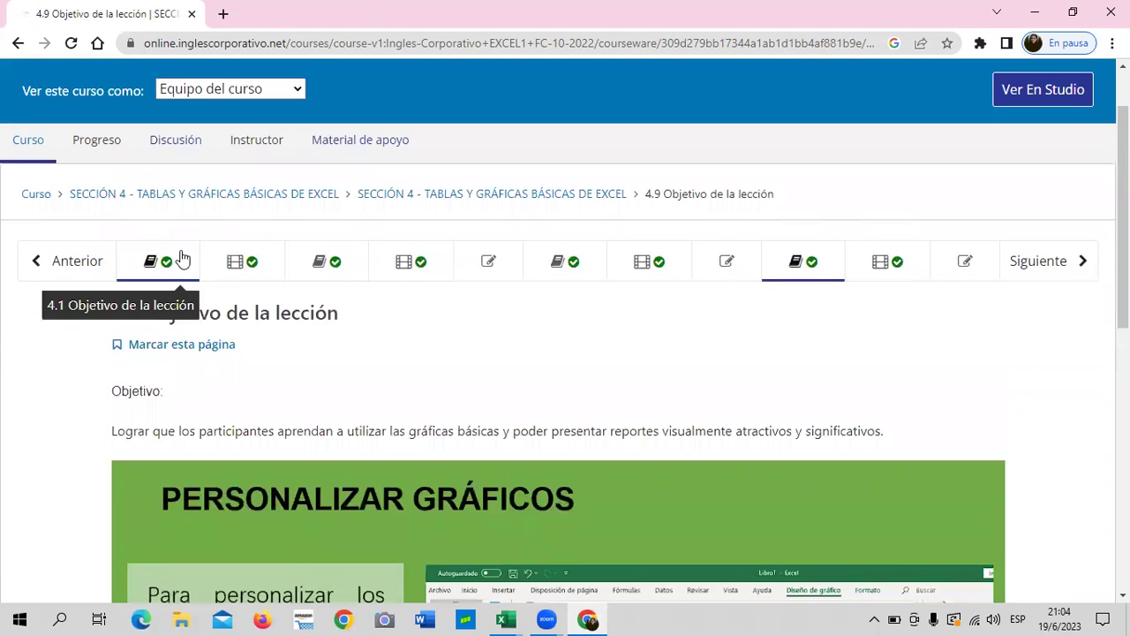
click(181, 261)
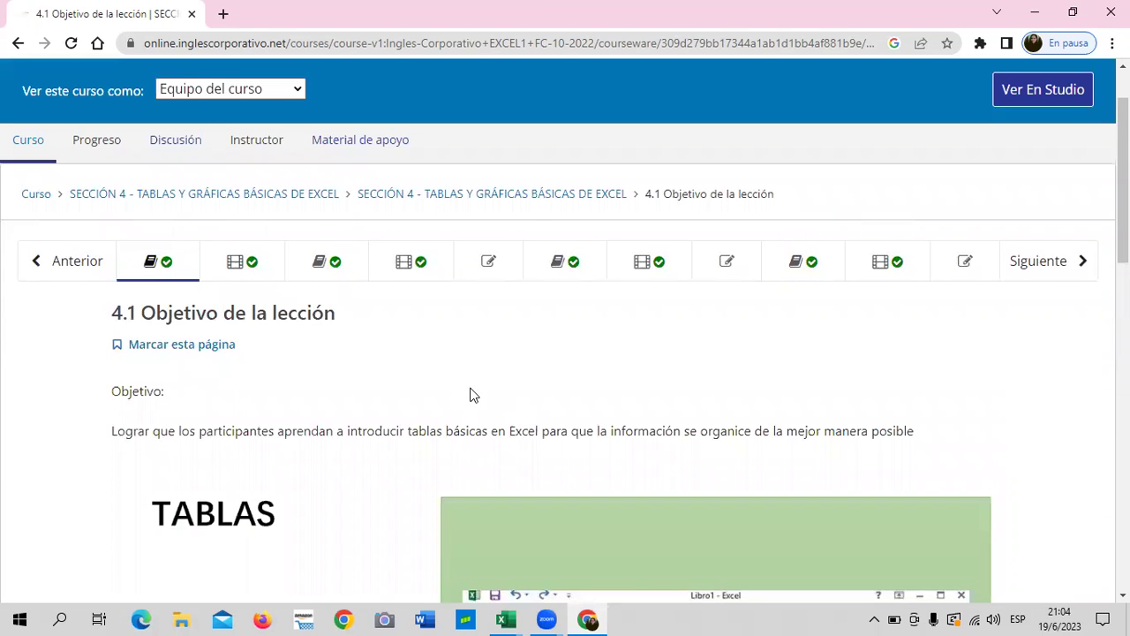
scroll(470, 395, down, 1)
scroll(470, 395, down, 3)
scroll(470, 395, down, 4)
scroll(470, 394, down, 3)
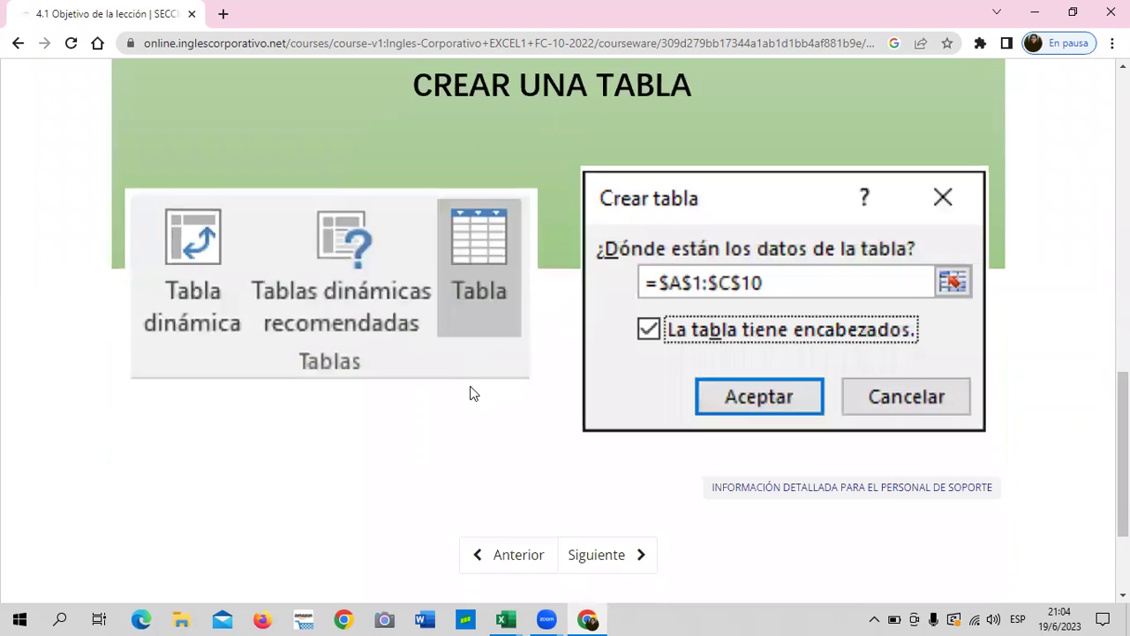
scroll(470, 393, up, 5)
scroll(469, 393, up, 4)
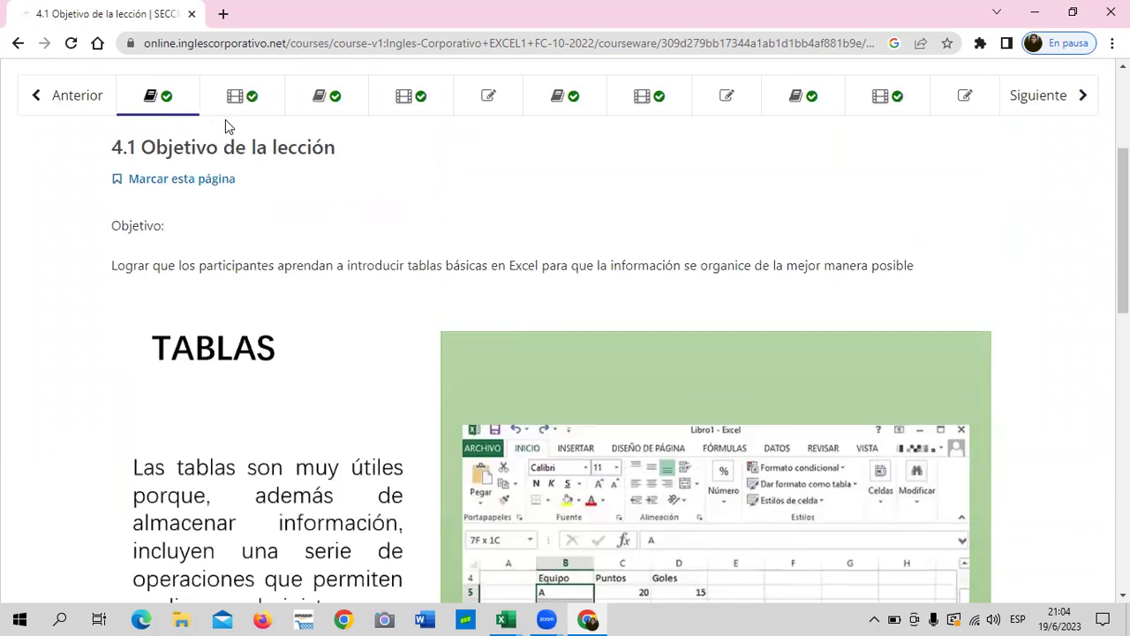
click(275, 104)
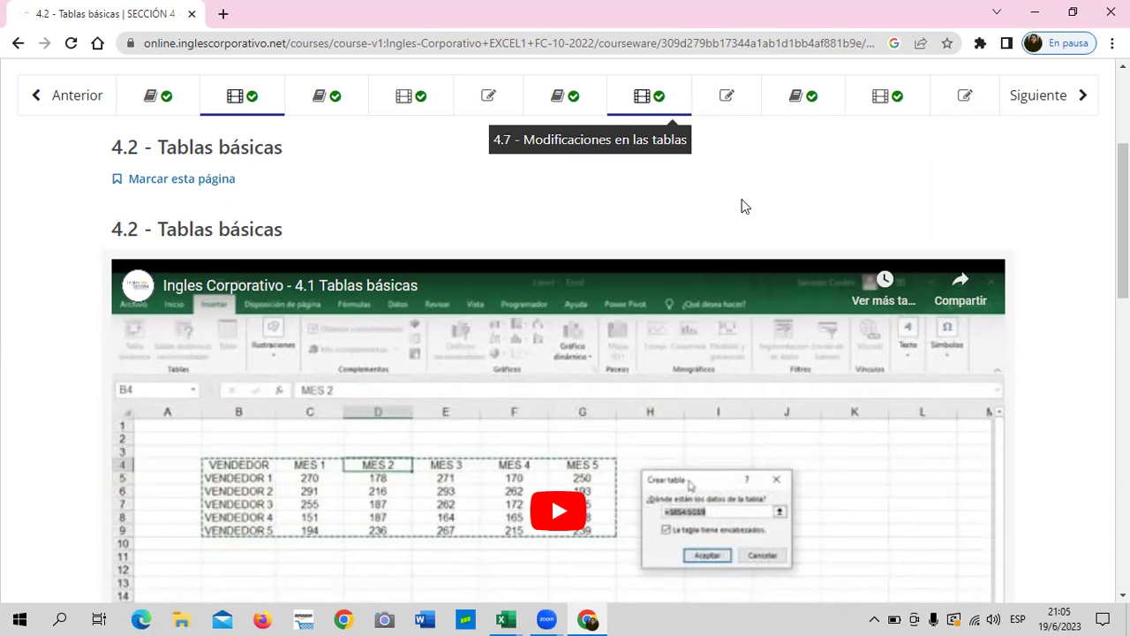
- Scroll down to the exercise table beneath the 4.2 Tablas básicas video
click(262, 101)
scroll(519, 366, down, 1)
scroll(519, 366, down, 2)
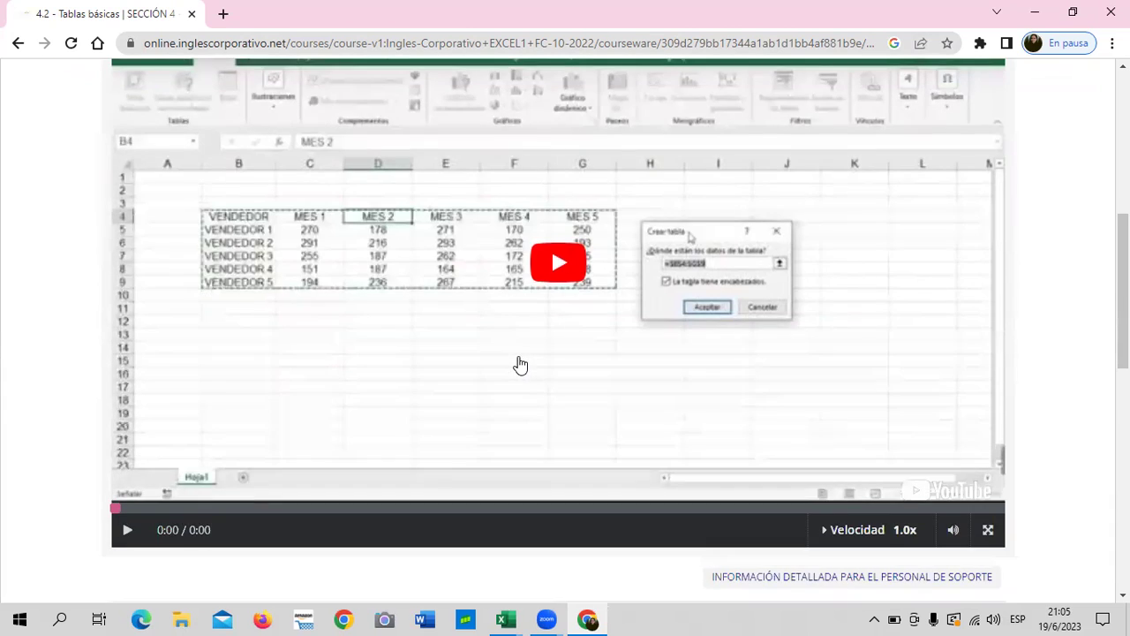
scroll(520, 366, down, 2)
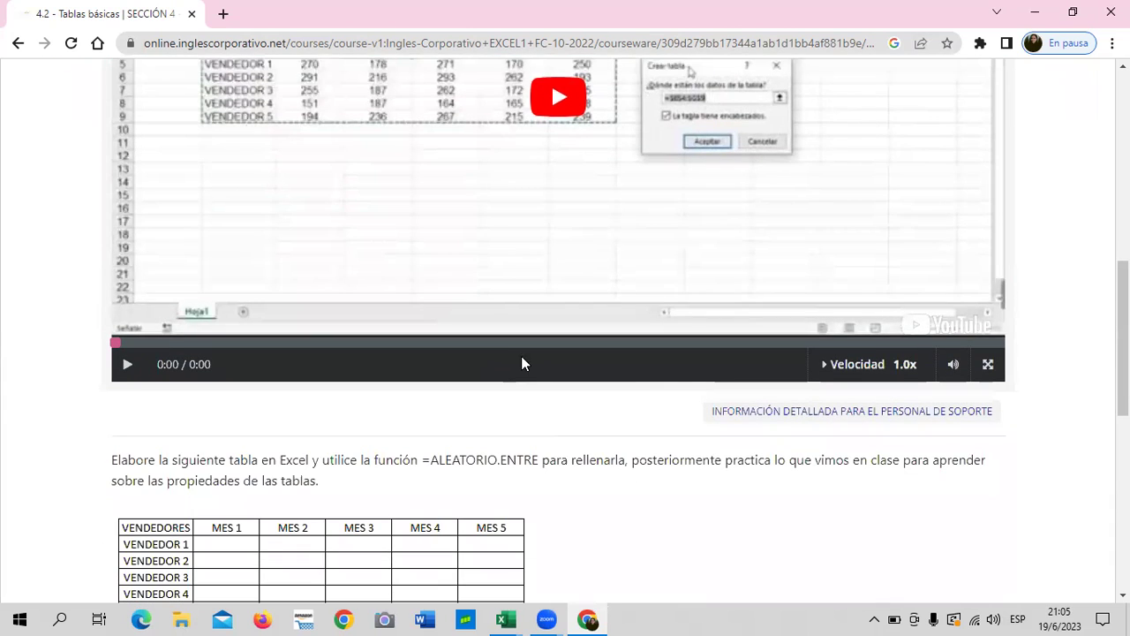
scroll(521, 363, down, 1)
scroll(522, 362, down, 4)
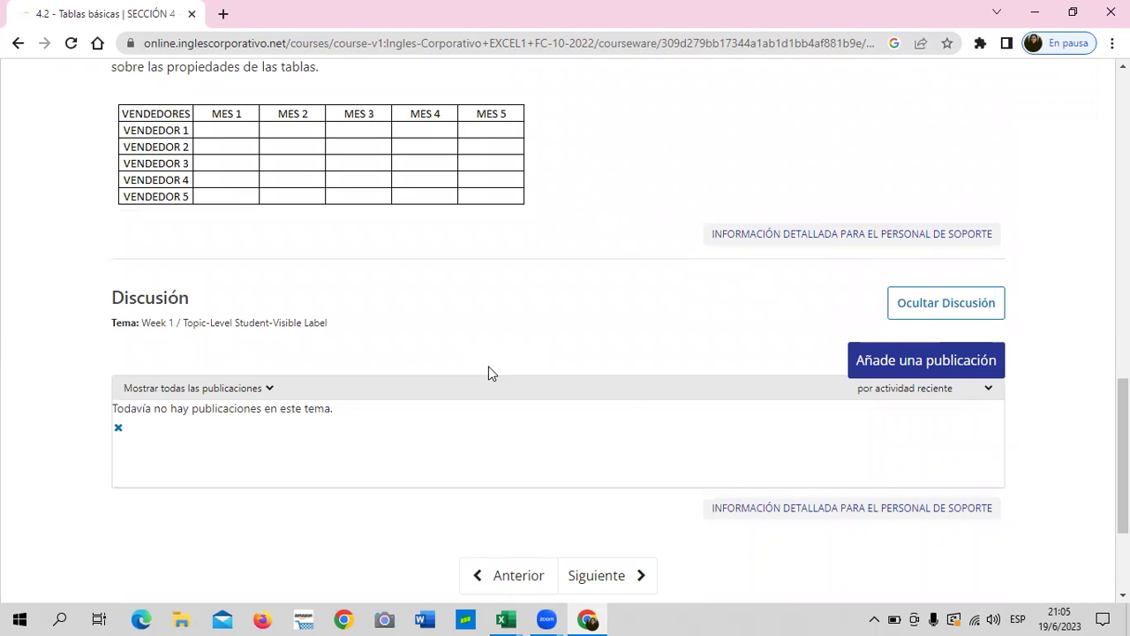
scroll(491, 372, up, 1)
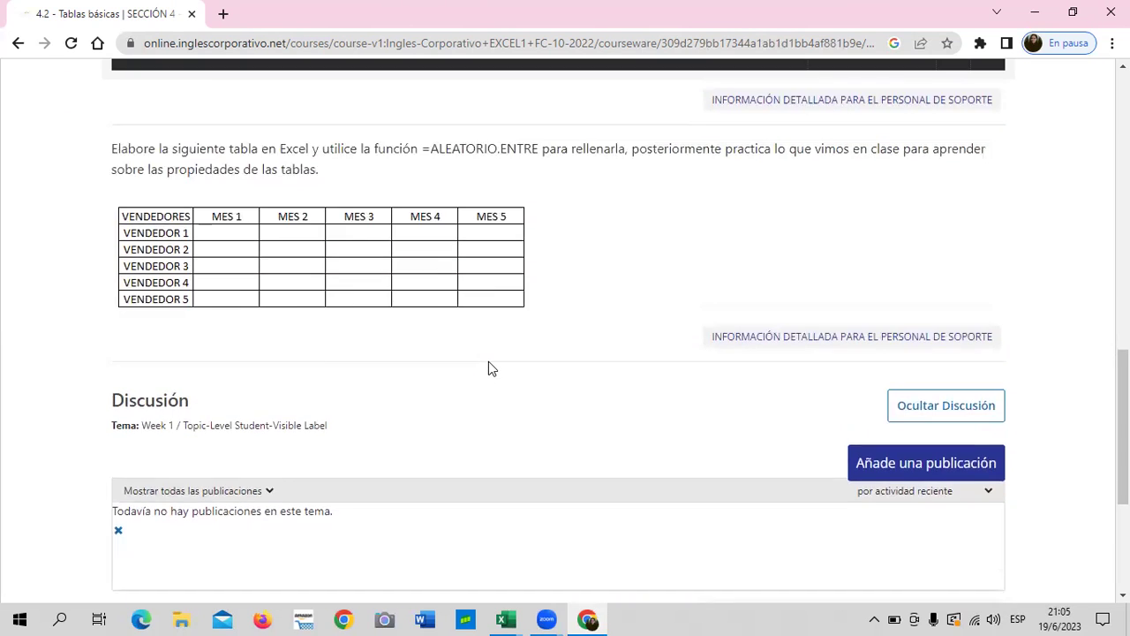
scroll(488, 365, up, 2)
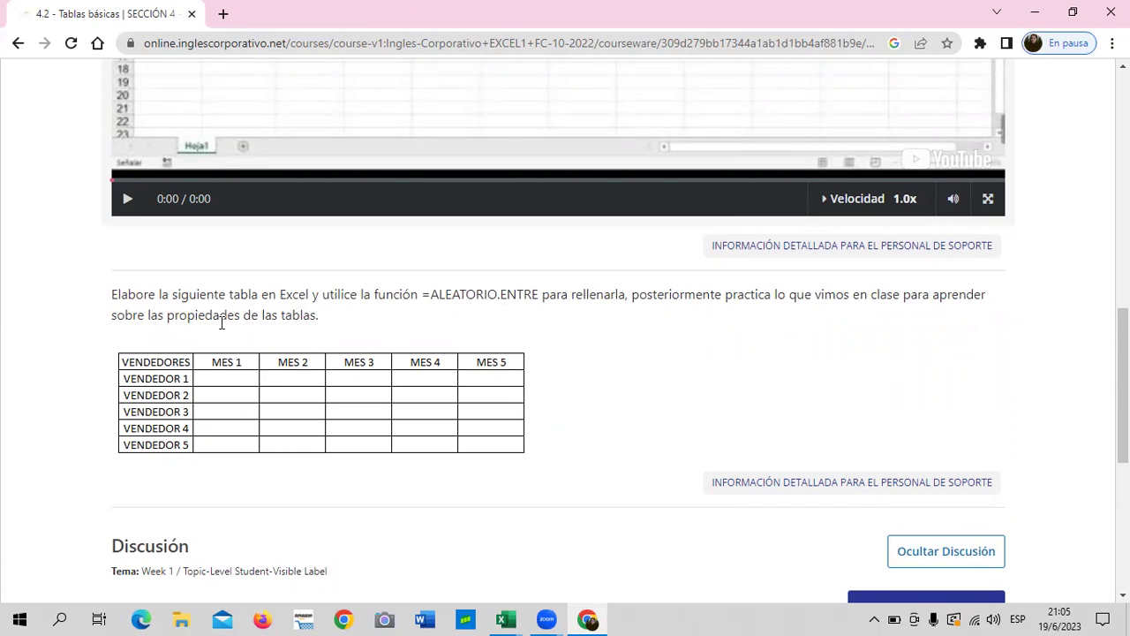
- Go back to lesson 4.1 Objetivo de la lección about basic Excel tables
scroll(205, 350, up, 1)
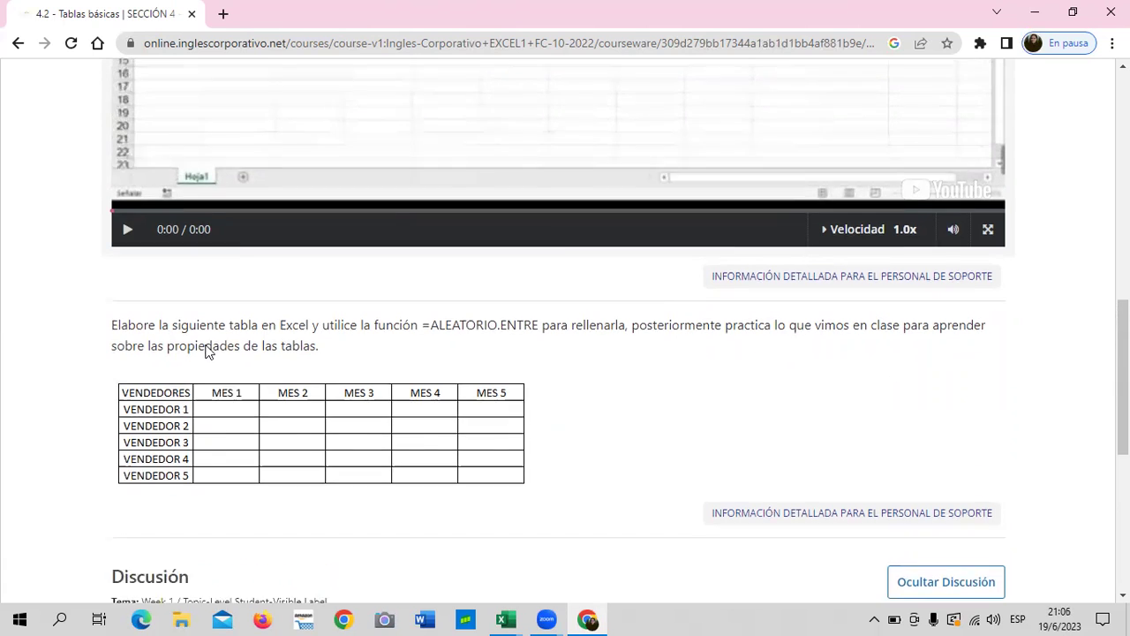
scroll(205, 351, up, 1)
scroll(205, 351, up, 2)
scroll(205, 350, up, 2)
scroll(205, 350, up, 1)
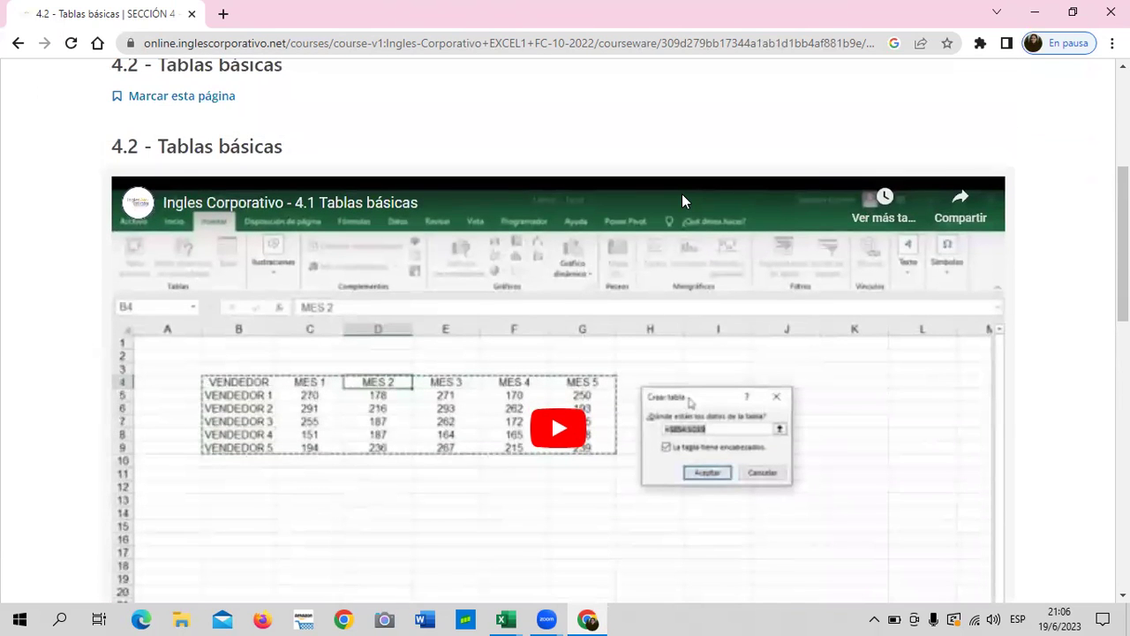
scroll(248, 274, up, 1)
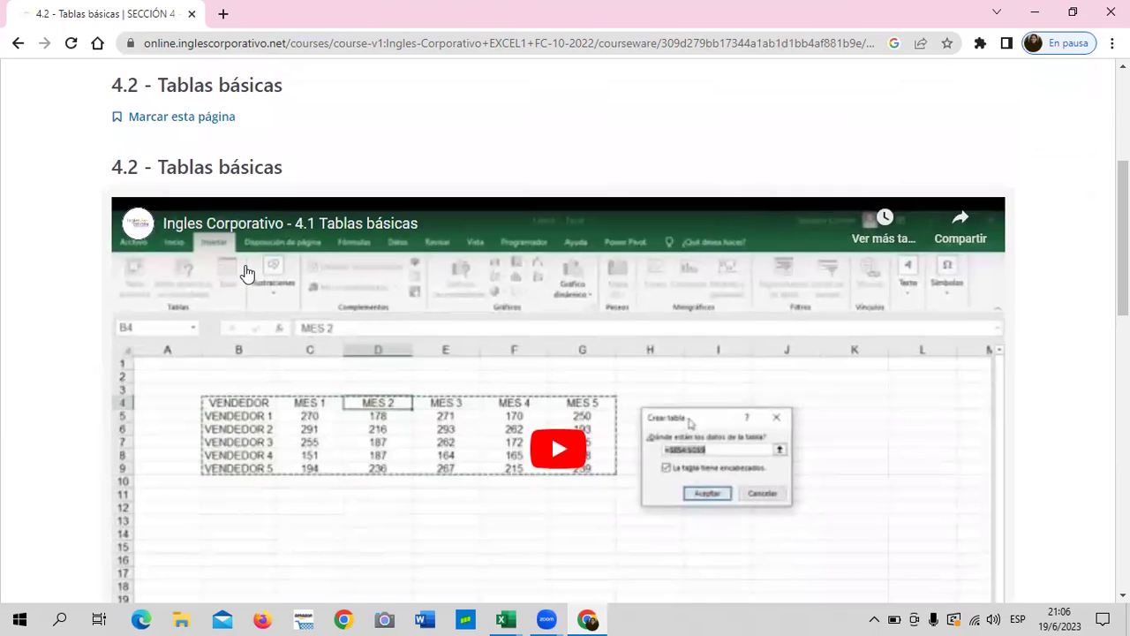
click(190, 261)
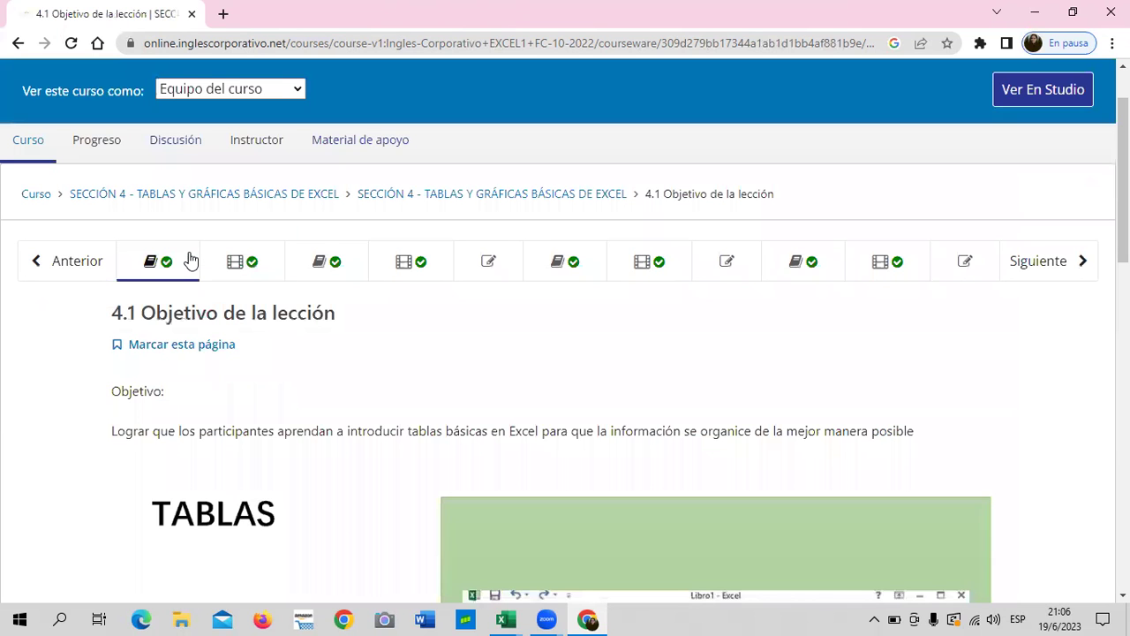
scroll(573, 373, down, 1)
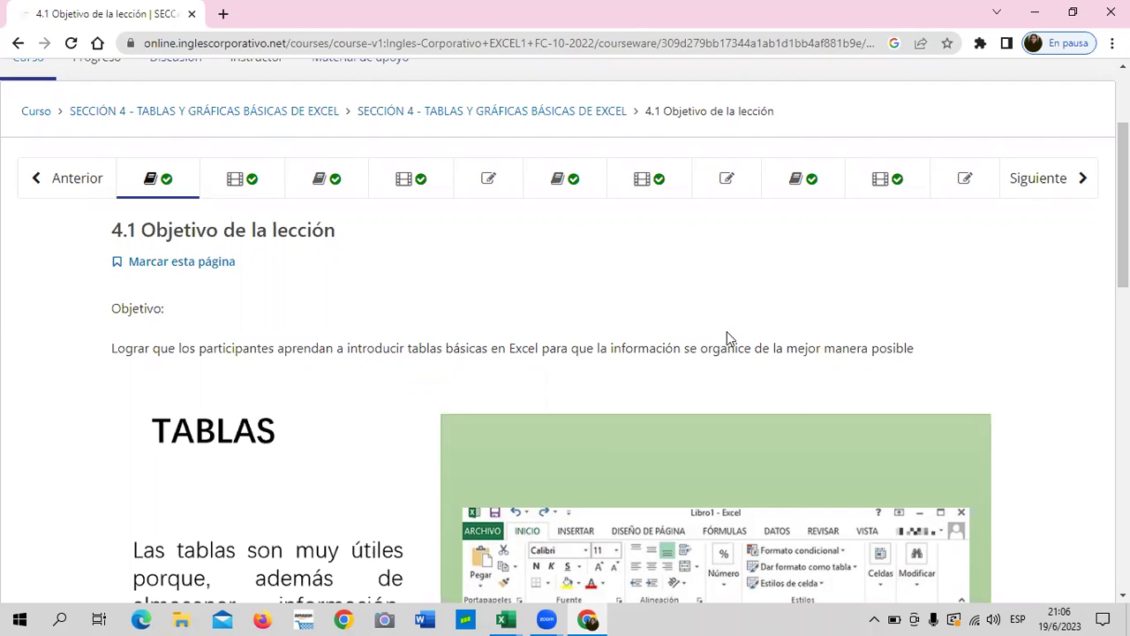
scroll(727, 332, down, 3)
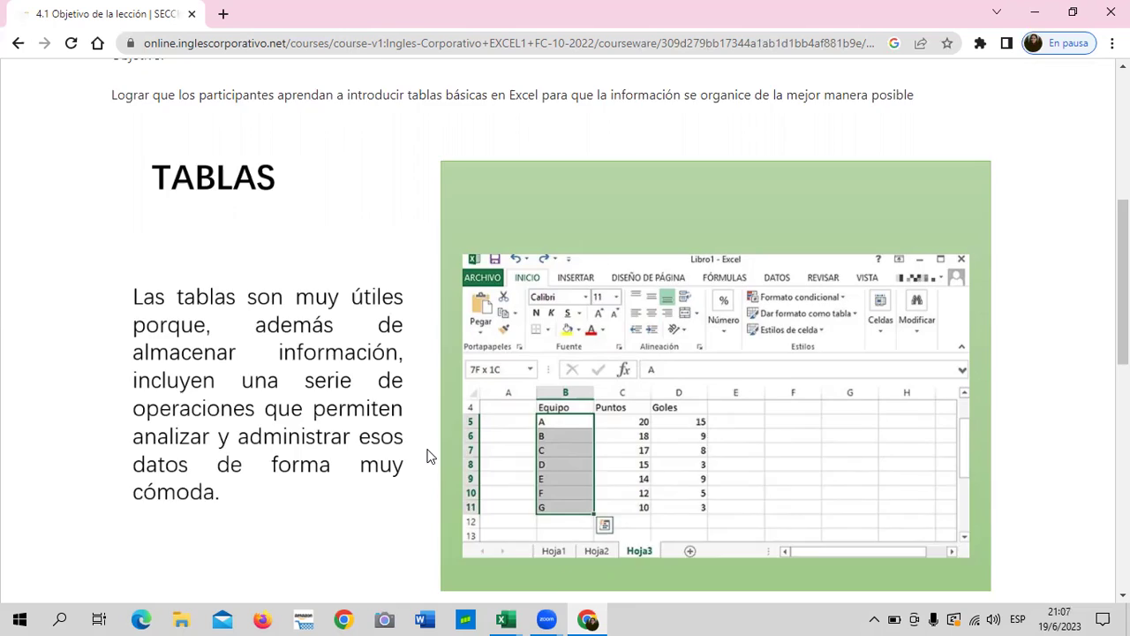
scroll(421, 460, down, 2)
scroll(424, 458, down, 2)
scroll(430, 454, down, 1)
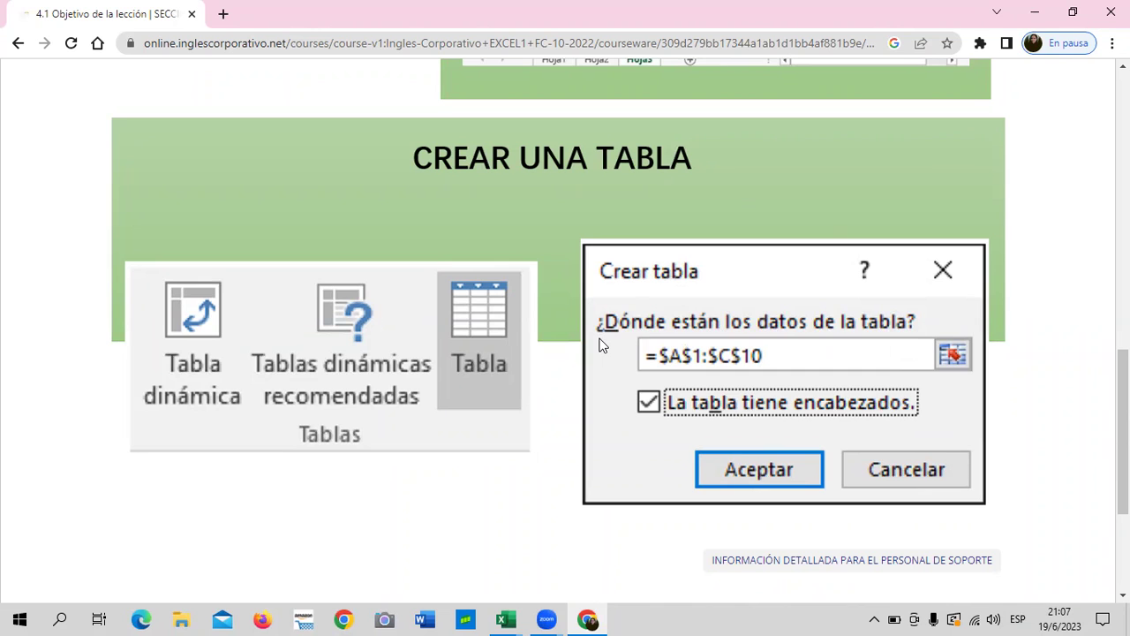
scroll(516, 478, down, 2)
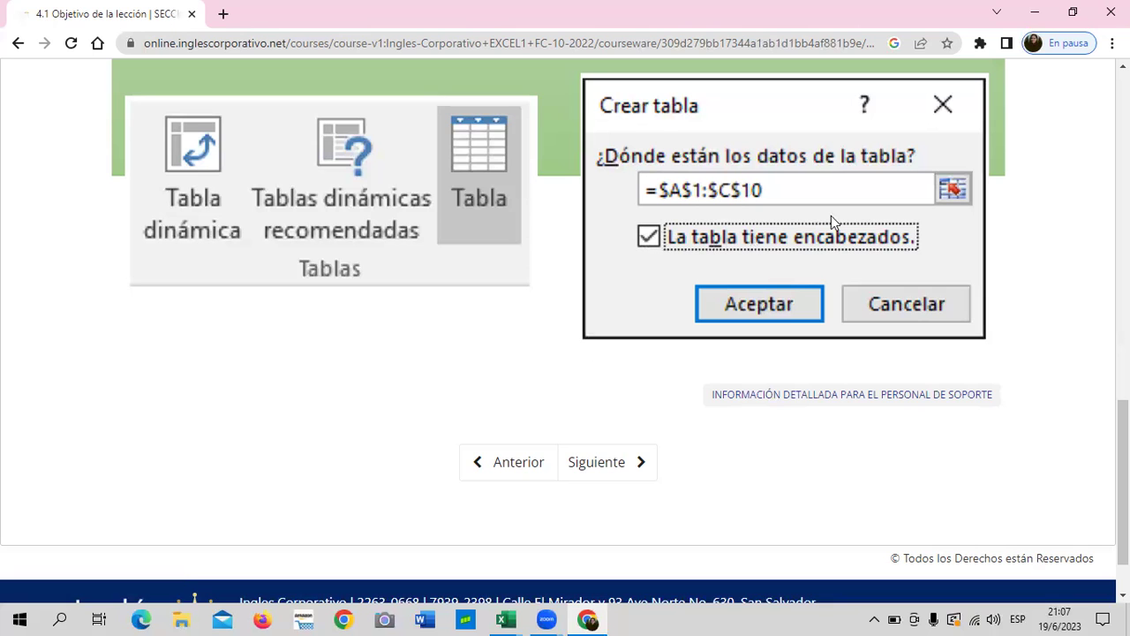
mouse_move(506, 619)
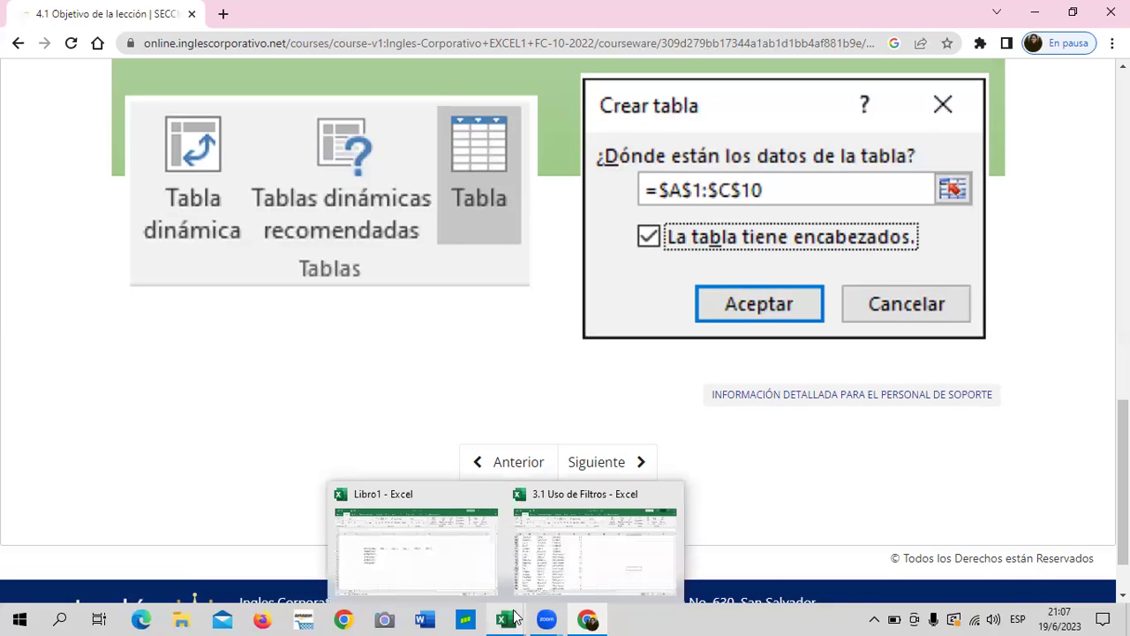
- Bring up Libro1 and click through the VENDEDOR cells up to the VENDEDORES header
click(445, 565)
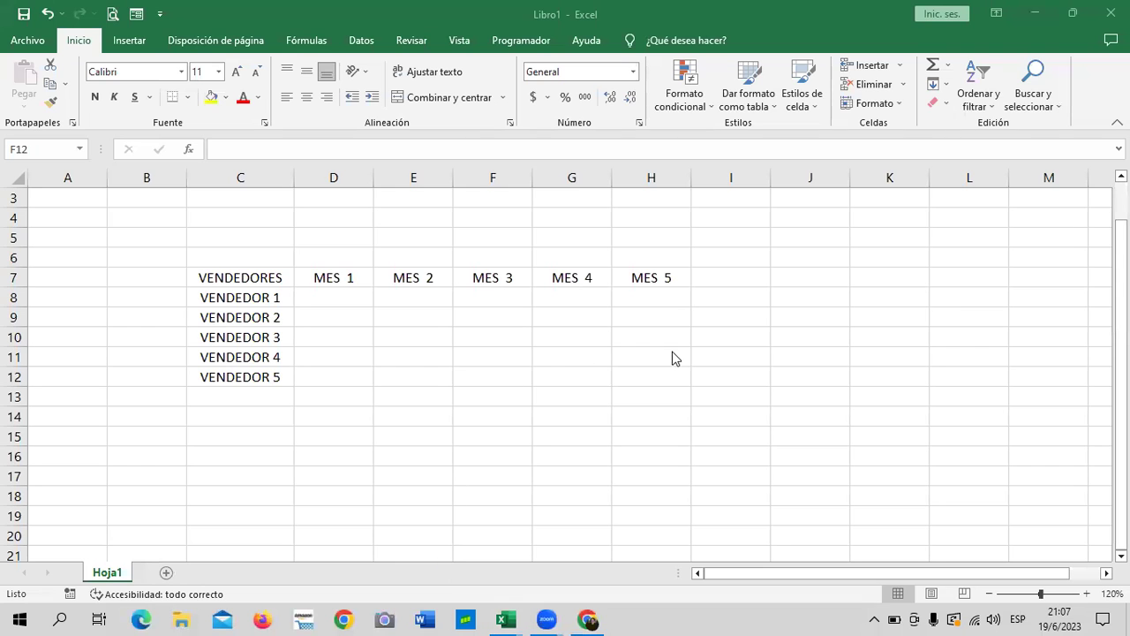
click(508, 300)
click(801, 294)
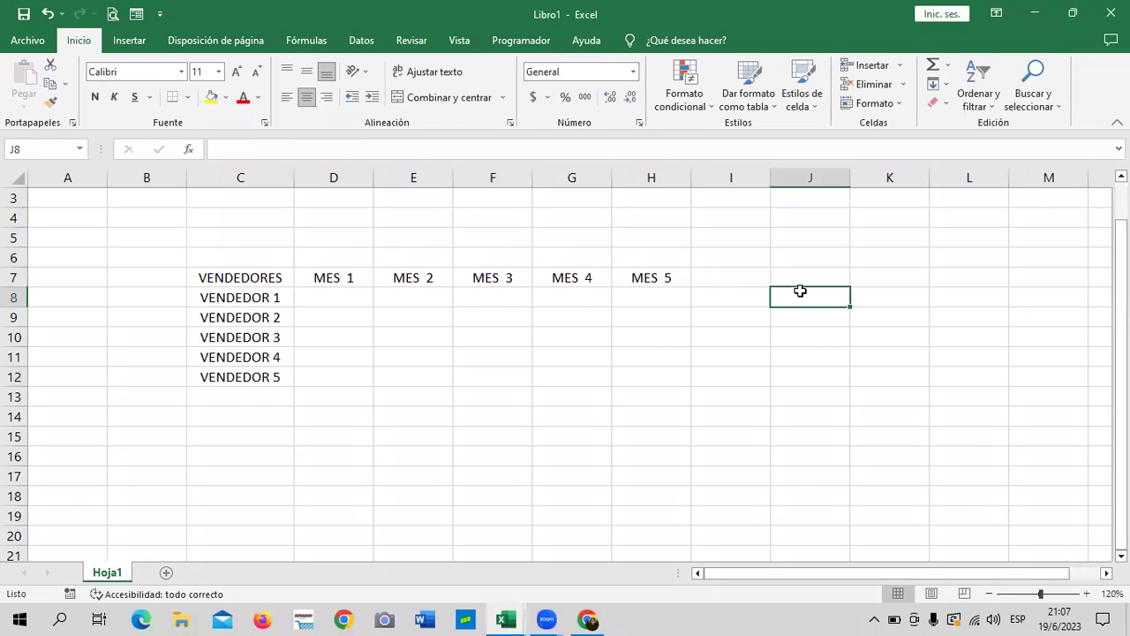
click(903, 271)
click(1006, 279)
click(908, 457)
click(717, 510)
click(416, 496)
click(275, 360)
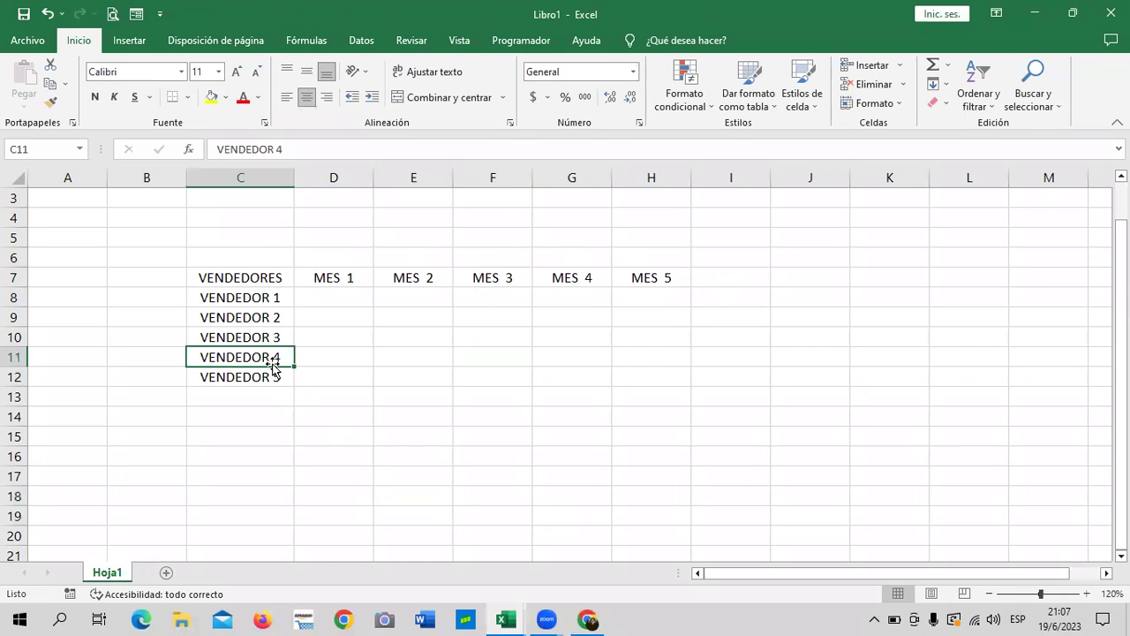
click(268, 318)
click(268, 279)
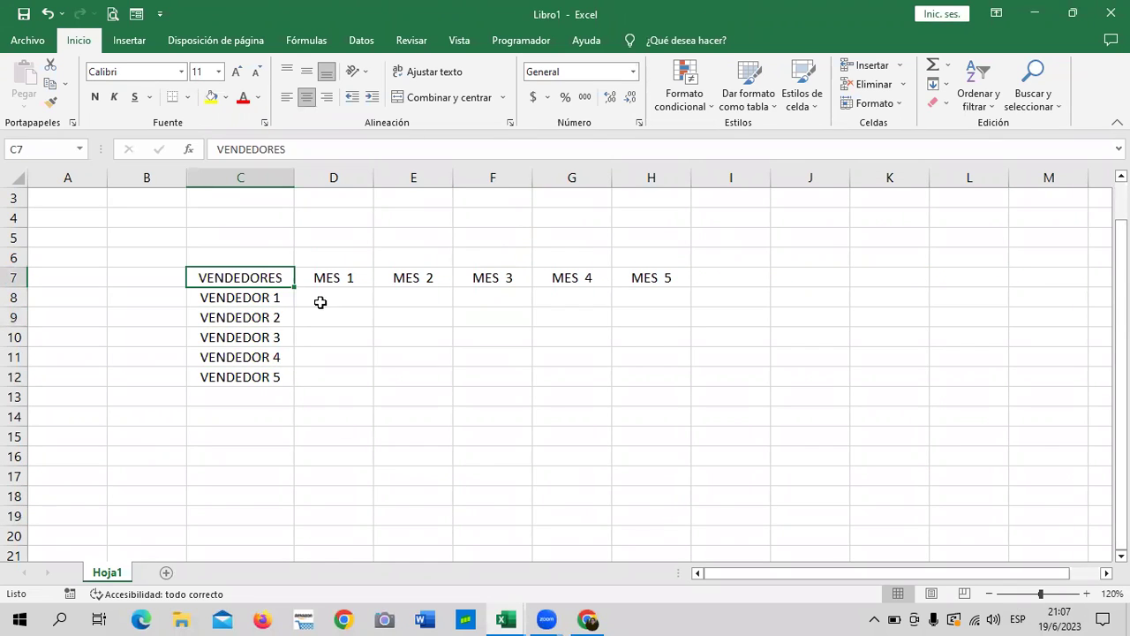
- Select the whole VENDEDORES grid C7:H12, then deselect it
key(shift+Down)
shift+click(571, 377)
click(825, 373)
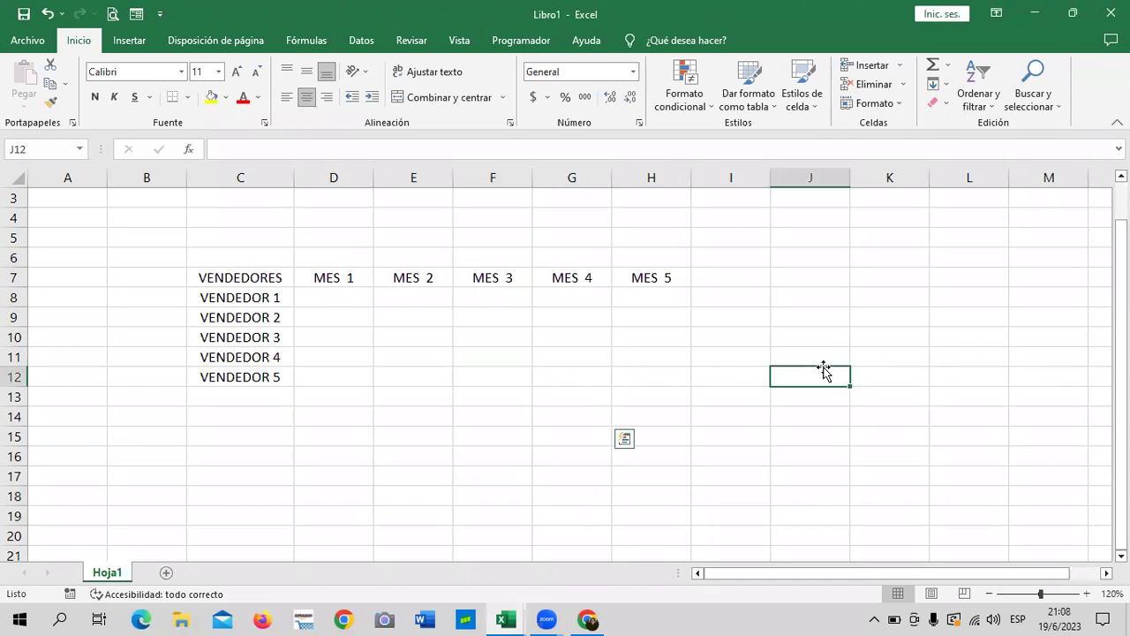
drag(265, 277, 643, 385)
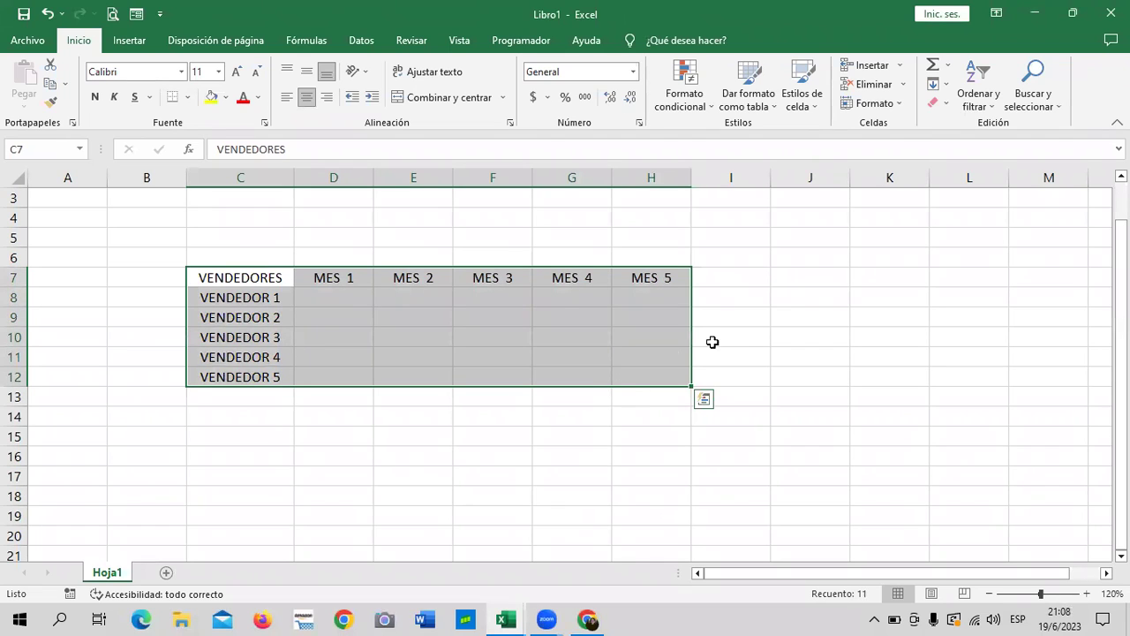
click(788, 314)
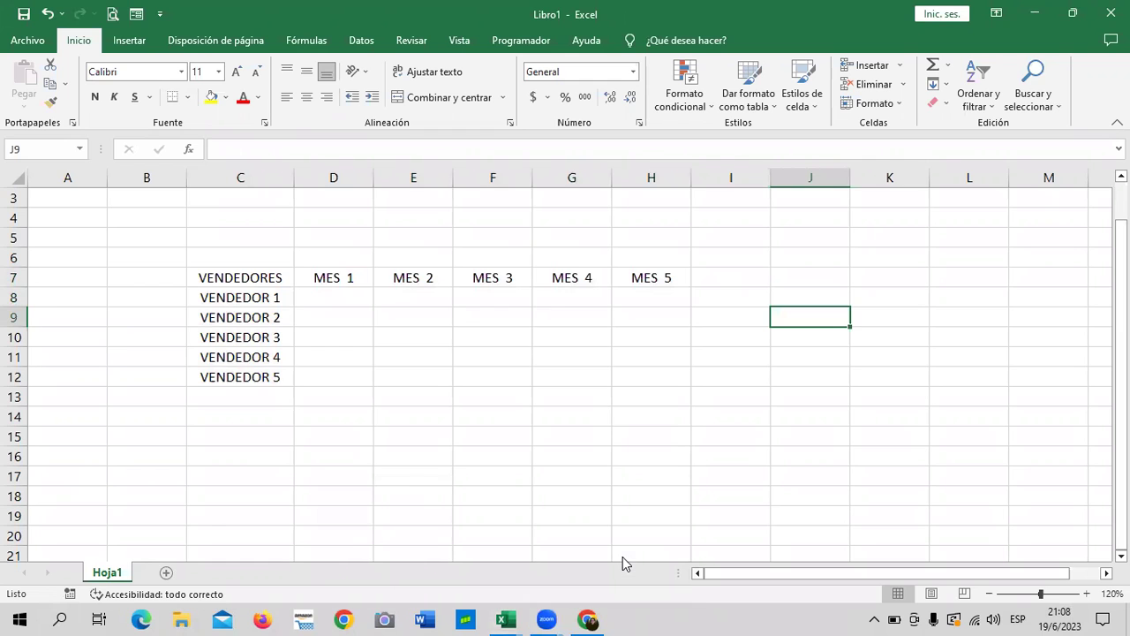
- Switch to the 3.1 Uso de Filtros workbook and select cell C59 in the names column
key(alt+Tab)
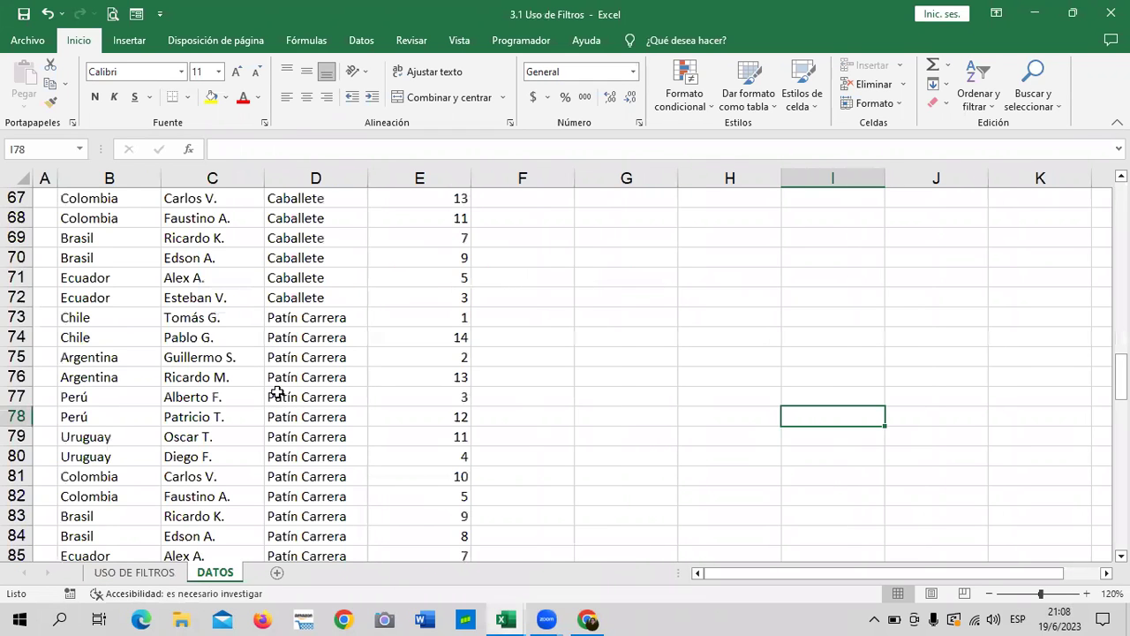
scroll(272, 418, down, 1)
scroll(272, 418, down, 4)
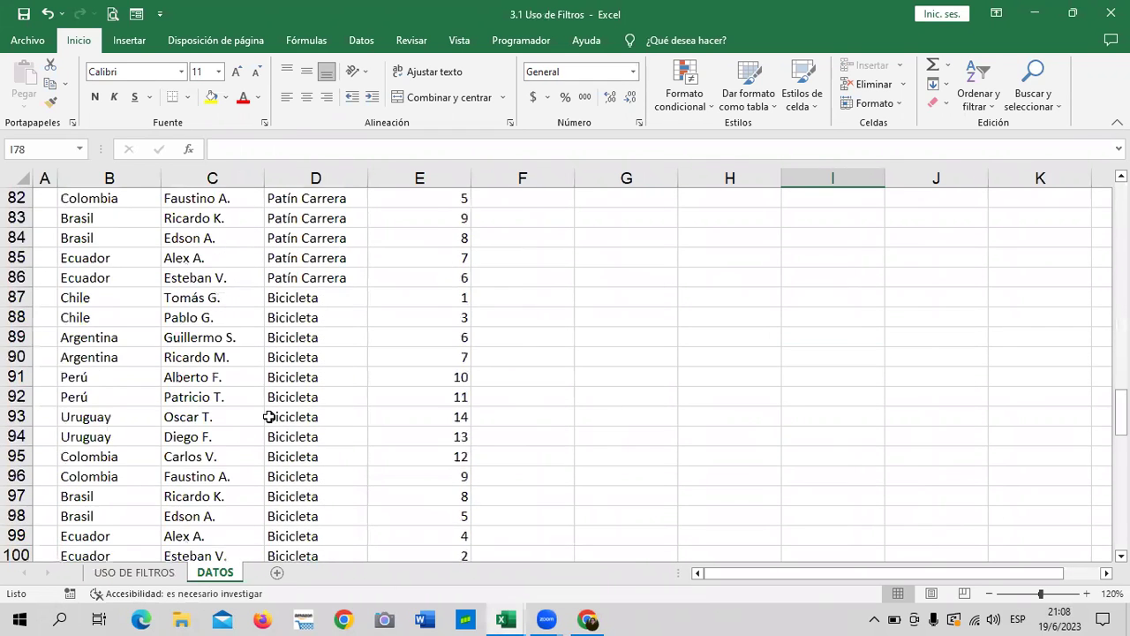
scroll(272, 418, down, 5)
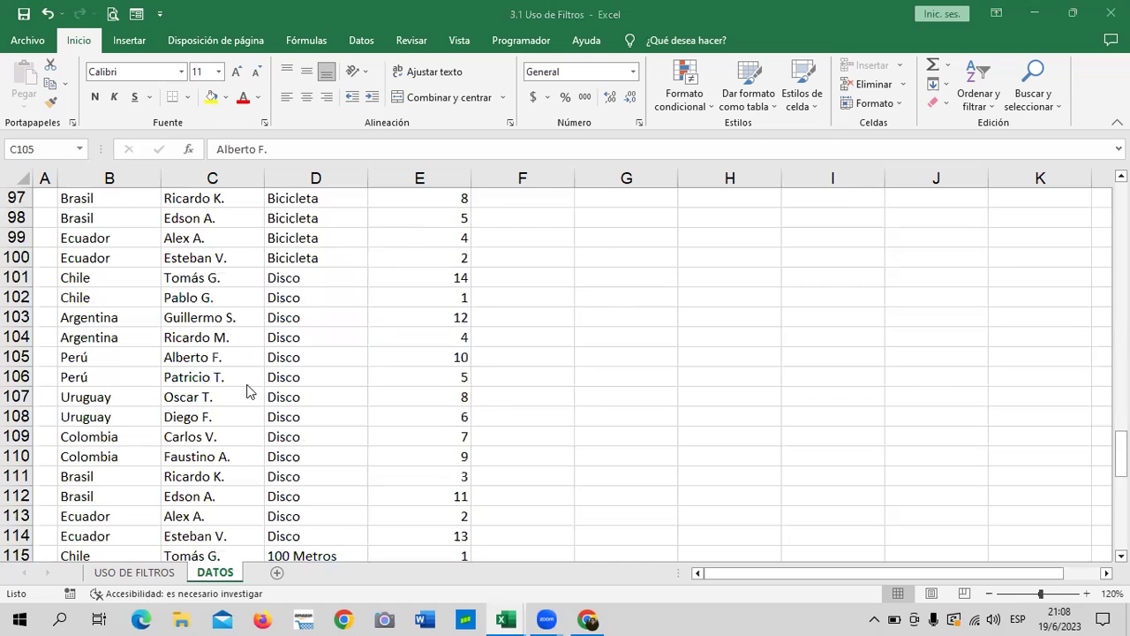
scroll(269, 375, up, 4)
scroll(275, 376, up, 5)
scroll(277, 373, up, 5)
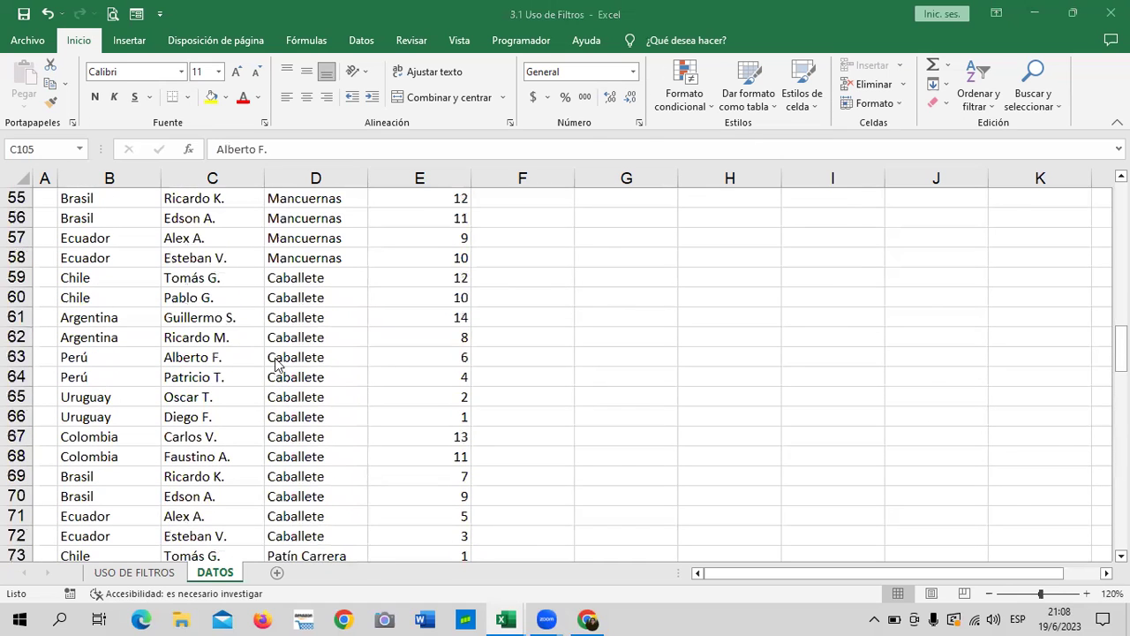
click(198, 281)
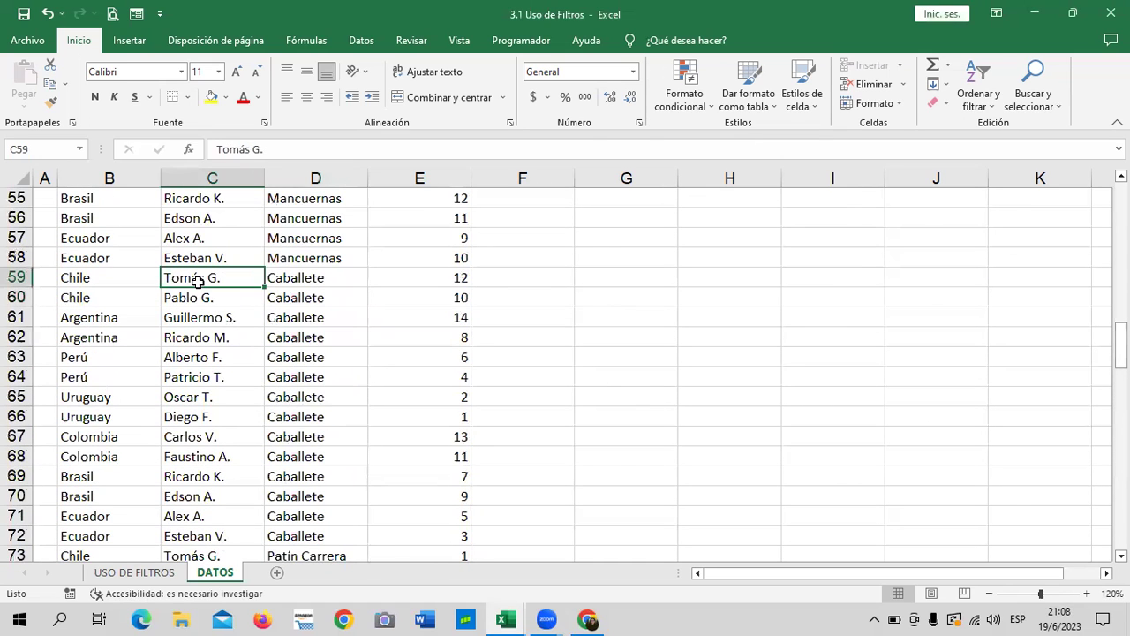
- Look at the USO DE FILTROS sheet, then the DATOS sheet
click(131, 574)
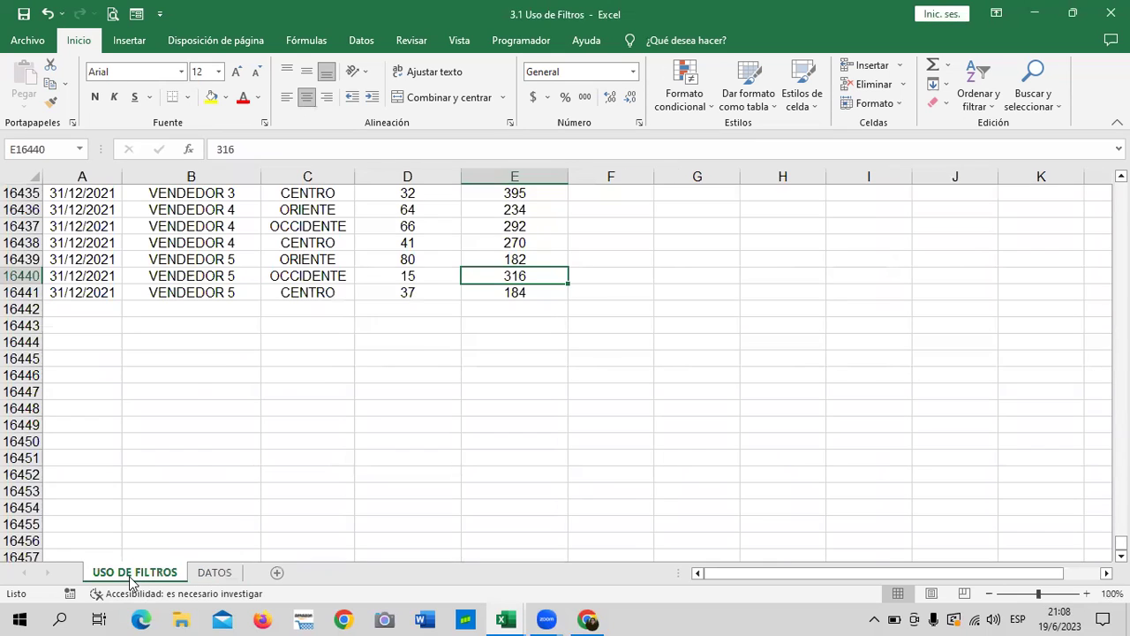
scroll(415, 318, up, 4)
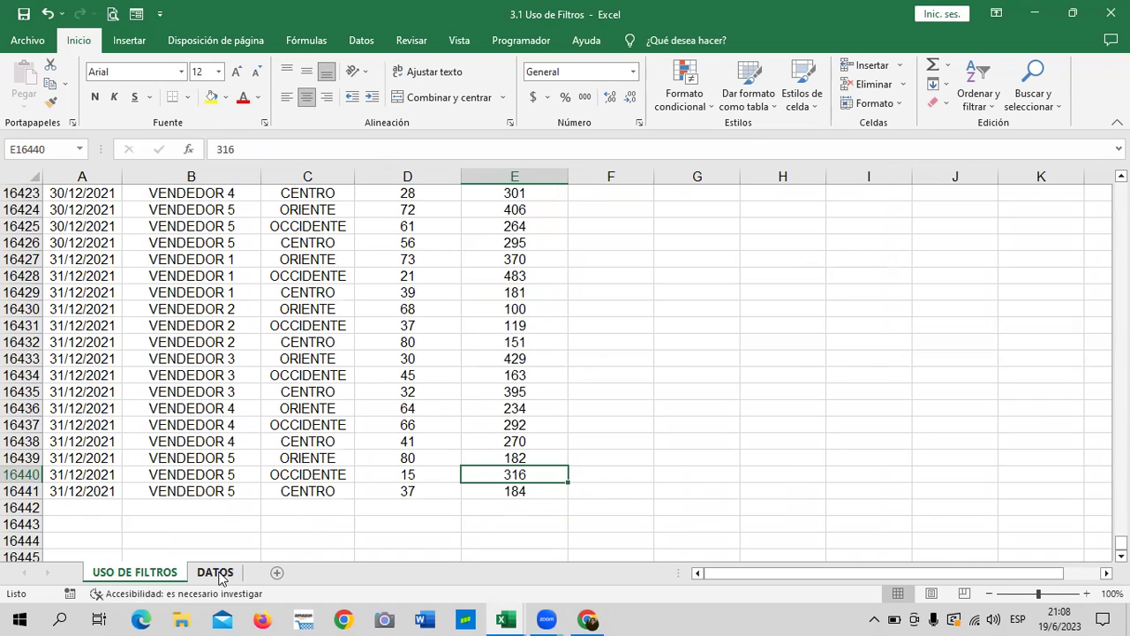
click(212, 572)
click(405, 294)
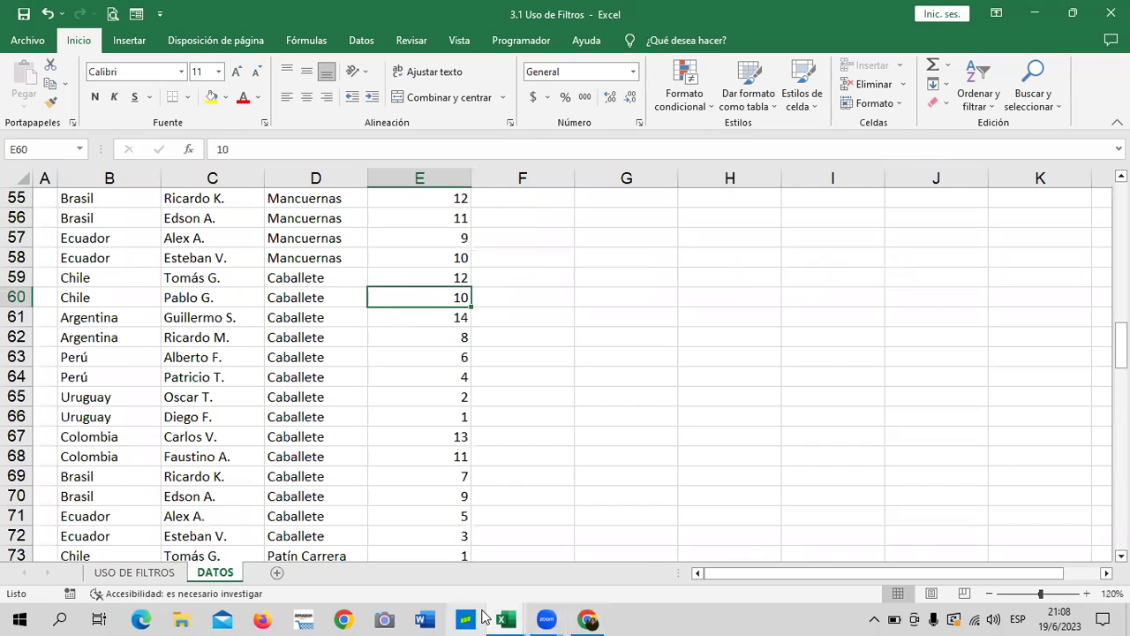
- Bring Libro1 forward, then return to lesson 4.1's Crear tabla illustration in the browser
mouse_move(505, 619)
click(458, 554)
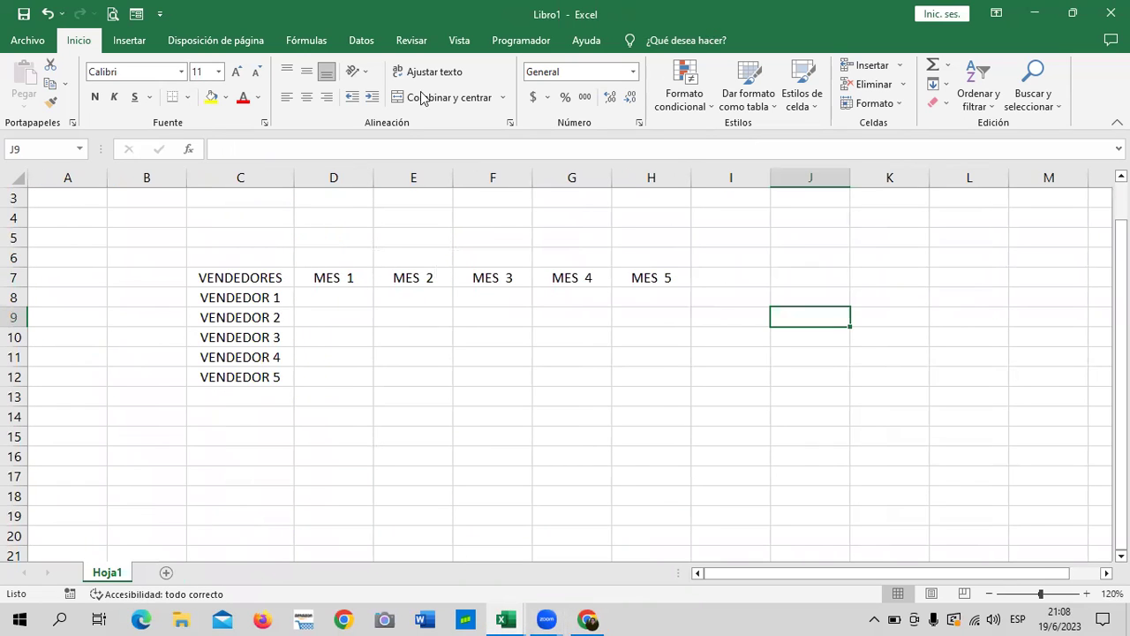
click(480, 392)
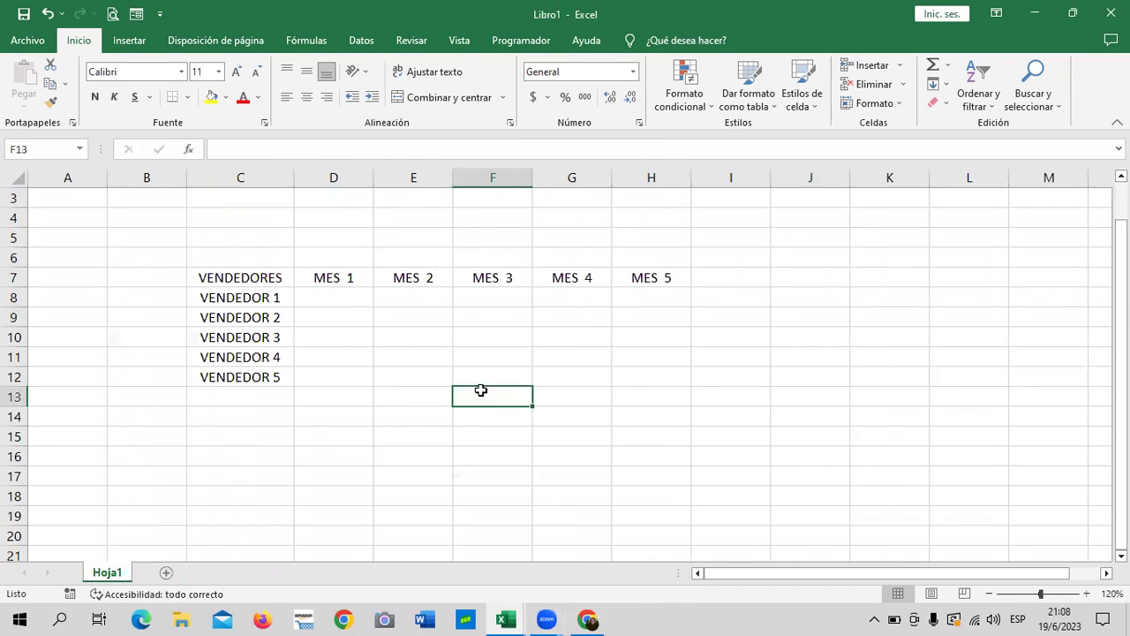
click(588, 620)
- Move to lesson 4.2 Tablas básicas and show its VENDEDORES/MES 1–5 =ALEATORIO.ENTRE exercise
scroll(456, 457, up, 1)
scroll(457, 457, down, 1)
click(590, 471)
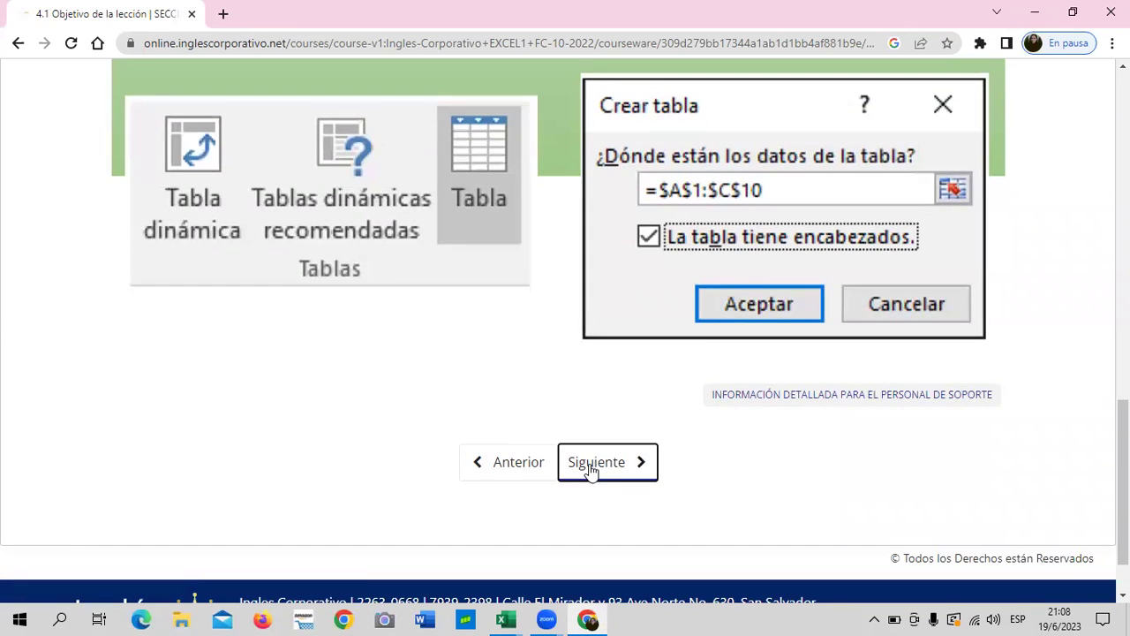
scroll(299, 474, down, 4)
scroll(298, 474, down, 6)
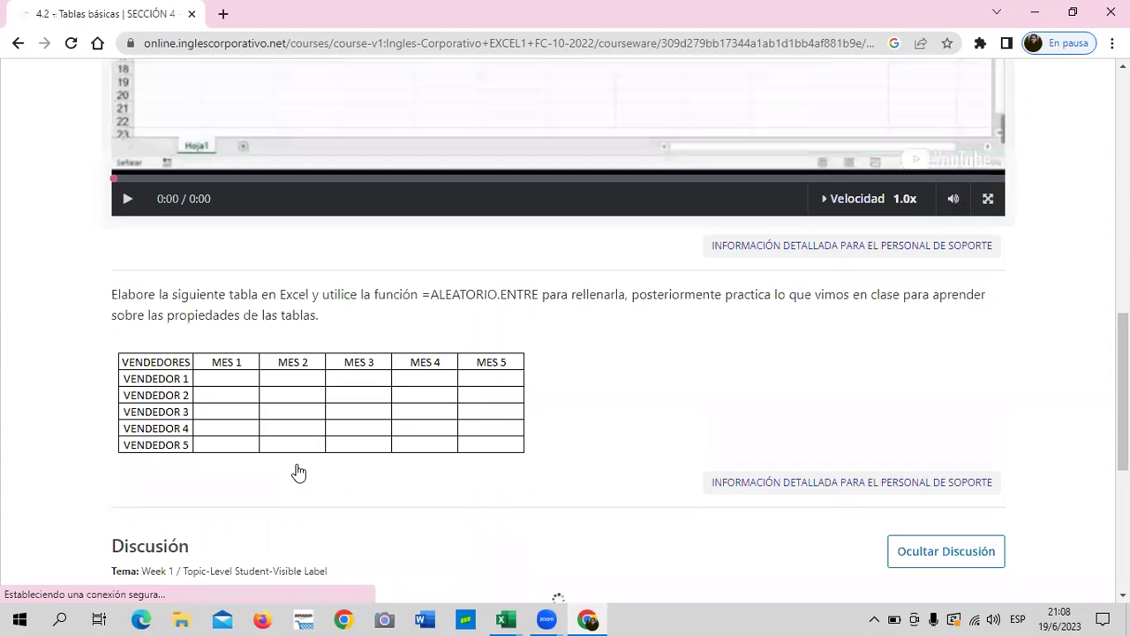
scroll(296, 459, up, 3)
scroll(298, 445, down, 2)
scroll(298, 439, down, 1)
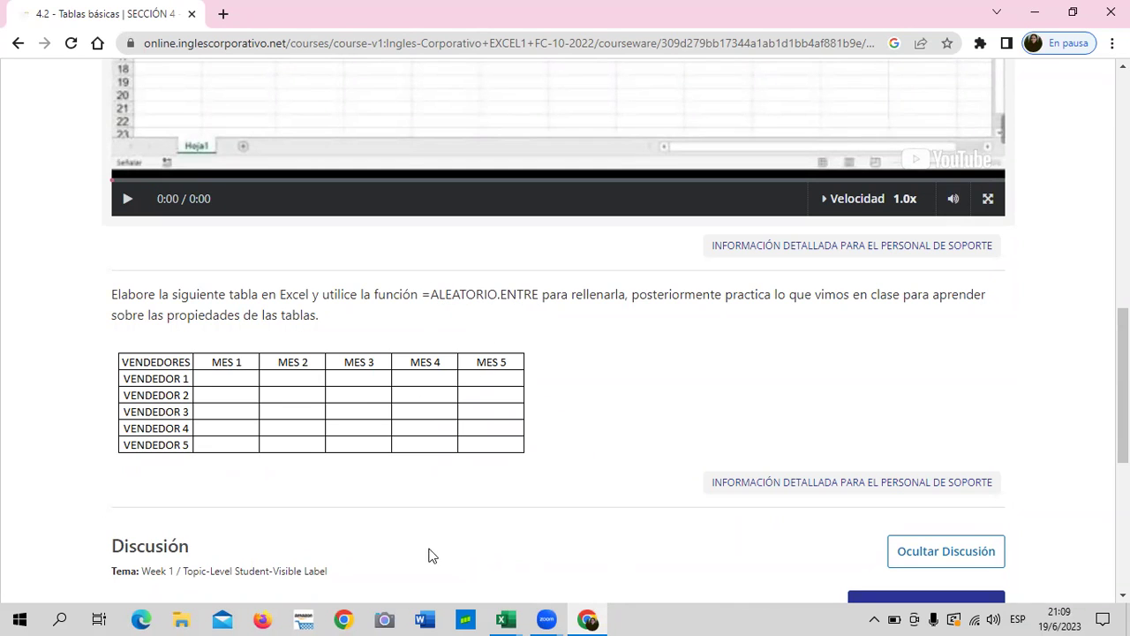
mouse_move(505, 619)
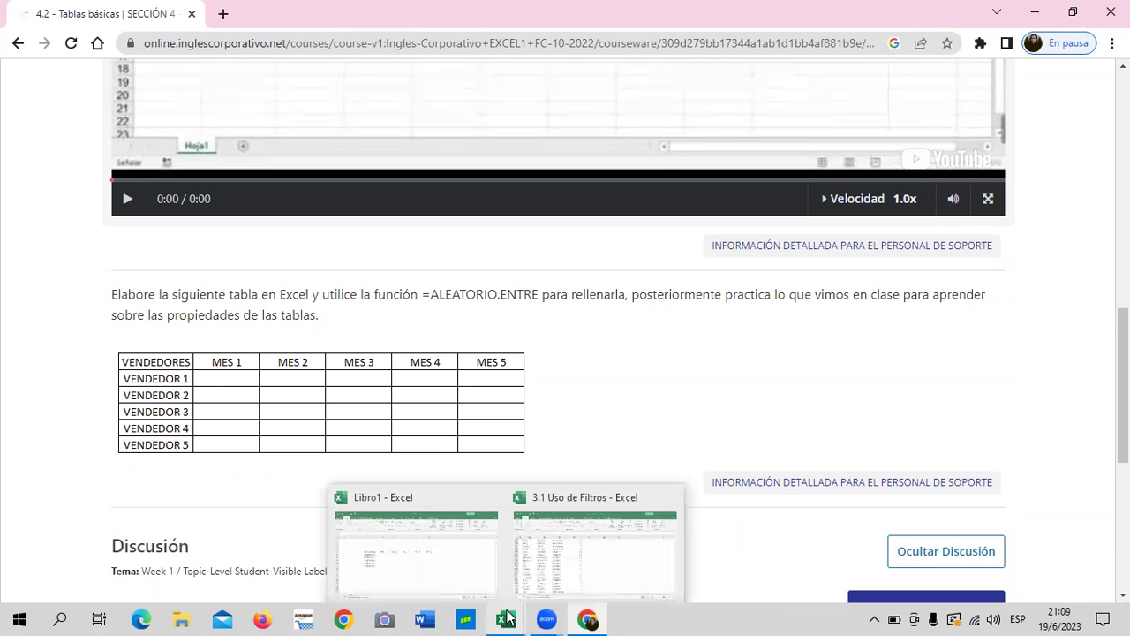
- Bring the Libro1 workbook back to the front
click(446, 561)
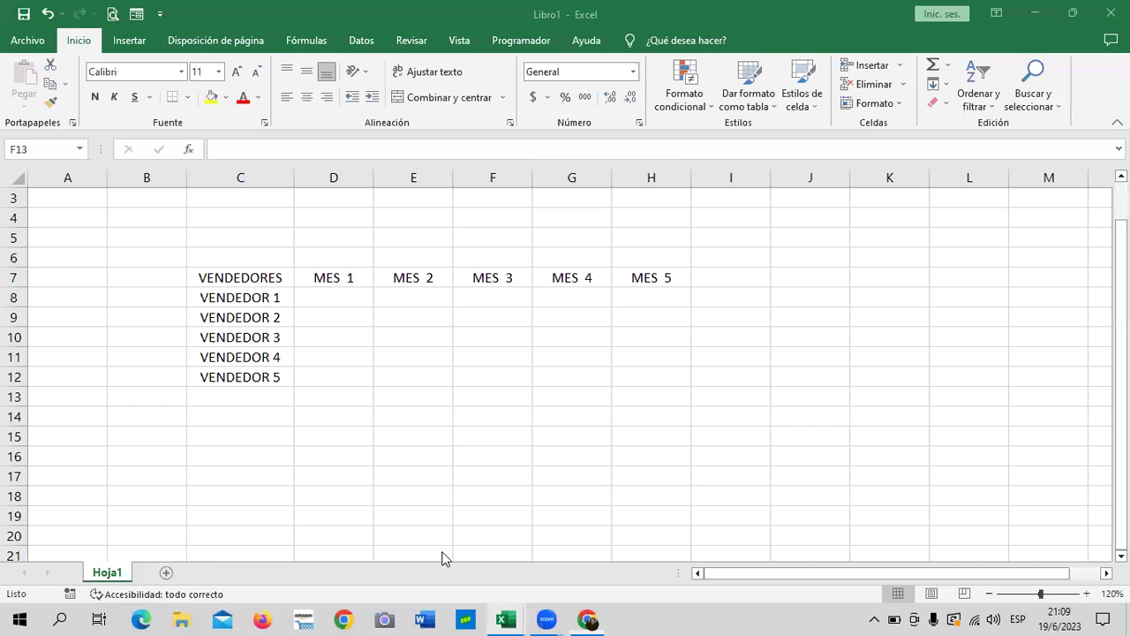
click(300, 317)
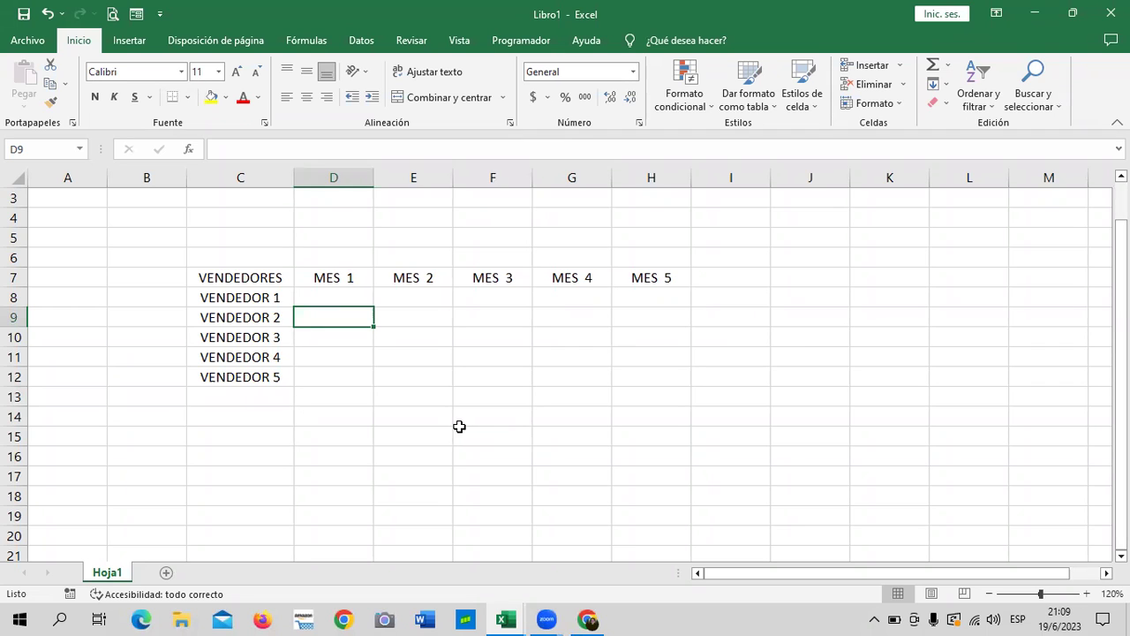
click(751, 370)
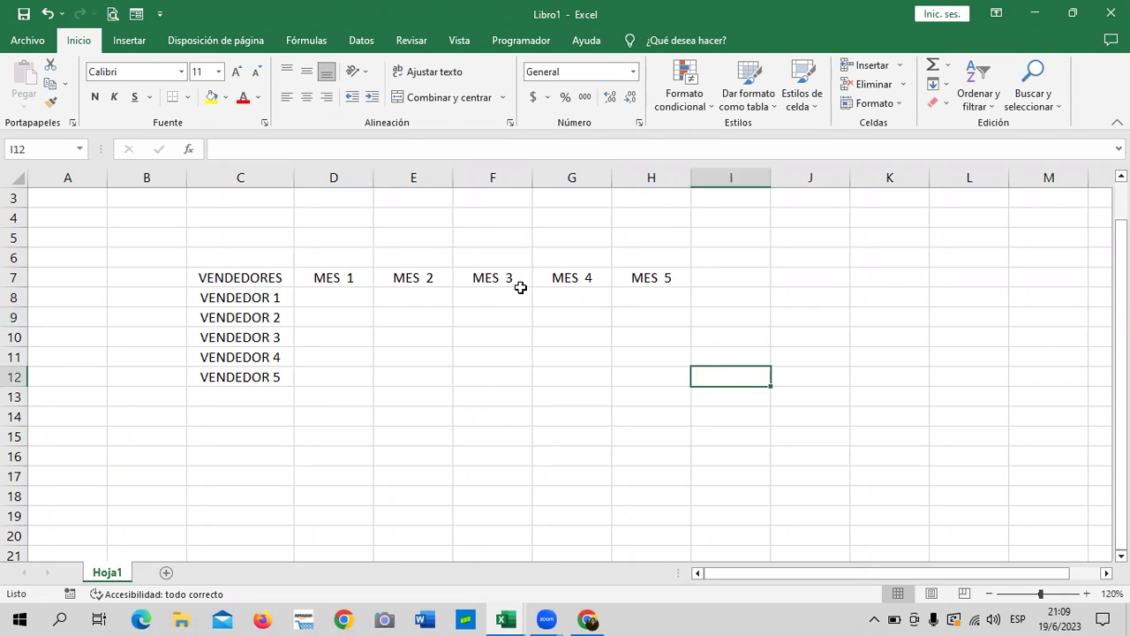
- Start a trial =ale formula in J8, abandon it, and select cell D8
click(817, 298)
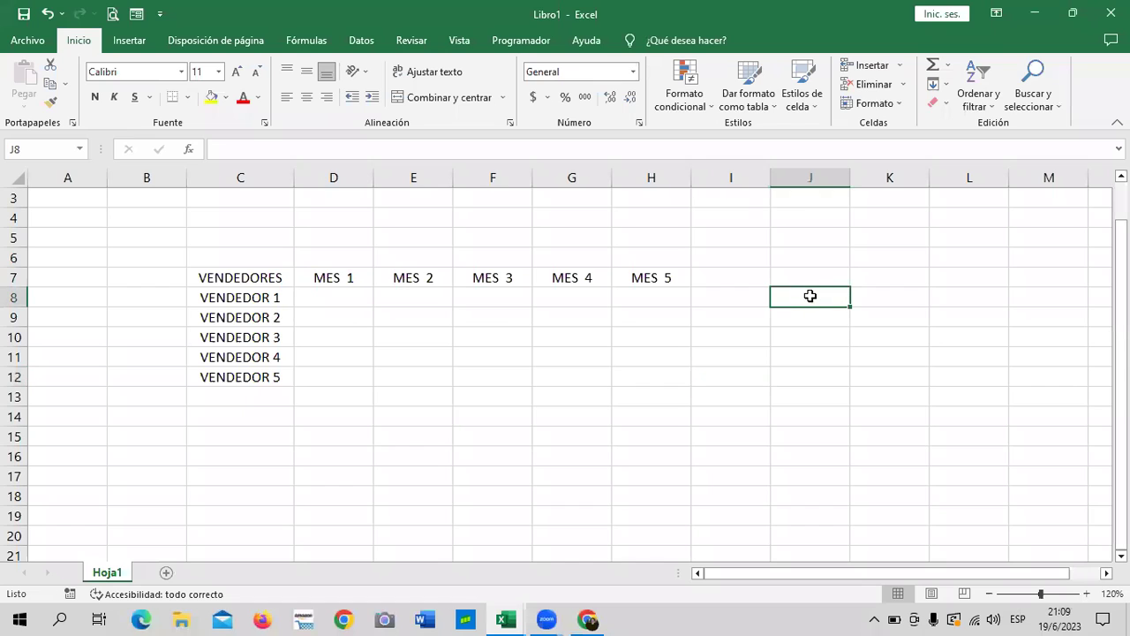
text(=)
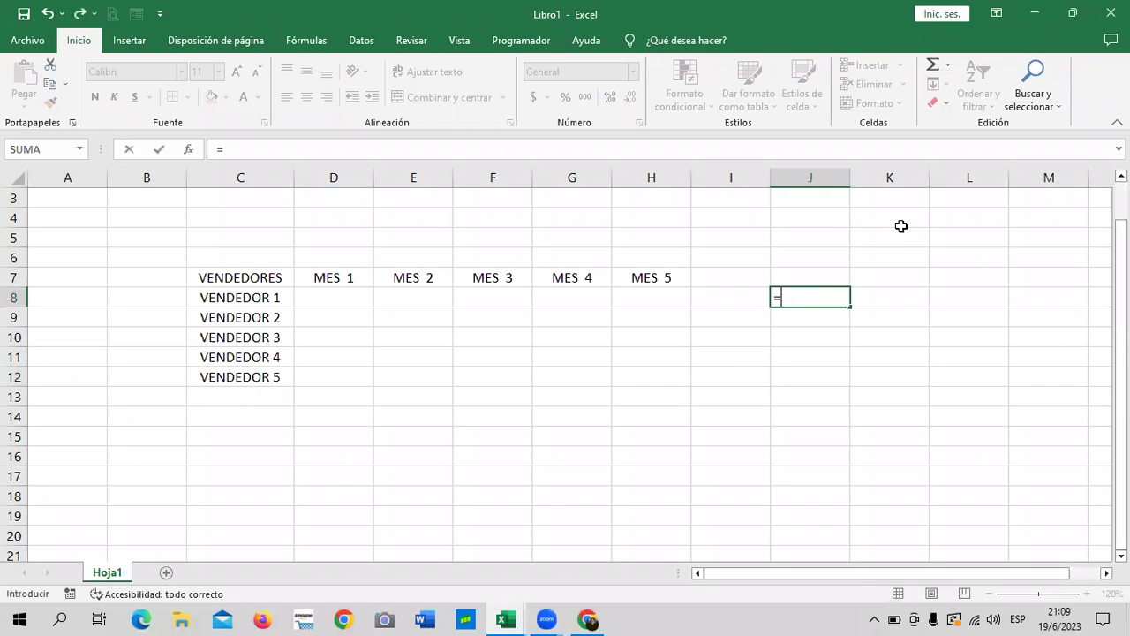
text(ale)
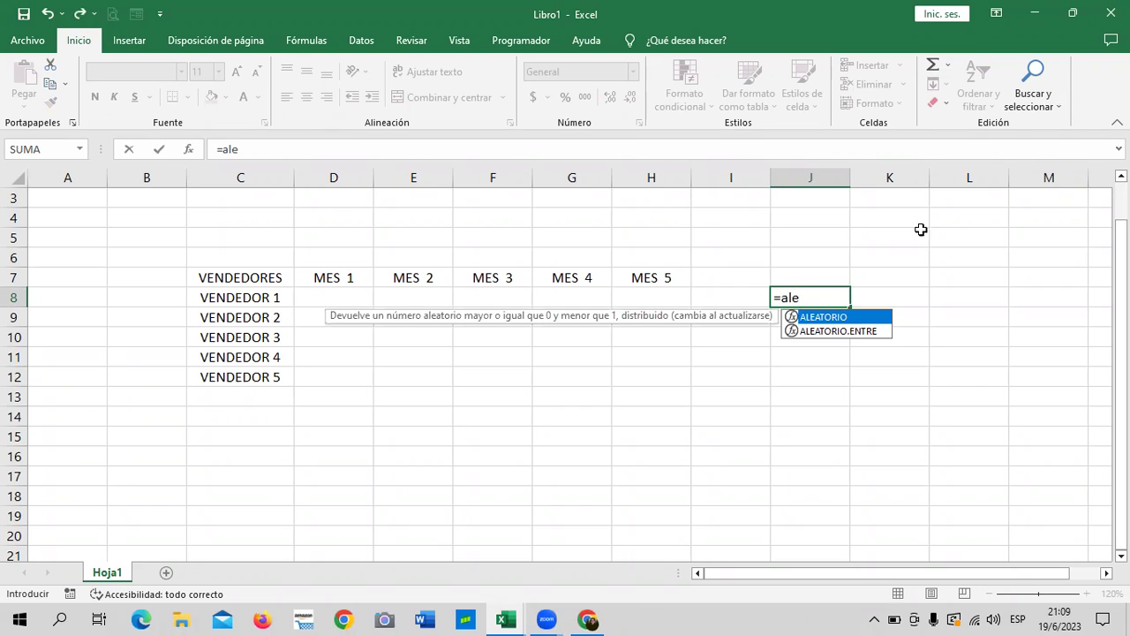
click(869, 333)
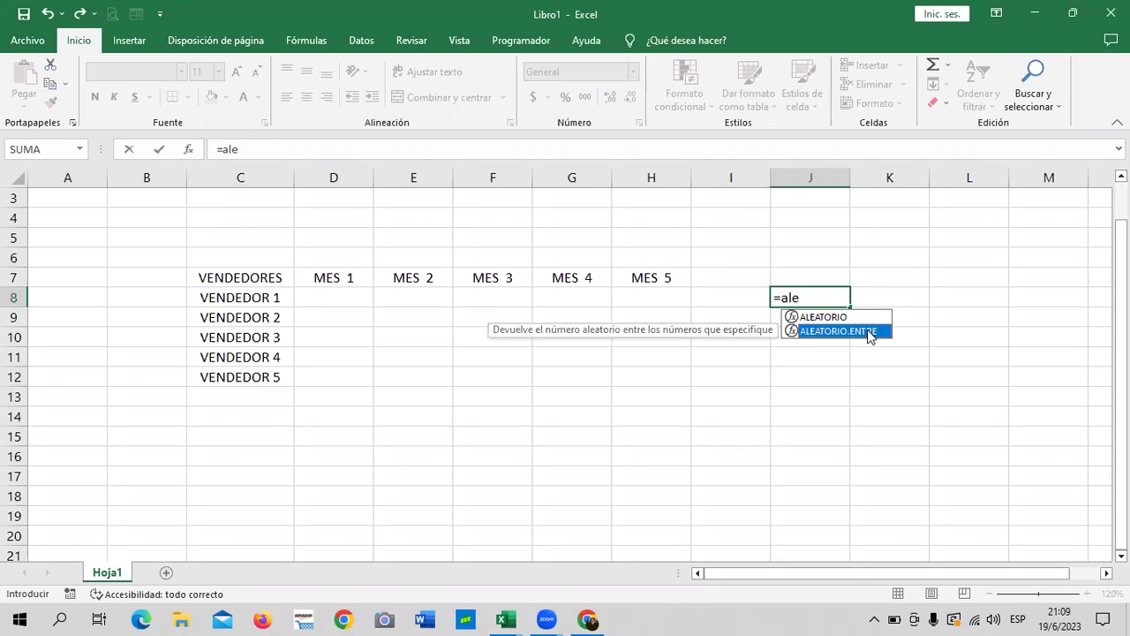
key(BackSpace)
key(BackSpace)
key(BackSpace)
key(BackSpace)
key(Escape)
click(913, 302)
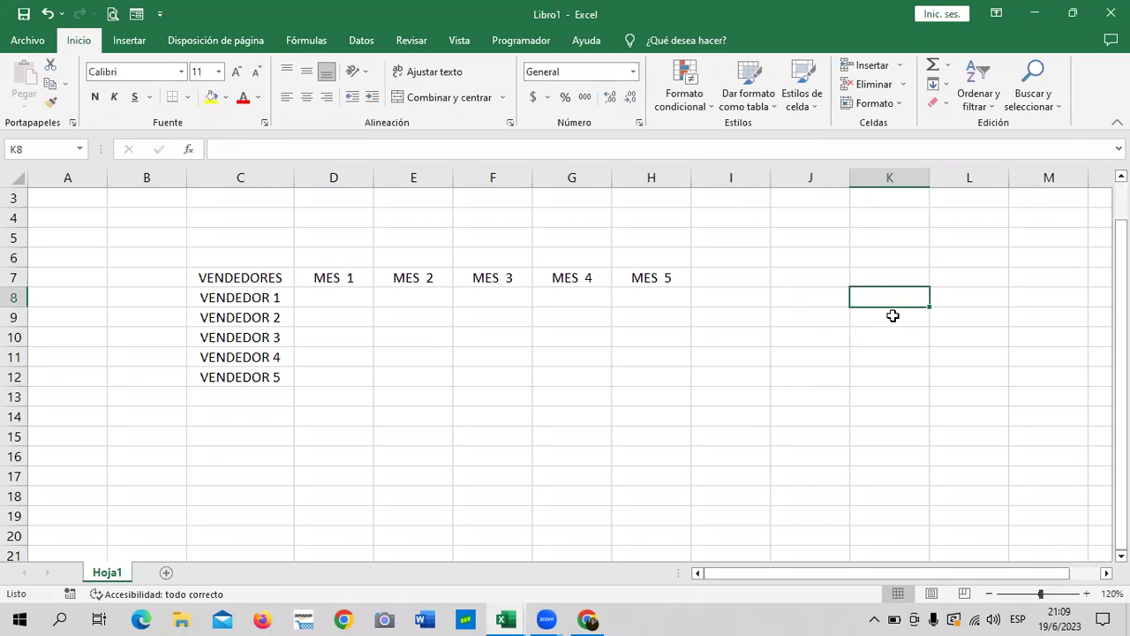
click(335, 376)
click(325, 304)
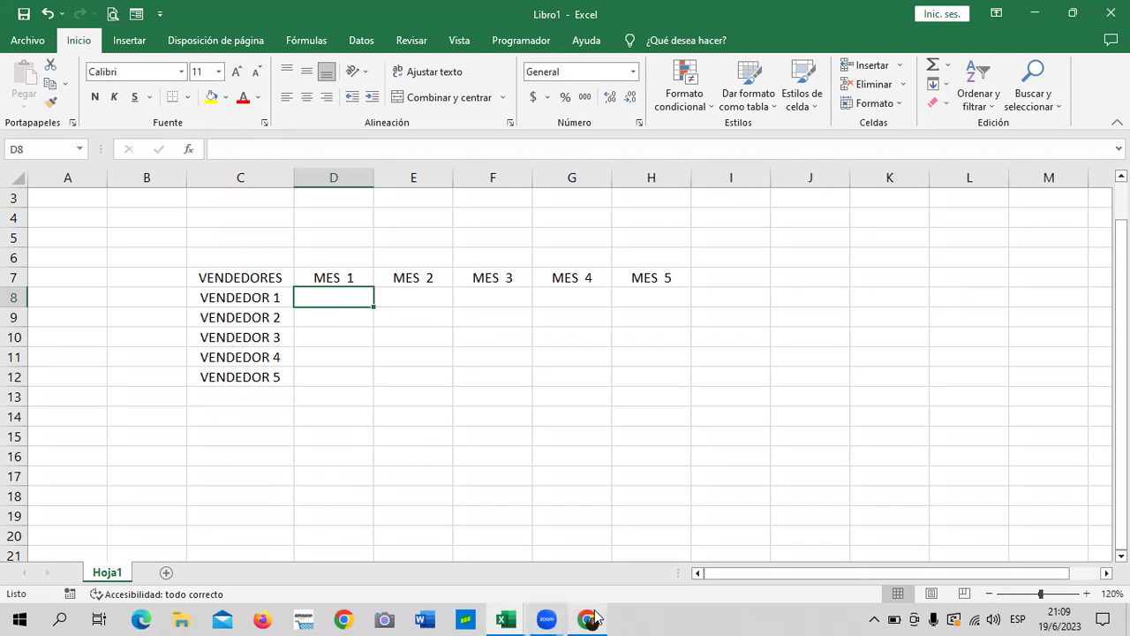
mouse_move(587, 619)
click(581, 548)
scroll(448, 263, up, 3)
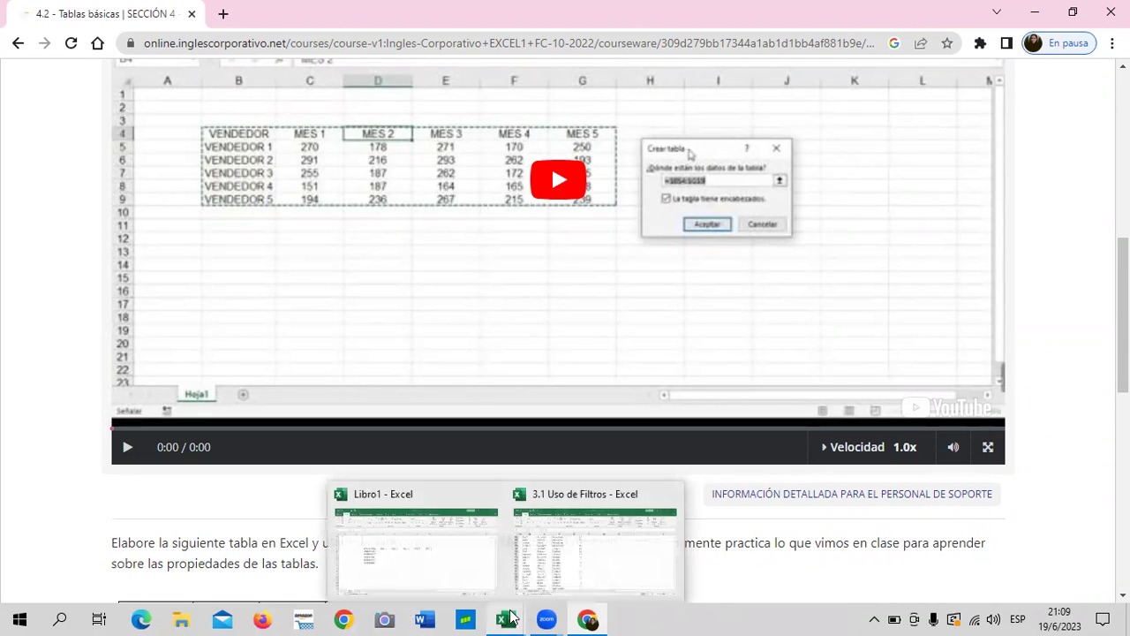
click(465, 551)
click(503, 438)
- Enter =ALEATORIO.ENTRE(100;300) in D8 for VENDEDOR 1's MES 1
click(351, 295)
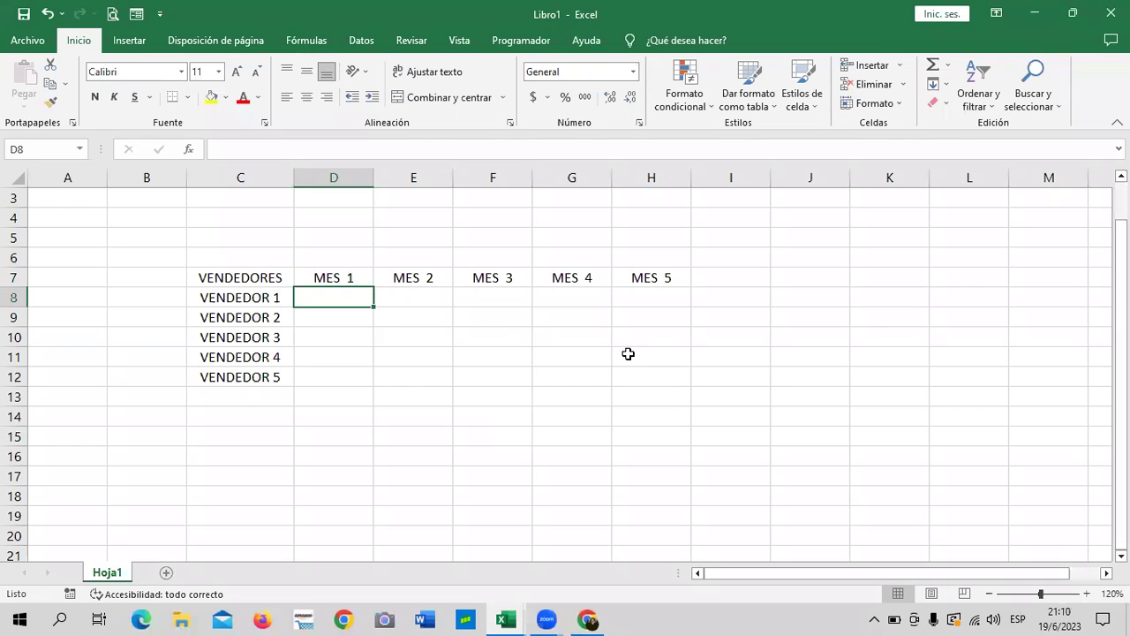
text(=)
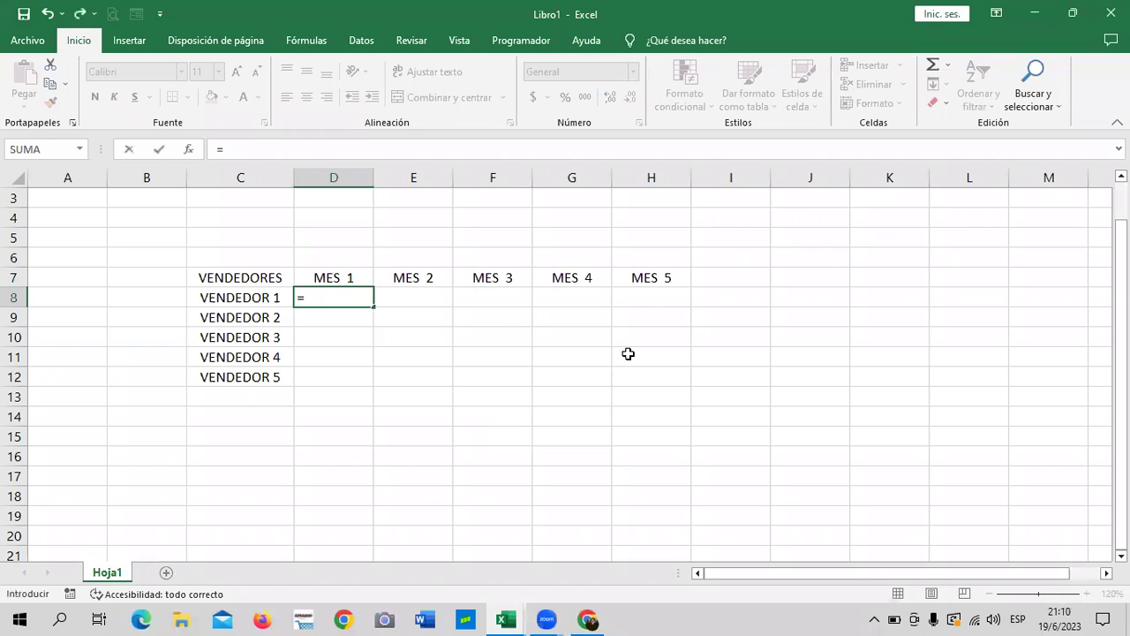
text(al)
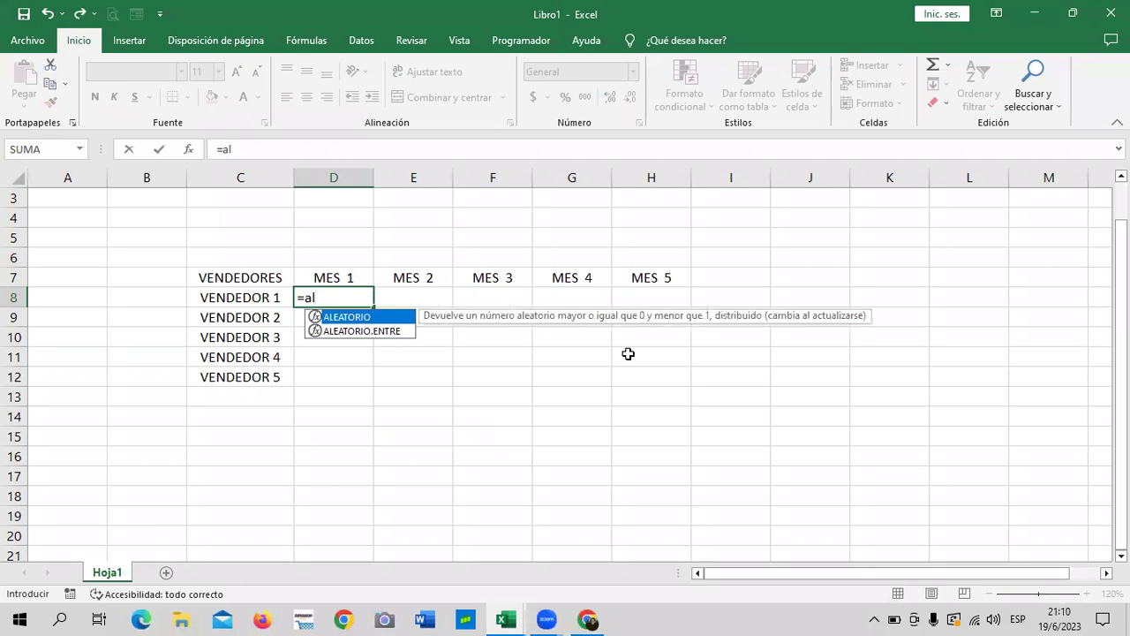
click(400, 335)
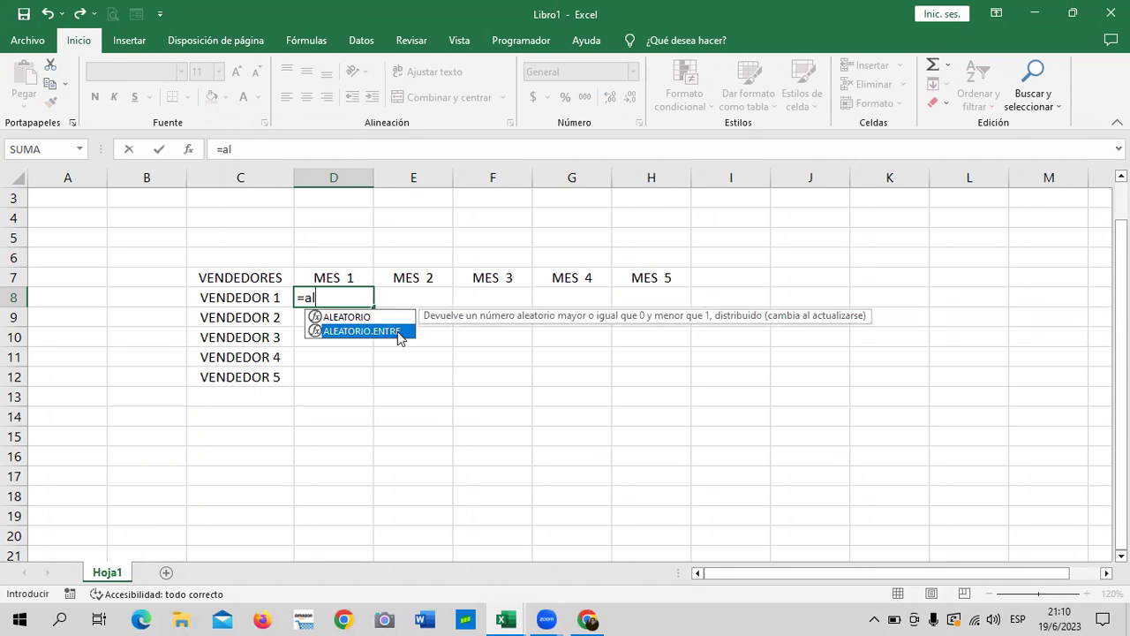
double_click(399, 333)
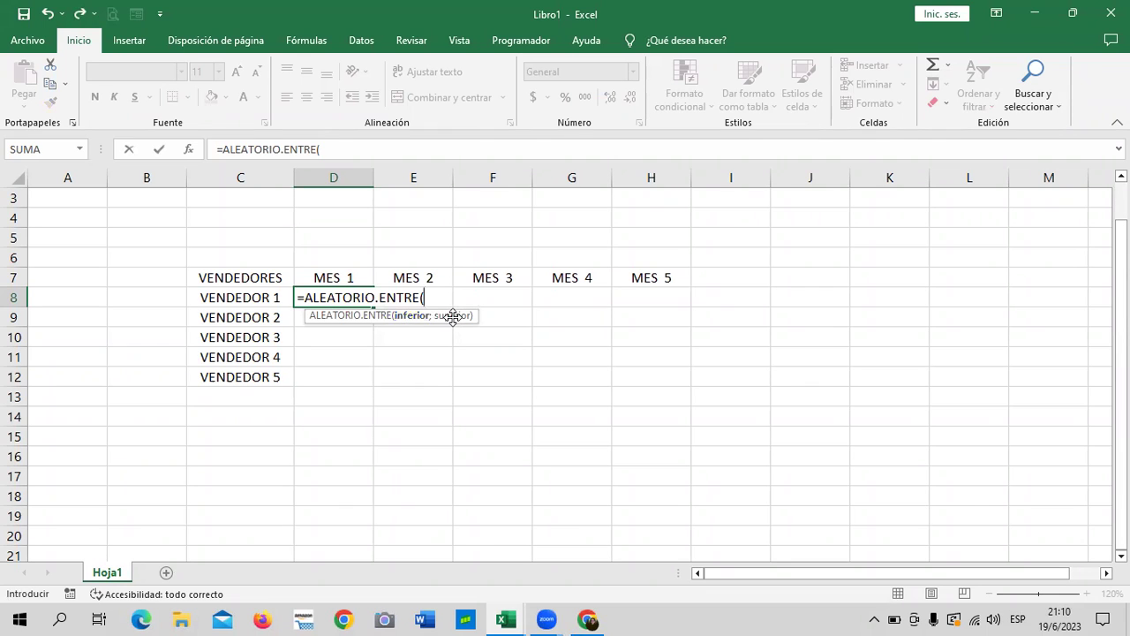
text(100)
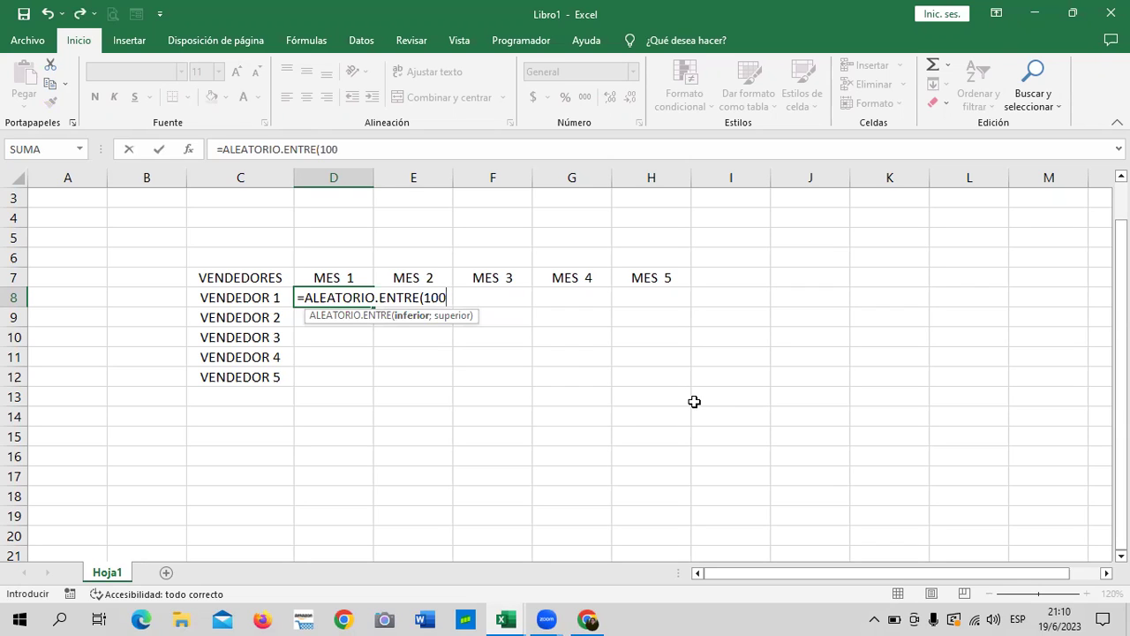
text(;)
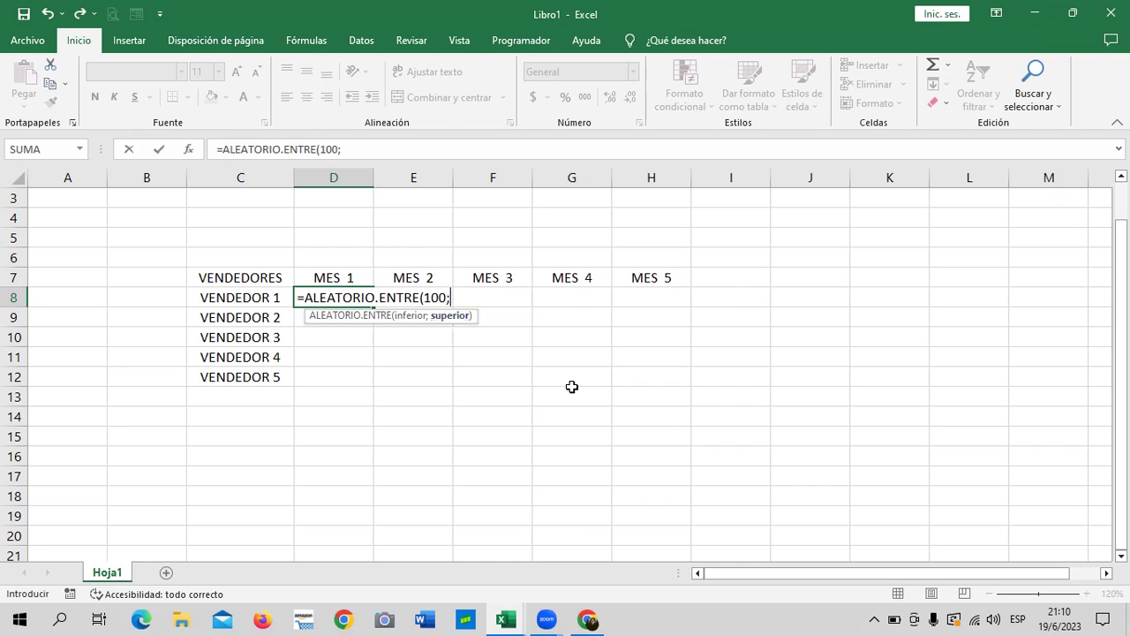
text(300)
text())
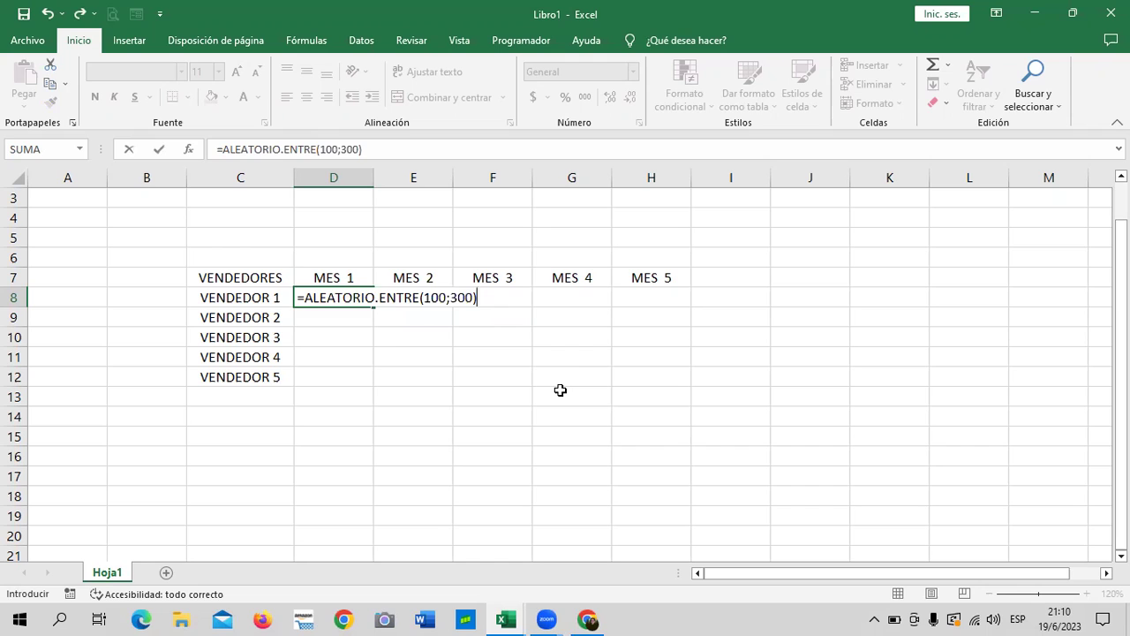
key(Return)
click(562, 334)
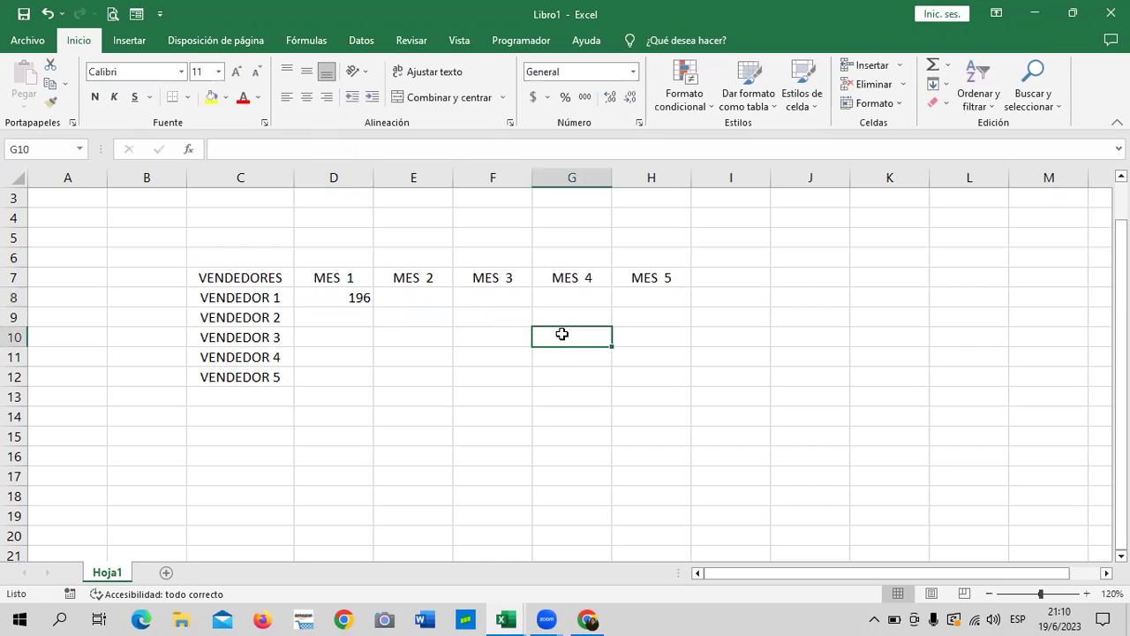
- Copy the D8 random formula across to H8 and check the copies in E8 through H8
click(358, 300)
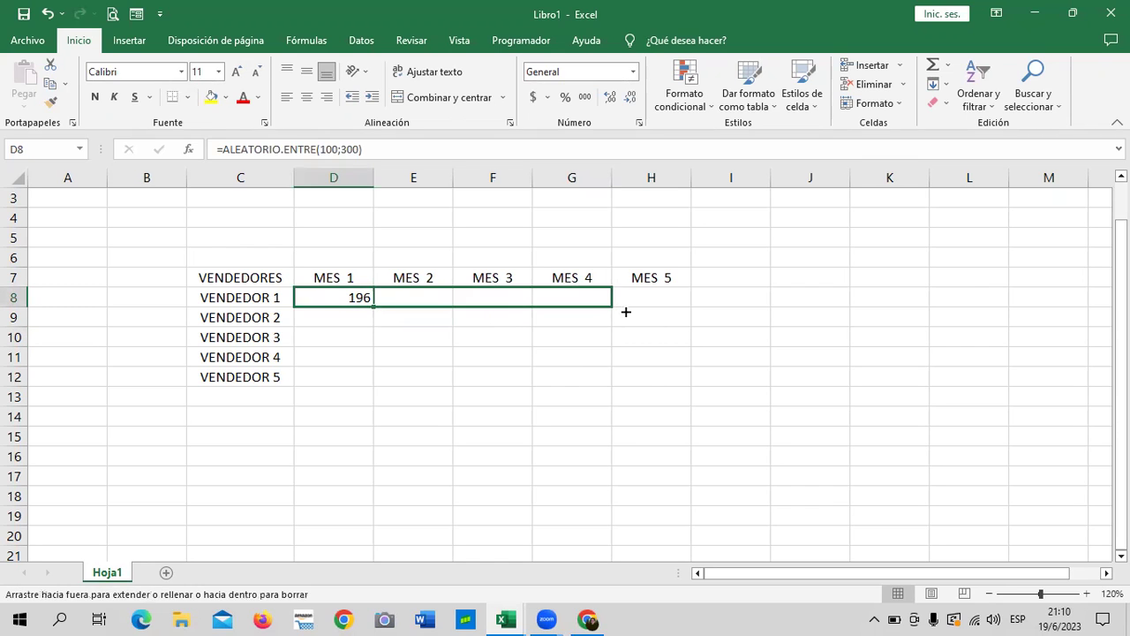
drag(434, 307, 653, 312)
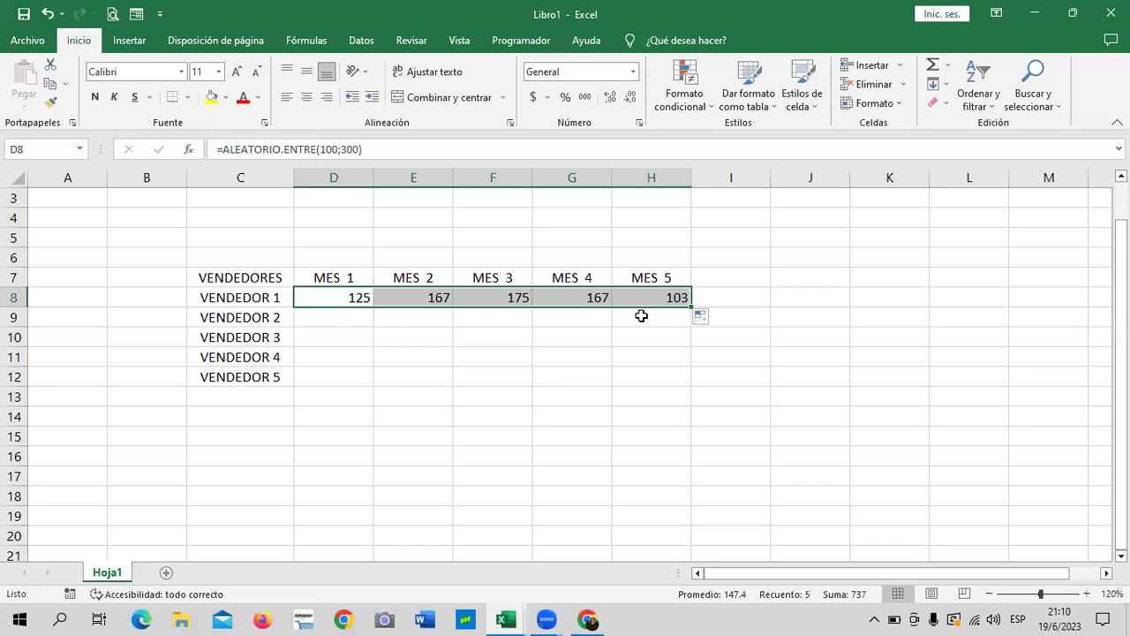
click(615, 399)
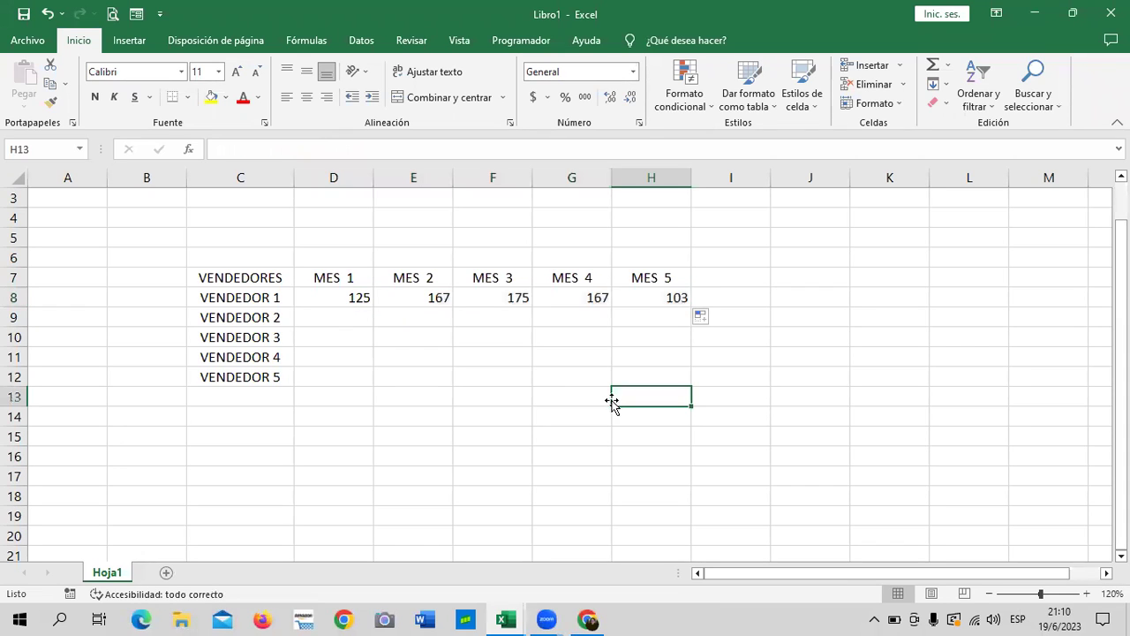
click(338, 304)
click(432, 301)
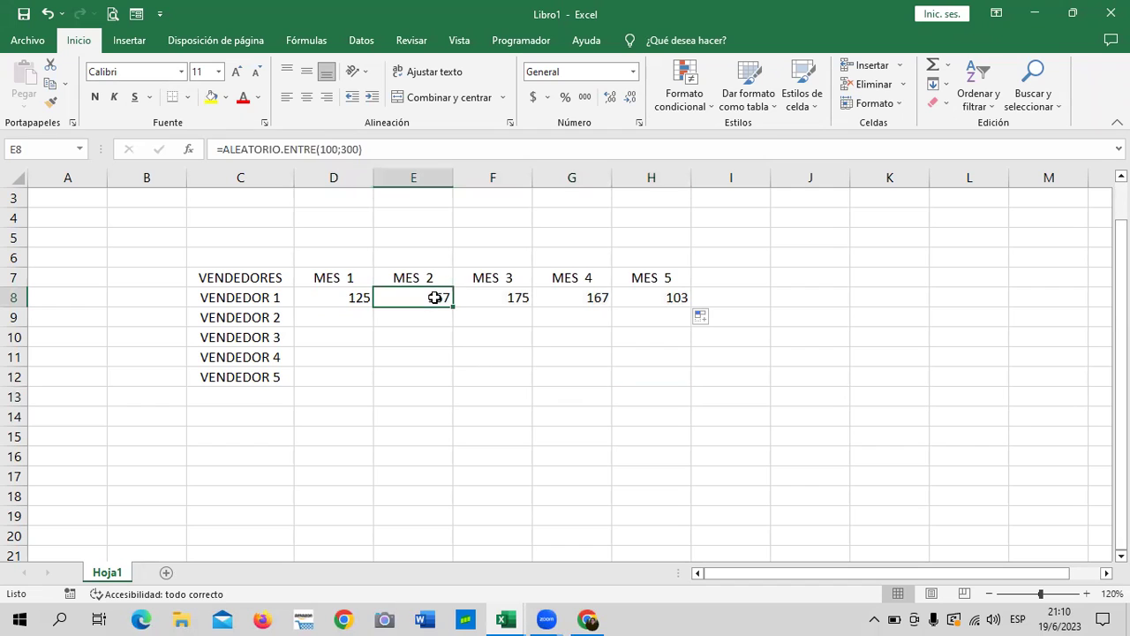
click(507, 298)
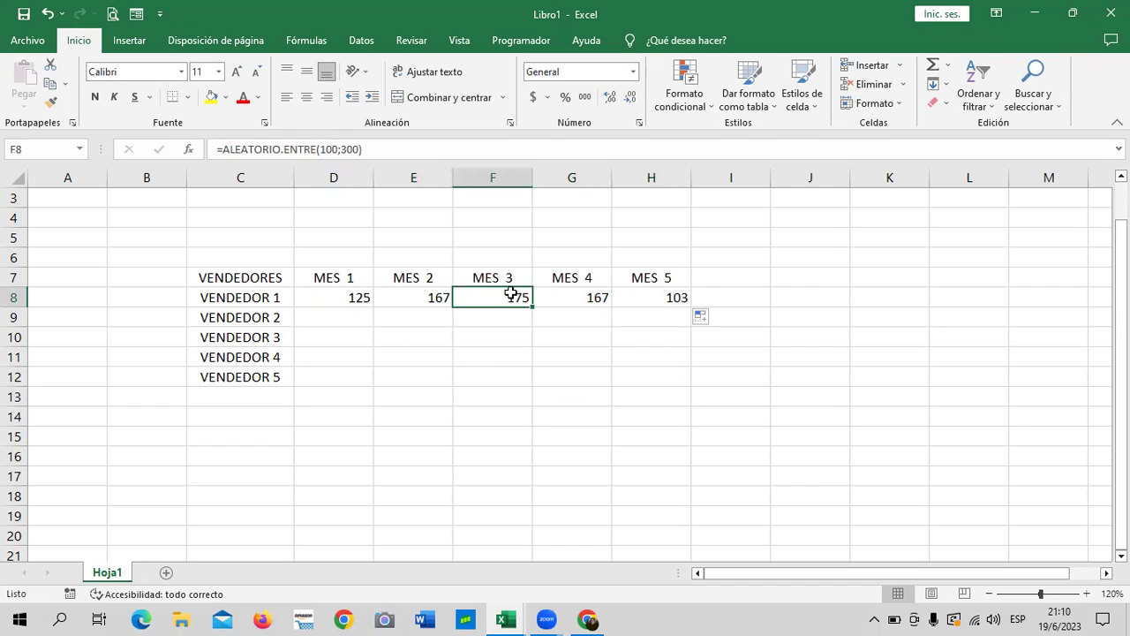
click(583, 300)
click(652, 303)
- Fill the MES 1, MES 2 and MES 3 formulas down to row 12, then begin a test formula in L6
click(358, 297)
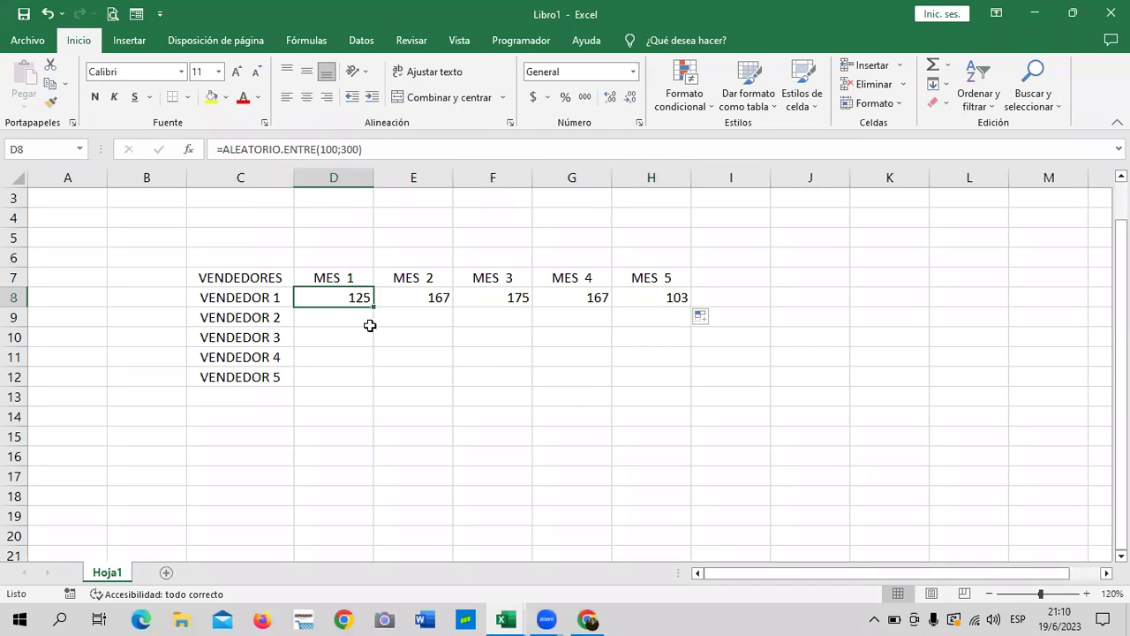
drag(374, 307, 374, 383)
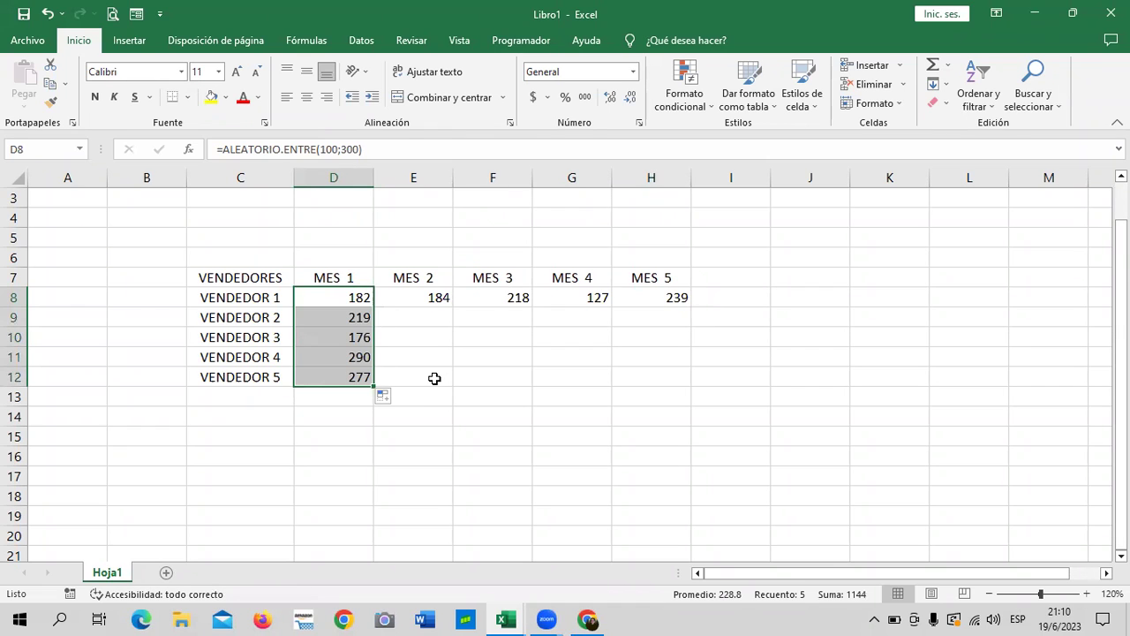
click(432, 296)
drag(453, 306, 454, 387)
click(513, 297)
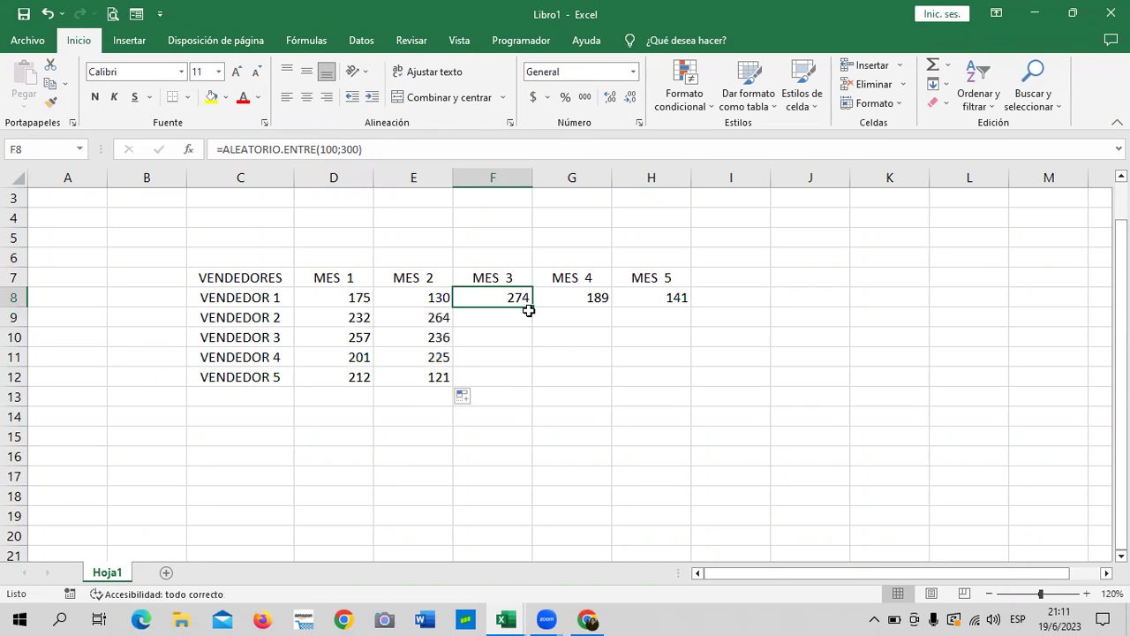
mouse_move(532, 307)
mouse_down()
mouse_move(536, 378)
mouse_move(581, 367)
mouse_up()
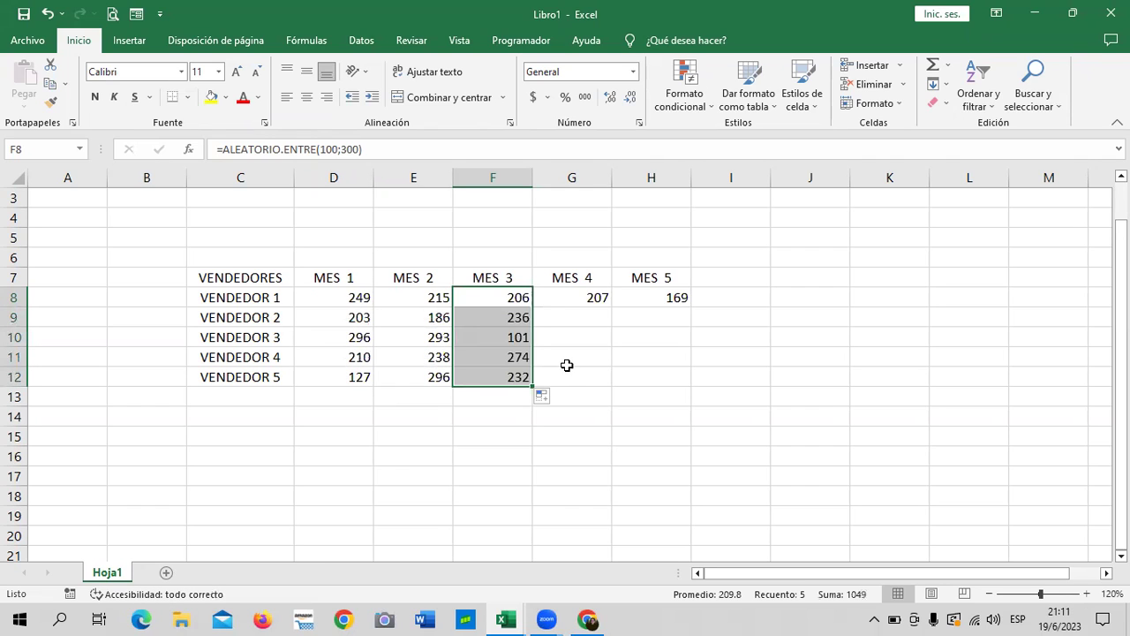
click(961, 256)
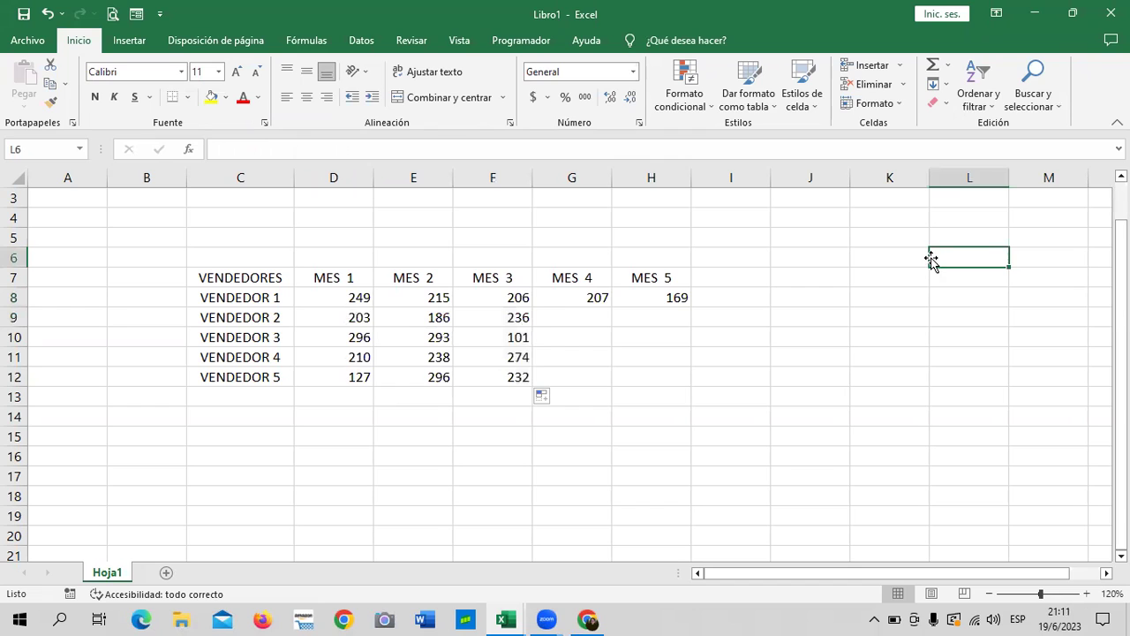
text(=a)
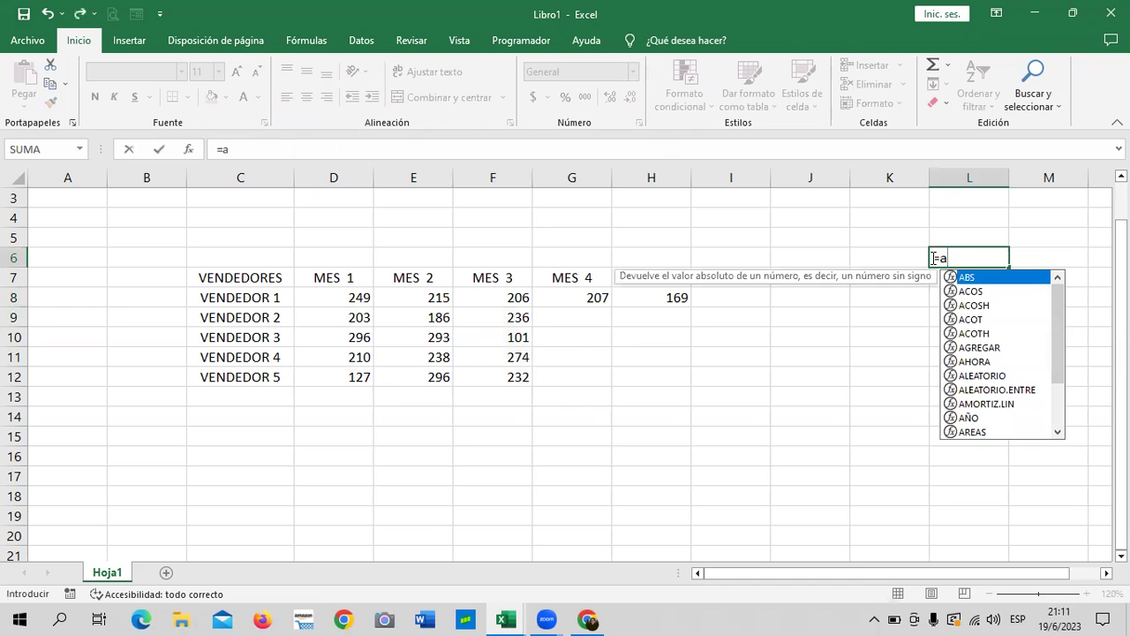
text(le)
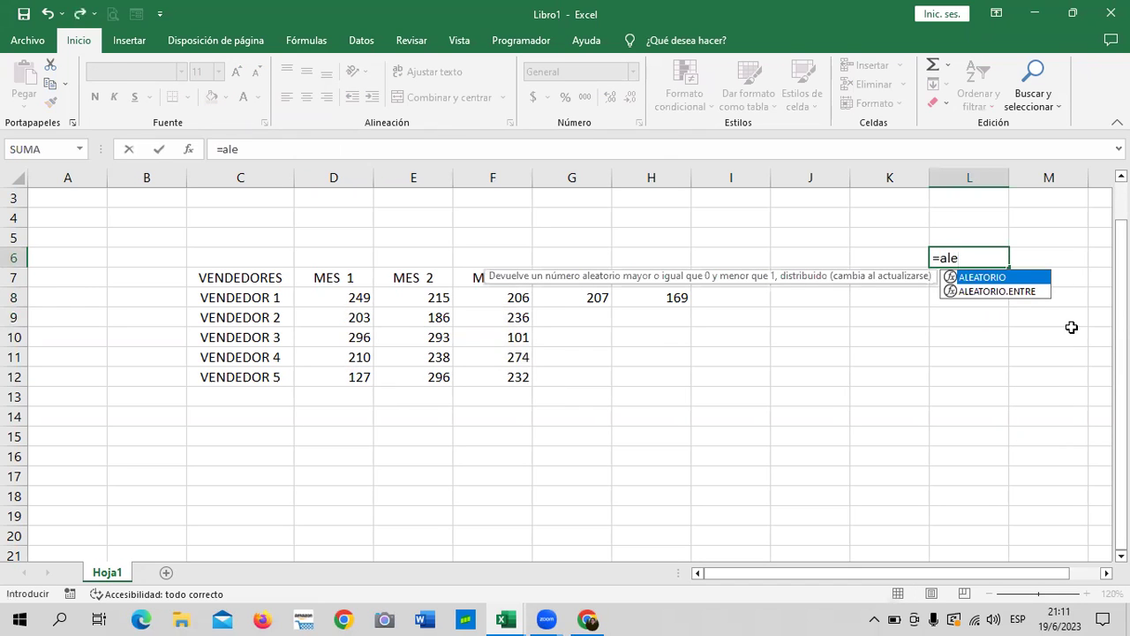
double_click(1025, 292)
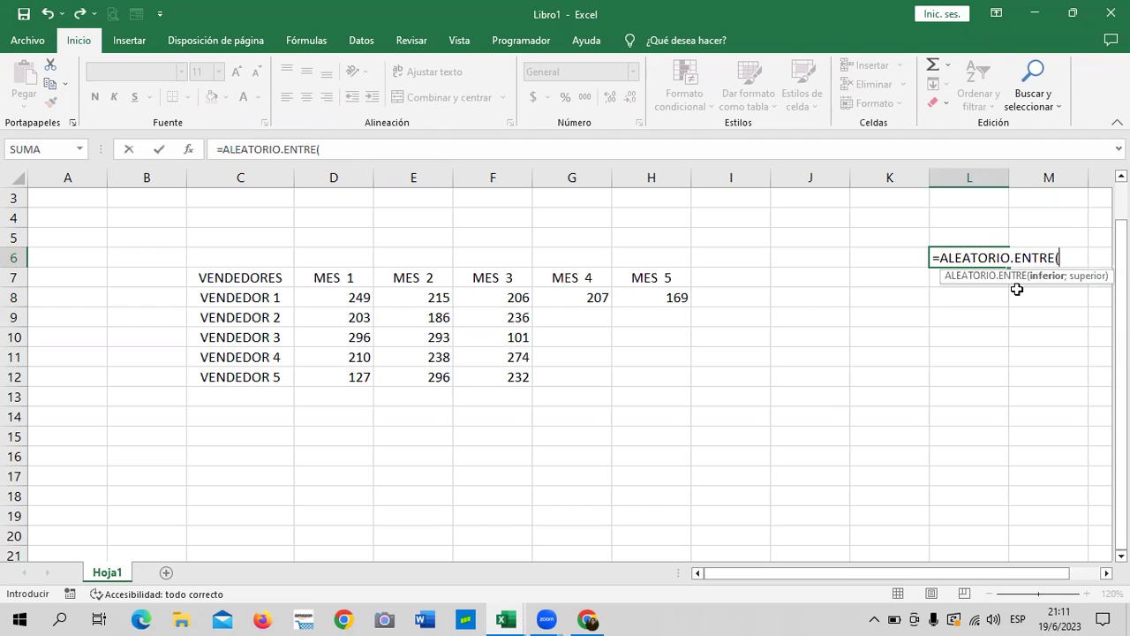
text(1;)
text(10)
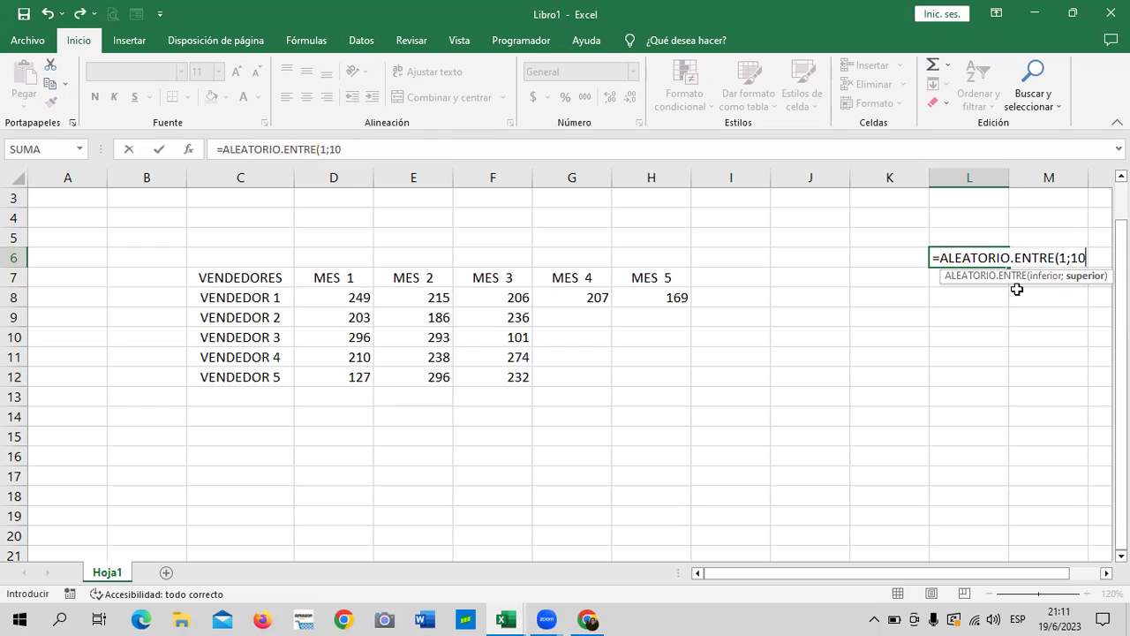
text())
key(Return)
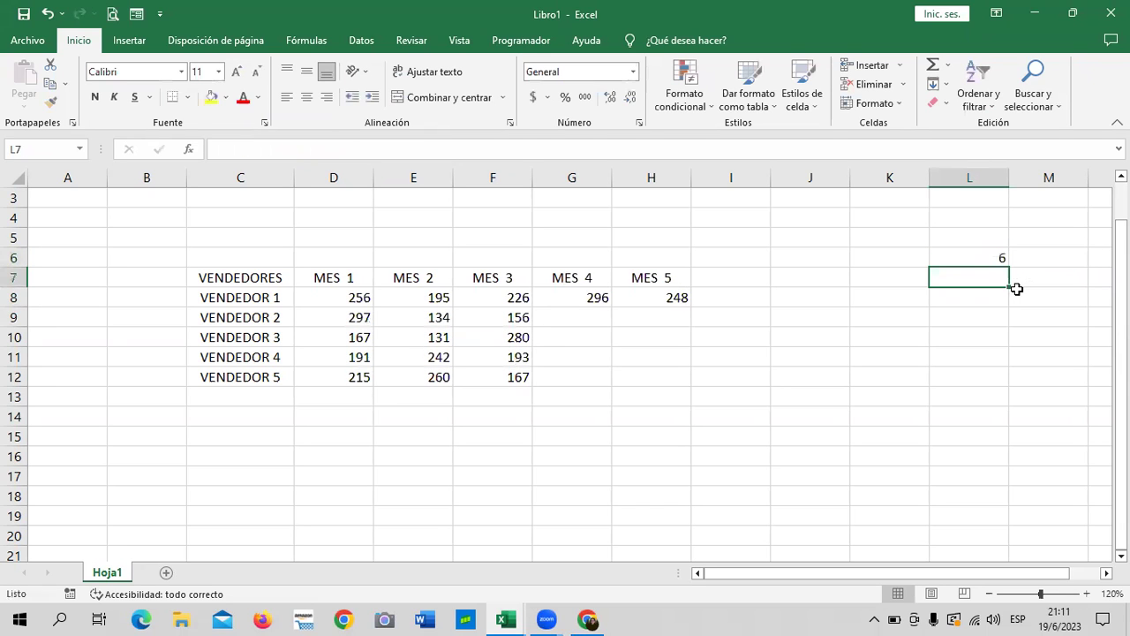
click(978, 260)
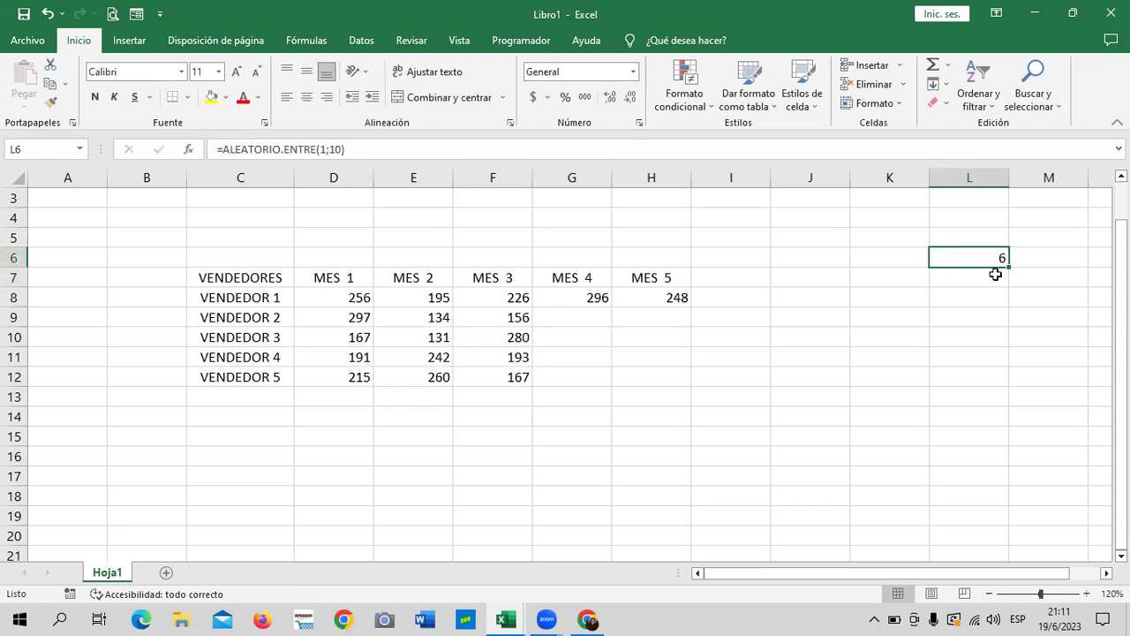
drag(1009, 268, 1011, 380)
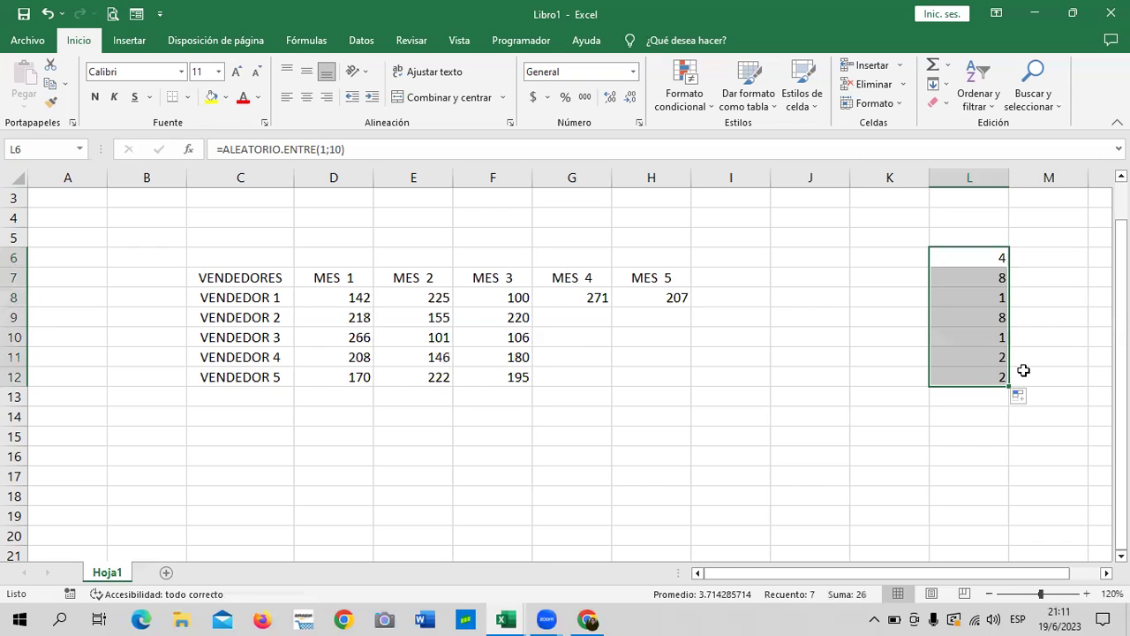
click(1053, 301)
drag(989, 257, 991, 371)
key(Delete)
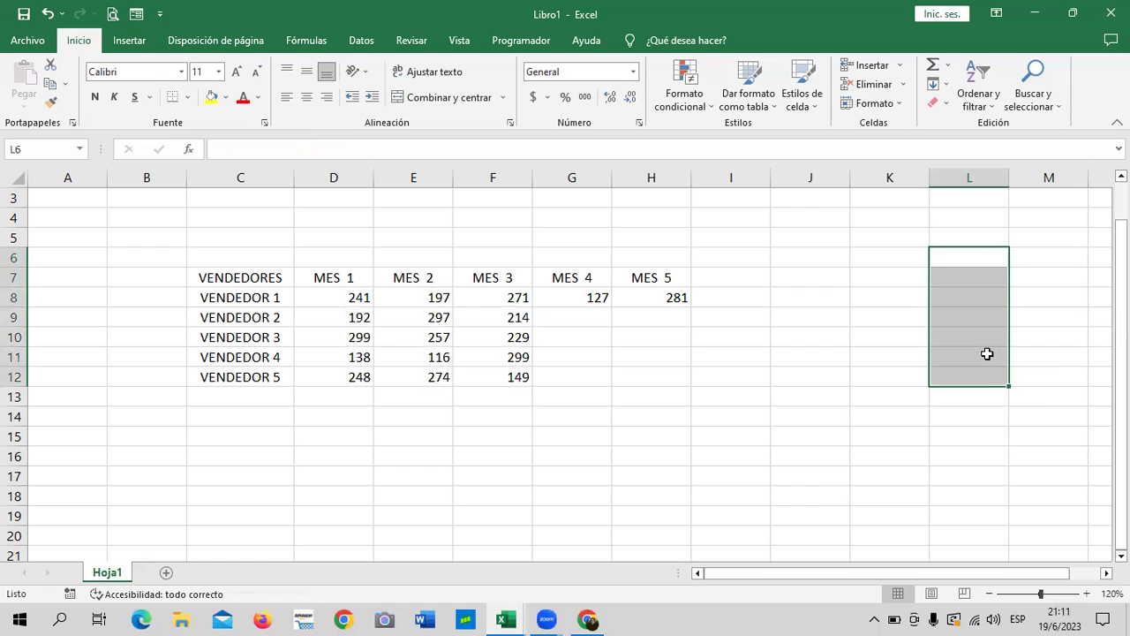
click(804, 371)
- Fill the MES 4 and MES 5 formulas down to row 12, and refill MES 1
click(591, 295)
mouse_move(611, 308)
mouse_down()
mouse_move(616, 387)
mouse_move(628, 378)
mouse_up()
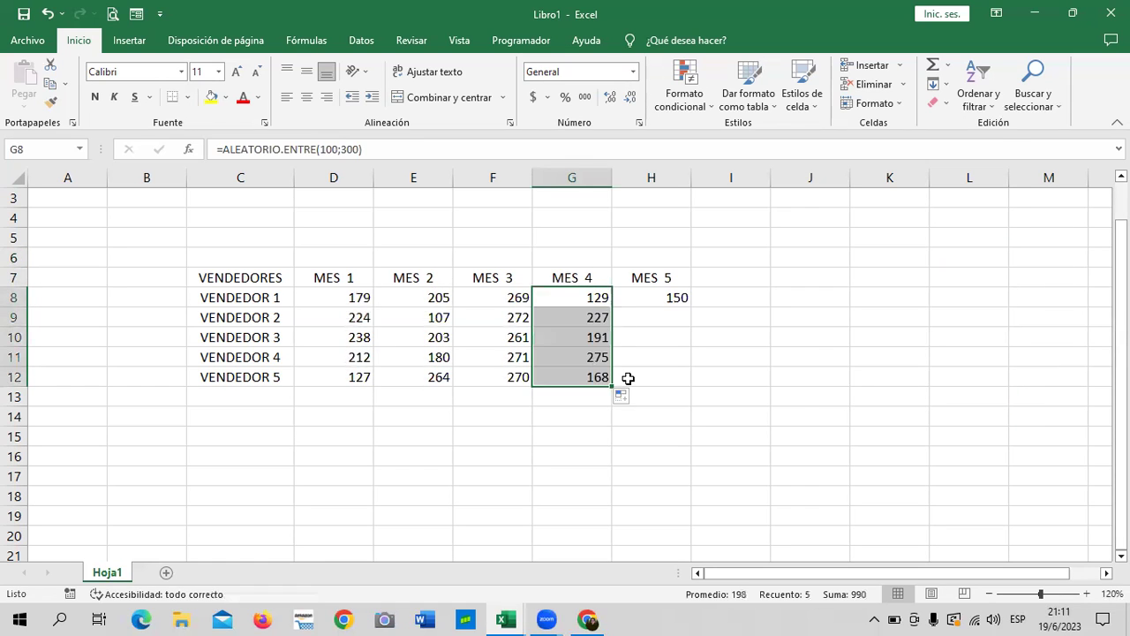
click(675, 299)
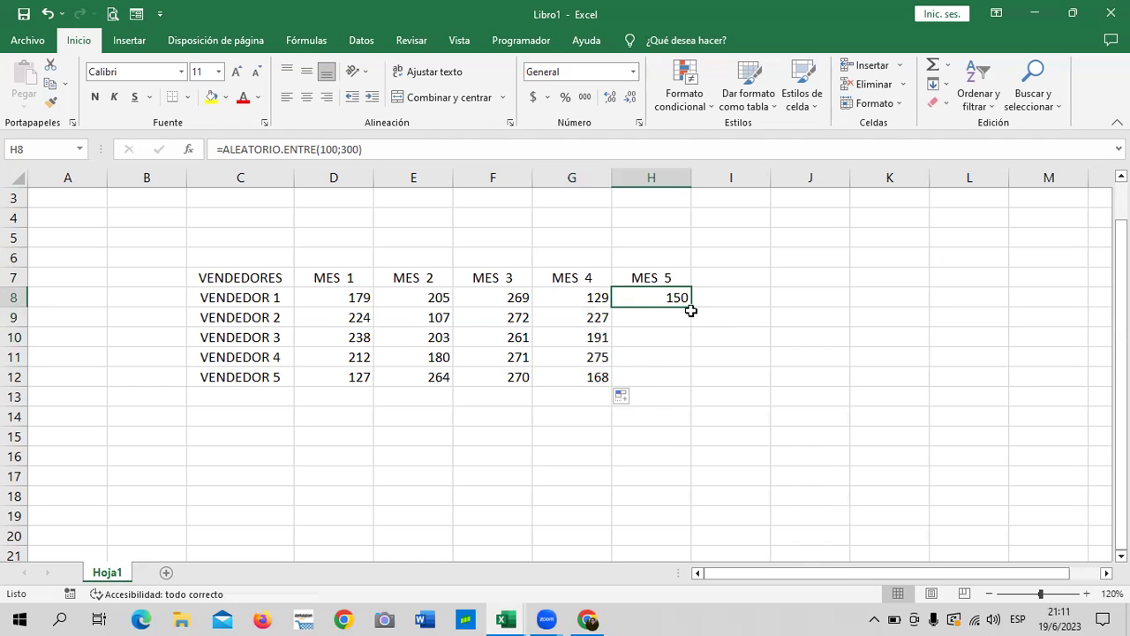
drag(691, 312, 692, 381)
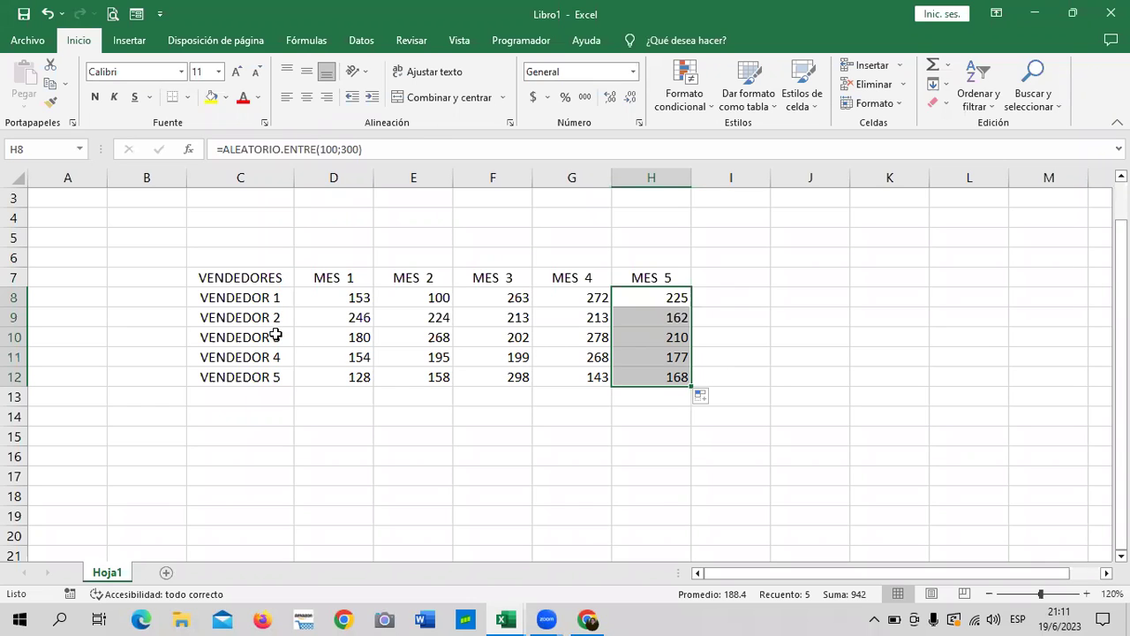
click(313, 302)
drag(372, 306, 378, 385)
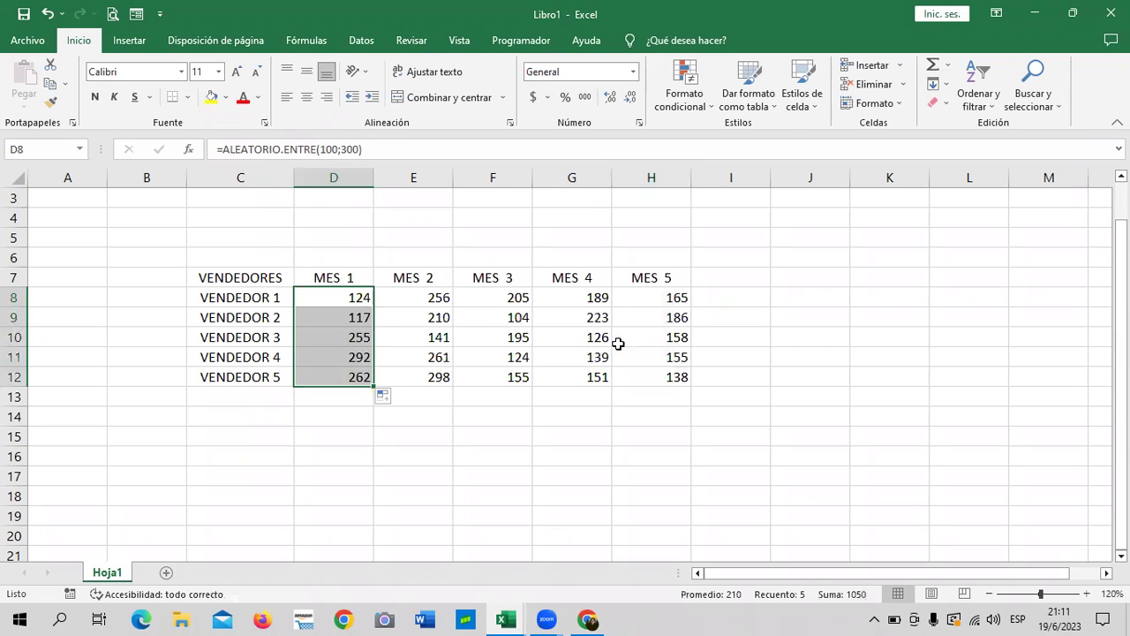
- Check the copied formulas in cells H8, D8, H12, H10, E11 and D12
click(651, 300)
click(733, 337)
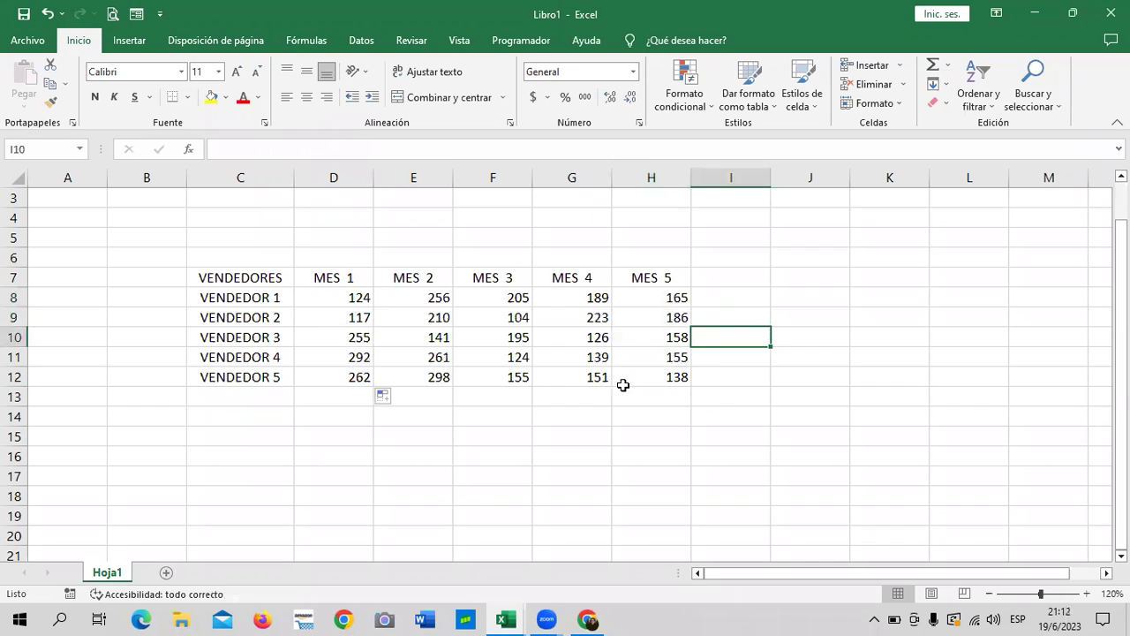
click(466, 413)
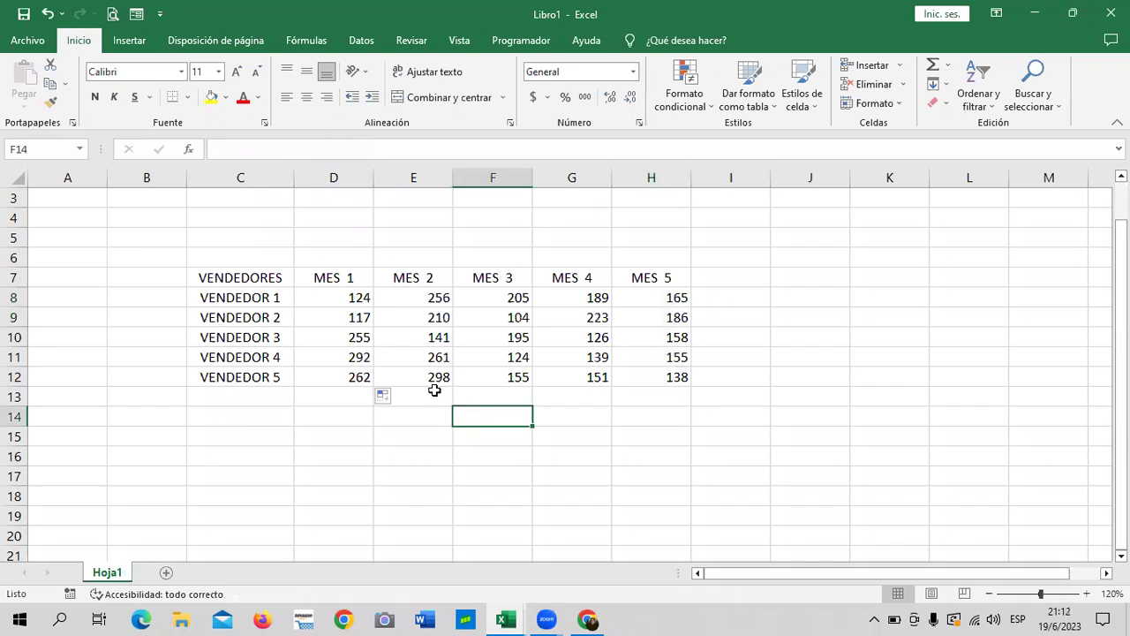
click(362, 300)
click(707, 344)
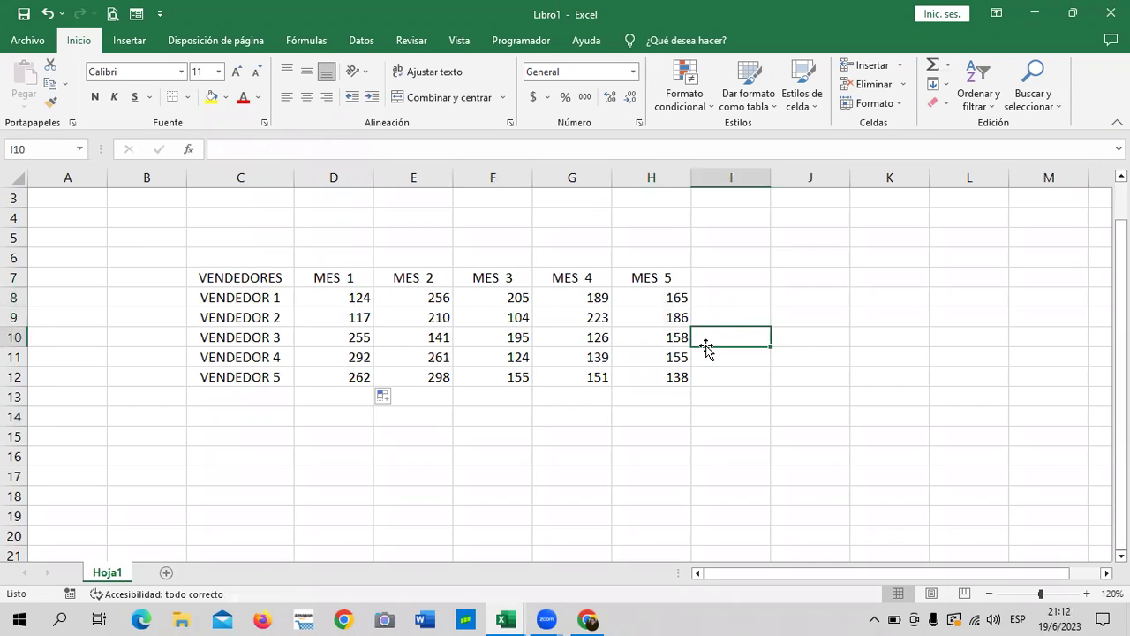
click(671, 378)
click(652, 335)
click(434, 349)
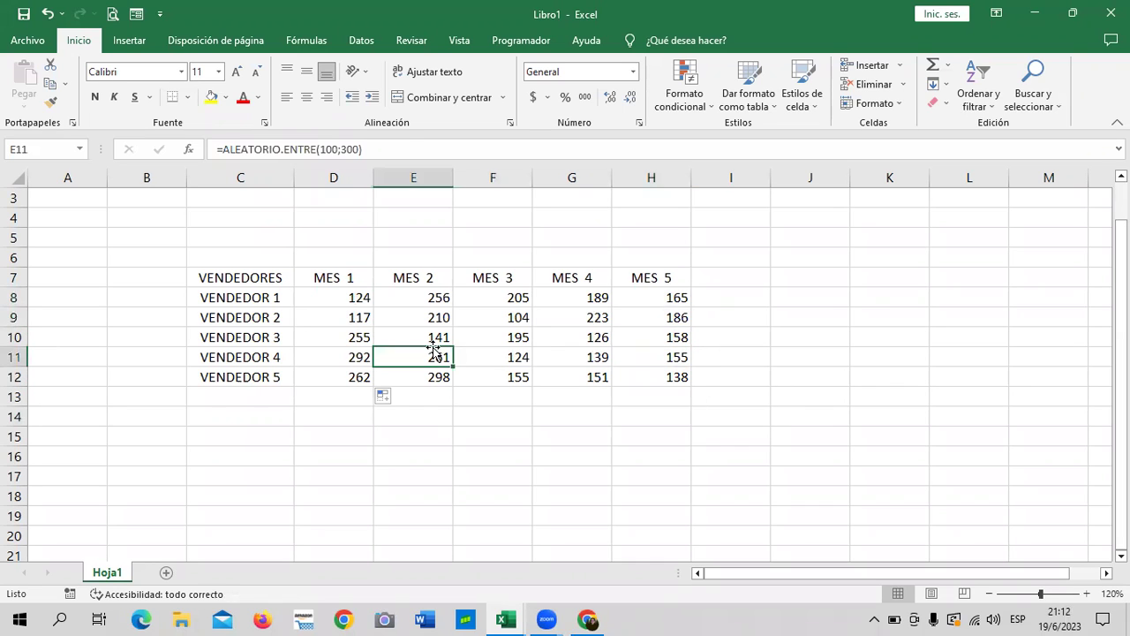
click(340, 376)
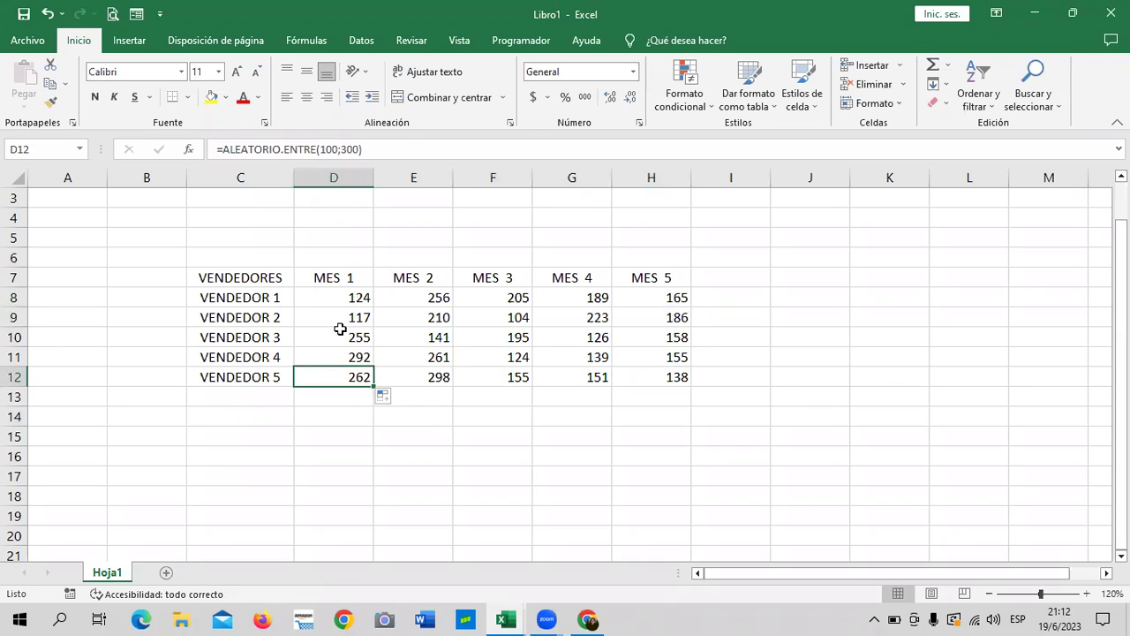
click(347, 296)
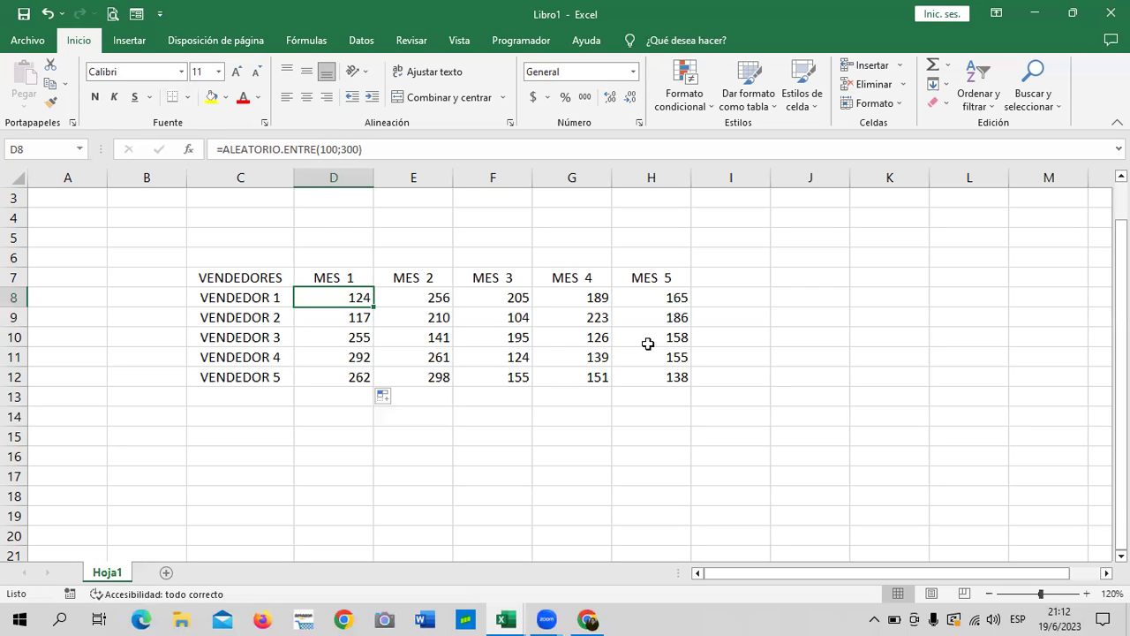
click(729, 340)
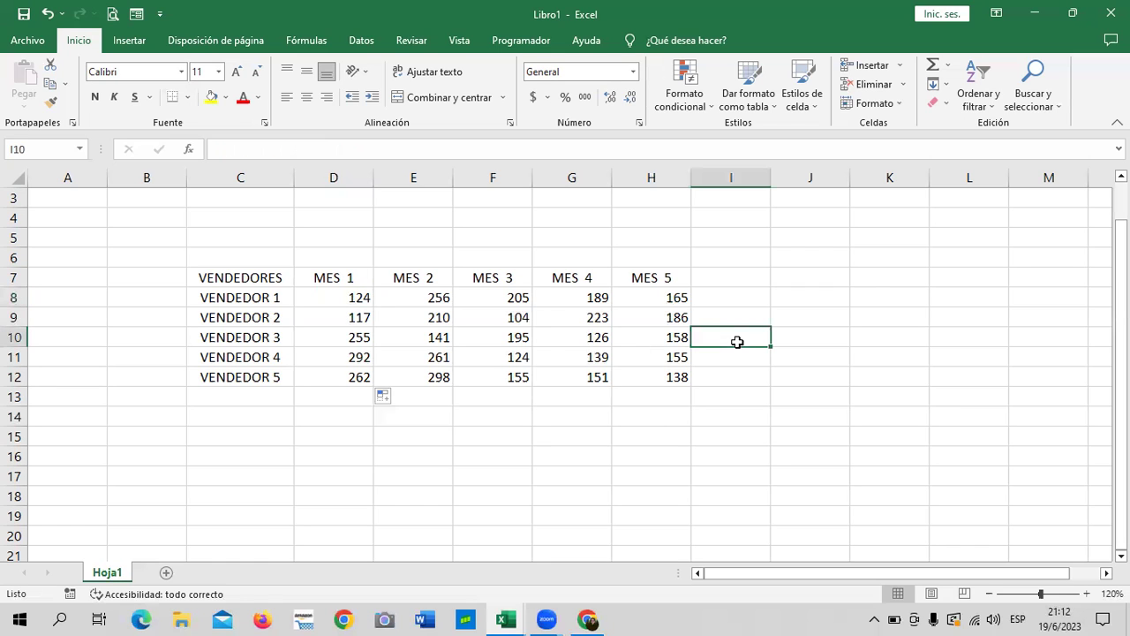
drag(348, 297, 658, 375)
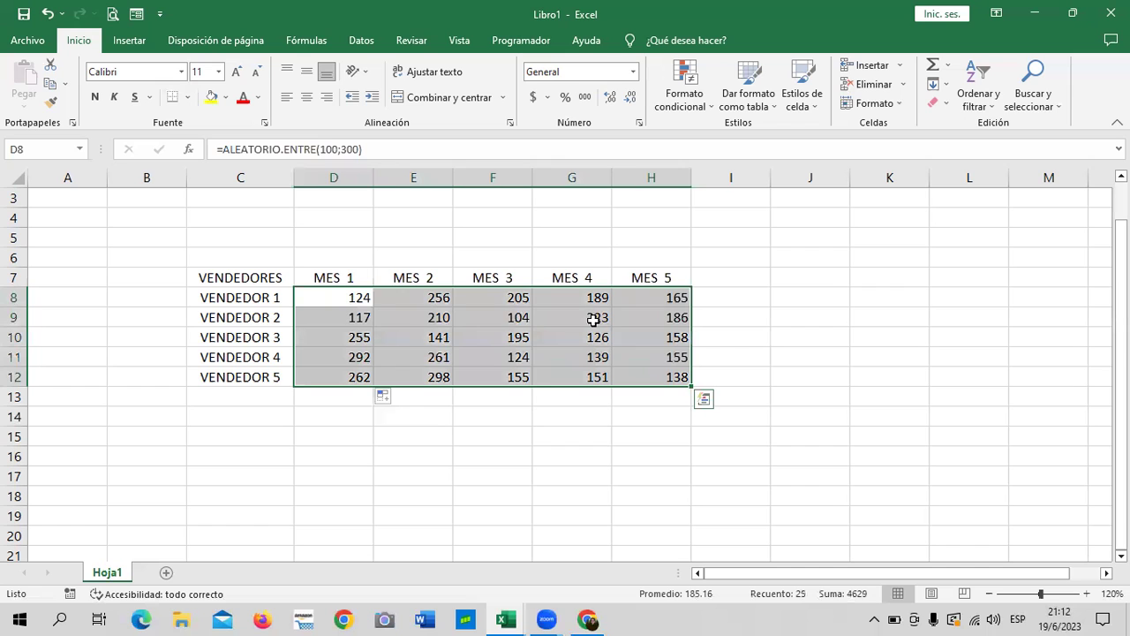
right_click(498, 320)
click(542, 256)
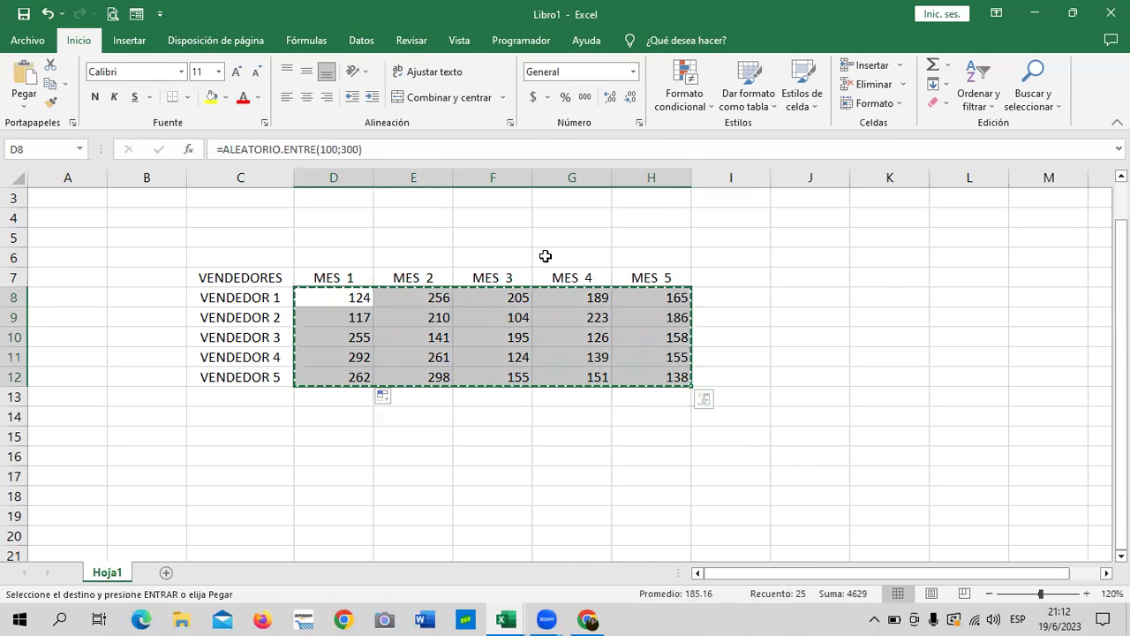
click(319, 297)
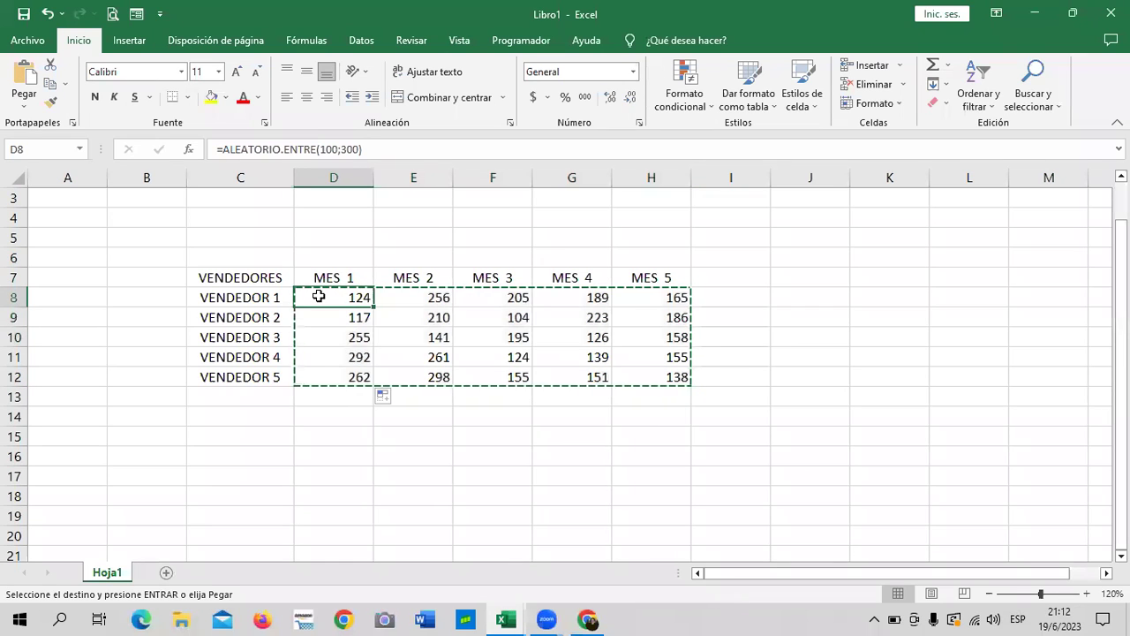
right_click(321, 300)
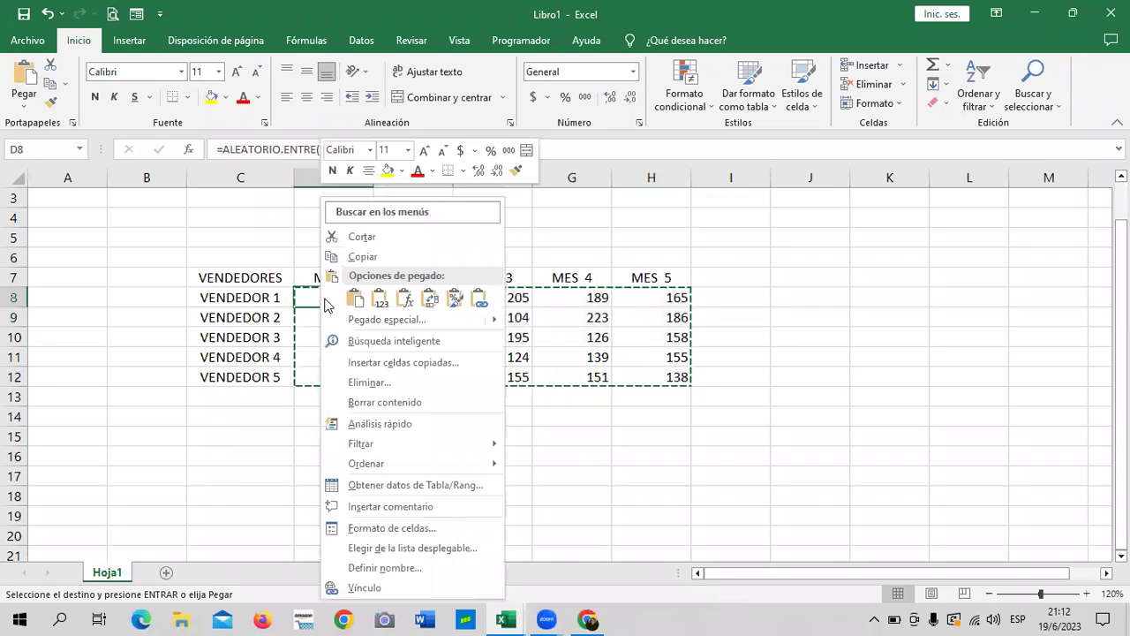
click(382, 302)
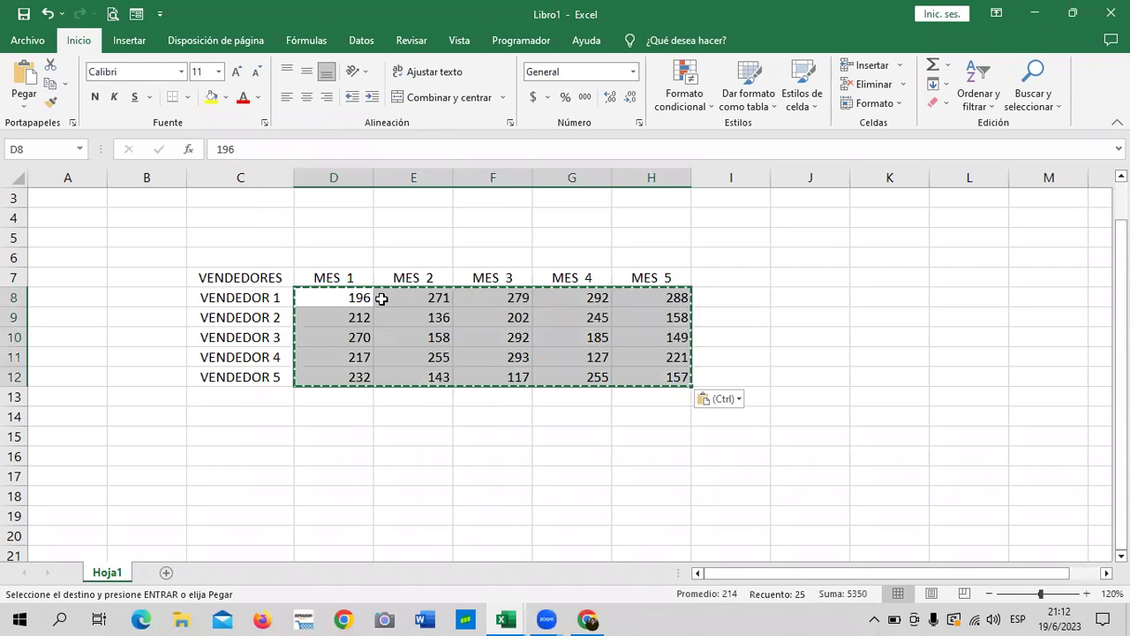
key(Escape)
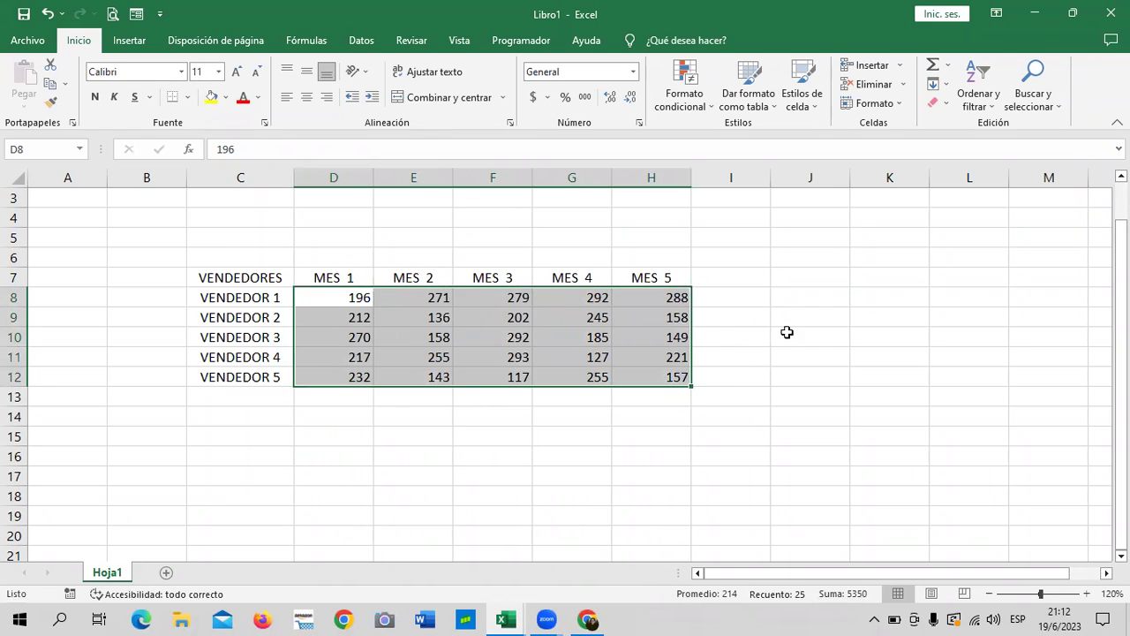
click(789, 333)
click(636, 338)
click(653, 375)
click(808, 298)
click(638, 302)
click(579, 300)
click(419, 296)
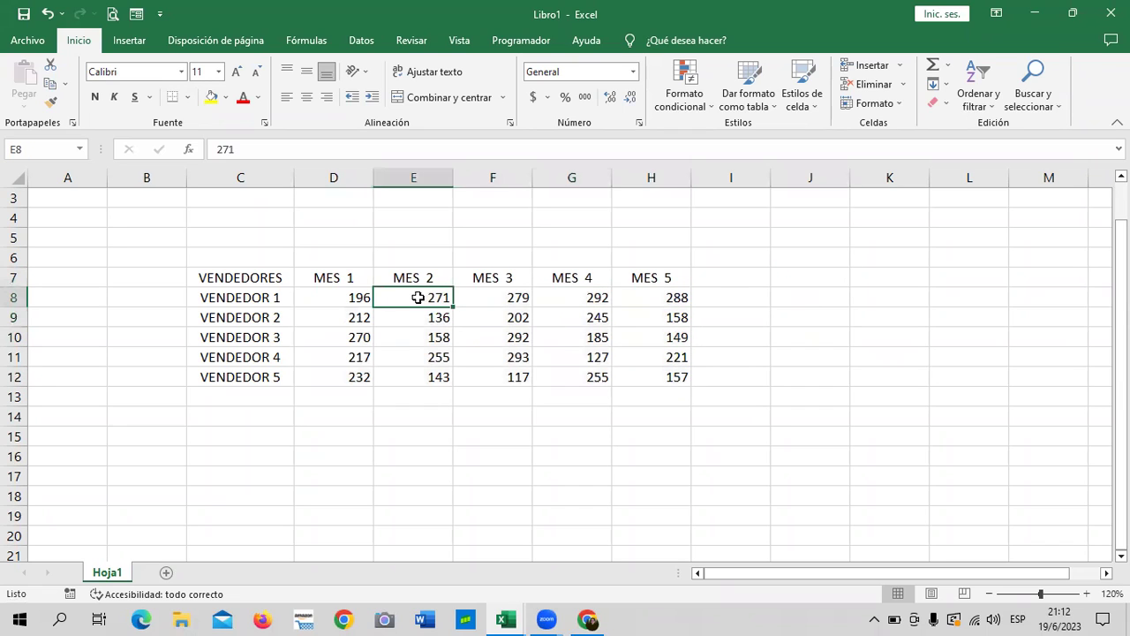
click(362, 299)
click(329, 355)
click(329, 372)
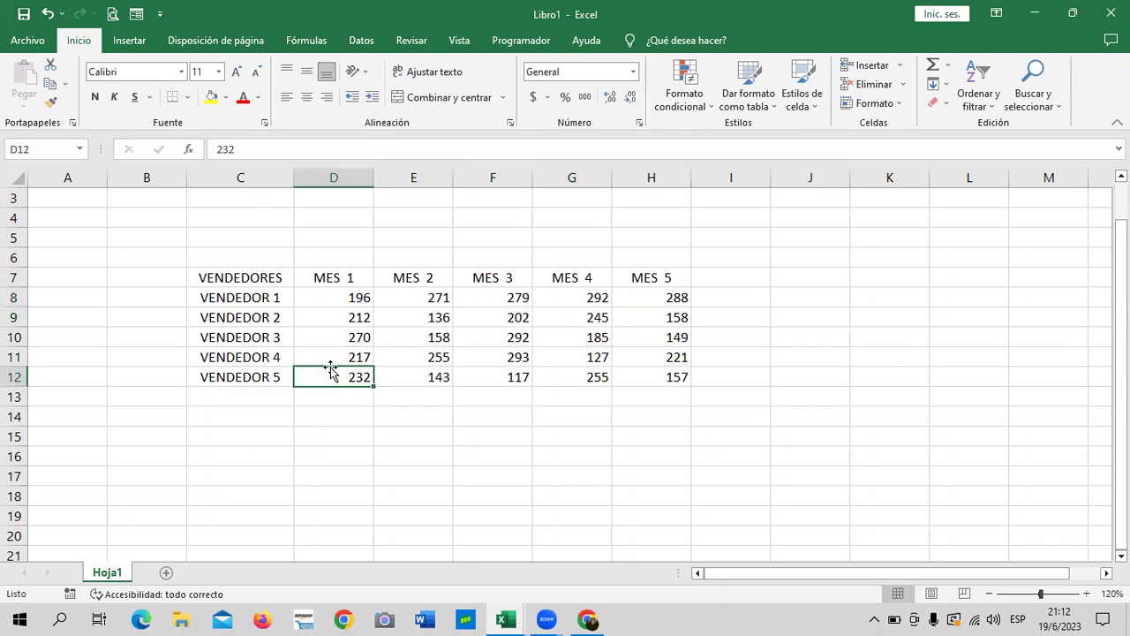
click(417, 375)
click(493, 378)
click(509, 359)
click(507, 316)
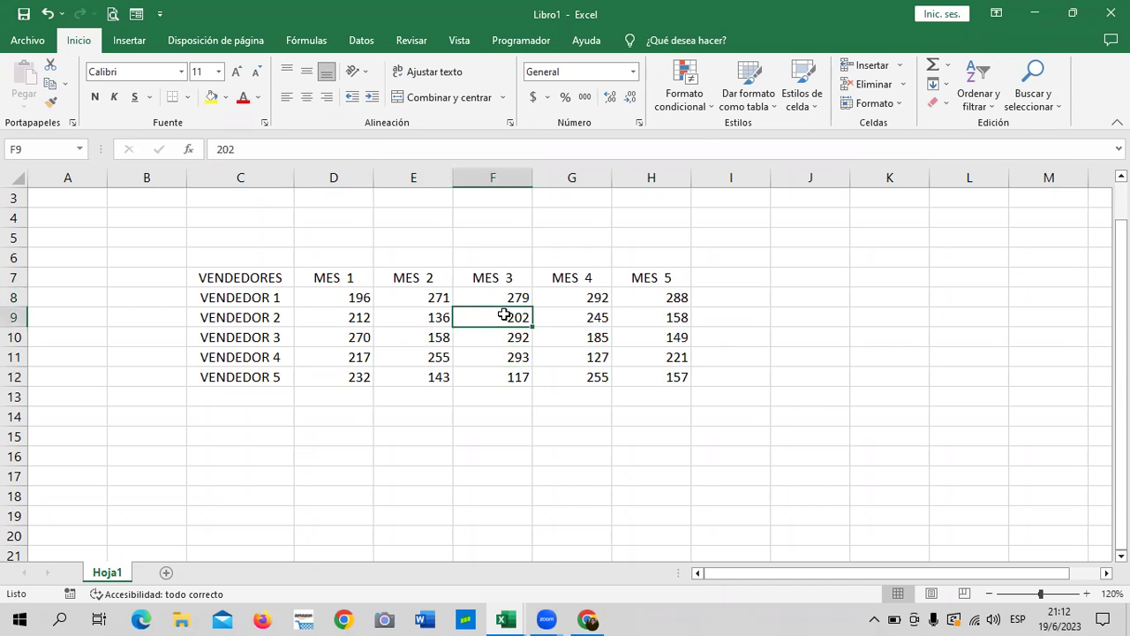
click(579, 301)
click(579, 338)
click(588, 376)
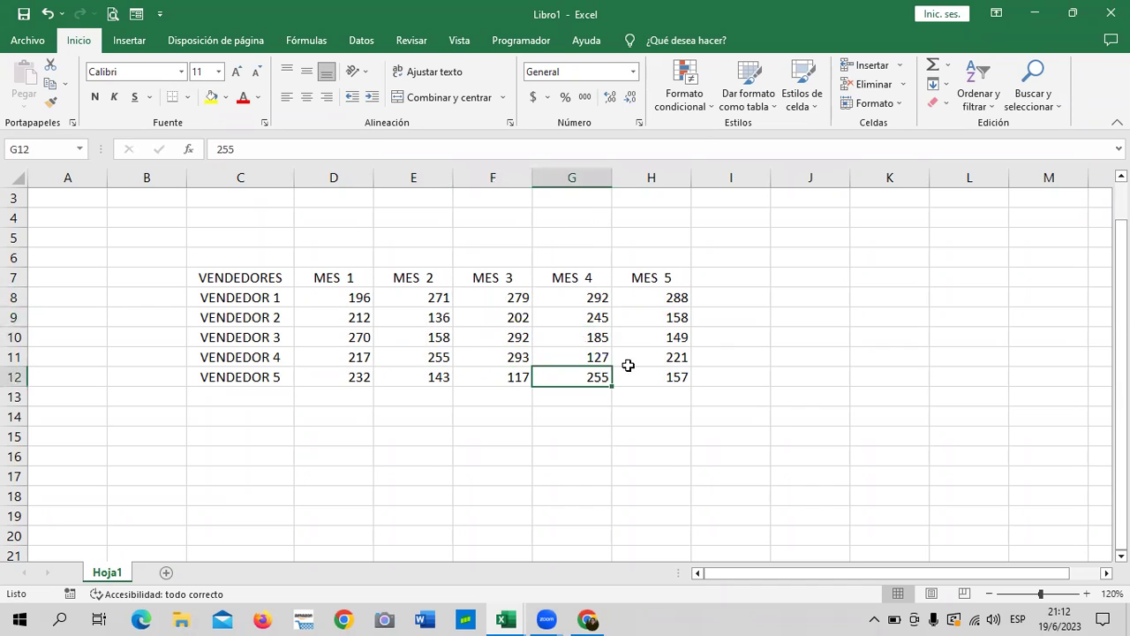
click(658, 298)
click(648, 321)
click(642, 357)
click(641, 375)
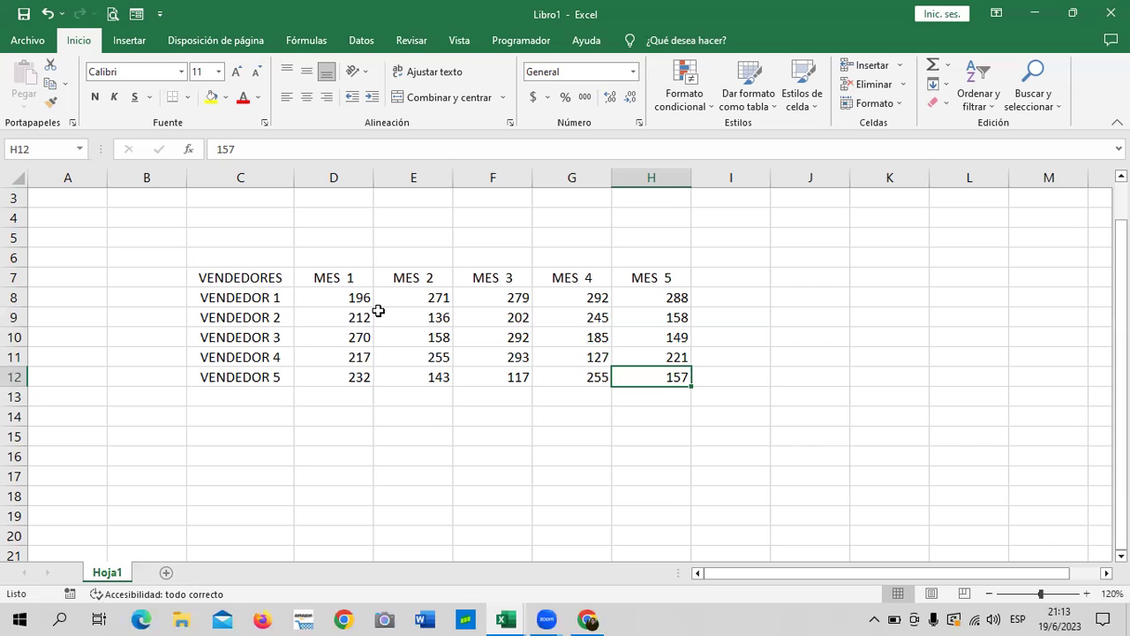
click(351, 298)
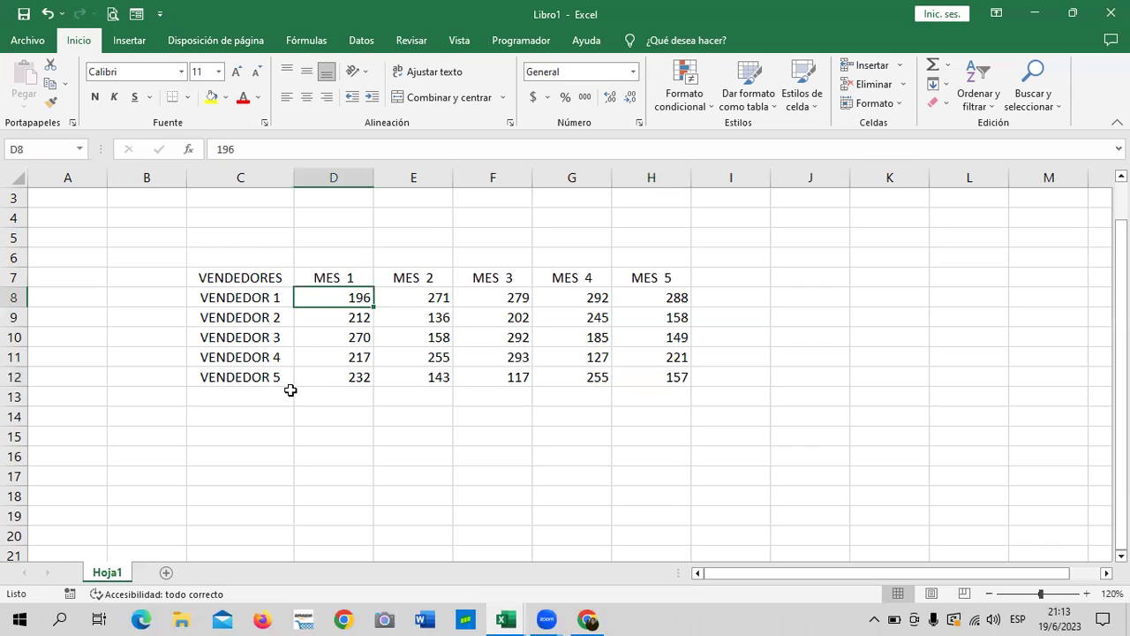
click(327, 376)
click(424, 381)
click(497, 378)
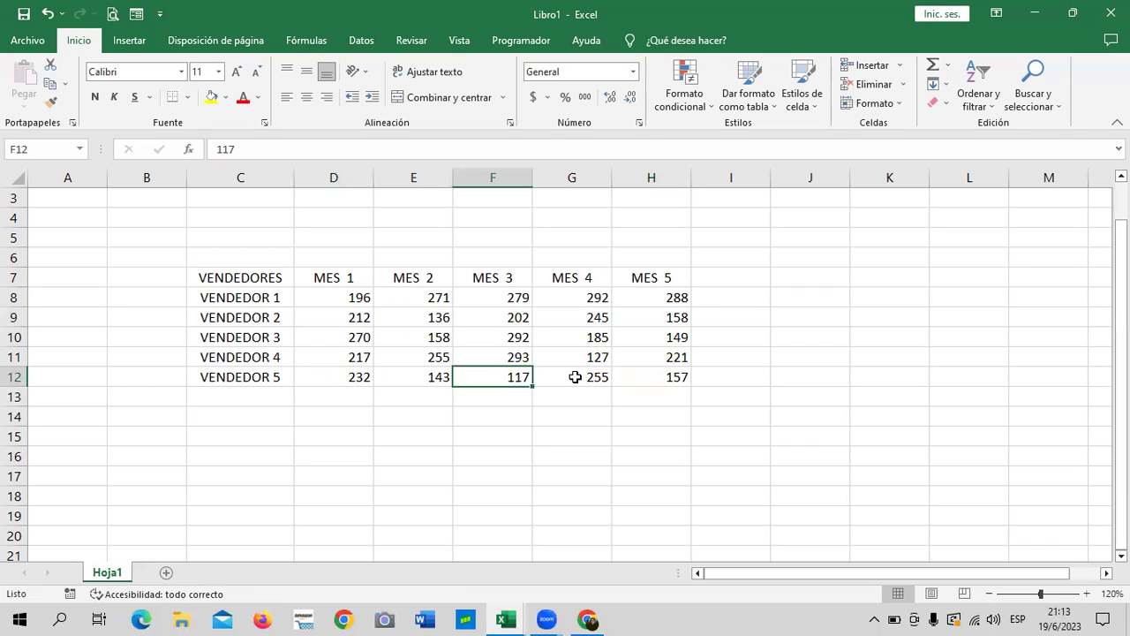
click(578, 378)
click(679, 375)
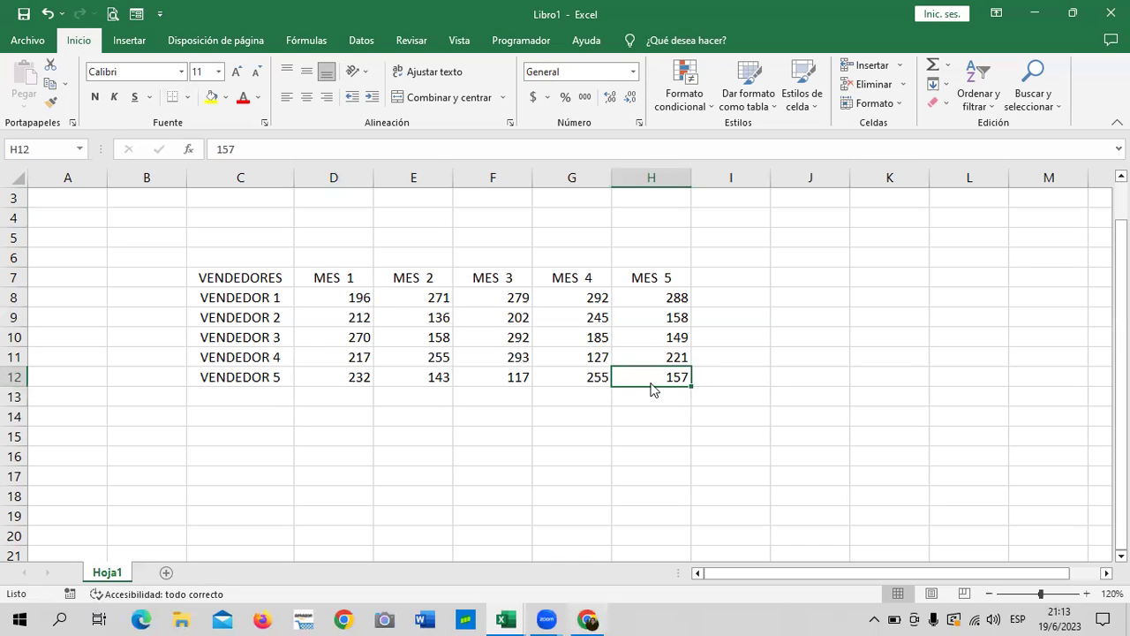
click(809, 293)
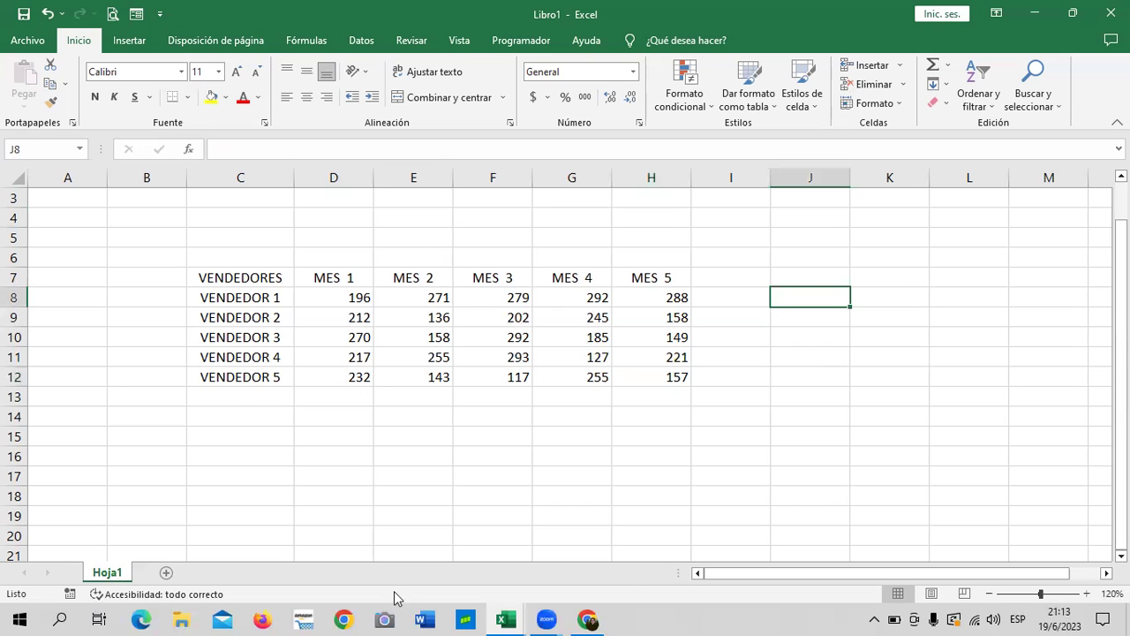
click(608, 618)
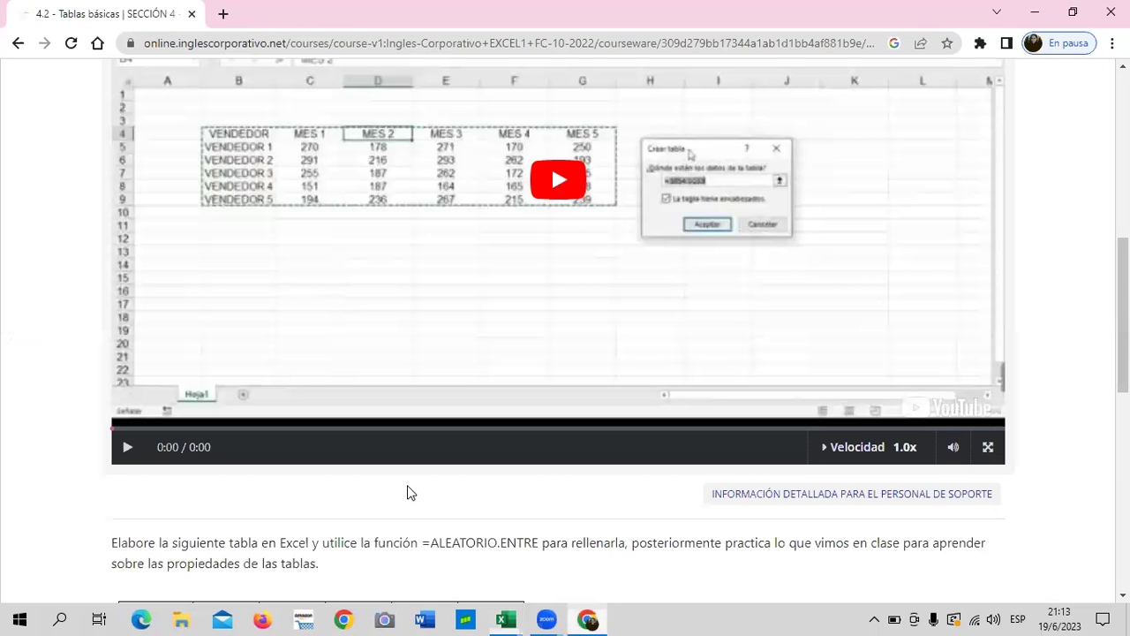
scroll(233, 434, down, 2)
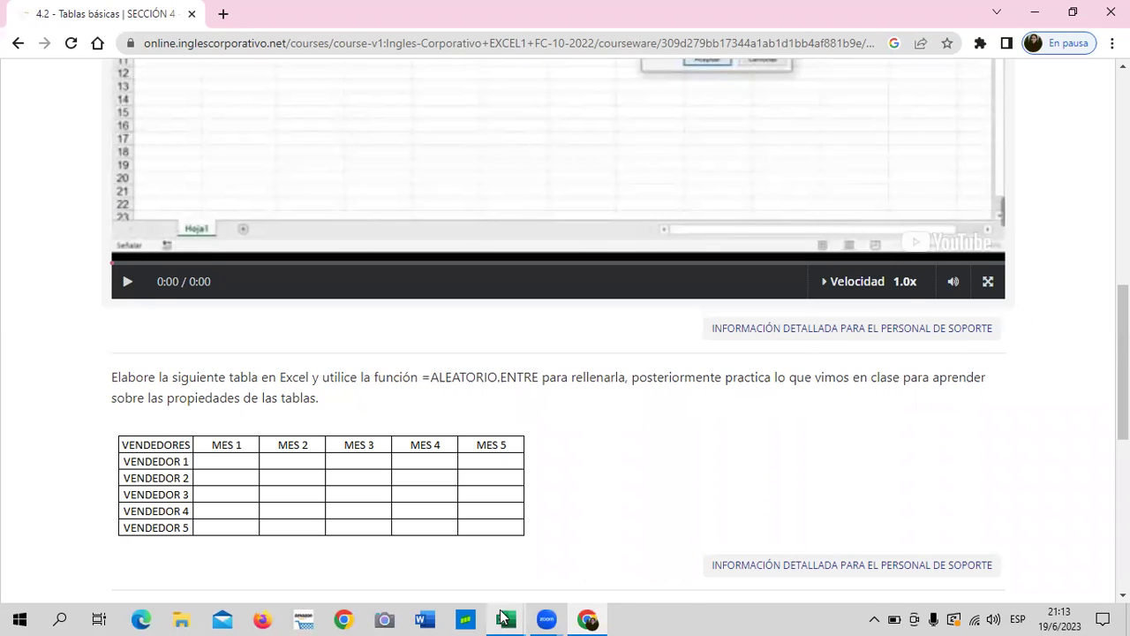
click(467, 568)
- Select the VENDEDORES range C7:H12 and check values such as 245 in G9
click(808, 376)
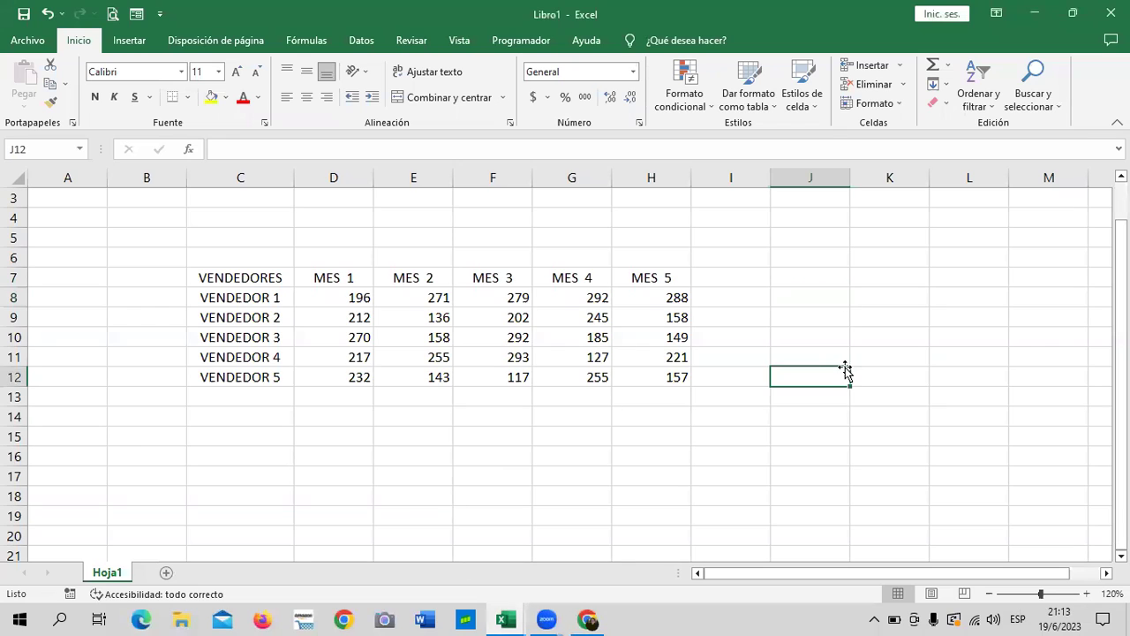
click(573, 317)
click(931, 307)
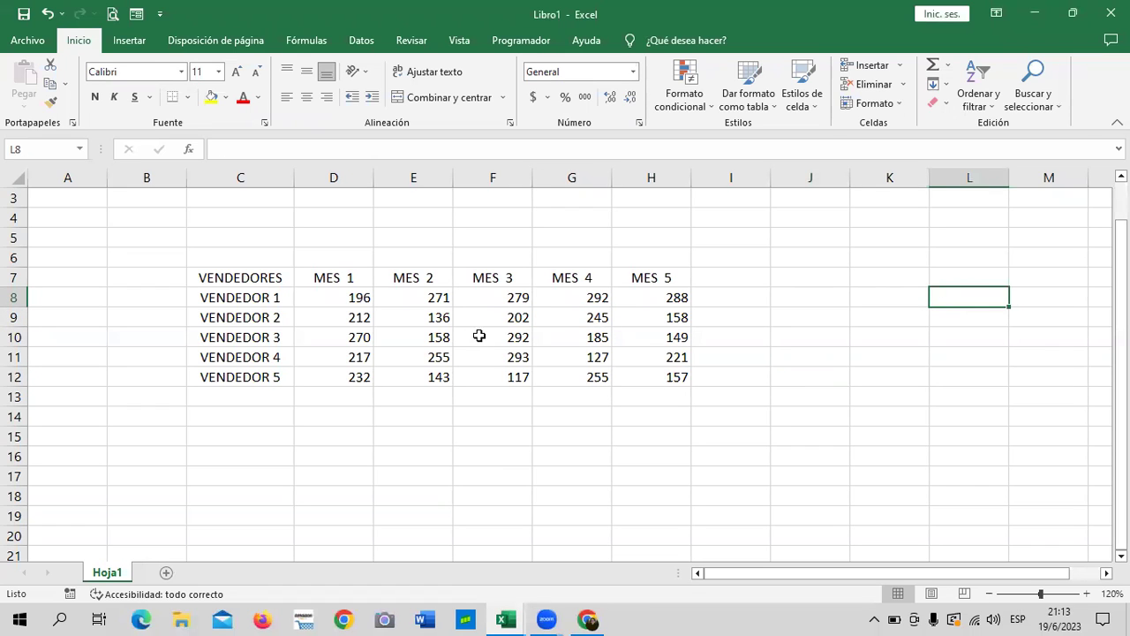
click(480, 337)
drag(285, 280, 659, 380)
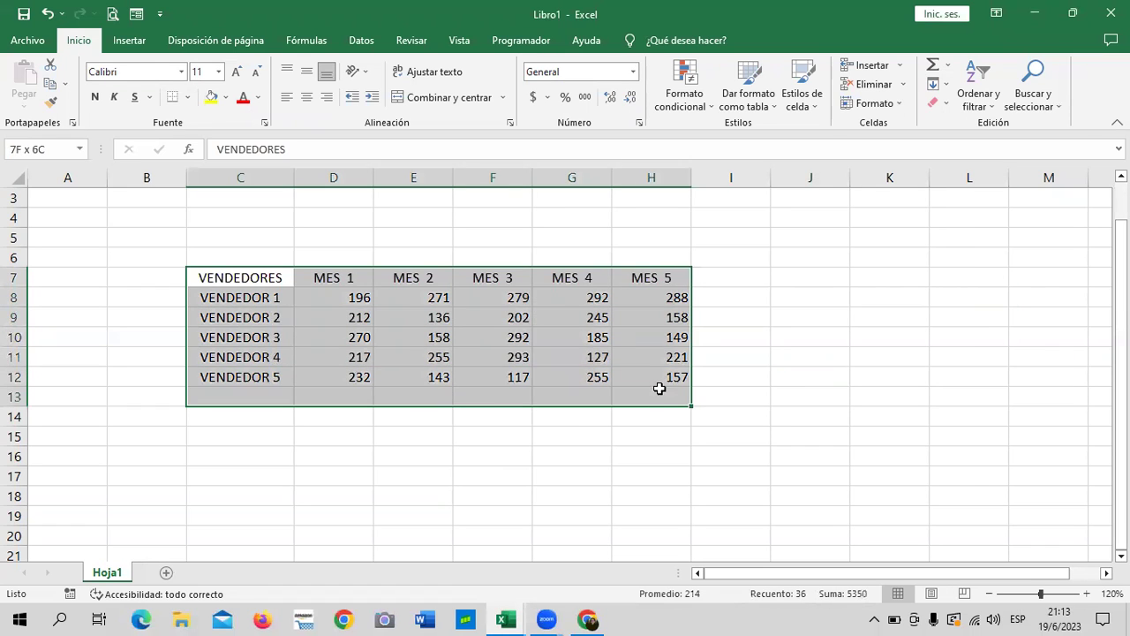
click(874, 357)
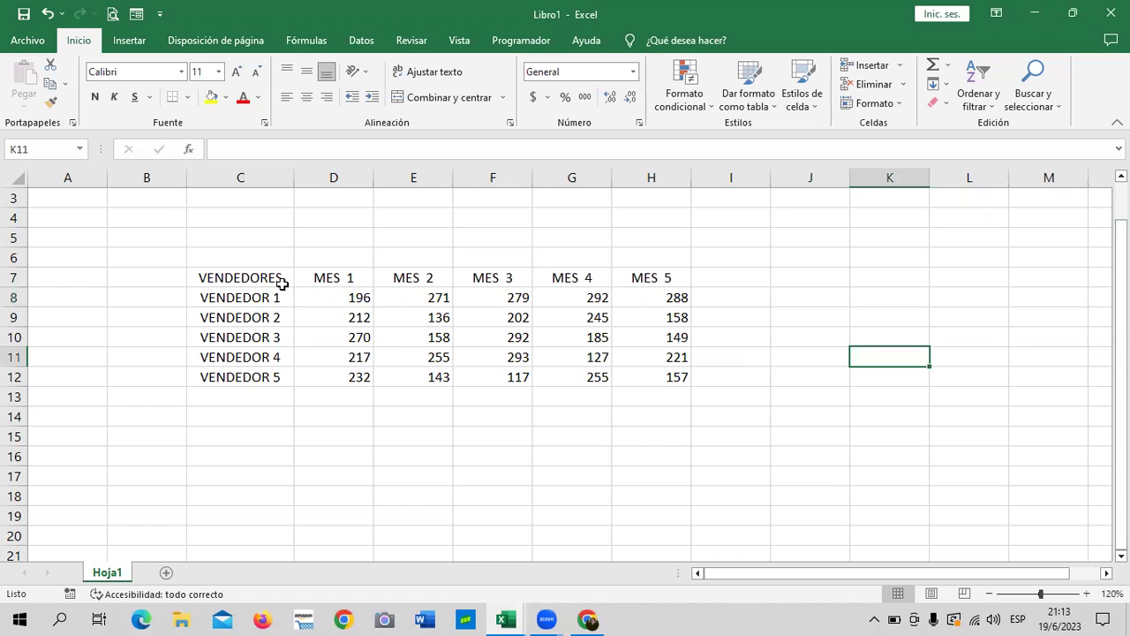
drag(285, 280, 663, 396)
click(907, 317)
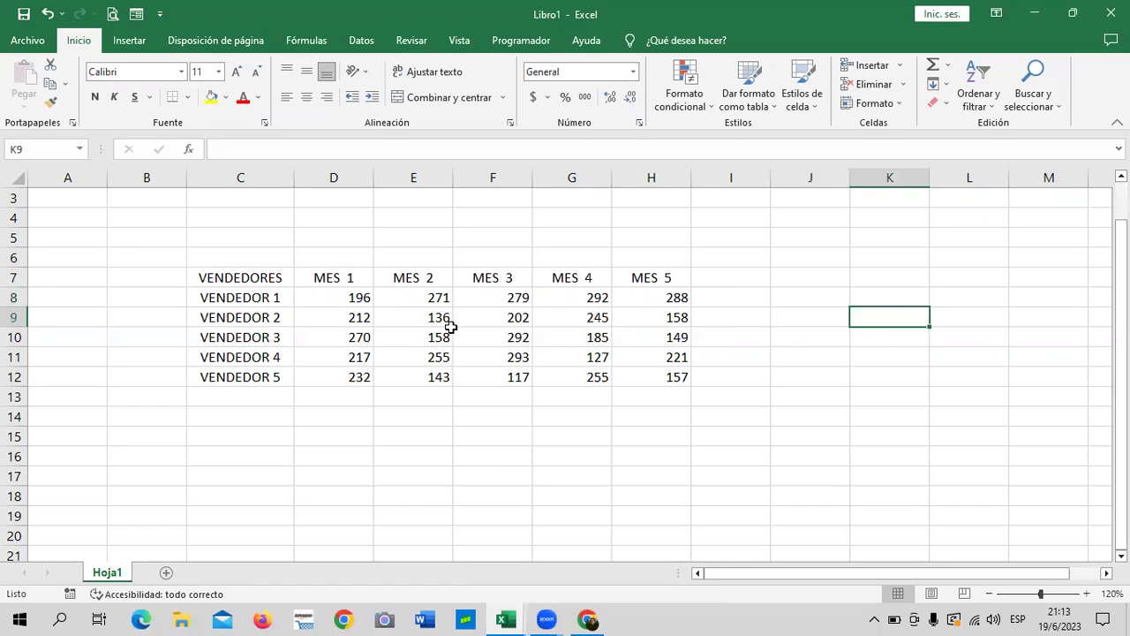
click(415, 323)
click(855, 378)
click(495, 330)
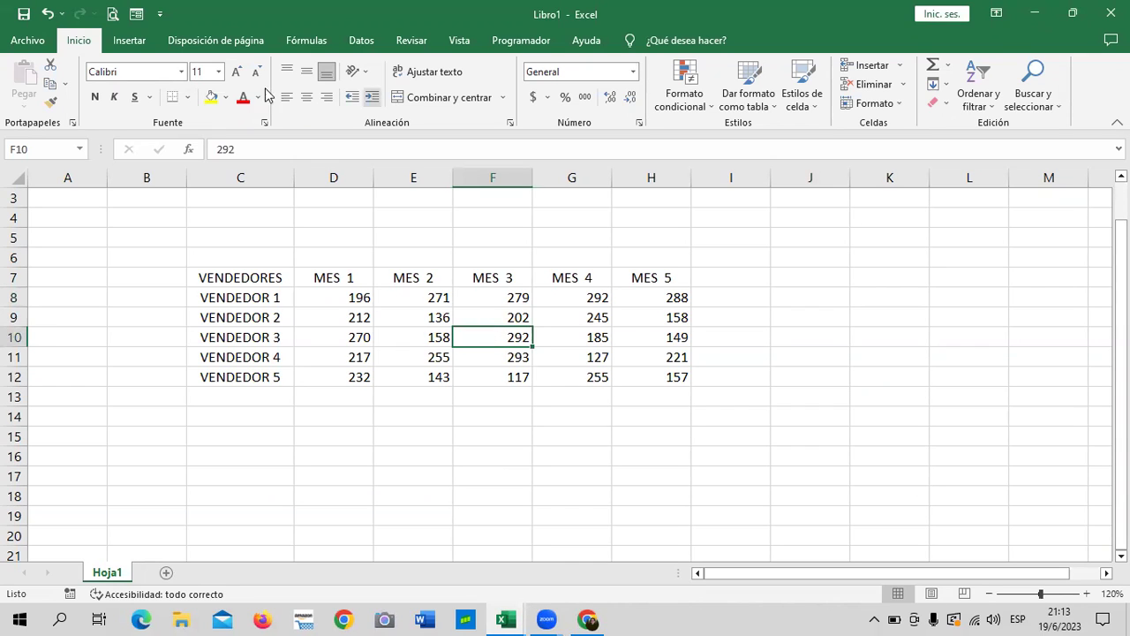
- Open Insertar > Tabla, then cancel the Crear tabla dialog
click(134, 43)
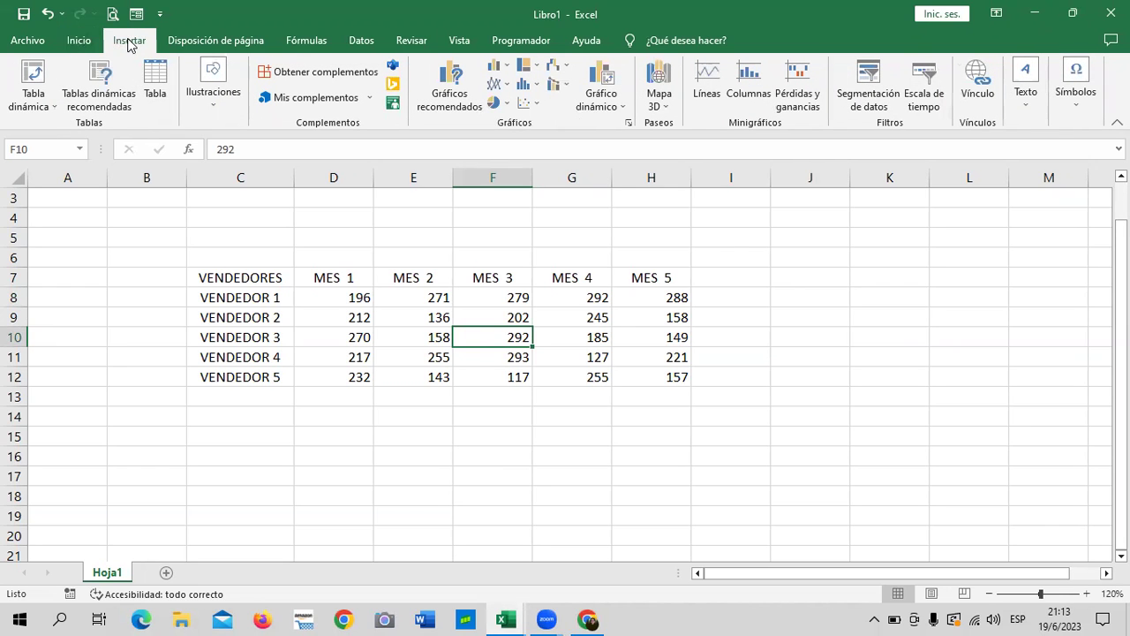
click(157, 80)
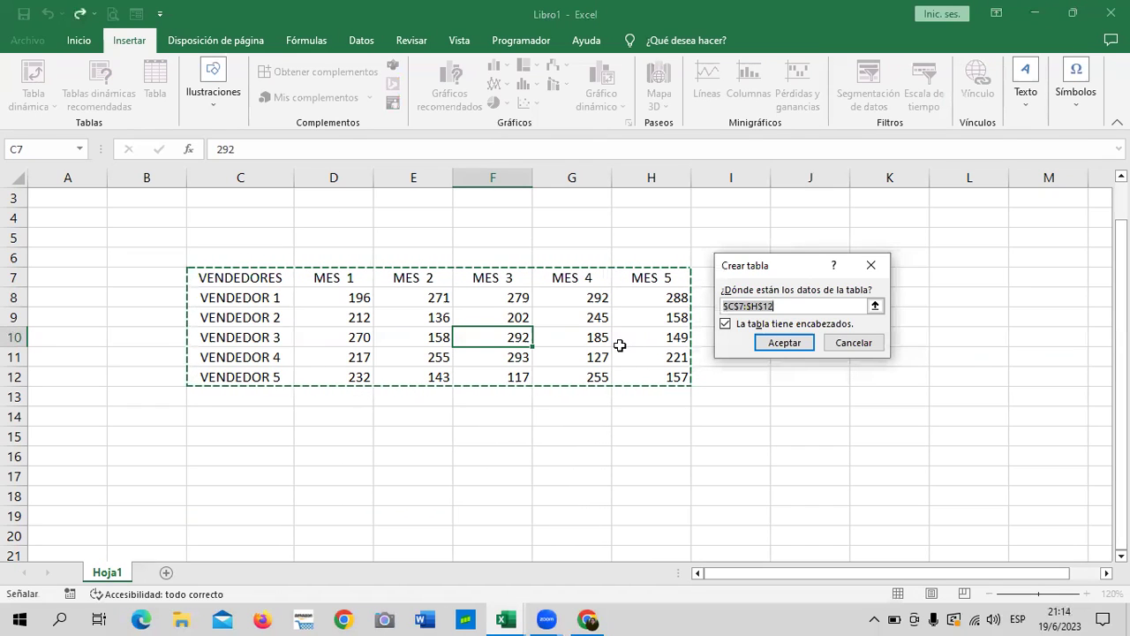
key(Escape)
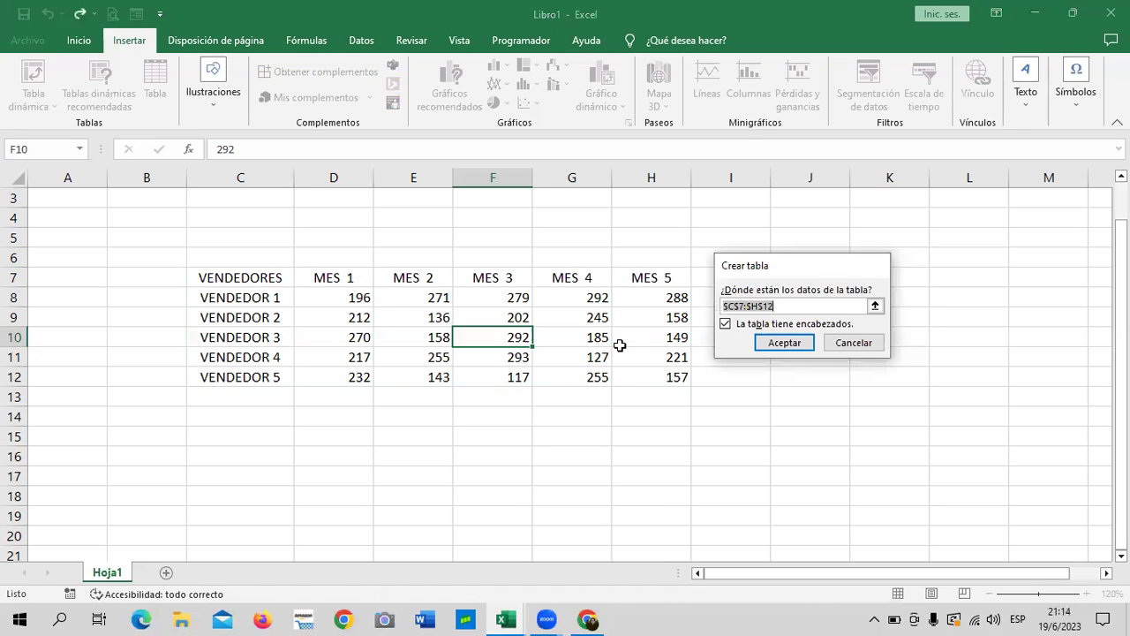
drag(865, 376, 874, 398)
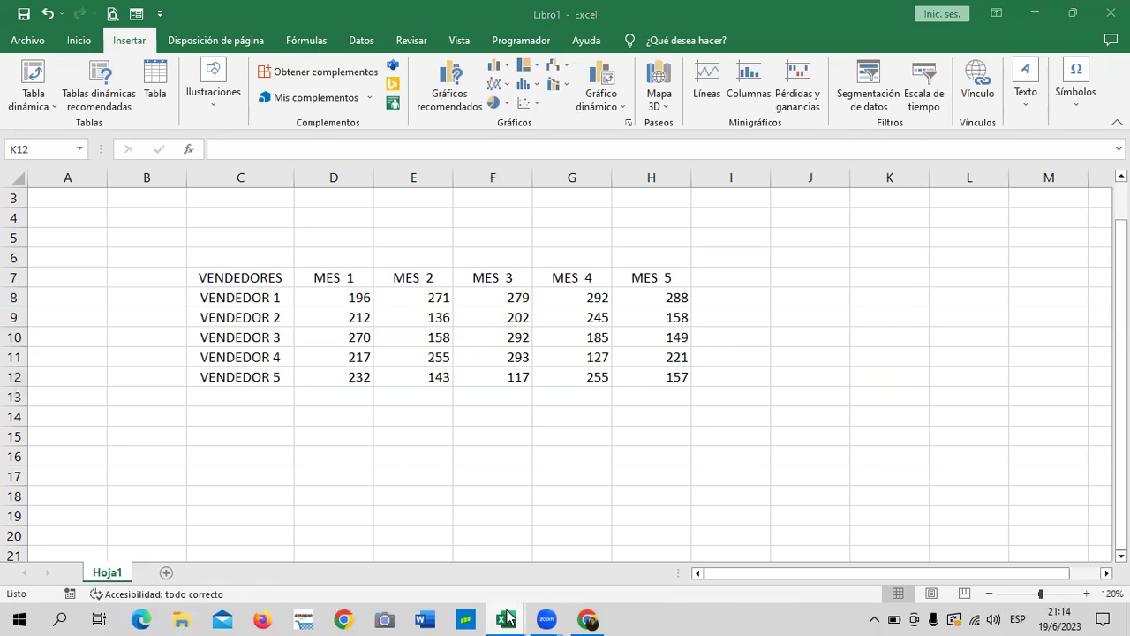
- Switch to the 3.1 Uso de Filtros workbook and select a cell in its data
click(506, 618)
click(602, 569)
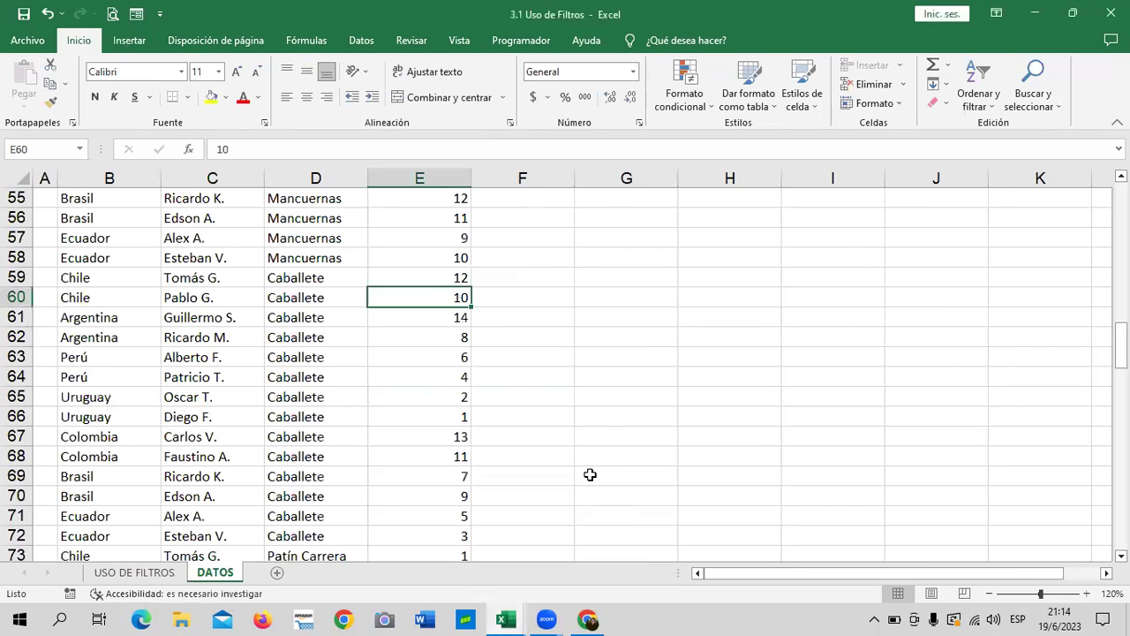
scroll(650, 381, up, 3)
scroll(651, 380, up, 10)
scroll(645, 371, up, 5)
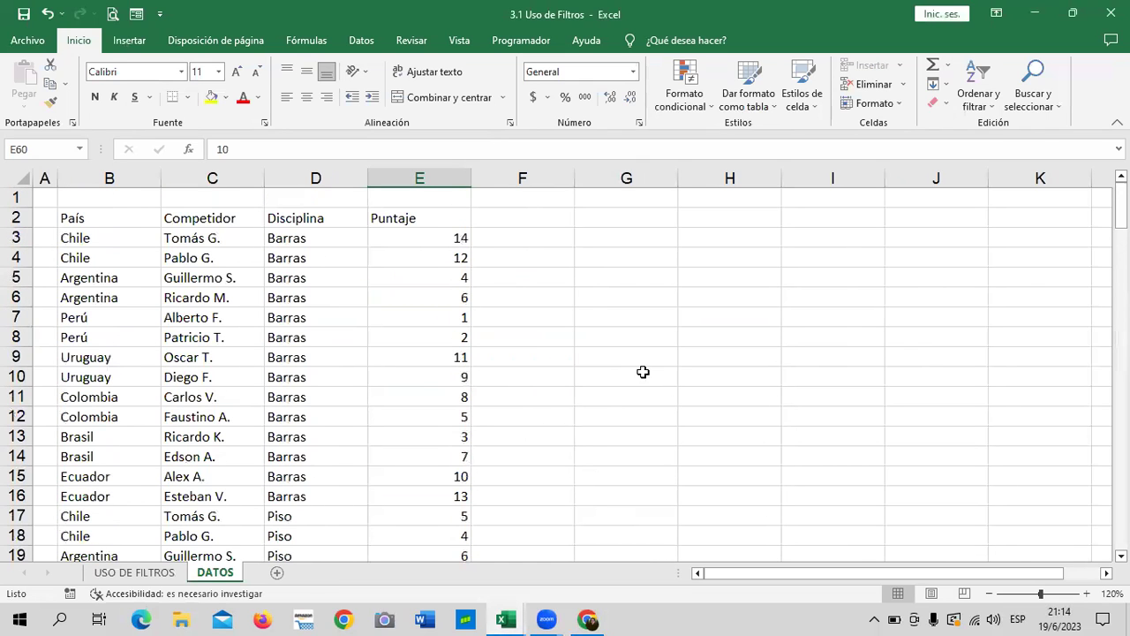
click(188, 324)
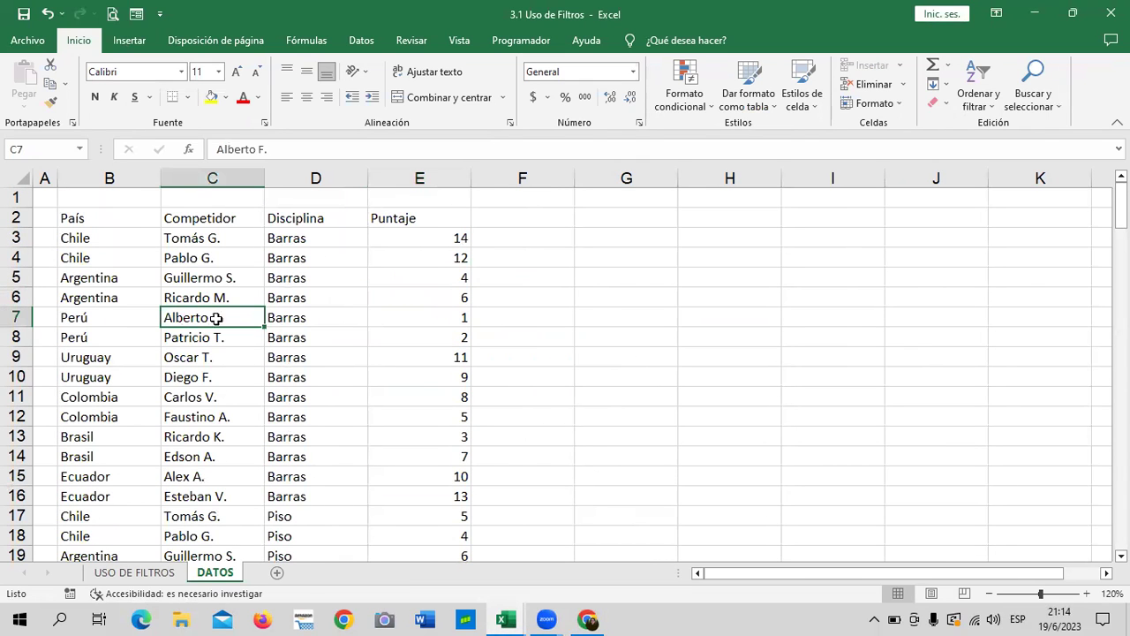
click(416, 412)
click(277, 395)
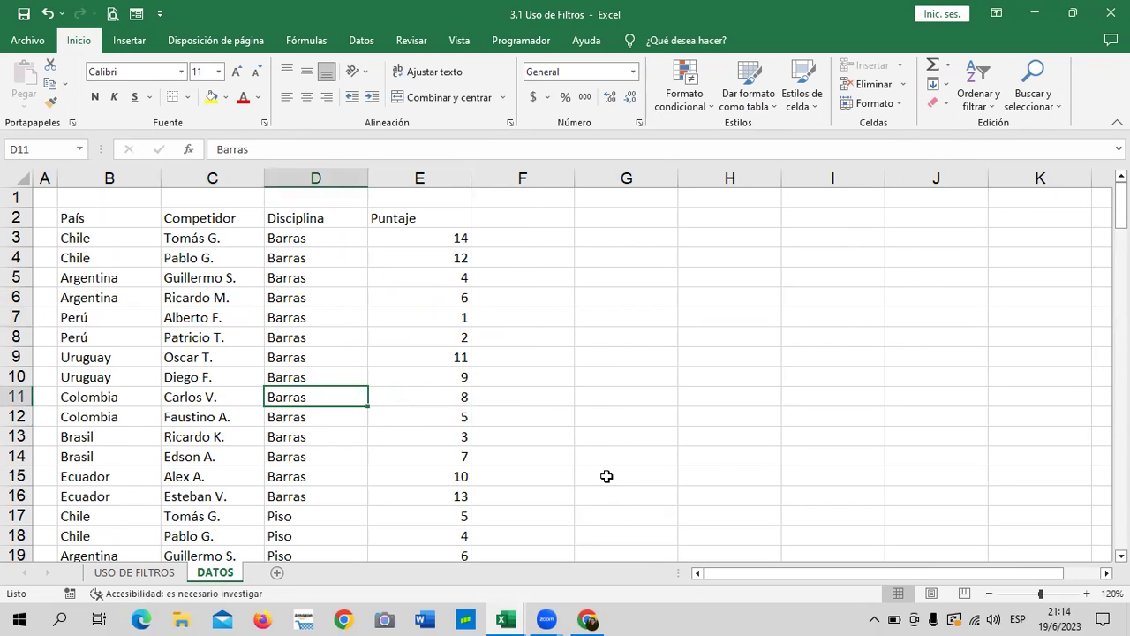
- Convert B2:E142 into a table with headers, then return to Libro1
click(129, 41)
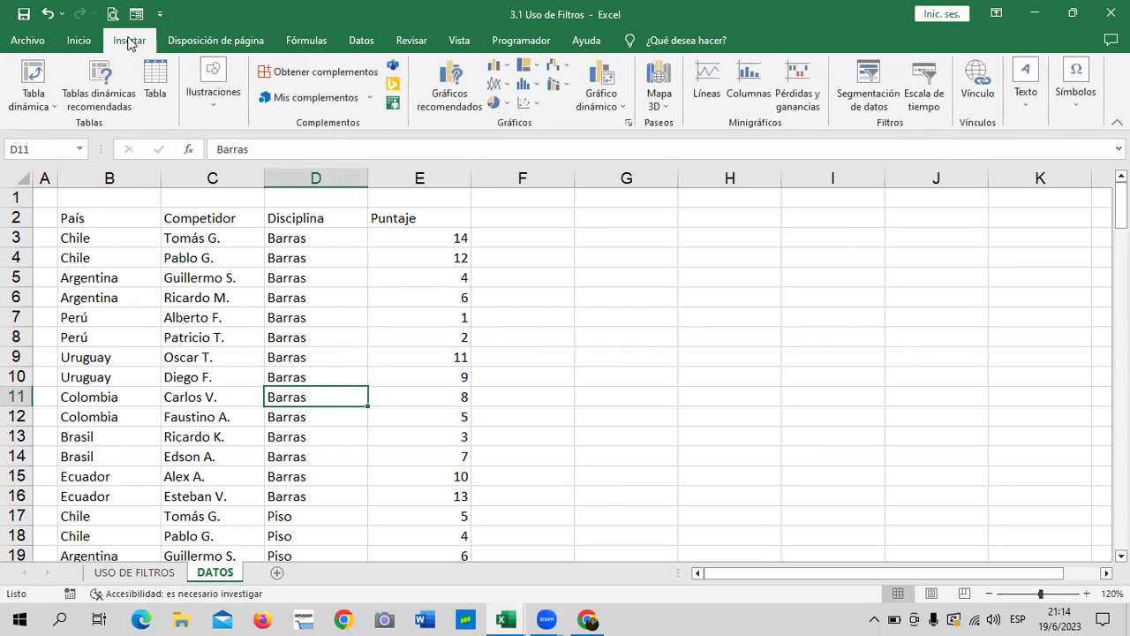
click(159, 81)
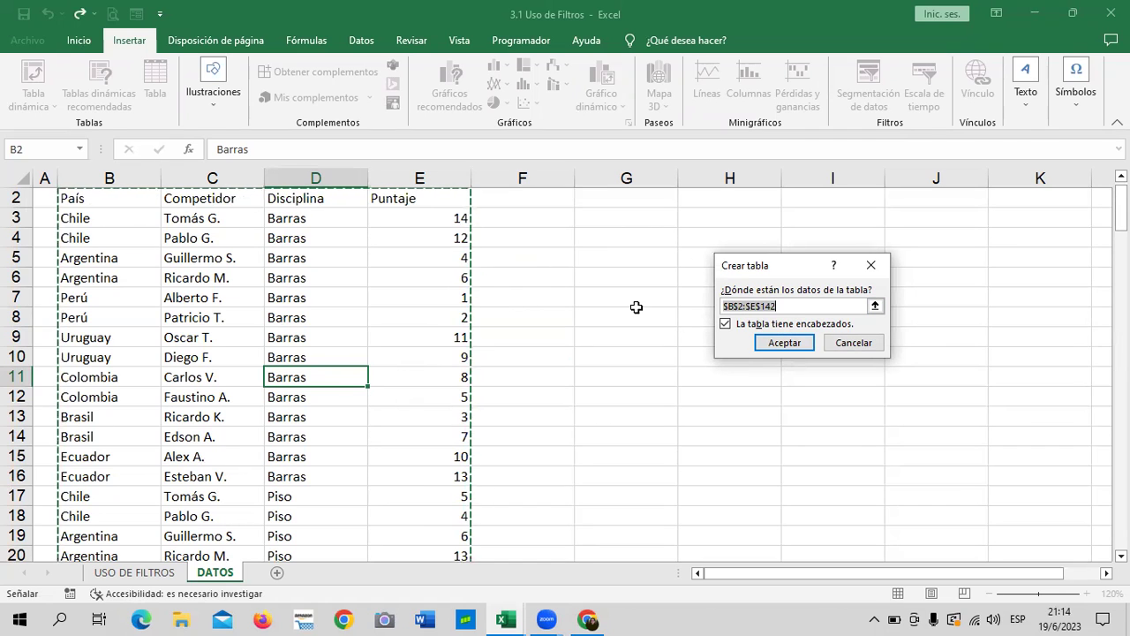
click(786, 342)
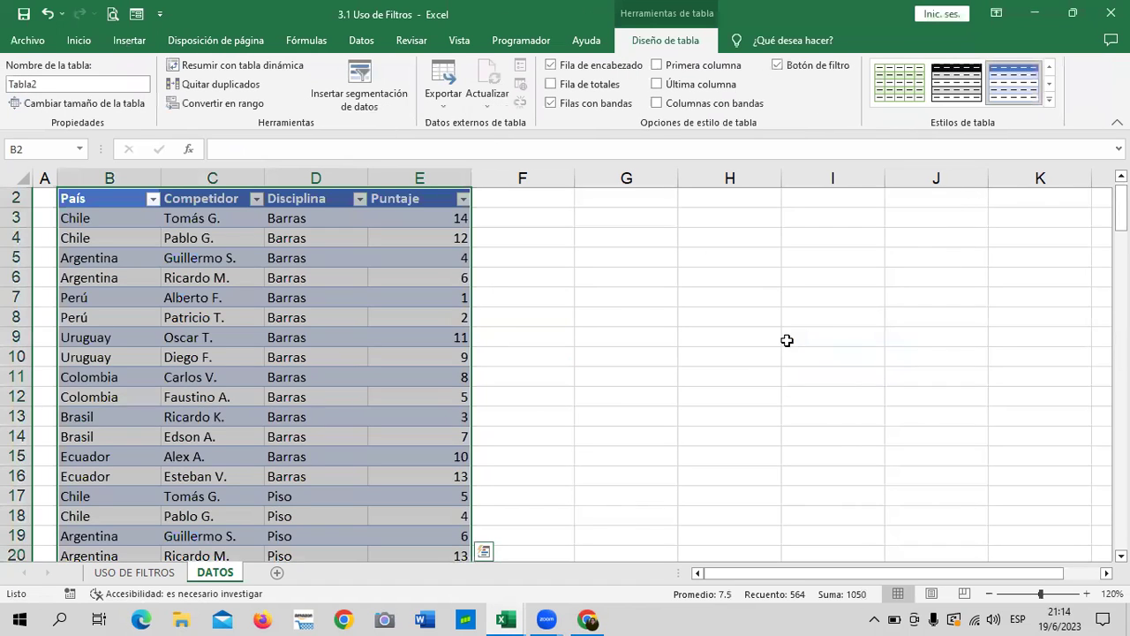
click(638, 280)
click(257, 293)
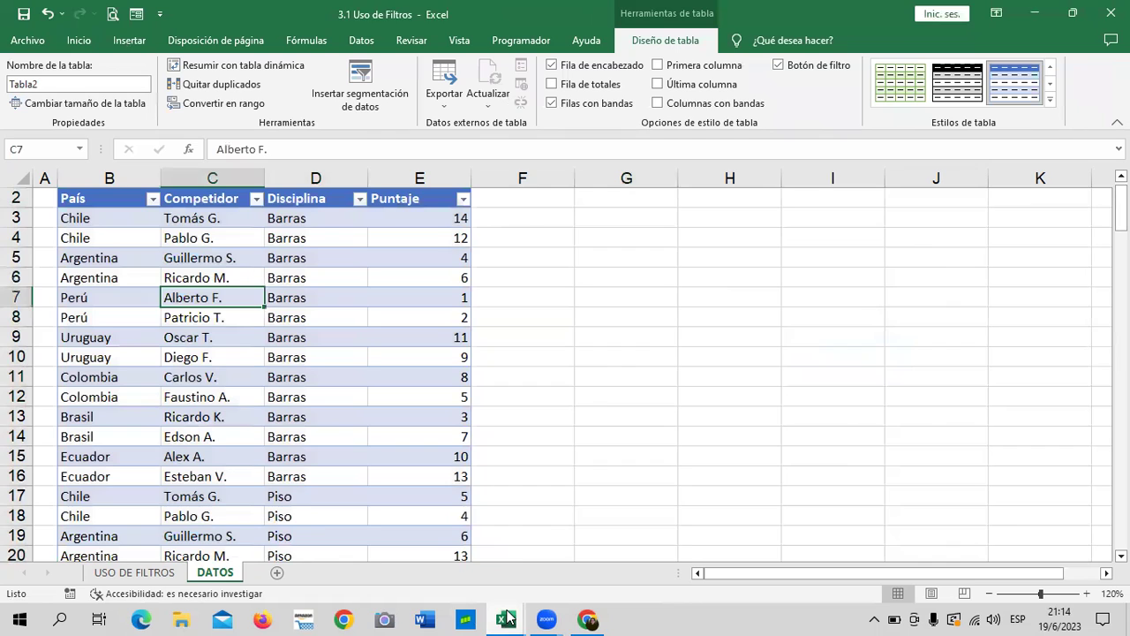
click(502, 618)
click(452, 554)
- Convert C7:H12 into a table with headers using Insertar > Tabla
click(552, 456)
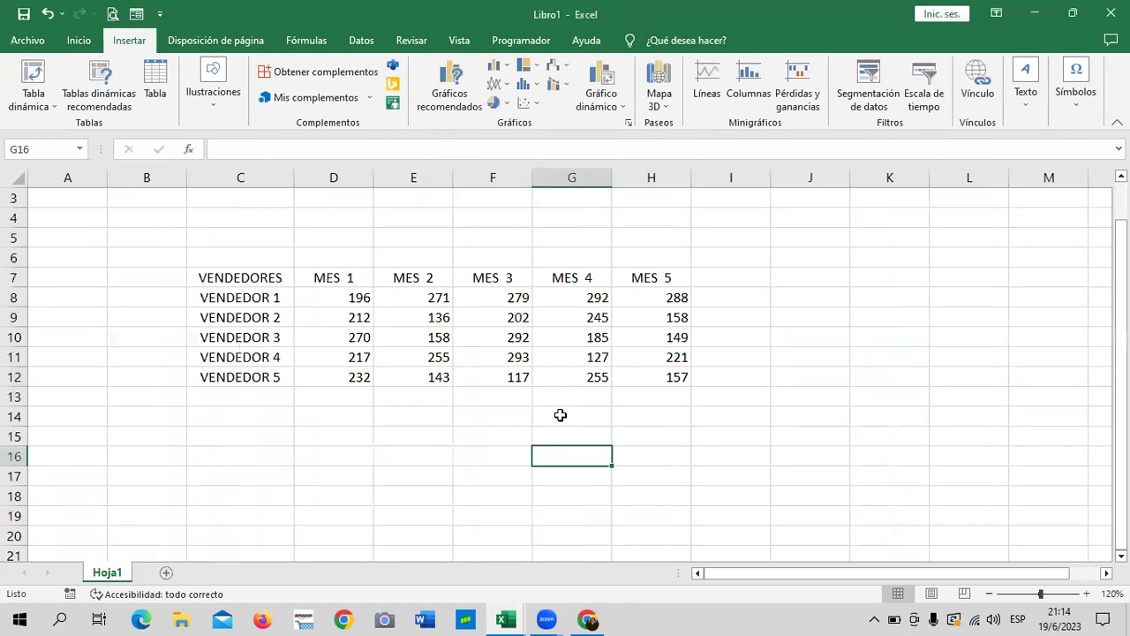
click(468, 317)
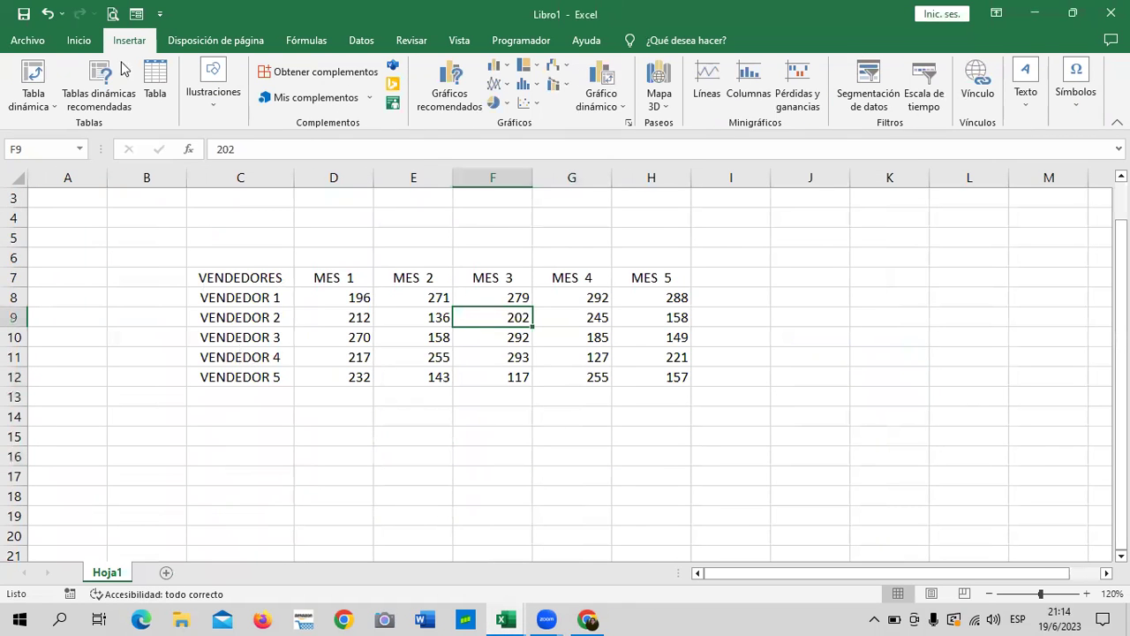
click(155, 80)
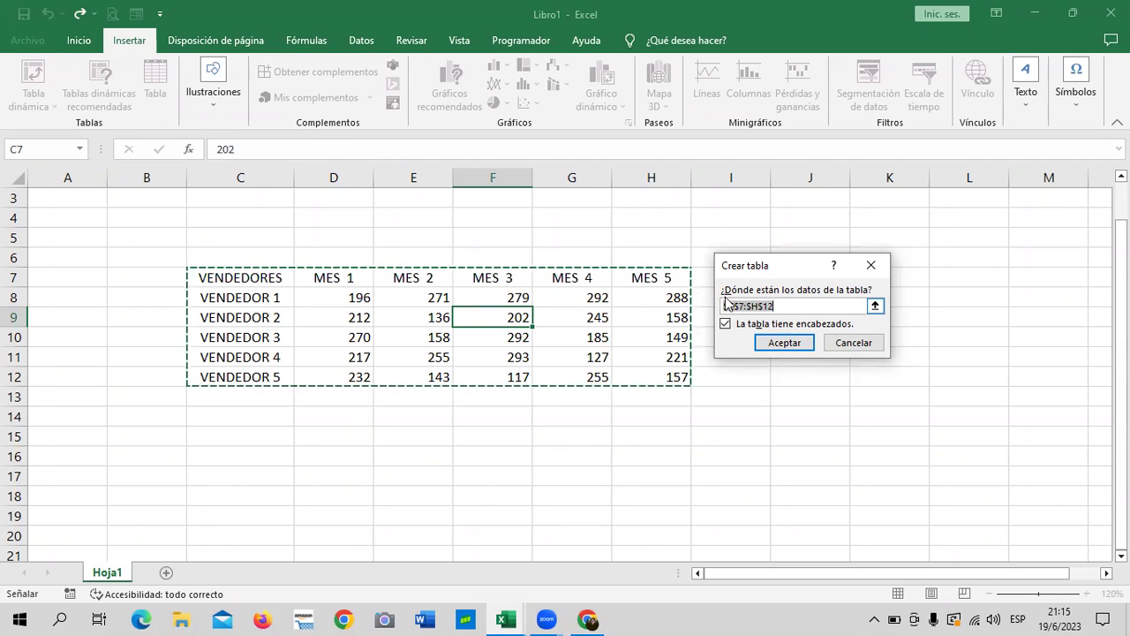
click(784, 344)
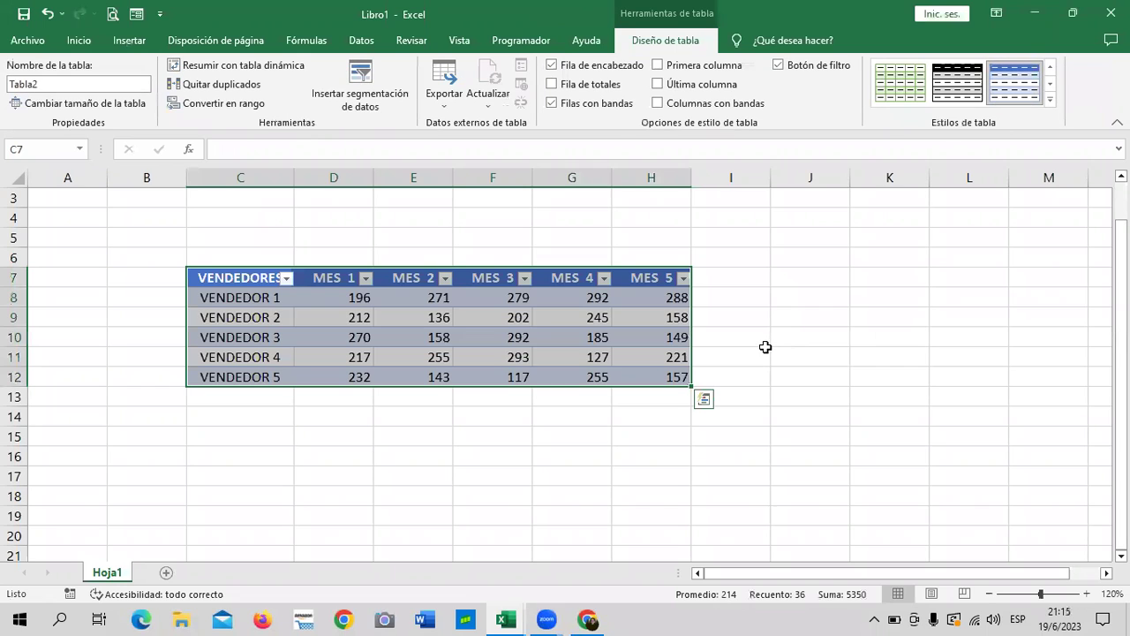
click(807, 280)
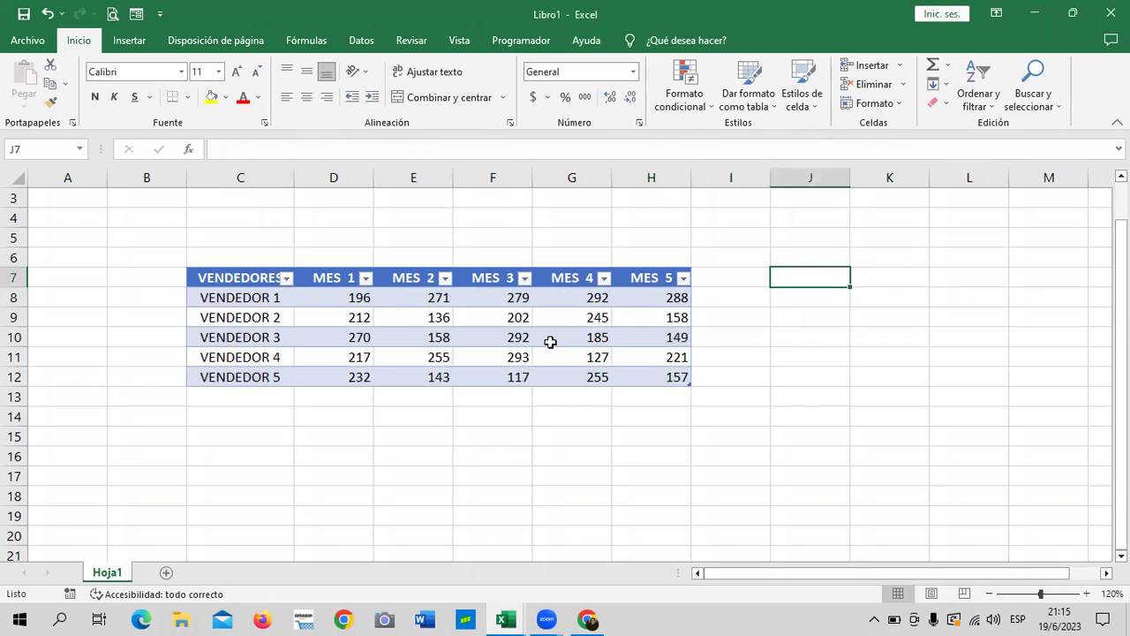
- Select a cell inside the sales table and show the Diseño de tabla tab
click(517, 319)
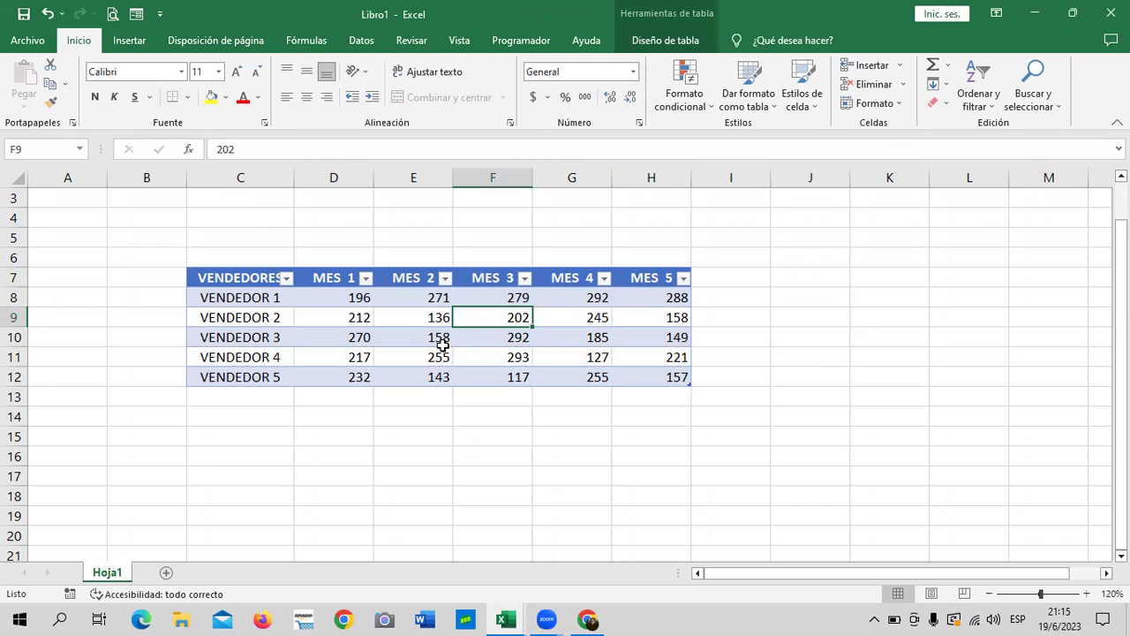
click(413, 340)
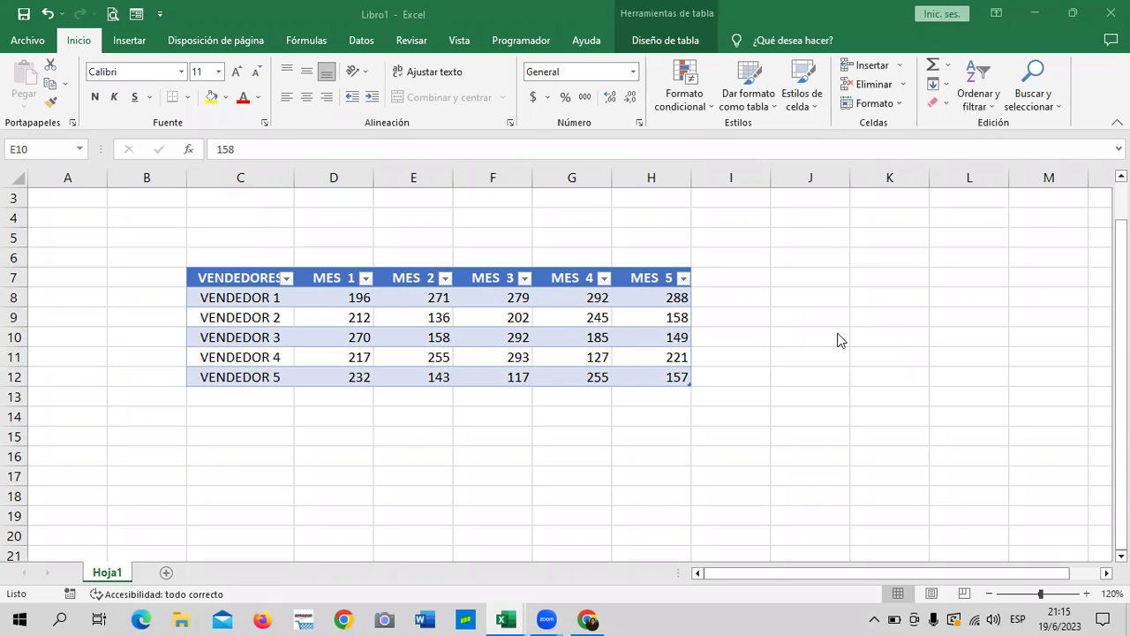
click(870, 332)
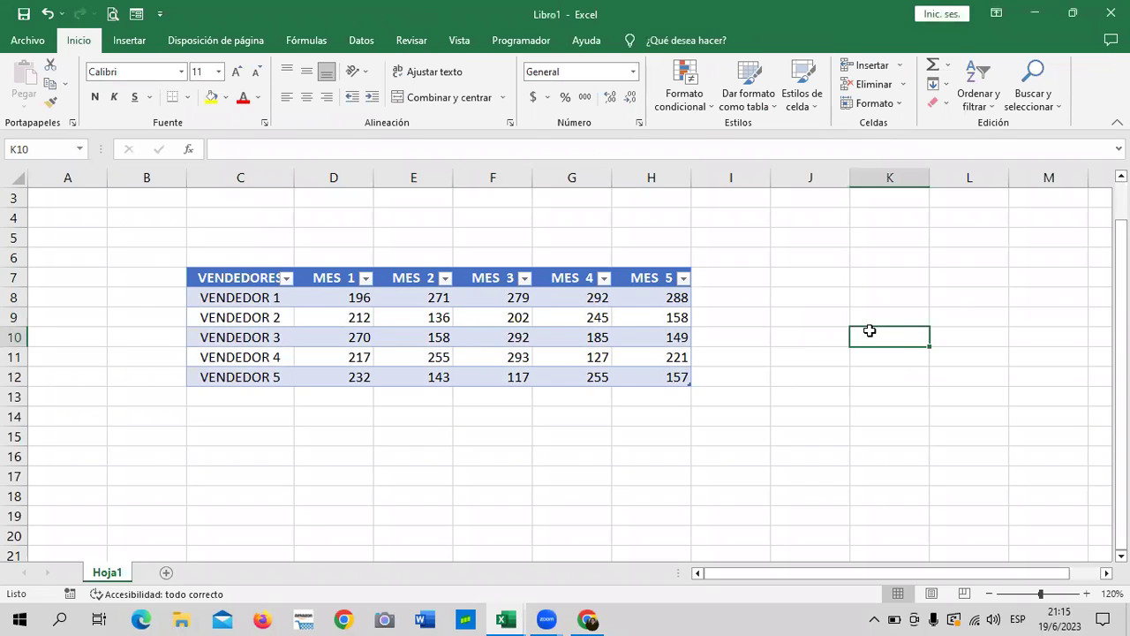
click(907, 272)
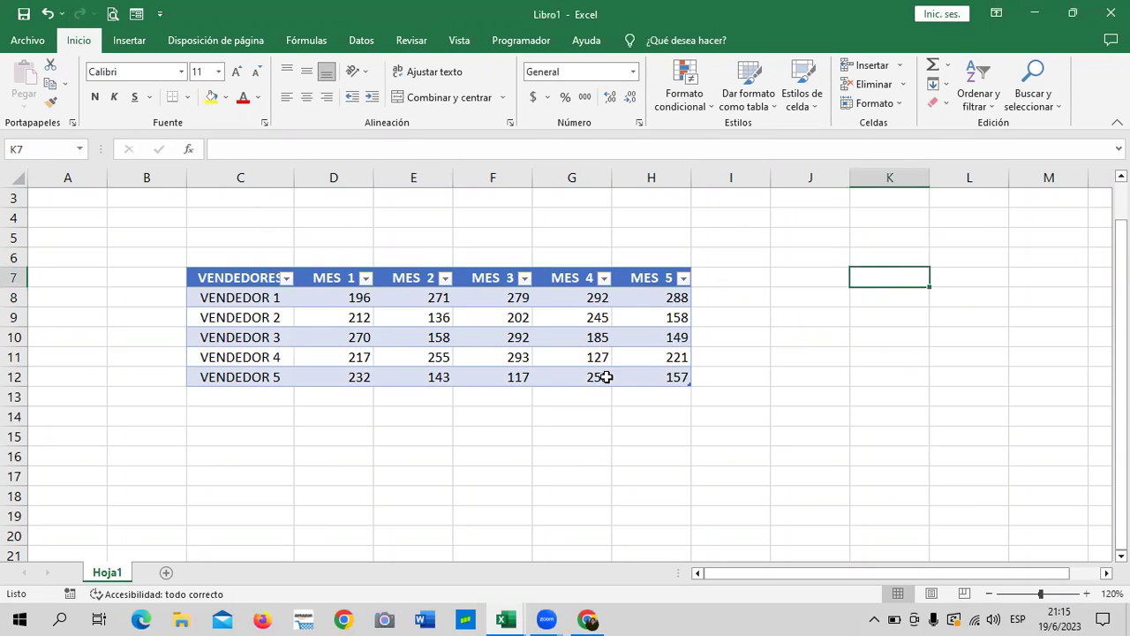
click(911, 371)
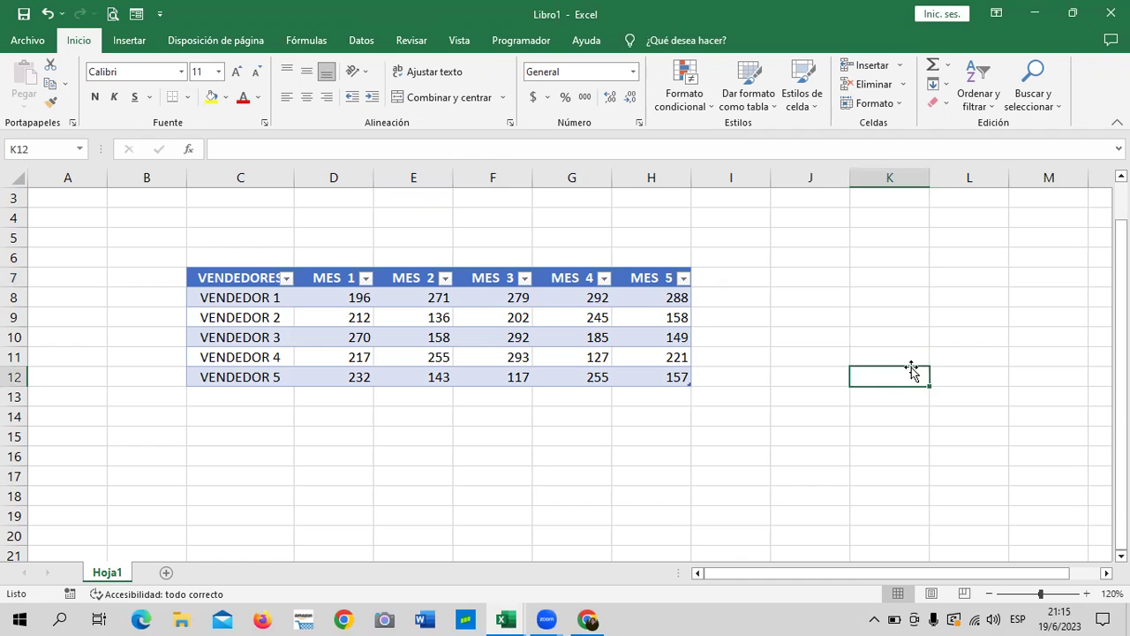
click(375, 322)
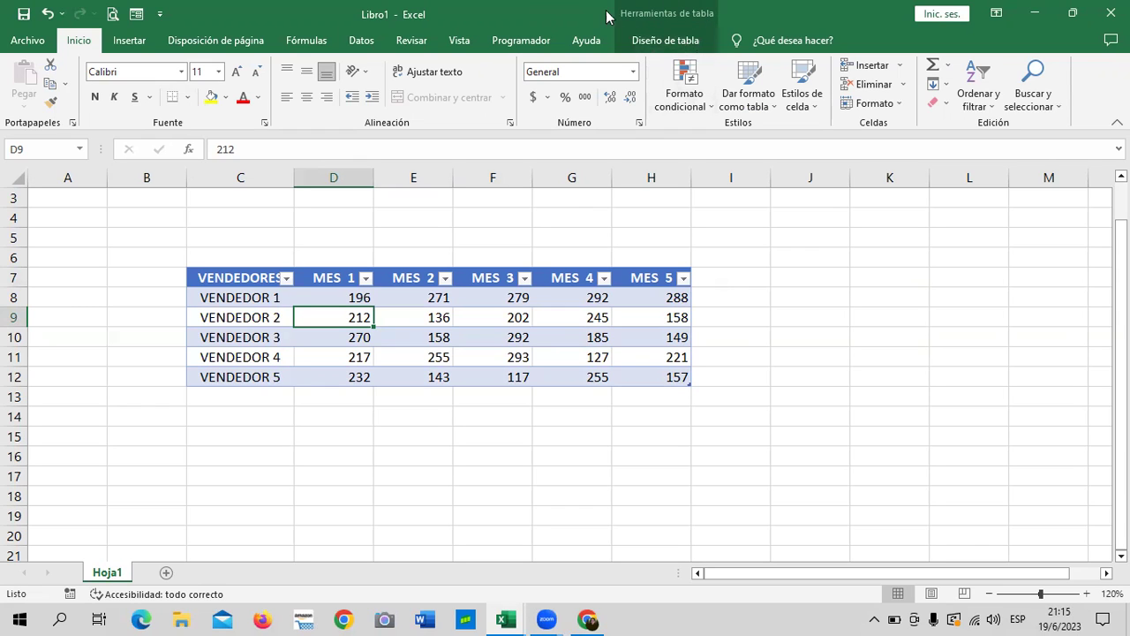
click(664, 44)
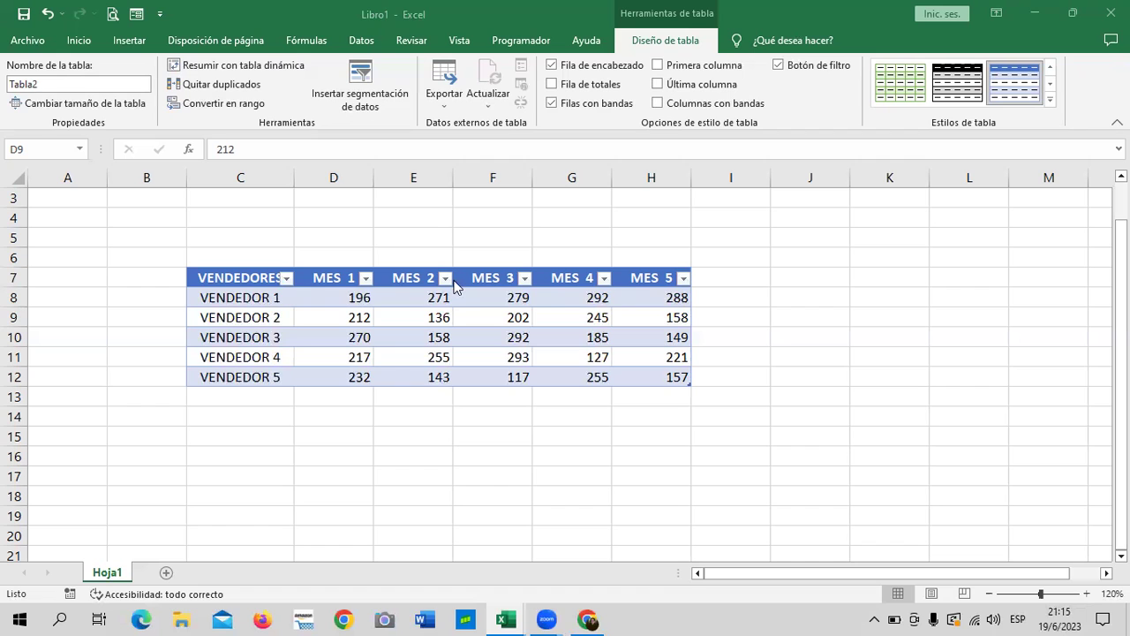
click(894, 315)
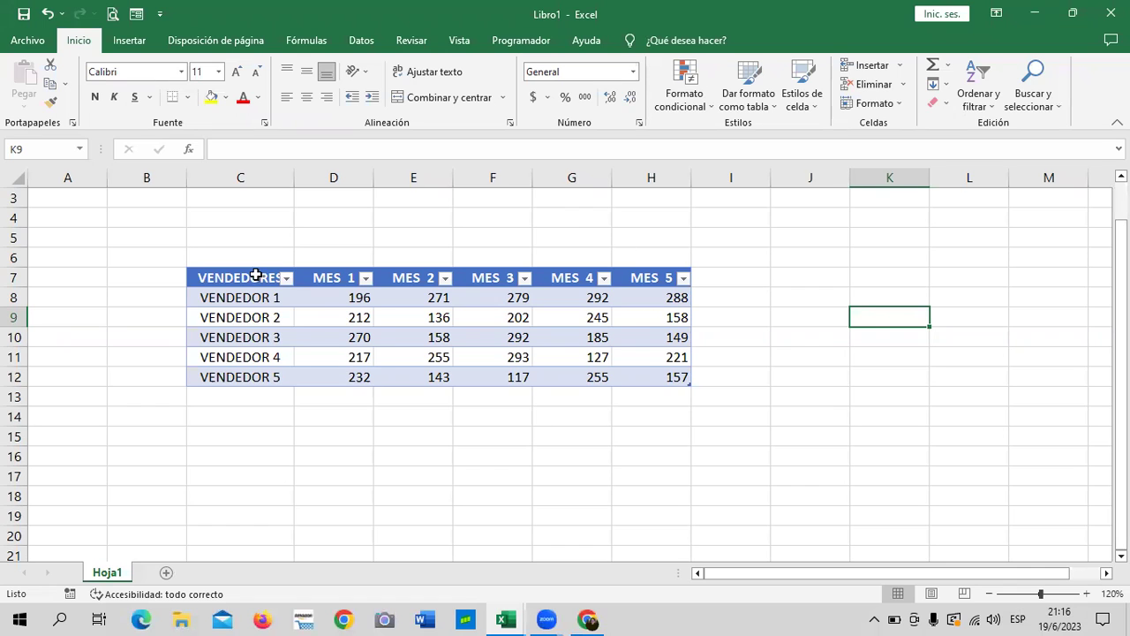
click(497, 295)
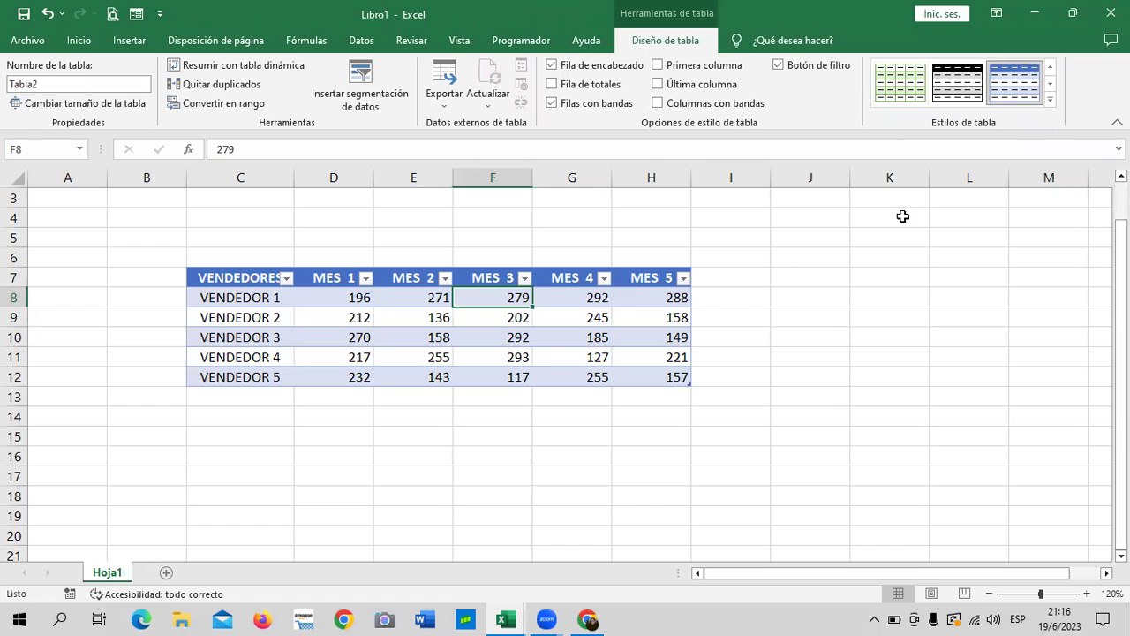
- Try the grey and yellow medium table styles, then apply the dark green Oscuro style
click(1051, 103)
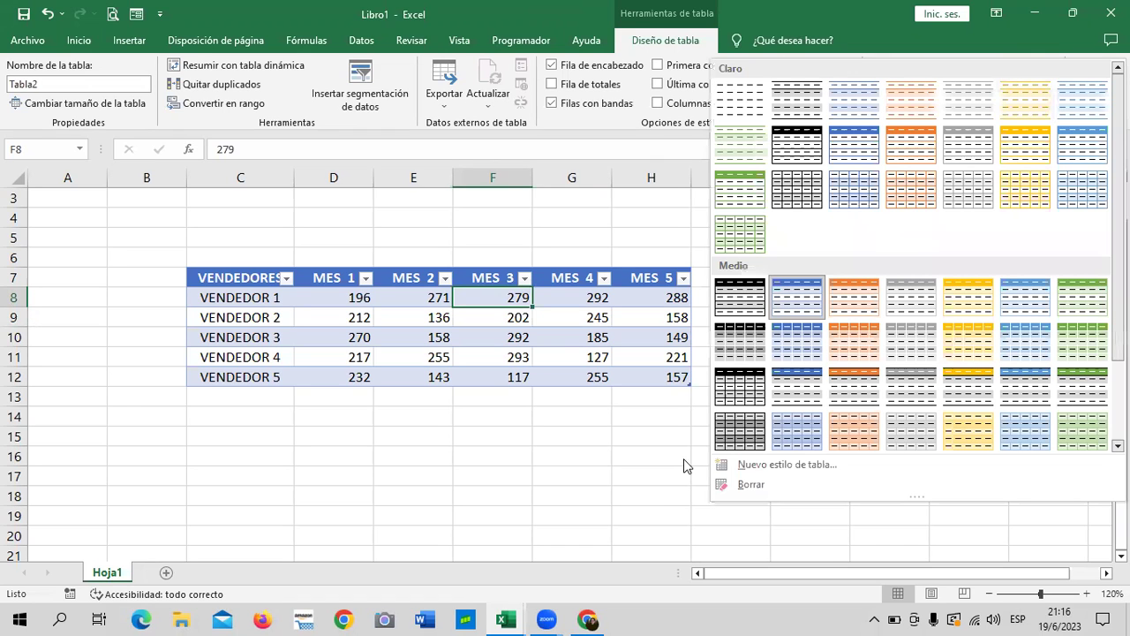
click(747, 432)
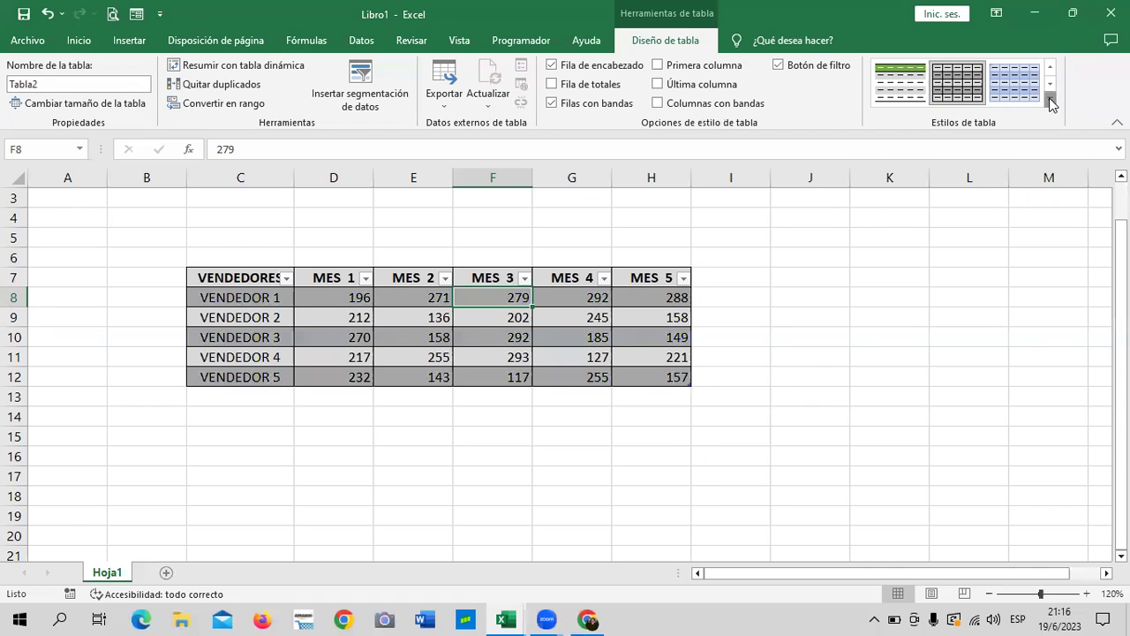
click(1051, 104)
click(968, 300)
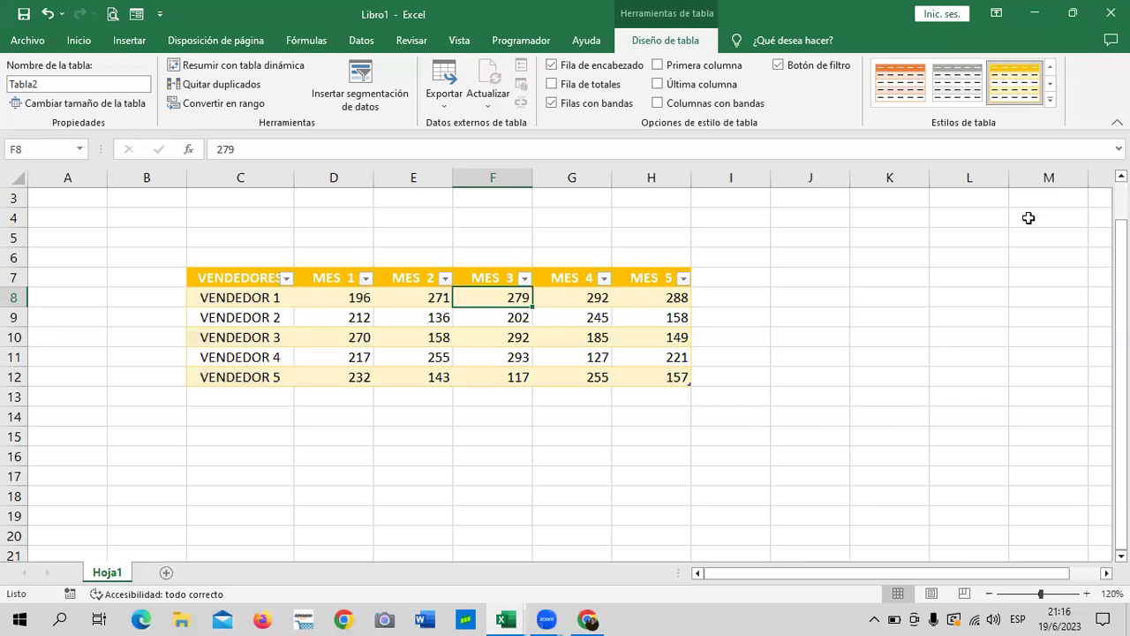
click(1051, 100)
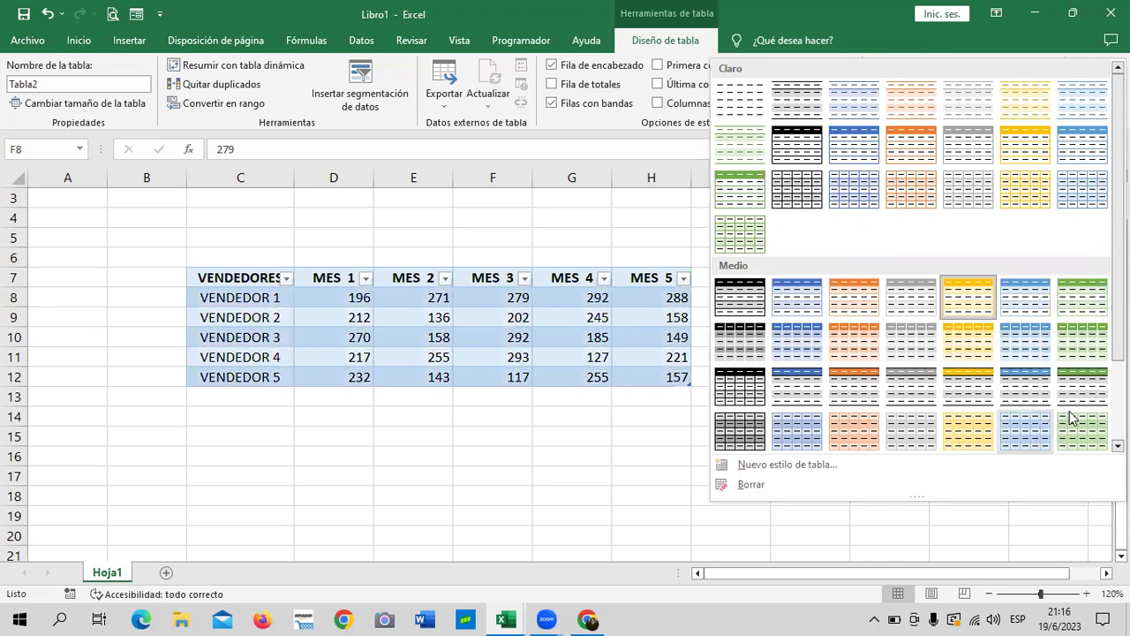
scroll(1101, 307, down, 2)
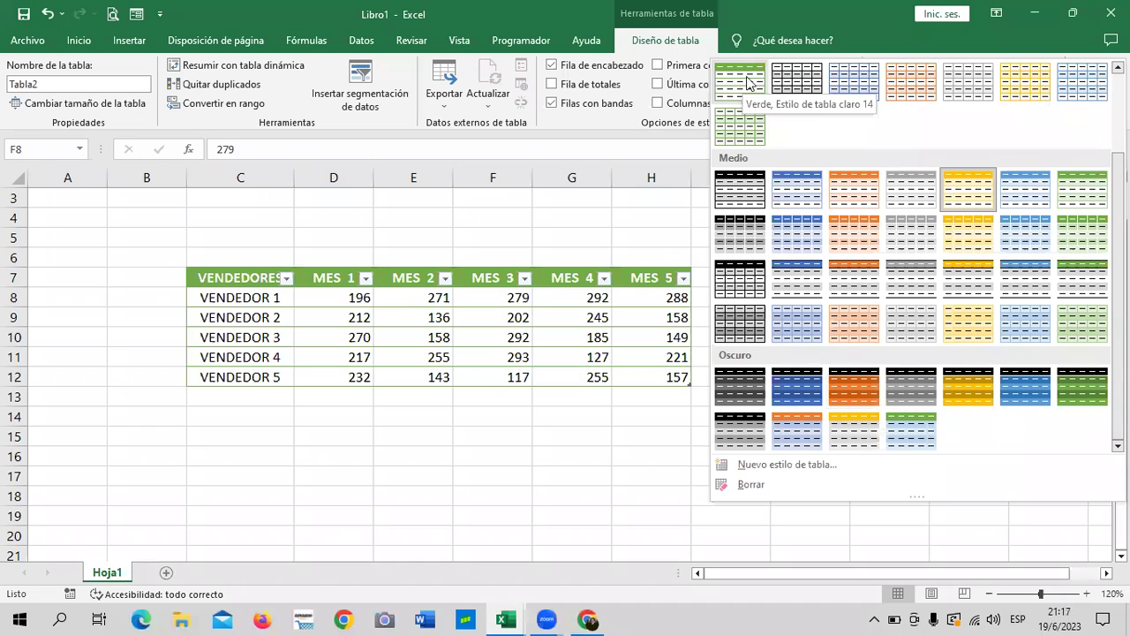
scroll(1042, 159, up, 2)
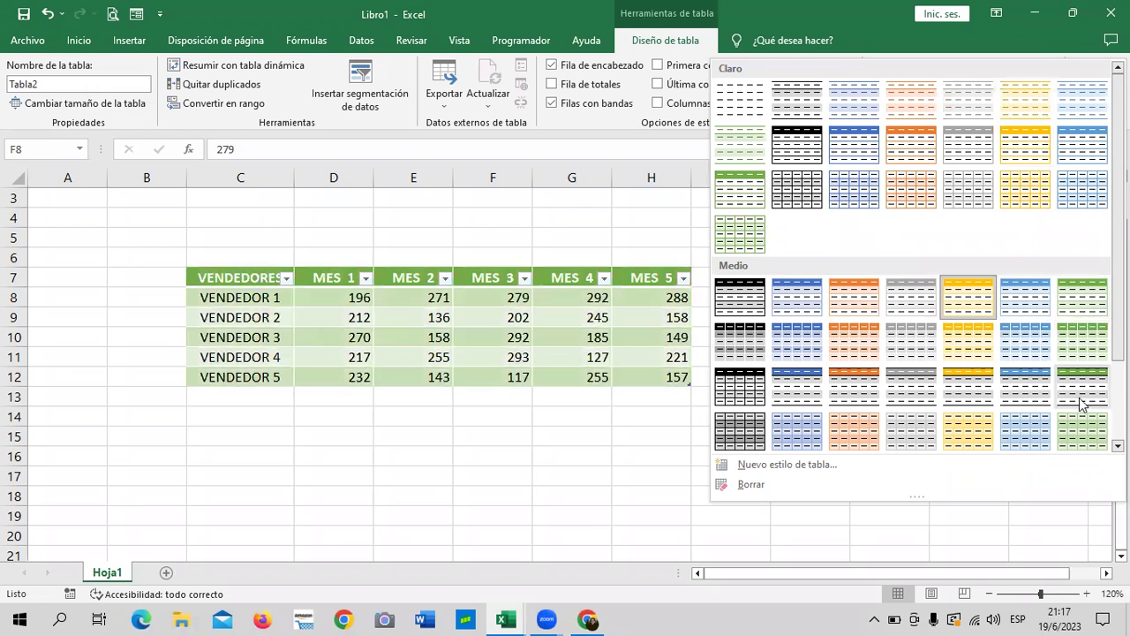
scroll(1119, 265, down, 3)
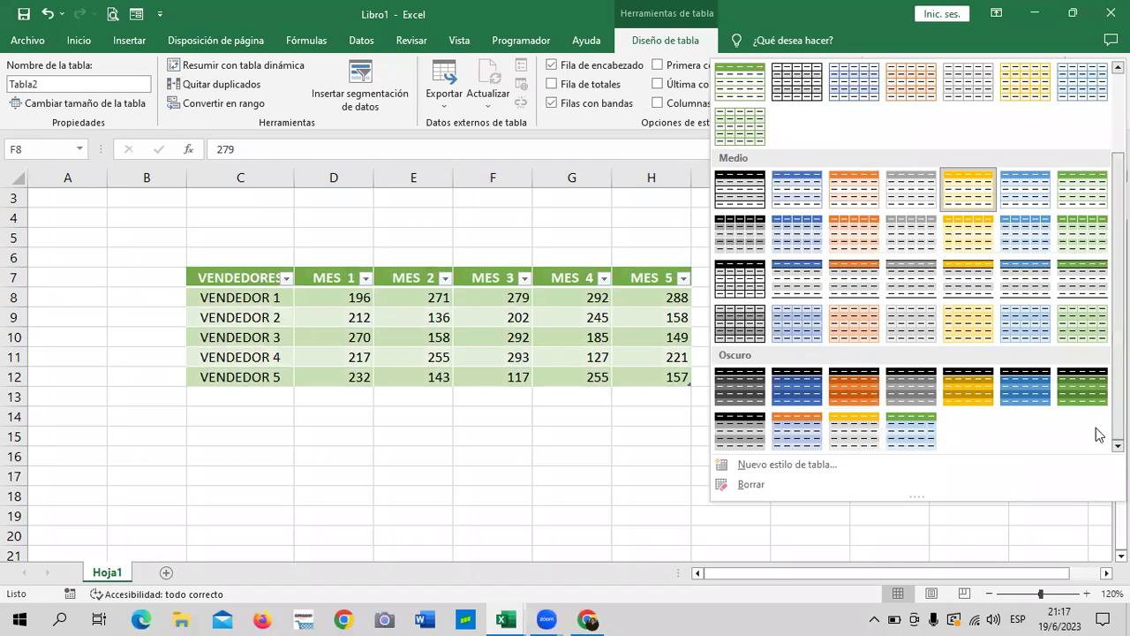
click(1084, 386)
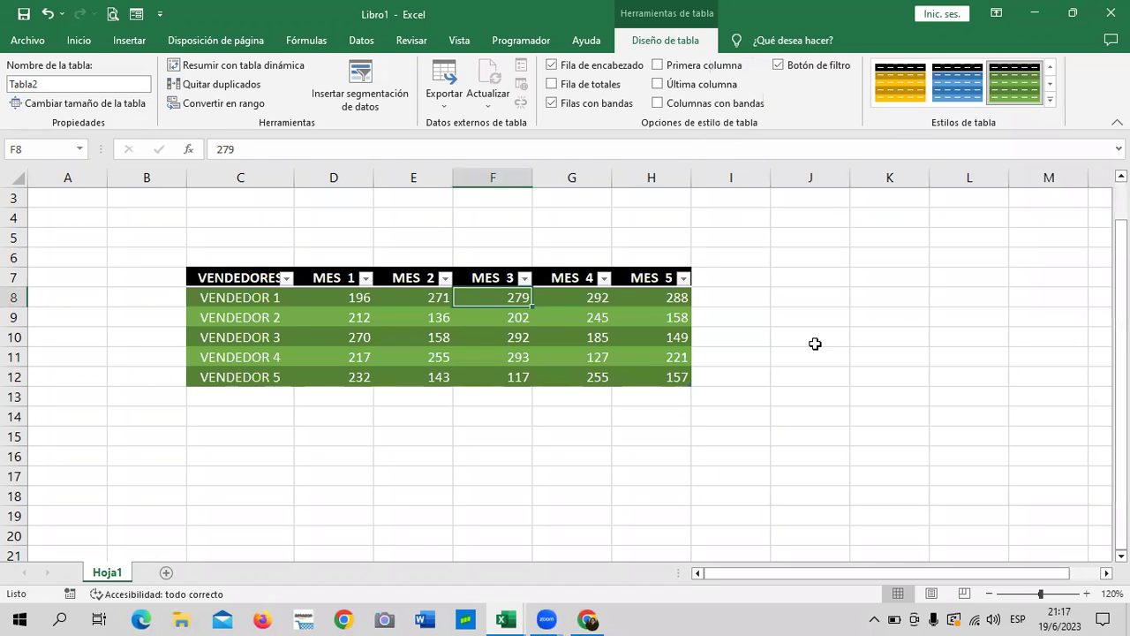
click(821, 340)
click(562, 357)
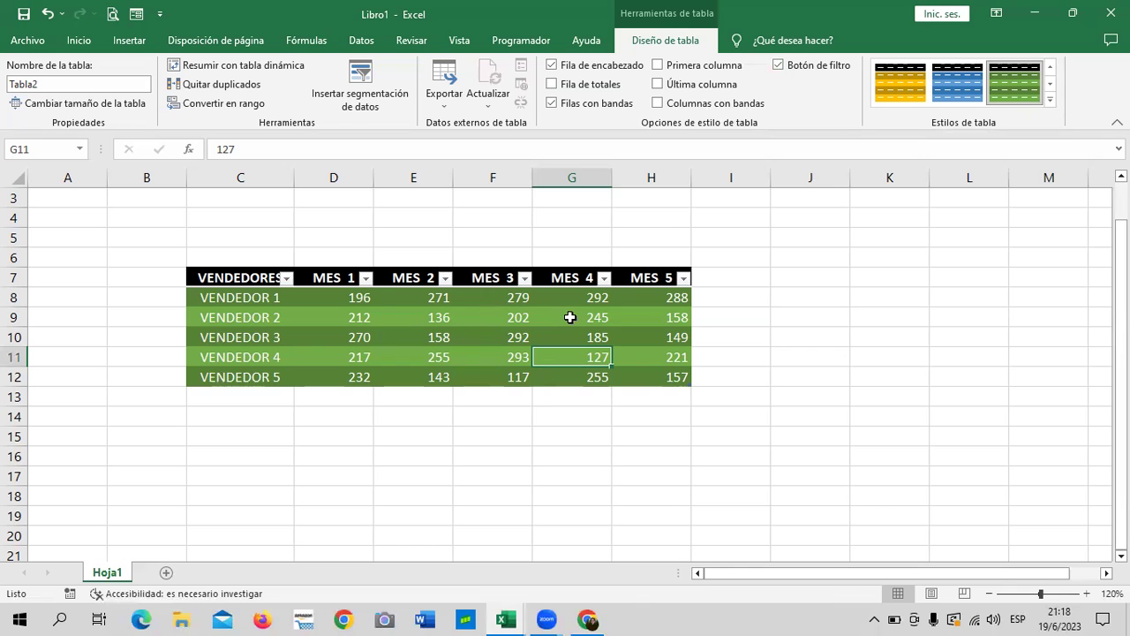
click(809, 300)
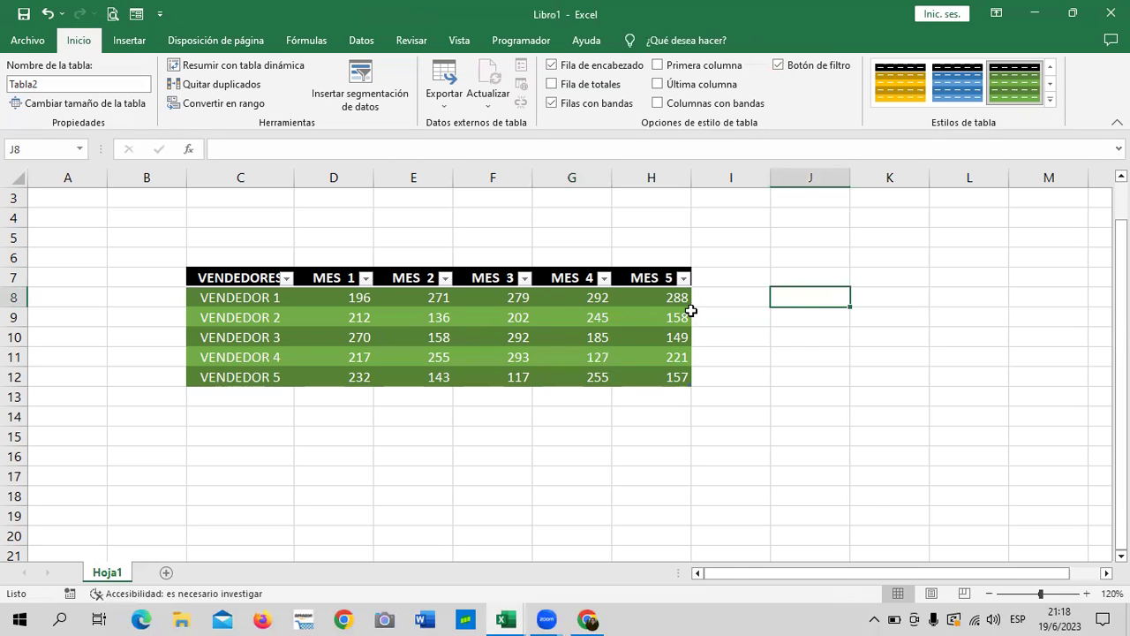
click(497, 313)
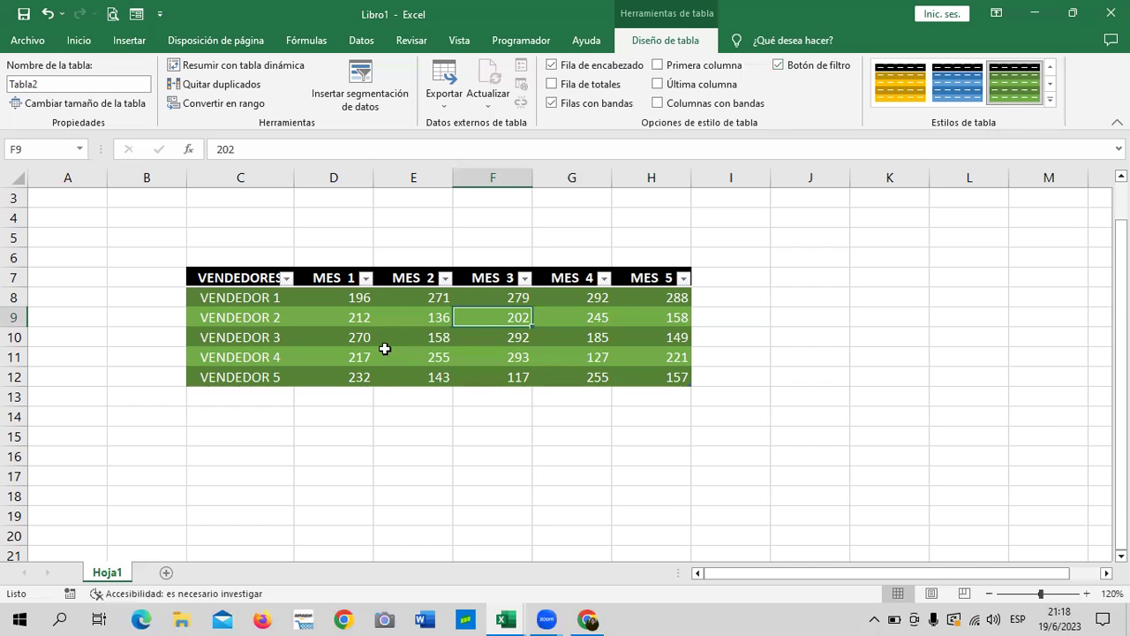
- Uncheck Botón de filtro to hide the filter arrows on Tabla2's headers
click(781, 72)
click(773, 378)
click(603, 353)
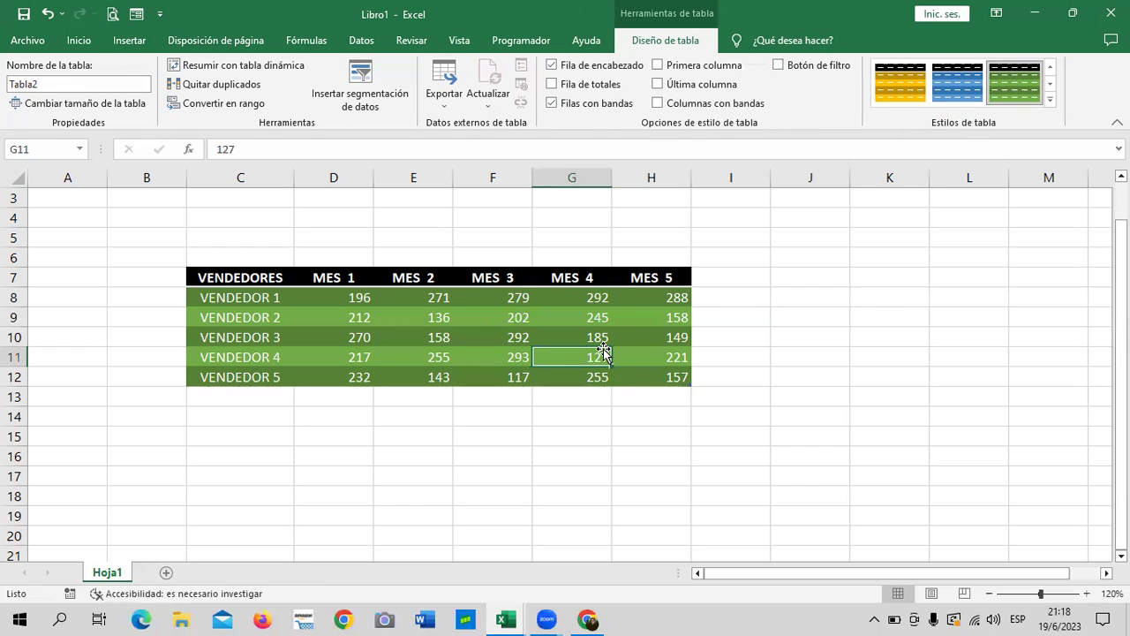
click(831, 312)
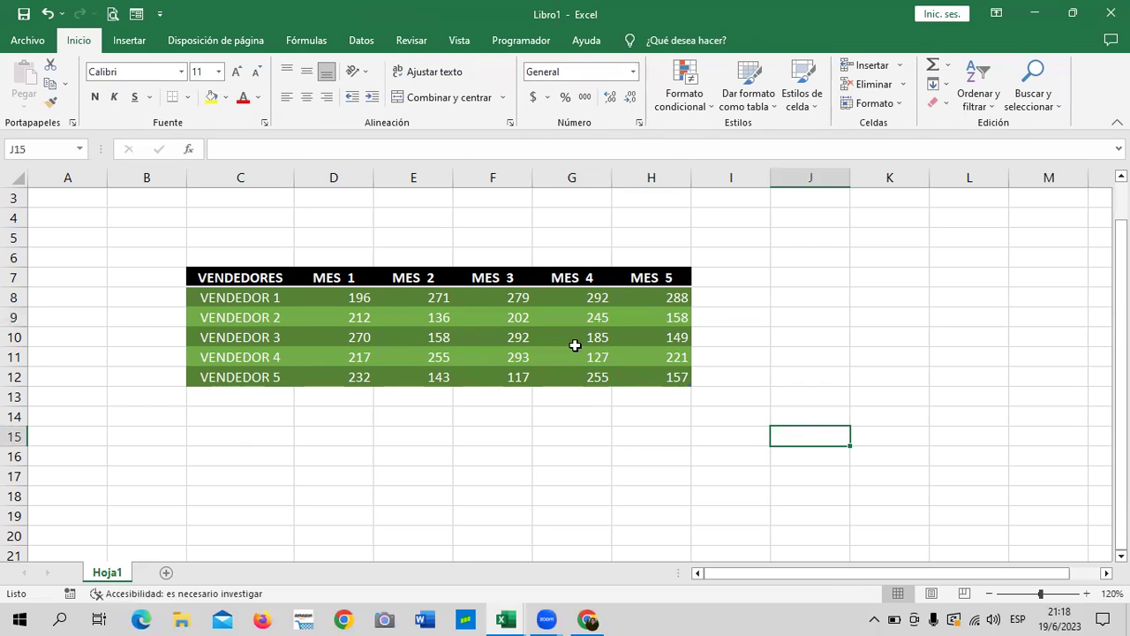
click(554, 319)
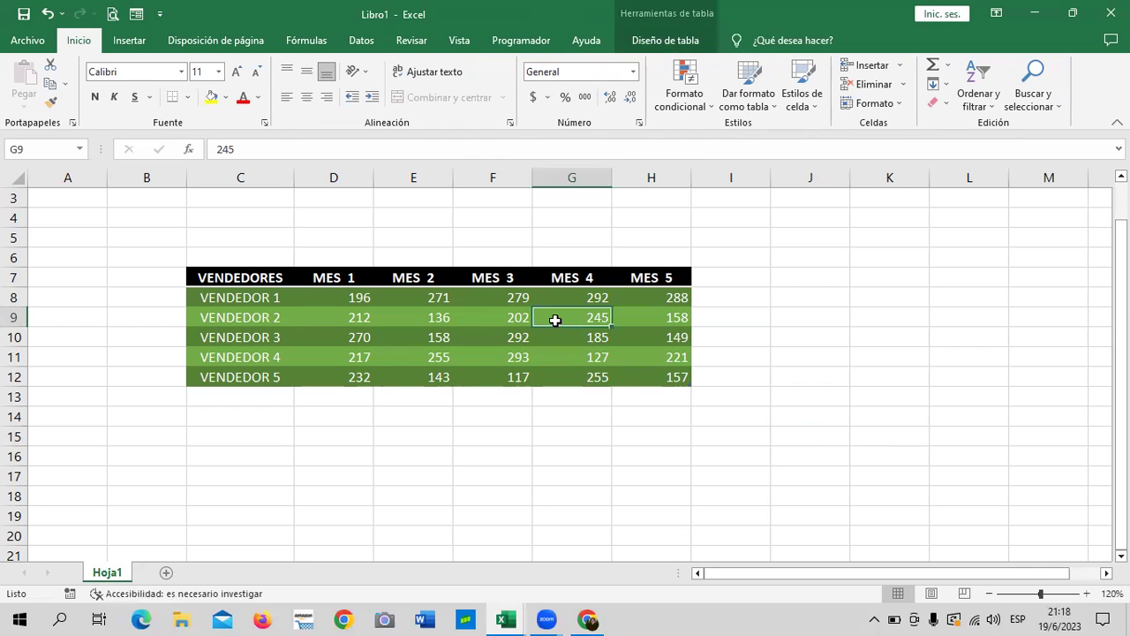
click(660, 42)
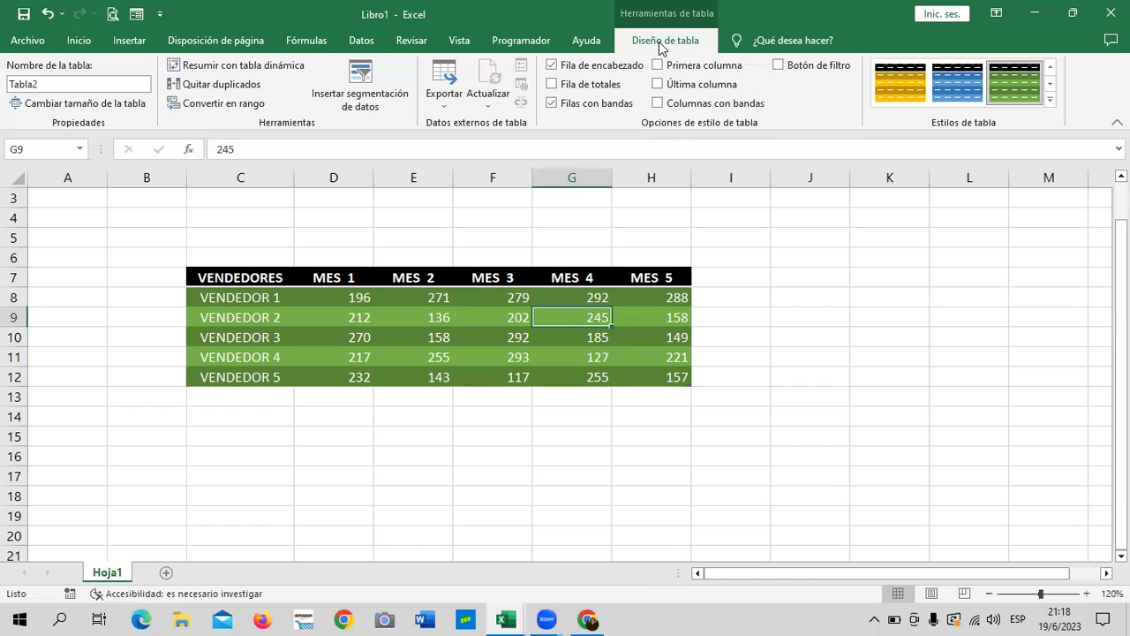
click(871, 370)
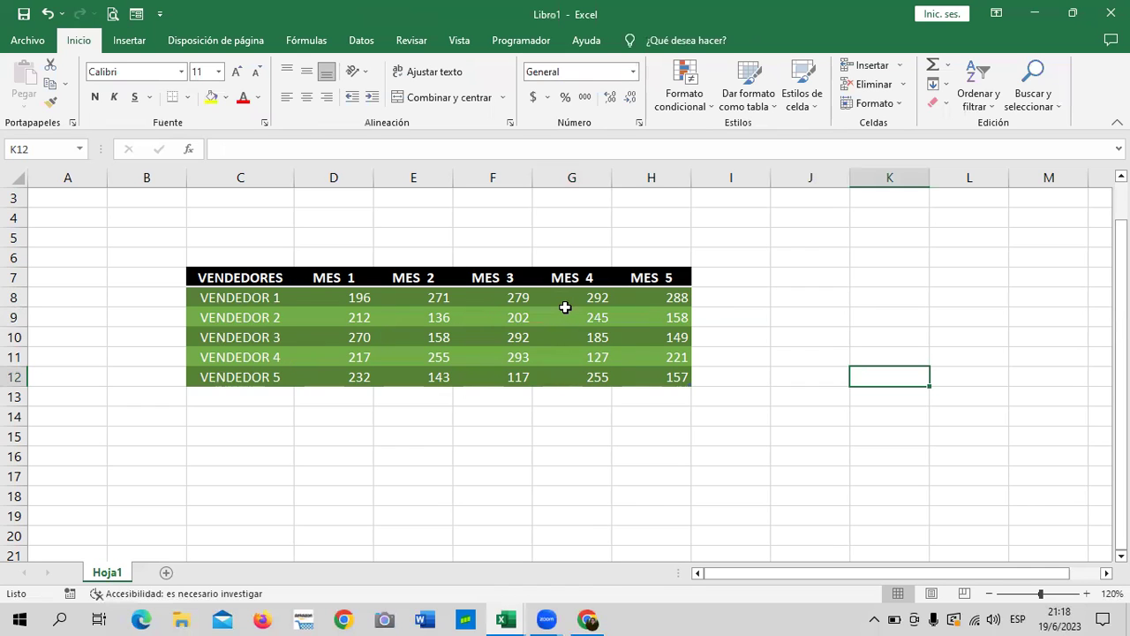
click(496, 340)
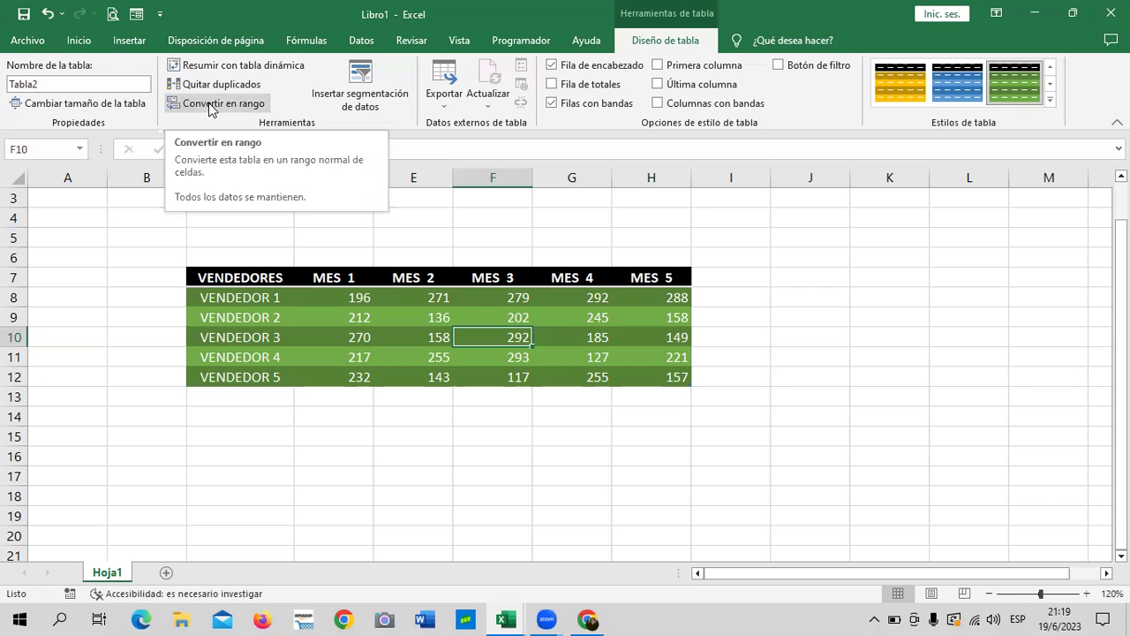
- Convert the green VENDEDORES table to a normal range, keeping its green colouring
click(211, 104)
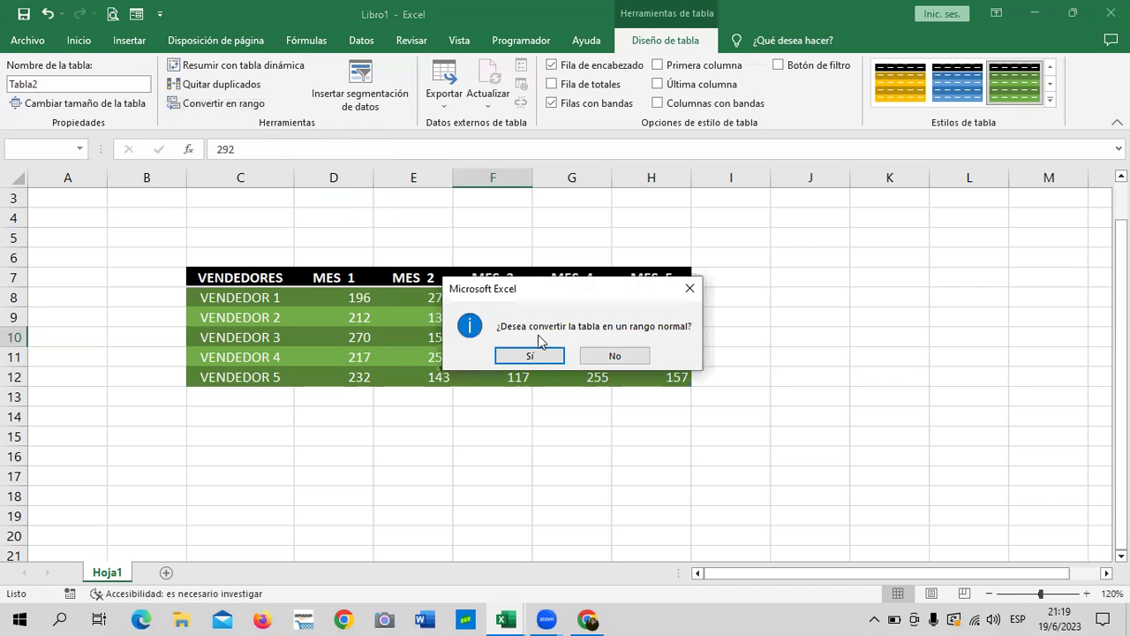
click(545, 357)
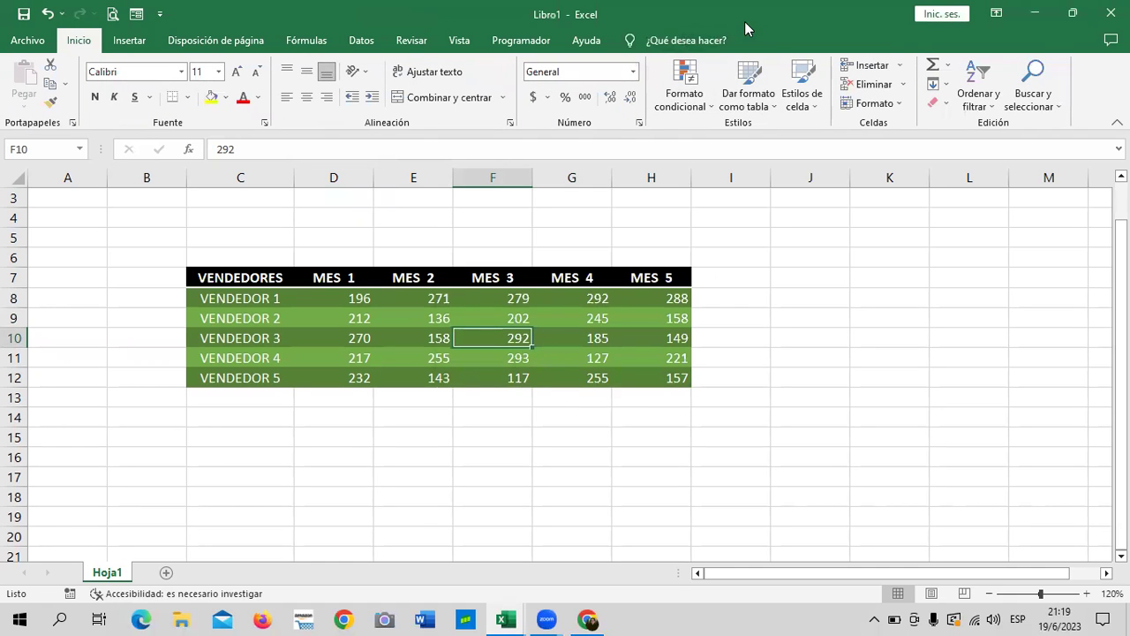
click(827, 334)
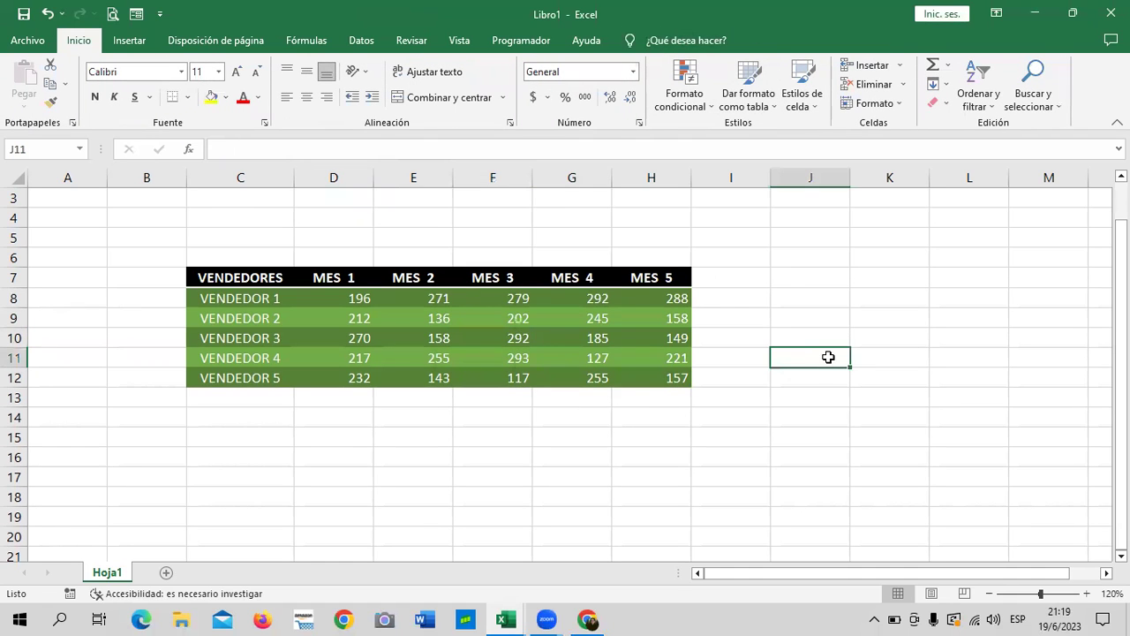
click(499, 323)
click(892, 325)
mouse_move(230, 277)
mouse_down()
mouse_move(267, 371)
mouse_move(678, 378)
mouse_up()
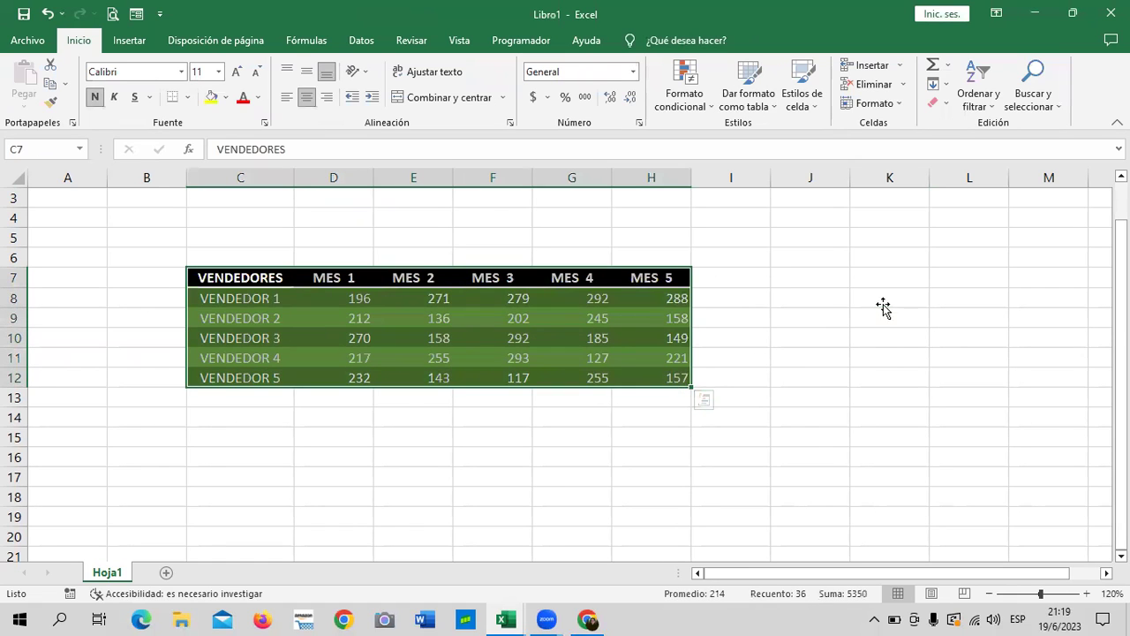
- Select the whole VENDEDORES data range C7:H12
click(883, 311)
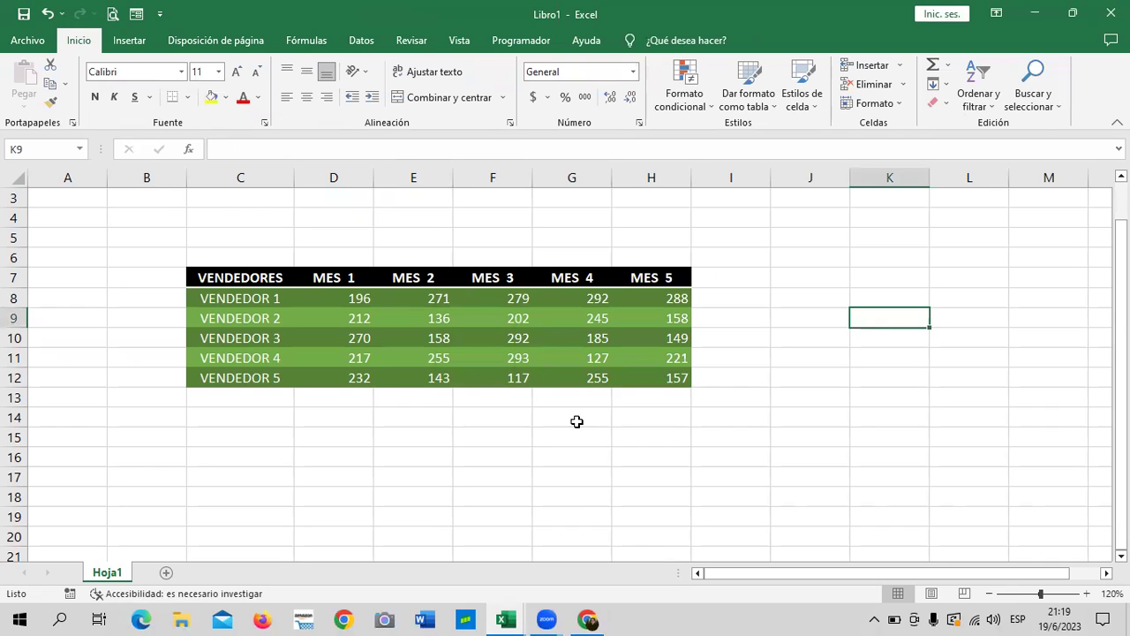
key(Left)
key(Left)
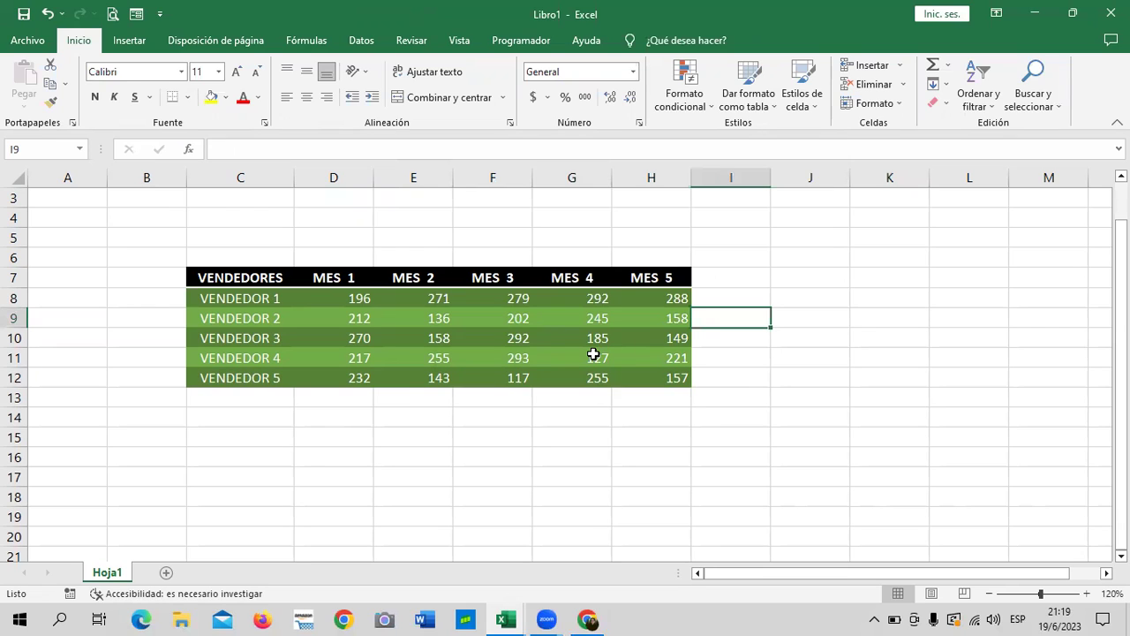
click(814, 357)
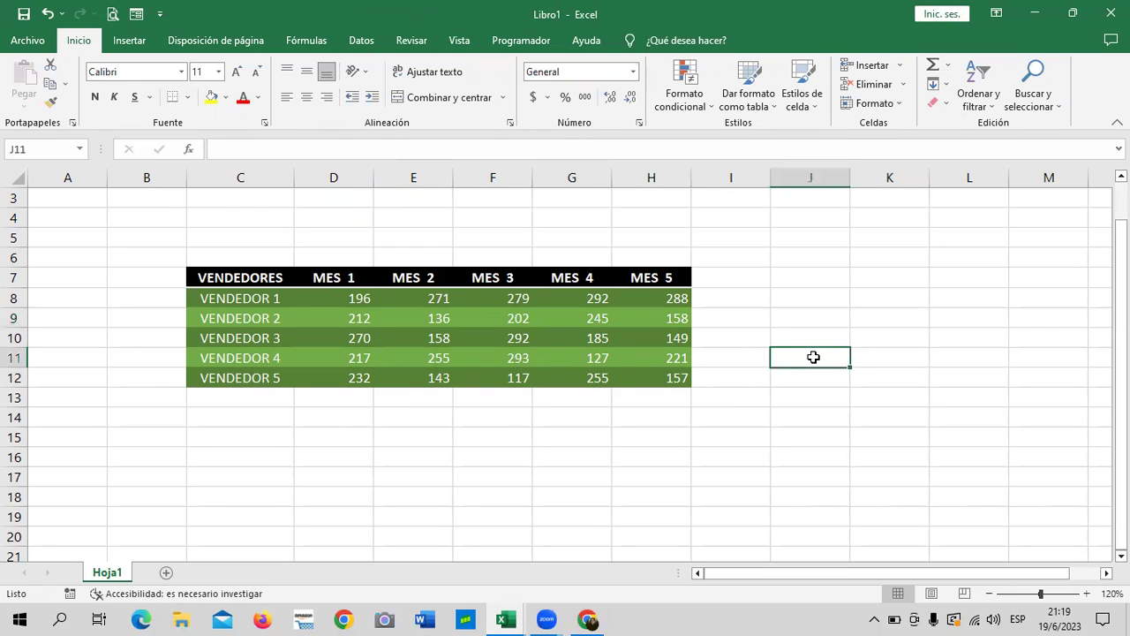
click(766, 260)
click(524, 336)
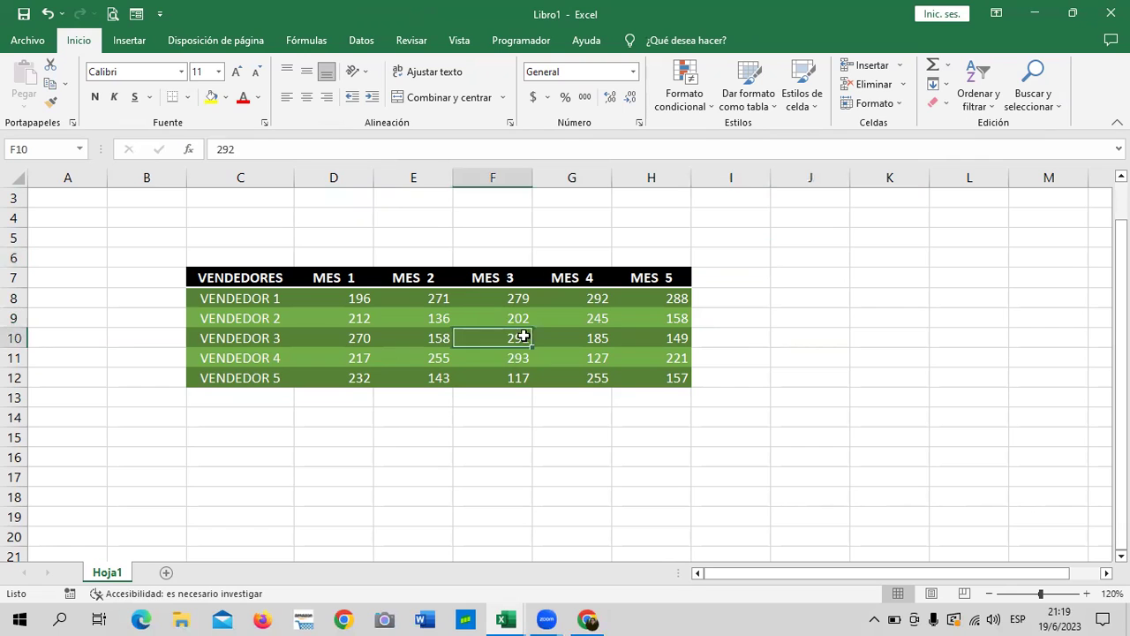
click(813, 360)
click(493, 321)
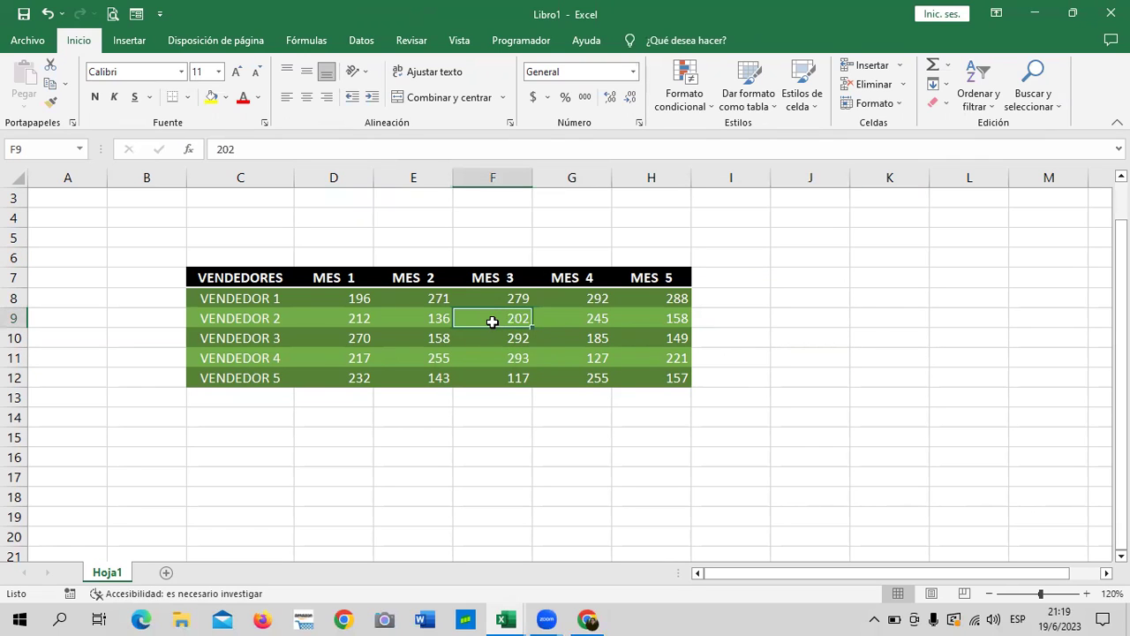
click(702, 318)
click(432, 322)
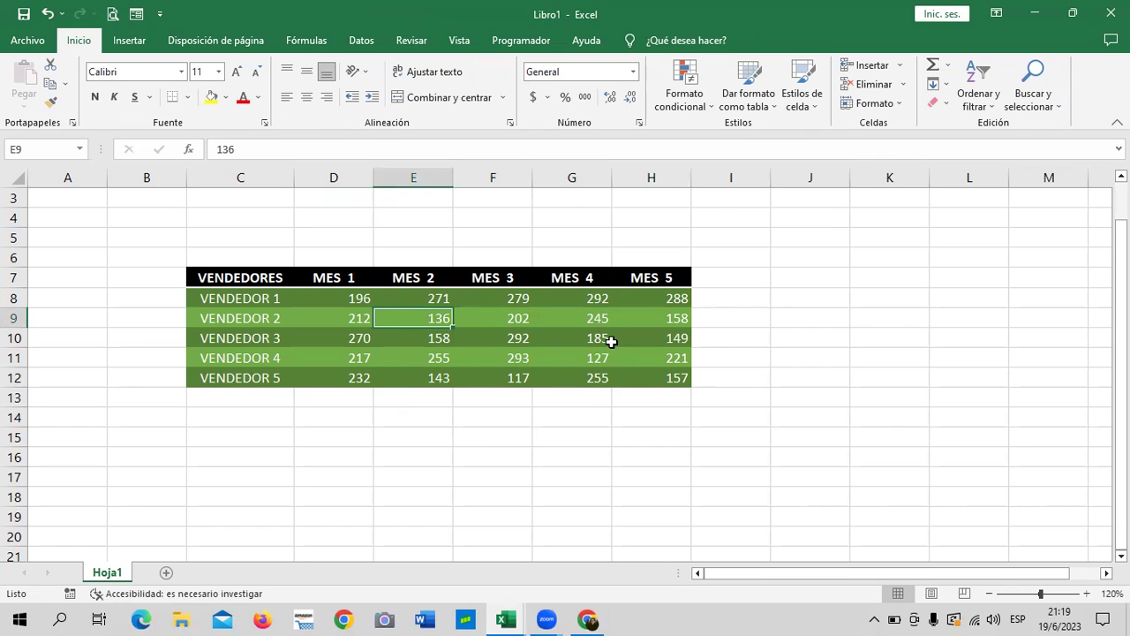
click(363, 375)
click(779, 319)
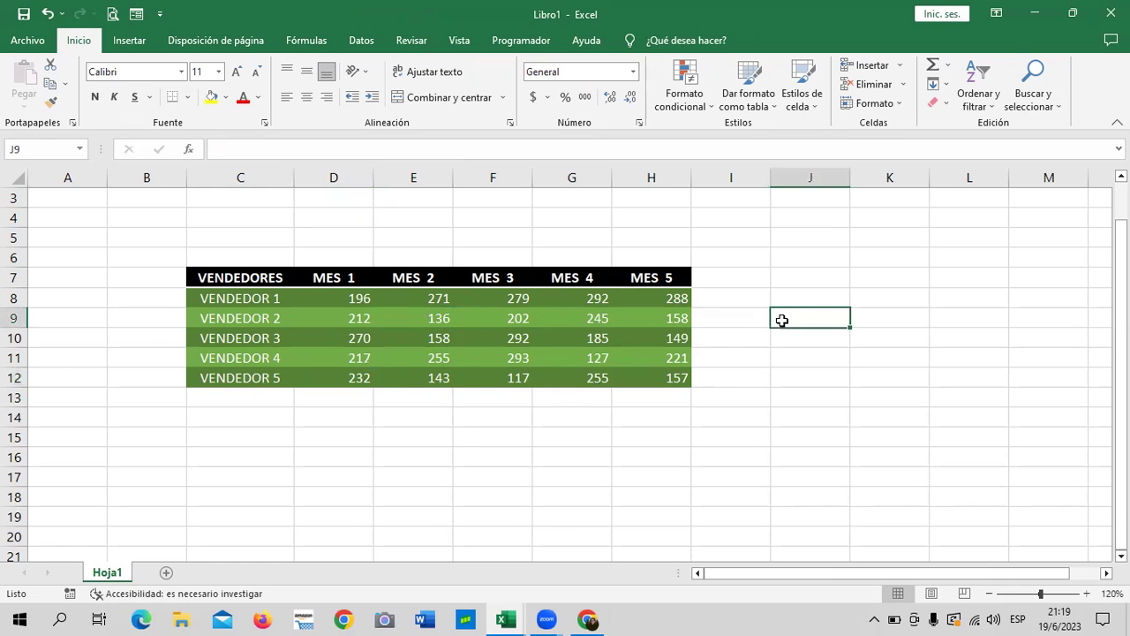
drag(244, 277, 665, 374)
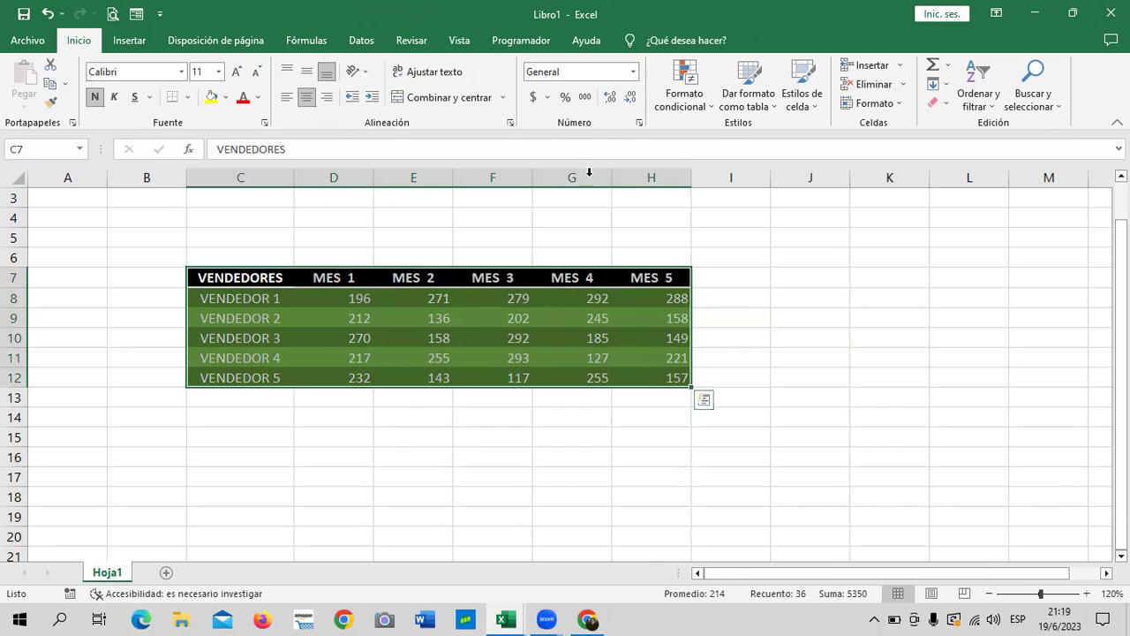
- Apply the Normal cell style to C7:H12, clearing the green banding and black header
click(817, 108)
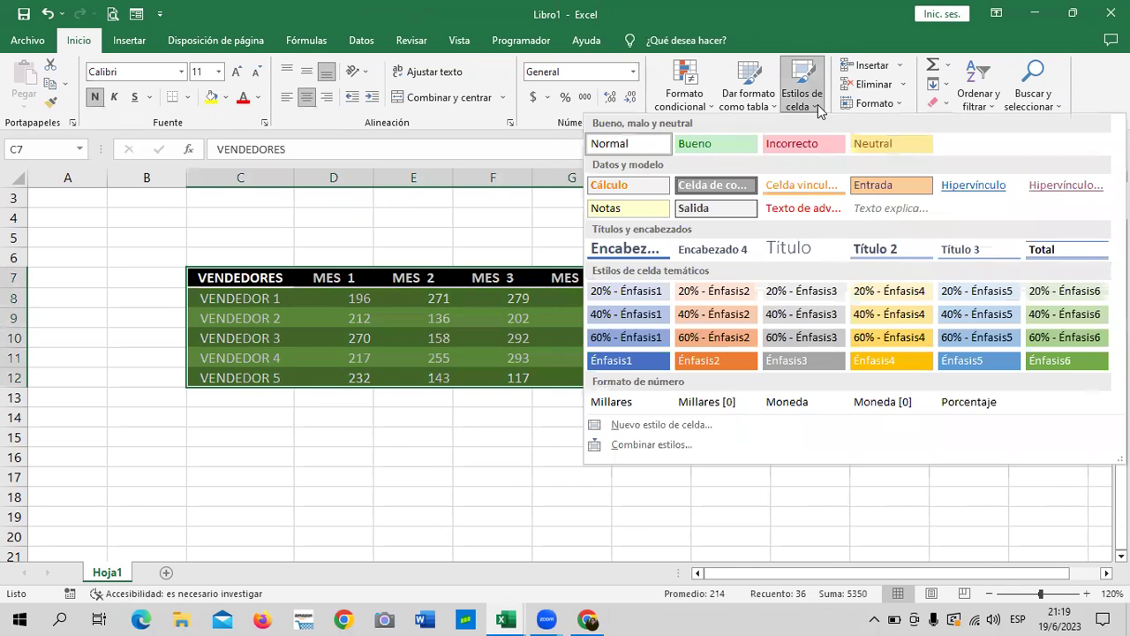
click(646, 144)
click(830, 416)
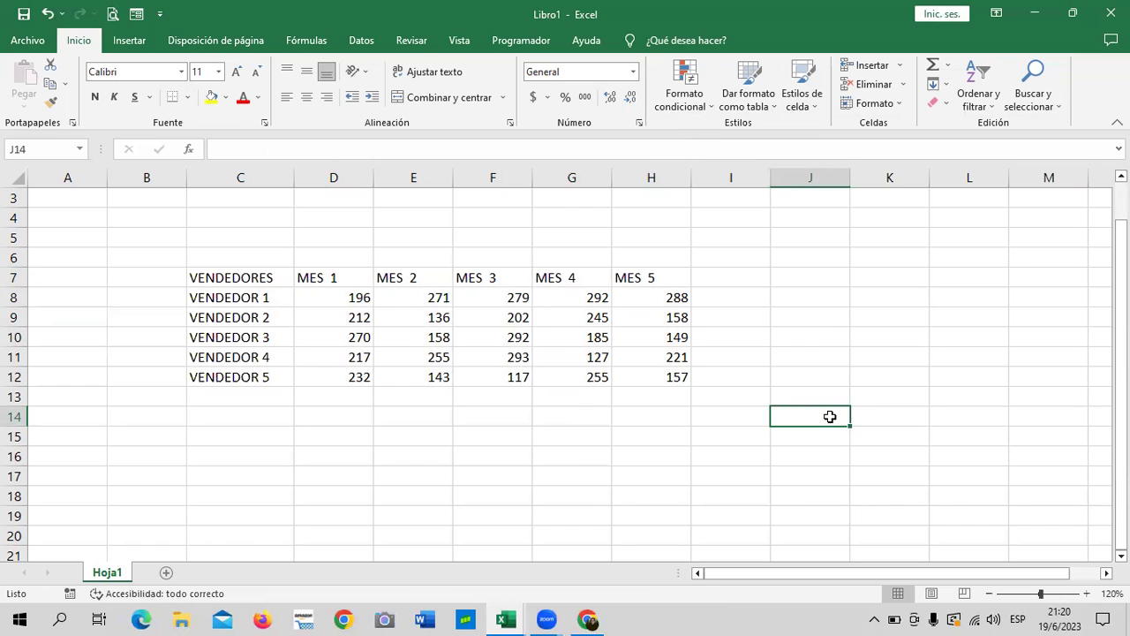
click(786, 297)
click(530, 336)
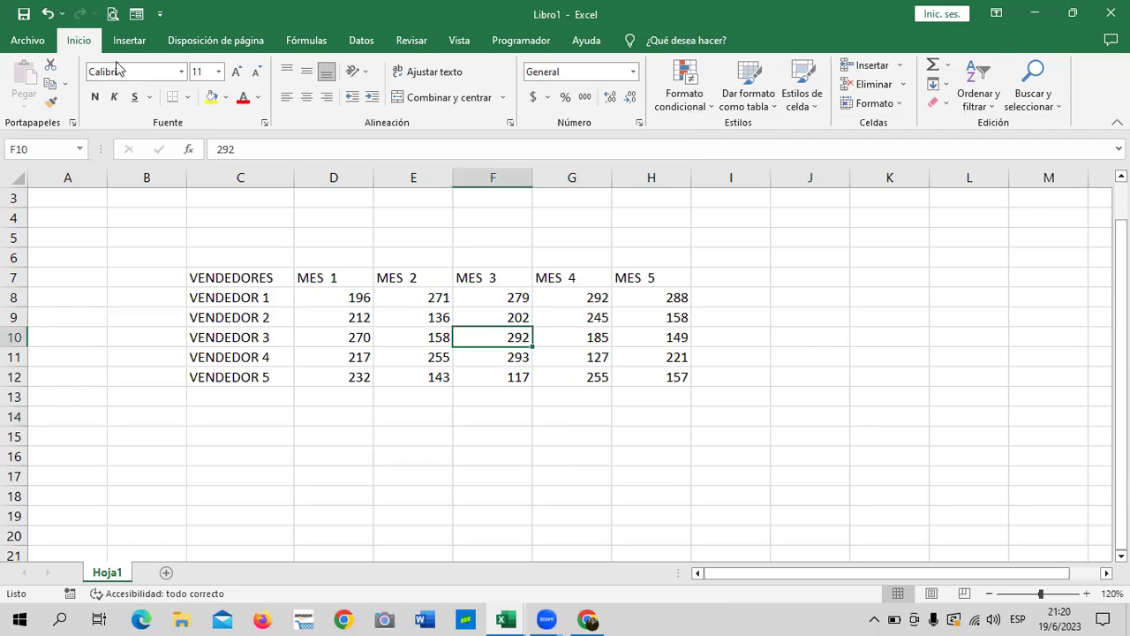
- Create table Tabla3 from $C$7:$H$12 with a blue banded style and hide its filter buttons
click(141, 43)
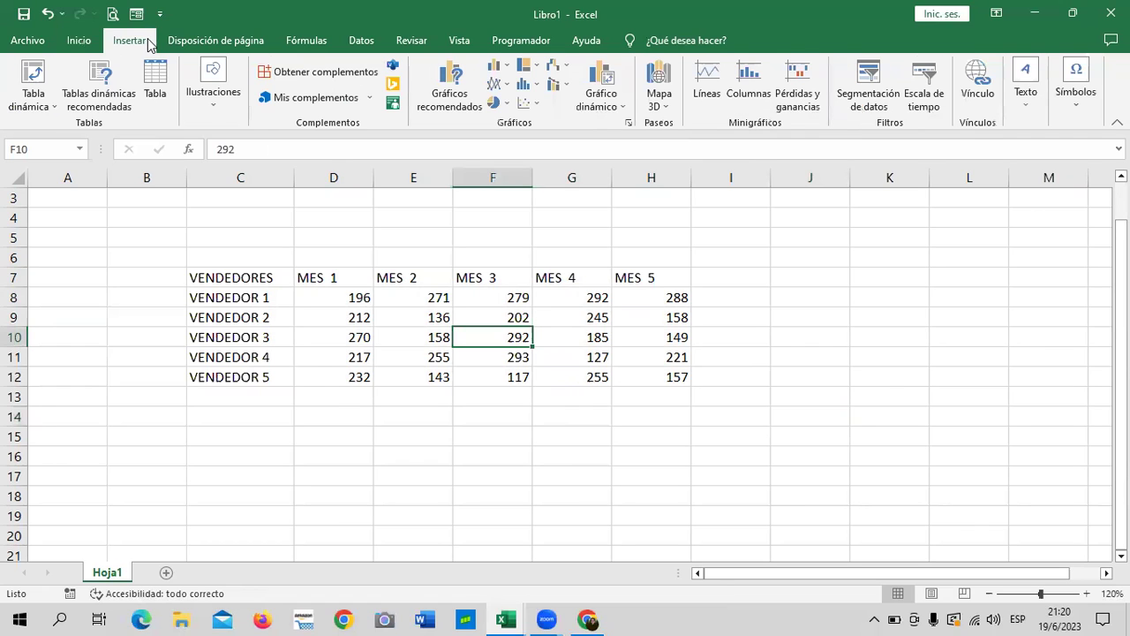
click(155, 89)
click(790, 345)
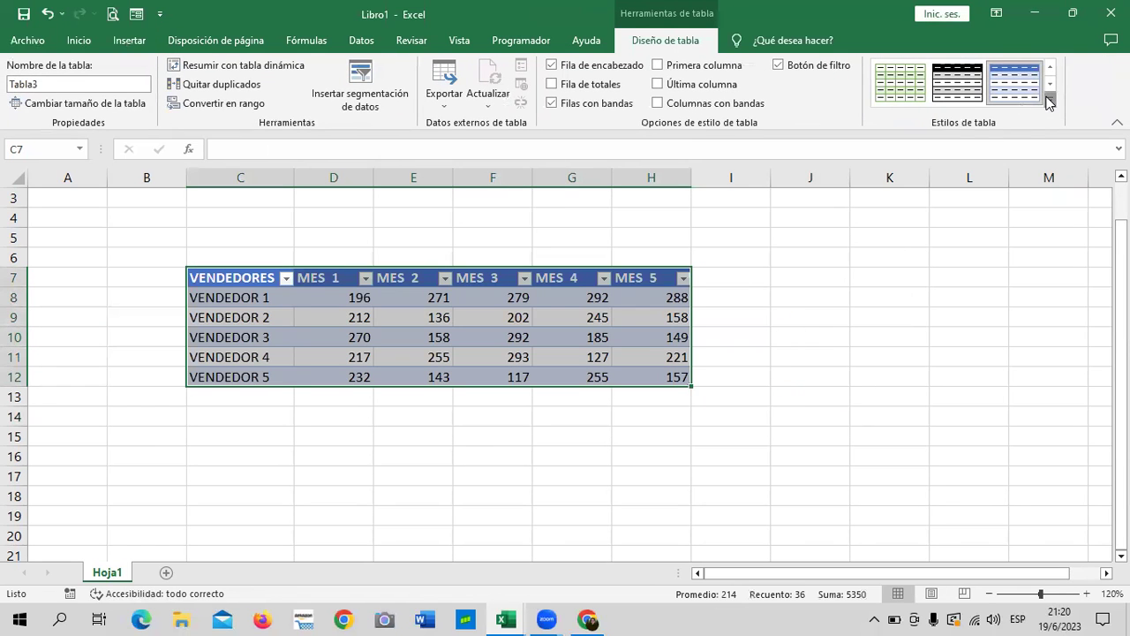
click(1050, 99)
click(587, 468)
click(802, 415)
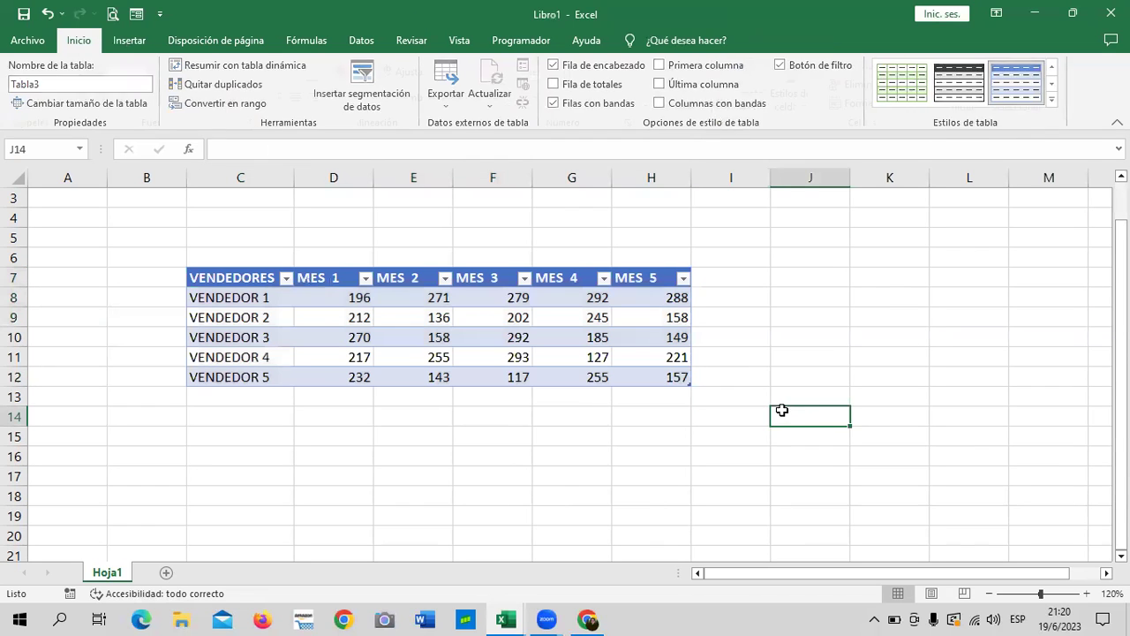
click(500, 333)
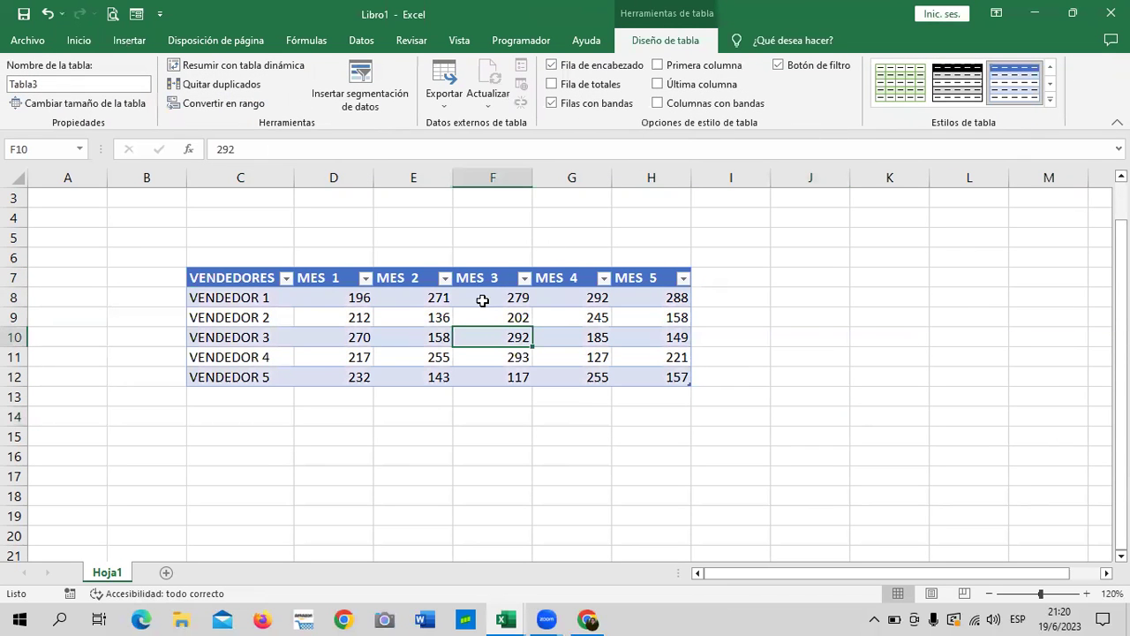
click(778, 67)
- Leave the table's filter buttons switched off
click(779, 68)
click(779, 67)
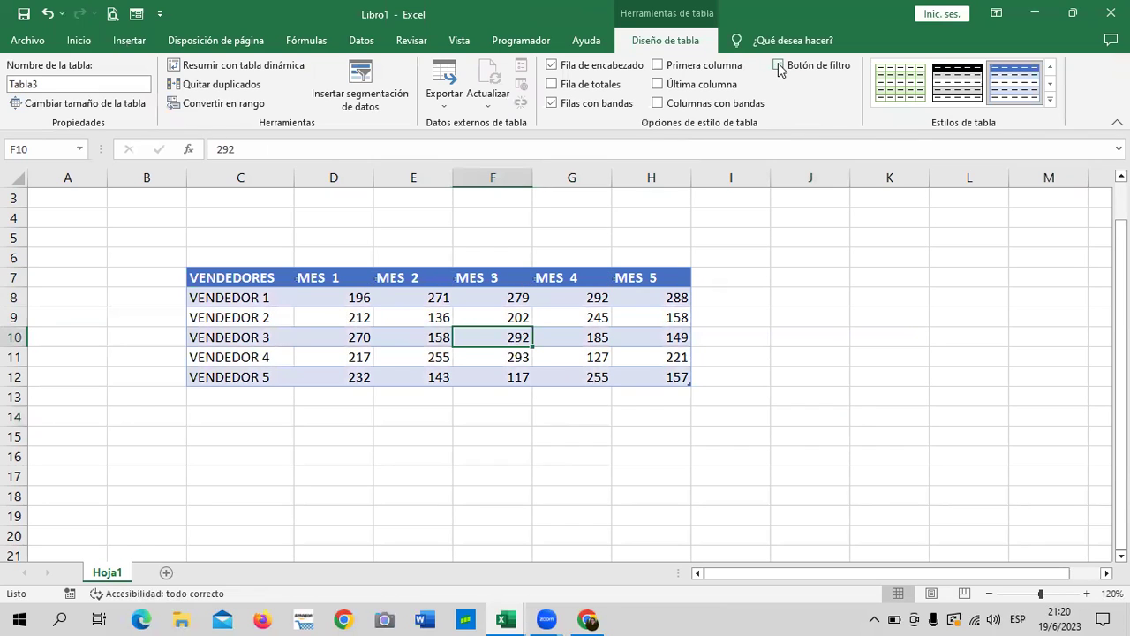
click(778, 66)
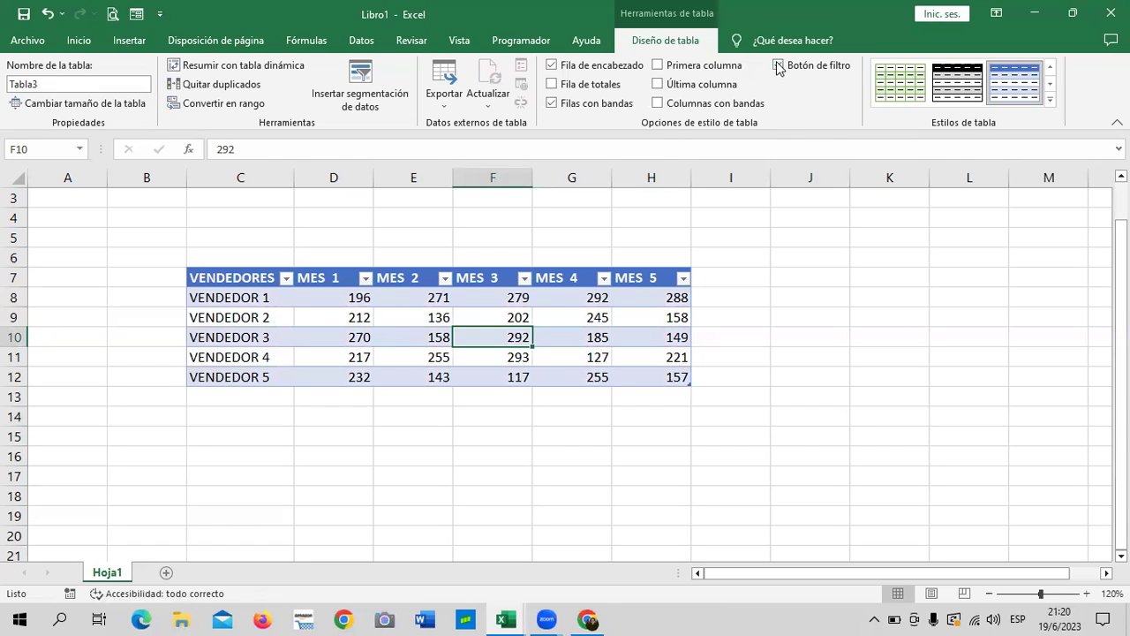
click(778, 66)
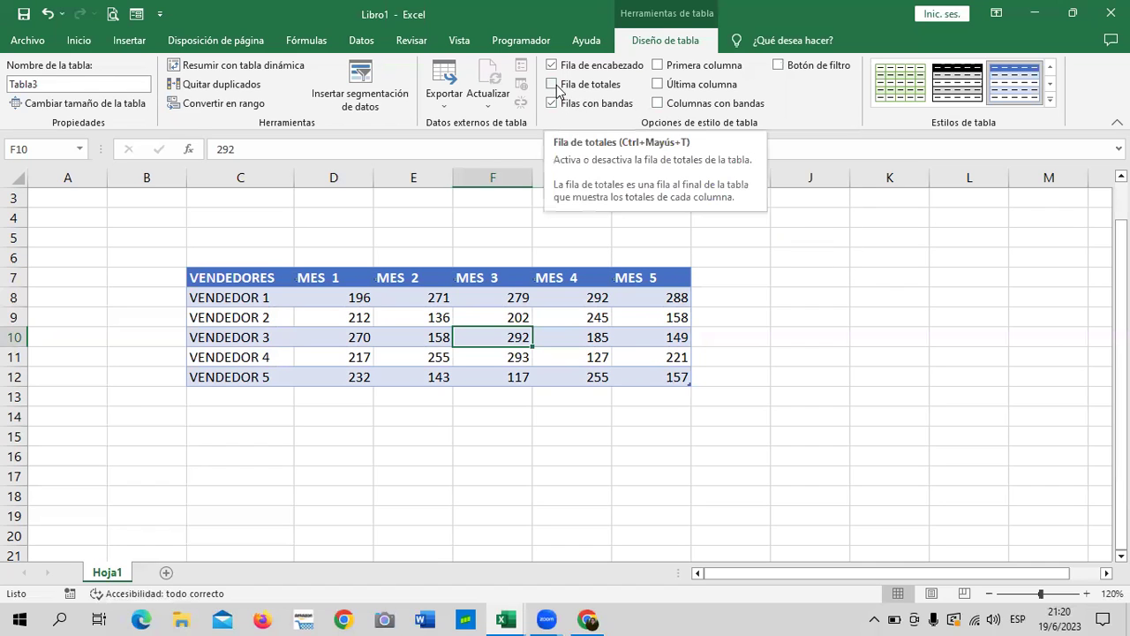
- Bold the first column of VENDEDOR names and the last column of MES 5 figures
click(658, 65)
click(658, 65)
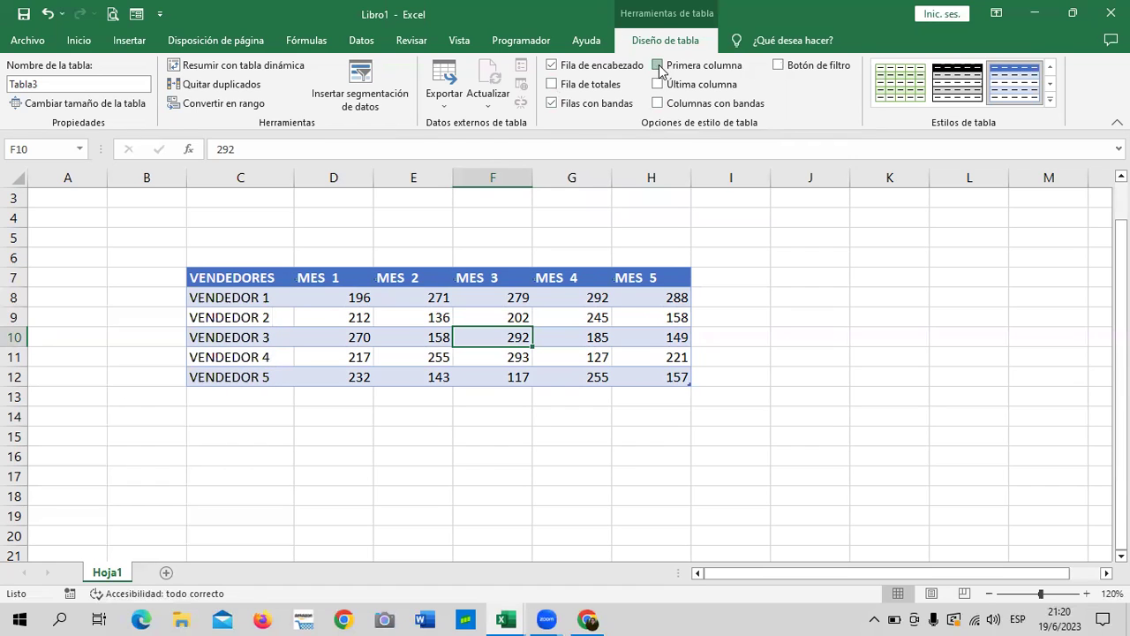
click(658, 66)
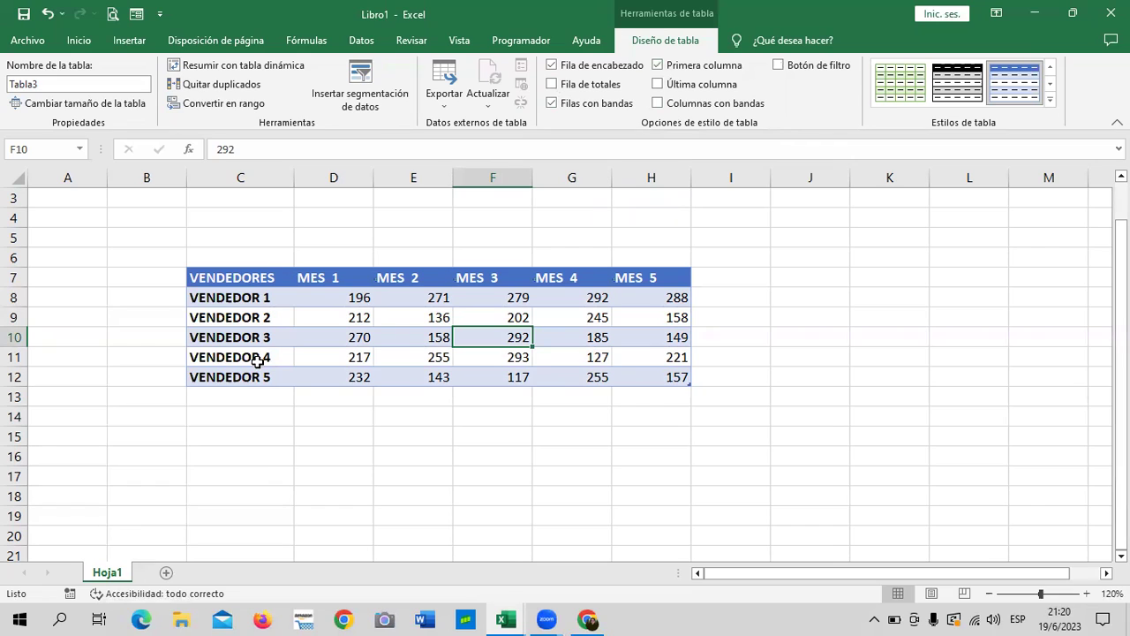
click(658, 65)
click(658, 65)
click(658, 84)
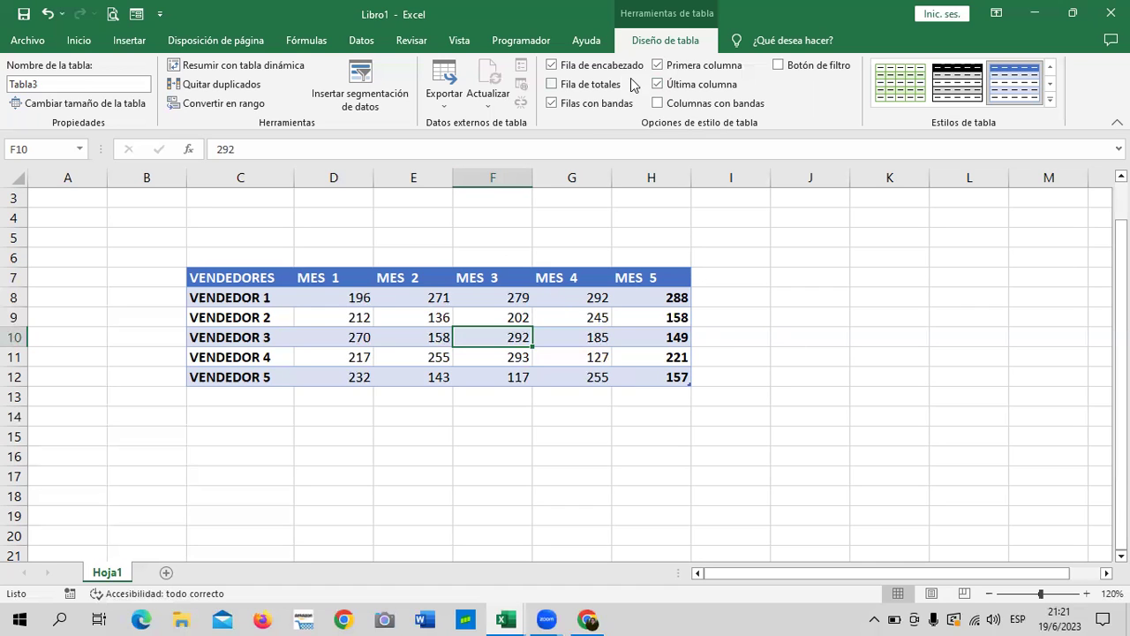
- Turn off last-column emphasis and try banded columns on the table
click(657, 85)
click(657, 85)
click(657, 85)
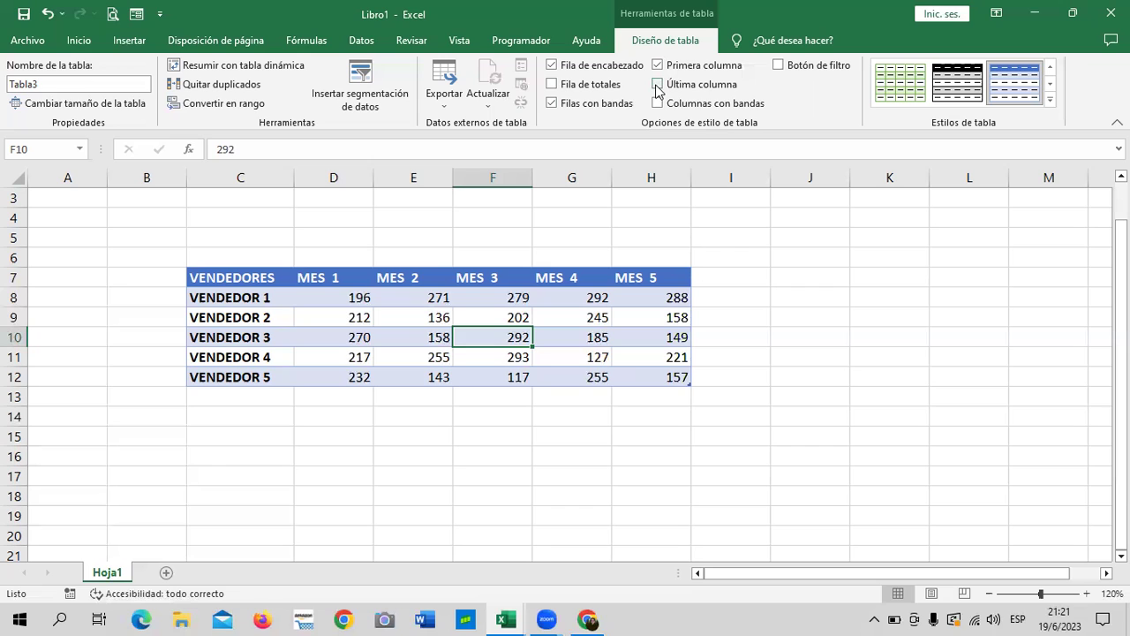
click(657, 104)
click(656, 105)
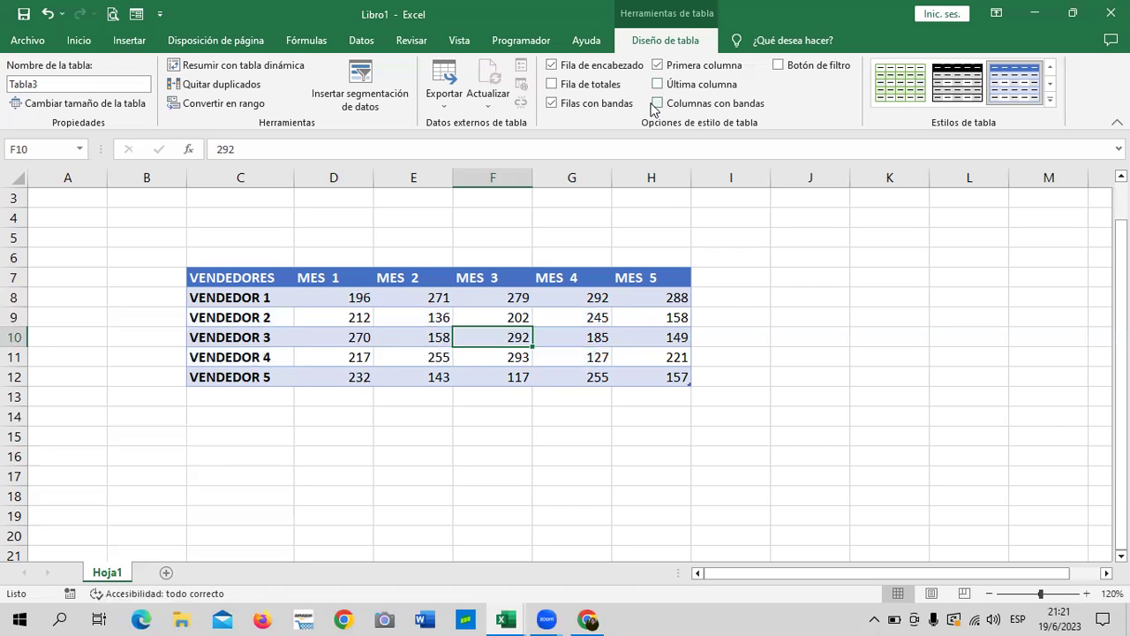
click(655, 106)
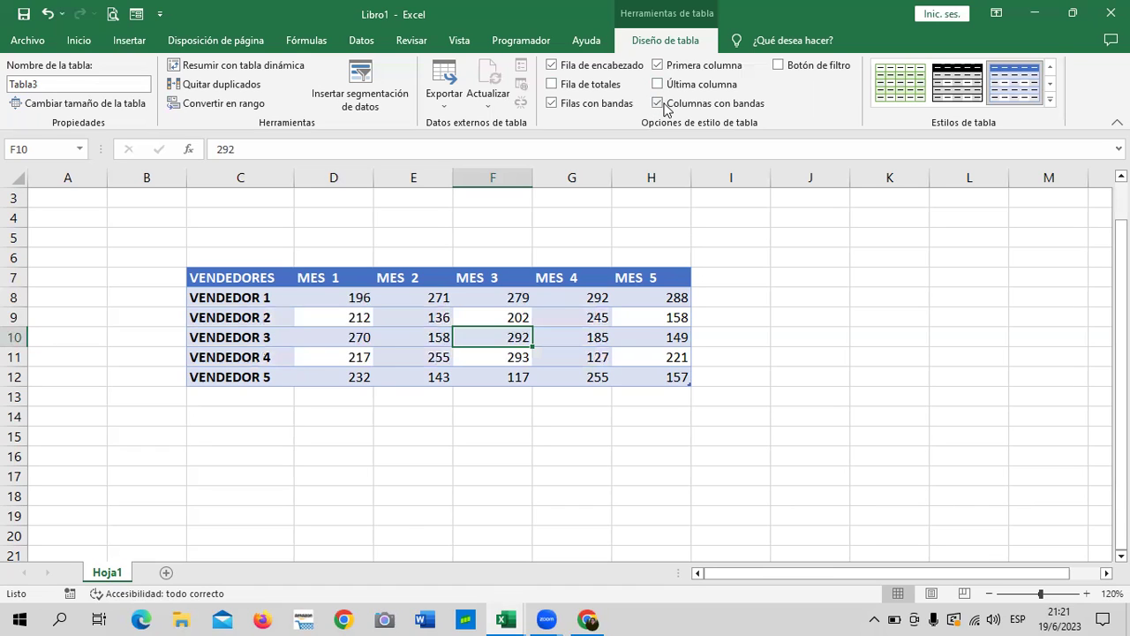
- Leave column banding off and add a Total row showing 973 for MES 5
click(657, 104)
click(658, 105)
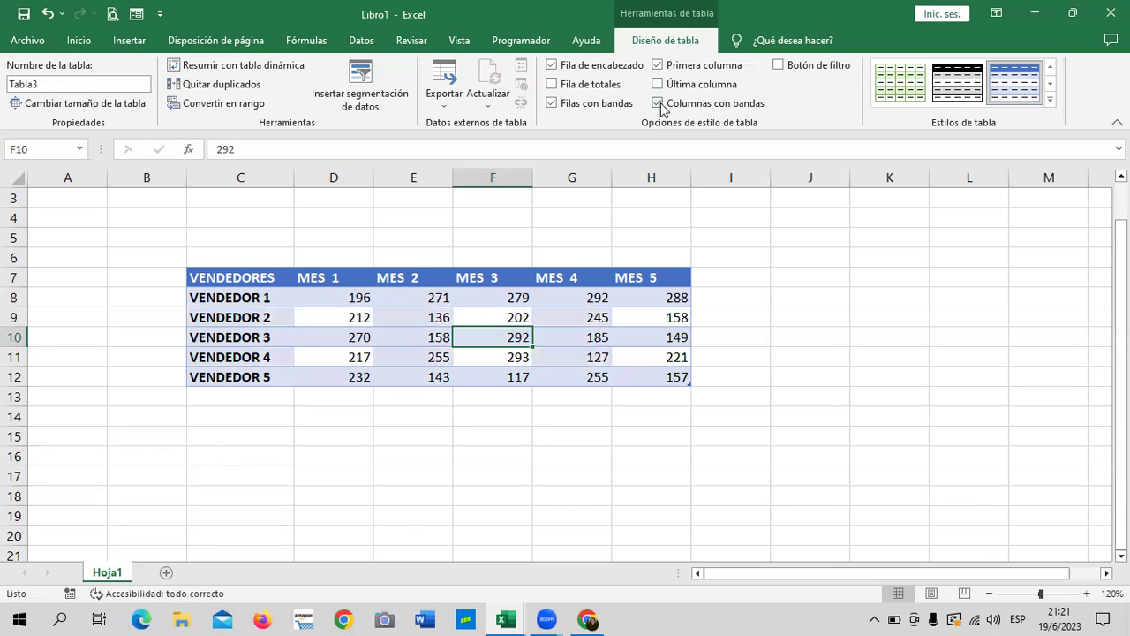
click(661, 106)
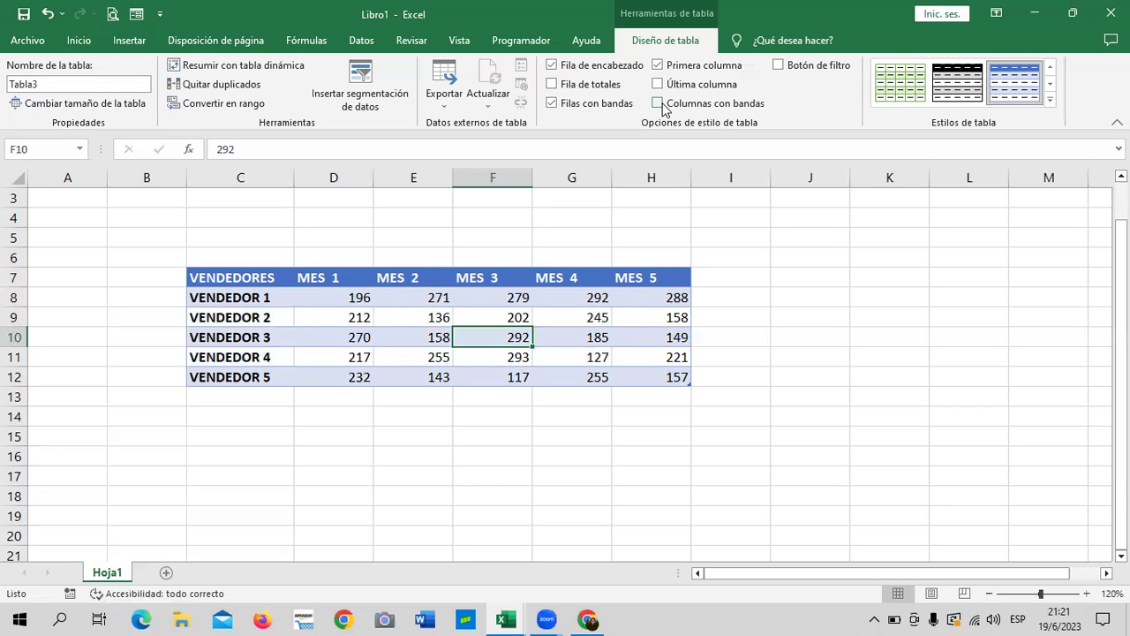
click(660, 104)
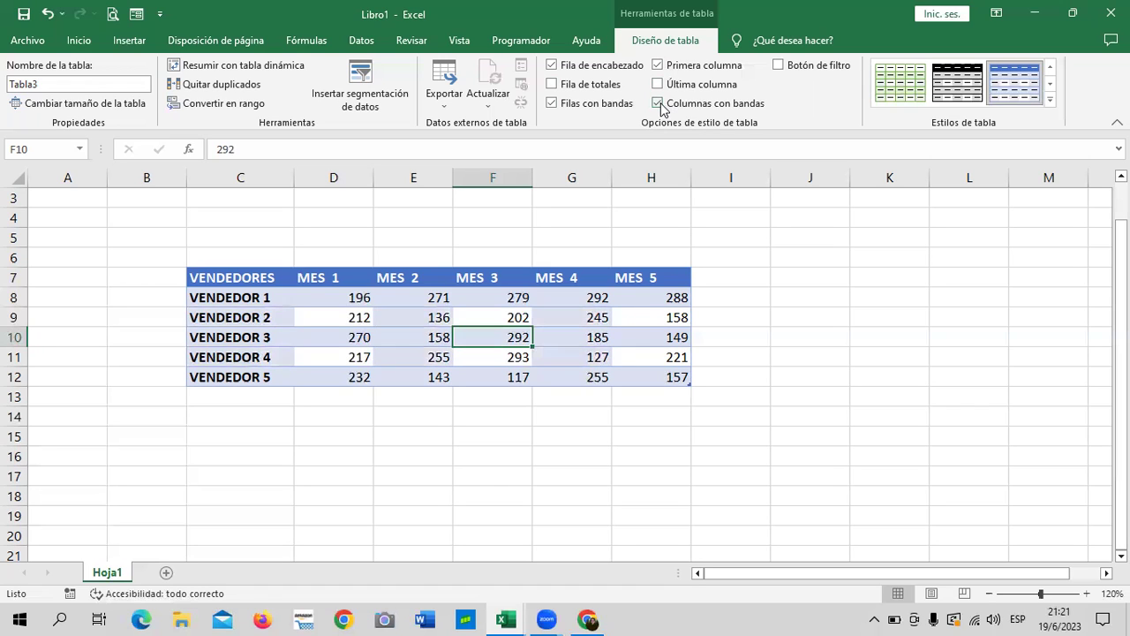
click(662, 107)
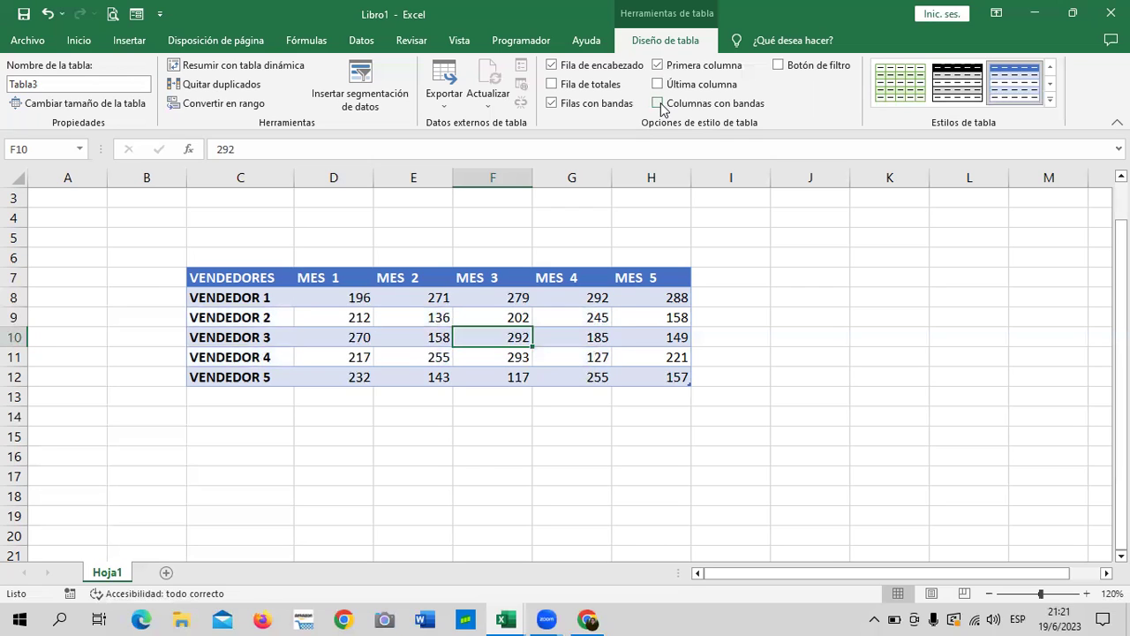
click(557, 85)
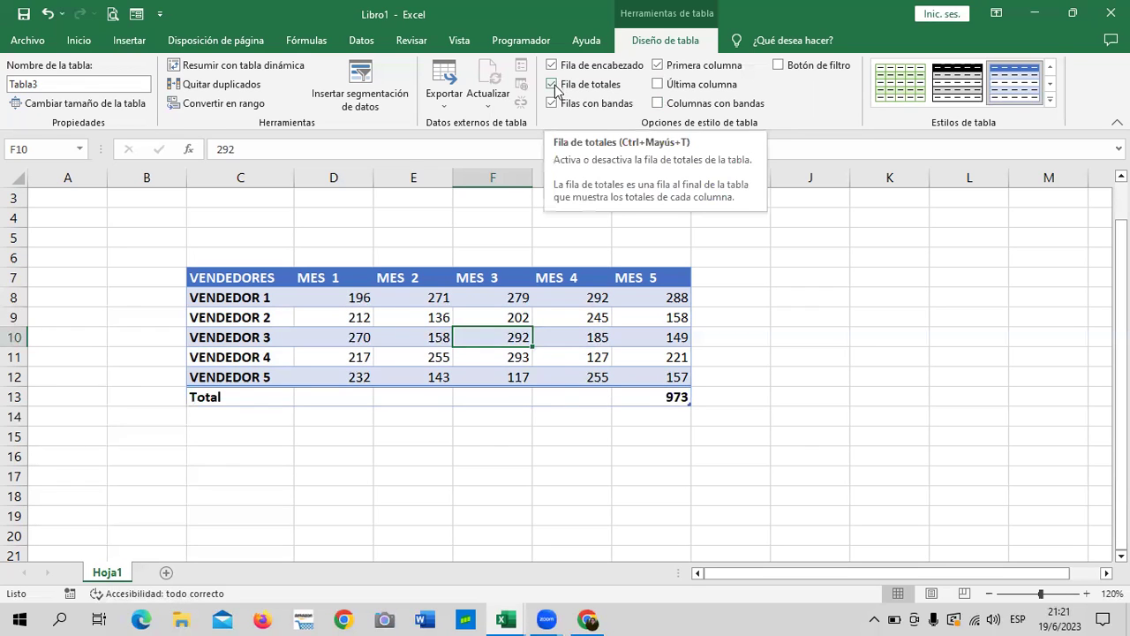
click(667, 398)
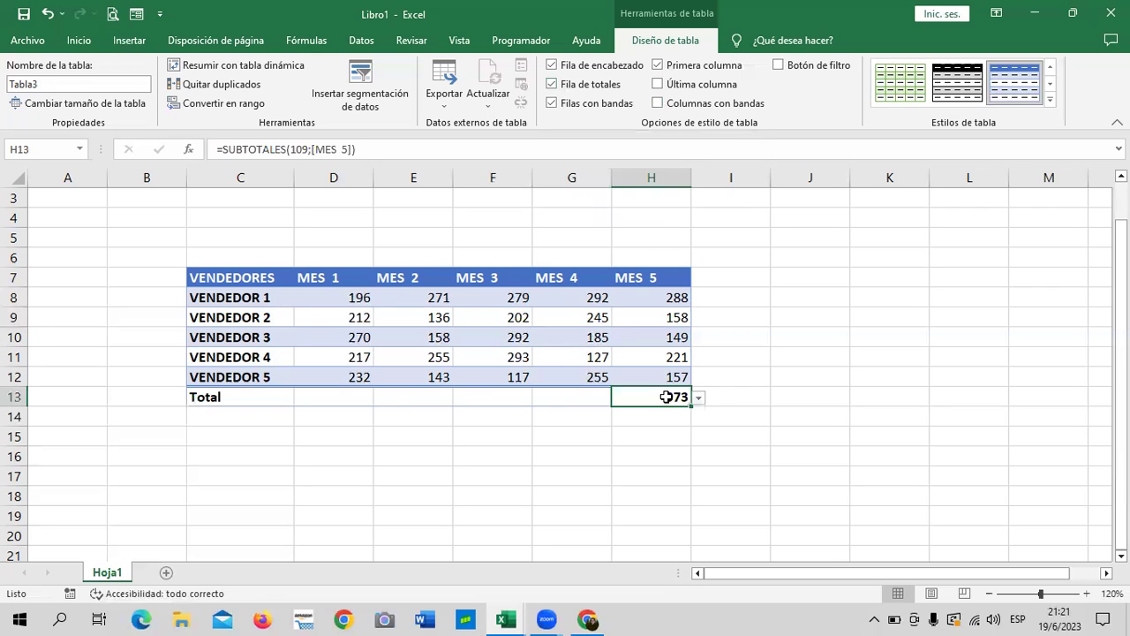
click(585, 397)
click(502, 398)
click(424, 398)
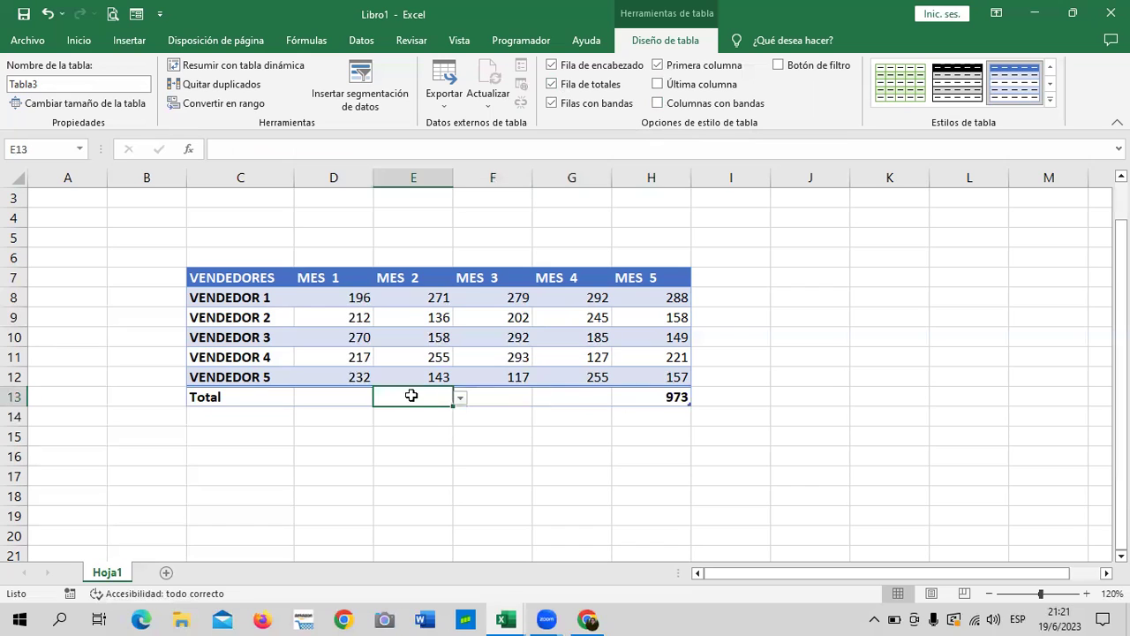
click(349, 397)
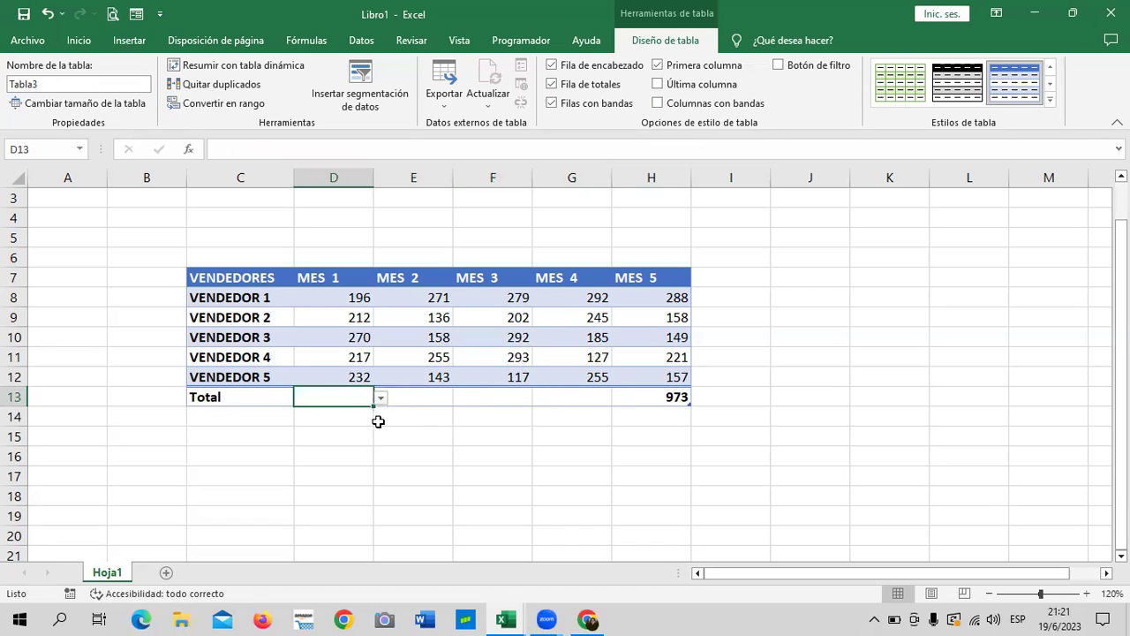
click(420, 390)
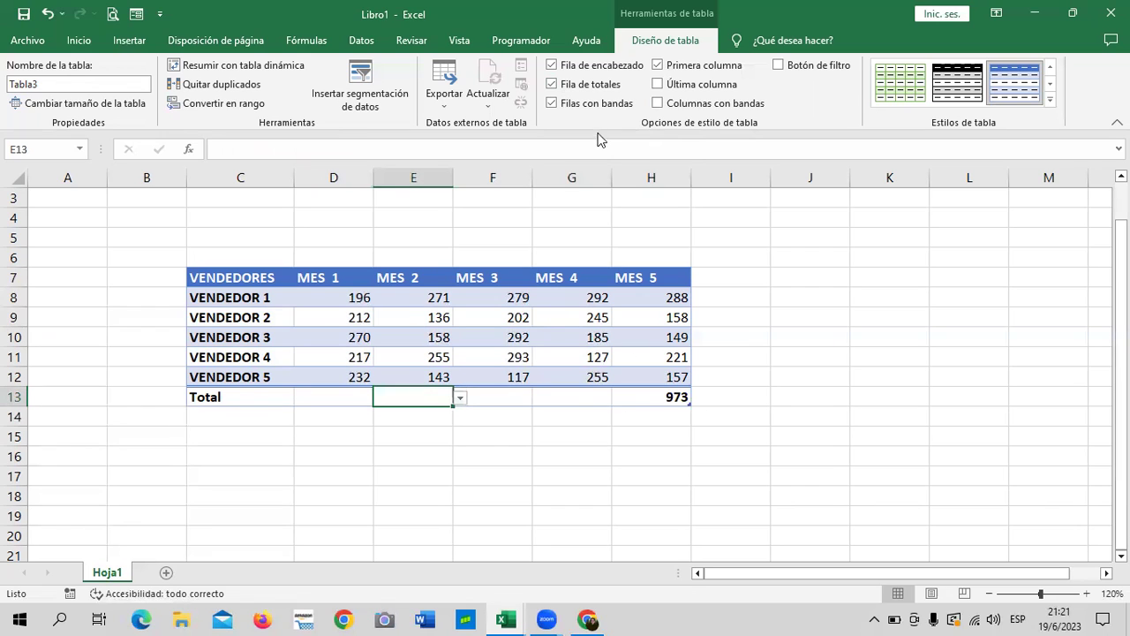
click(571, 395)
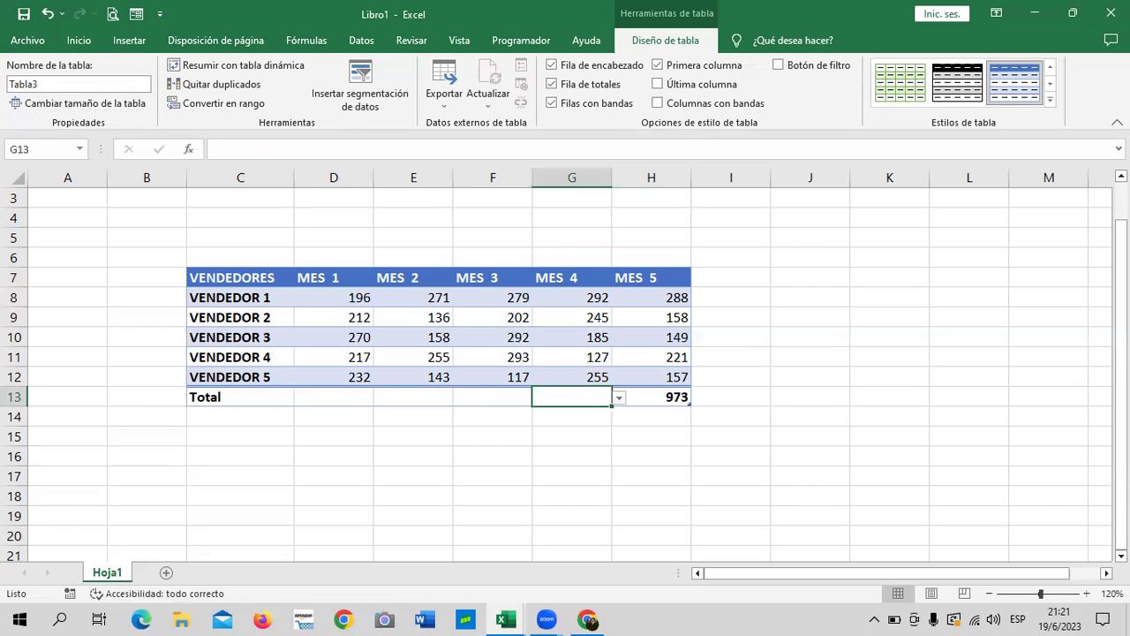
click(322, 393)
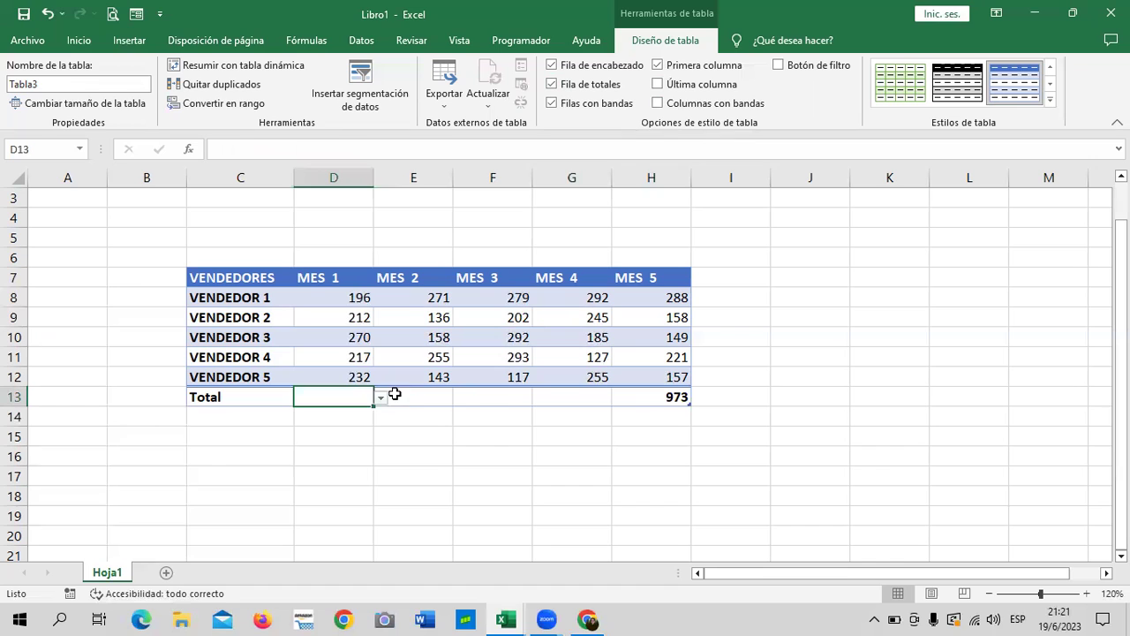
click(415, 399)
click(507, 398)
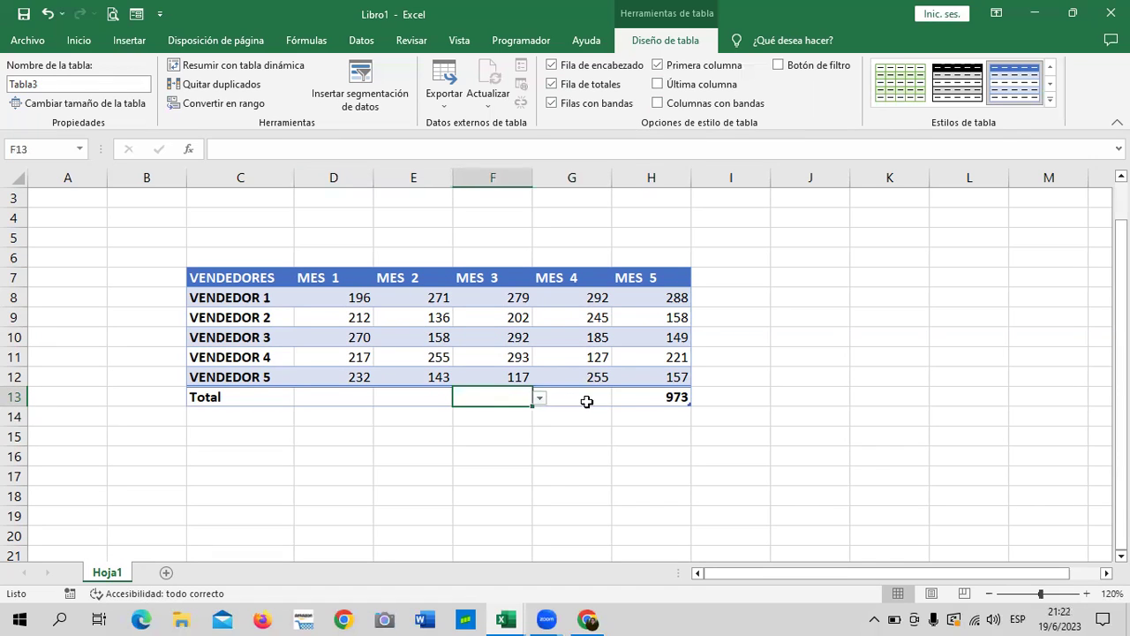
click(588, 398)
click(651, 398)
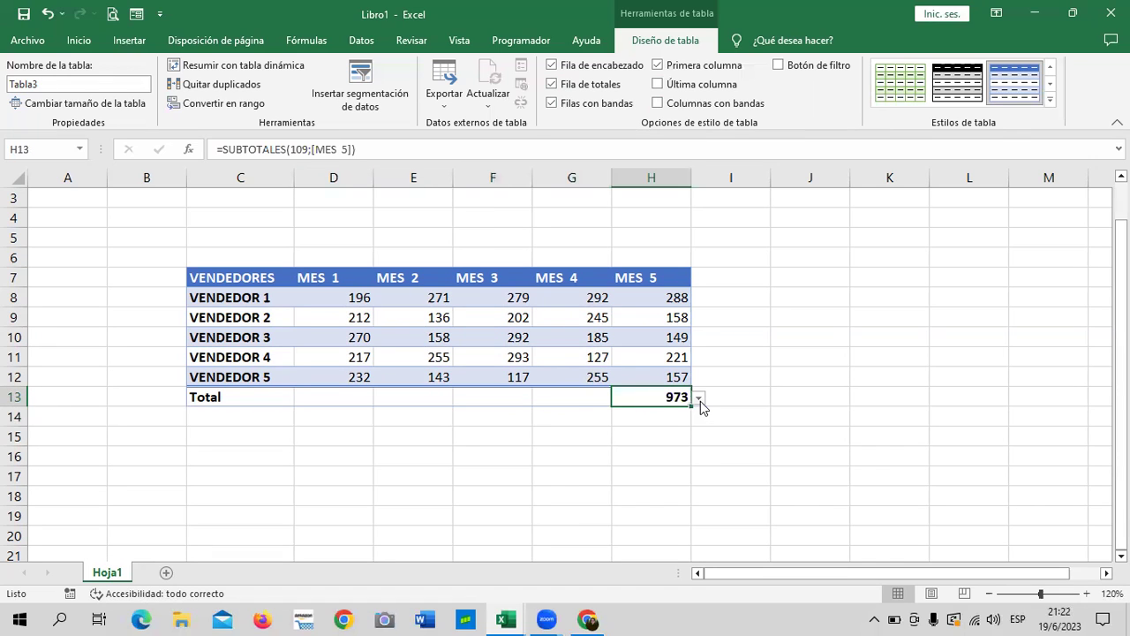
click(699, 400)
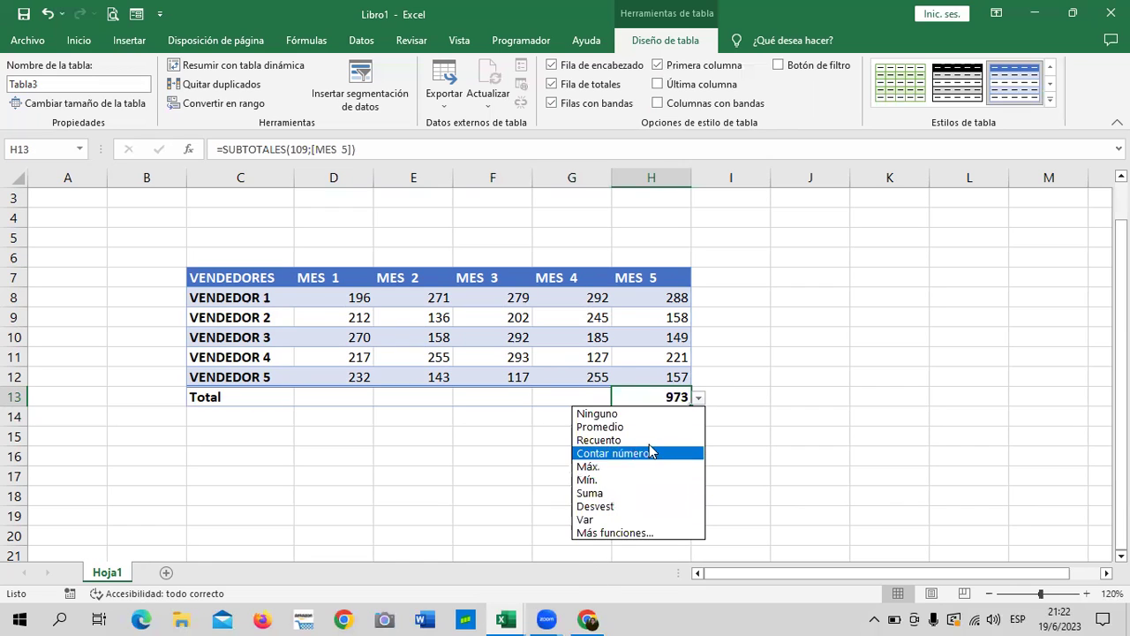
click(782, 386)
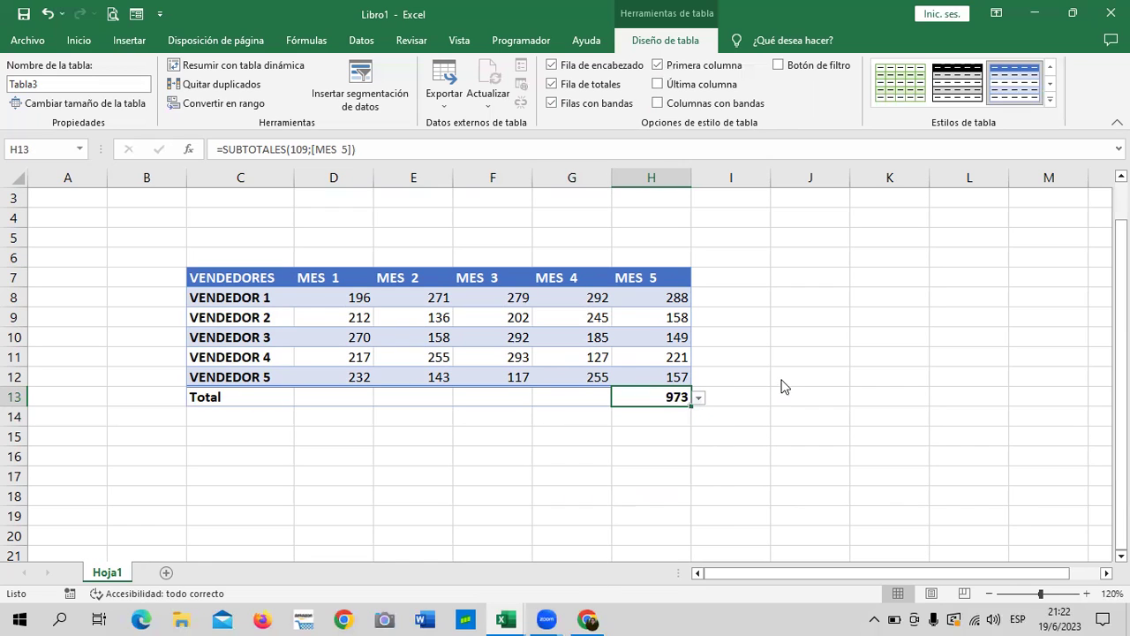
click(698, 398)
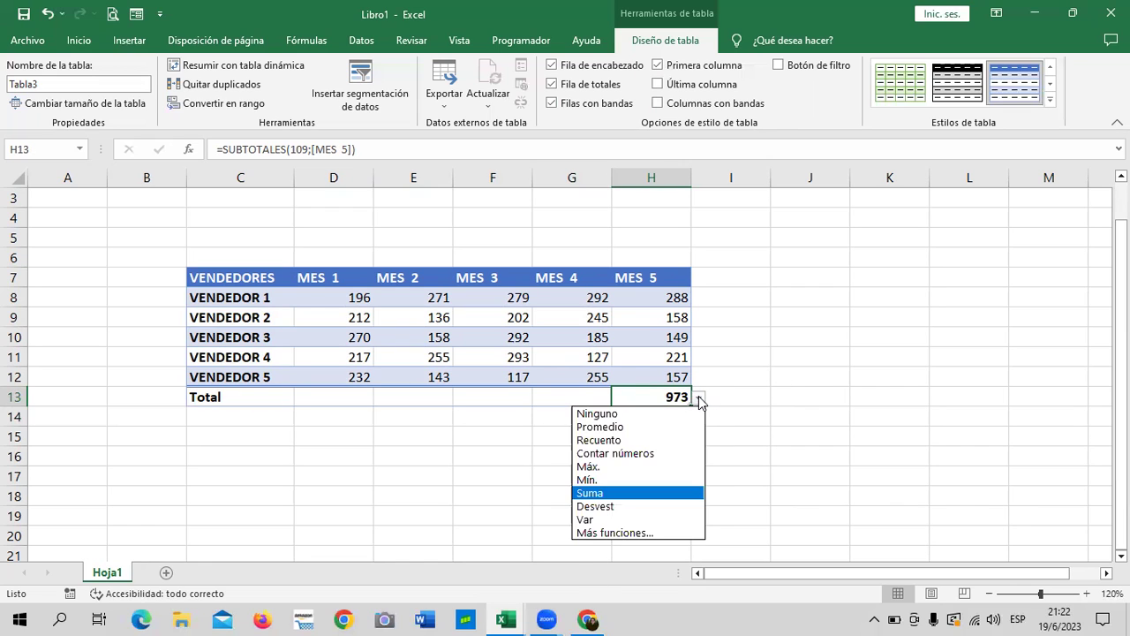
click(589, 492)
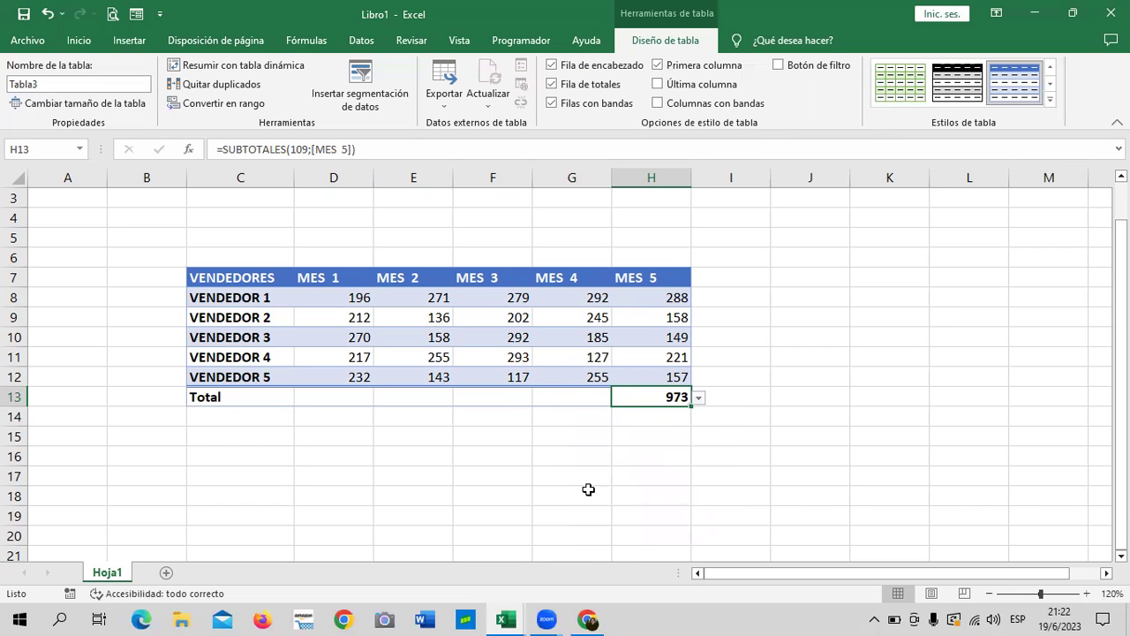
click(564, 393)
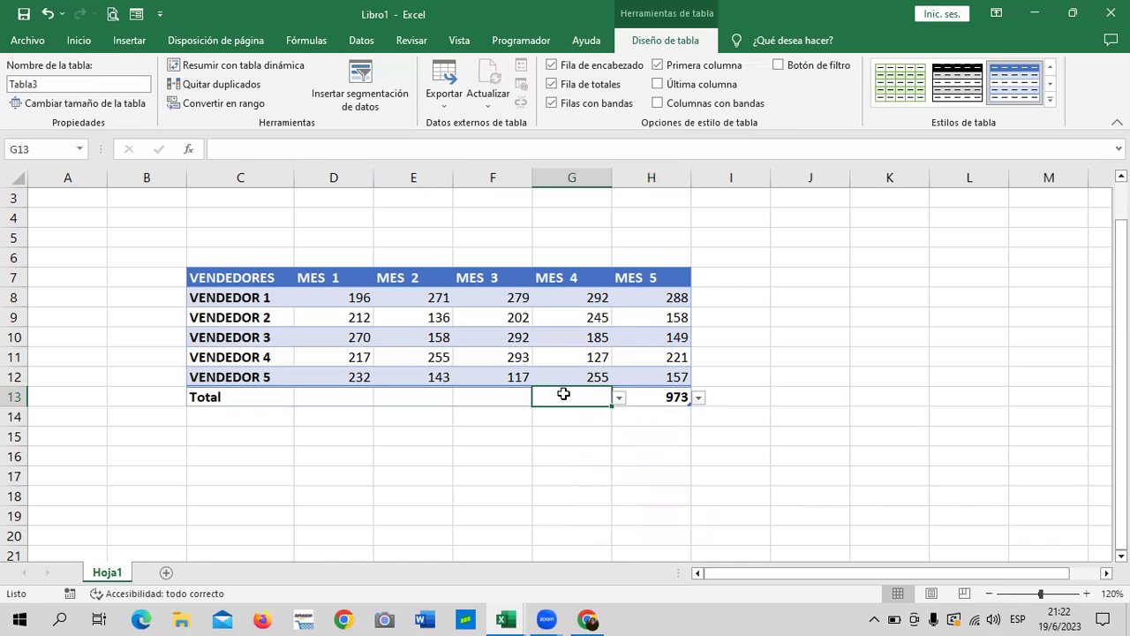
click(397, 399)
click(355, 404)
click(438, 398)
click(481, 396)
click(588, 397)
click(330, 396)
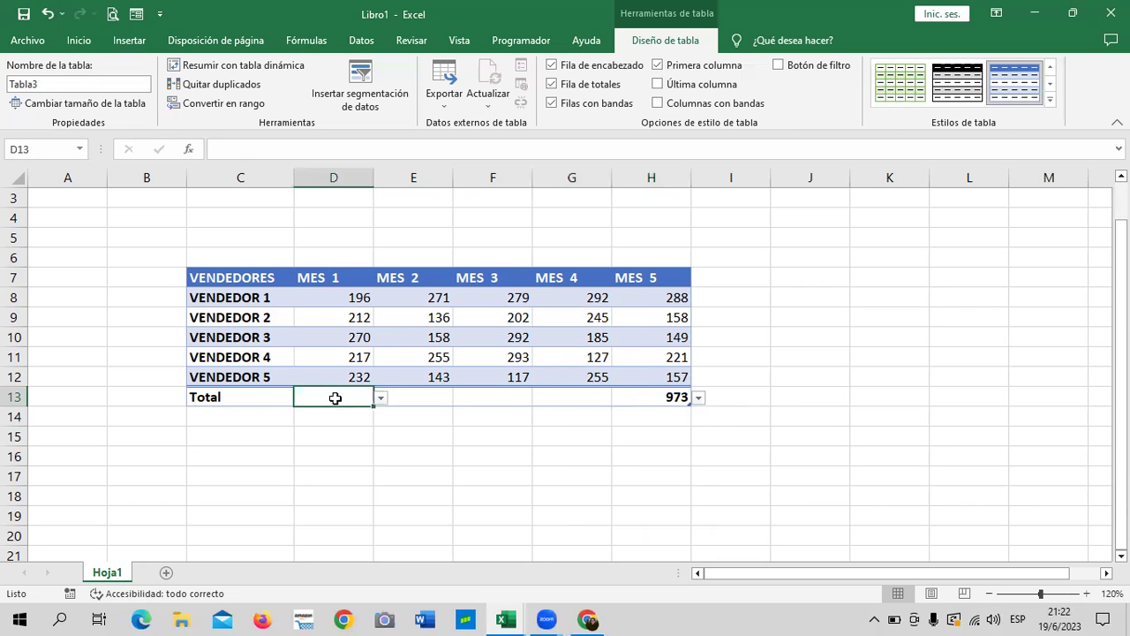
- Set the MES 1 total in D13 to Promedio, showing 225.4
click(382, 398)
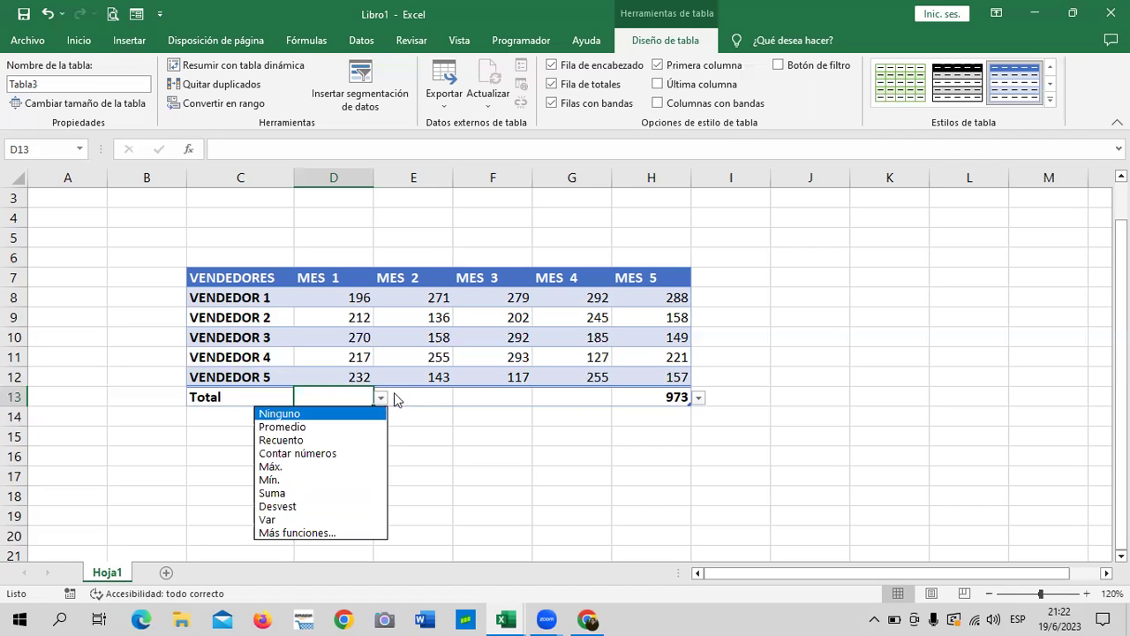
key(Escape)
click(580, 390)
click(487, 389)
click(411, 399)
click(343, 396)
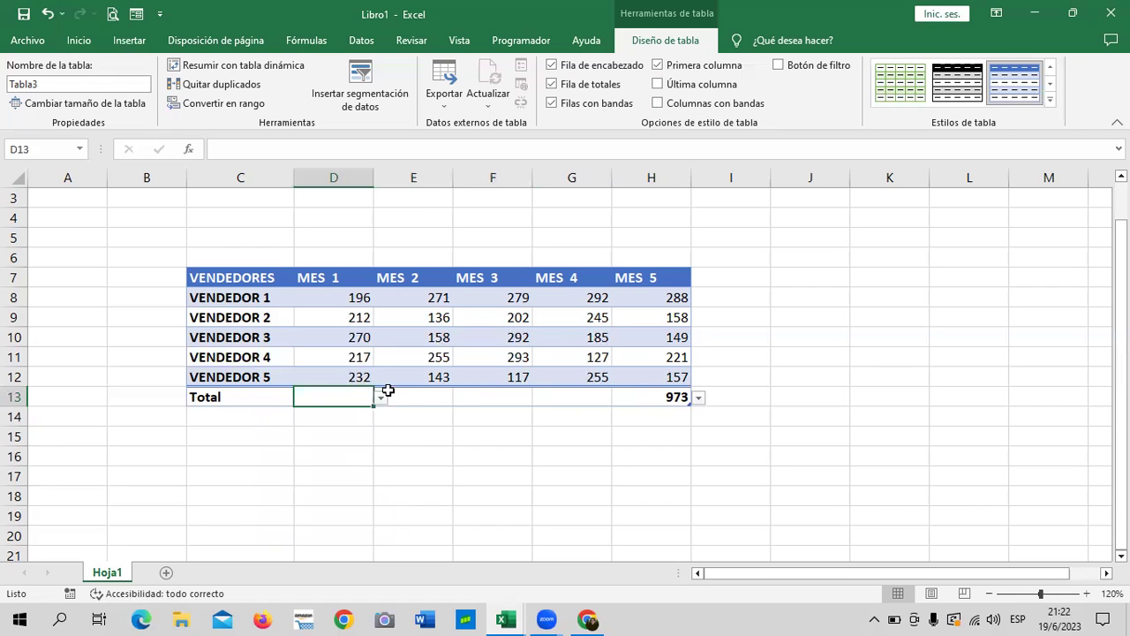
click(380, 398)
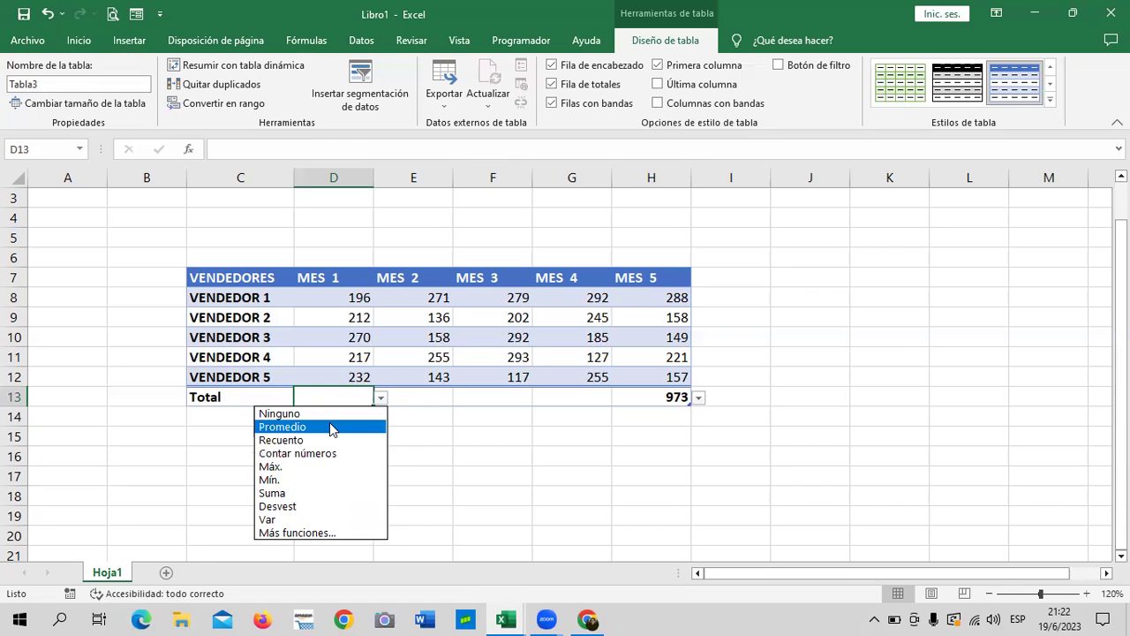
click(331, 425)
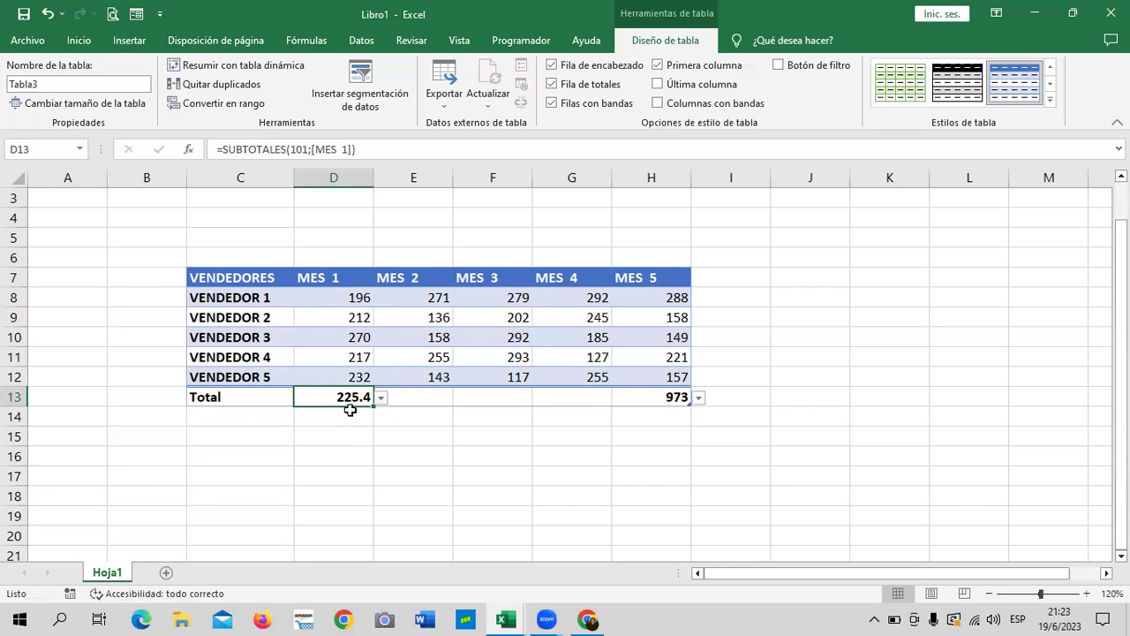
click(460, 436)
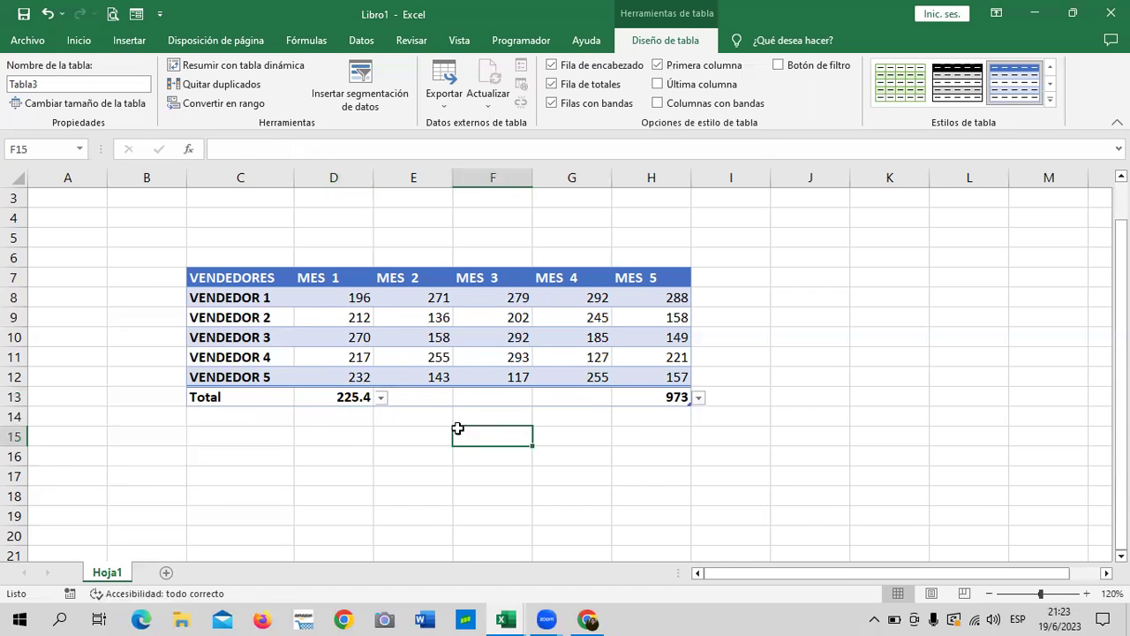
click(338, 395)
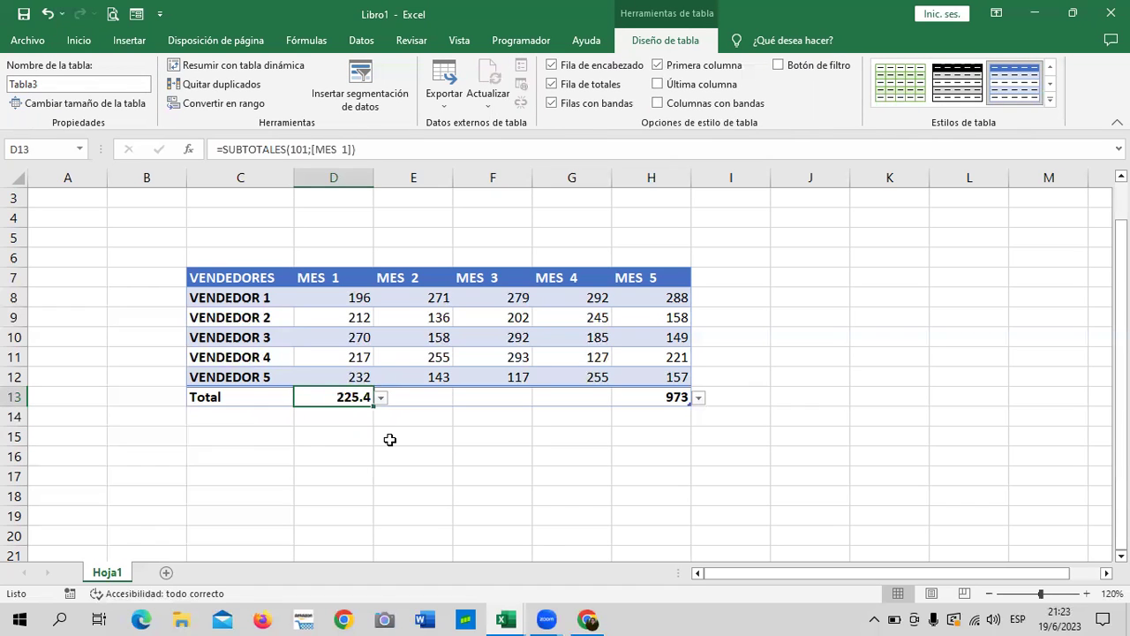
- Set the MES 2 total in E13 to Contar números, showing 5
click(422, 398)
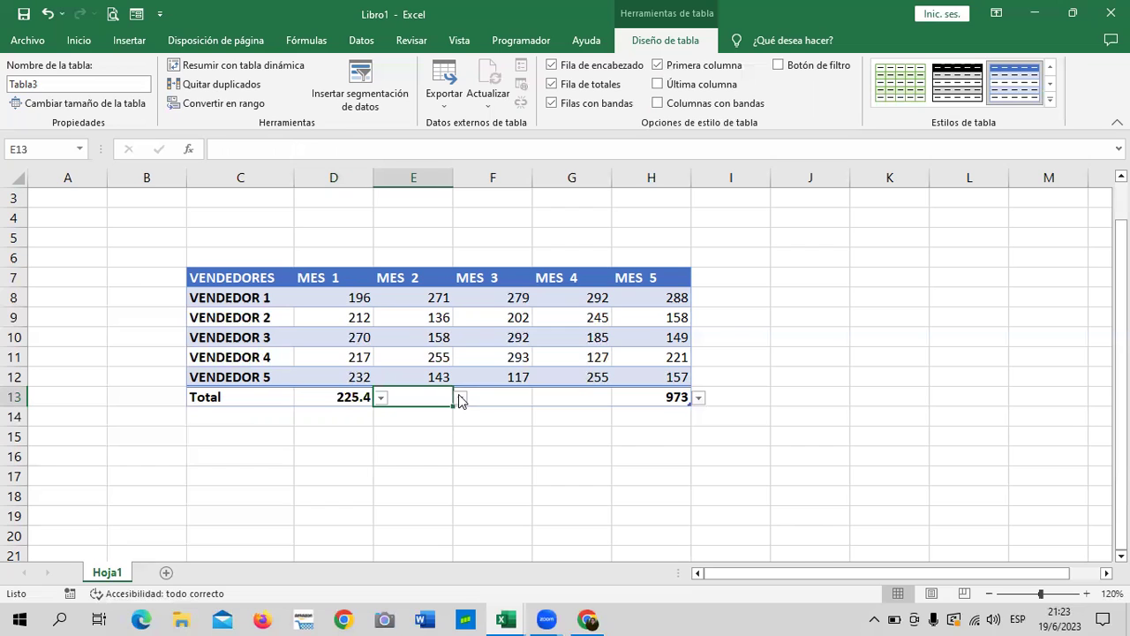
click(460, 398)
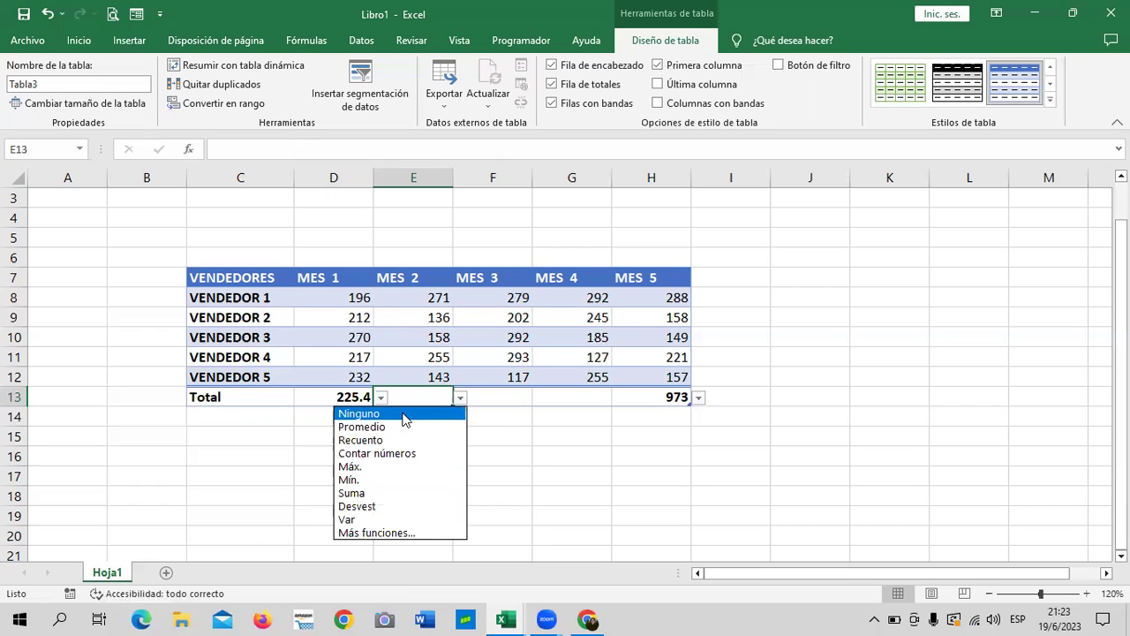
click(406, 419)
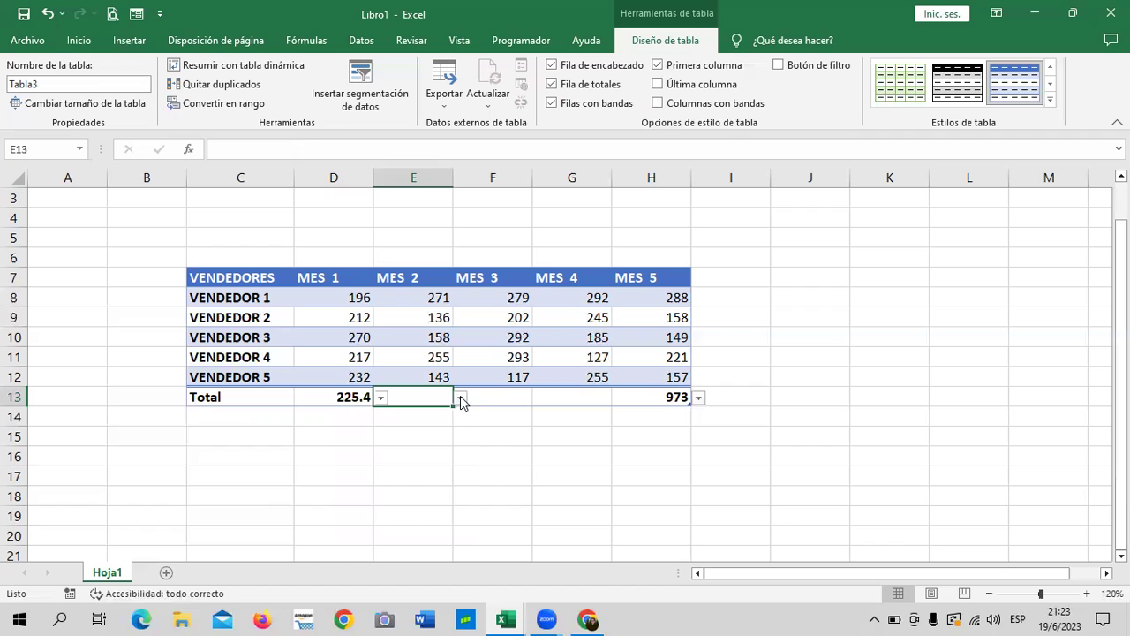
click(460, 397)
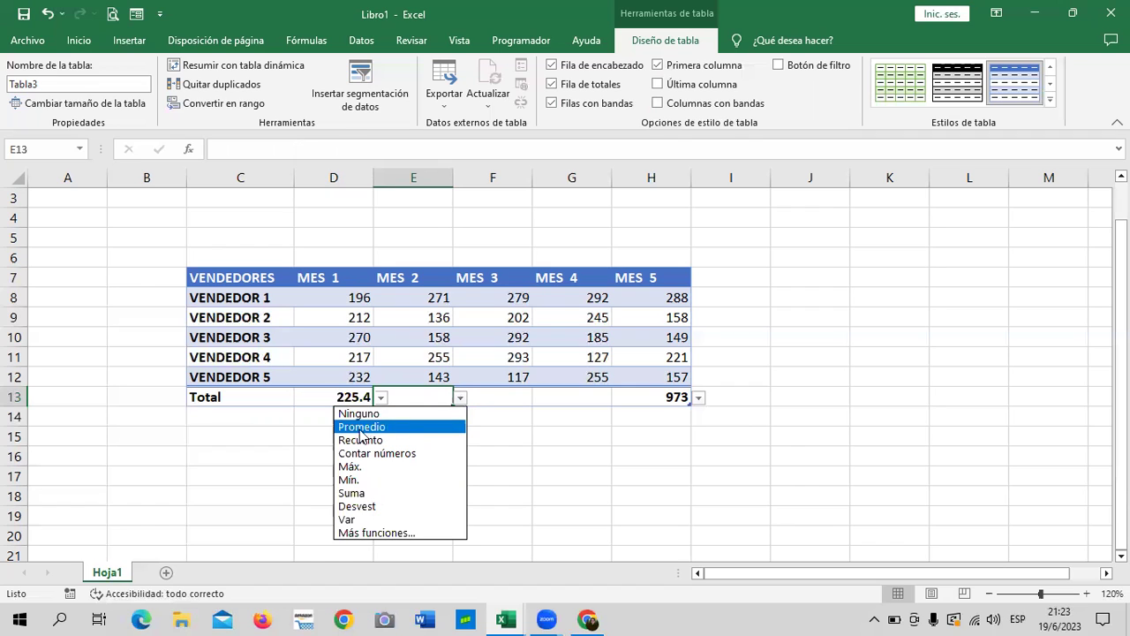
click(385, 452)
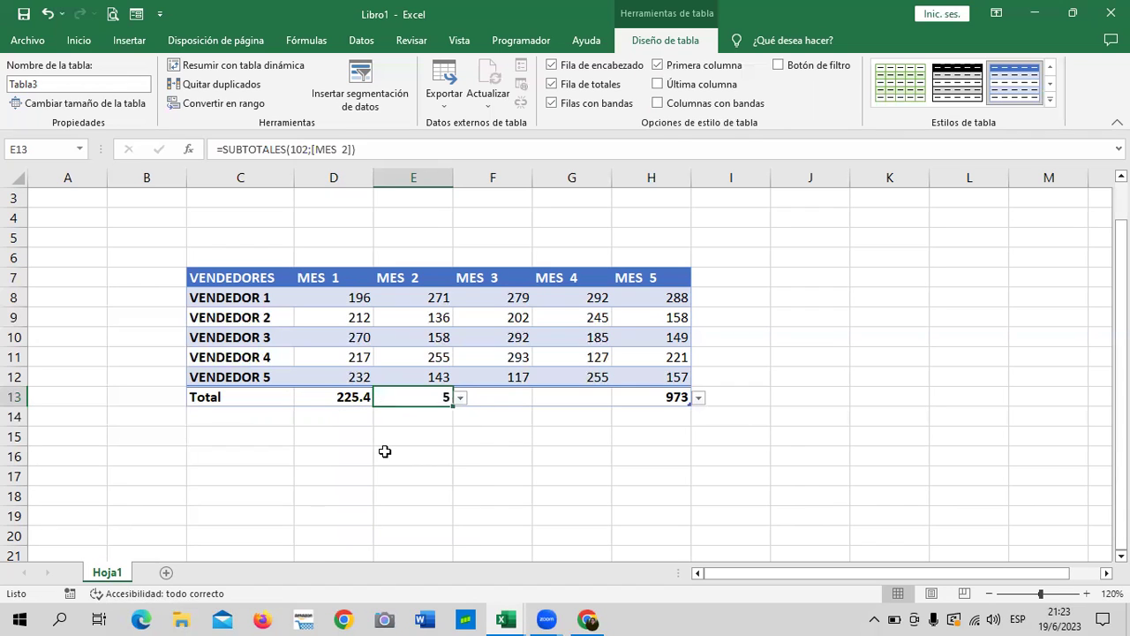
click(545, 472)
click(427, 389)
click(505, 470)
click(414, 392)
click(460, 398)
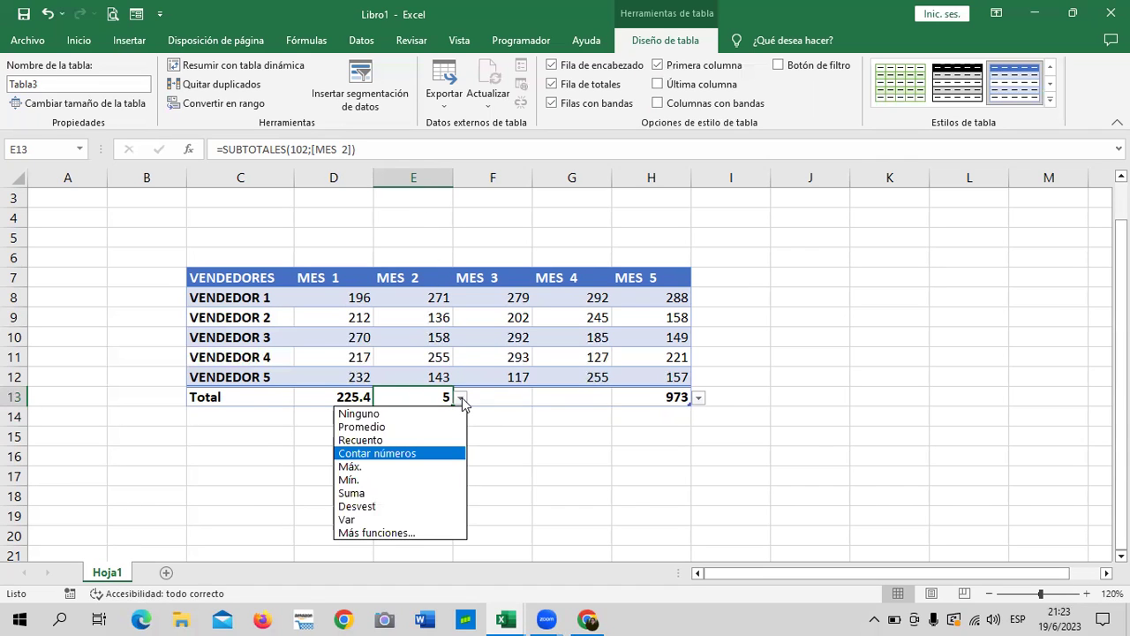
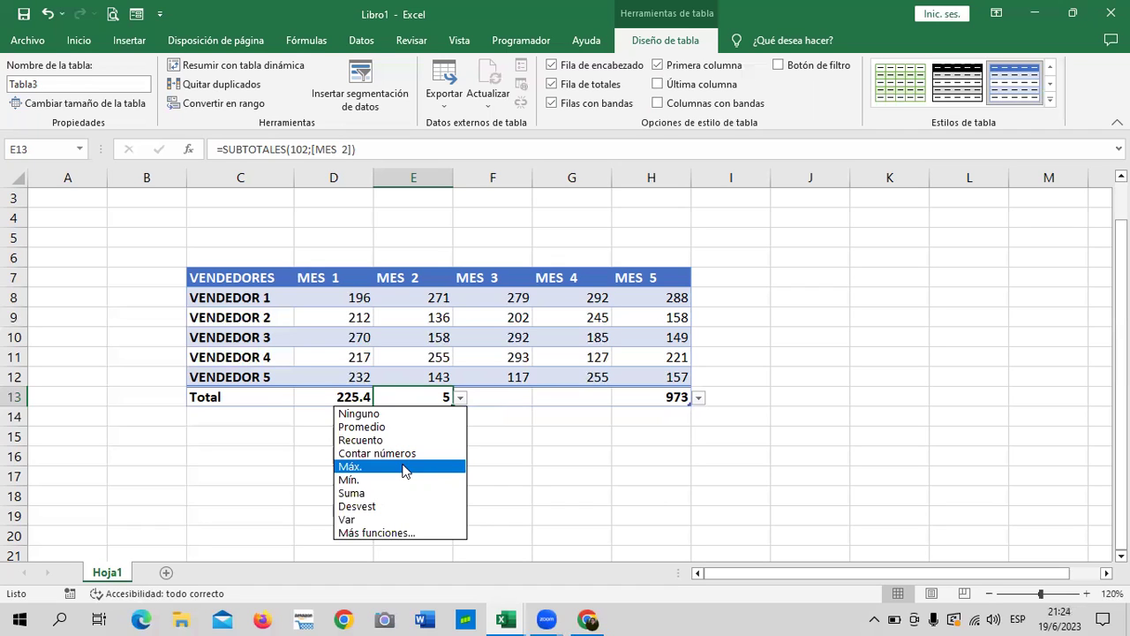
- Set the MES 2 total to Máx., showing 271, and check its formula
click(404, 469)
click(533, 481)
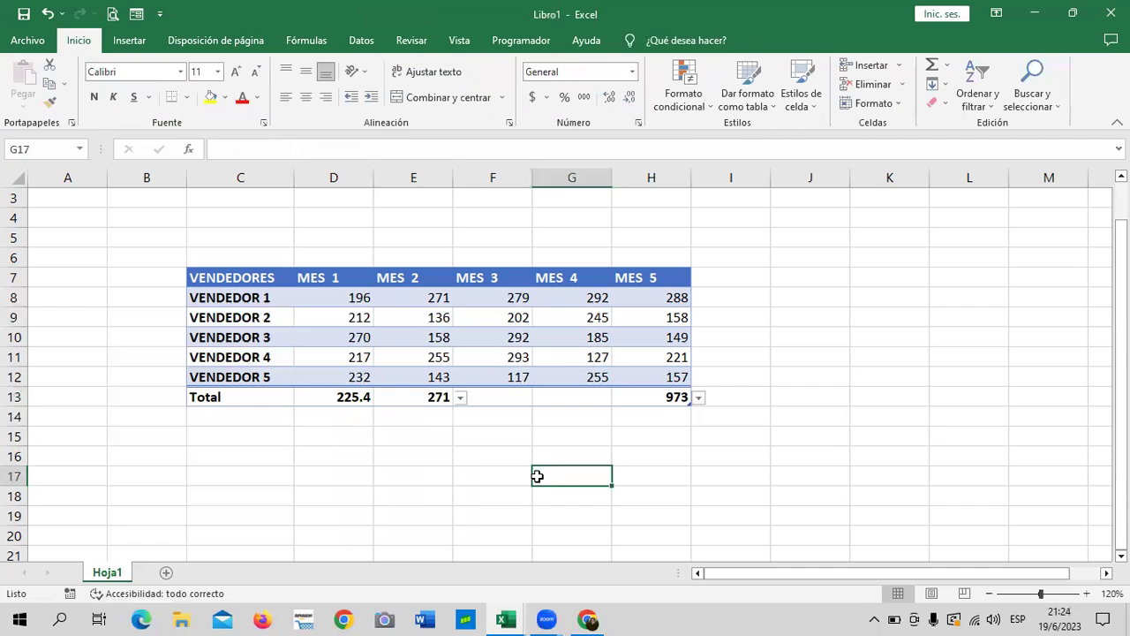
click(418, 408)
click(427, 298)
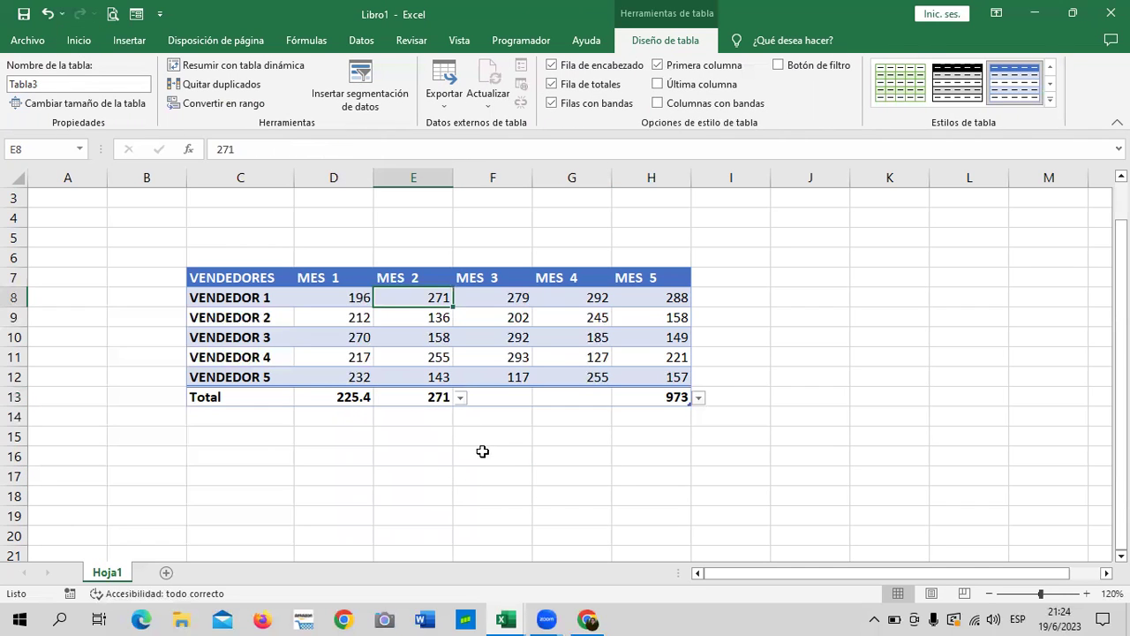
click(416, 399)
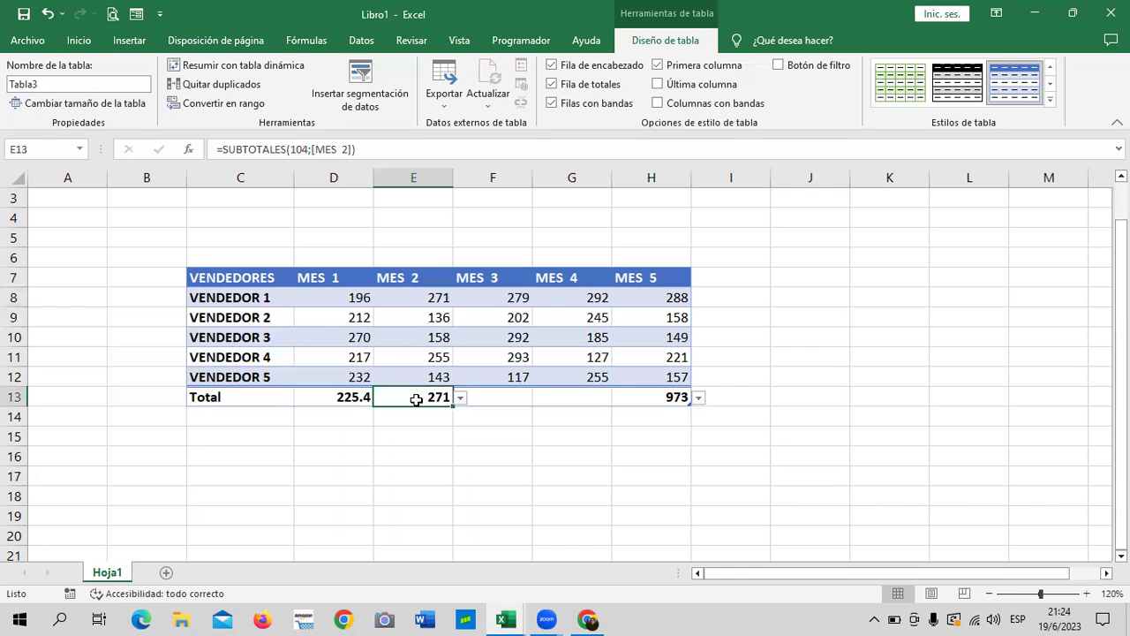
click(588, 481)
- Switch the MES 3 total to Mín., showing 117, and verify its formula
click(489, 393)
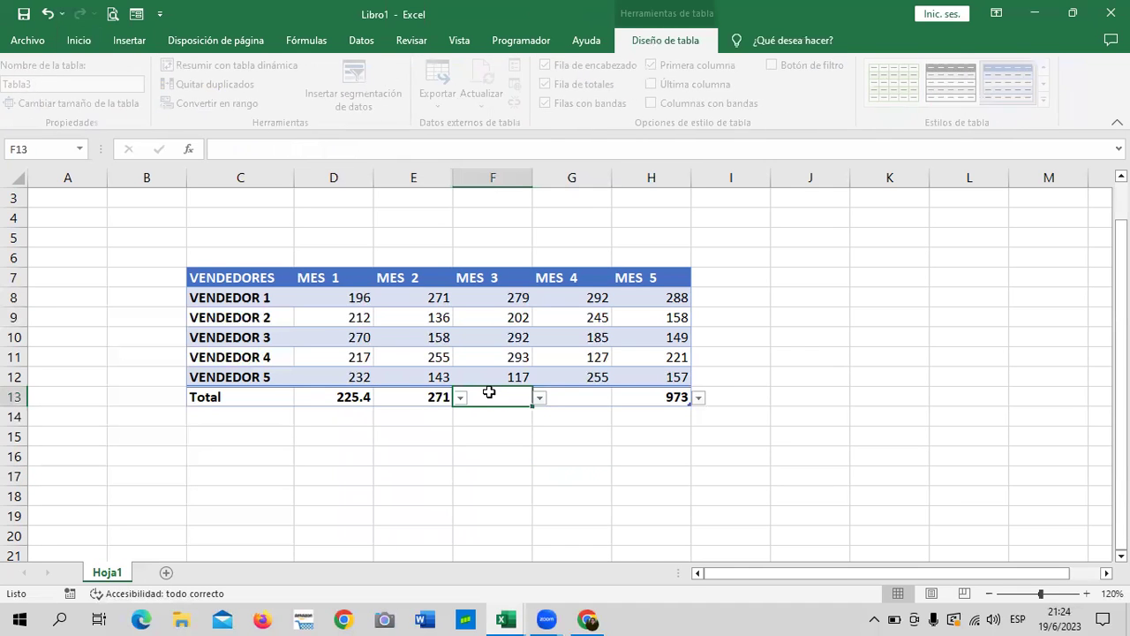
click(540, 398)
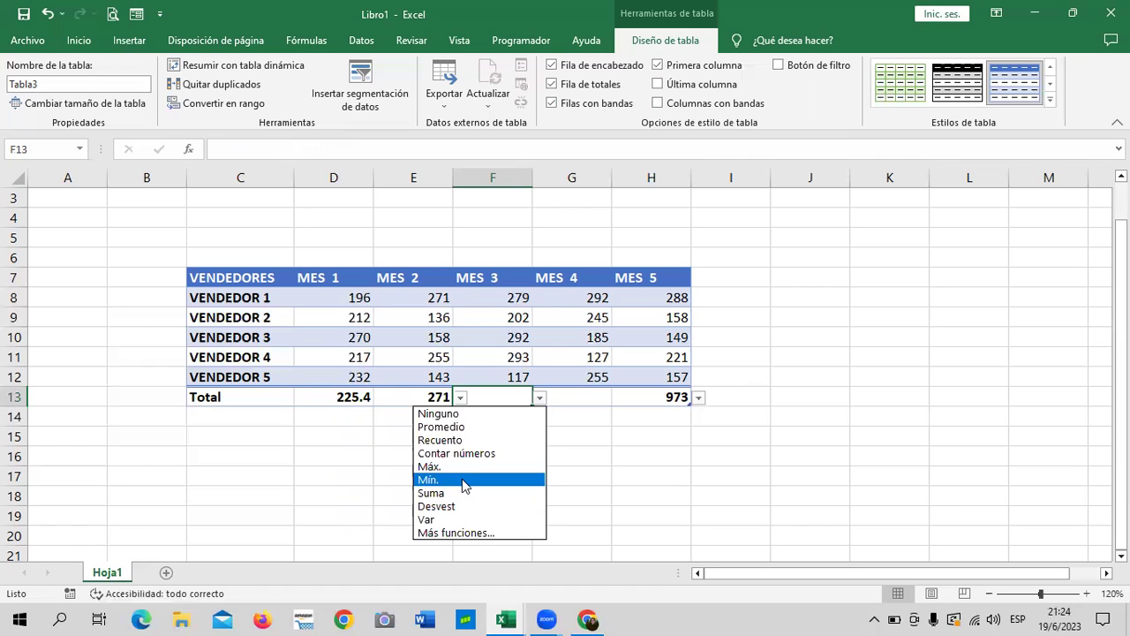
click(463, 481)
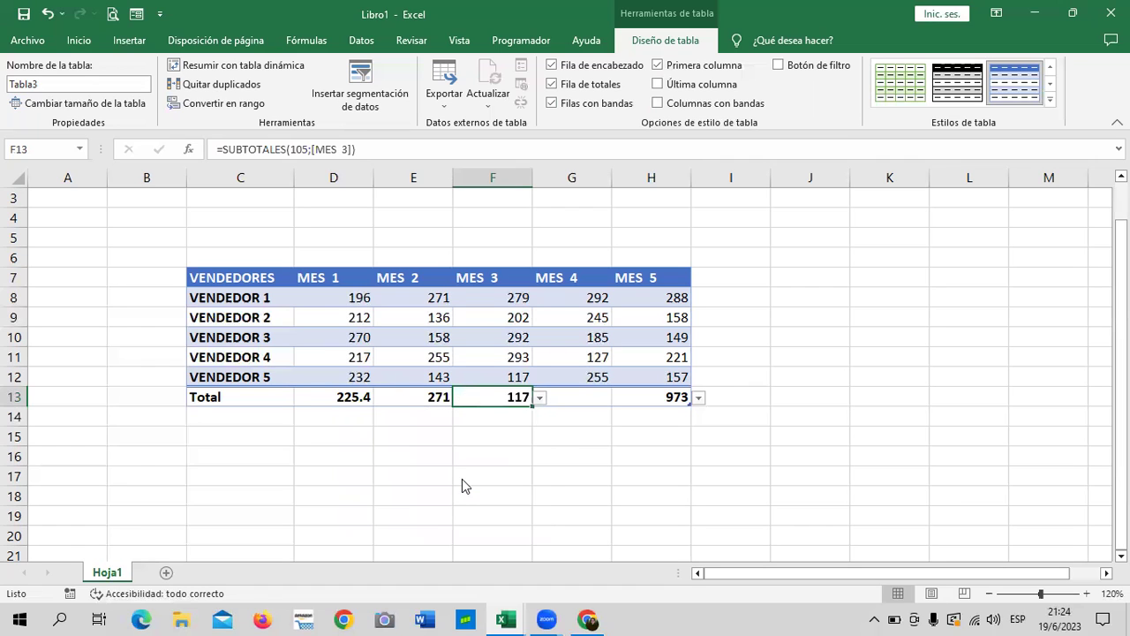
click(600, 475)
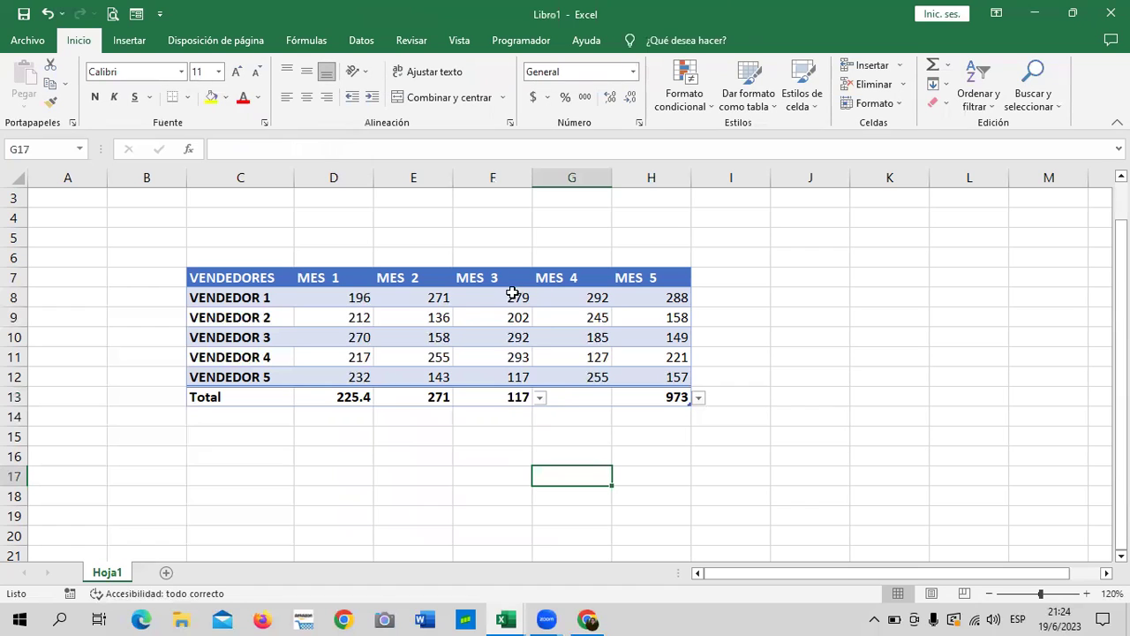
click(487, 398)
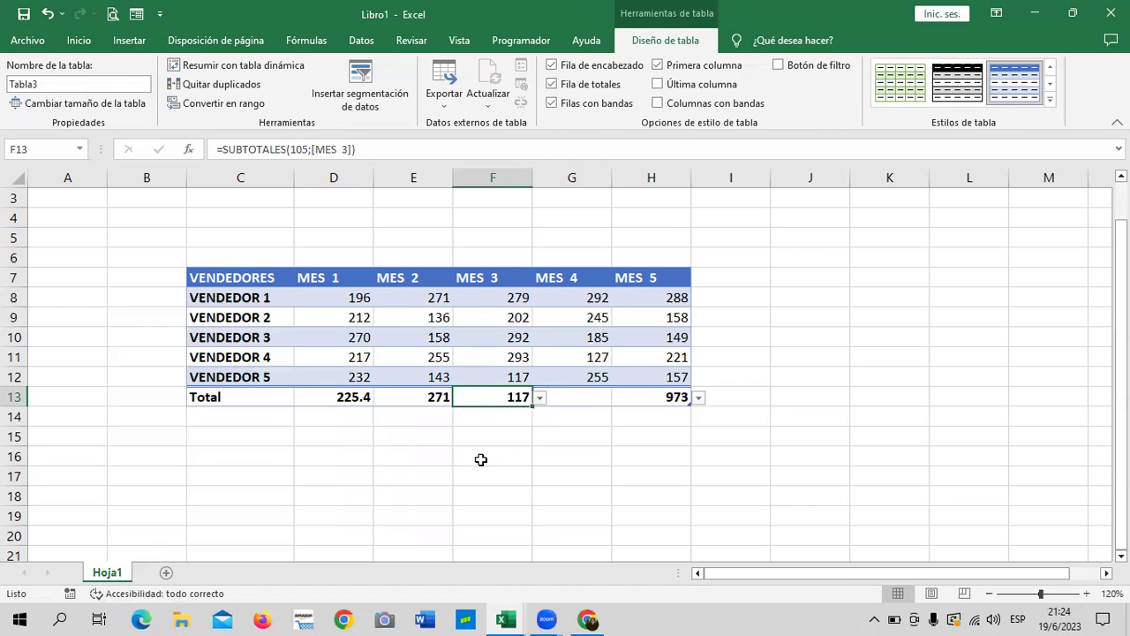
- Open Insertar función through the MES 4 total's Más funciones... option
click(579, 399)
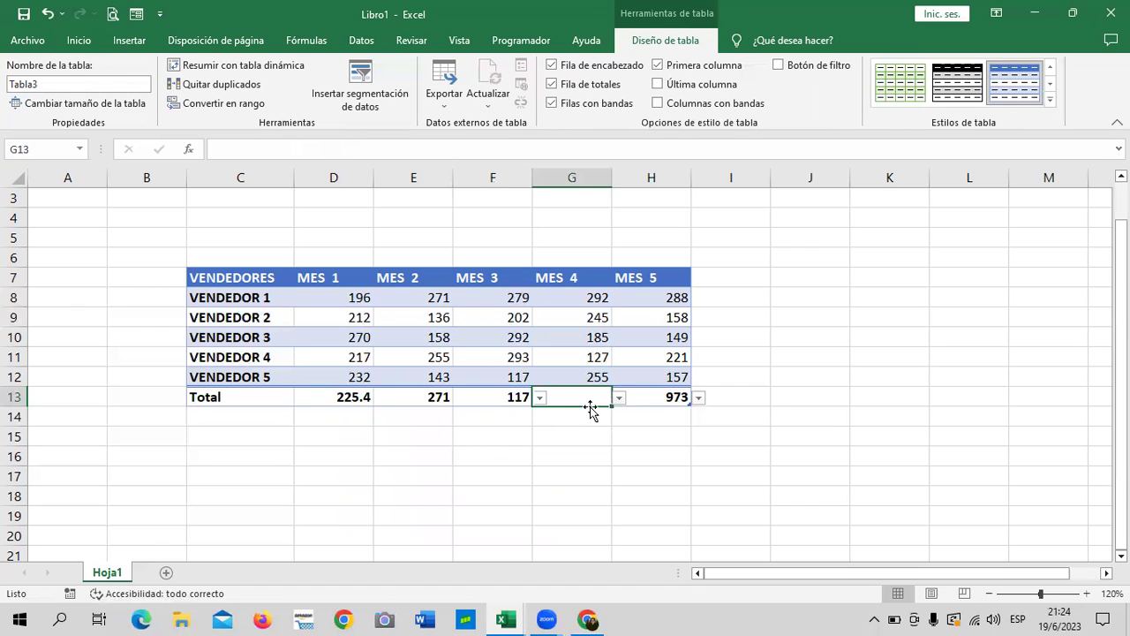
click(620, 399)
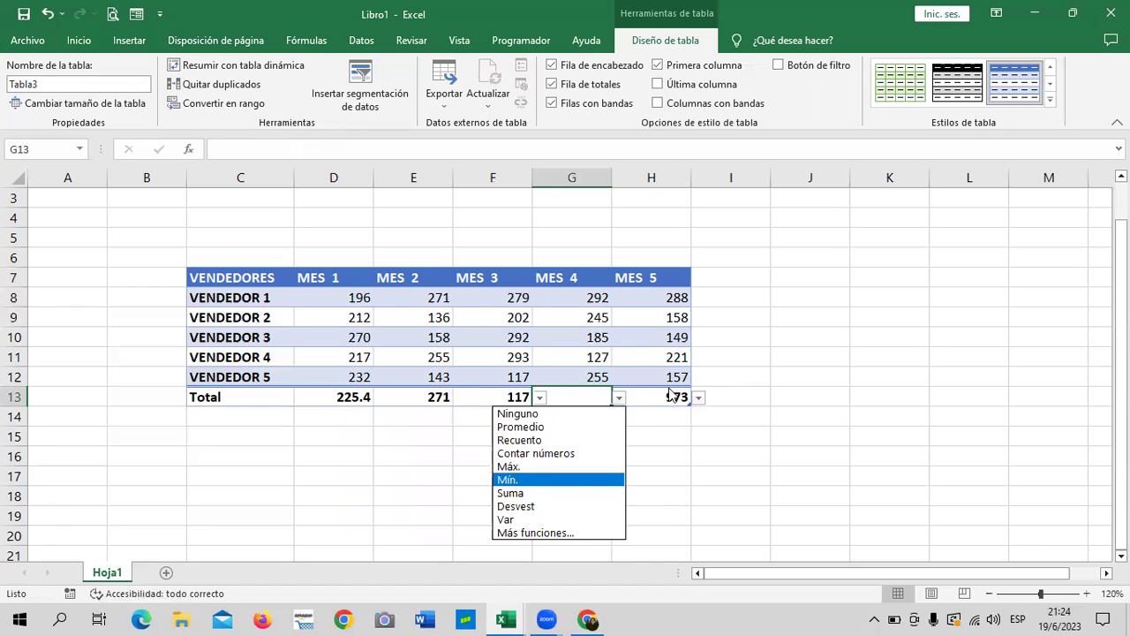
key(Escape)
click(698, 398)
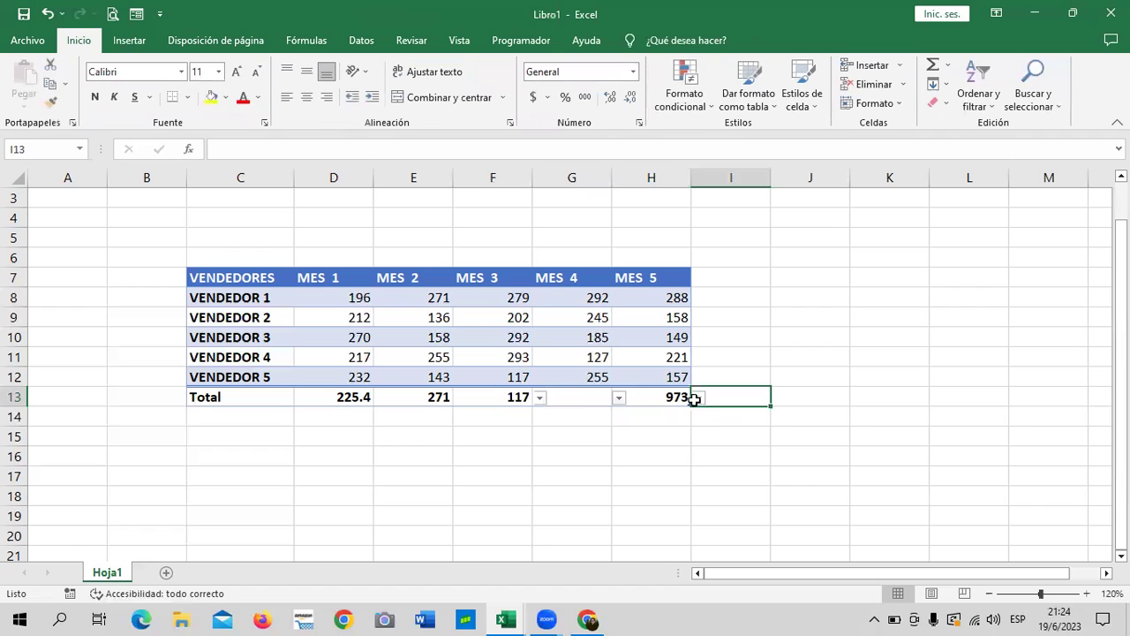
click(621, 393)
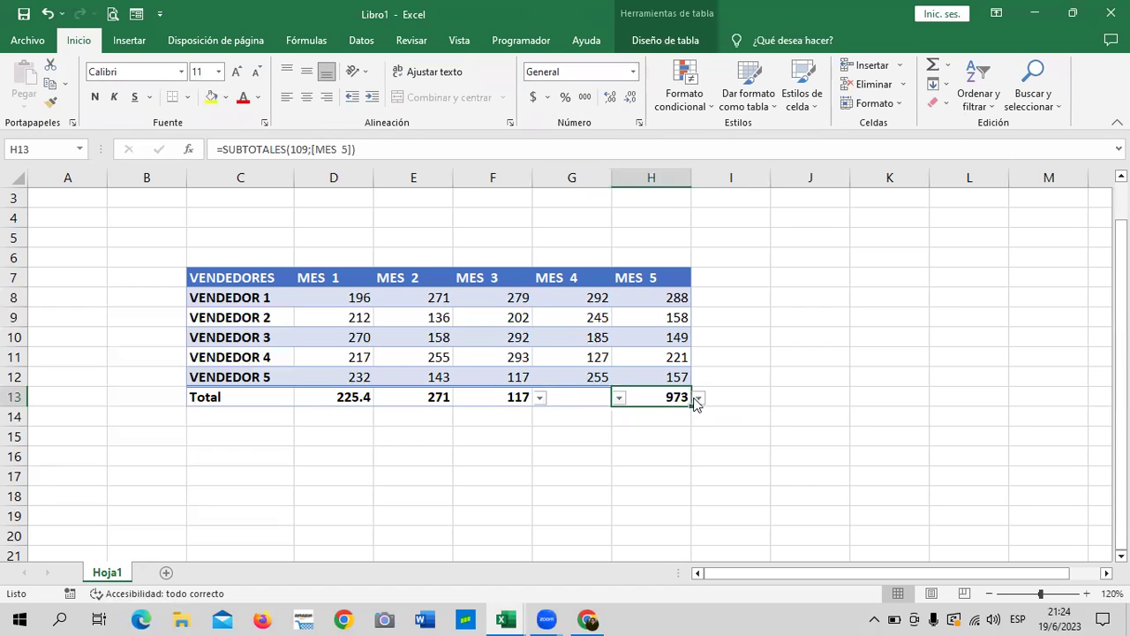
click(698, 398)
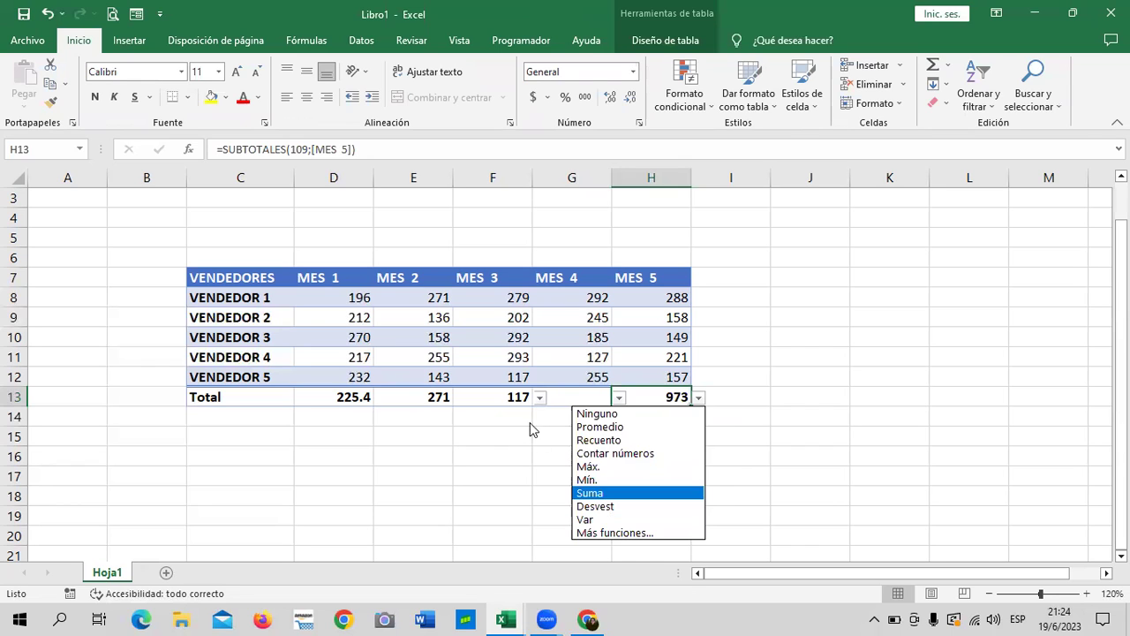
click(569, 402)
click(620, 398)
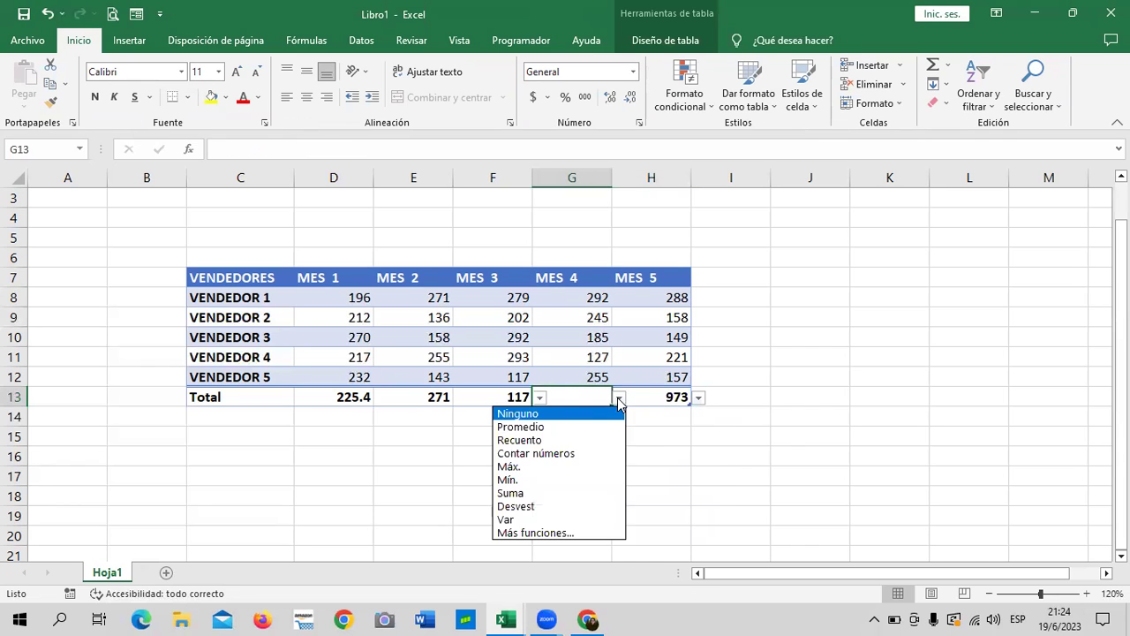
click(533, 533)
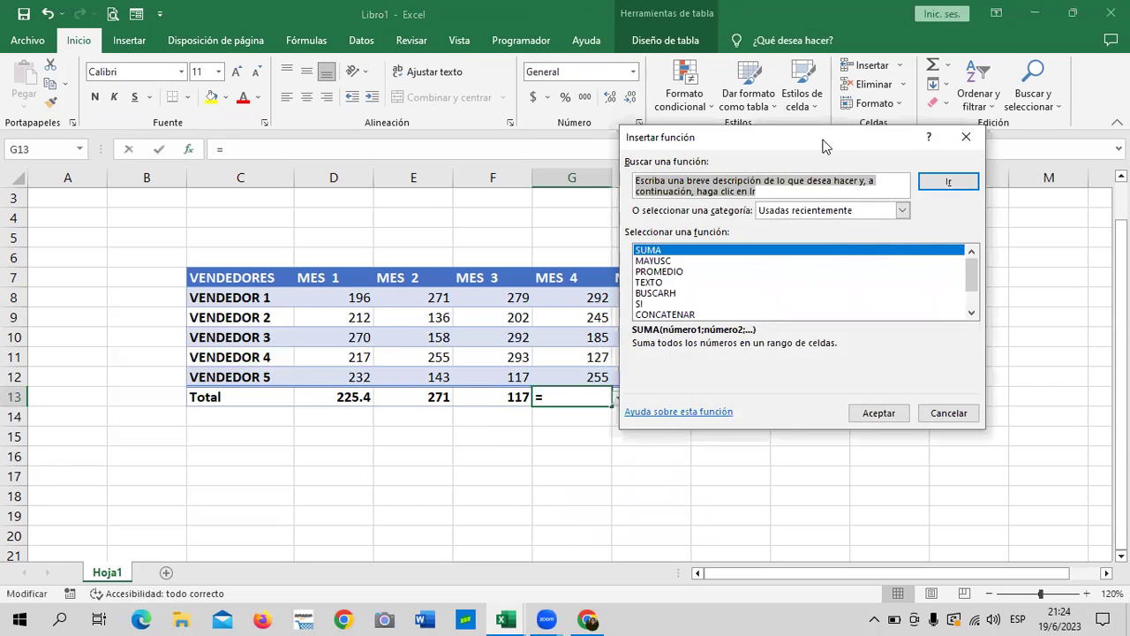
- Browse the Matemáticas y trigonométricas functions in Insertar función, then cancel without inserting
drag(823, 146, 582, 137)
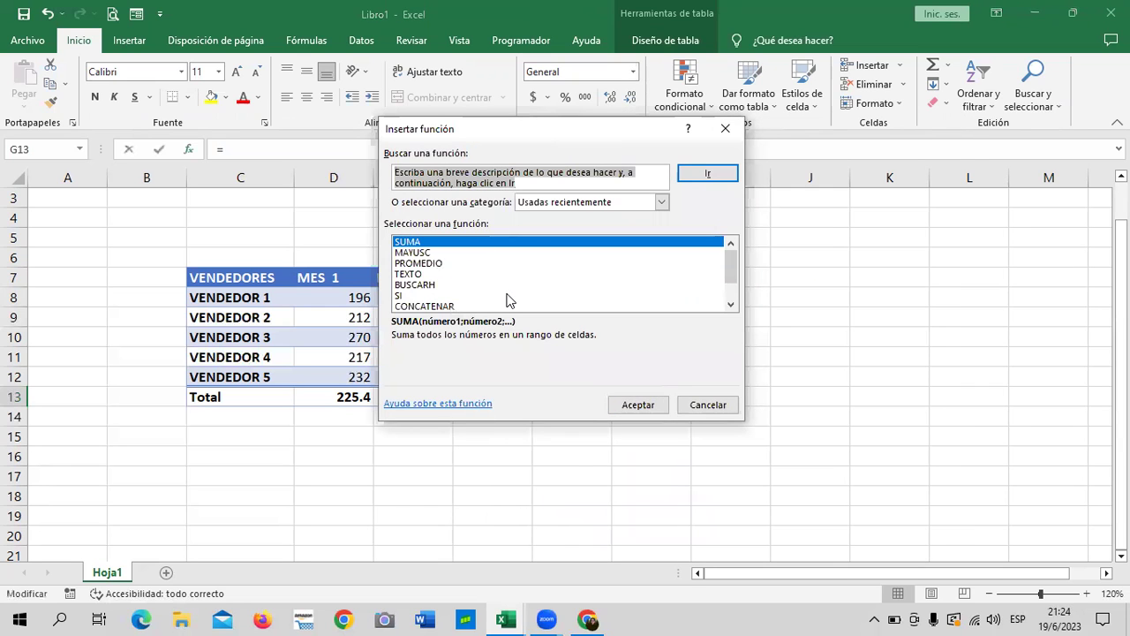
drag(738, 268, 737, 296)
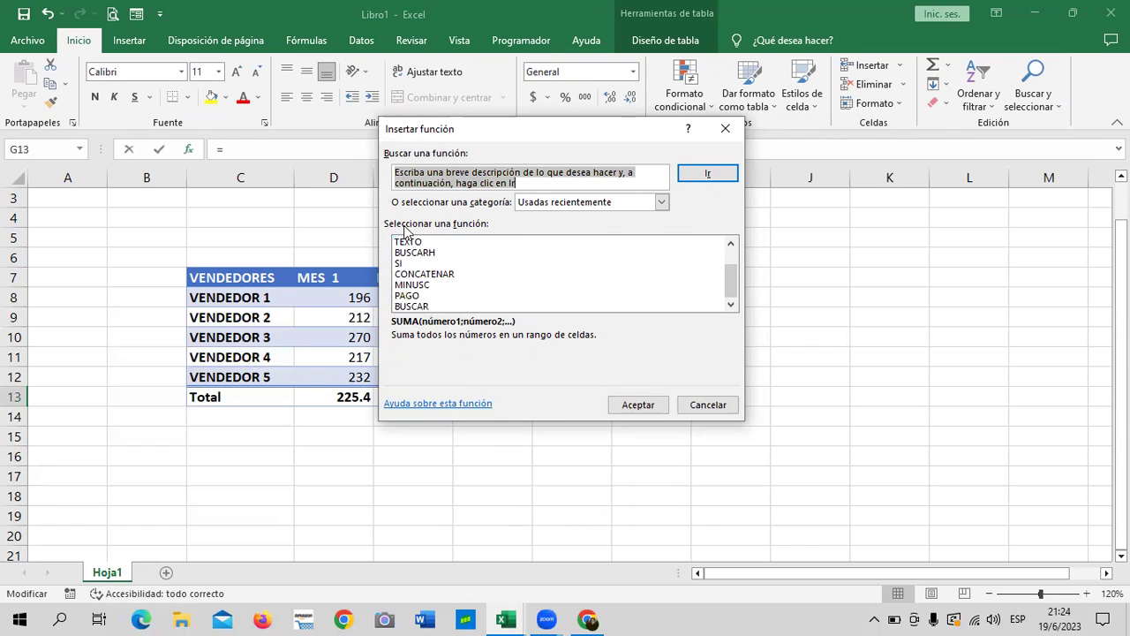
click(662, 202)
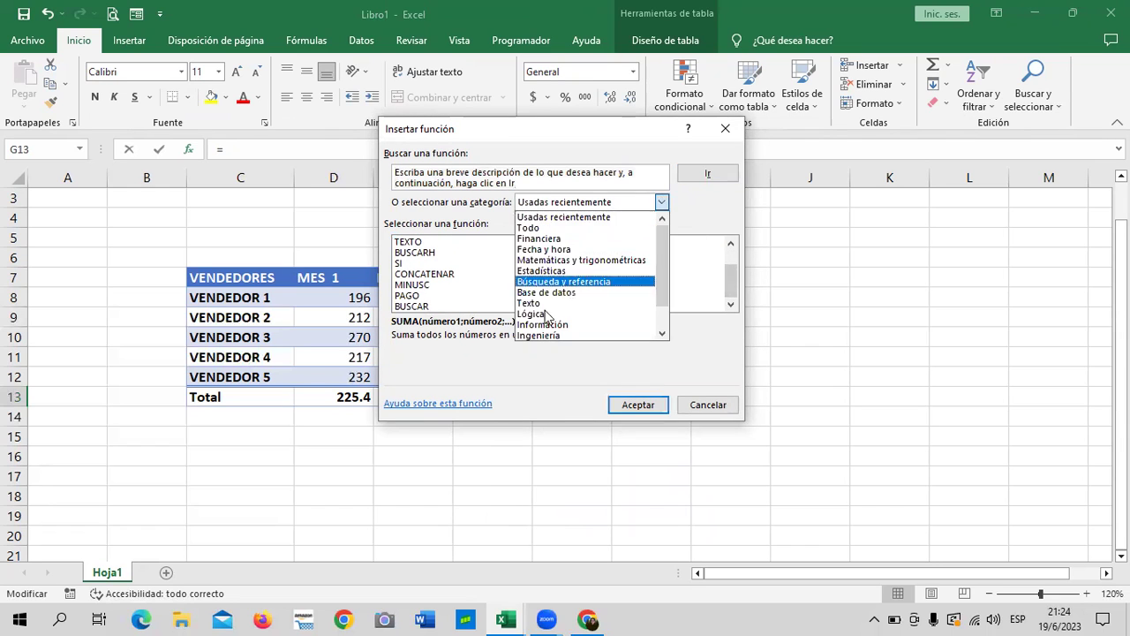
click(575, 261)
click(661, 202)
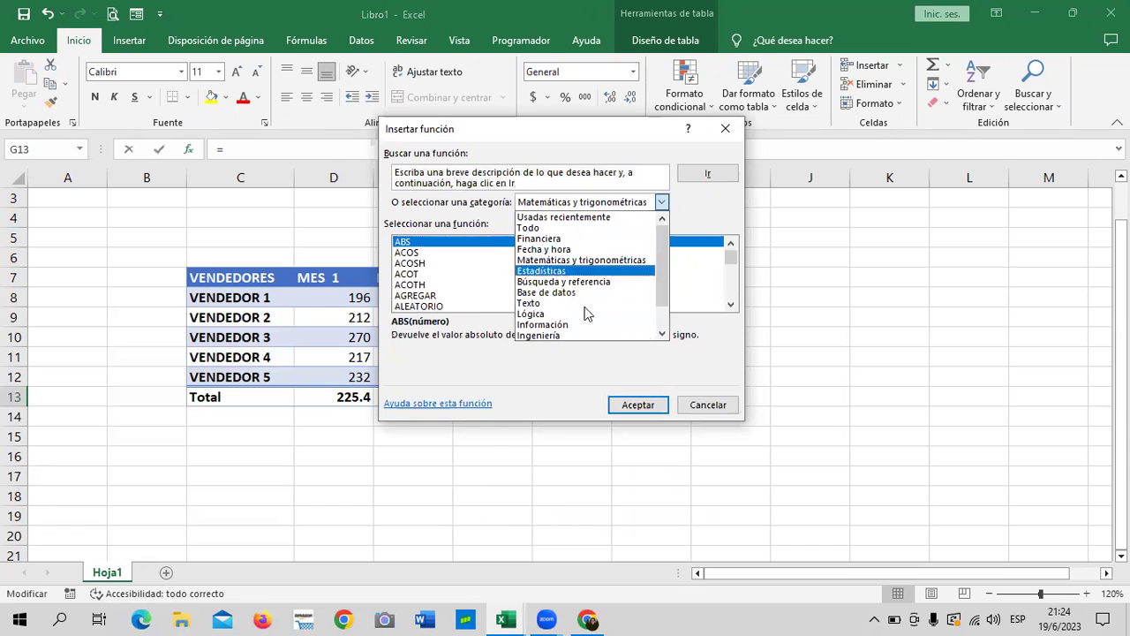
click(715, 404)
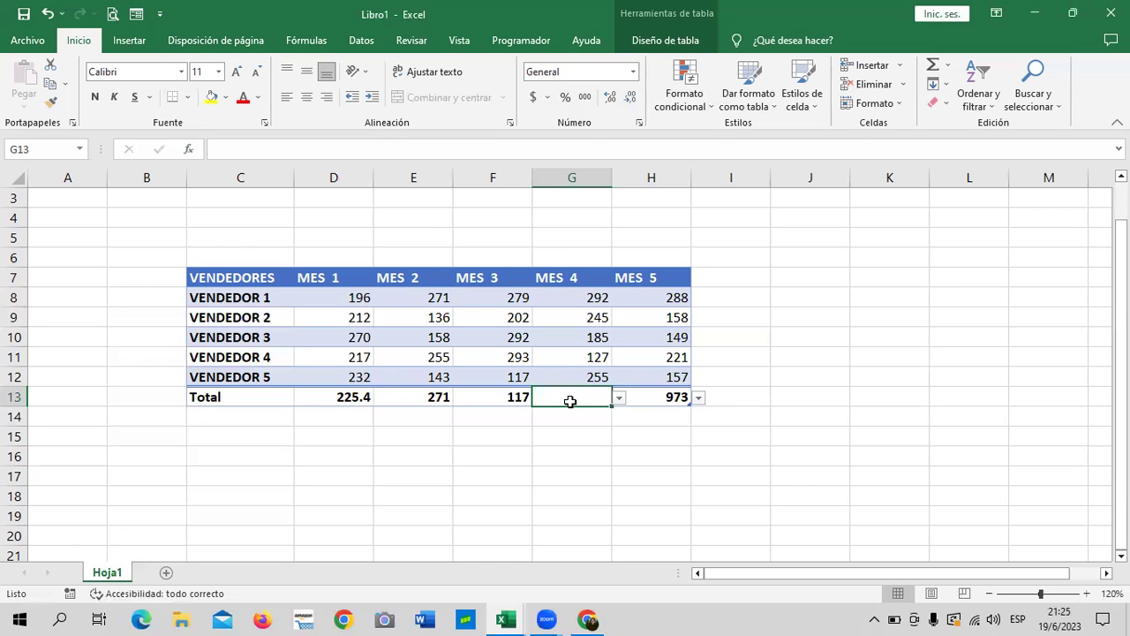
- Set the MES 4 total to Contar números, showing 5
click(620, 399)
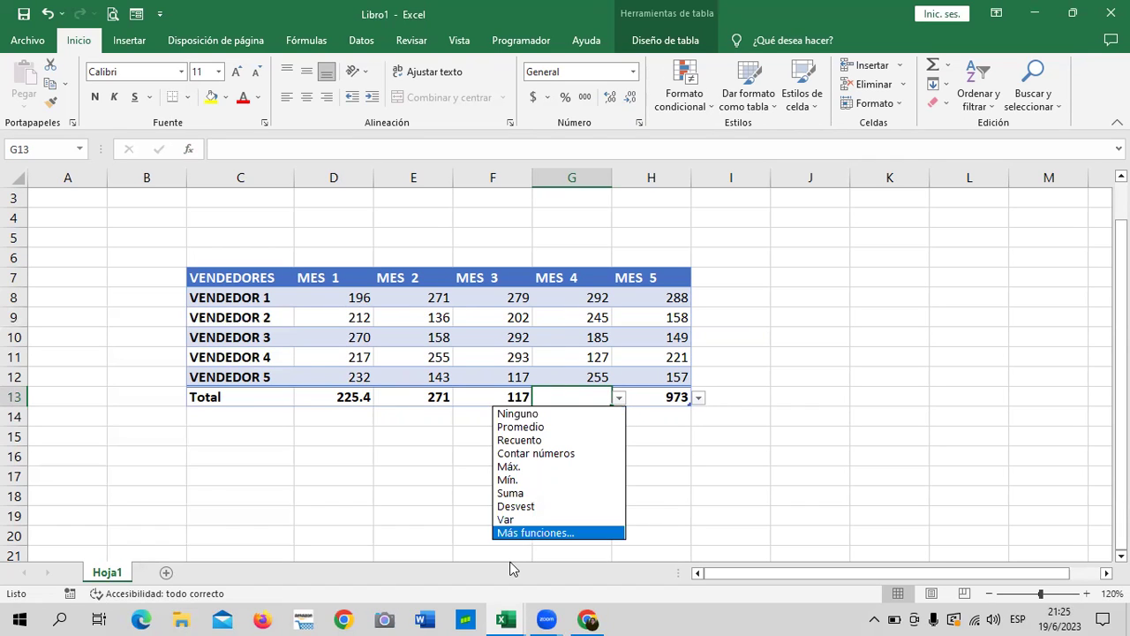
click(558, 439)
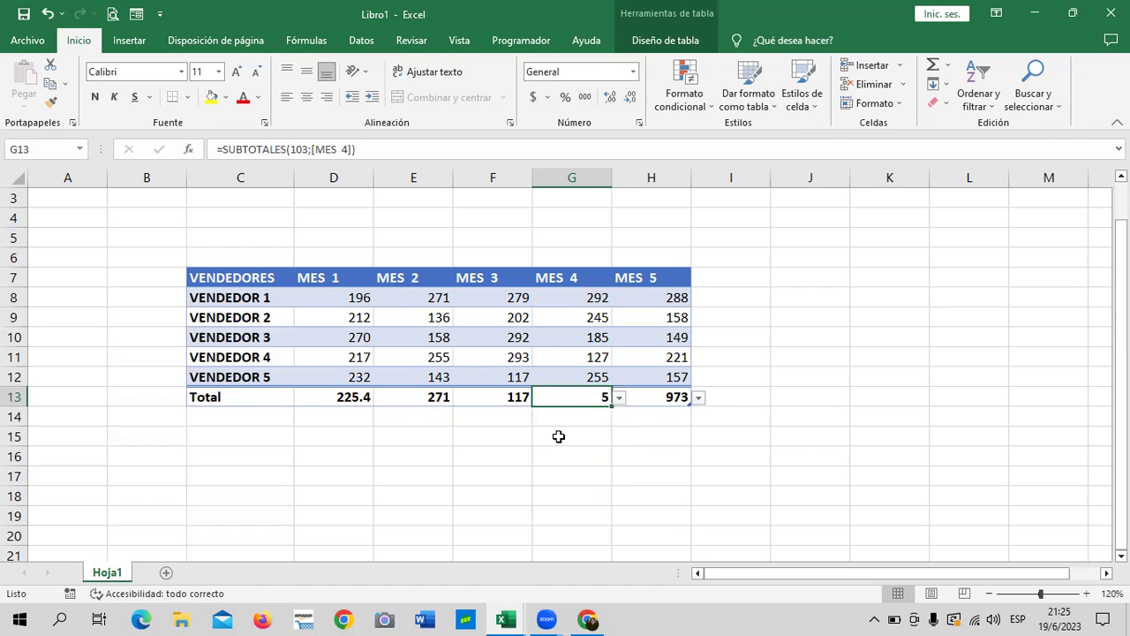
click(619, 398)
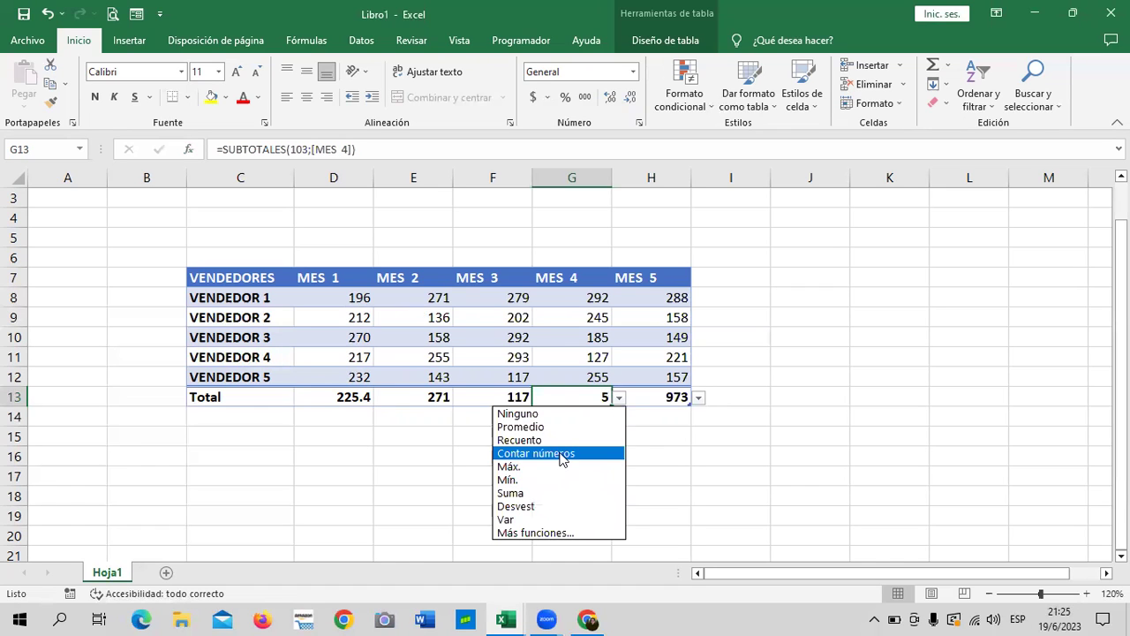
click(562, 454)
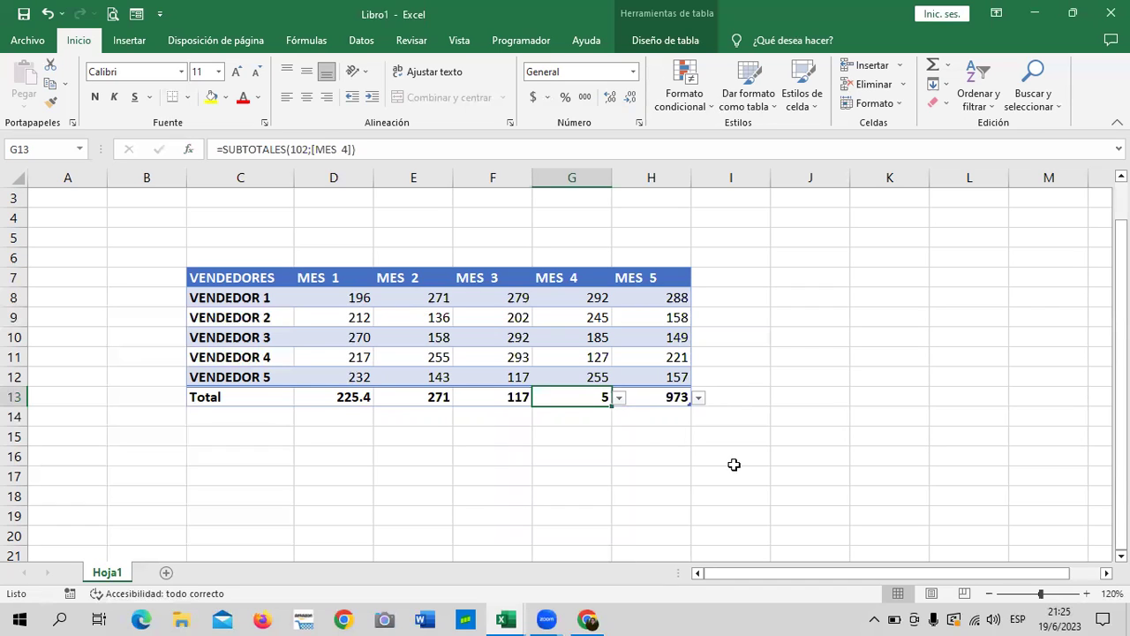
- Review the MES 5, MES 3, MES 2 and MES 1 total formulas, then select the MES 4 header
click(882, 434)
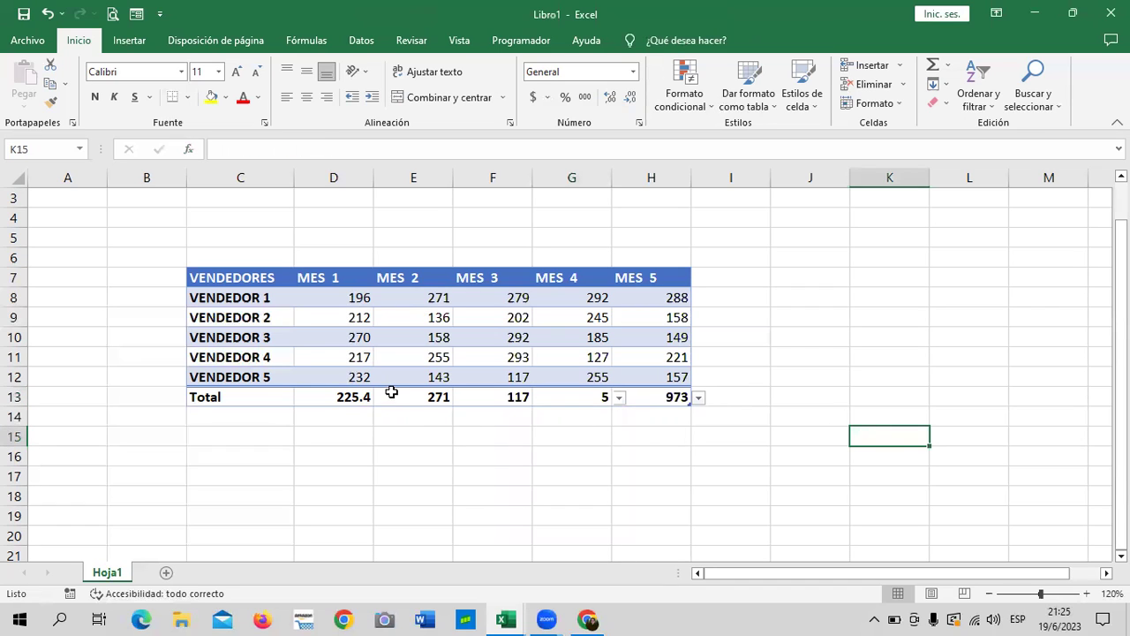
click(664, 398)
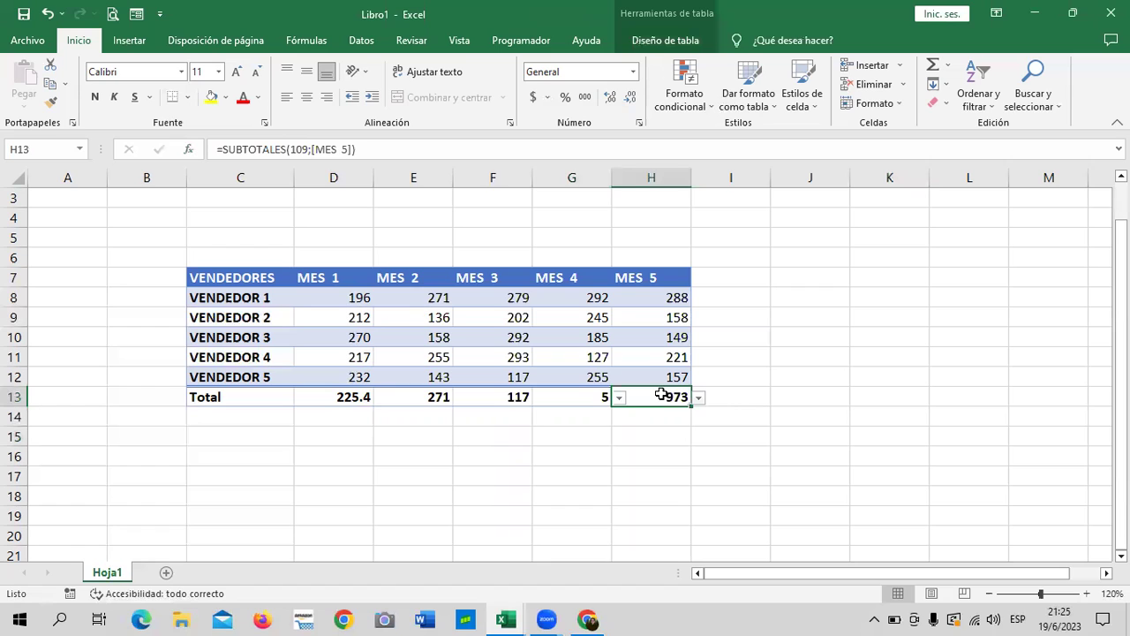
click(503, 401)
click(425, 397)
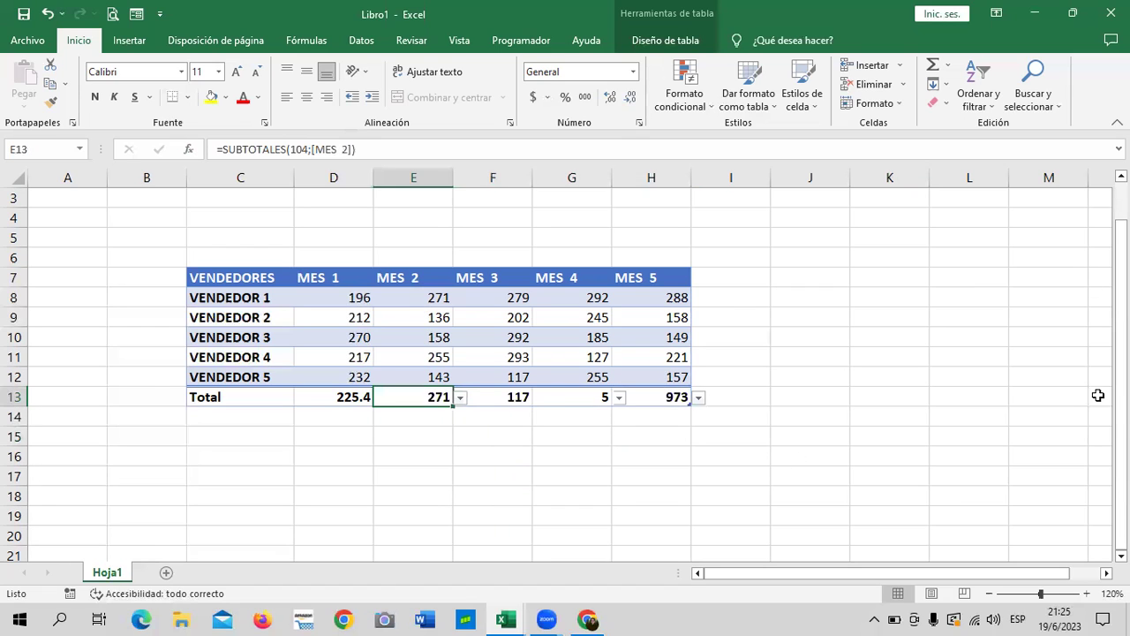
click(354, 393)
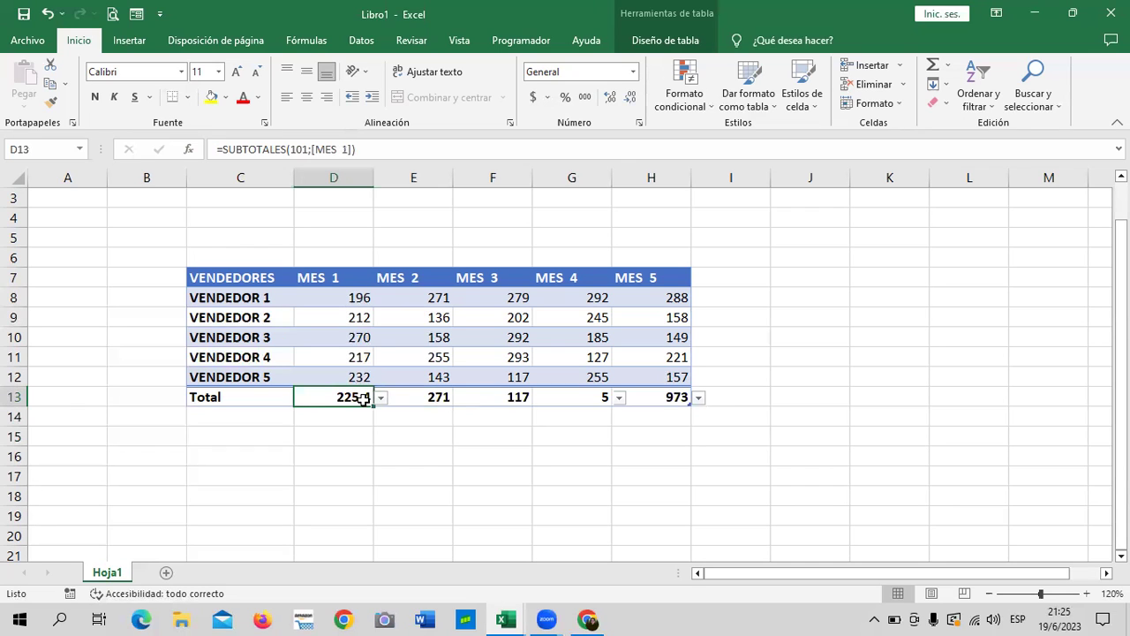
click(564, 280)
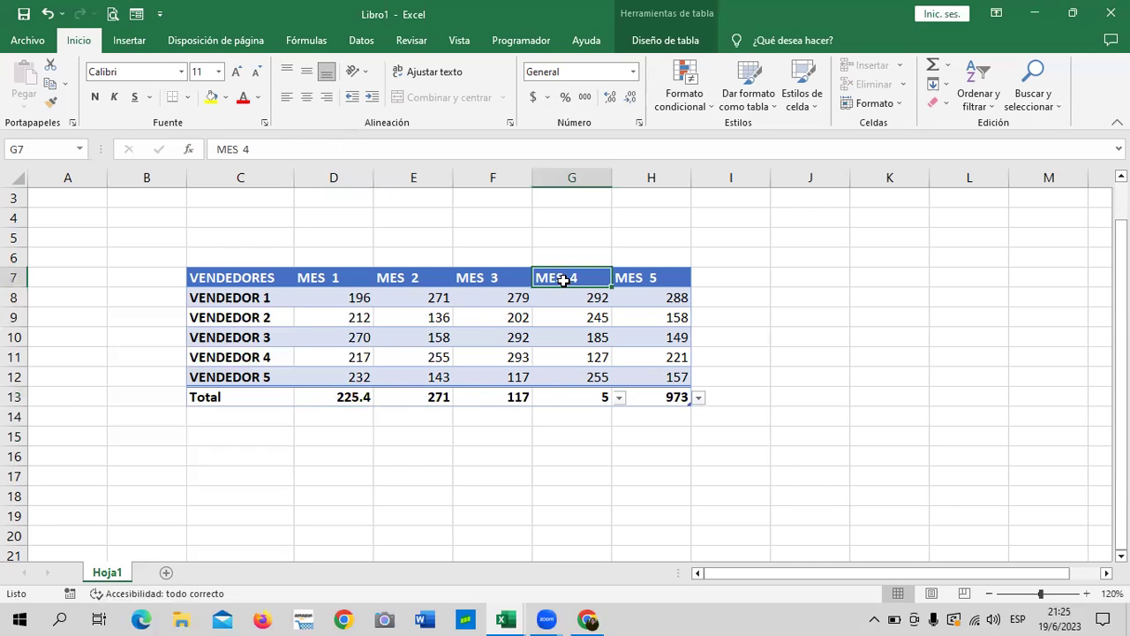
click(665, 40)
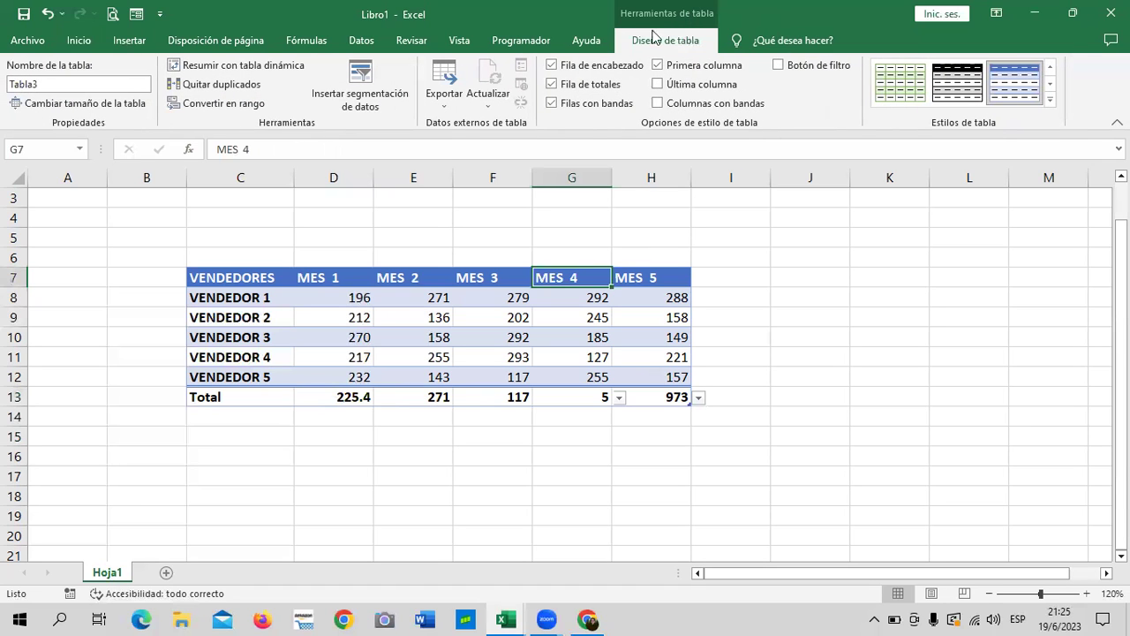
click(557, 86)
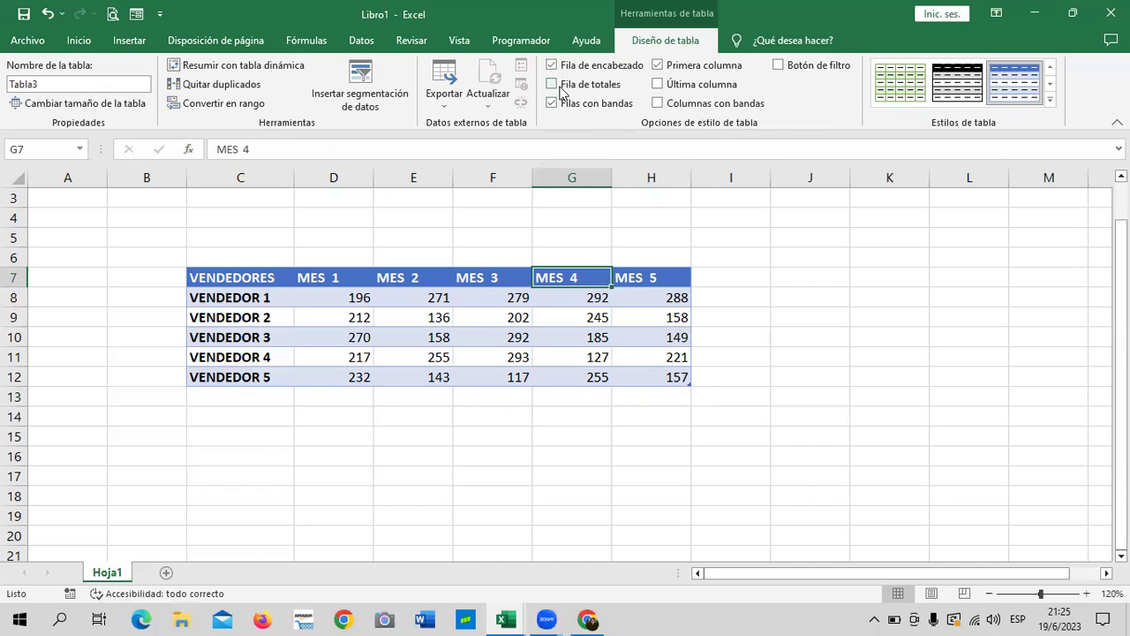
click(845, 471)
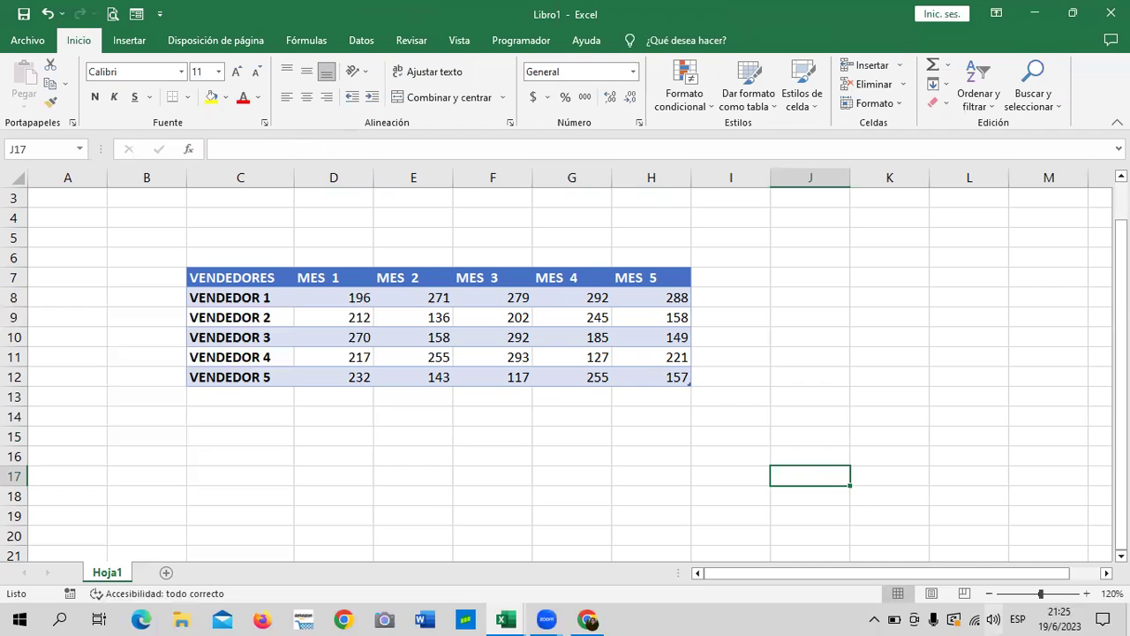
click(482, 392)
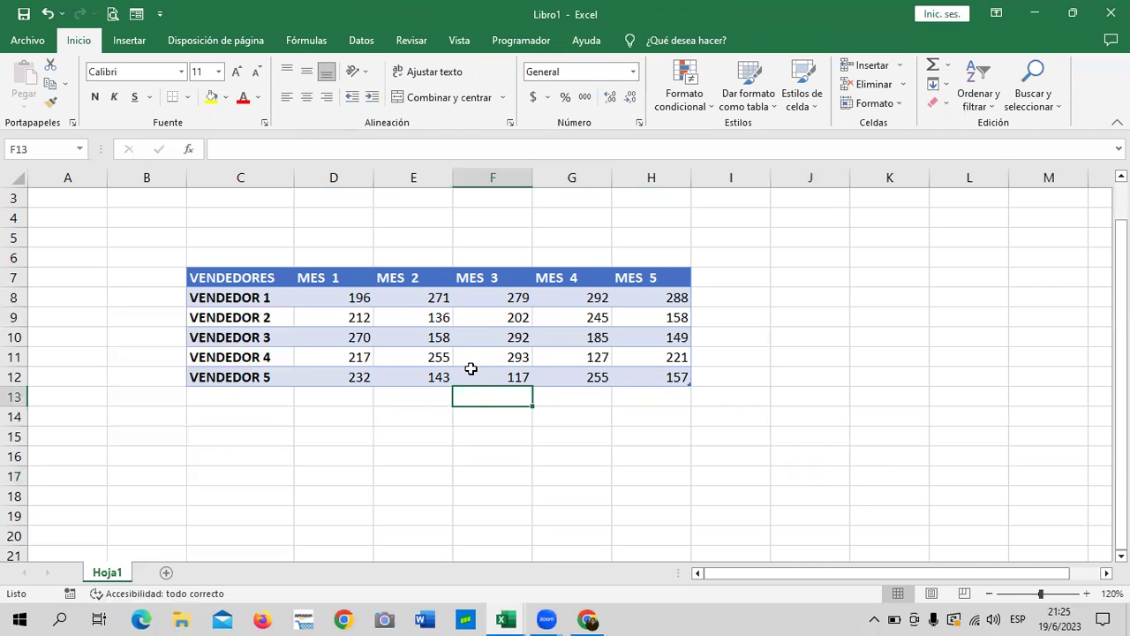
click(470, 369)
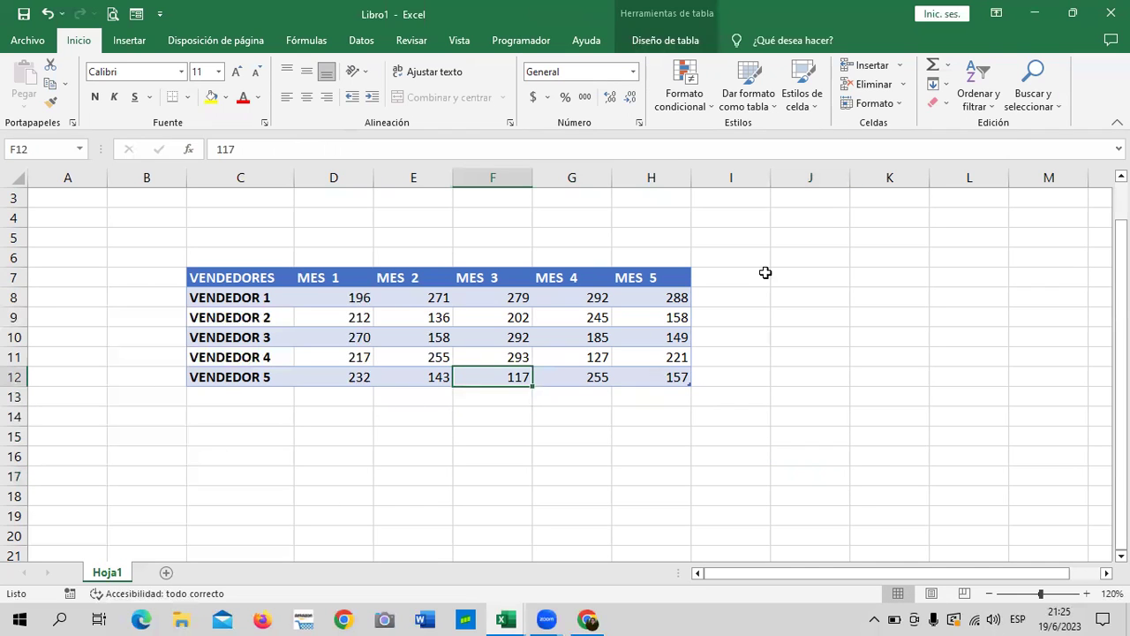
click(688, 44)
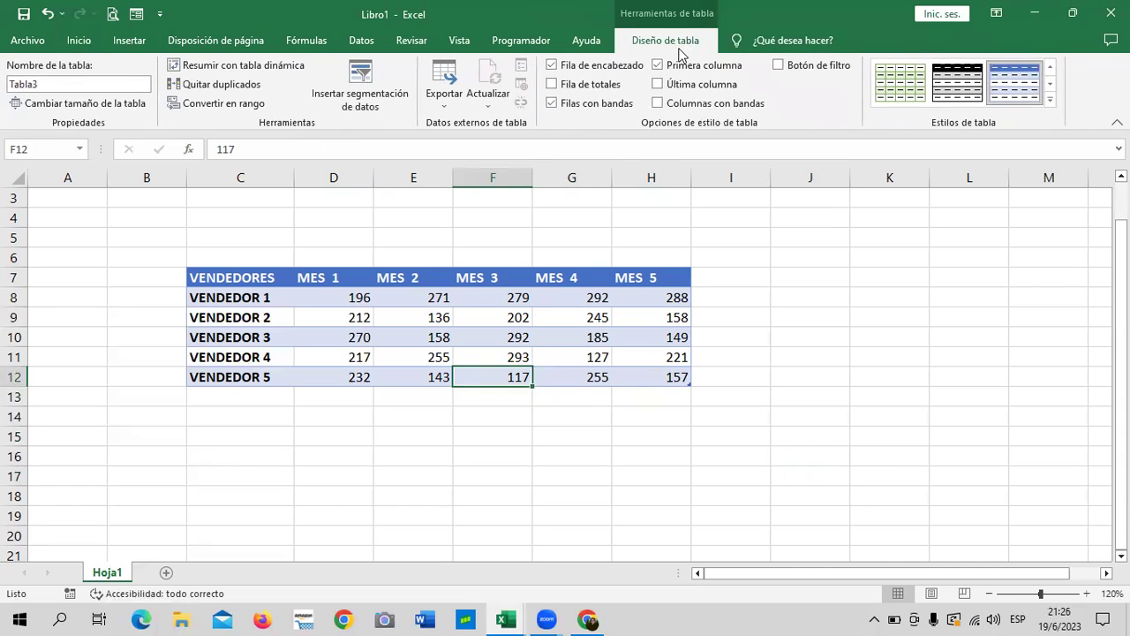
click(554, 86)
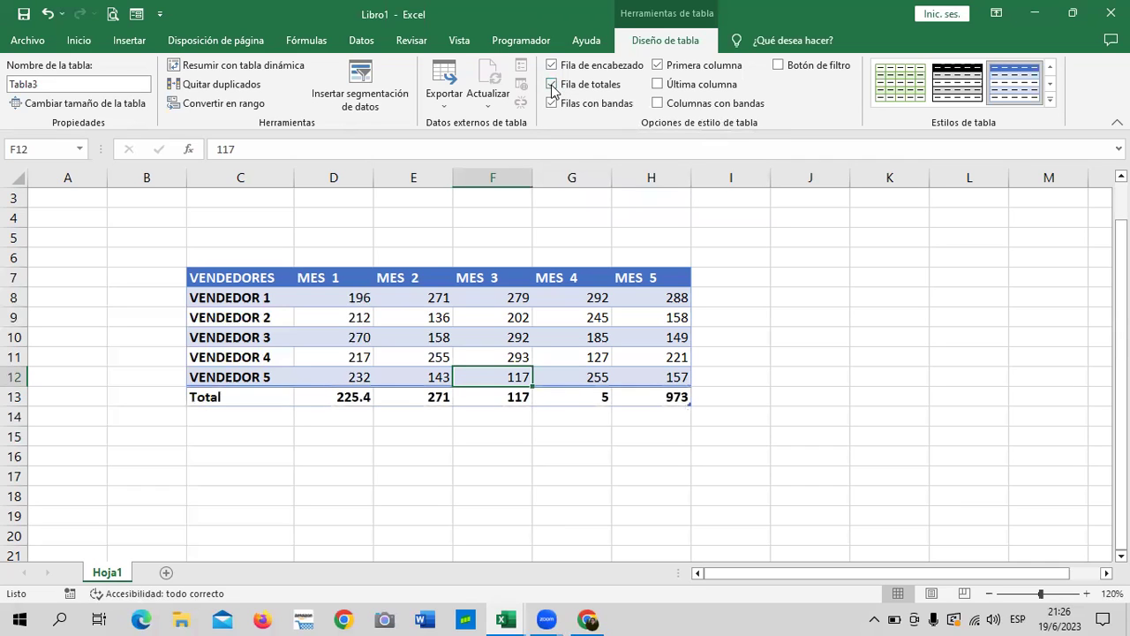
click(347, 395)
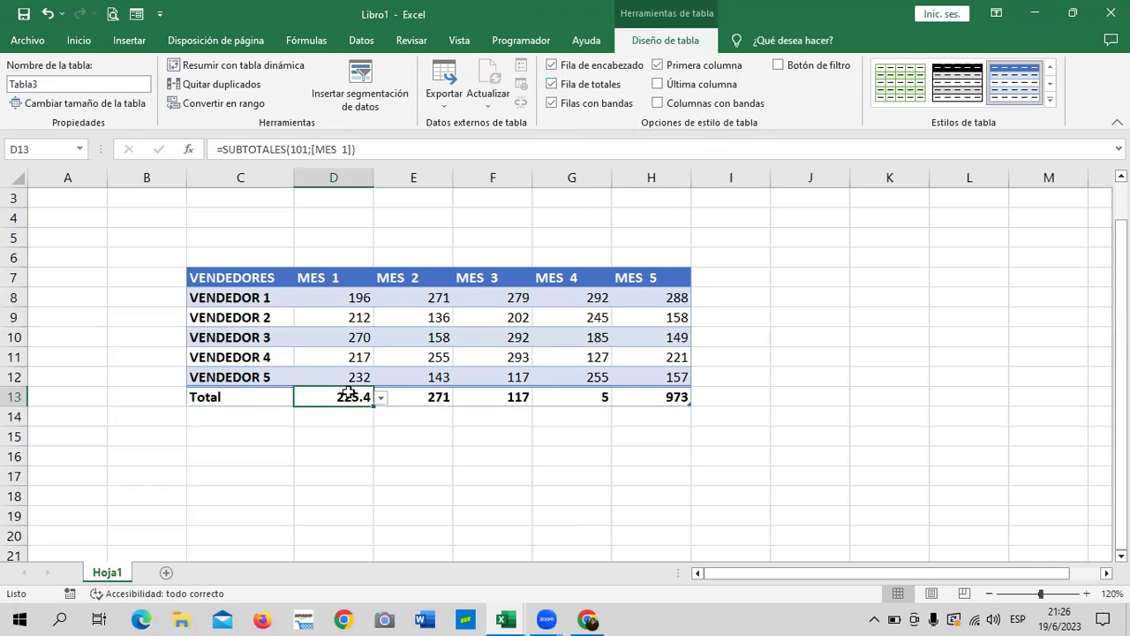
click(433, 395)
click(508, 396)
- Toggle Fila de encabezado off and on, ending with the header row and filter buttons shown
click(587, 396)
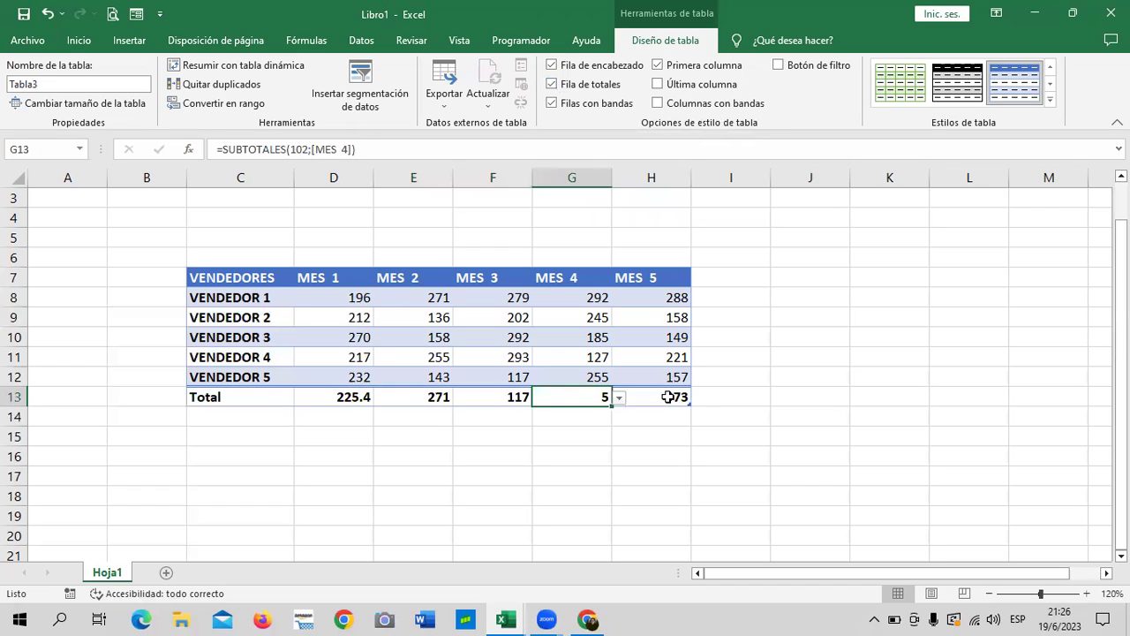
click(667, 396)
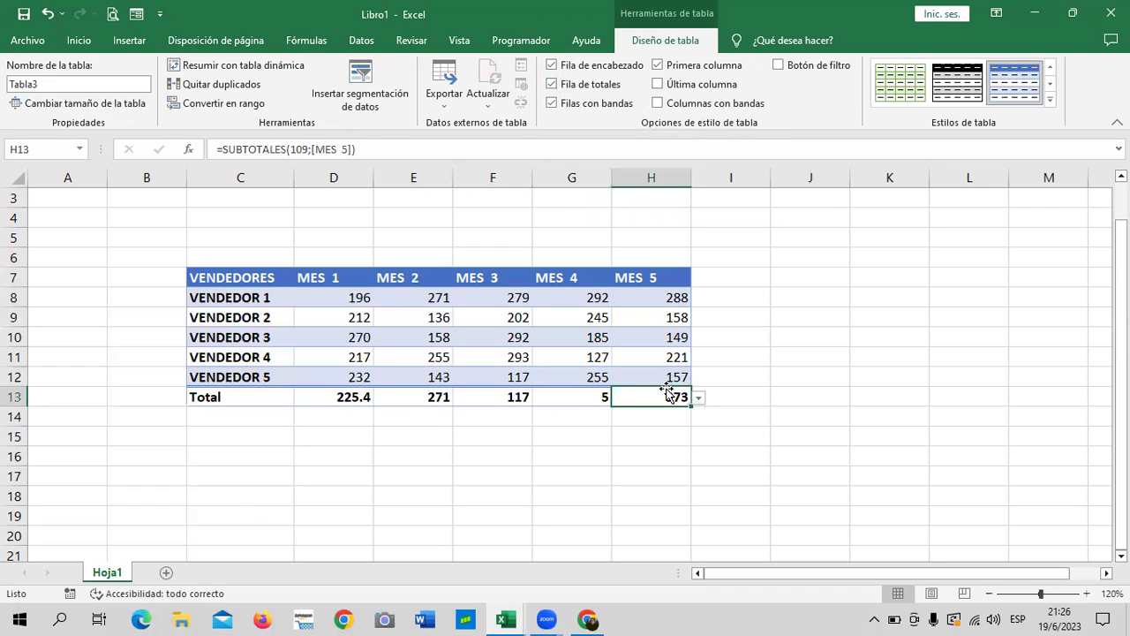
click(572, 67)
click(574, 69)
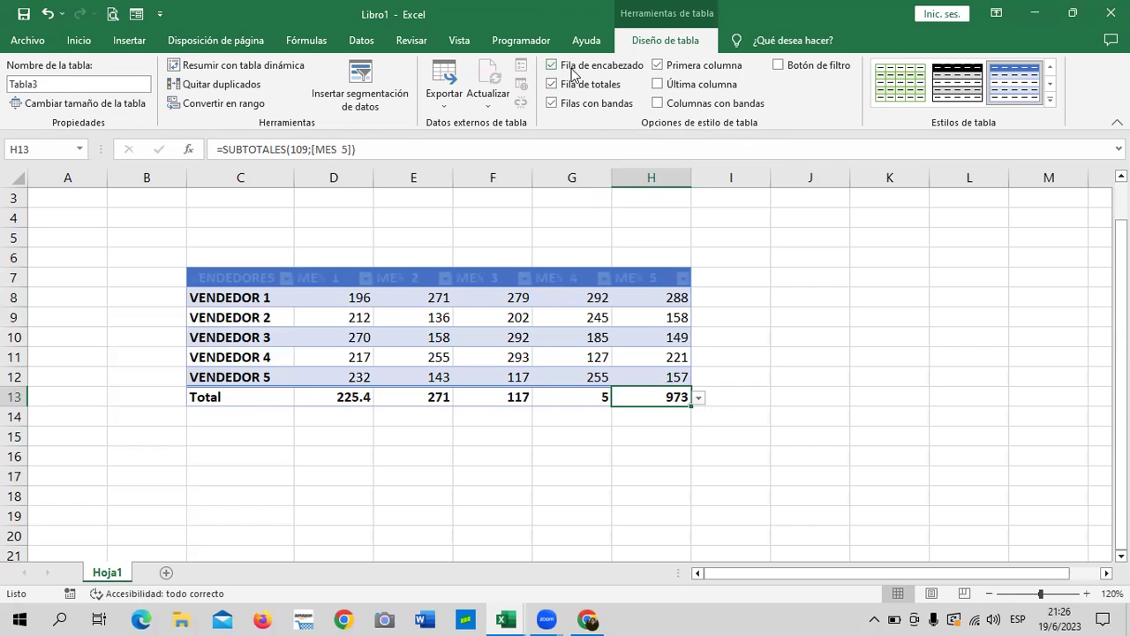
click(559, 69)
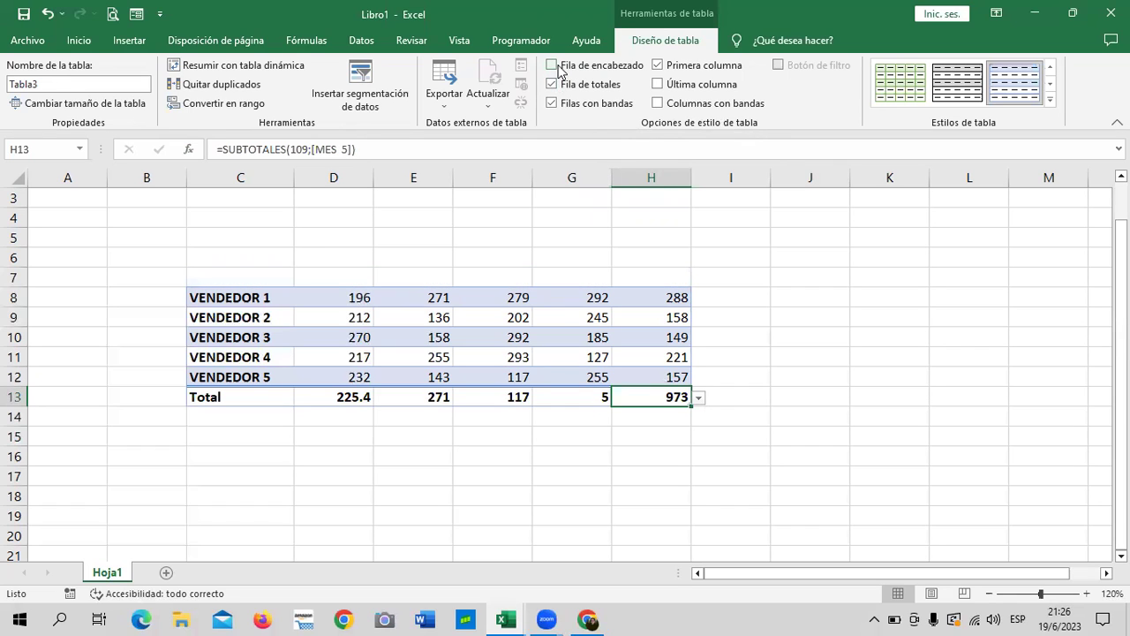
click(564, 71)
click(565, 71)
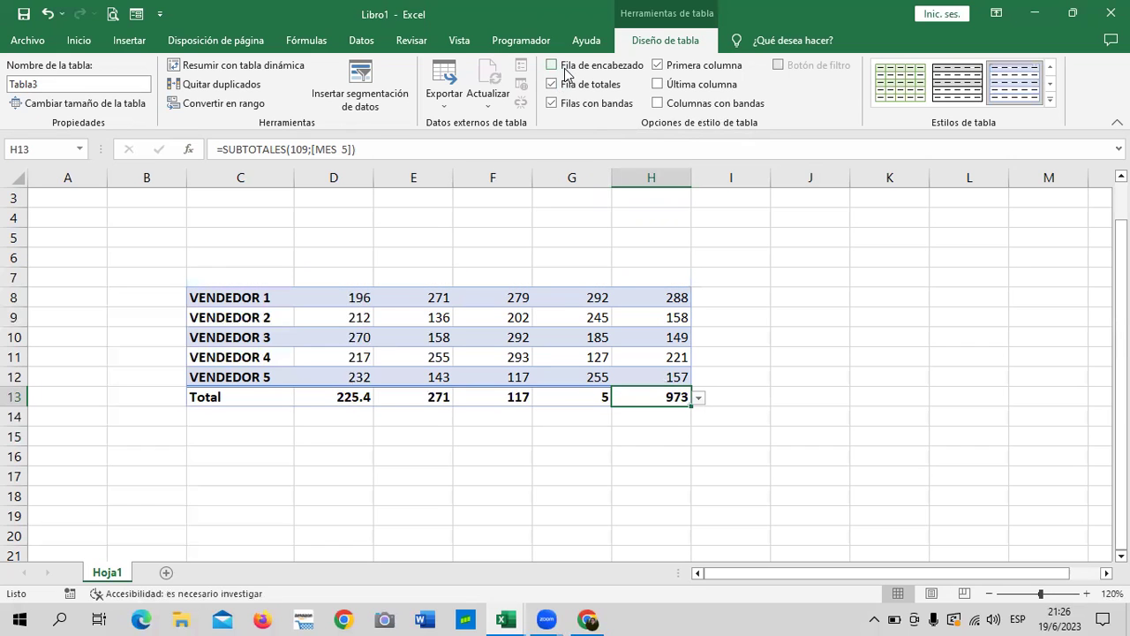
click(566, 71)
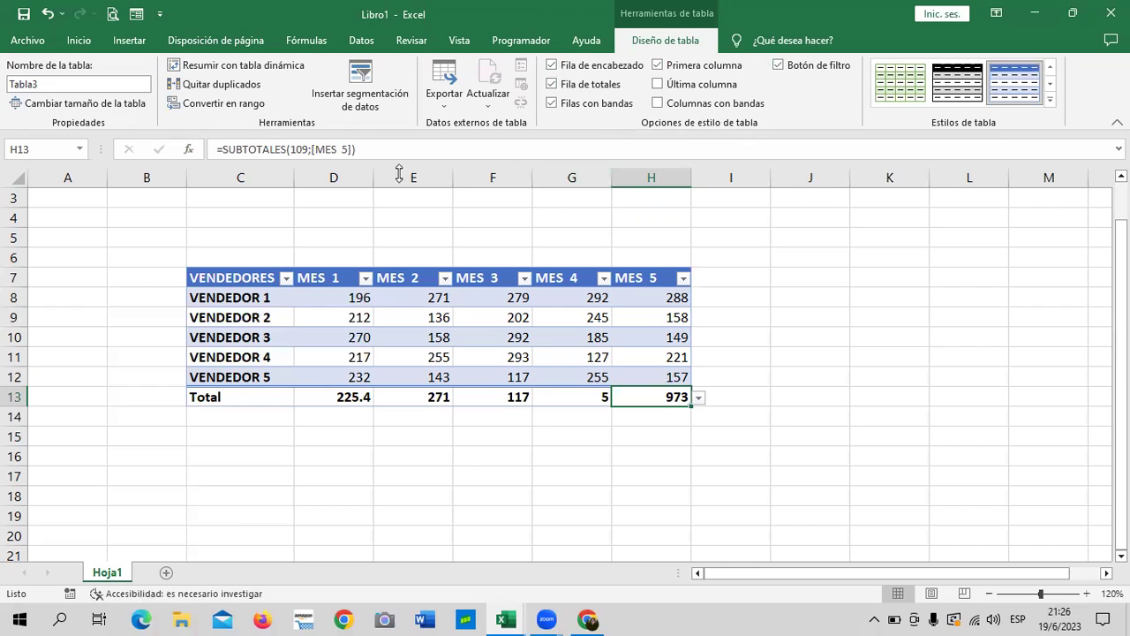
- Toggle Filas con bandas off and on, then turn on Columnas con bandas
click(598, 104)
click(598, 104)
click(558, 109)
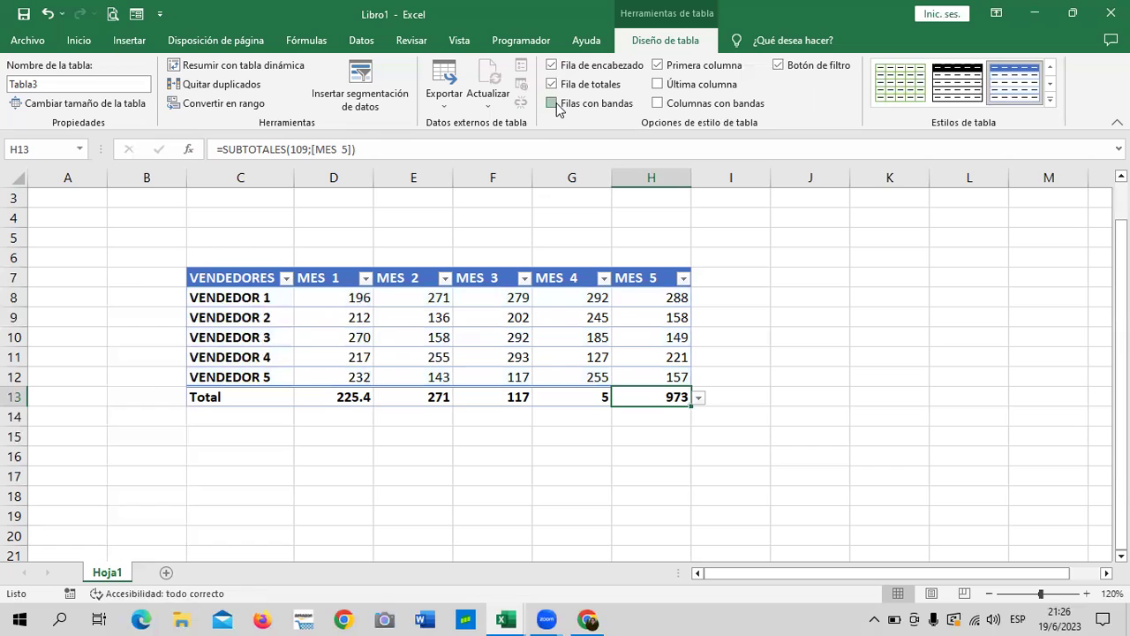
click(557, 105)
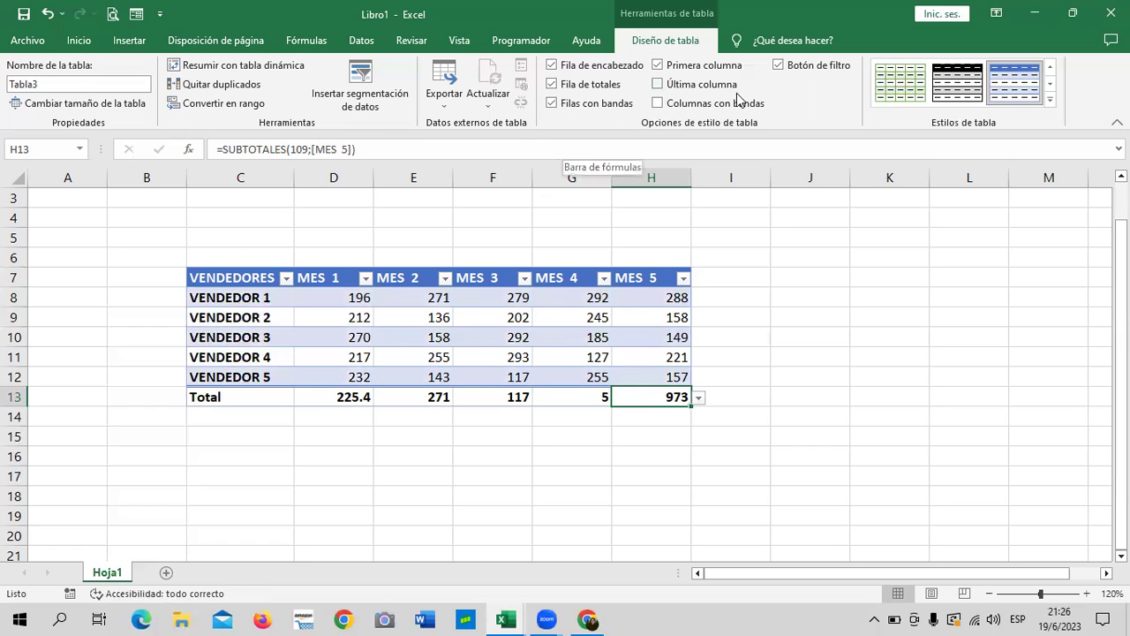
click(658, 103)
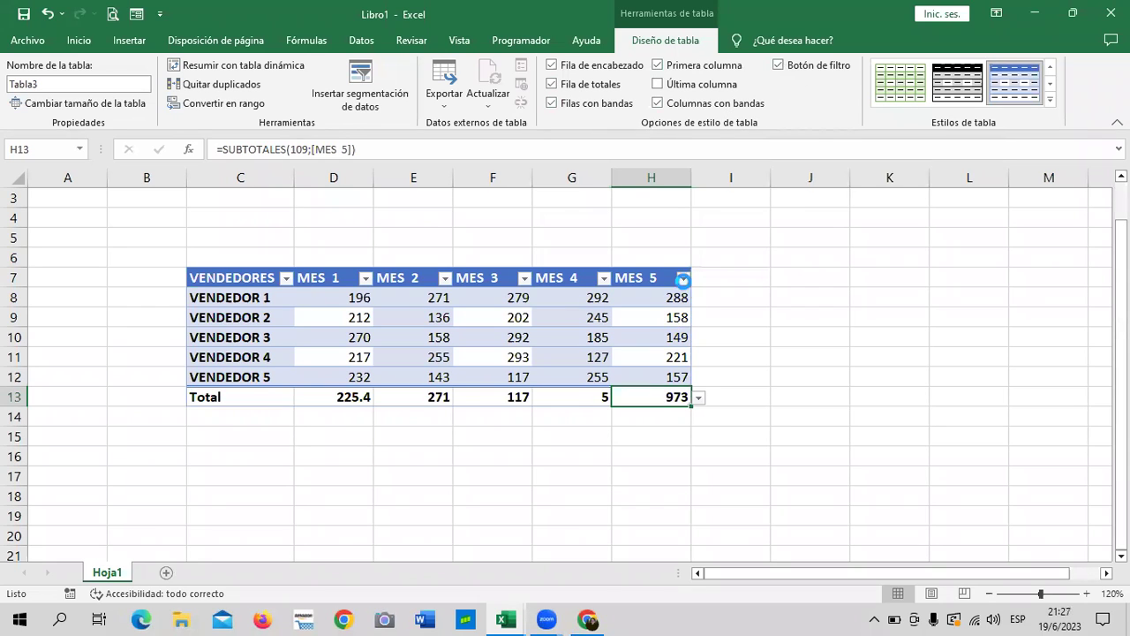
- Filter VENDEDORES to VENDEDOR 3 only, giving totals 270, 158, 292, 1 and 149
click(682, 279)
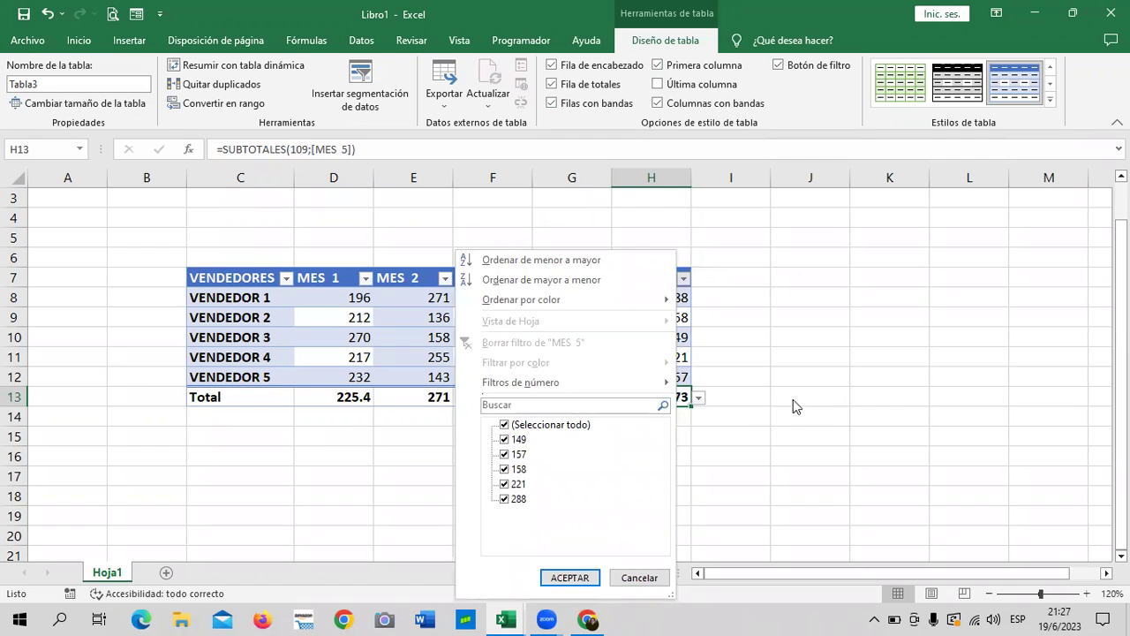
click(315, 316)
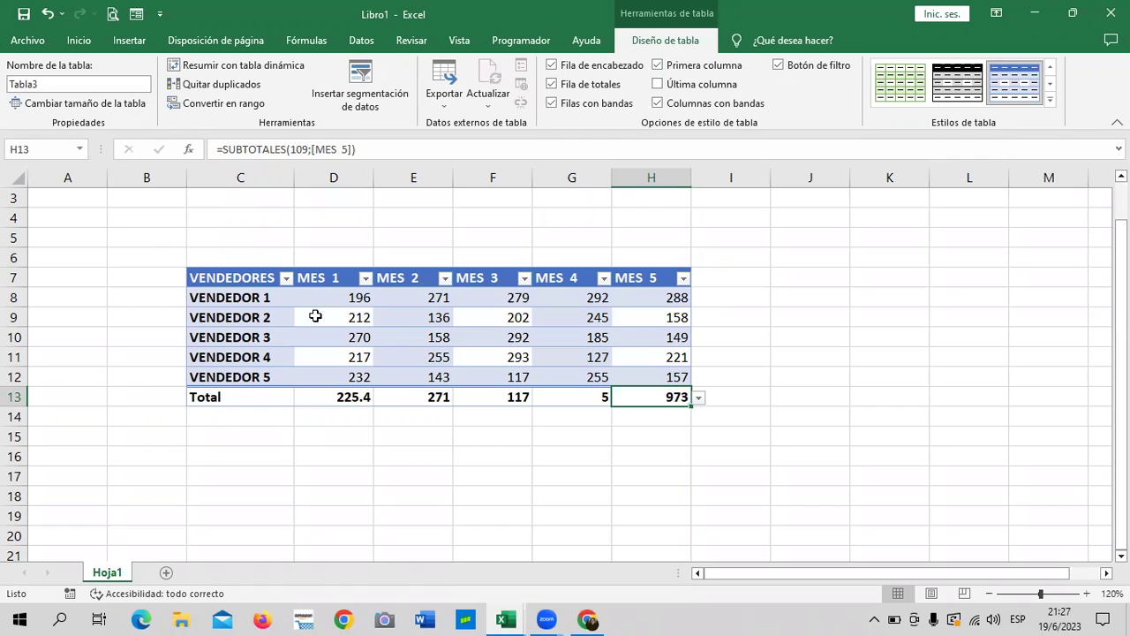
click(285, 279)
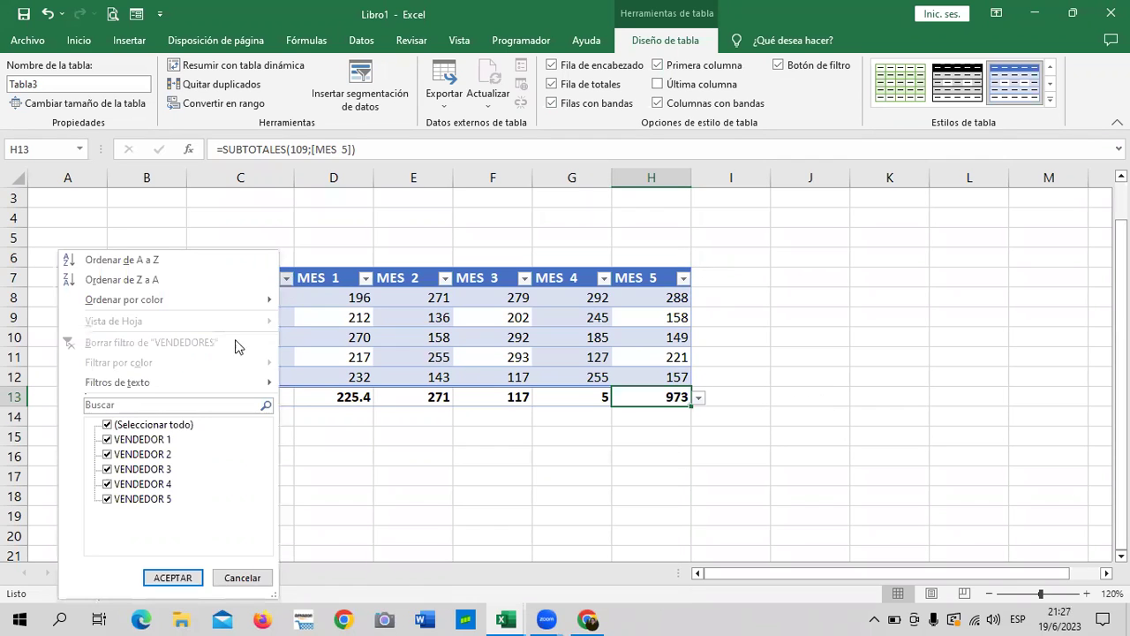
click(186, 428)
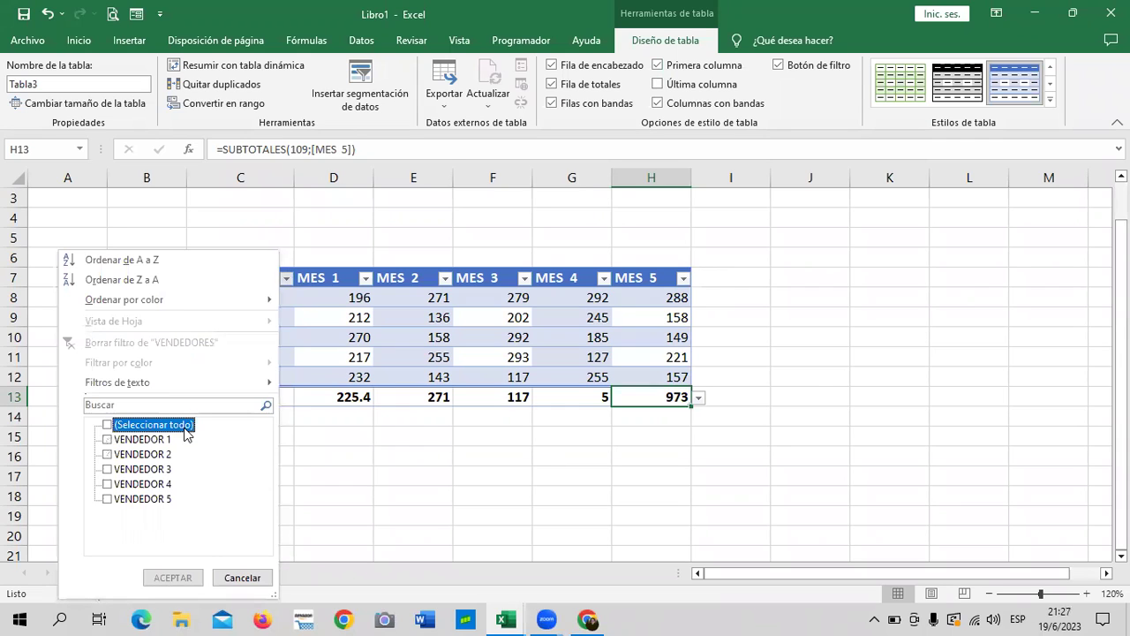
click(142, 469)
click(172, 578)
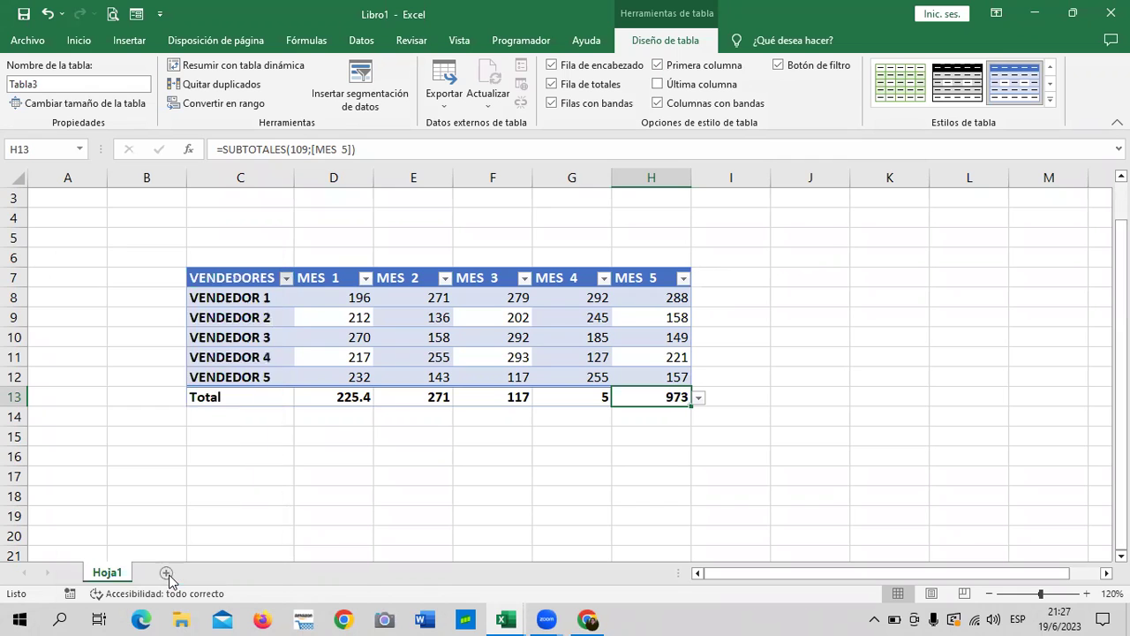
click(527, 396)
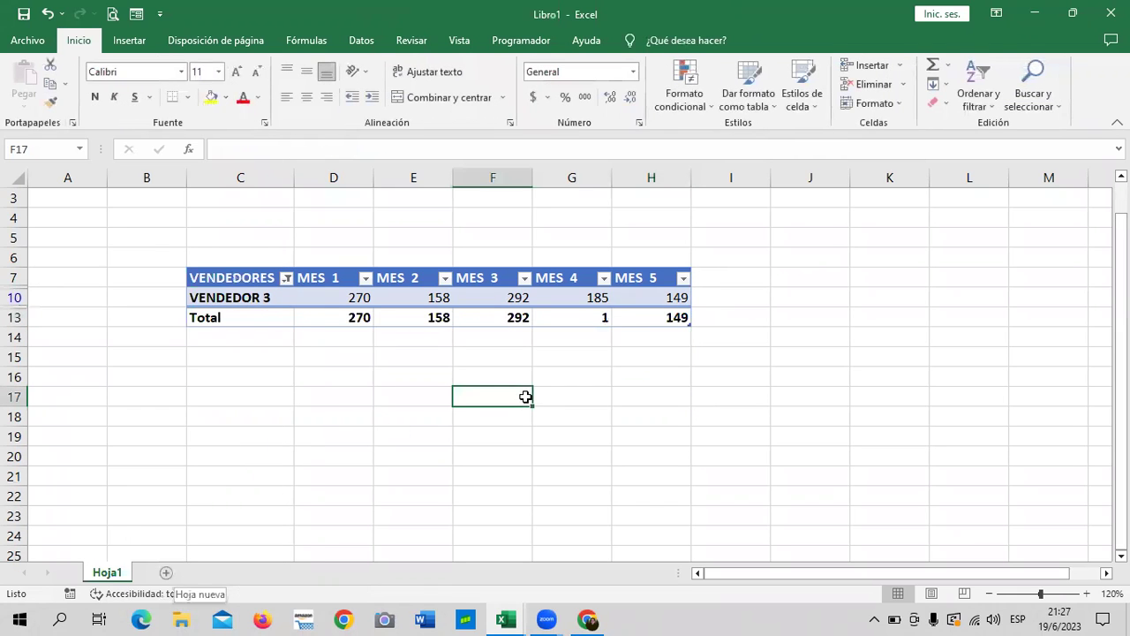
click(336, 315)
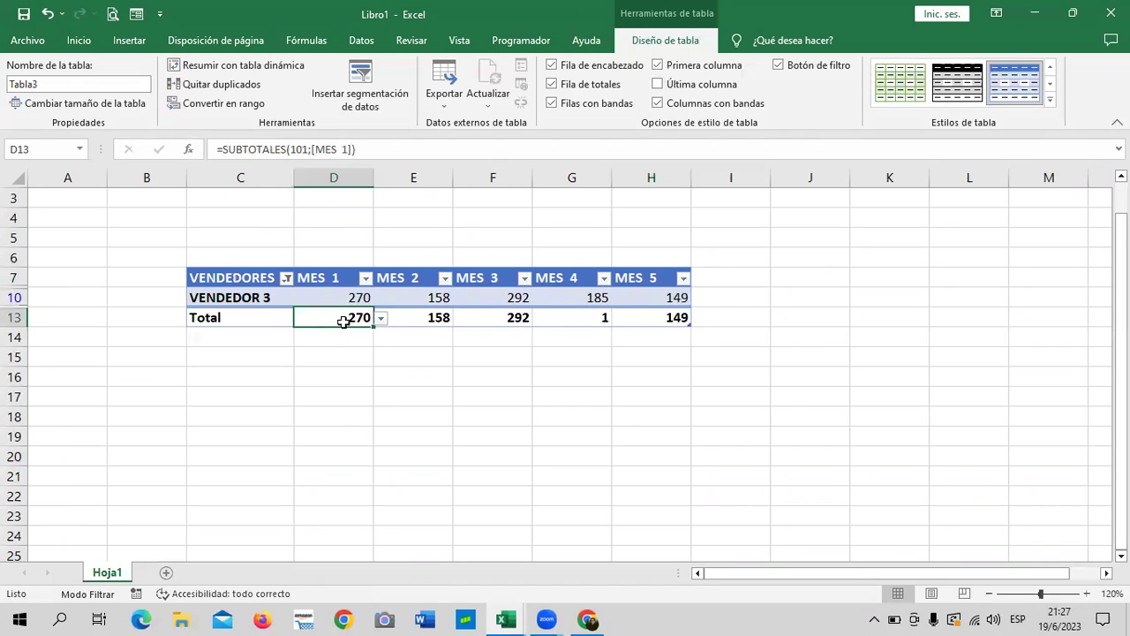
click(381, 318)
click(381, 317)
click(431, 318)
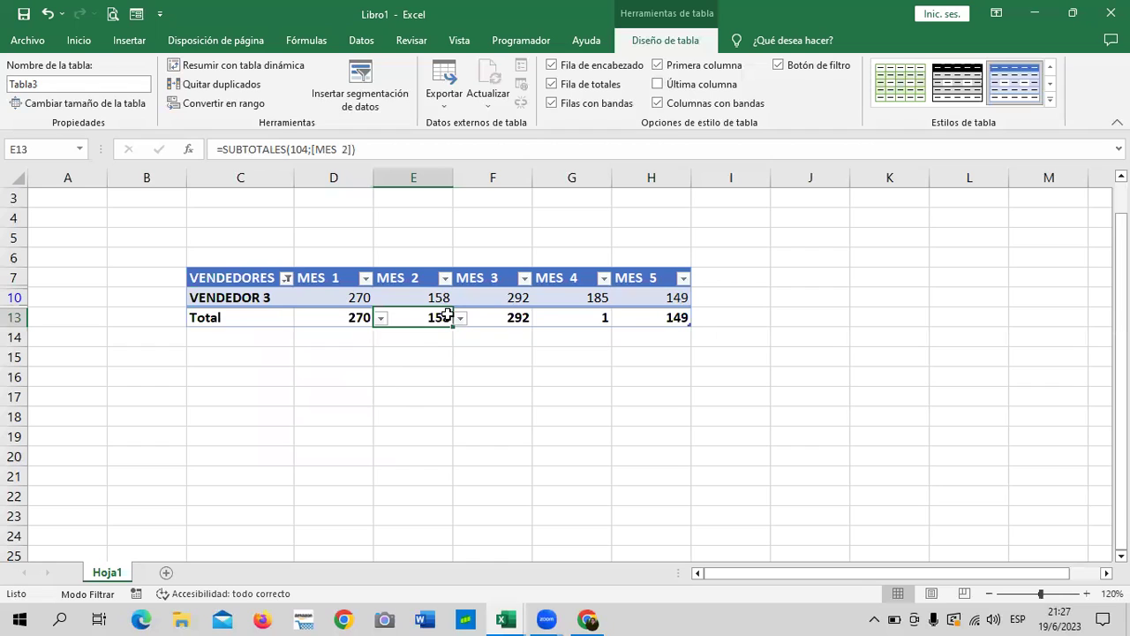
click(459, 318)
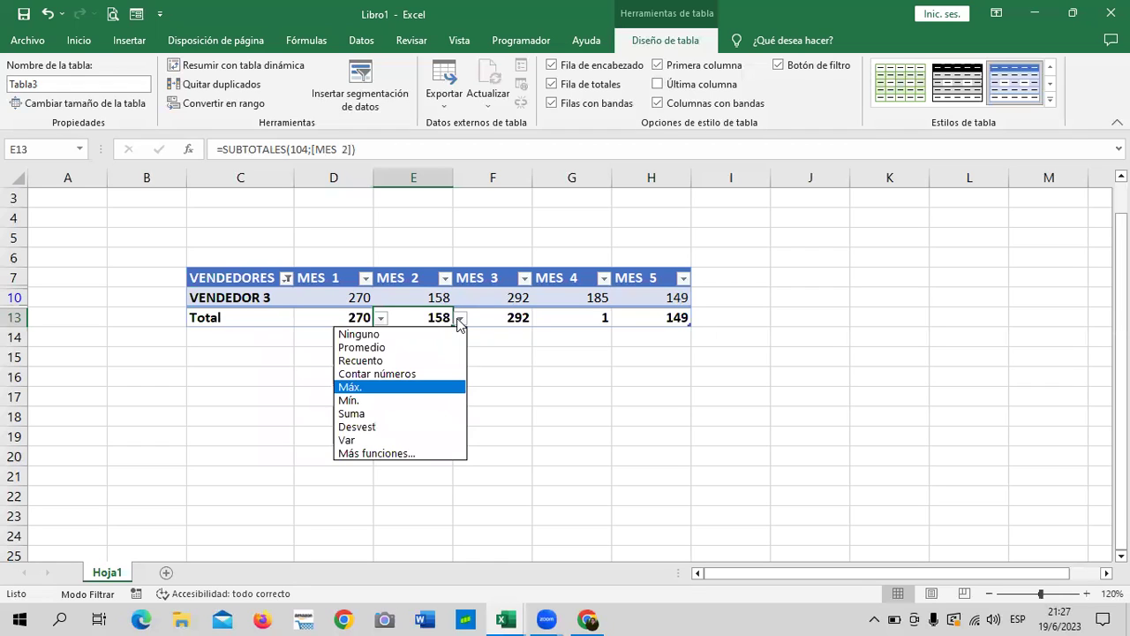
click(459, 319)
click(512, 317)
click(540, 319)
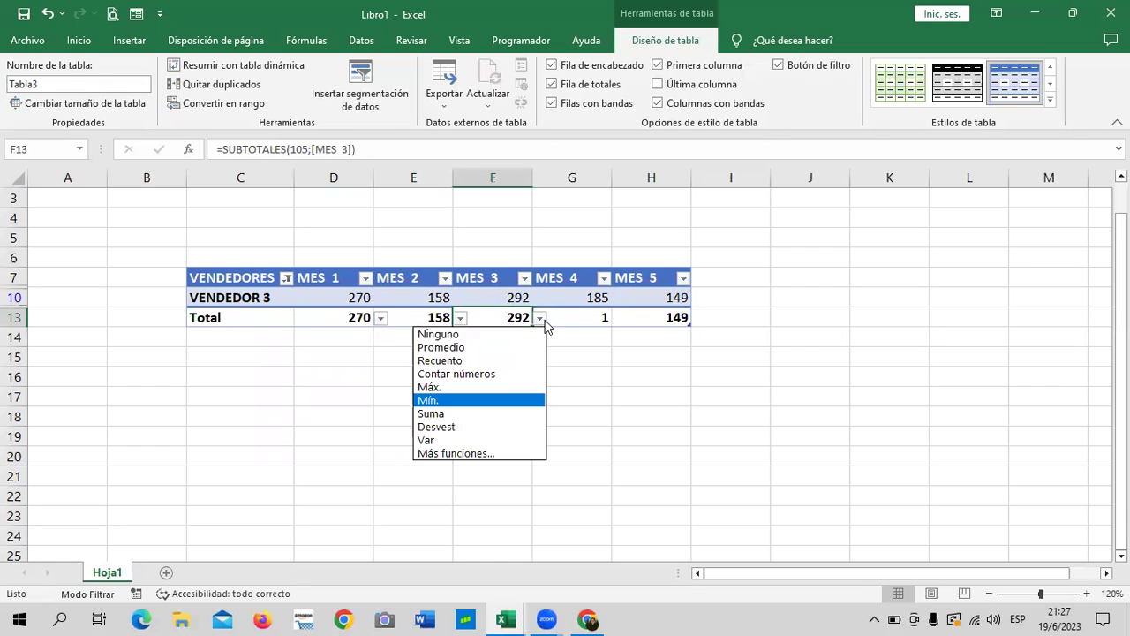
click(484, 401)
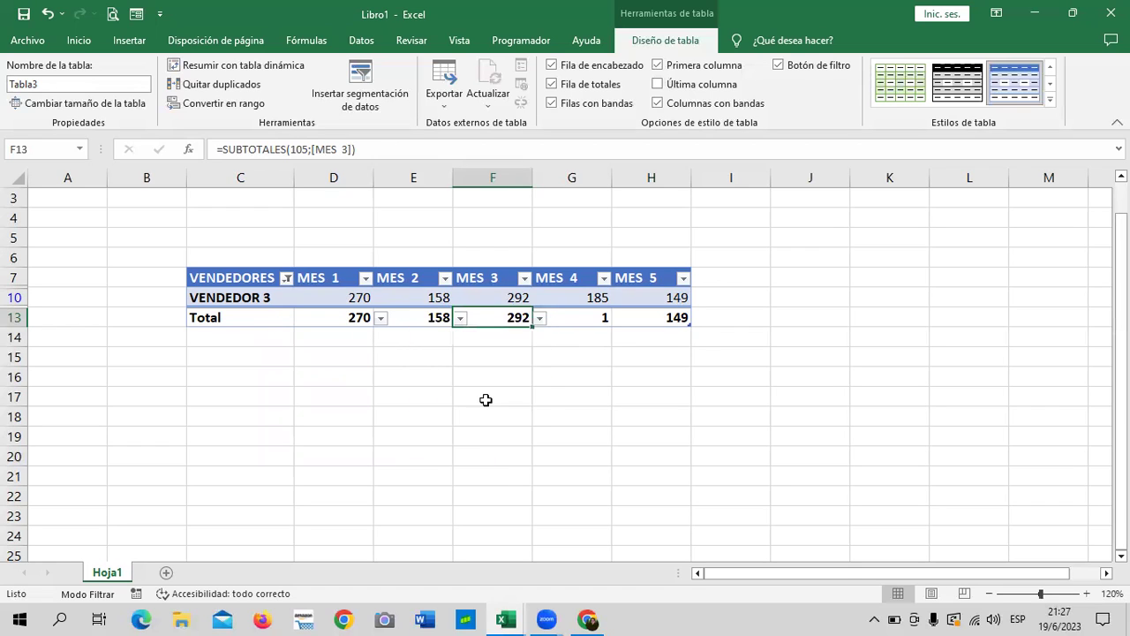
click(578, 319)
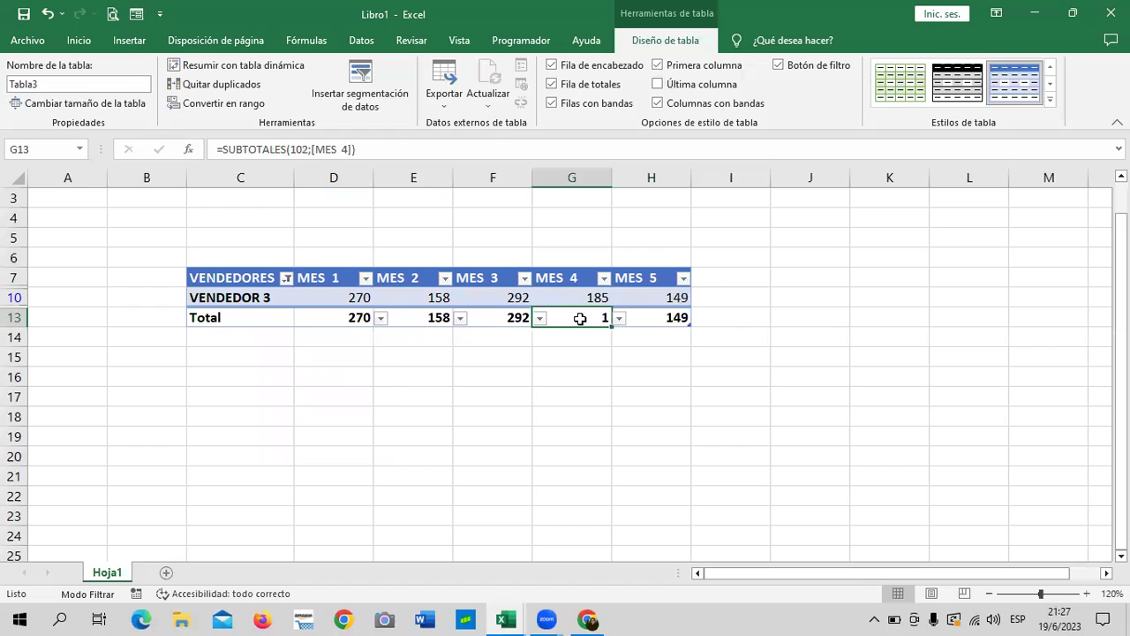
click(655, 316)
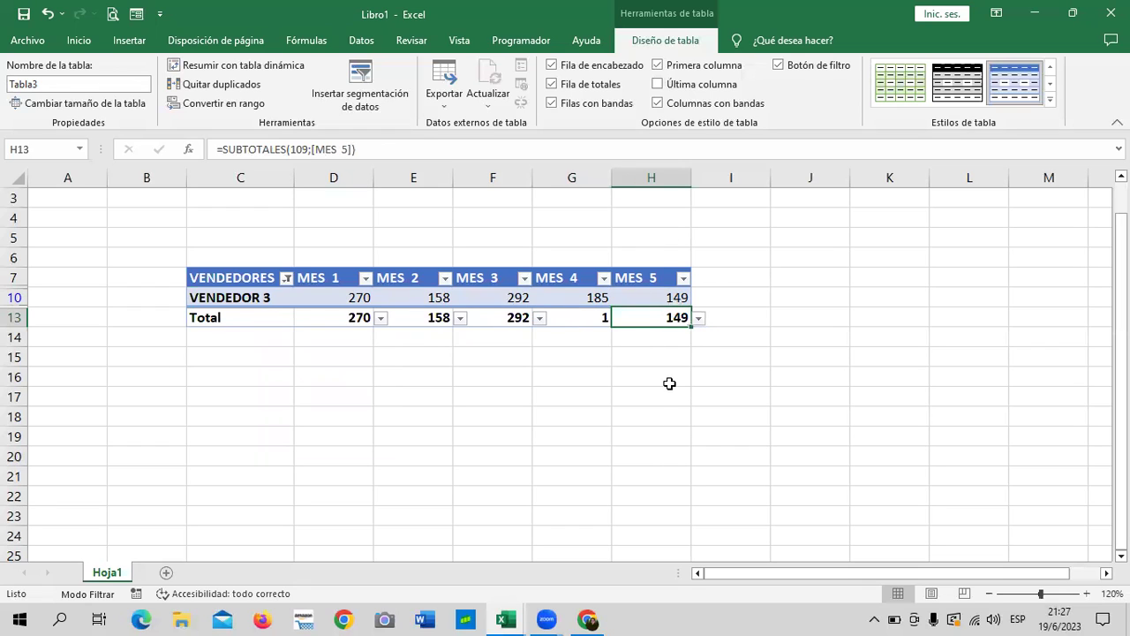
- Reselect all vendors in the VENDEDORES filter so all five sellers show again
click(669, 416)
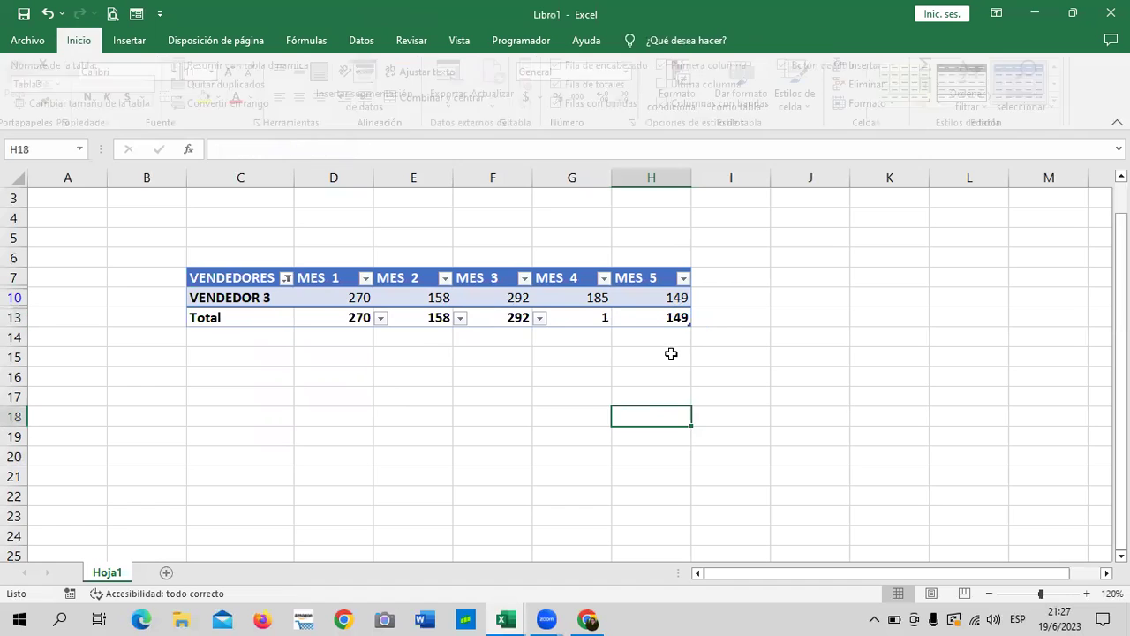
click(284, 278)
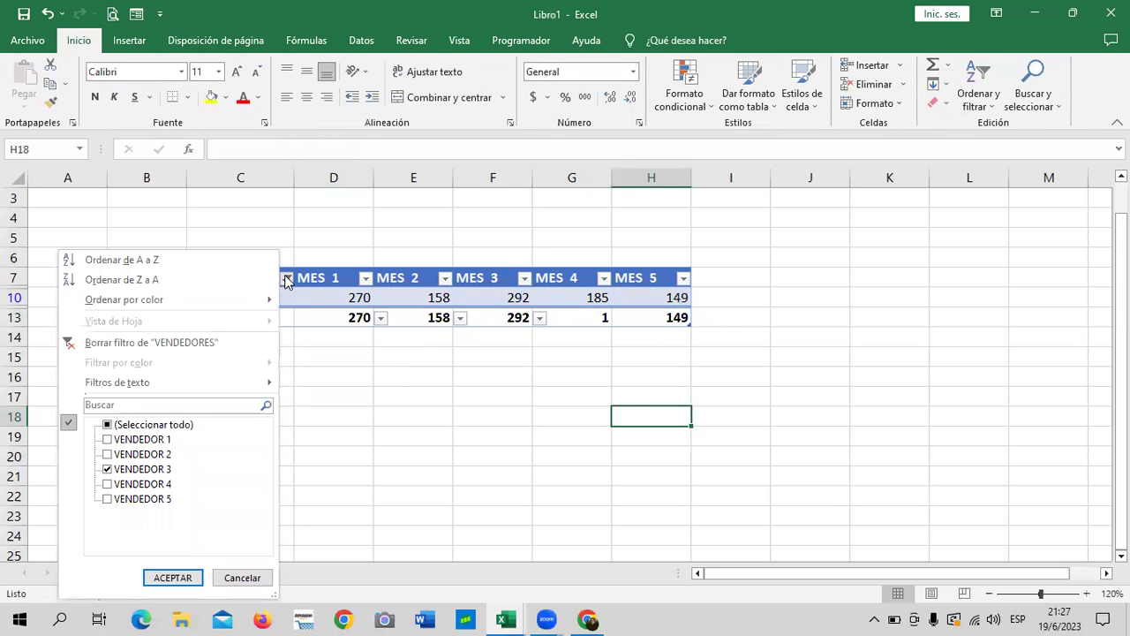
click(181, 428)
click(189, 581)
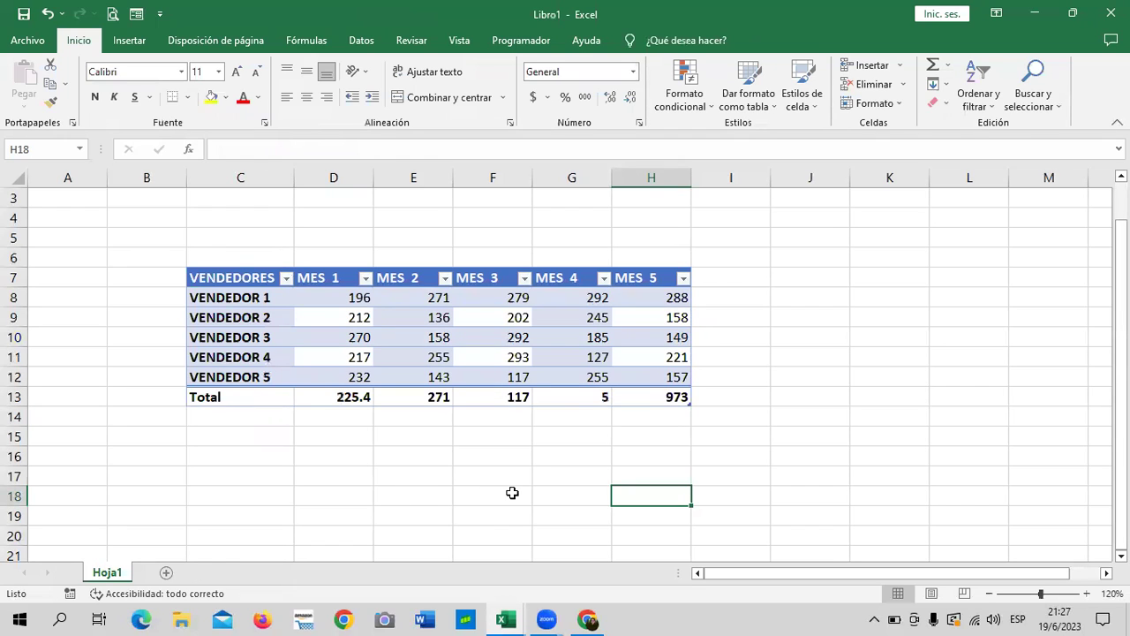
click(513, 493)
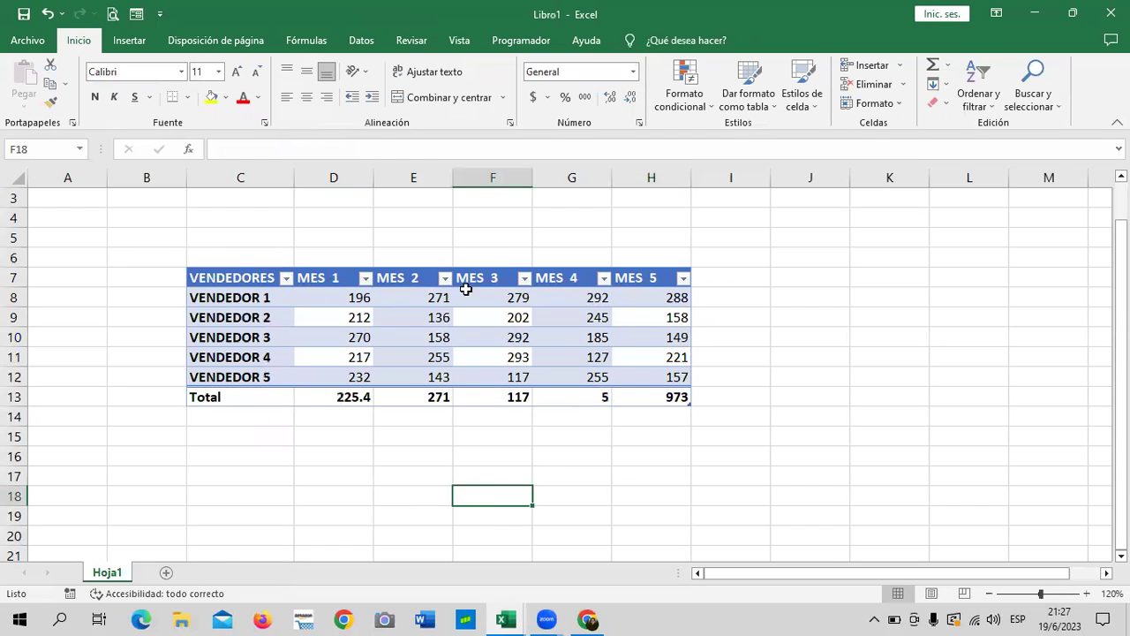
- Select each header cell from VENDEDORES through MES 5, then bring up Diseño de tabla
click(263, 281)
click(340, 280)
click(415, 281)
click(506, 281)
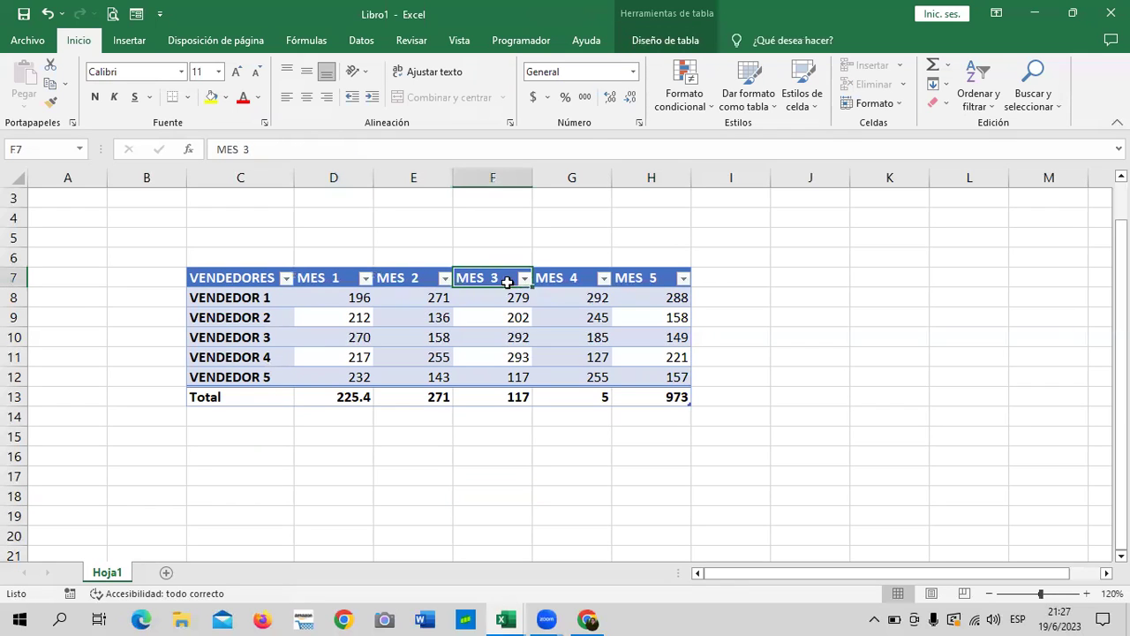
click(568, 282)
click(636, 281)
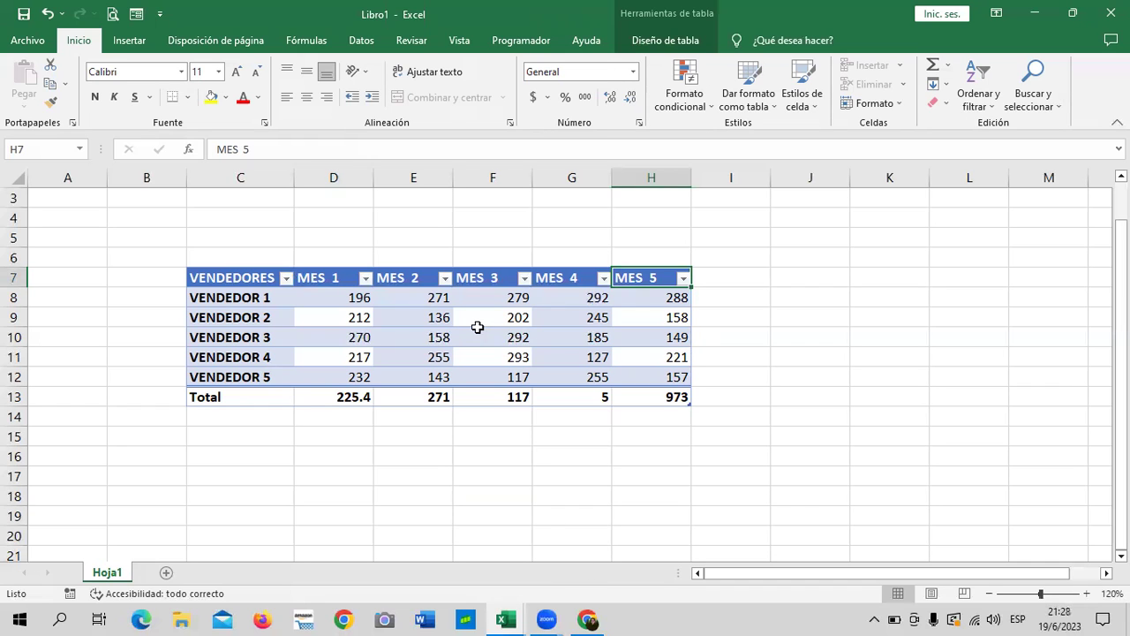
click(652, 41)
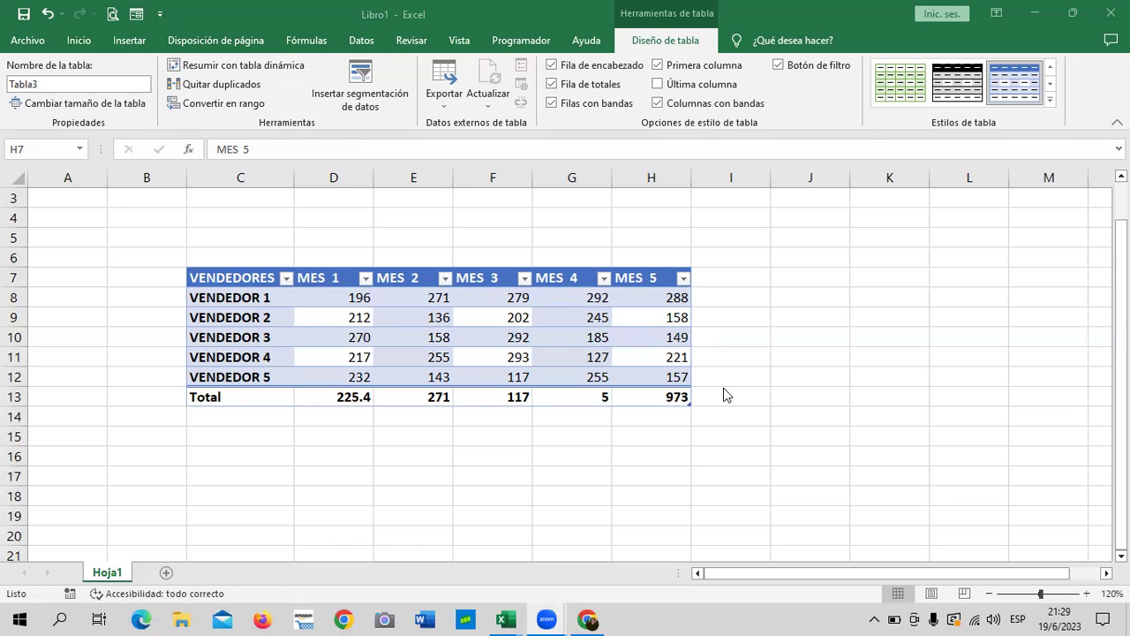
scroll(723, 388, down, 2)
scroll(505, 484, down, 1)
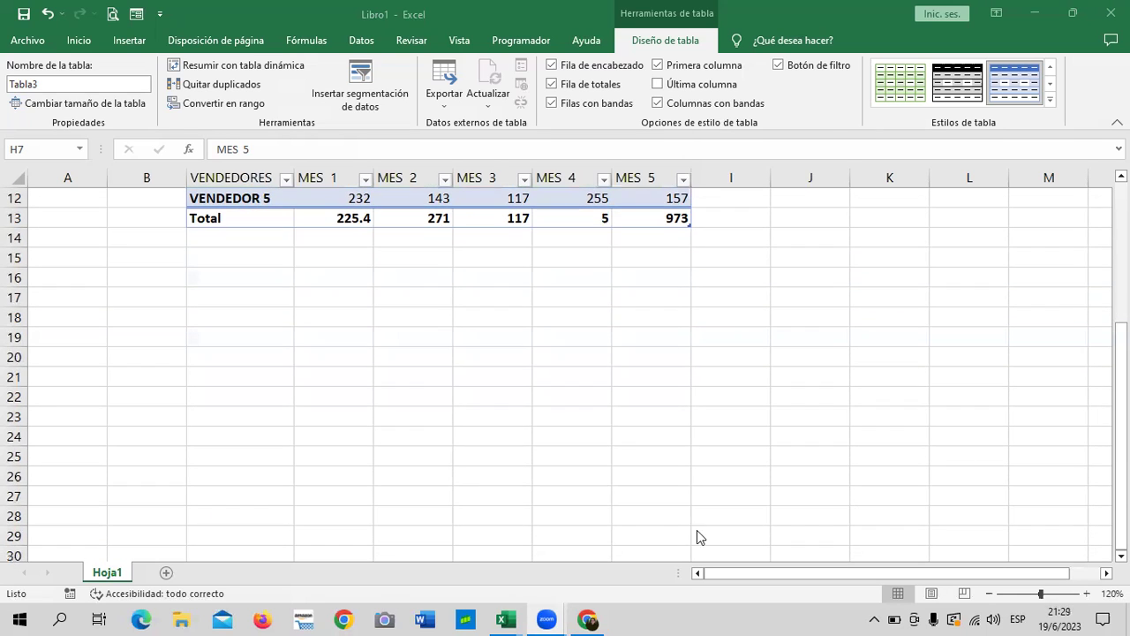
scroll(699, 537, up, 4)
- Enter =ALEATORIO.ENTRE(1;10) in K7 using autocomplete
click(901, 327)
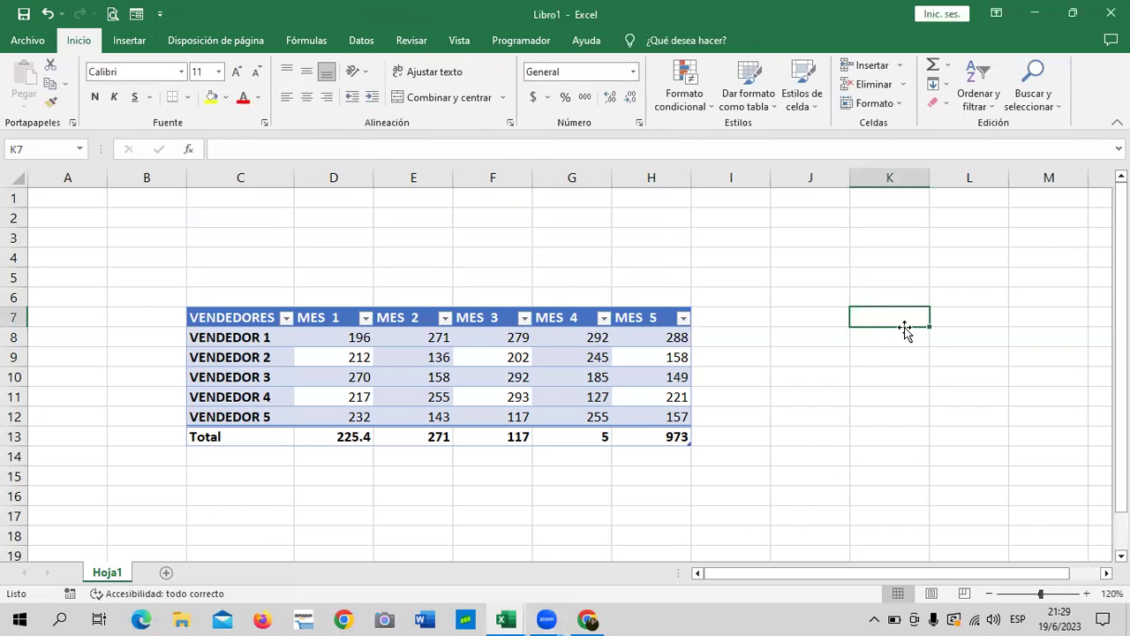
text(=a)
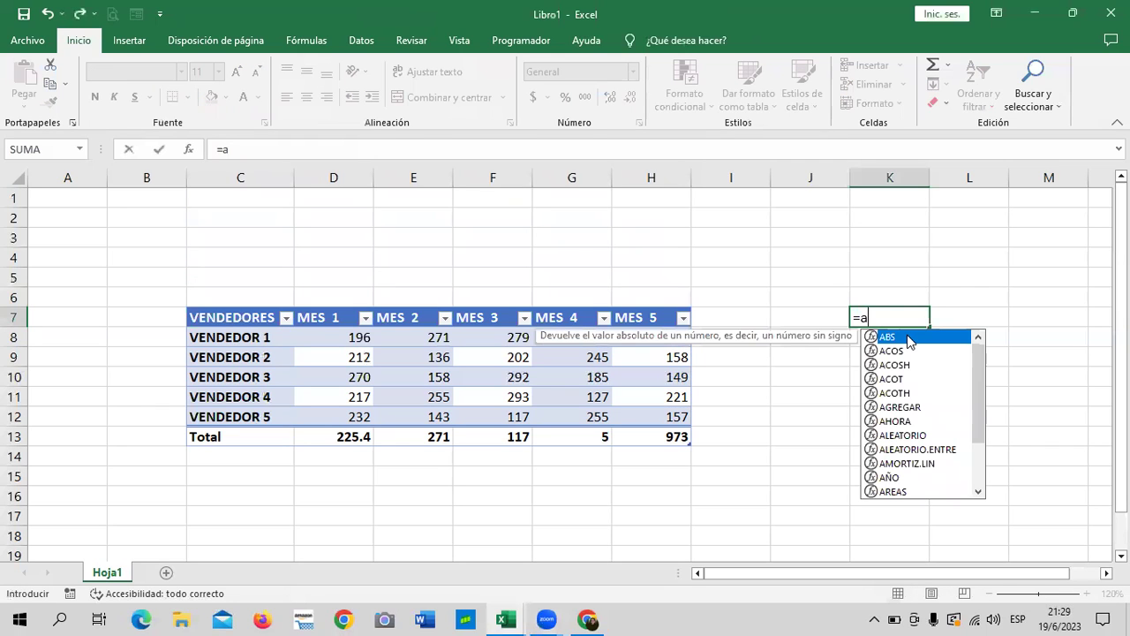
key(BackSpace)
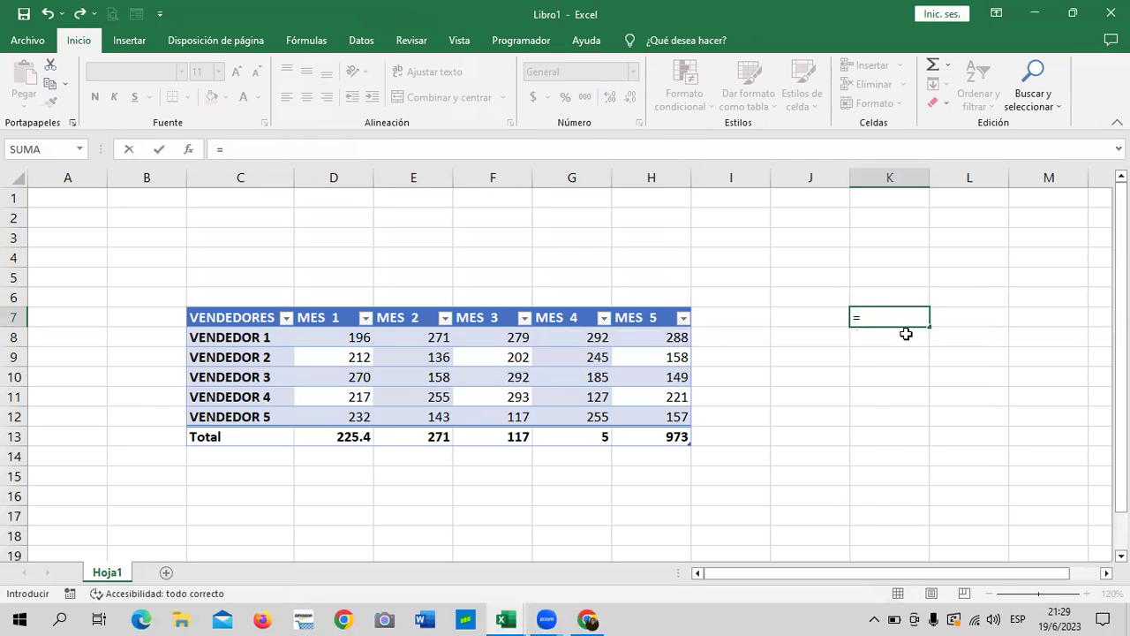
text(alea)
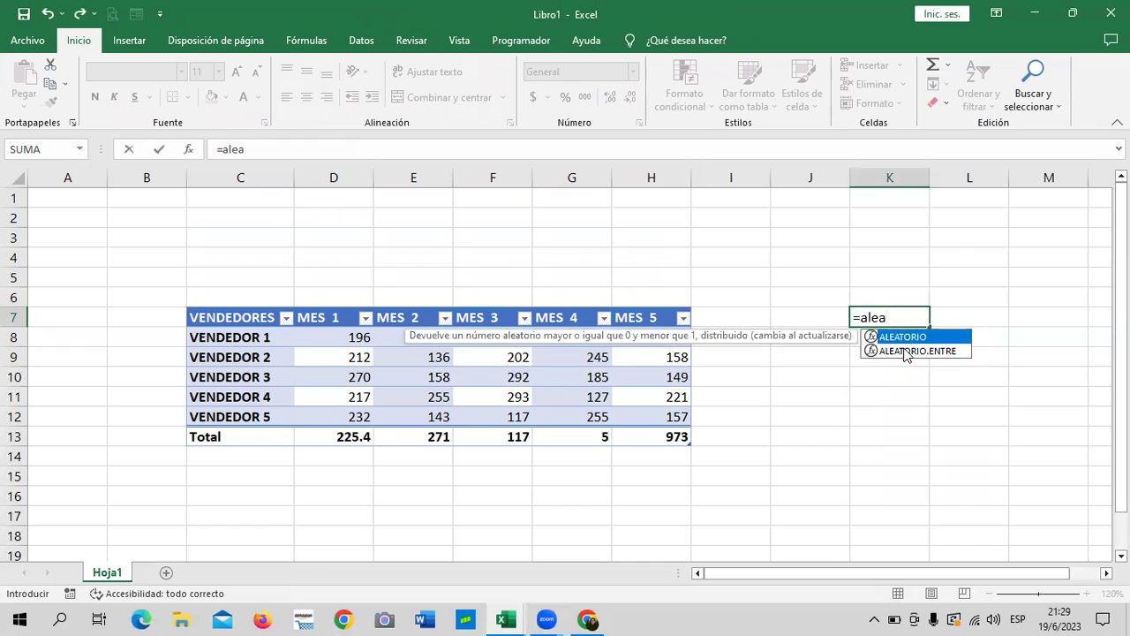
double_click(906, 352)
text(1)
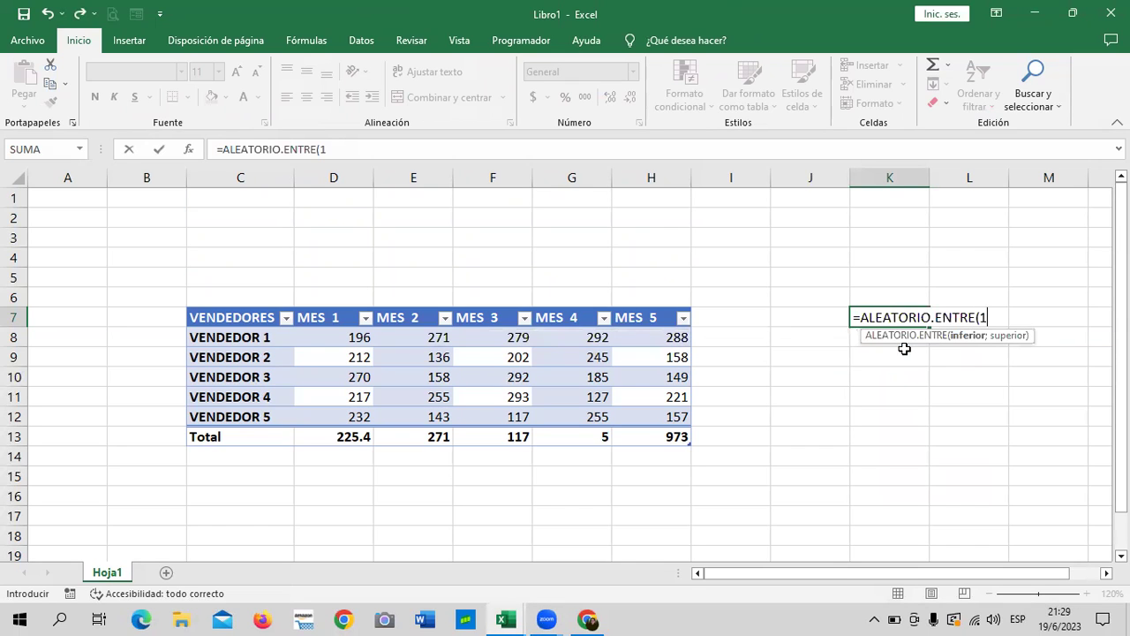
text(;10)
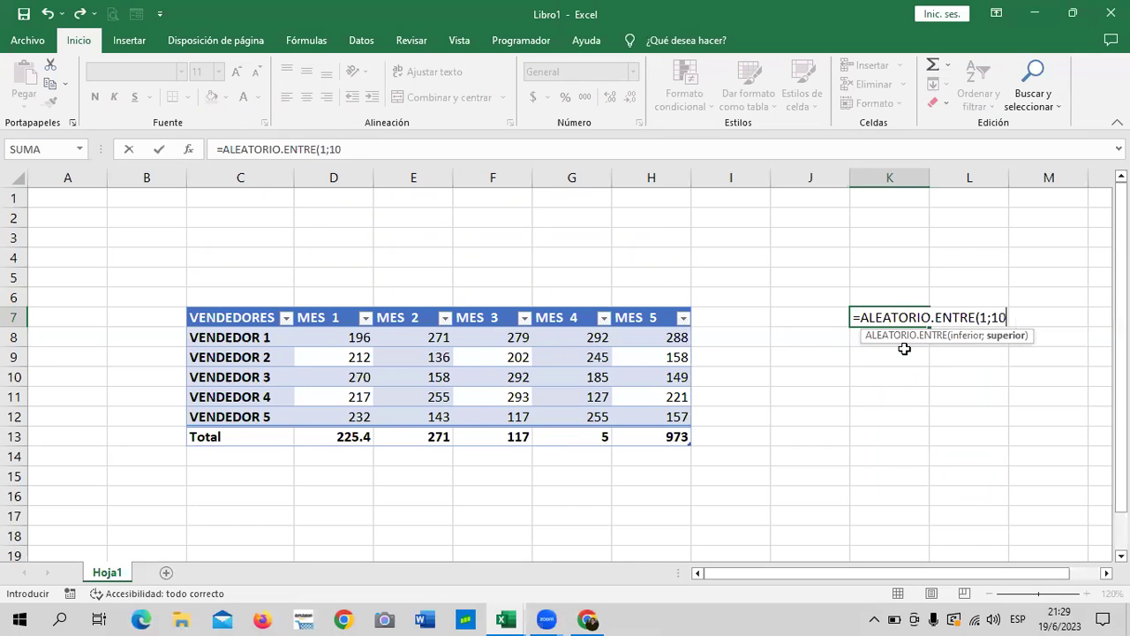
key(Return)
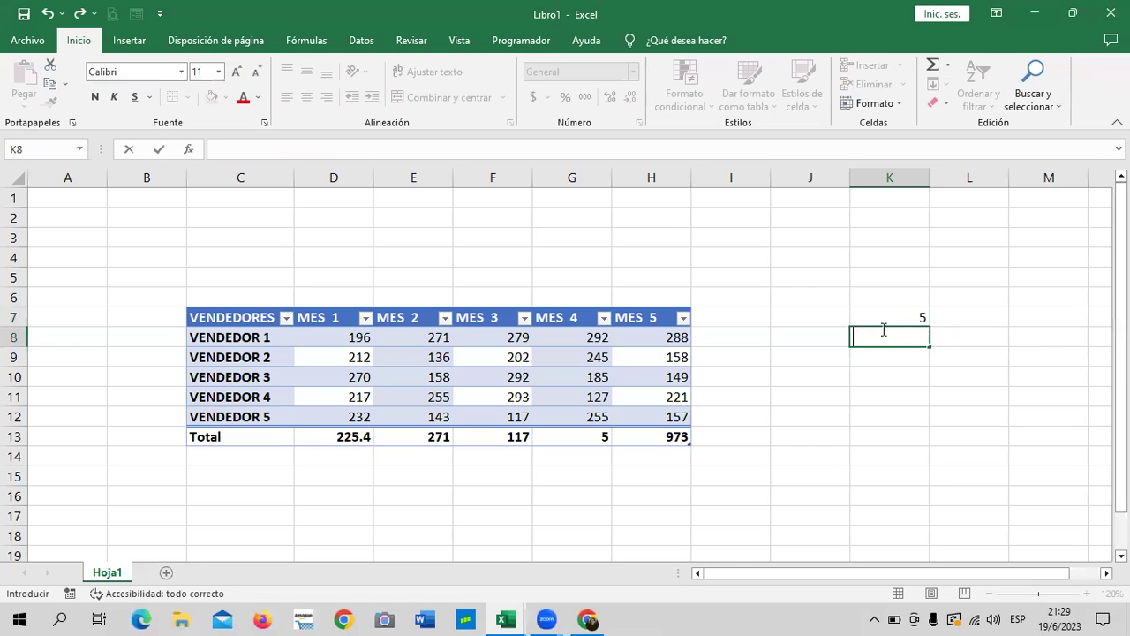
- Fill the K7 formula down to K17 and spot-check K9, K17, K15 and K11
key(Escape)
click(905, 320)
drag(929, 327, 961, 525)
click(991, 500)
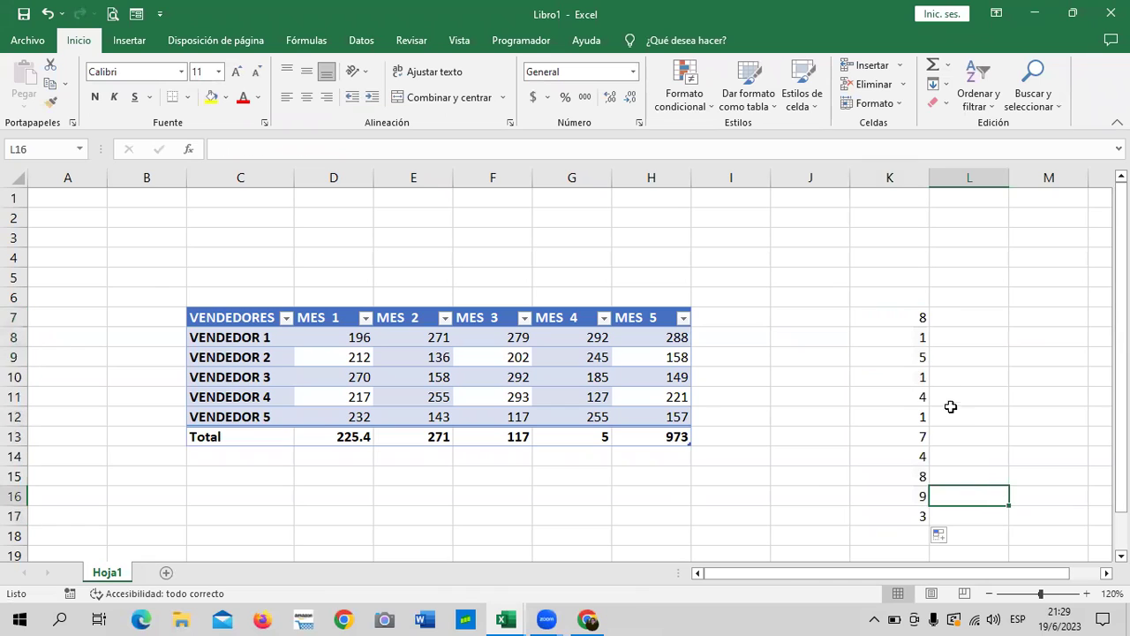
click(904, 363)
click(895, 512)
click(889, 477)
click(881, 396)
- Select K7:K17 and copy the random numbers
drag(886, 364, 890, 344)
click(894, 320)
click(899, 434)
drag(1005, 379, 1051, 379)
drag(909, 323, 901, 507)
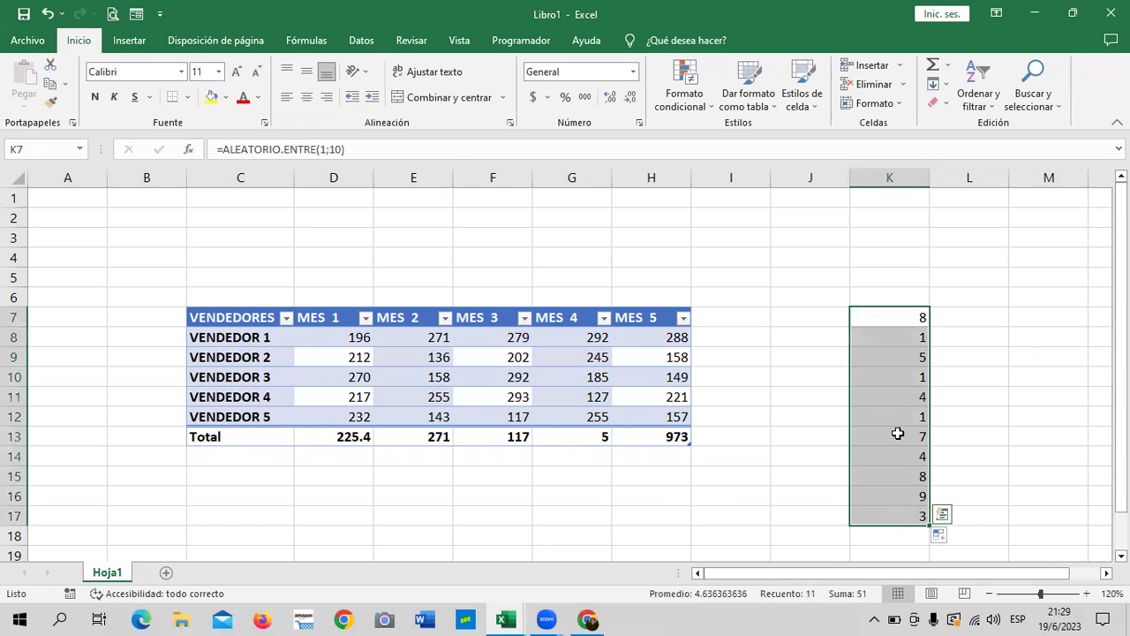
right_click(892, 345)
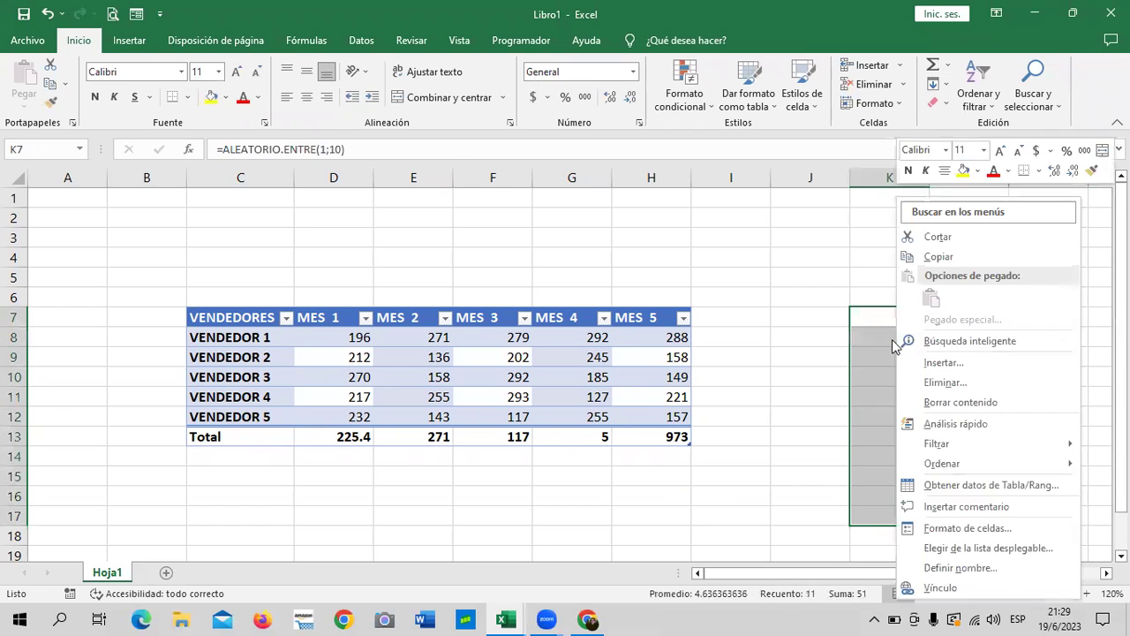
click(969, 257)
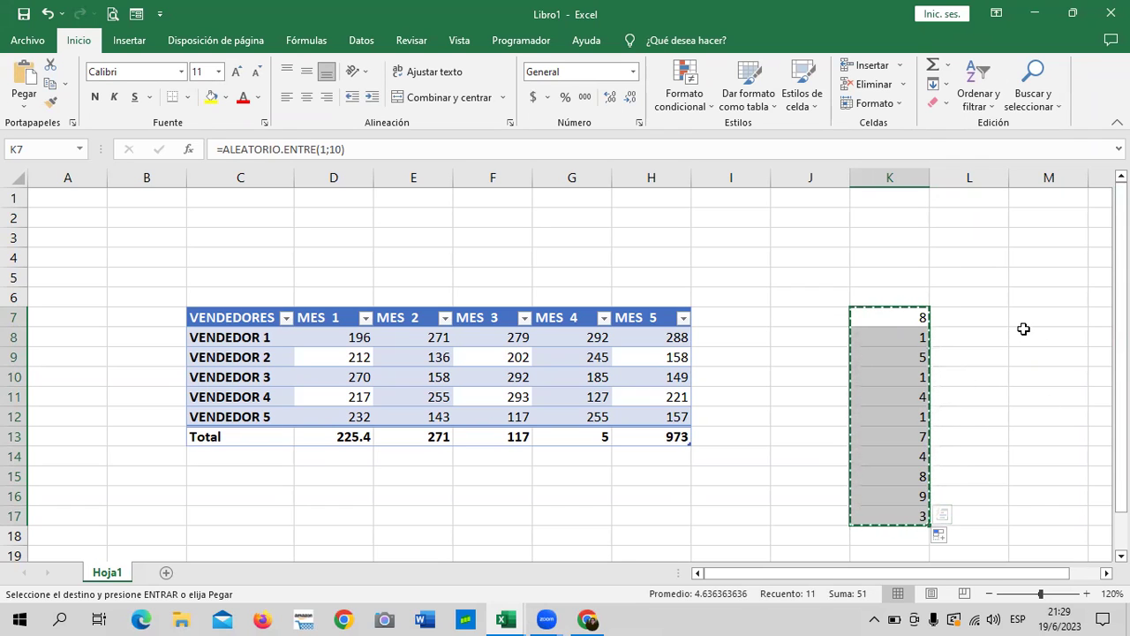
- Paste the copied cells back at K7 as Pegar valores, replacing the formulas
click(886, 316)
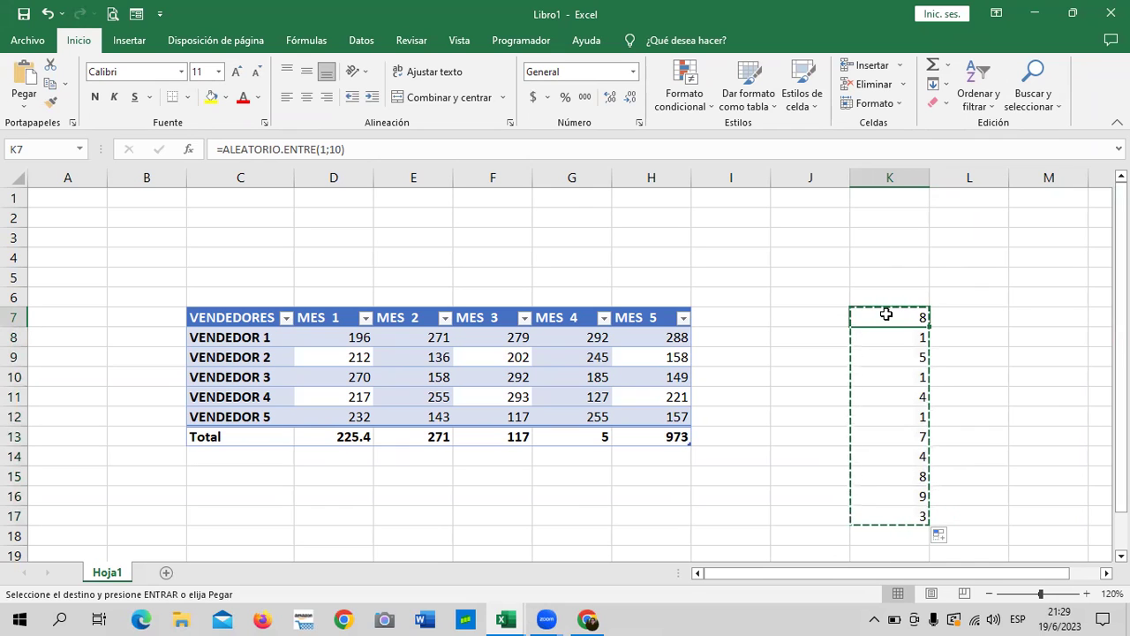
right_click(886, 316)
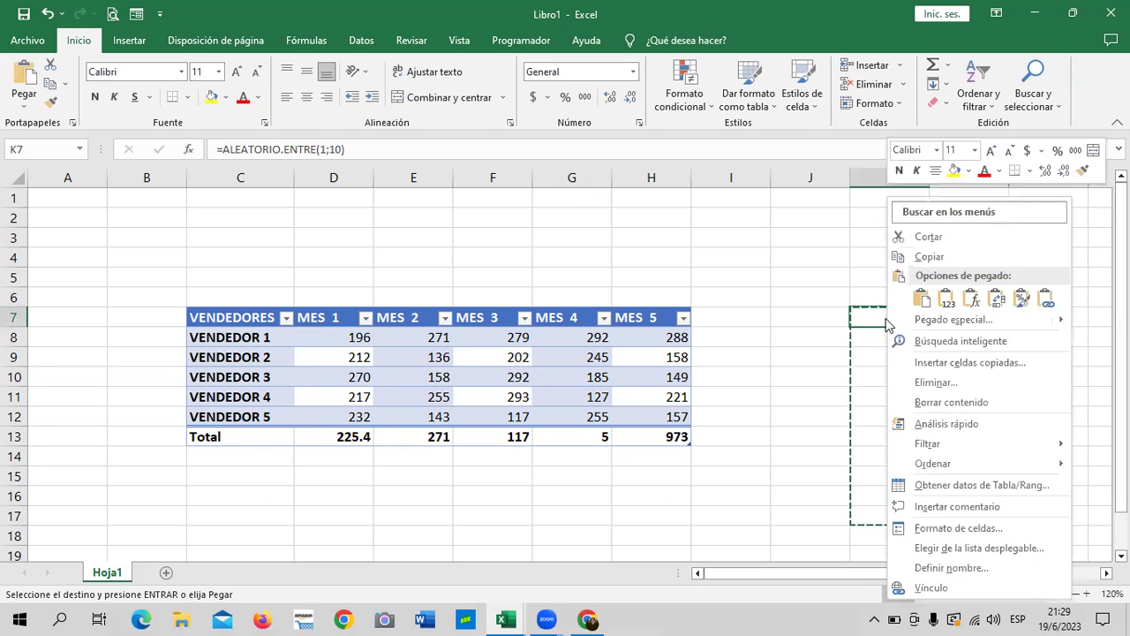
click(946, 302)
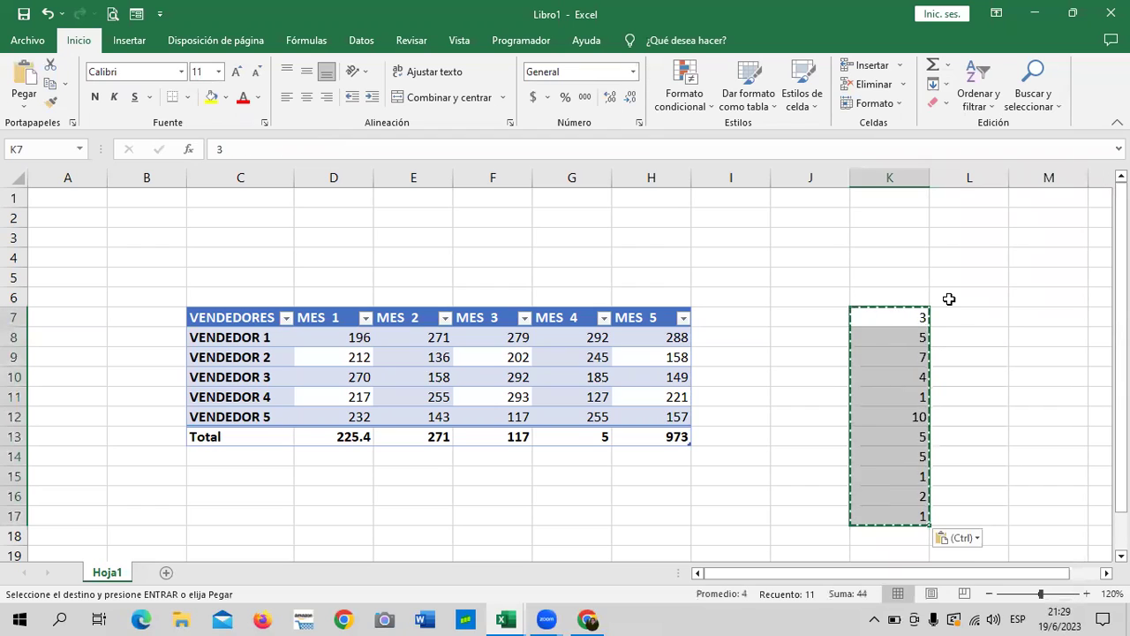
key(Escape)
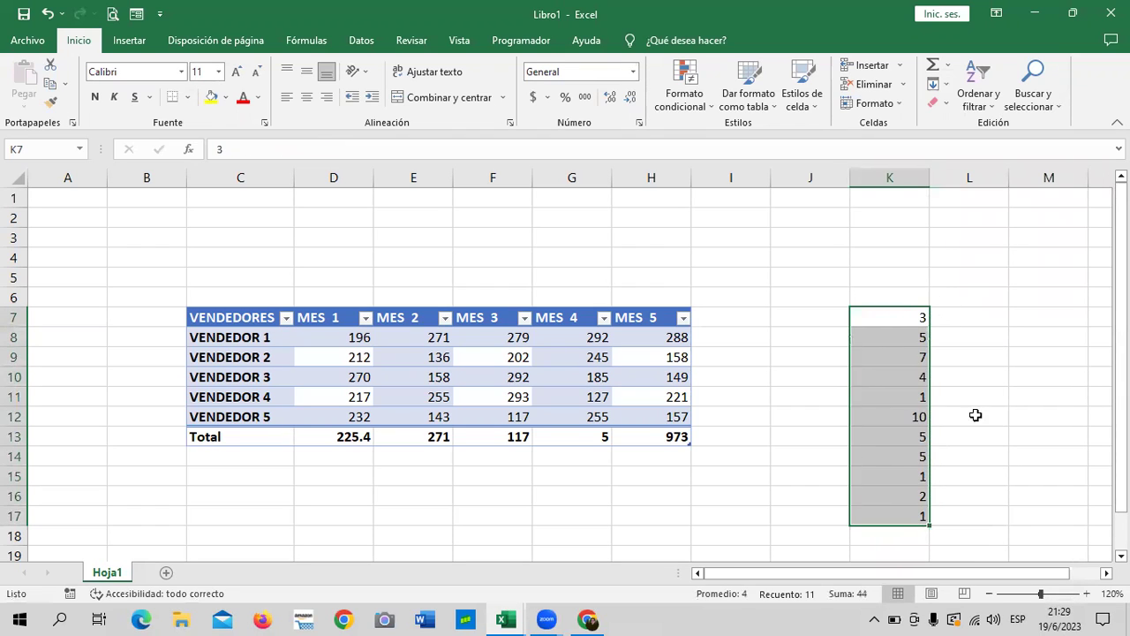
click(975, 415)
- Check the fixed values in K7, K9, K10, K11, K13, K16 and K17
click(881, 319)
click(898, 396)
click(903, 496)
click(894, 355)
click(892, 323)
click(889, 383)
click(896, 496)
click(890, 519)
click(907, 358)
click(905, 320)
click(899, 438)
click(894, 494)
click(913, 514)
click(924, 378)
click(904, 316)
- Select K7:K17 and delete its numbers
click(954, 356)
drag(919, 320, 910, 516)
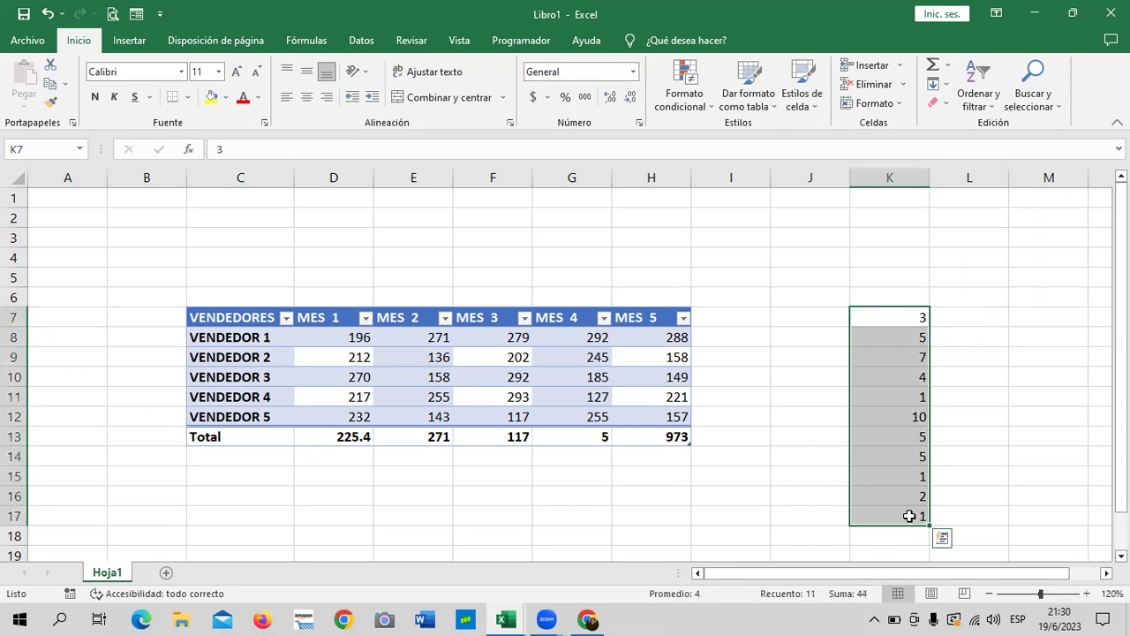
key(Delete)
click(976, 441)
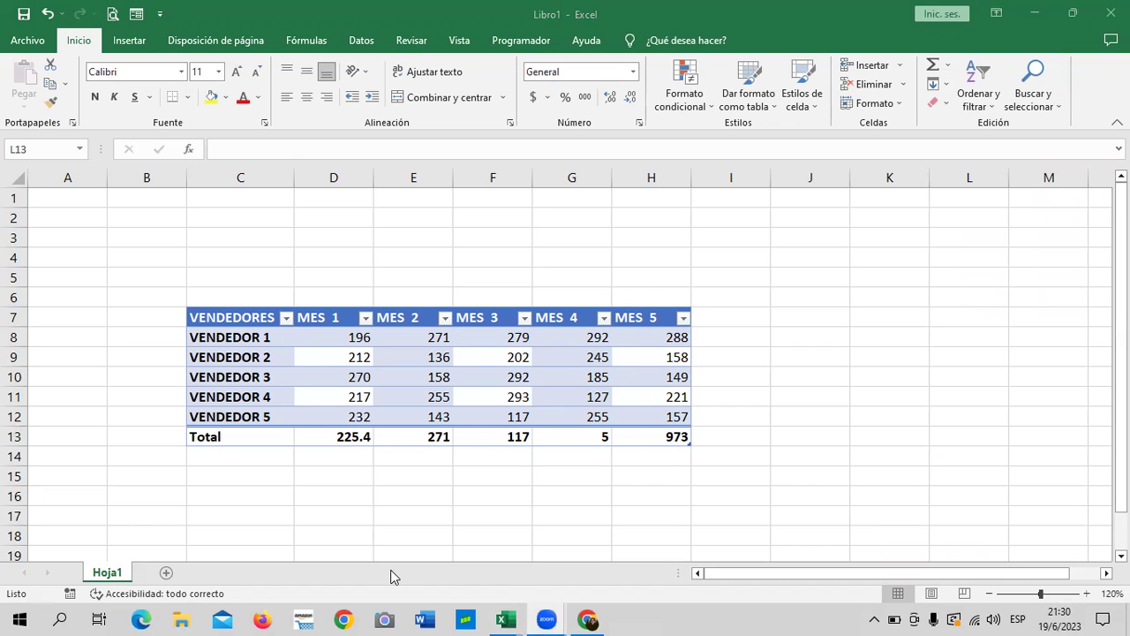
mouse_move(505, 620)
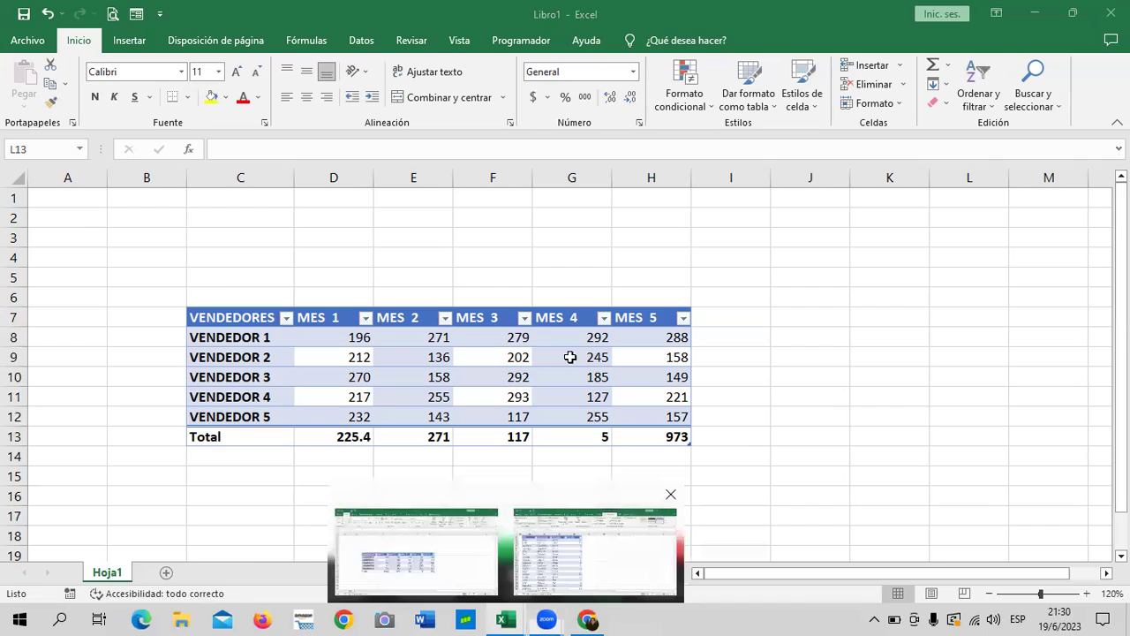
- Scroll through the DATOS table, select all its data with Ctrl+A, then pick a Disciplina cell
scroll(215, 386, down, 7)
scroll(242, 377, down, 4)
scroll(242, 376, down, 9)
scroll(242, 376, down, 4)
scroll(242, 378, down, 8)
scroll(242, 380, down, 4)
scroll(242, 380, down, 9)
scroll(242, 379, down, 5)
scroll(244, 380, up, 4)
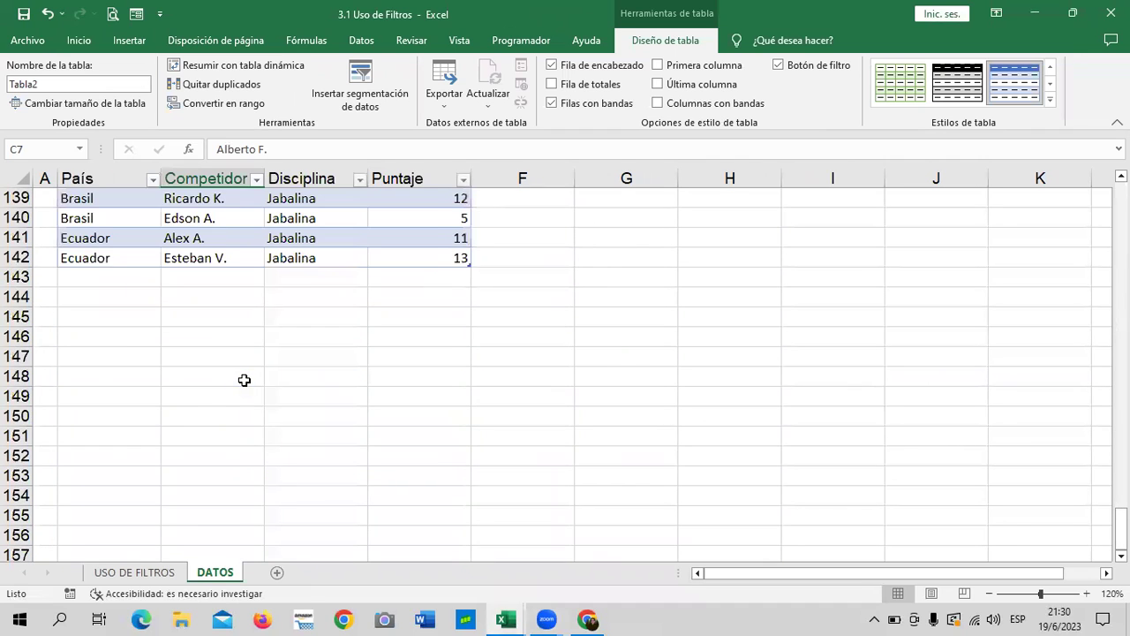
scroll(245, 380, up, 3)
key(ctrl+a)
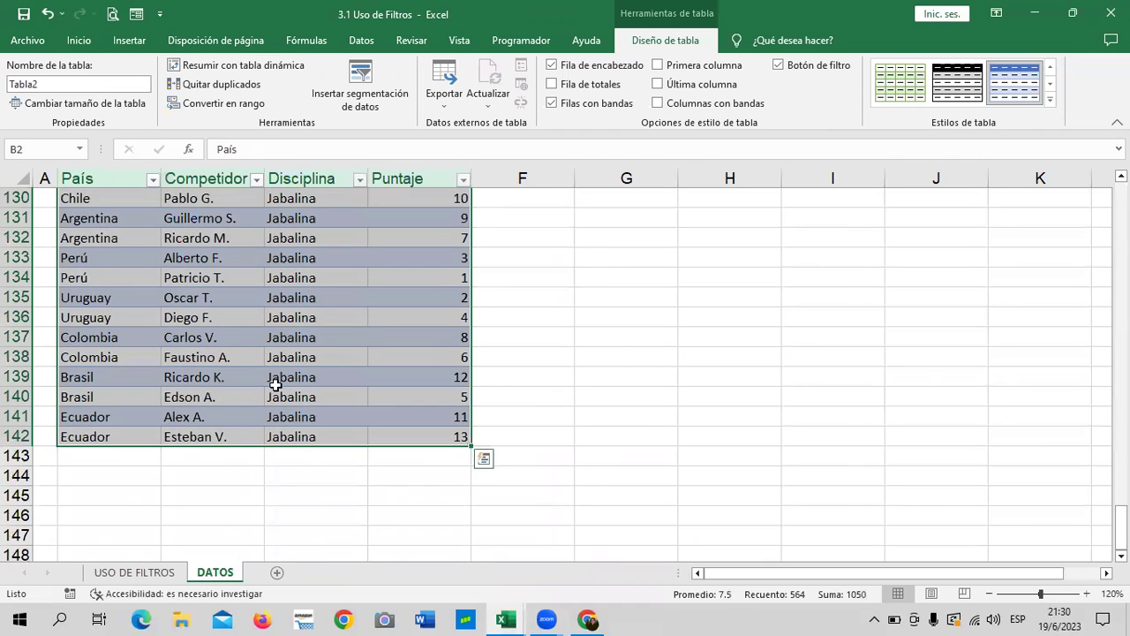
click(544, 303)
click(294, 436)
- Scroll down to the table's end at row 142 and select a Puntaje cell
scroll(362, 402, up, 5)
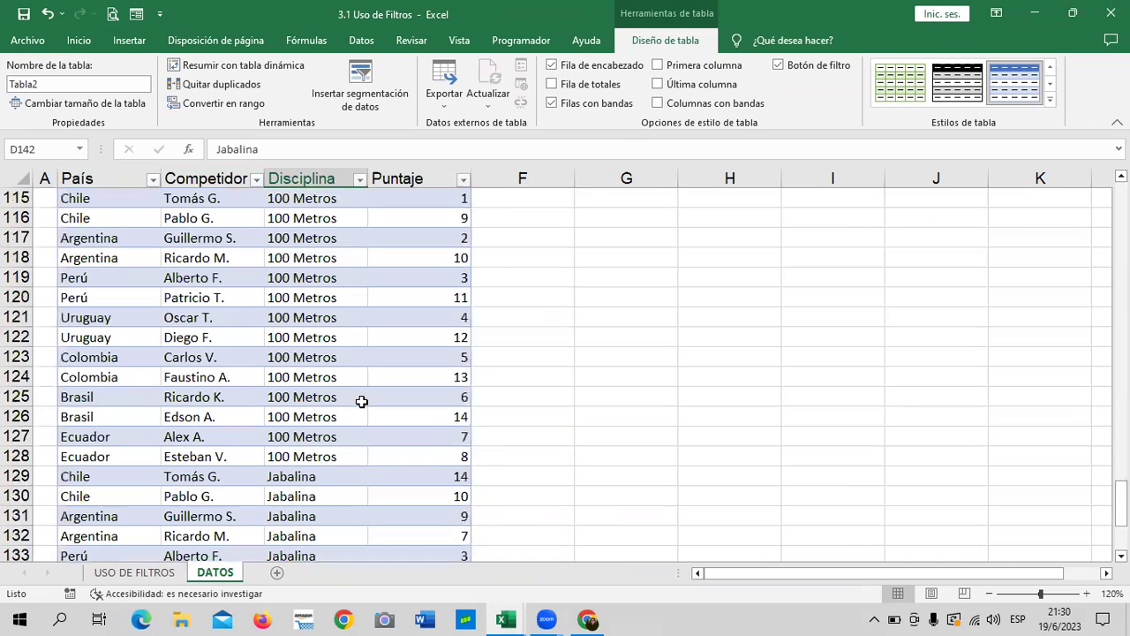
scroll(362, 402, up, 4)
scroll(362, 400, up, 8)
scroll(362, 398, up, 4)
scroll(362, 398, up, 6)
scroll(362, 397, up, 6)
scroll(362, 396, up, 1)
scroll(362, 395, up, 4)
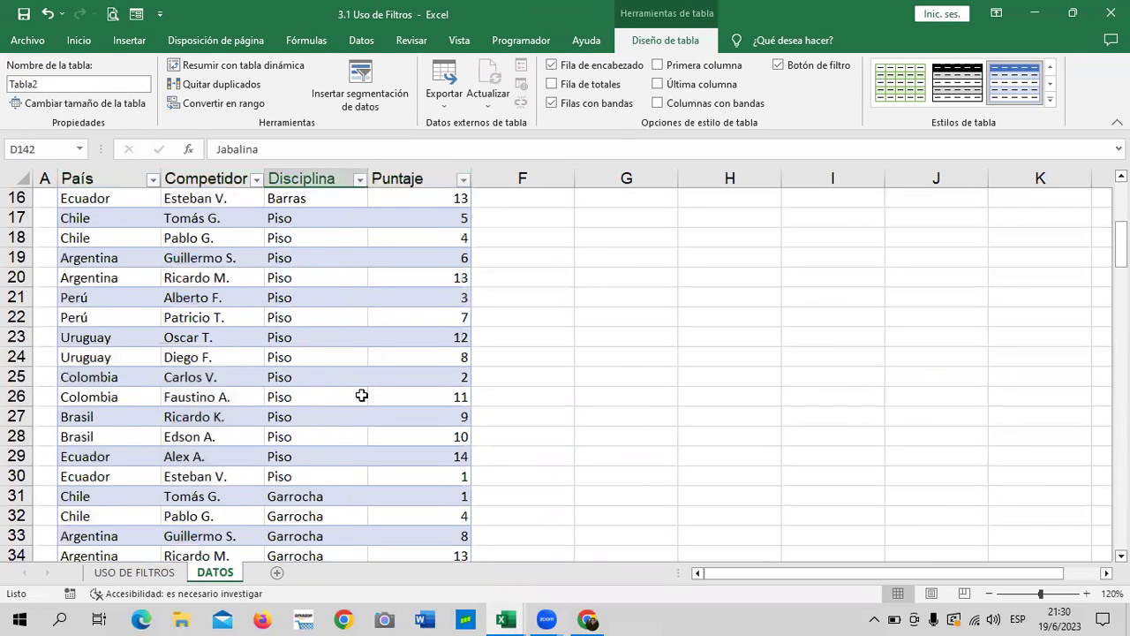
scroll(362, 395, up, 5)
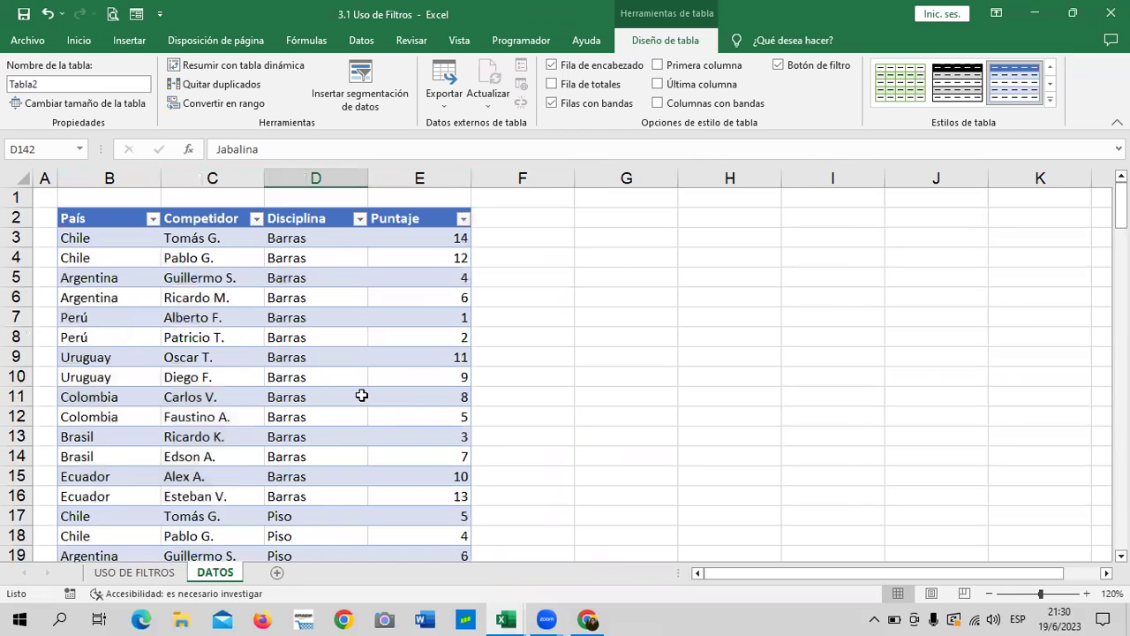
scroll(363, 396, down, 5)
scroll(362, 397, down, 4)
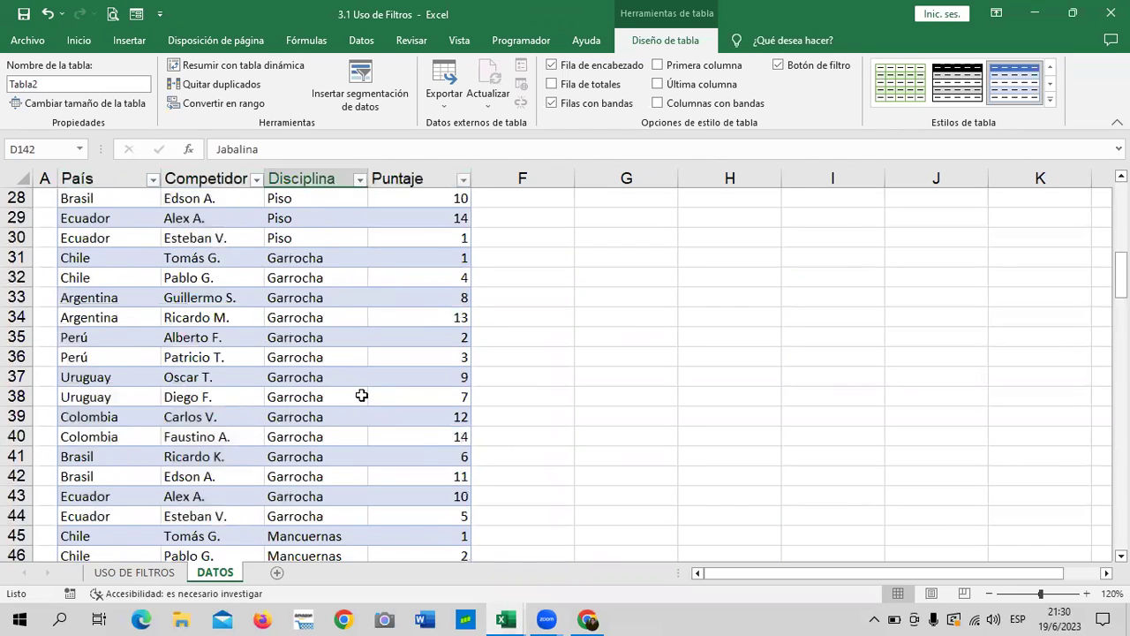
scroll(363, 396, down, 3)
scroll(360, 406, down, 6)
scroll(360, 408, down, 5)
scroll(369, 398, down, 10)
scroll(369, 398, down, 4)
scroll(370, 399, down, 9)
scroll(370, 398, down, 1)
scroll(370, 398, up, 5)
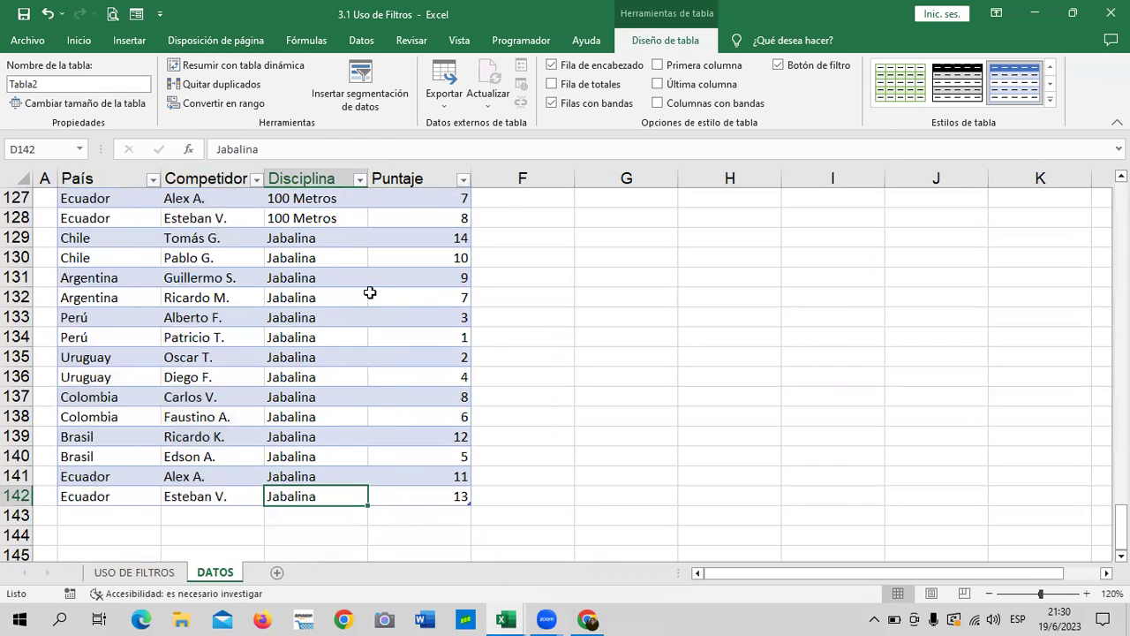
click(371, 294)
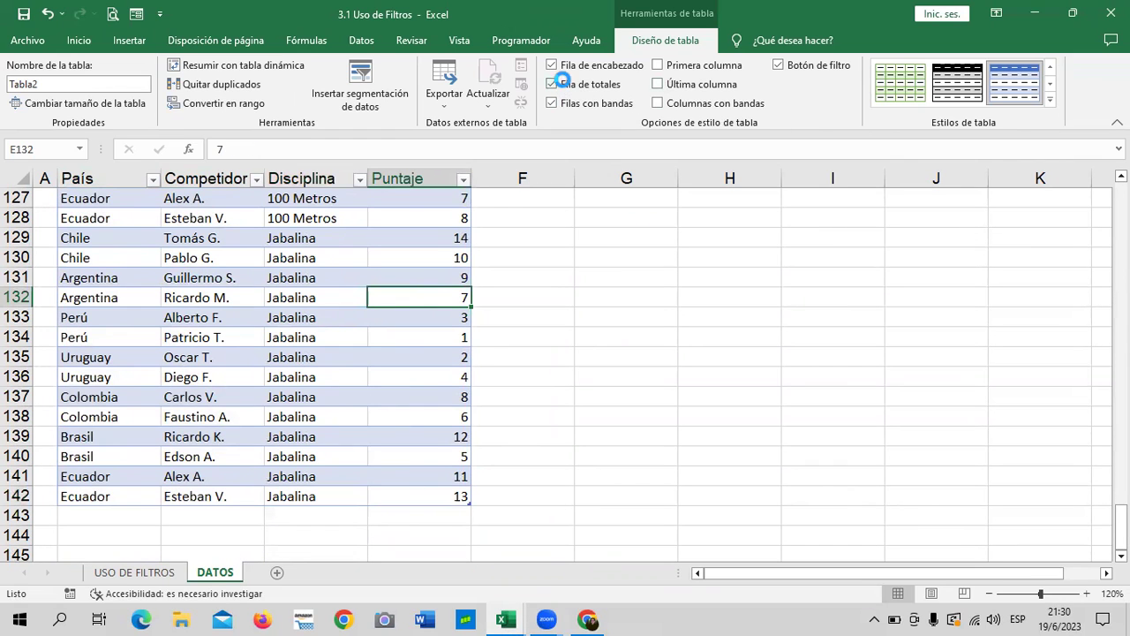
- Turn on Fila de totales and inspect the Puntaje total formula SUBTOTALES(109;[Puntaje]) giving 1050
click(565, 85)
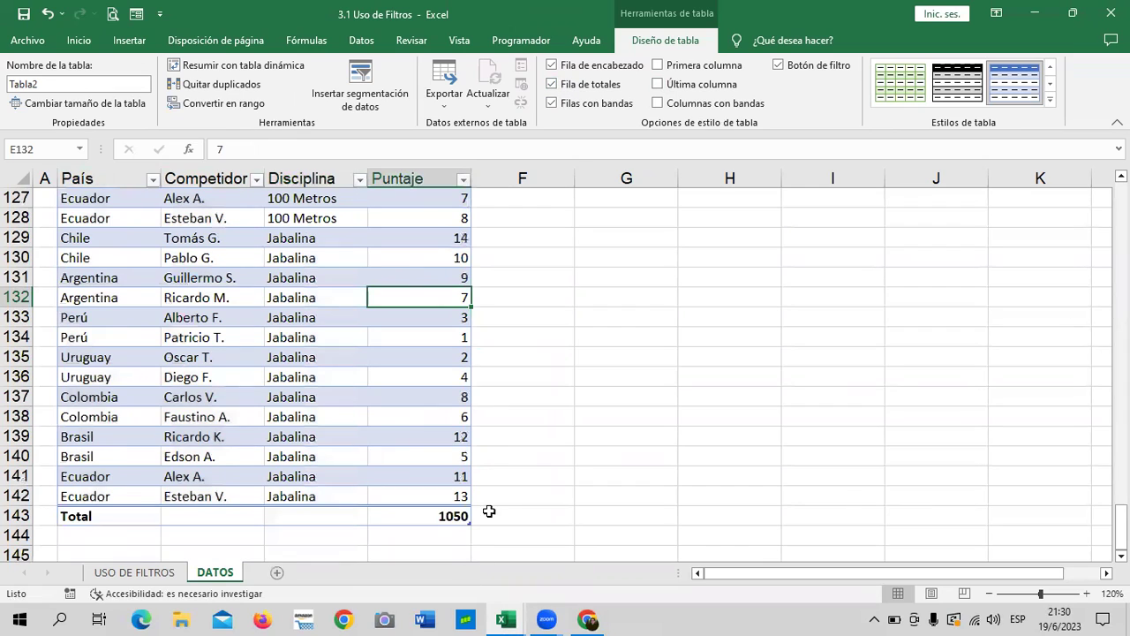
click(455, 517)
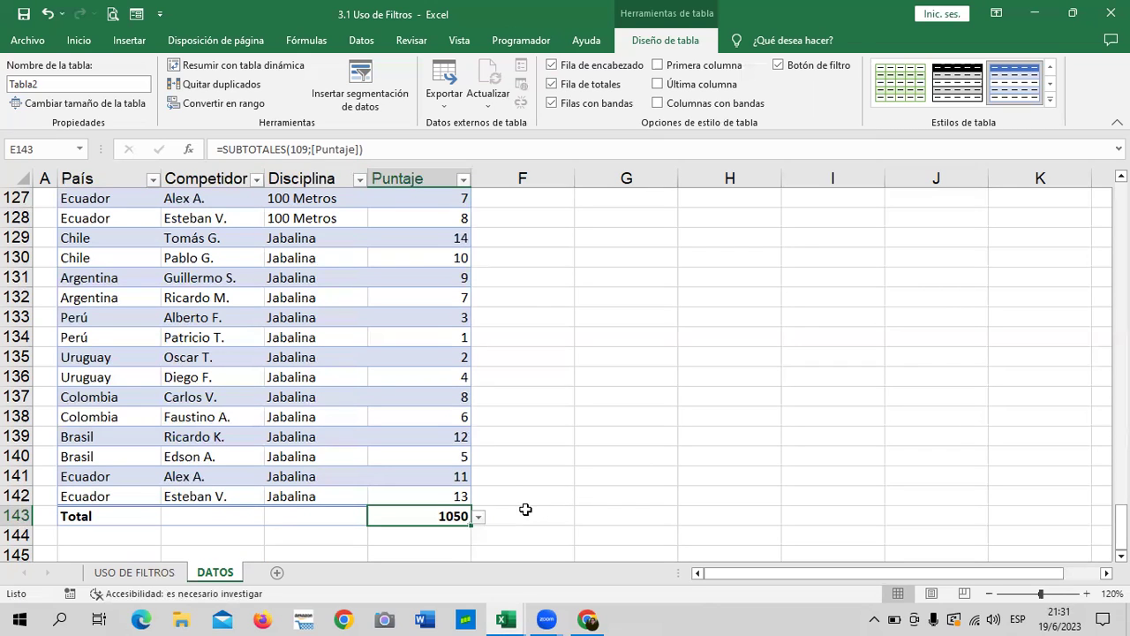
scroll(329, 410, up, 4)
scroll(328, 410, up, 5)
scroll(329, 413, up, 5)
scroll(329, 413, up, 10)
scroll(329, 413, up, 7)
scroll(329, 413, up, 5)
scroll(305, 409, up, 6)
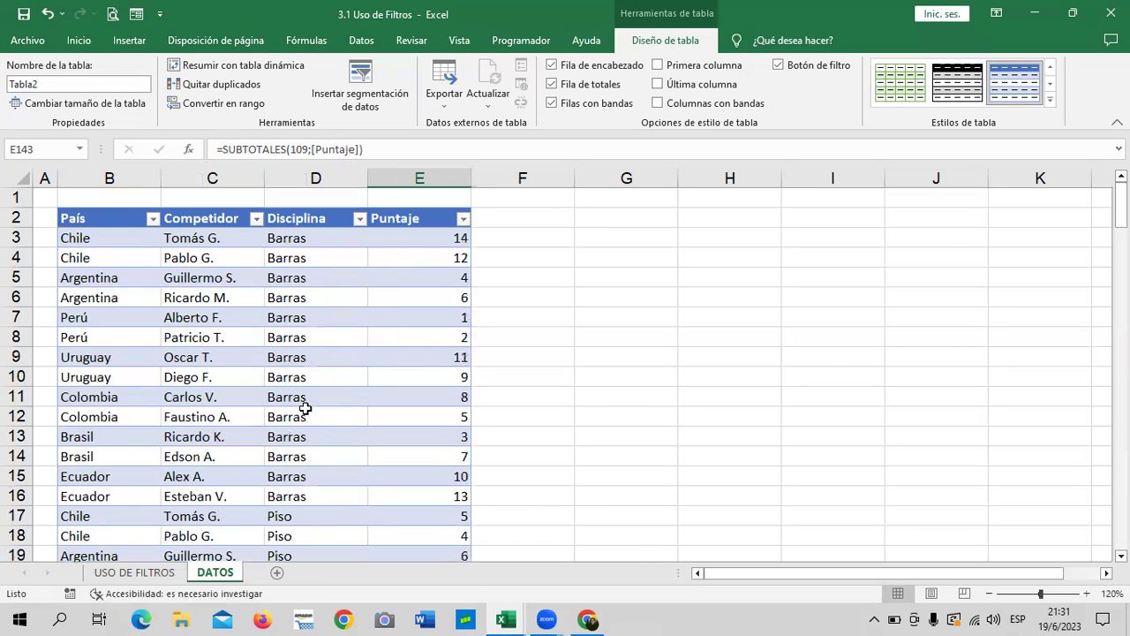
- Filter the País column to show only Argentina
click(151, 219)
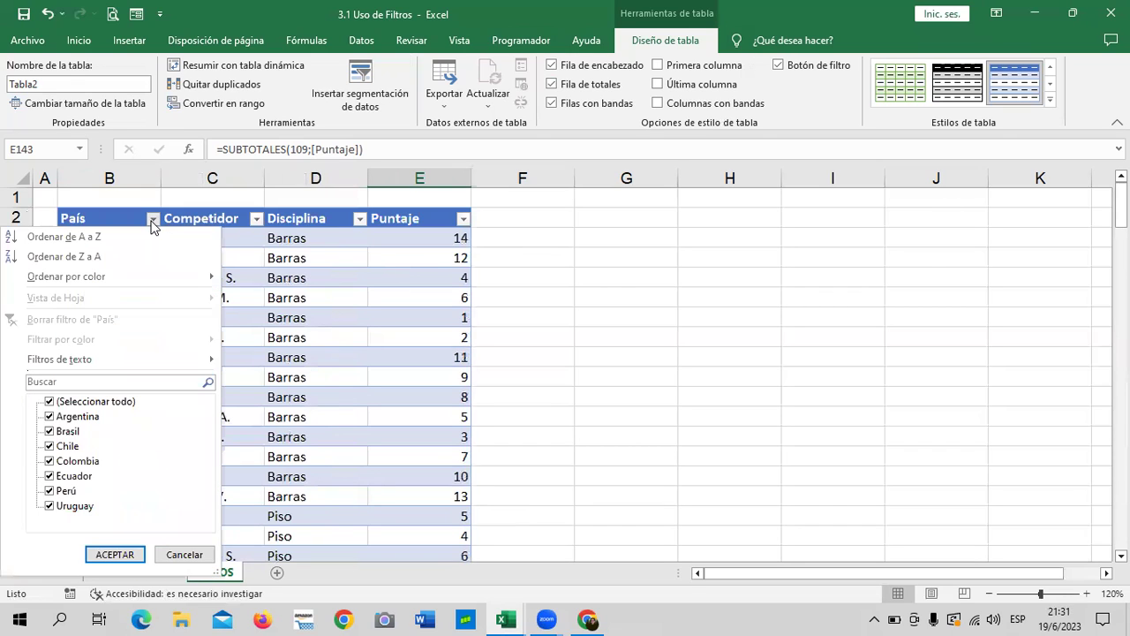
click(128, 403)
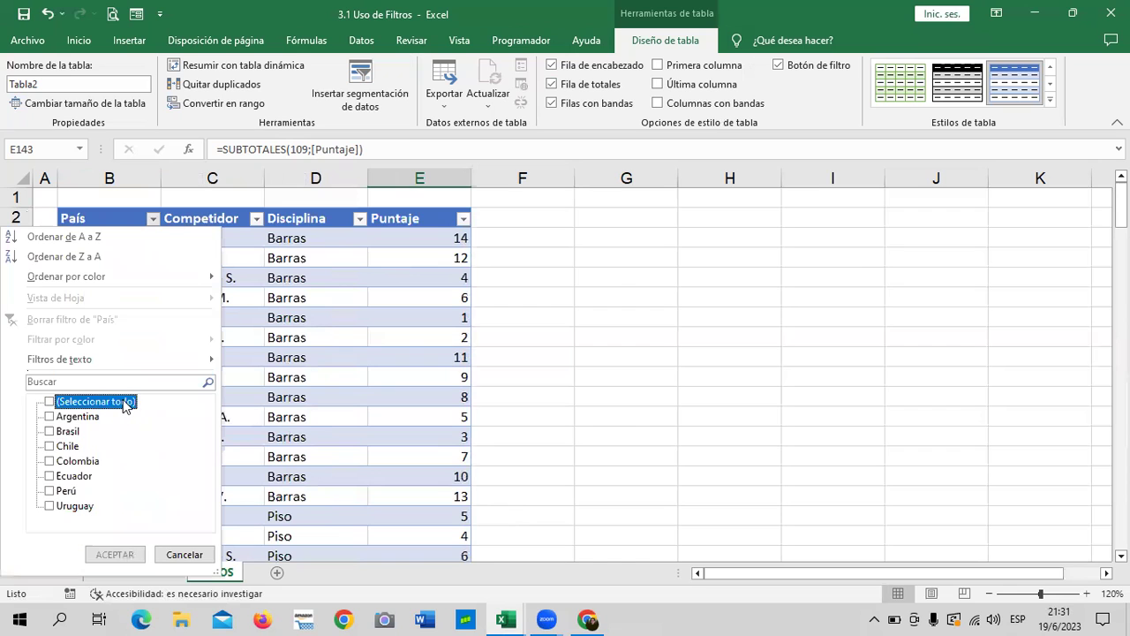
click(76, 417)
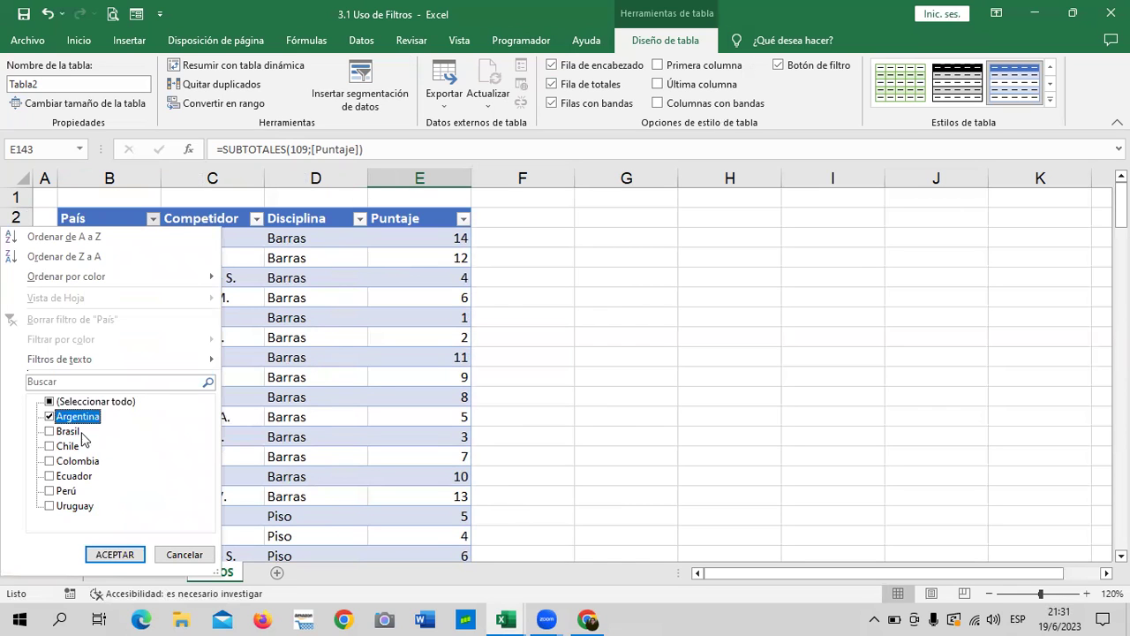
click(114, 554)
scroll(600, 443, down, 5)
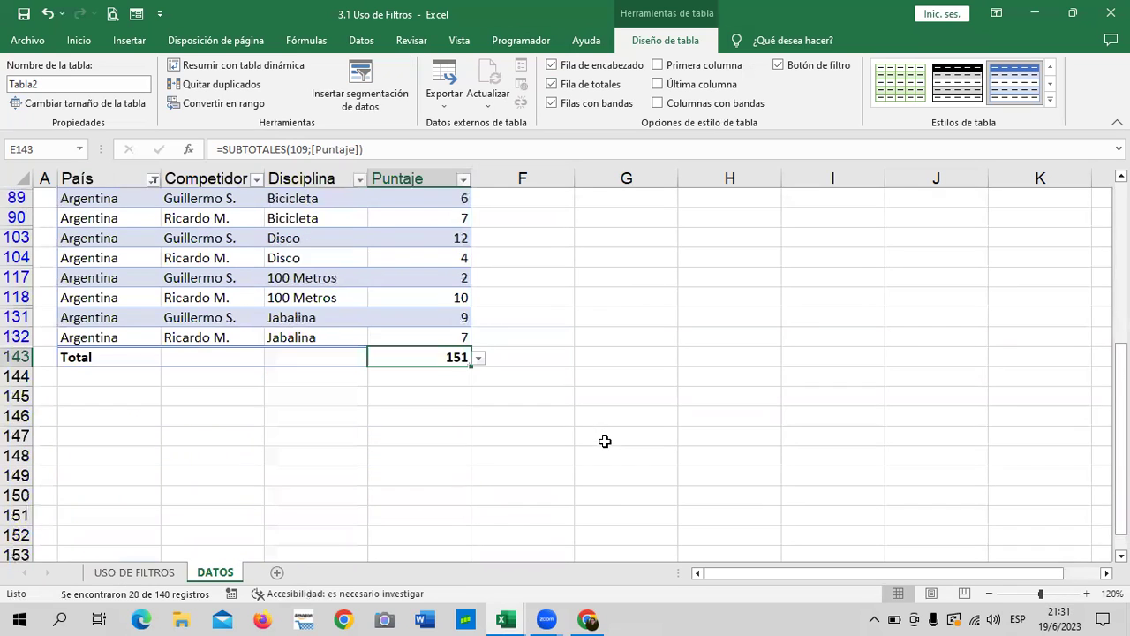
scroll(605, 443, up, 3)
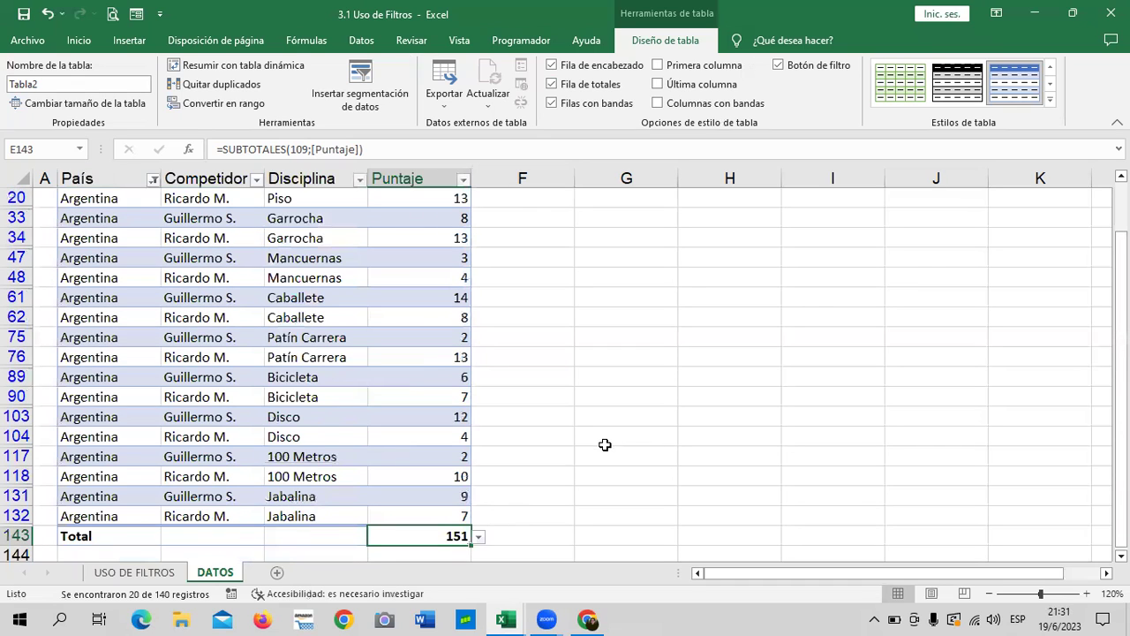
- Keep the Puntaje total function as Suma, now reading 151
click(478, 539)
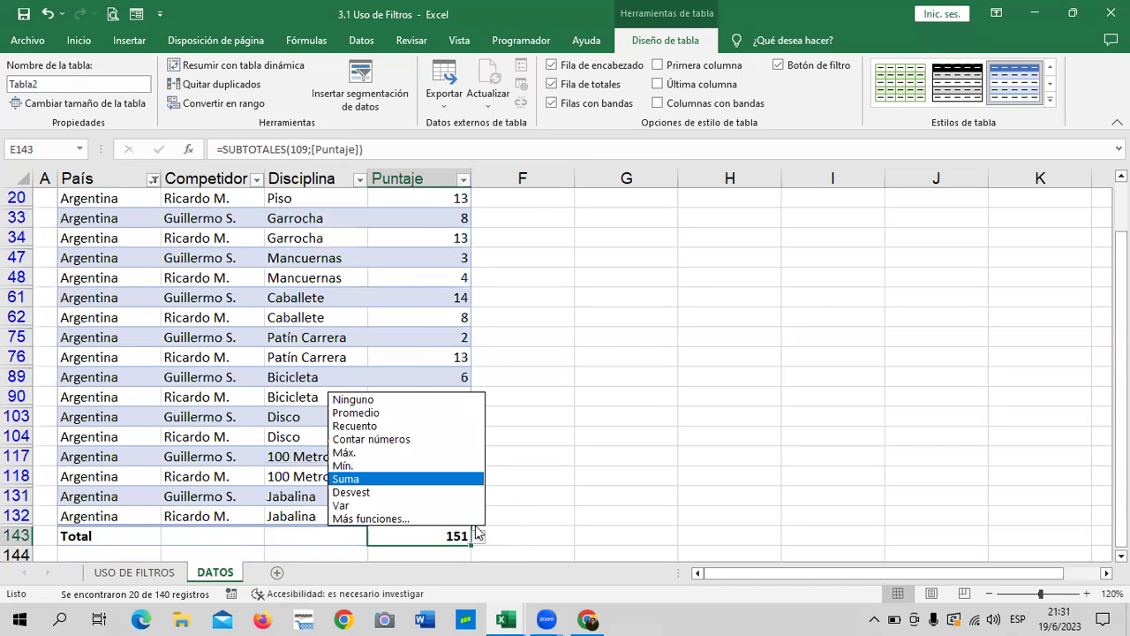
click(387, 481)
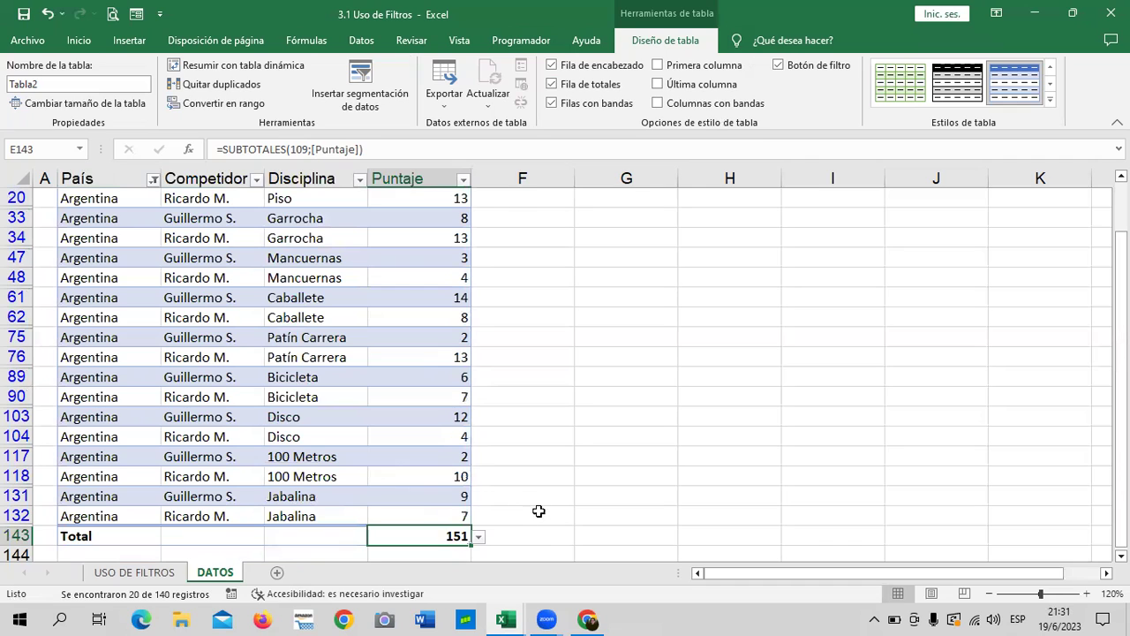
click(534, 512)
click(445, 537)
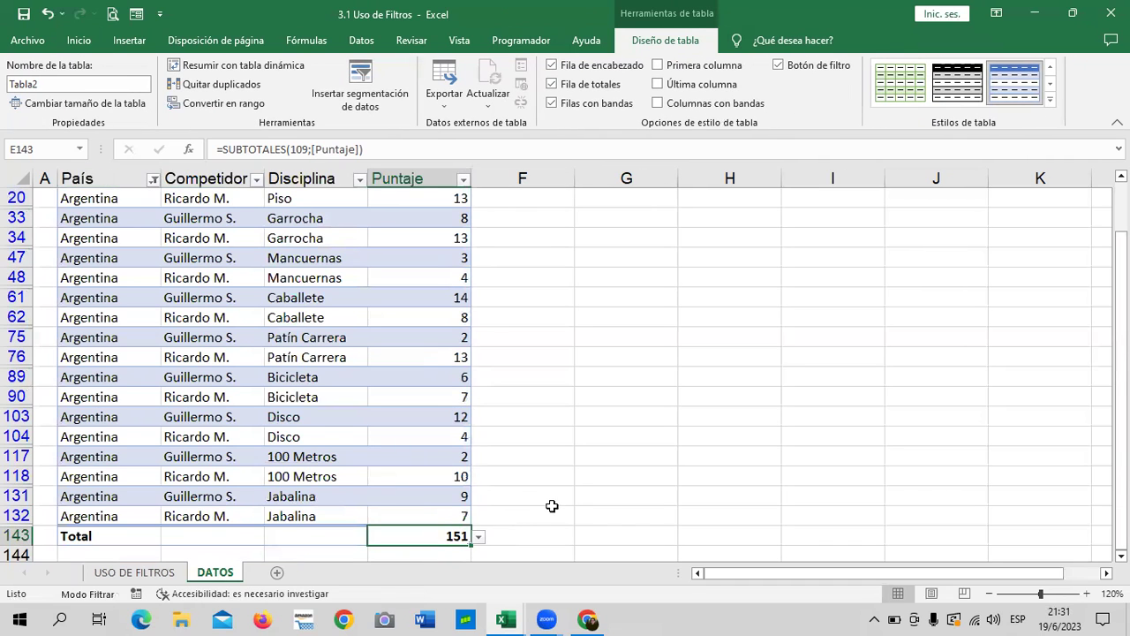
scroll(552, 503, up, 3)
- Switch the País filter from Argentina to Uruguay only
click(153, 219)
click(56, 417)
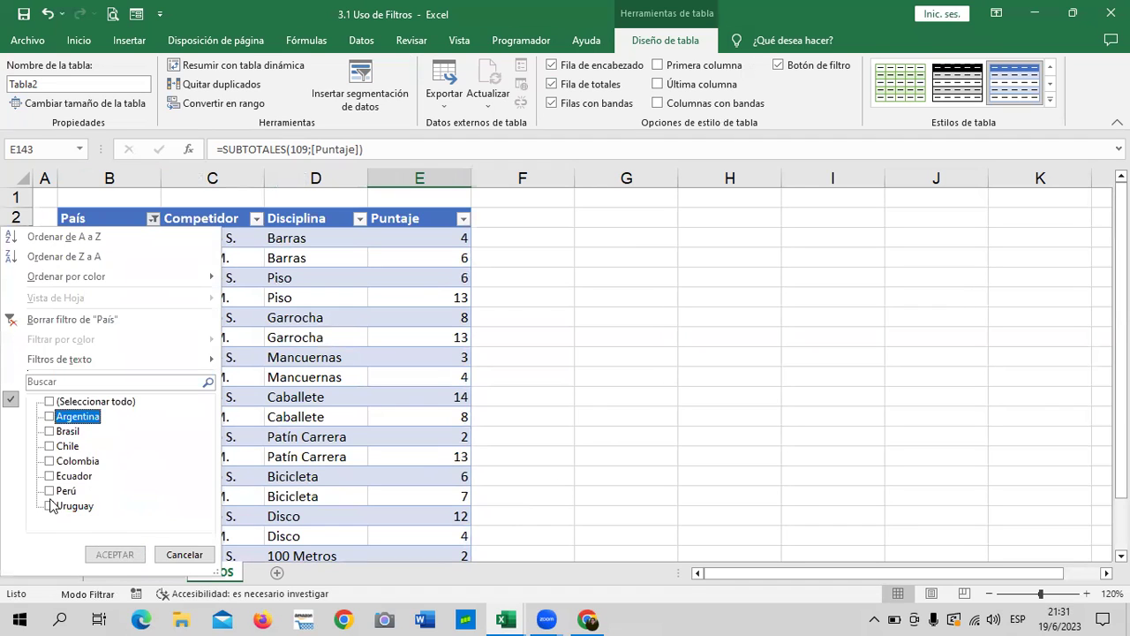
click(51, 506)
click(116, 554)
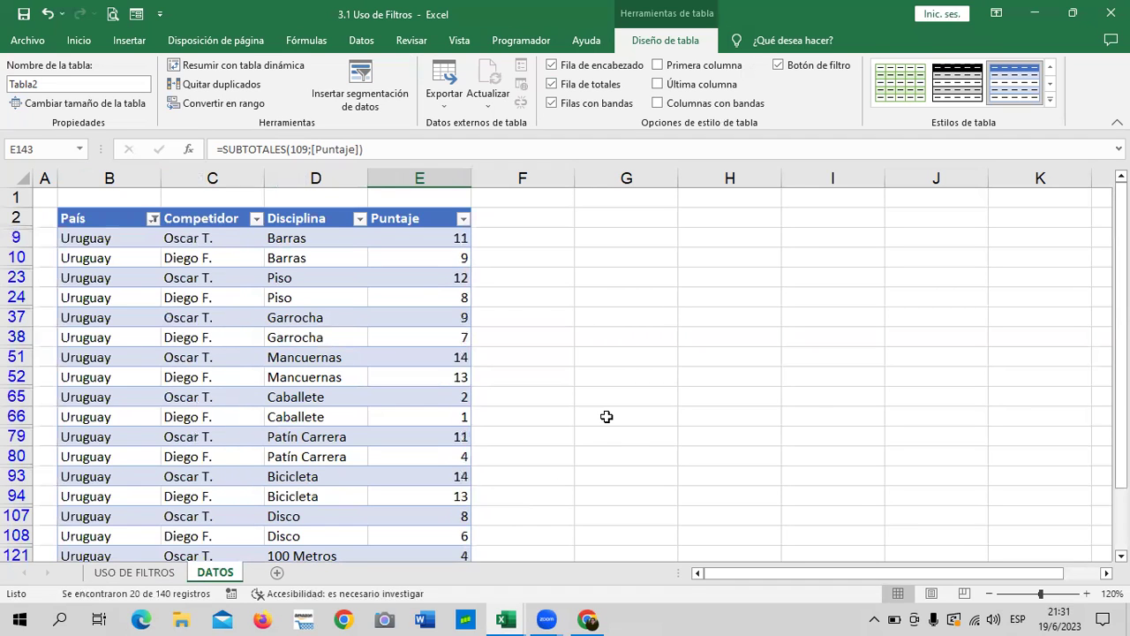
scroll(607, 416, down, 3)
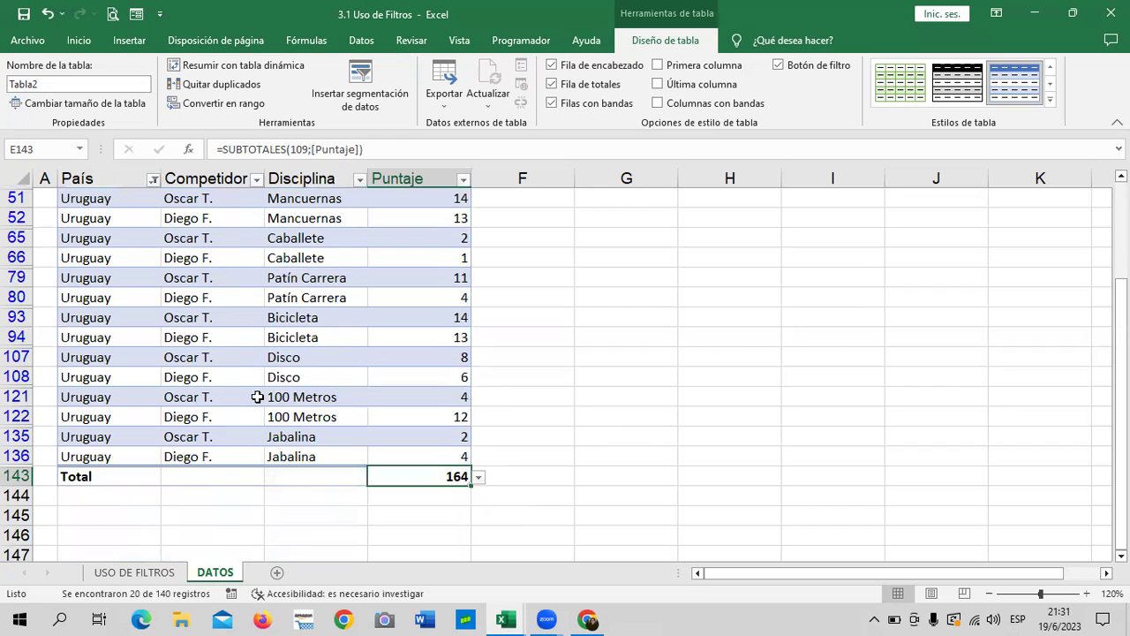
scroll(238, 406, up, 3)
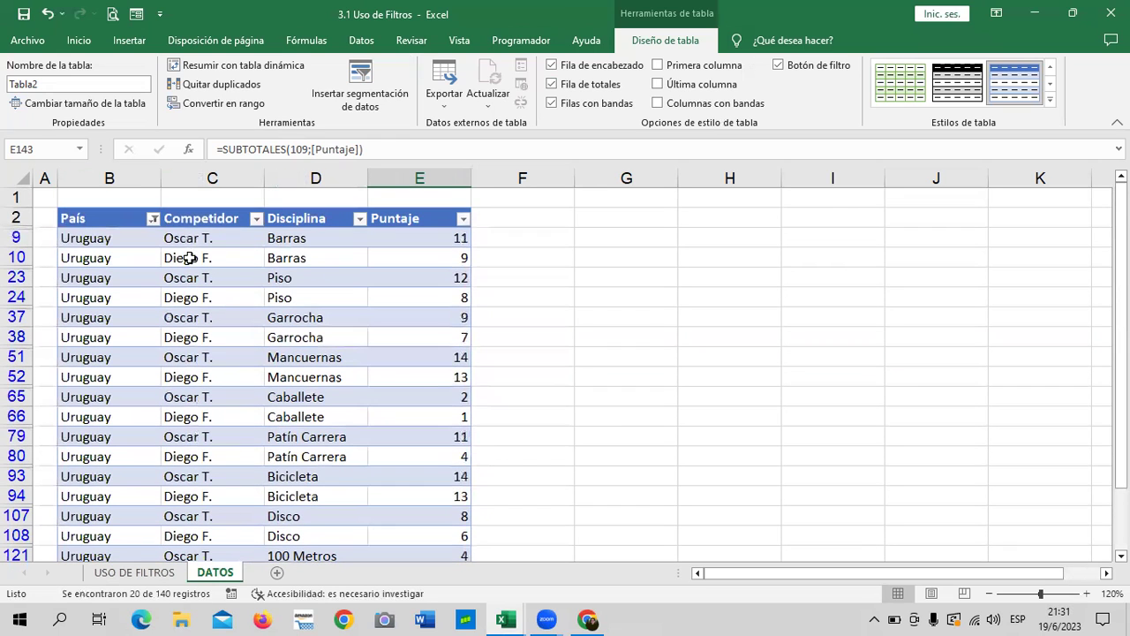
- Switch the País filter to Colombia only and review the Puntaje total cell
click(152, 218)
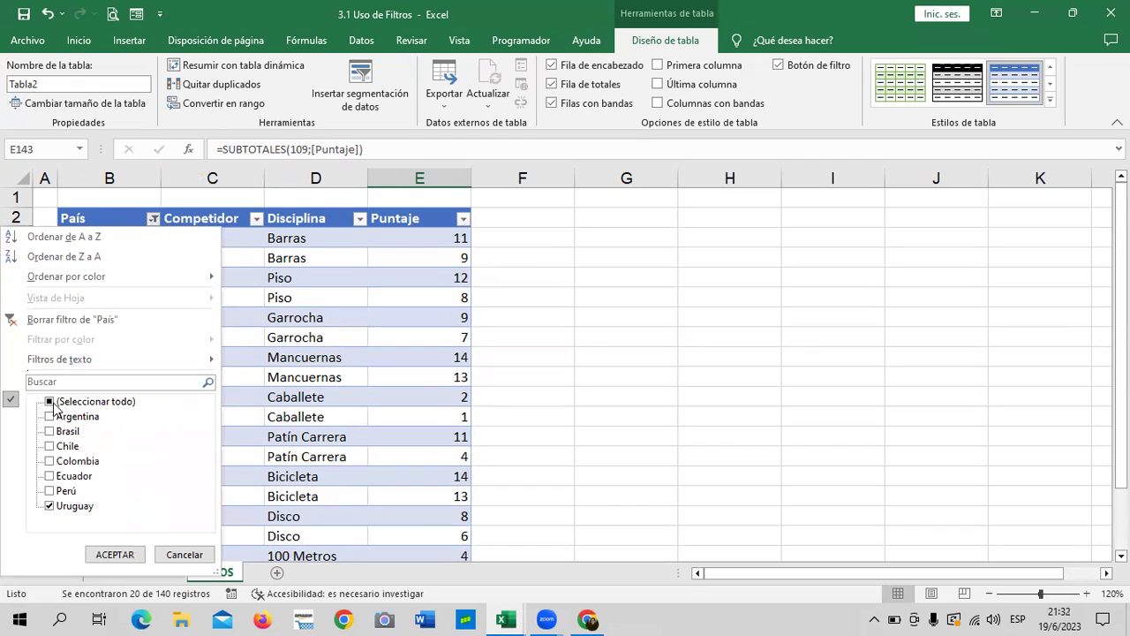
click(51, 506)
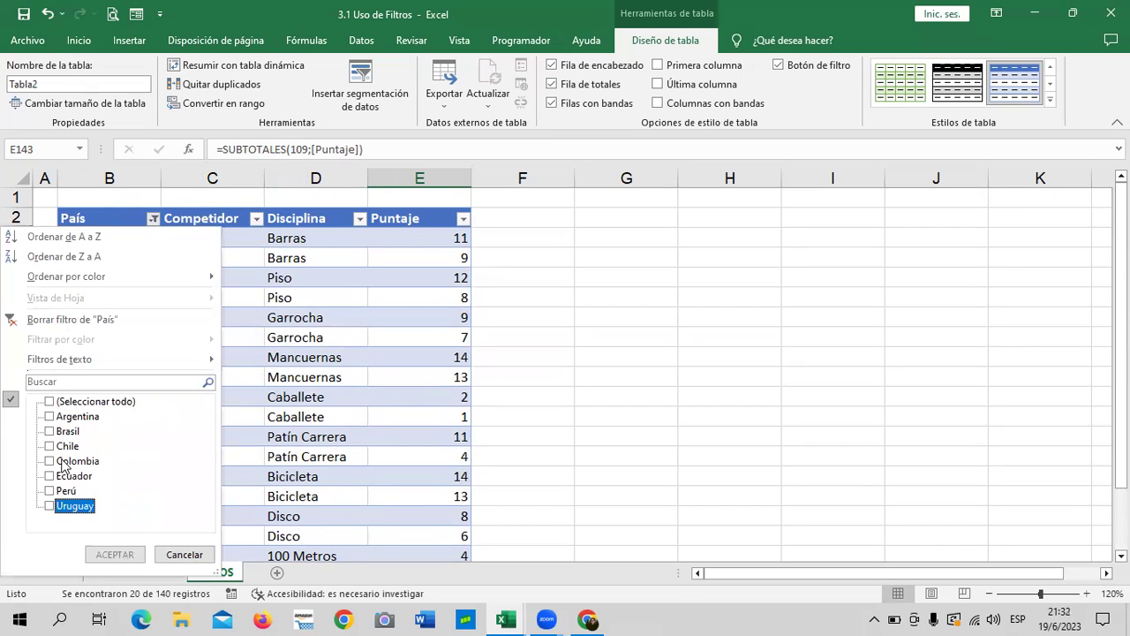
click(63, 462)
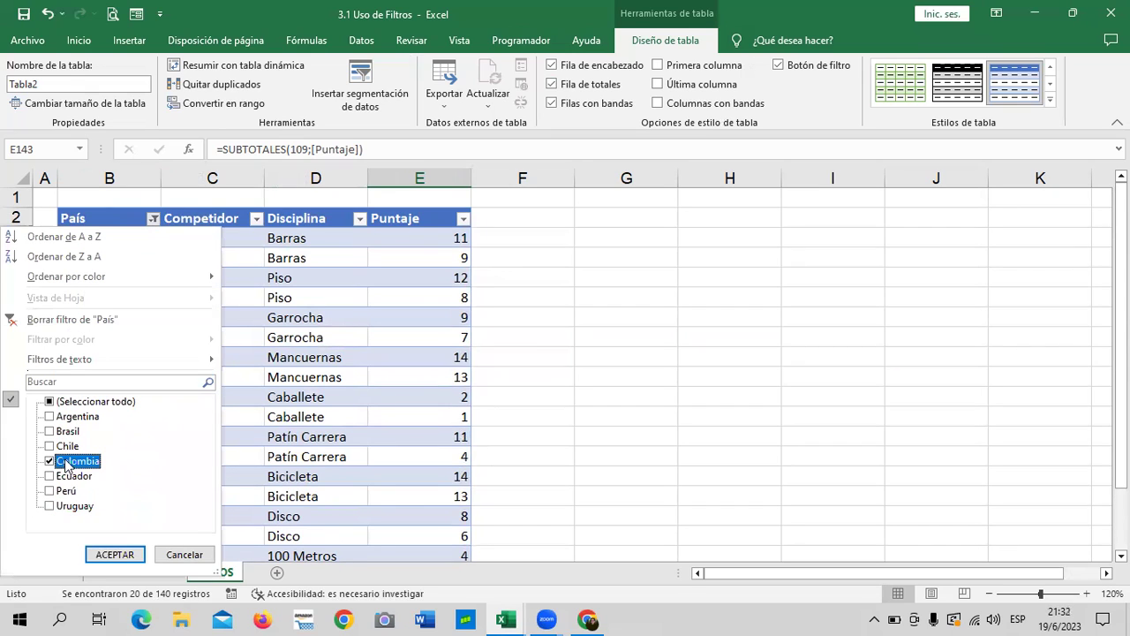
click(114, 555)
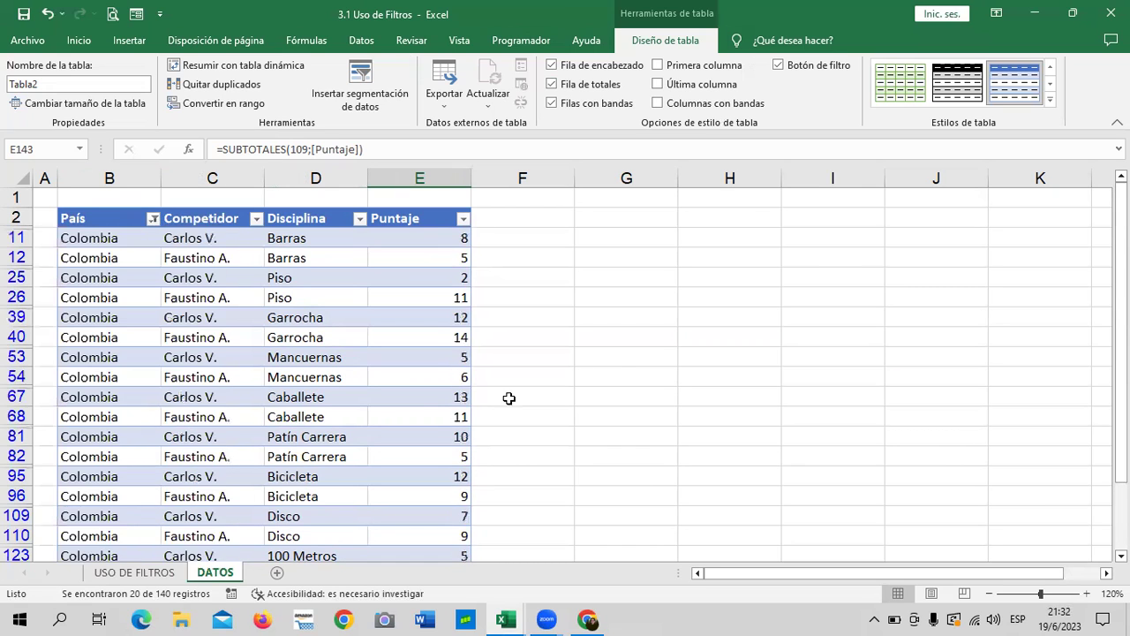
scroll(621, 362, down, 2)
scroll(619, 366, down, 2)
scroll(619, 380, up, 1)
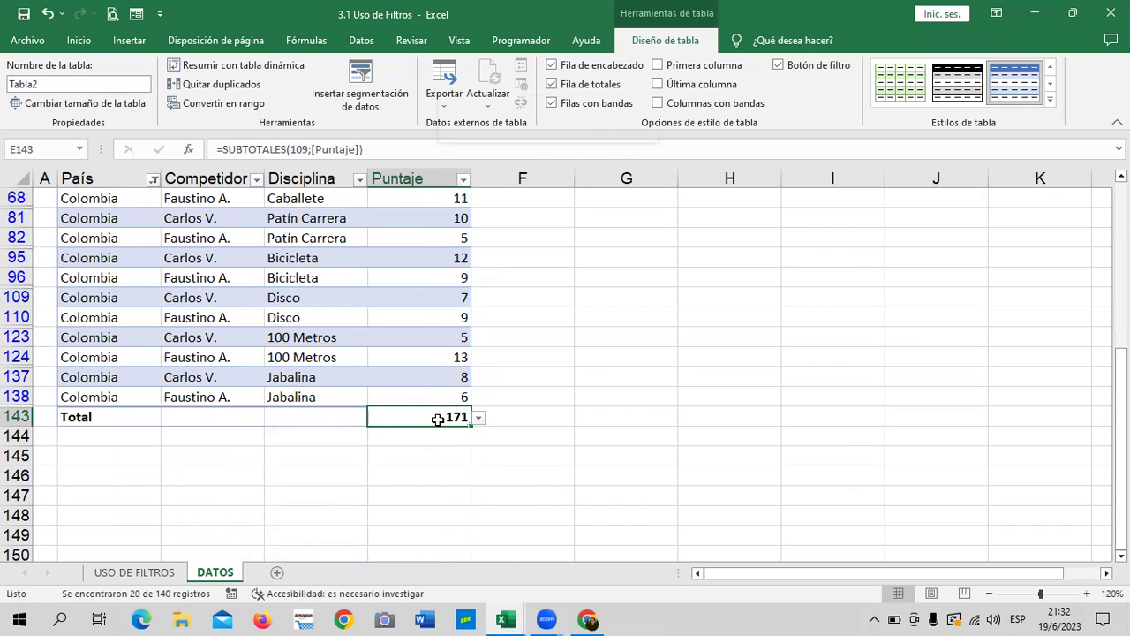
right_click(438, 422)
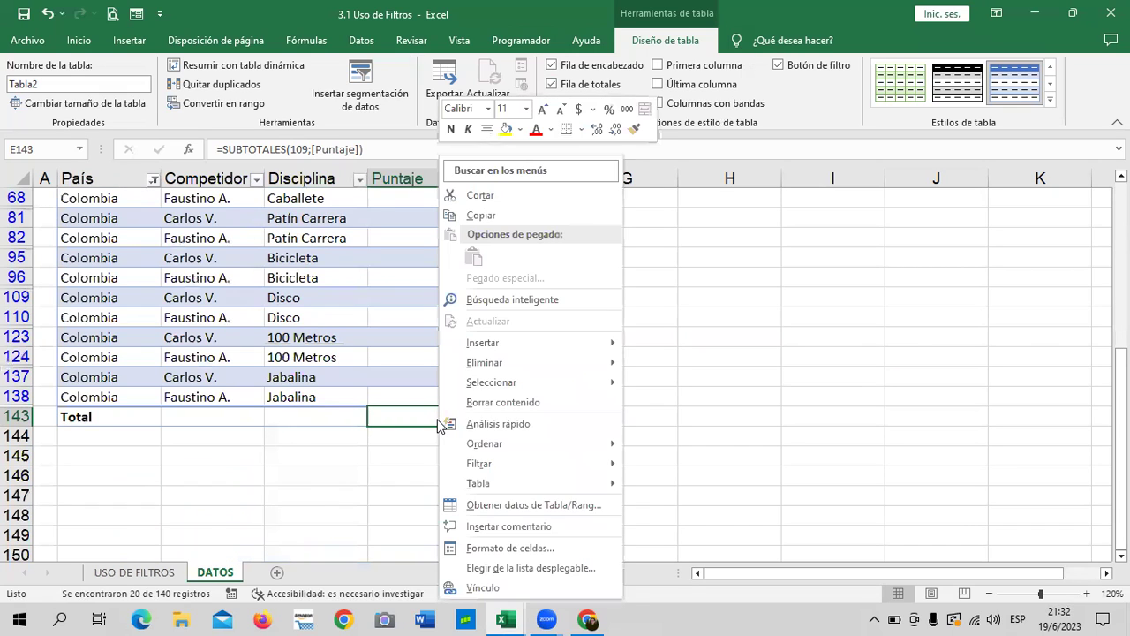
click(819, 283)
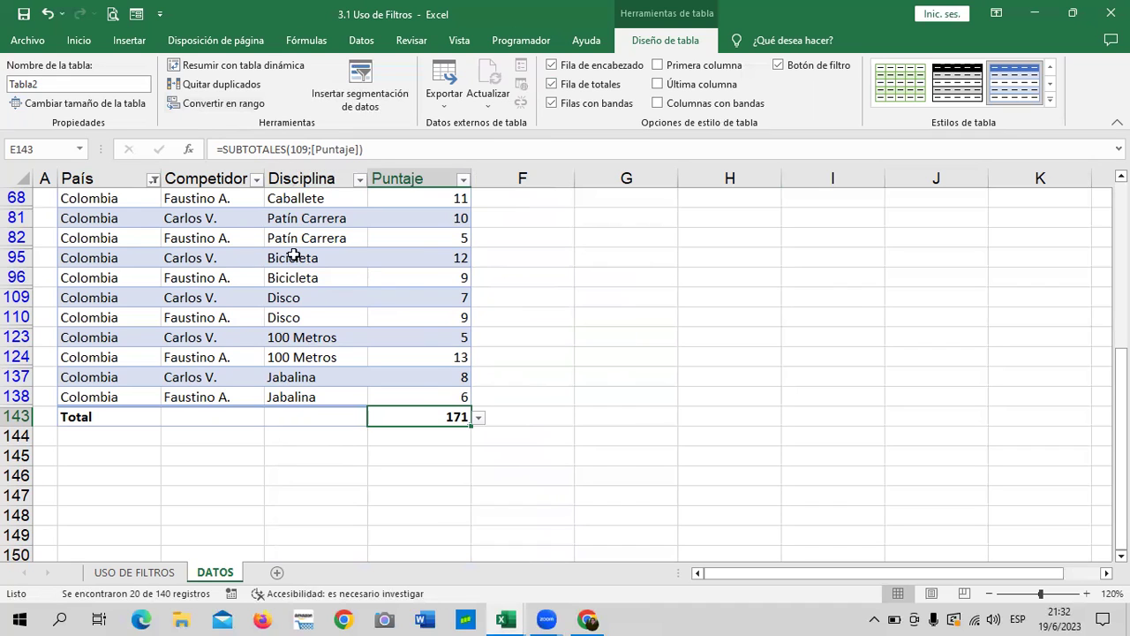
scroll(157, 348, up, 2)
scroll(168, 265, up, 2)
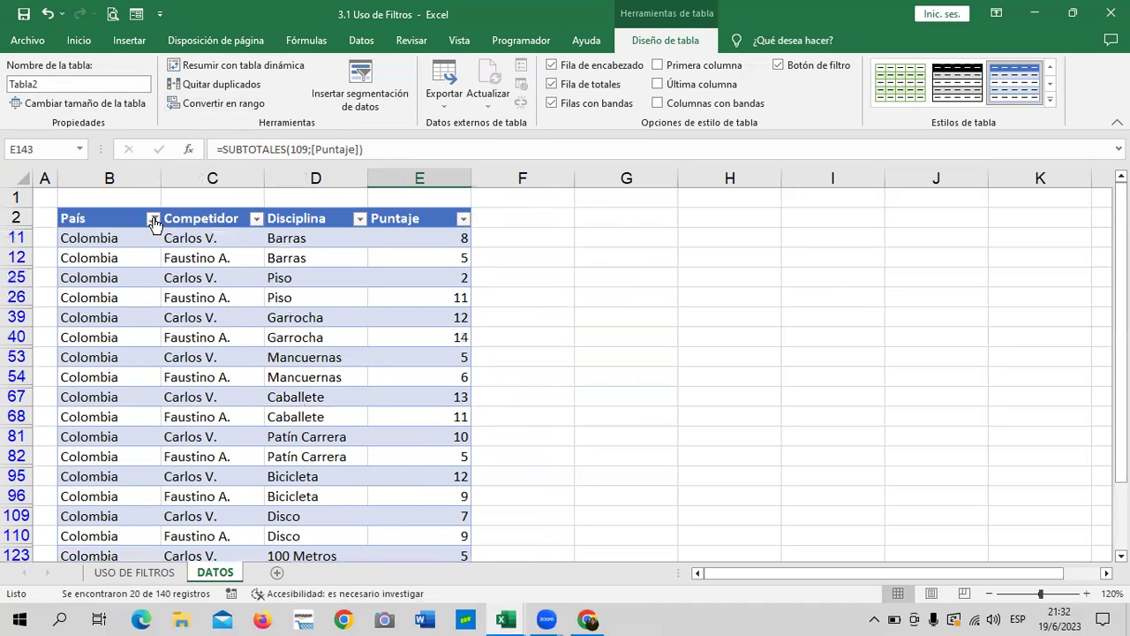
- Switch the País filter to Ecuador only, showing a Puntaje total of 153
click(153, 218)
click(50, 460)
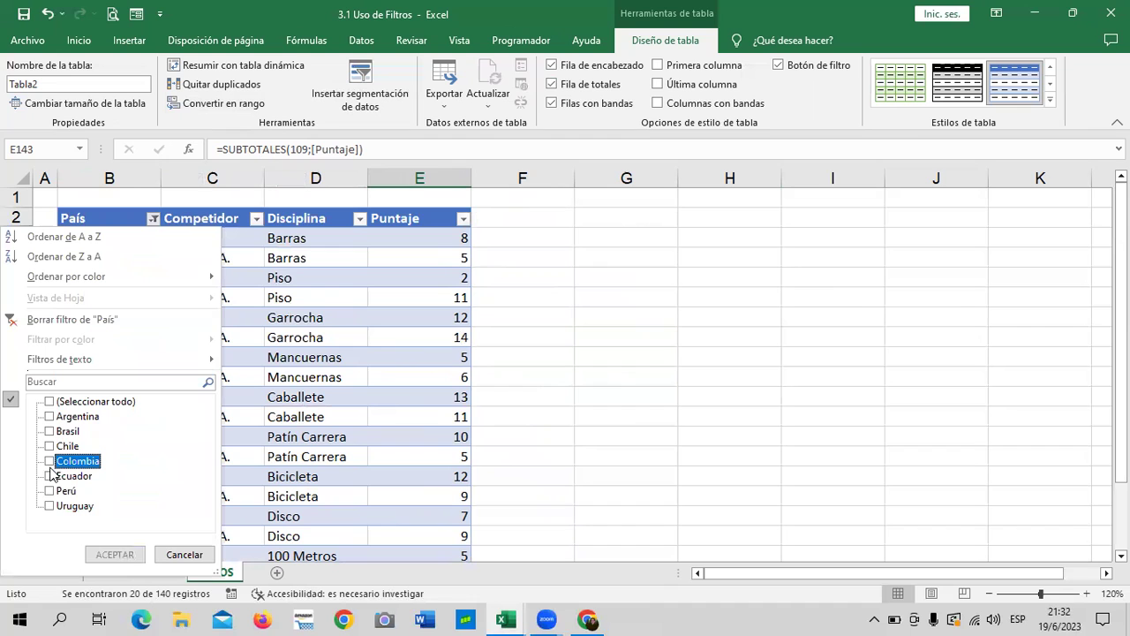
click(49, 491)
click(63, 493)
click(54, 476)
click(115, 555)
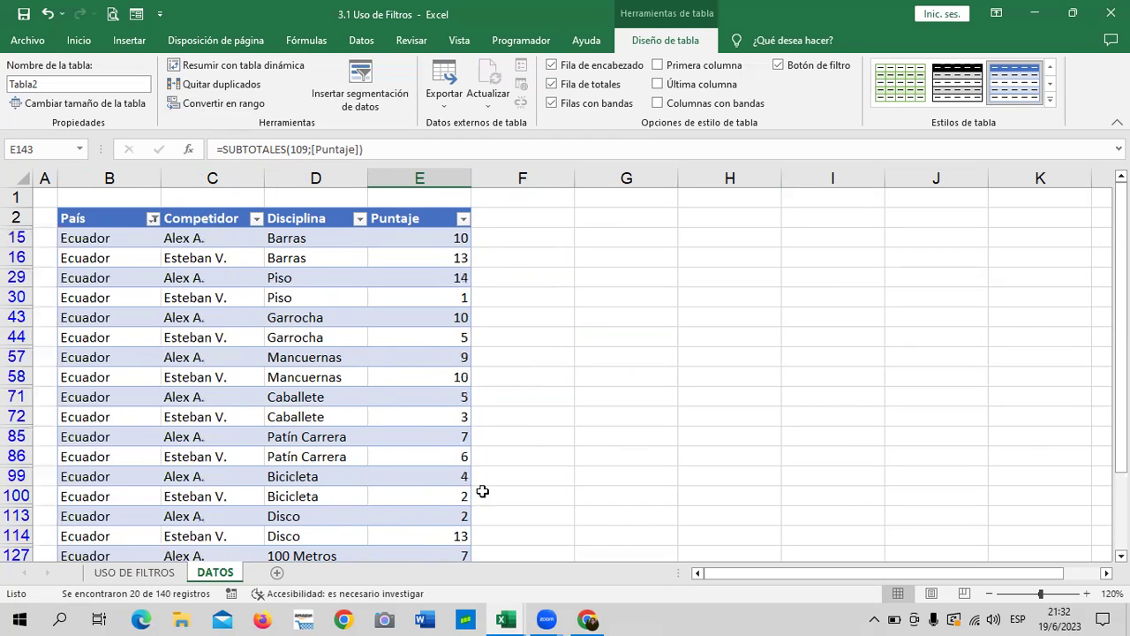
scroll(530, 464, down, 3)
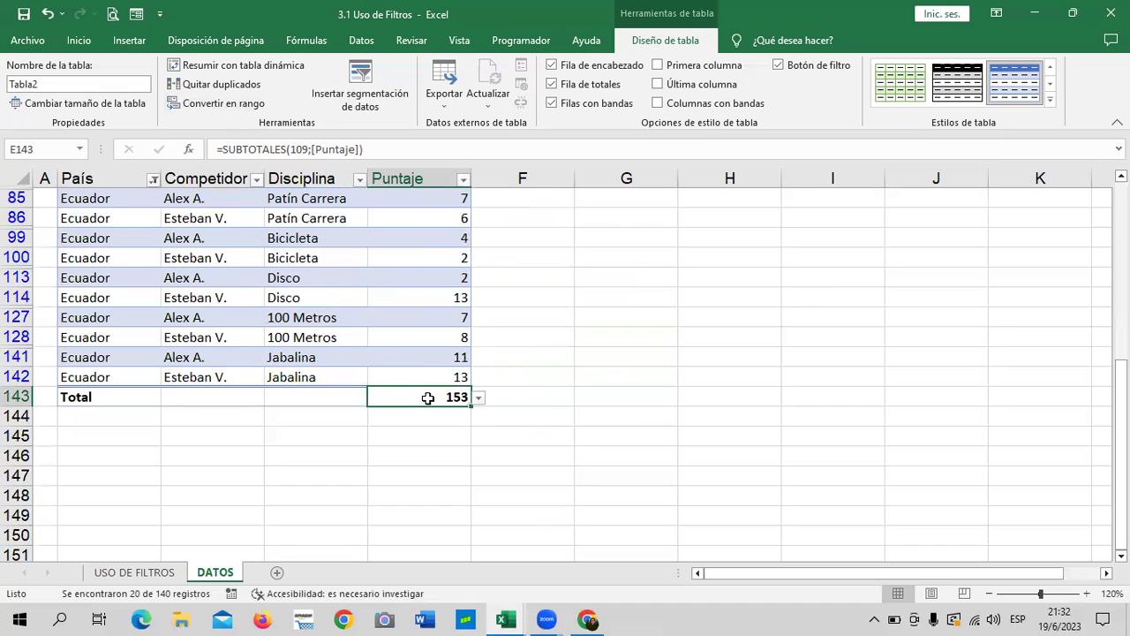
scroll(381, 397, up, 2)
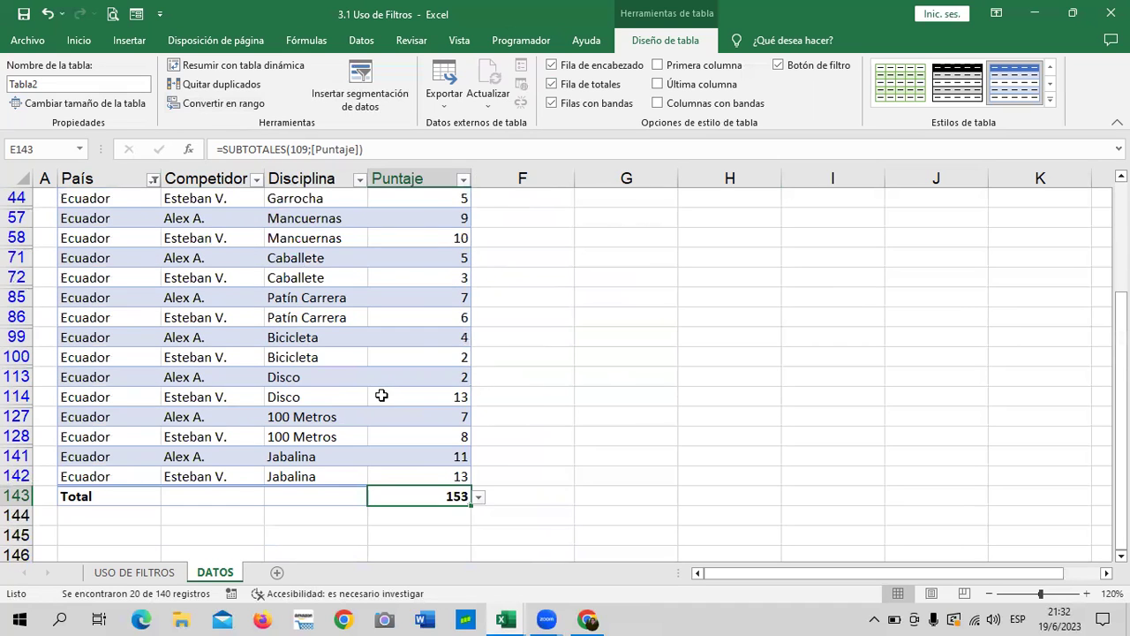
scroll(371, 406, up, 3)
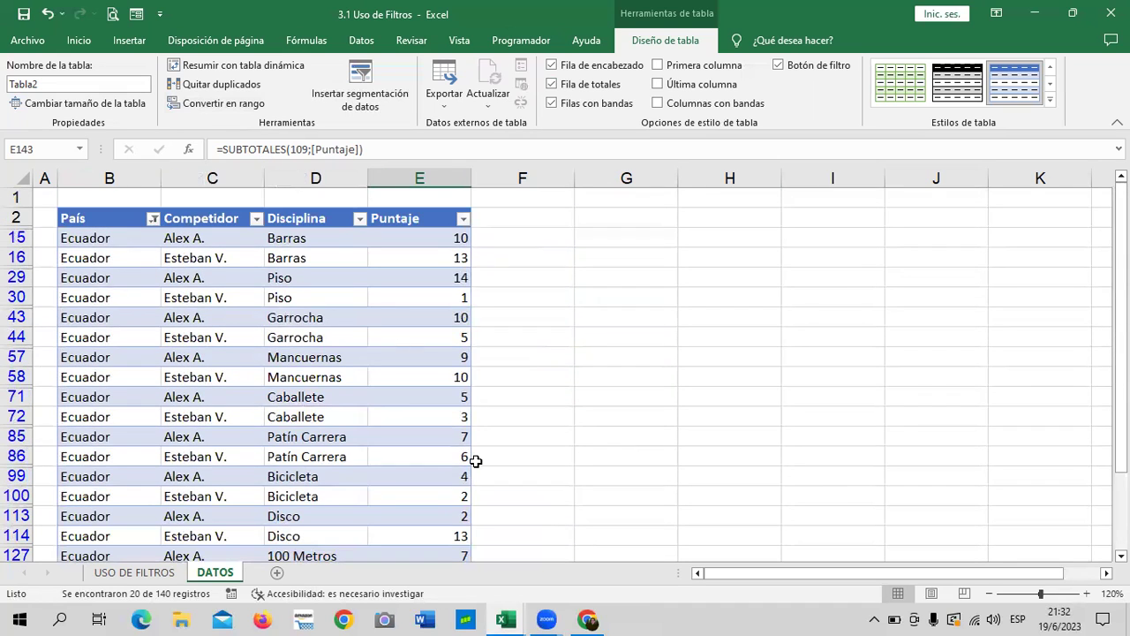
scroll(472, 460, down, 2)
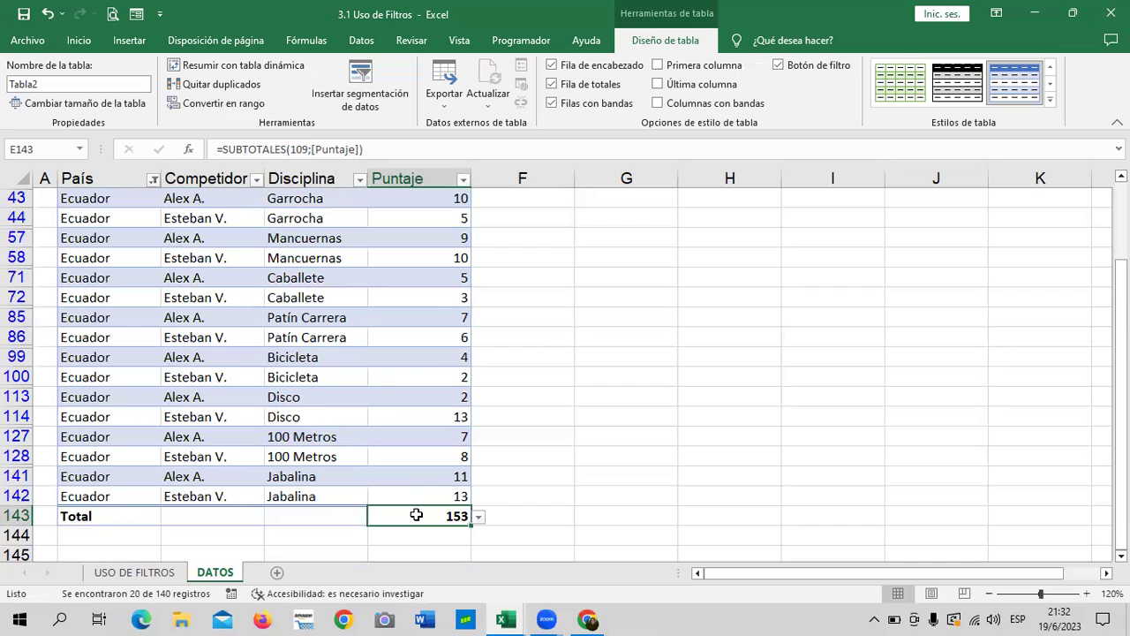
- Set the Puntaje total function to Máx., showing 14
click(477, 517)
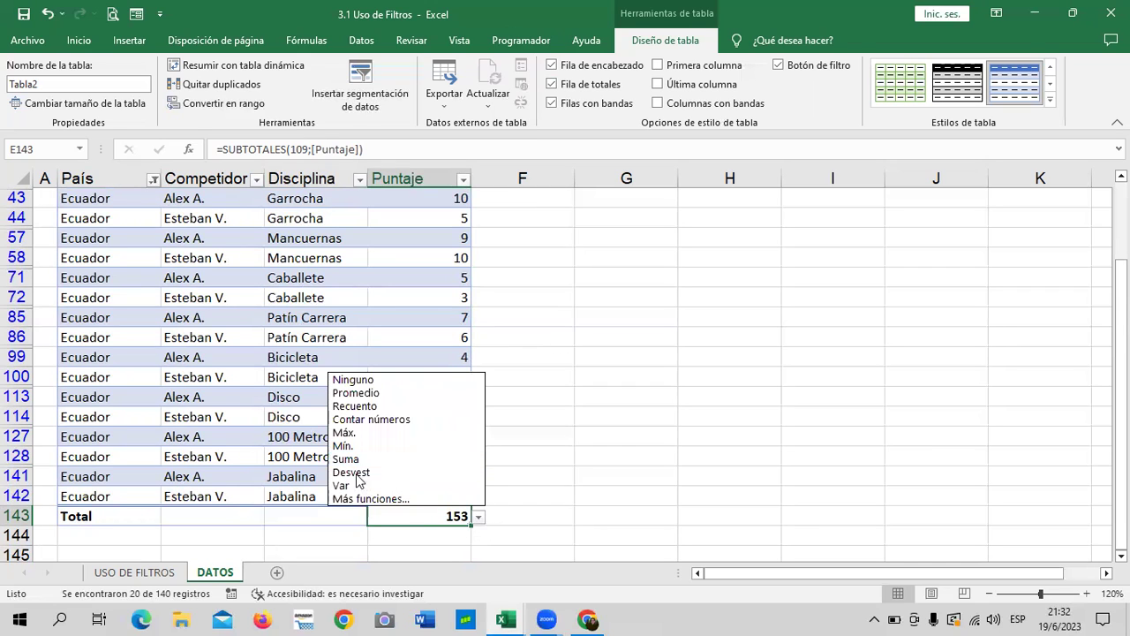
click(351, 434)
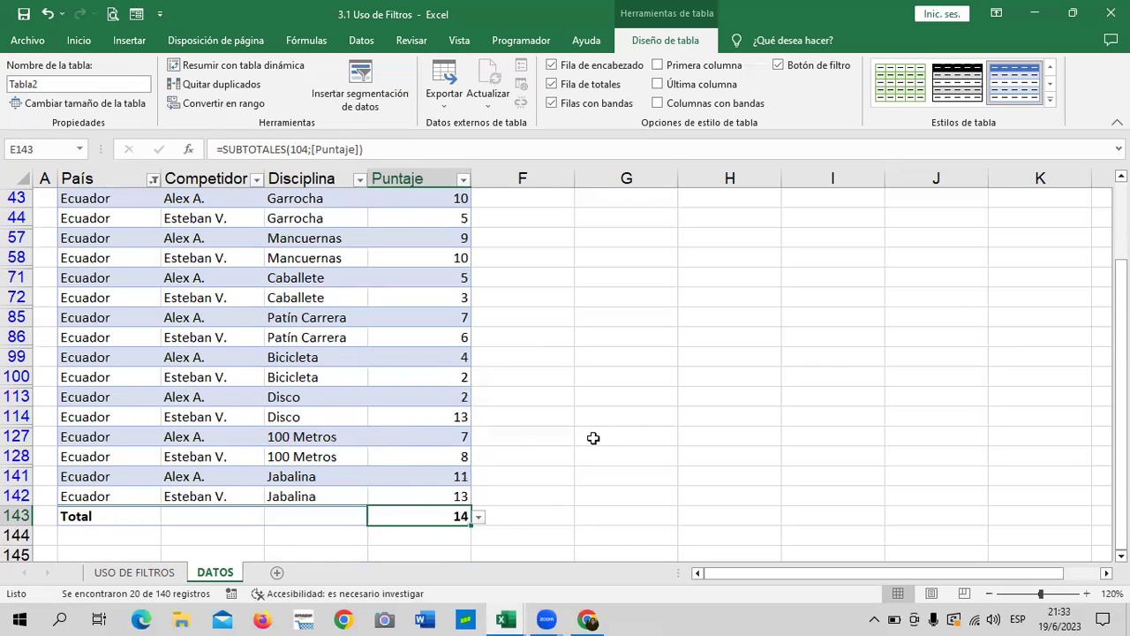
scroll(616, 446, up, 2)
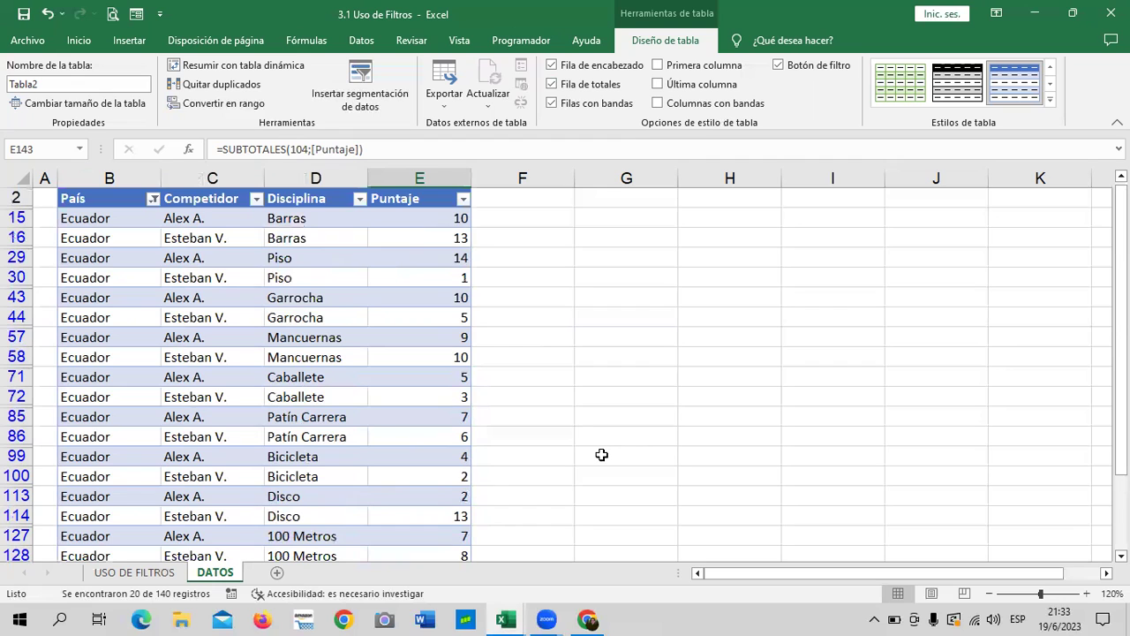
scroll(601, 454, down, 1)
scroll(527, 504, down, 2)
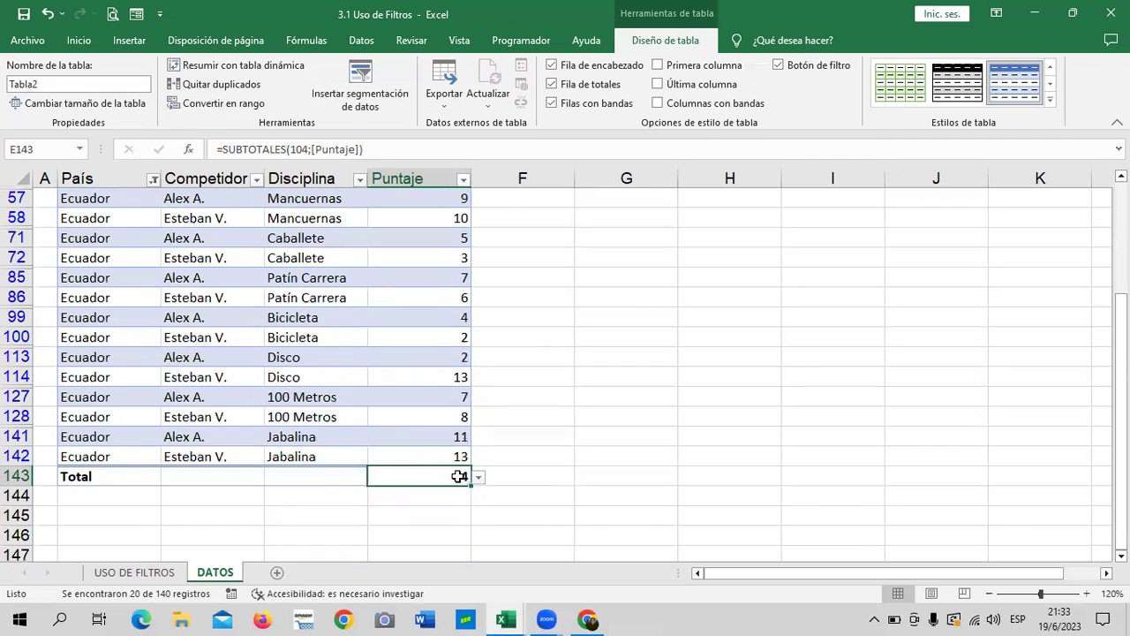
- Set the Disciplina total to Contar números, then to Recuento, giving 20
click(300, 477)
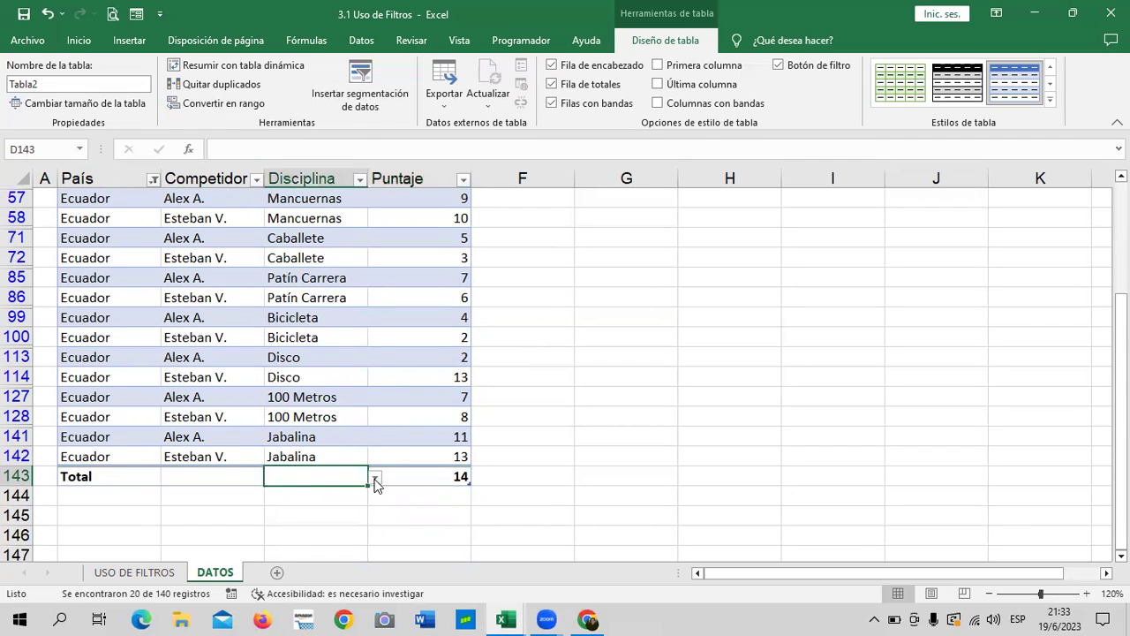
click(376, 478)
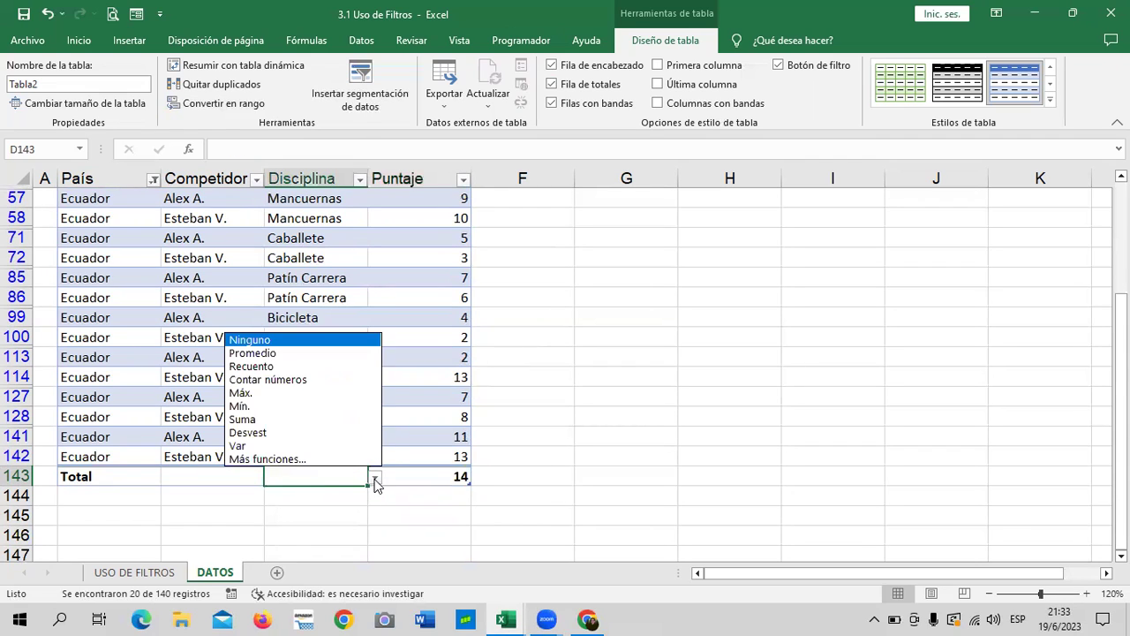
click(290, 380)
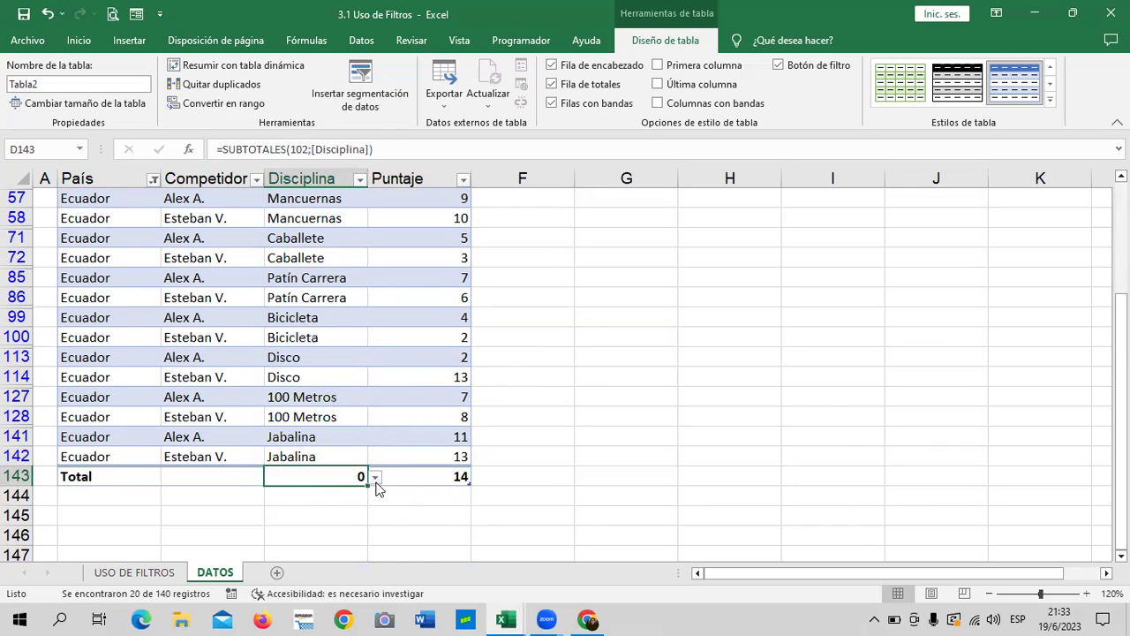
click(375, 478)
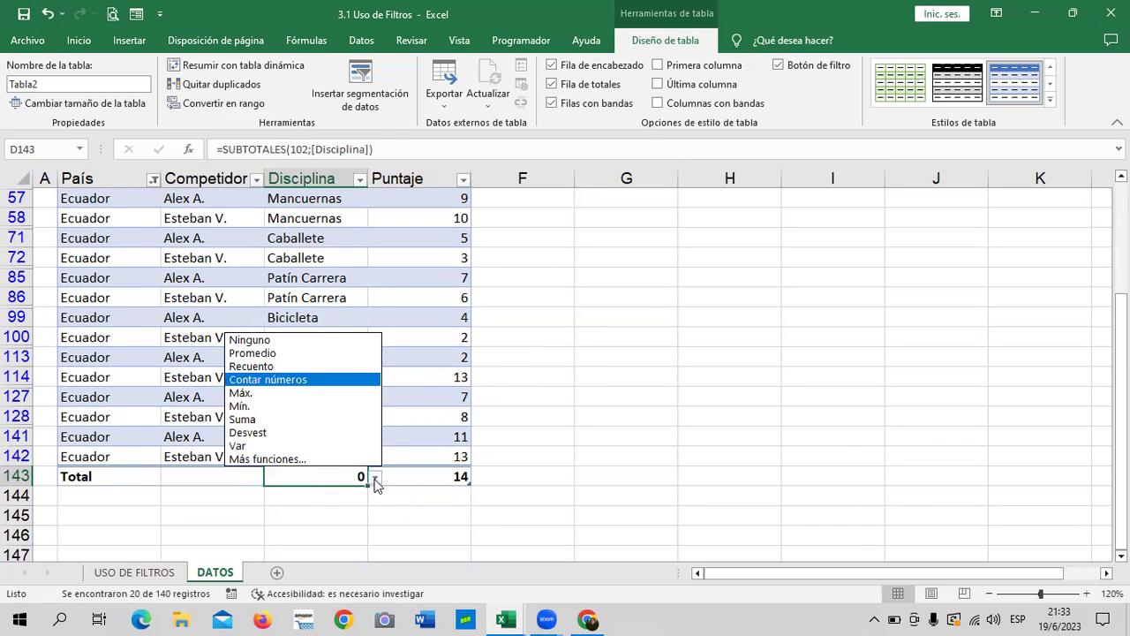
click(283, 366)
scroll(439, 462, up, 2)
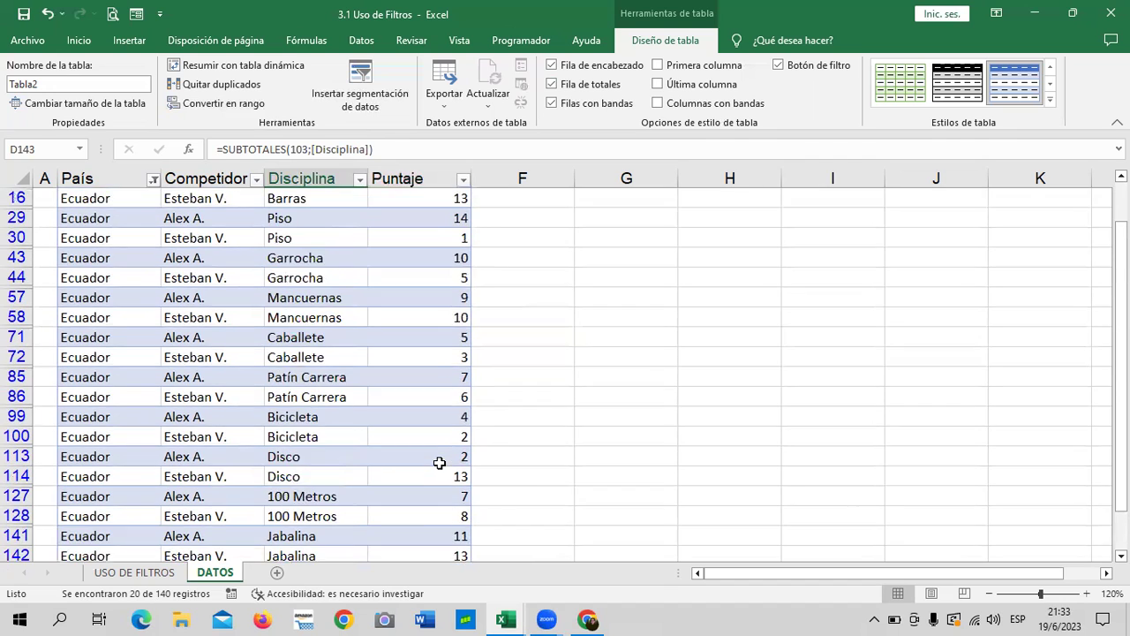
scroll(439, 463, up, 1)
scroll(439, 462, down, 1)
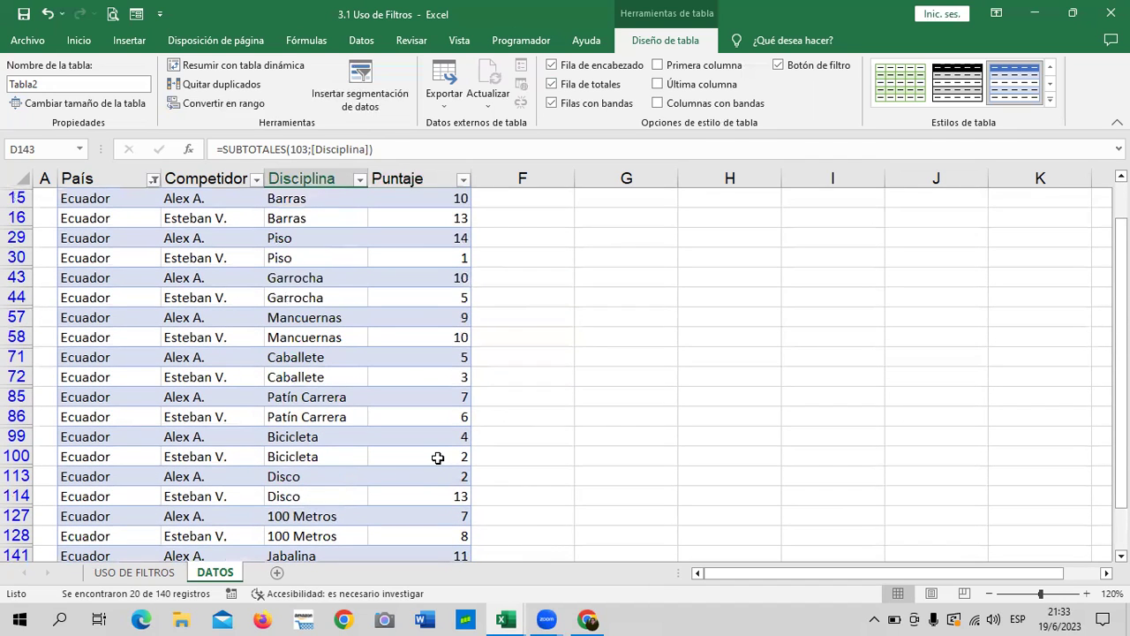
scroll(439, 456, down, 1)
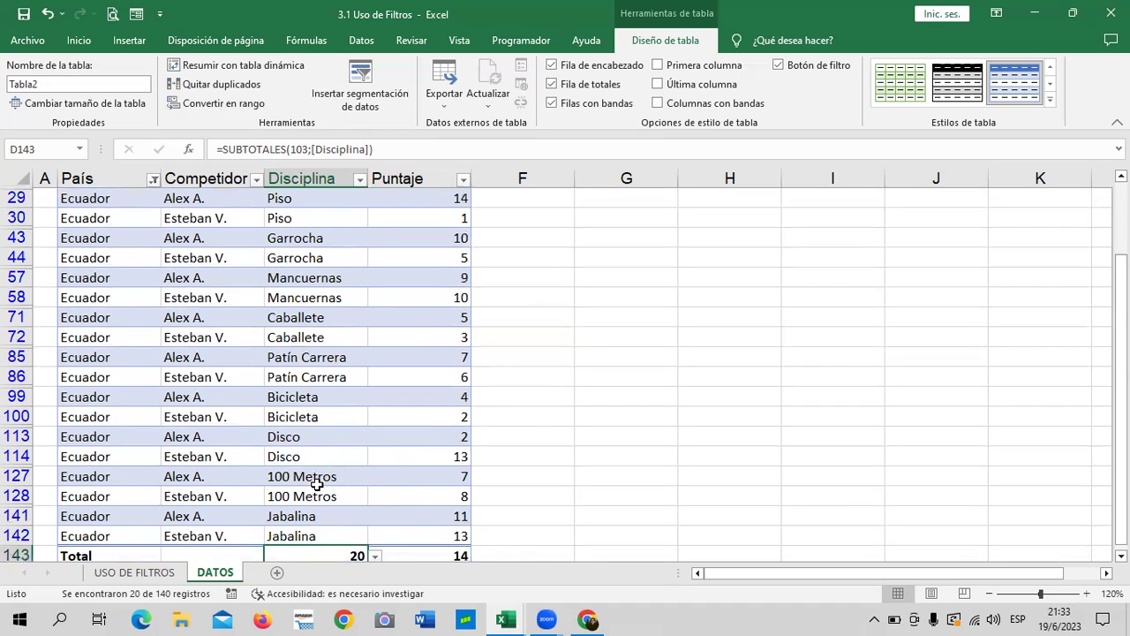
scroll(201, 361, up, 1)
scroll(217, 360, down, 1)
scroll(219, 360, down, 2)
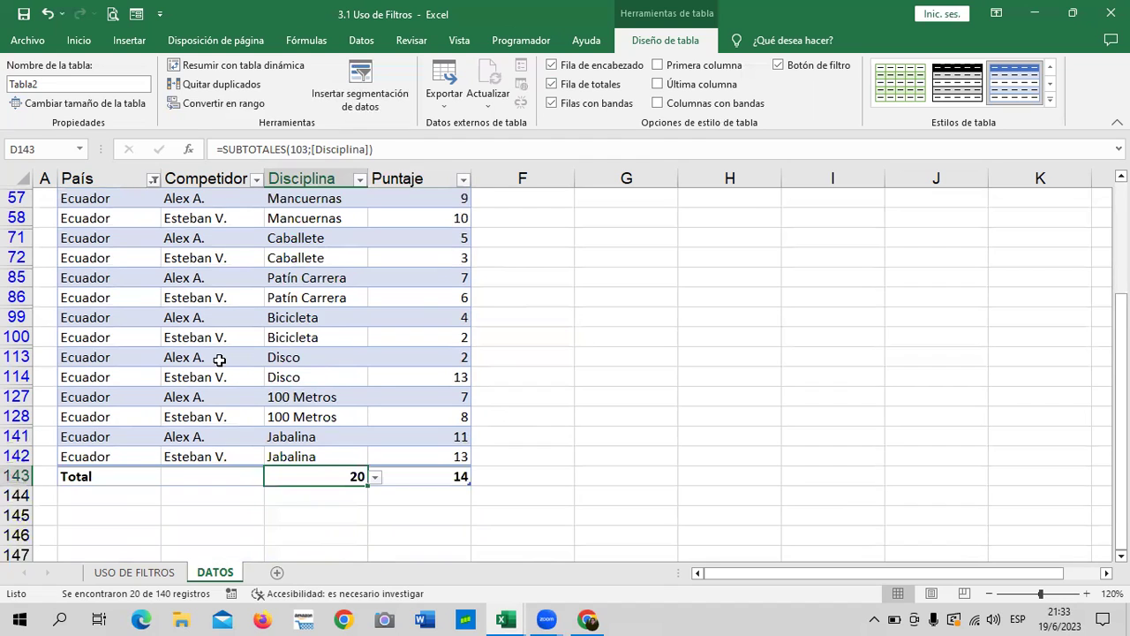
scroll(219, 360, up, 1)
scroll(221, 359, down, 2)
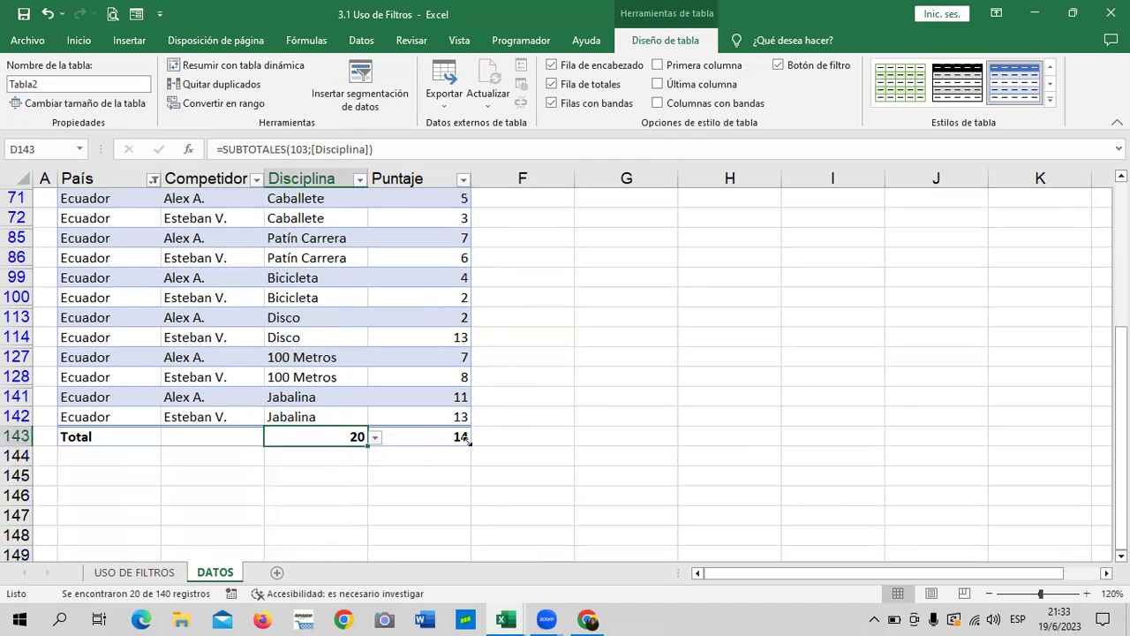
- Switch the Puntaje total back to Suma, showing 153
click(465, 437)
click(478, 438)
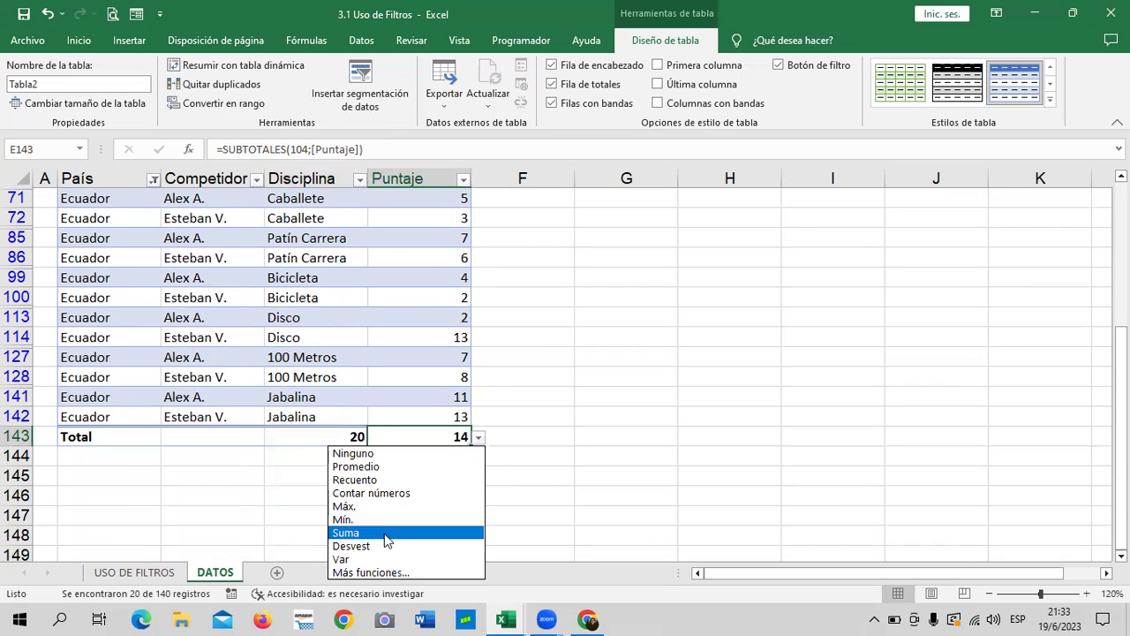
click(385, 533)
scroll(262, 455, up, 1)
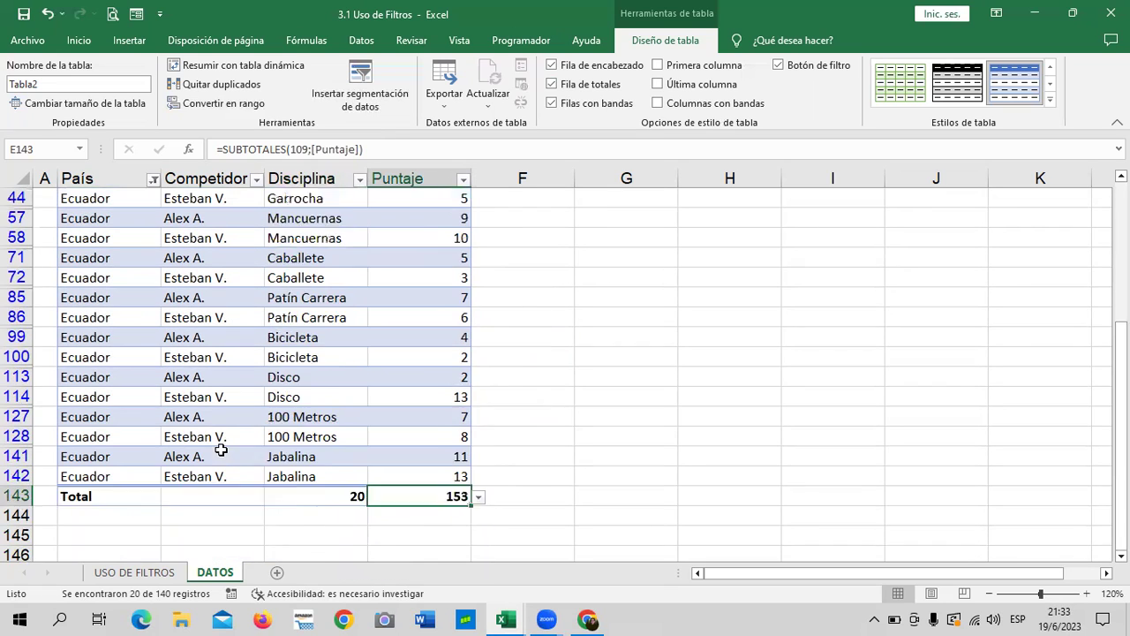
scroll(212, 433, up, 3)
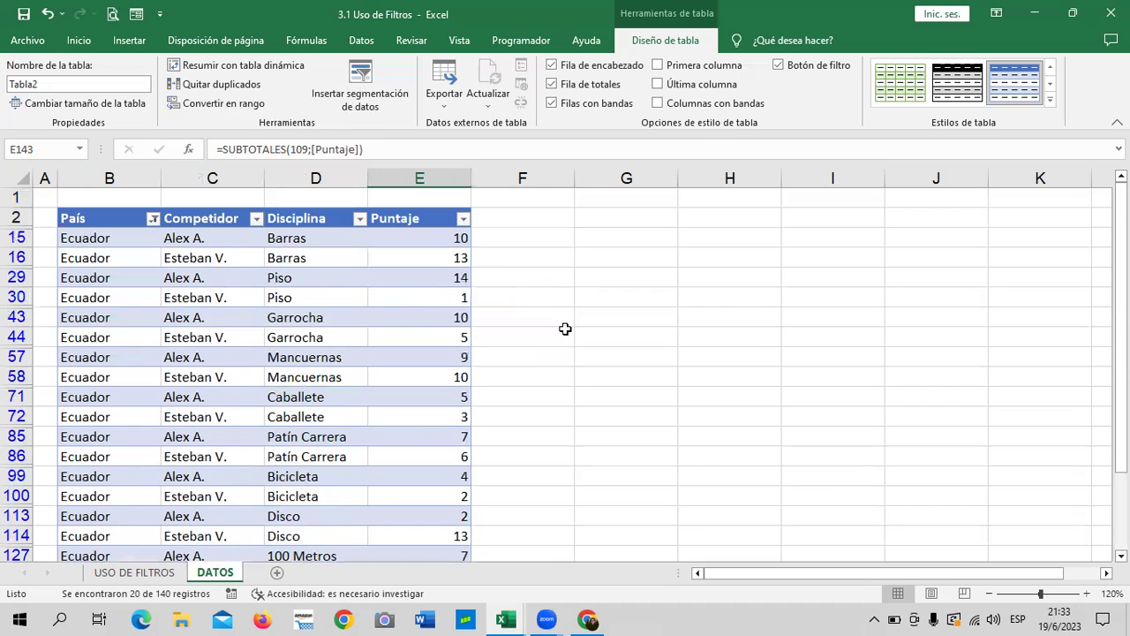
scroll(185, 197, down, 1)
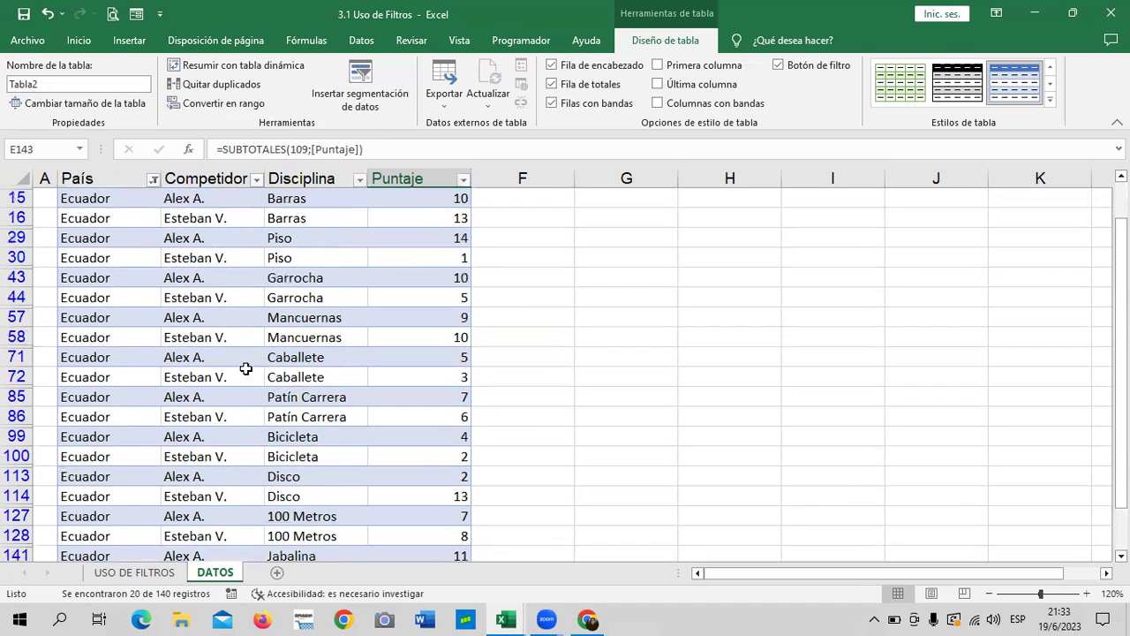
scroll(247, 379, down, 2)
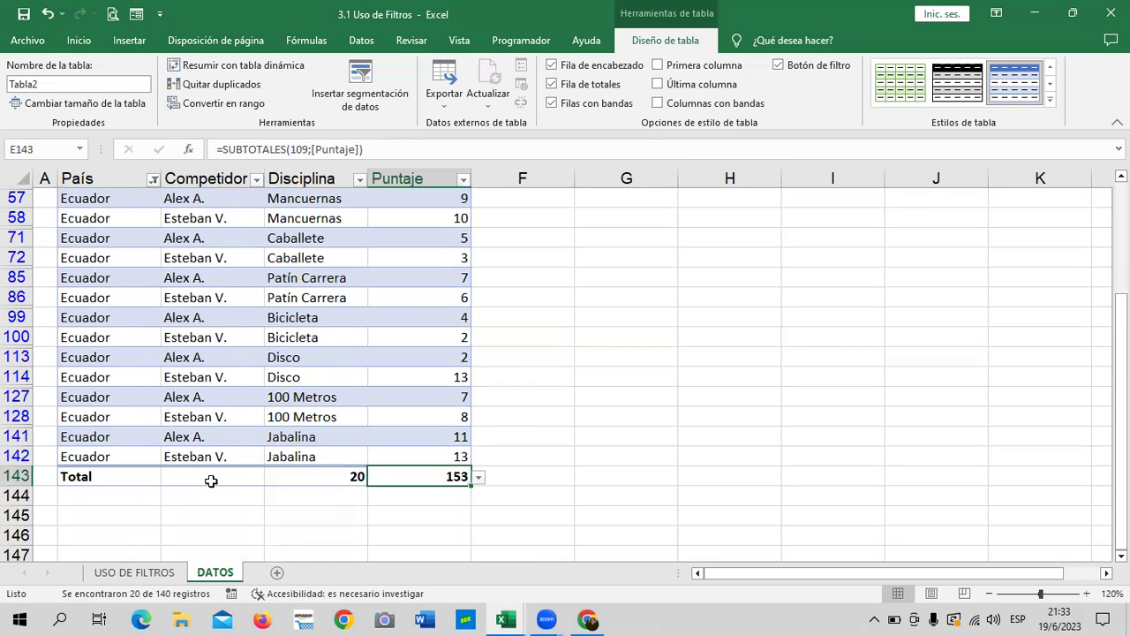
scroll(164, 405, up, 2)
scroll(164, 404, up, 1)
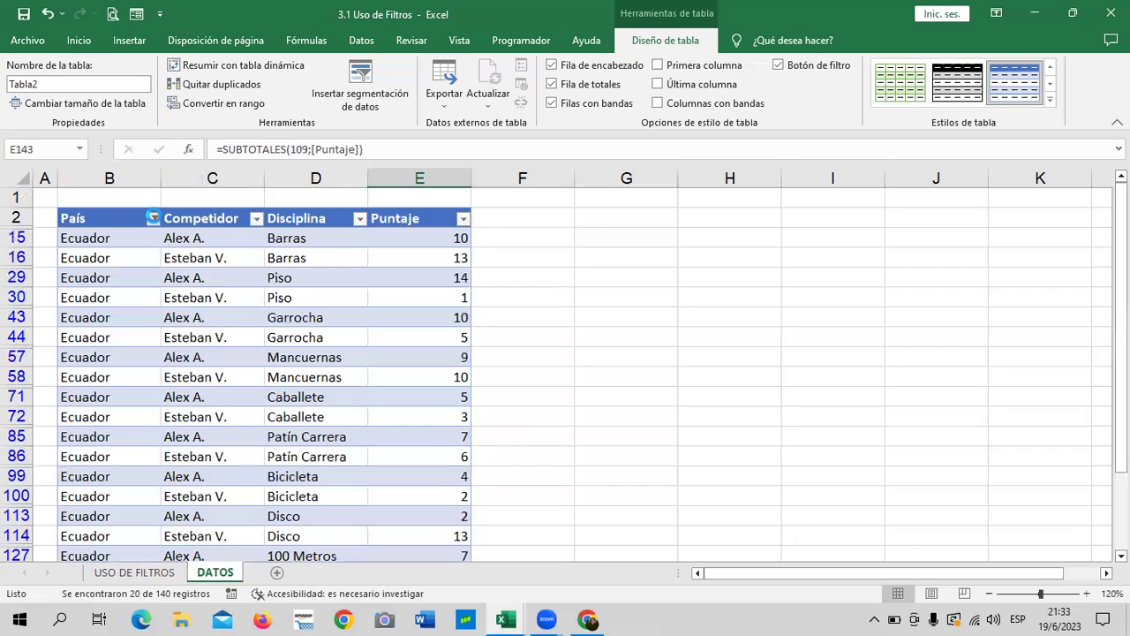
click(153, 219)
click(53, 476)
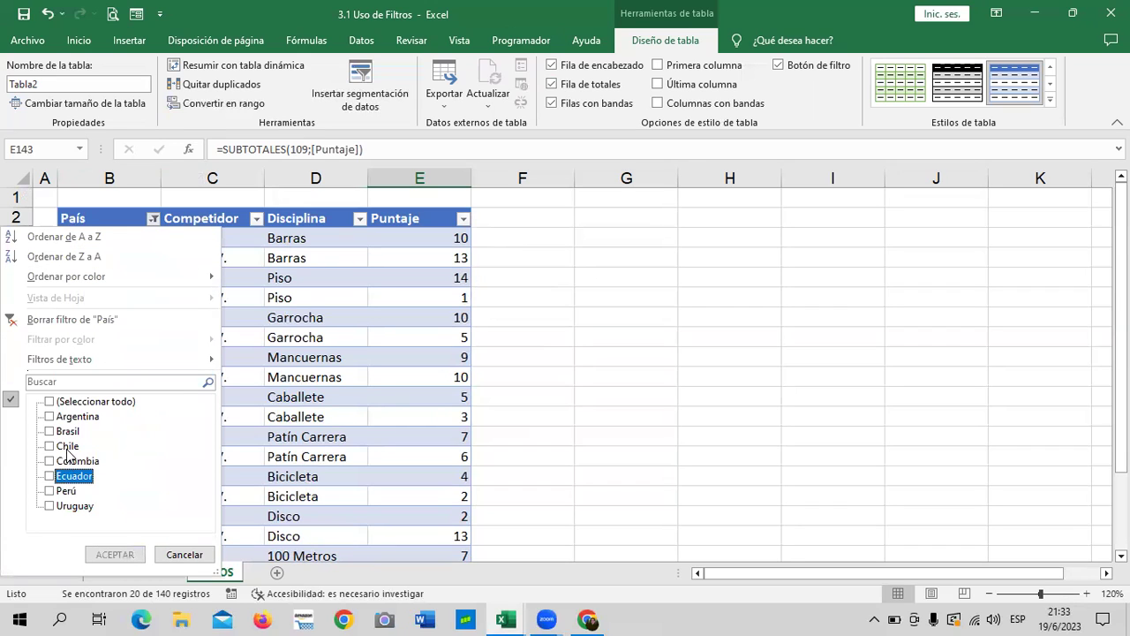
click(56, 417)
click(53, 430)
click(53, 417)
click(113, 555)
scroll(501, 434, down, 2)
scroll(502, 435, down, 1)
click(303, 475)
scroll(303, 477, up, 2)
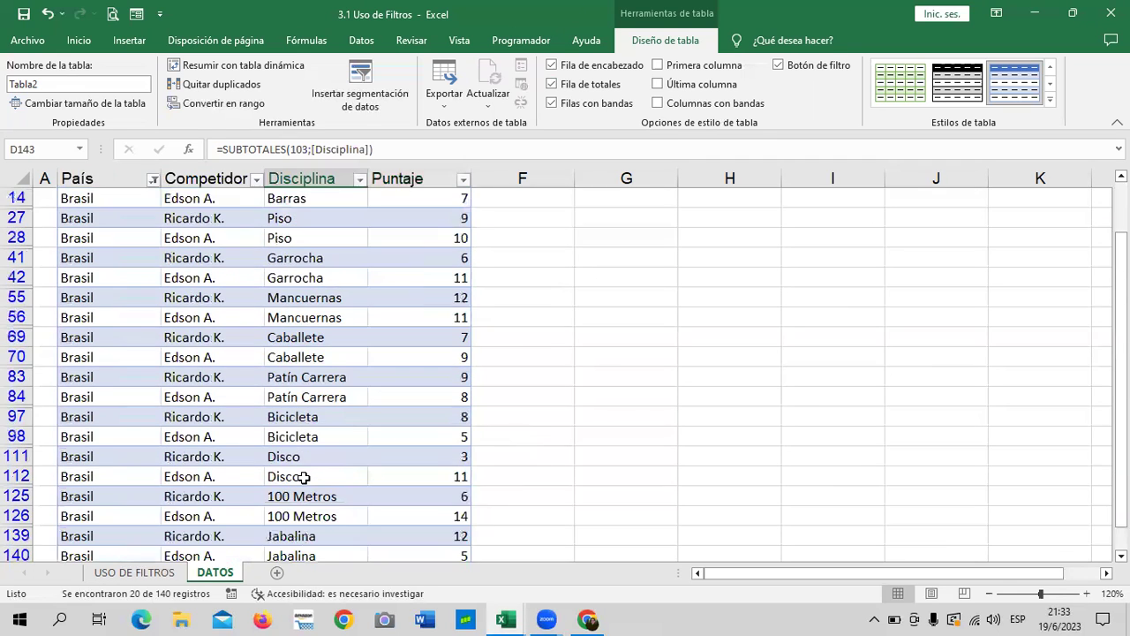
scroll(303, 477, down, 1)
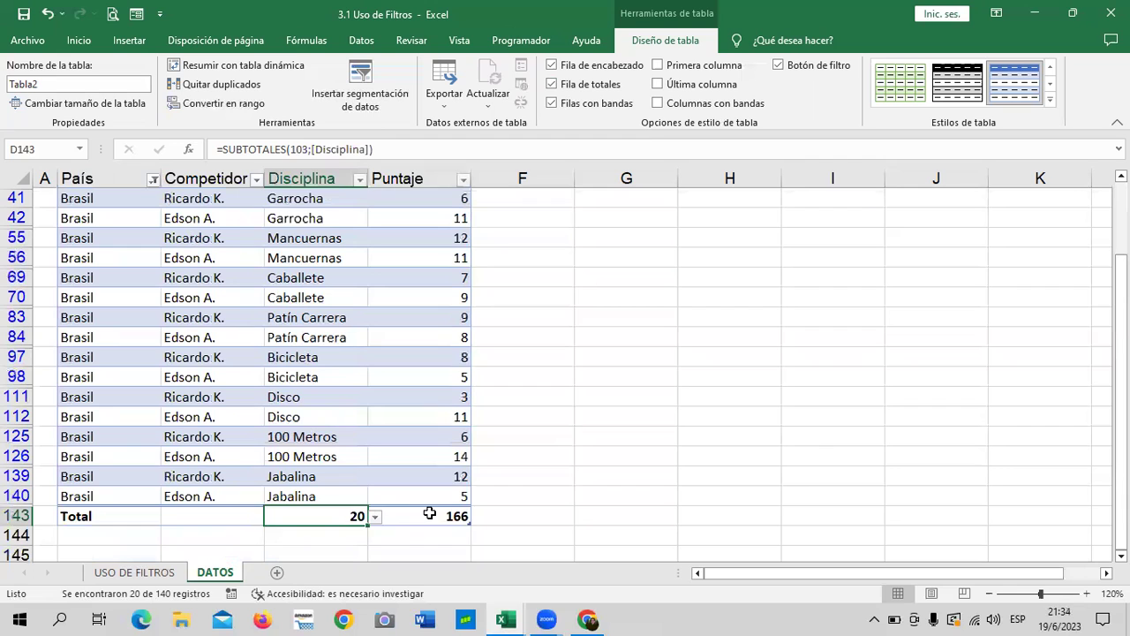
click(430, 513)
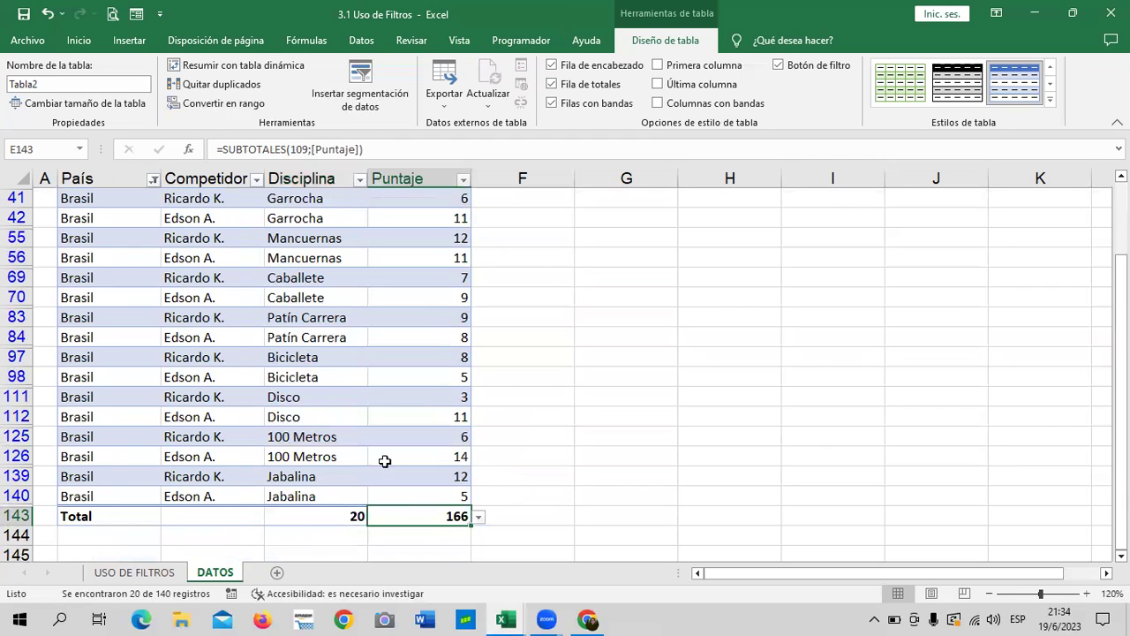
scroll(183, 477, up, 2)
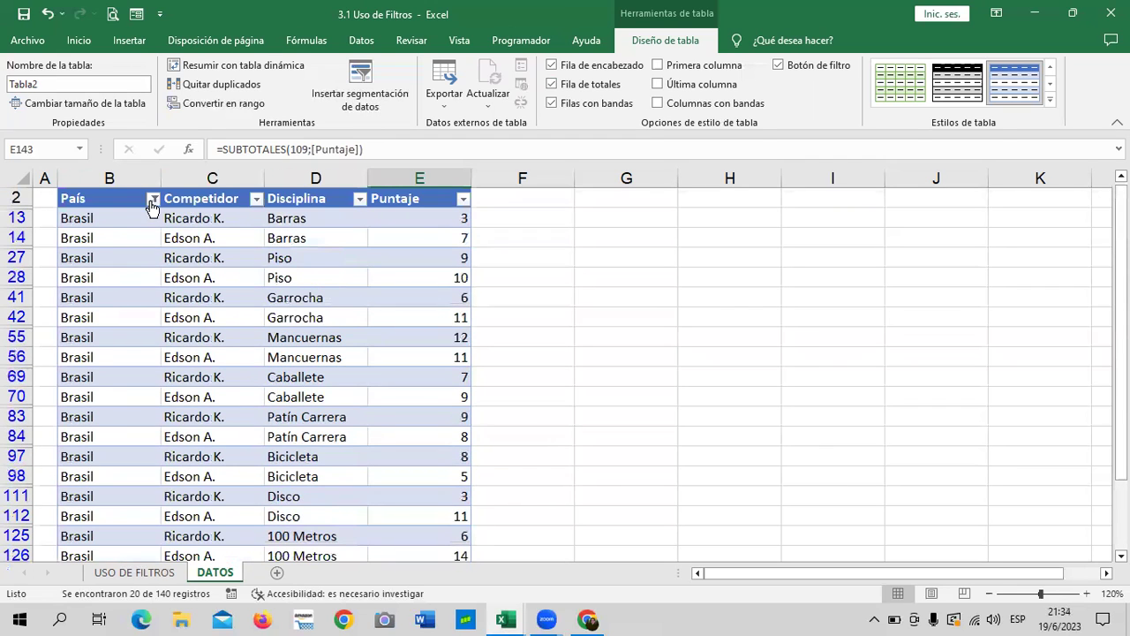
click(153, 199)
click(62, 382)
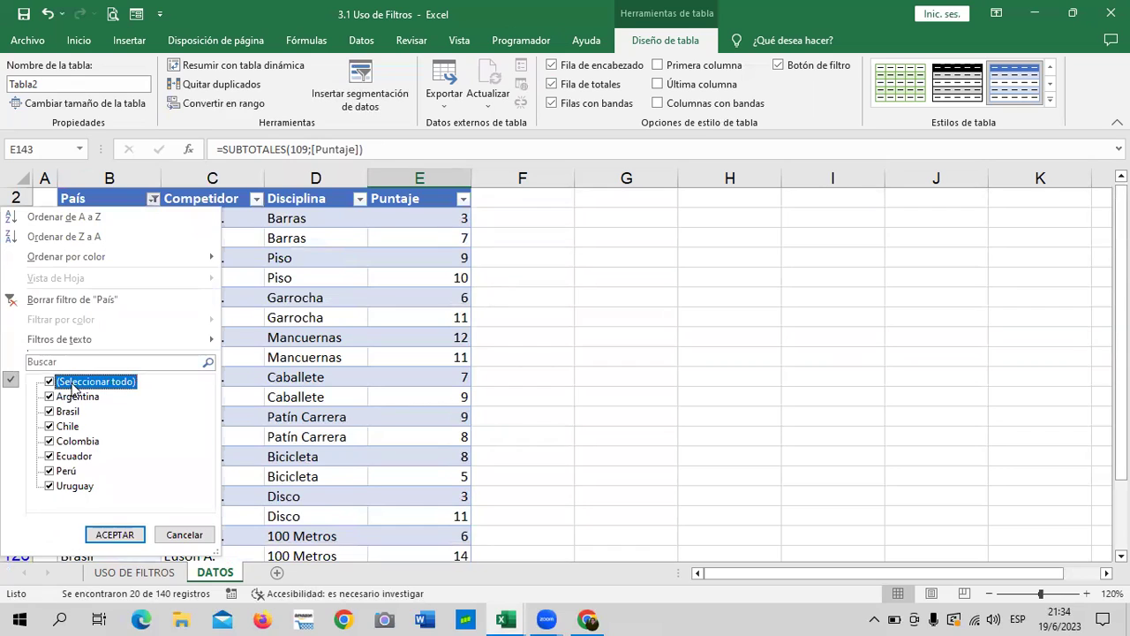
click(50, 384)
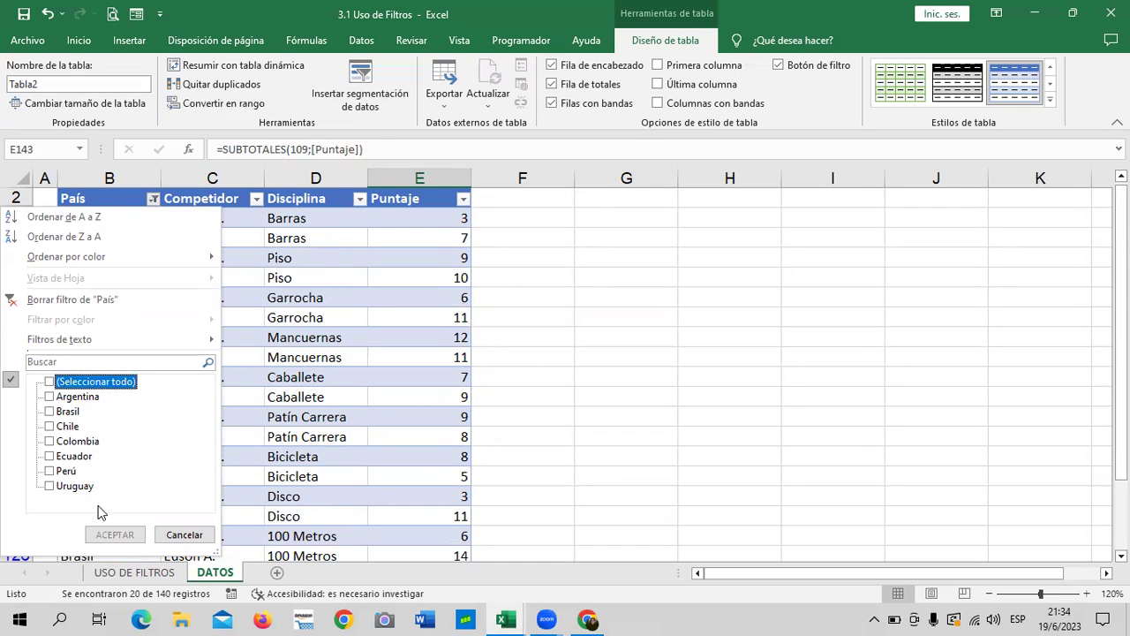
click(74, 487)
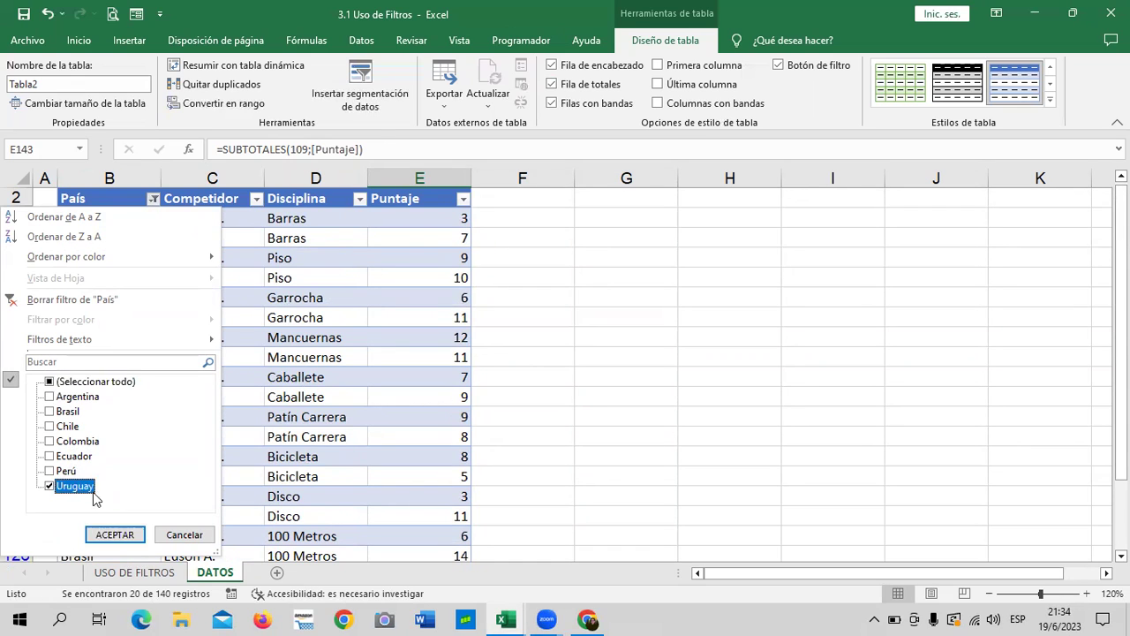
click(128, 535)
scroll(739, 363, down, 3)
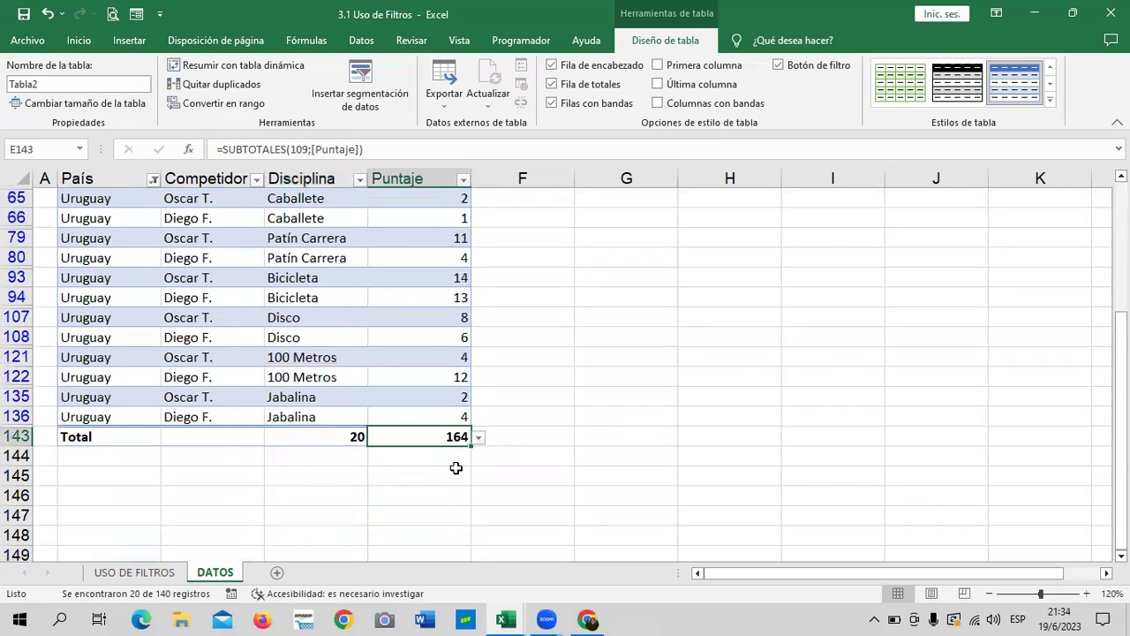
click(303, 430)
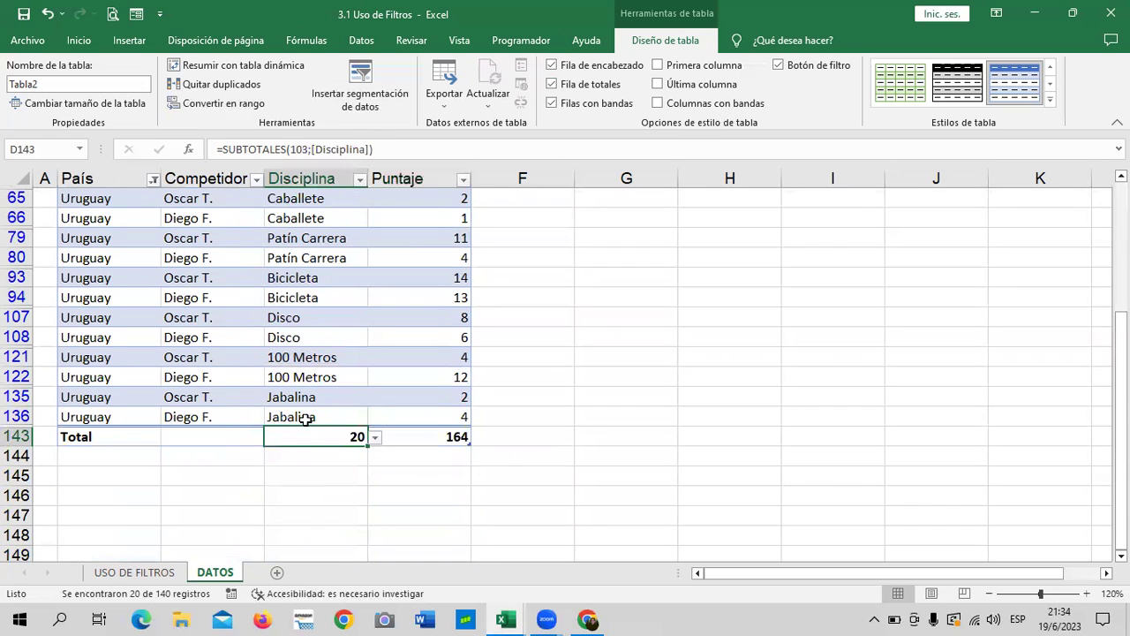
click(454, 440)
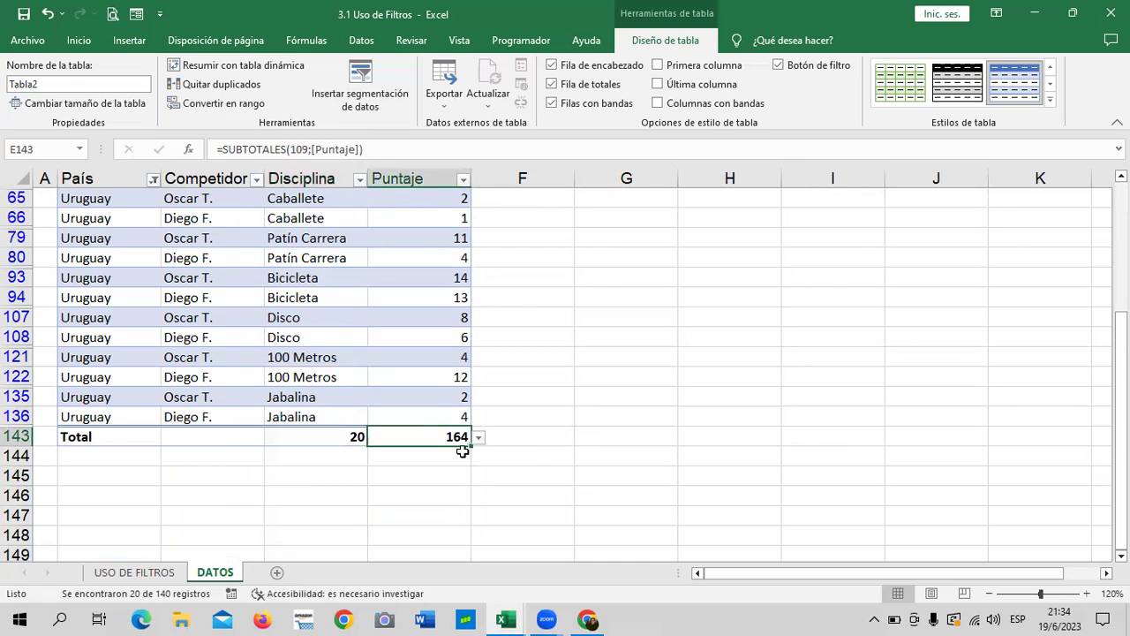
scroll(535, 456, up, 5)
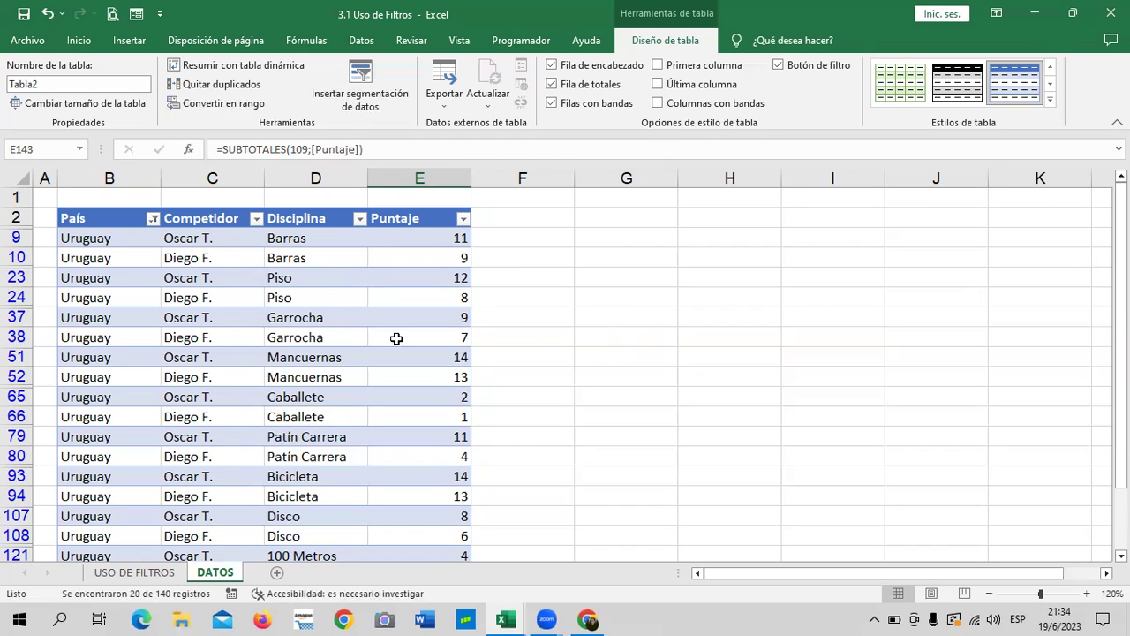
- Clear the País filter by selecting all countries, restoring all 140 rows
click(329, 274)
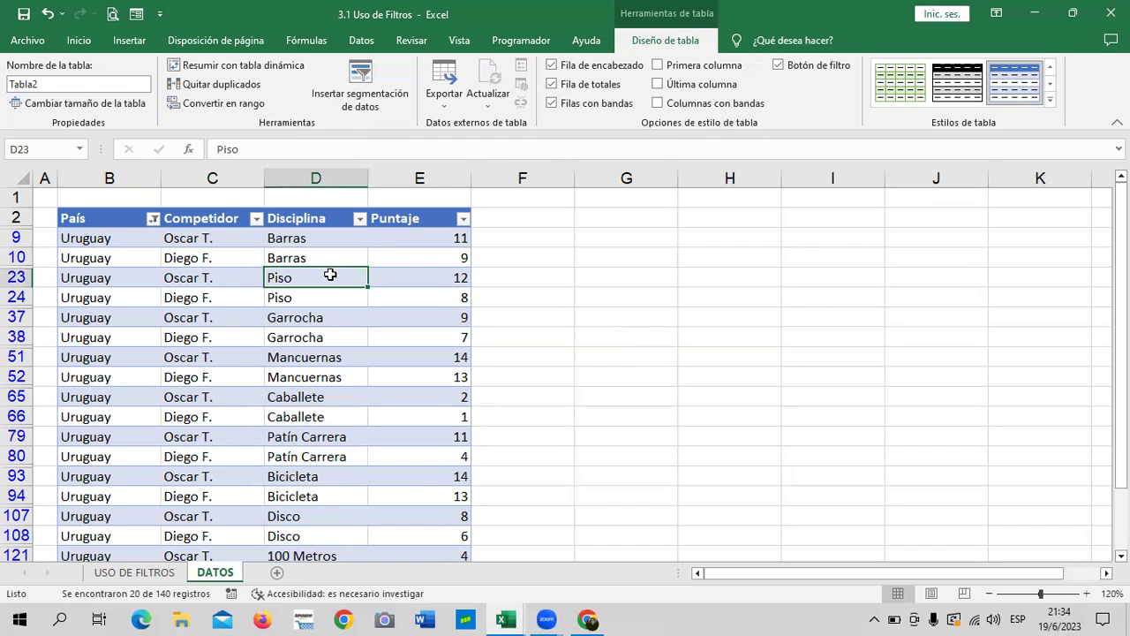
click(152, 221)
click(104, 402)
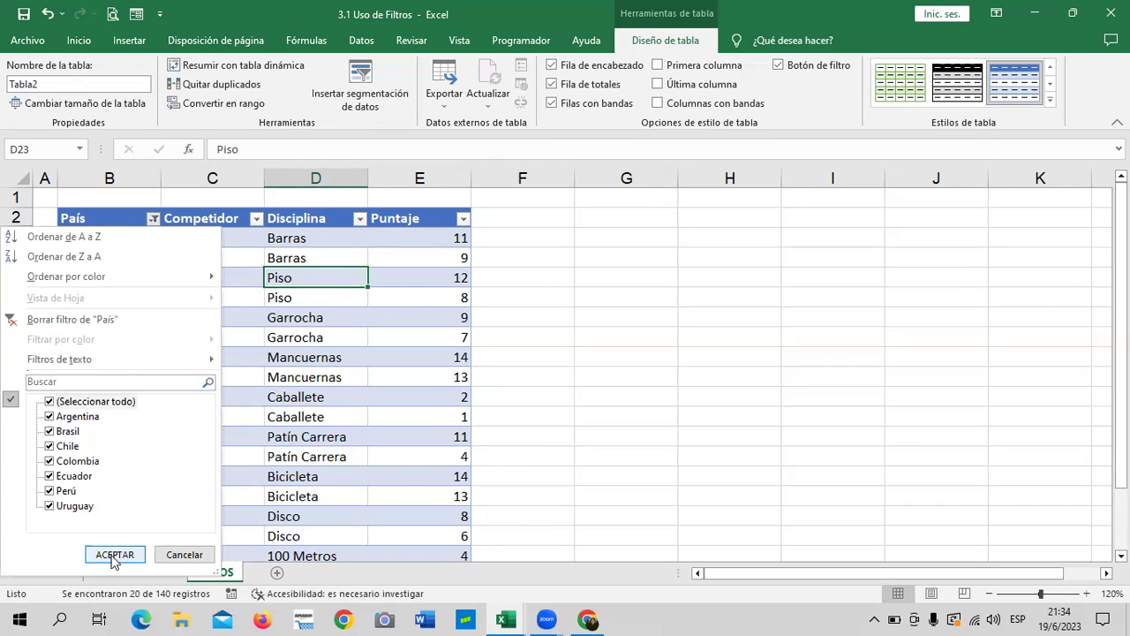
click(113, 555)
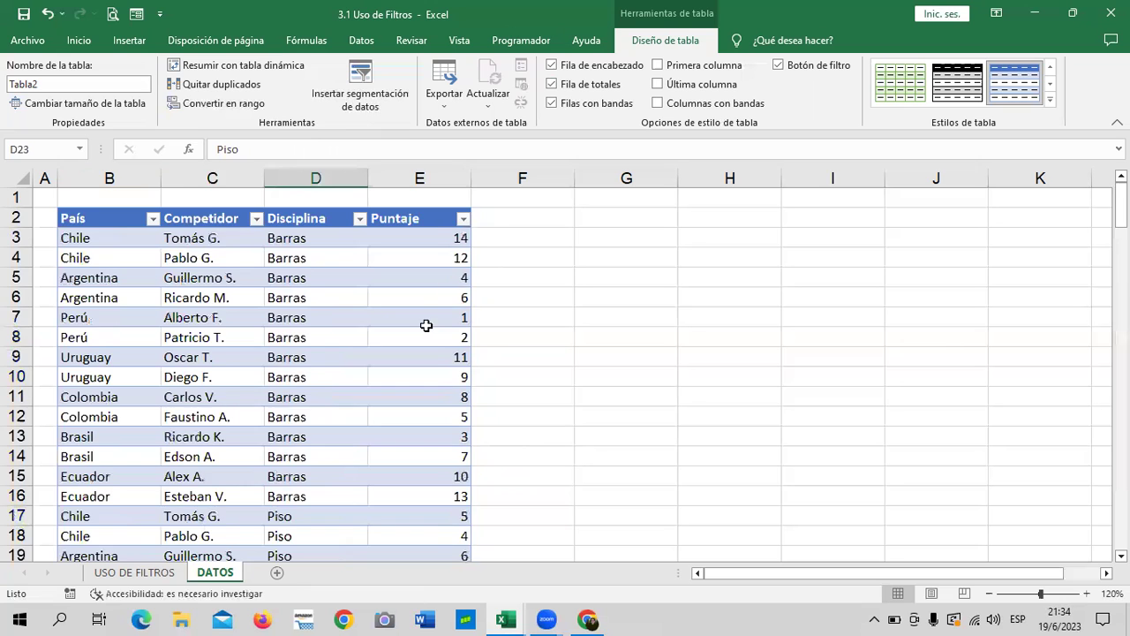
scroll(437, 333, down, 7)
scroll(459, 346, down, 7)
scroll(471, 358, down, 15)
scroll(474, 365, down, 7)
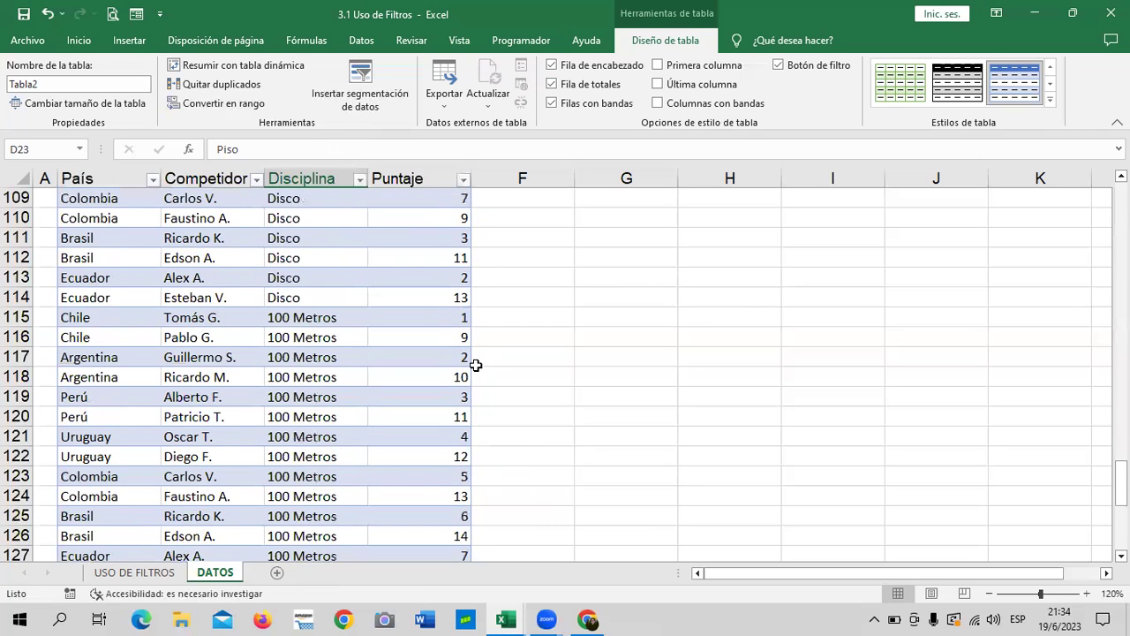
scroll(474, 365, down, 13)
scroll(468, 369, down, 1)
scroll(467, 372, up, 5)
scroll(459, 379, up, 3)
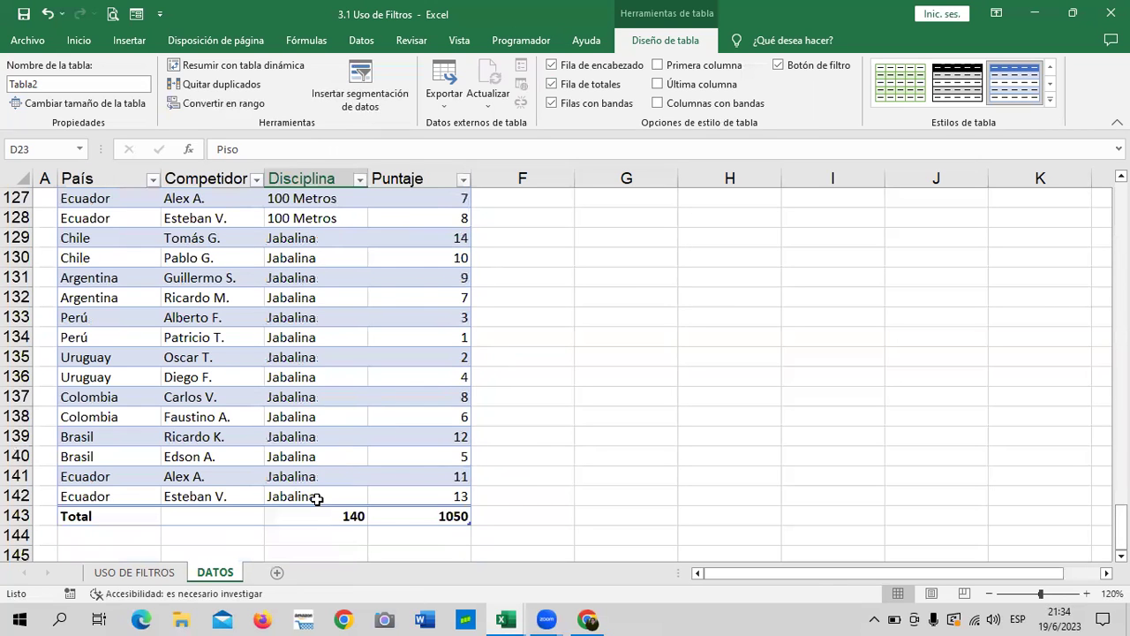
- Check the Disciplina count and 1050 Puntaje total, then switch to the Libro1 workbook
click(311, 517)
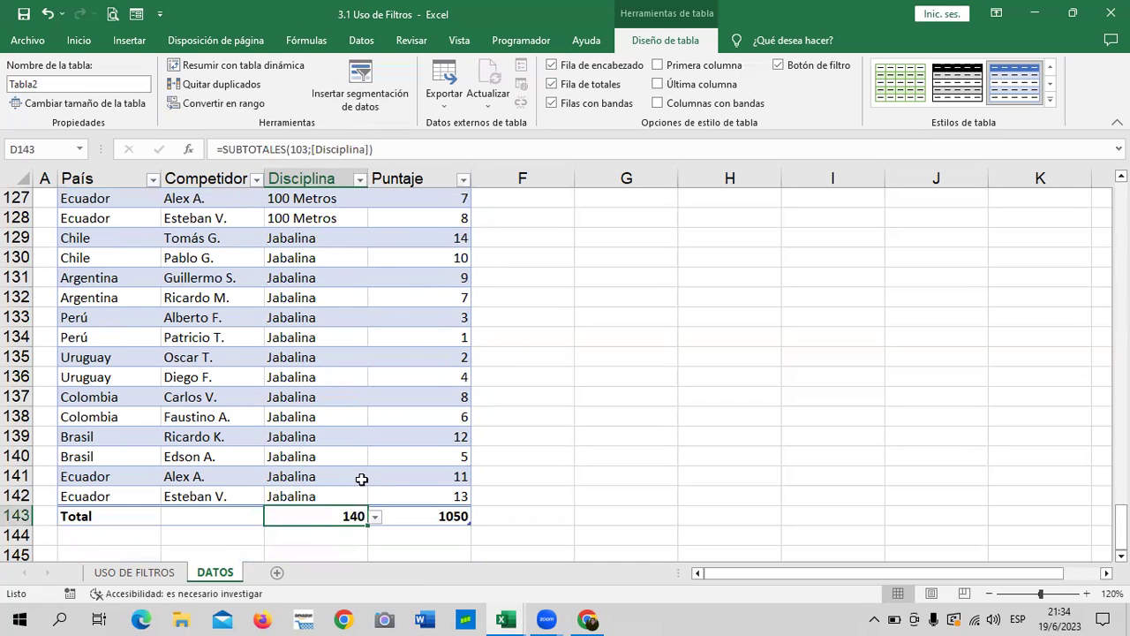
scroll(518, 468, up, 4)
scroll(518, 468, up, 3)
scroll(518, 468, down, 12)
scroll(398, 376, down, 1)
scroll(403, 381, up, 3)
click(446, 391)
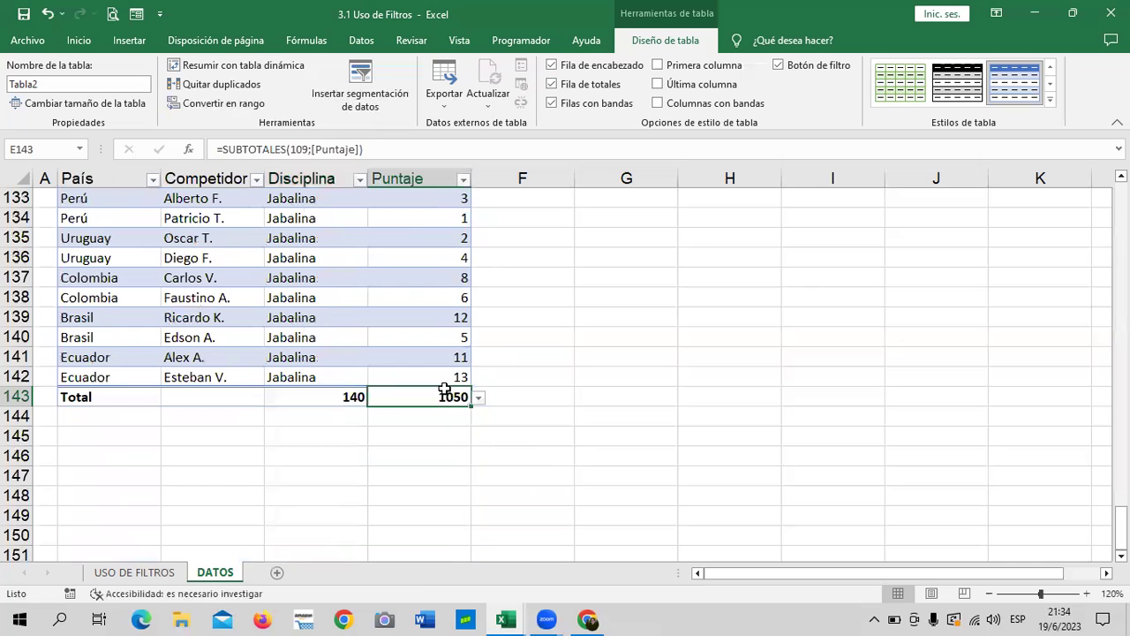
scroll(533, 428, up, 6)
scroll(533, 428, up, 6)
scroll(530, 422, up, 13)
scroll(530, 415, up, 7)
scroll(527, 398, up, 12)
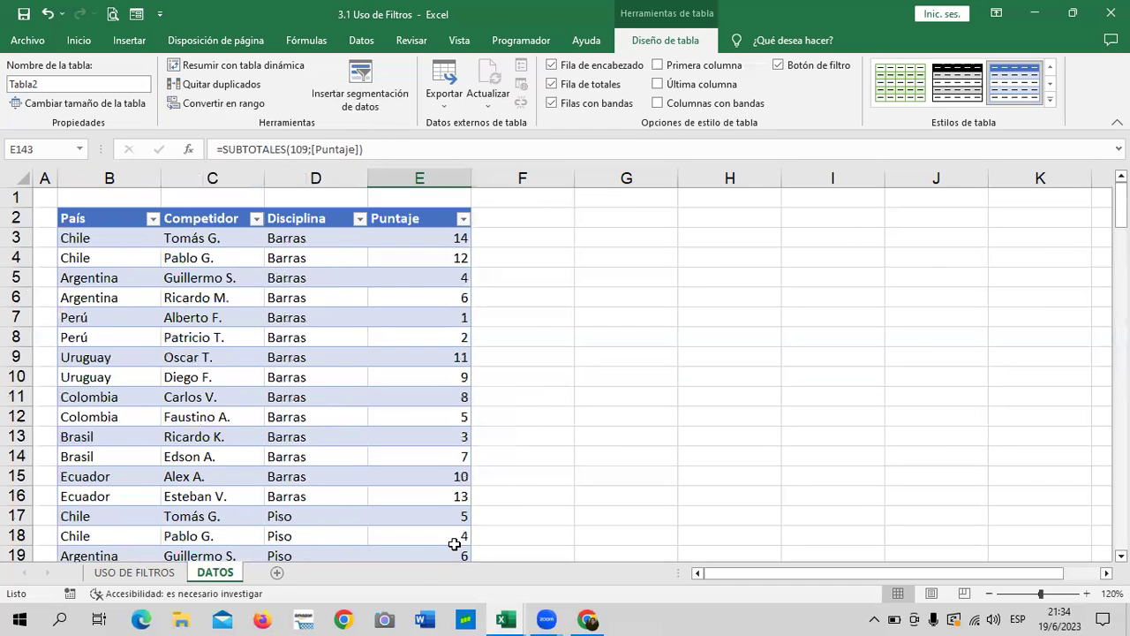
click(444, 572)
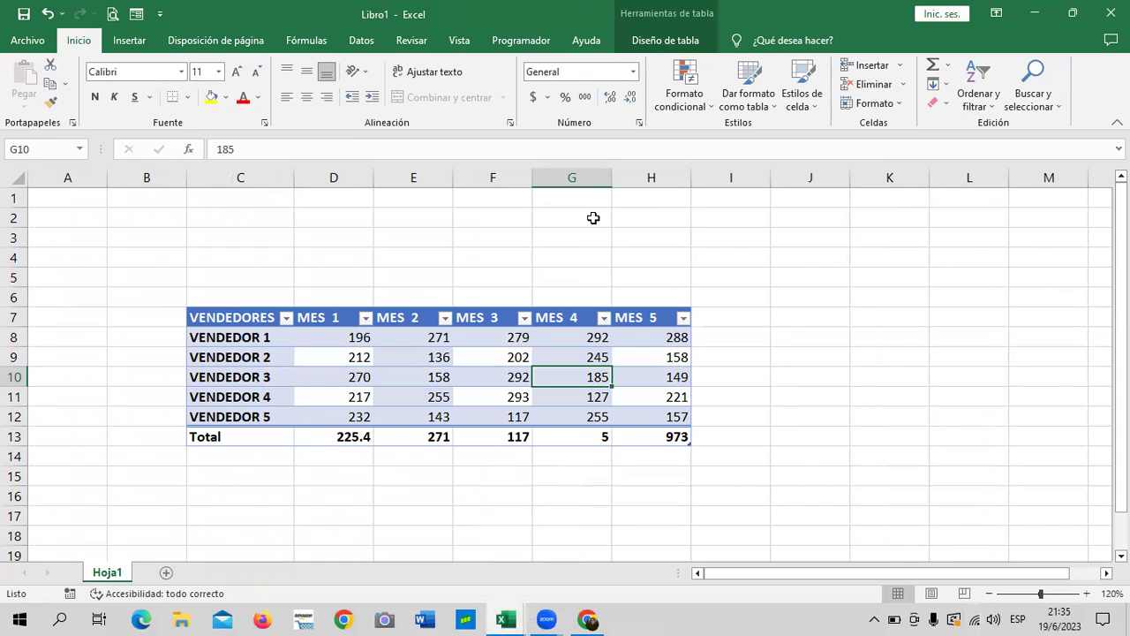
- Browse Libro1's Diseño de tabla Exportar menu without exporting, then list the open Excel windows
click(690, 42)
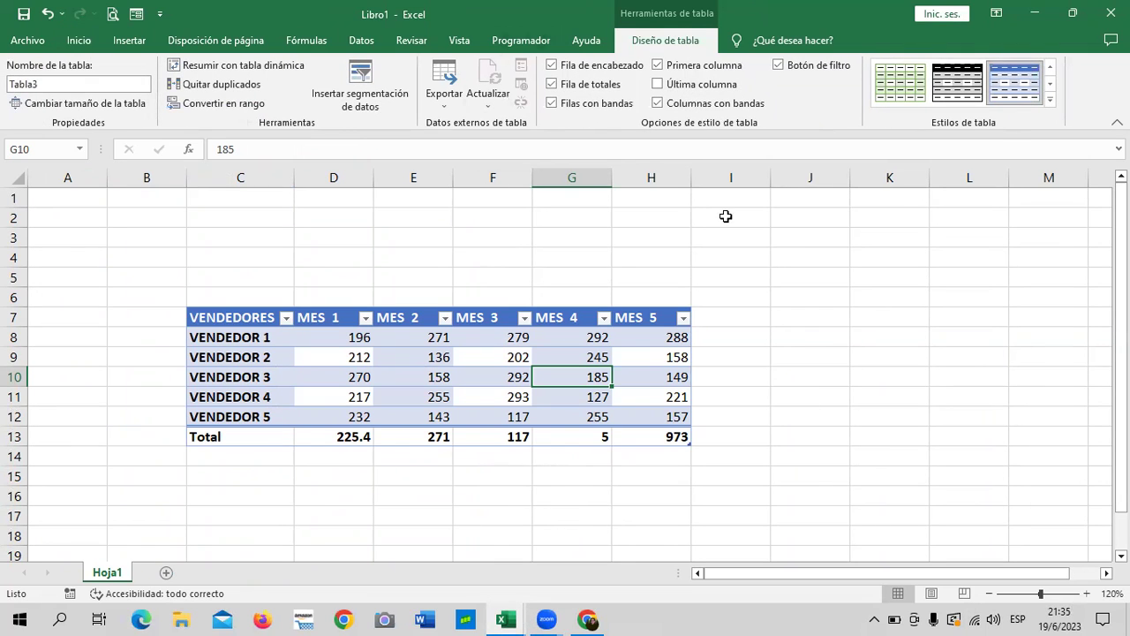
click(446, 101)
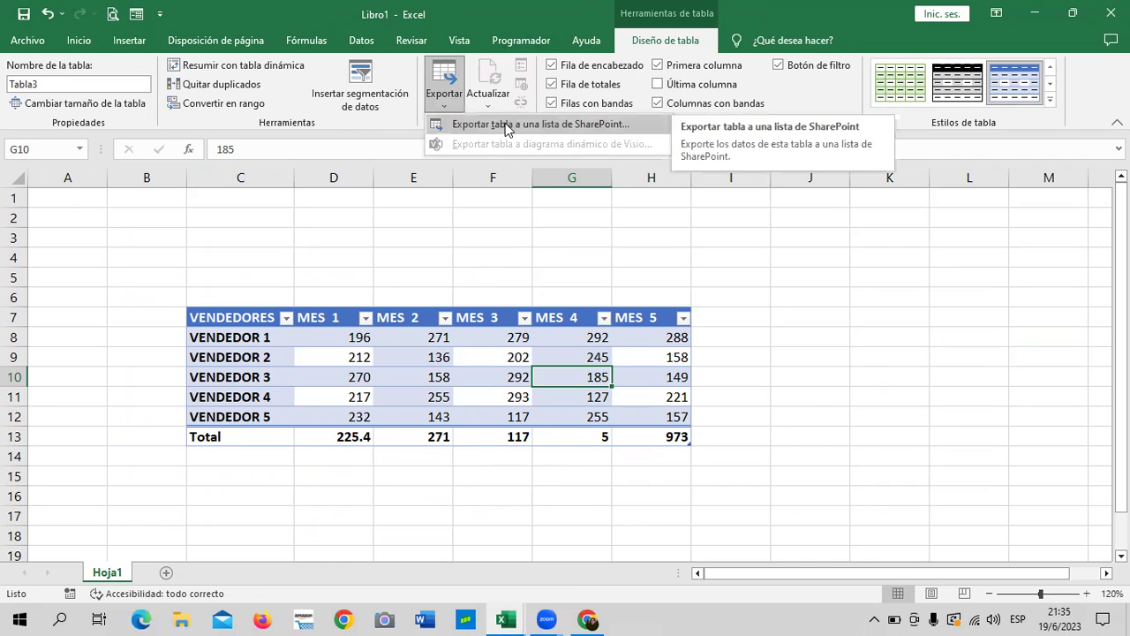
click(442, 93)
click(442, 95)
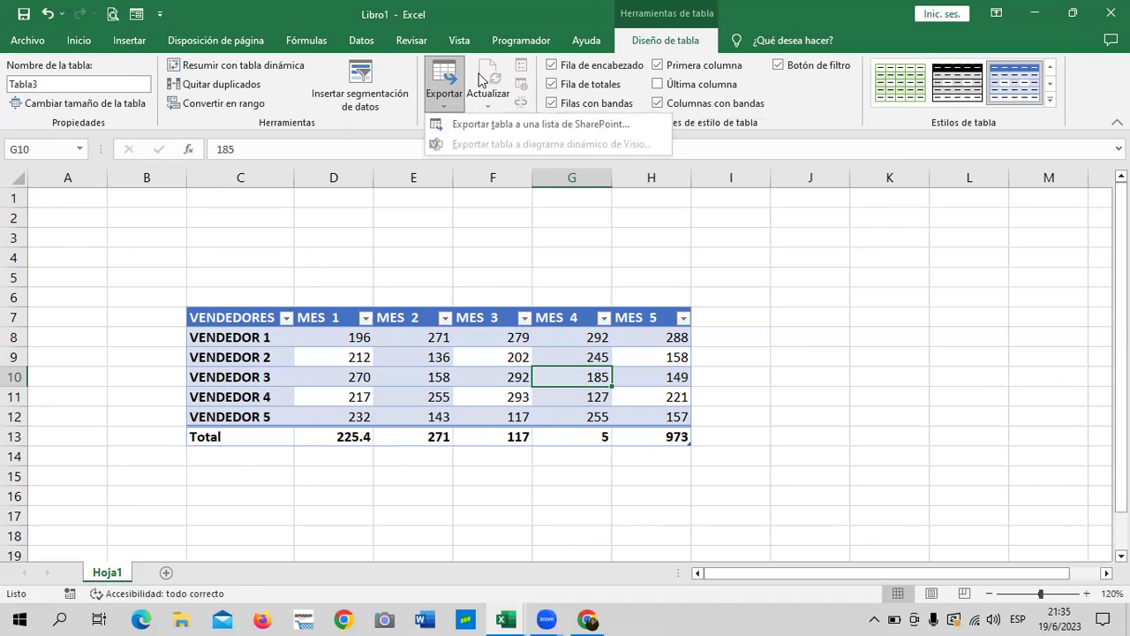
click(434, 270)
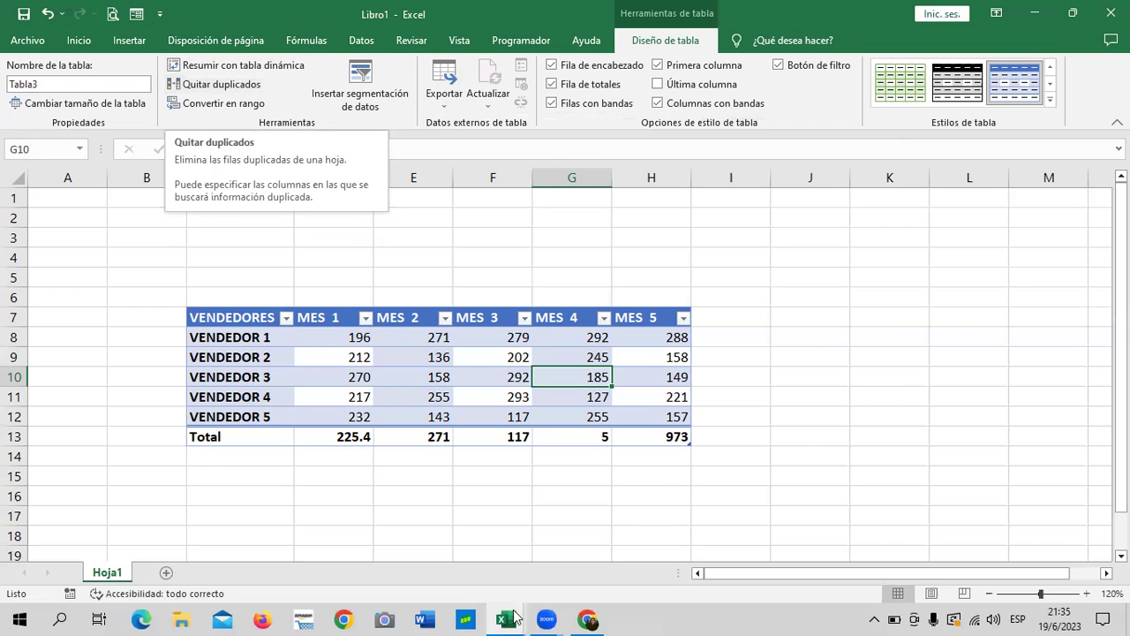
click(515, 616)
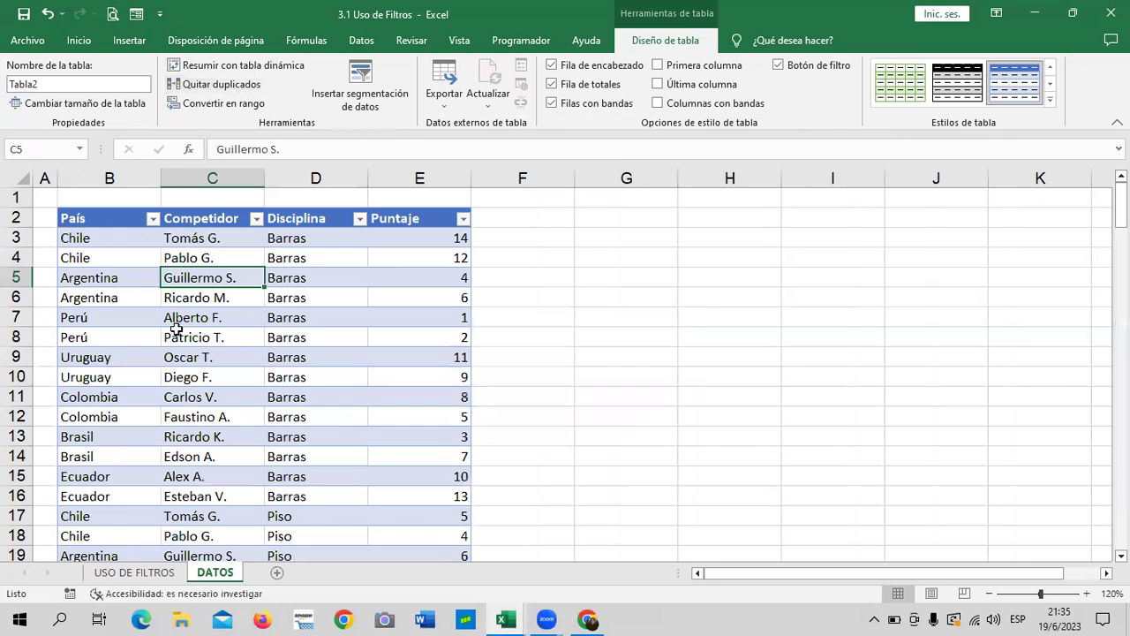
- Open Quitar duplicados for the DATOS table and cancel it, leaving every row in place
scroll(176, 324, down, 3)
scroll(184, 317, down, 7)
scroll(184, 317, up, 6)
click(212, 258)
scroll(203, 318, up, 2)
scroll(202, 320, up, 1)
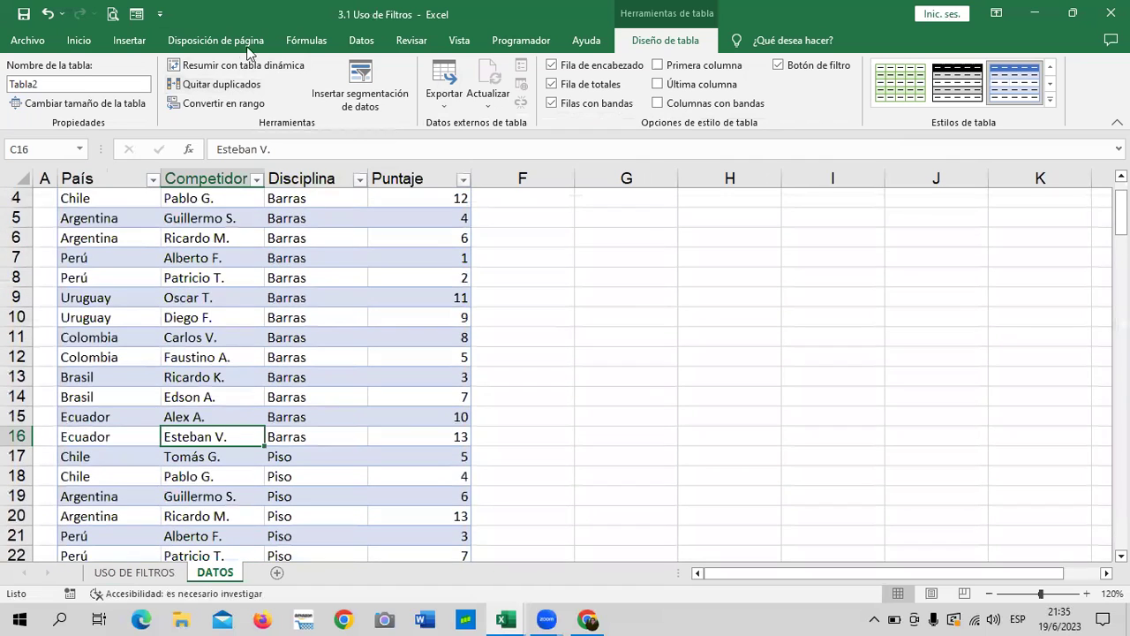
click(254, 87)
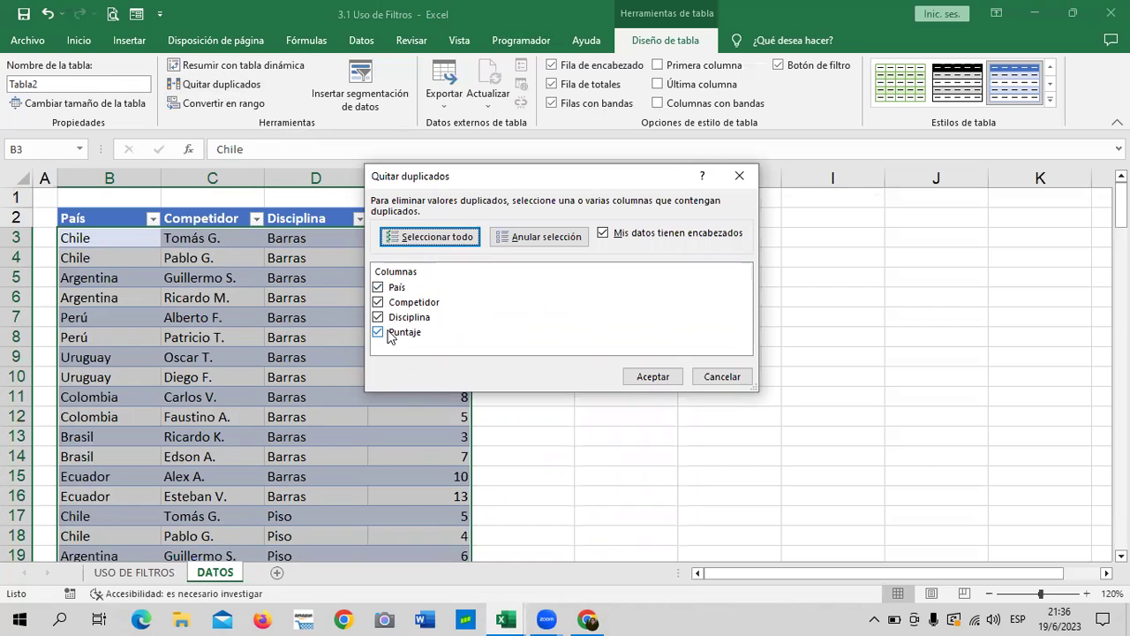
click(721, 376)
click(789, 372)
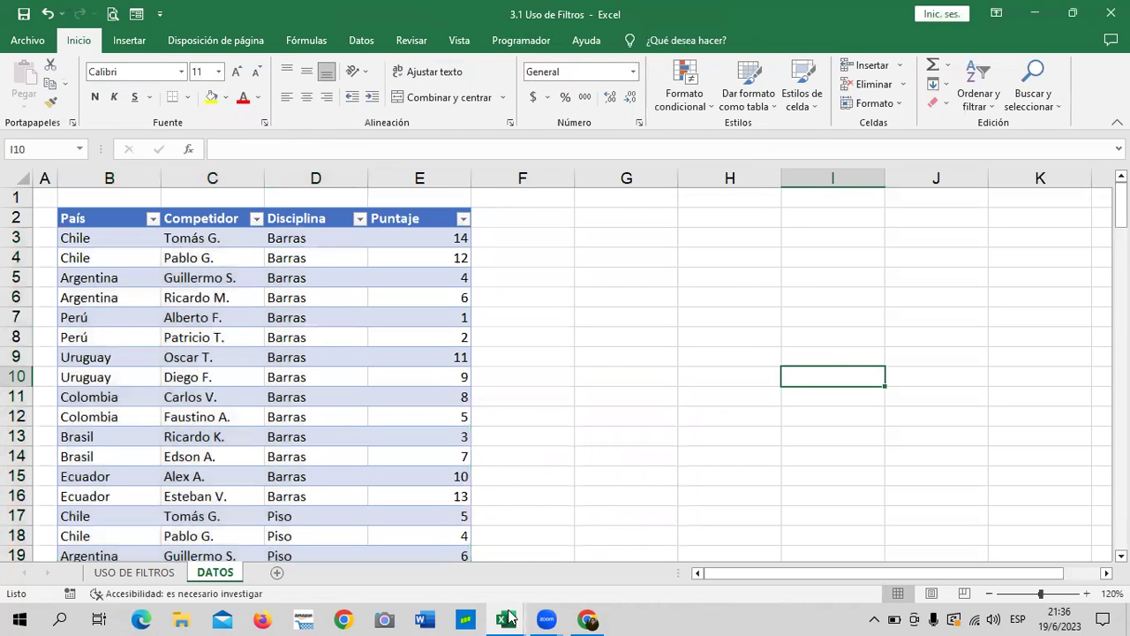
click(507, 619)
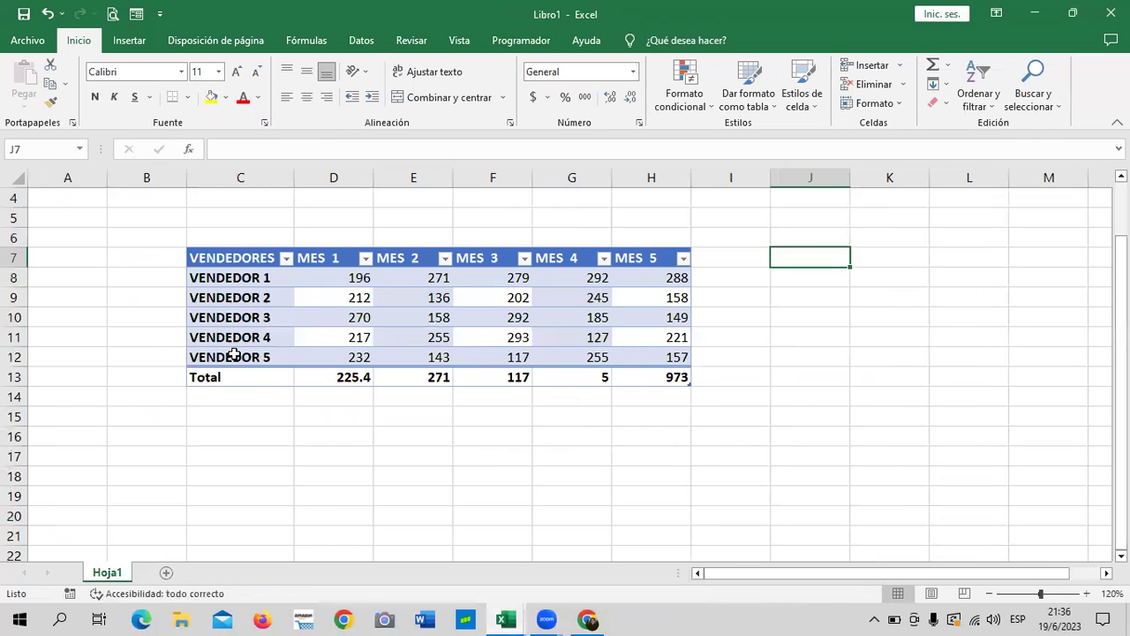
- In Libro1, change the seller name in C12 from VENDEDOR 5 to VENDEDOR 4
click(256, 357)
double_click(275, 357)
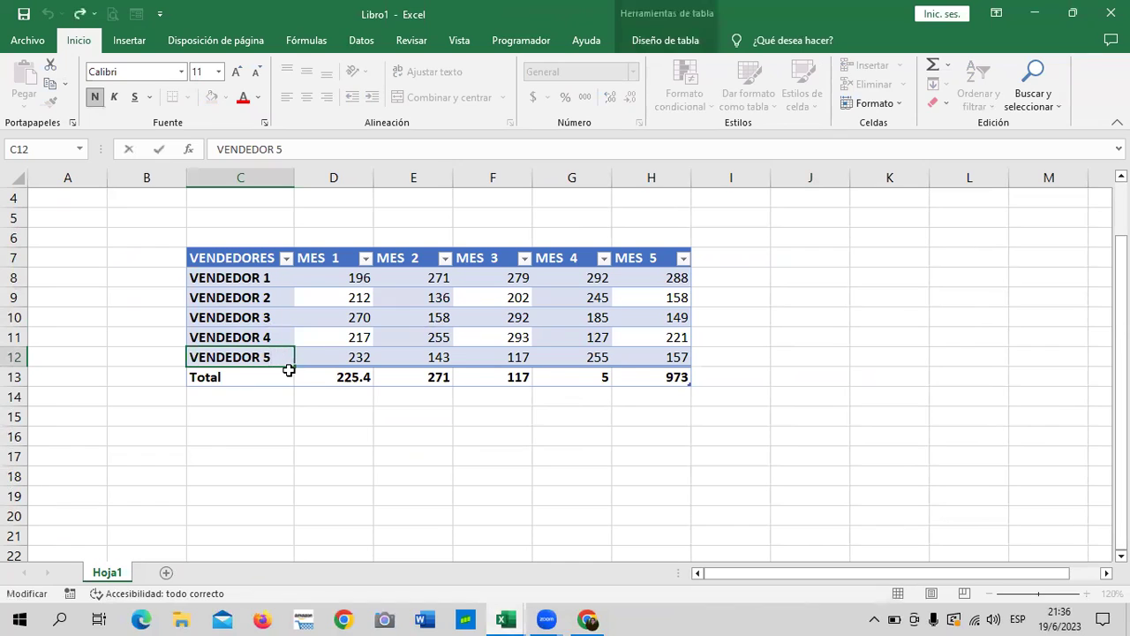
text(4)
click(289, 370)
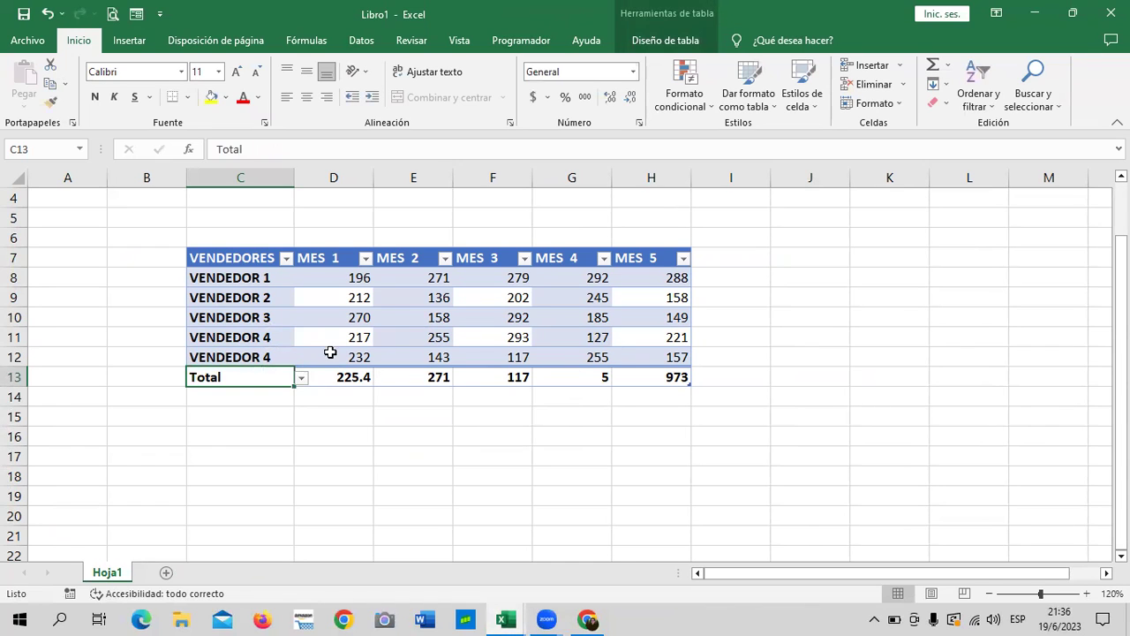
click(272, 338)
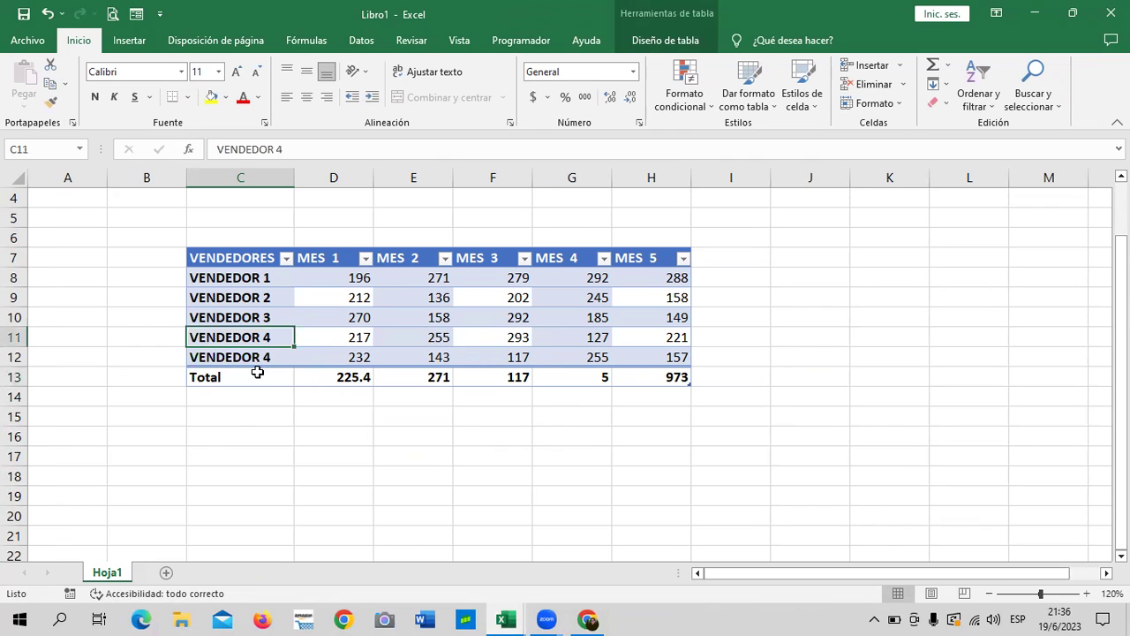
click(259, 355)
click(418, 300)
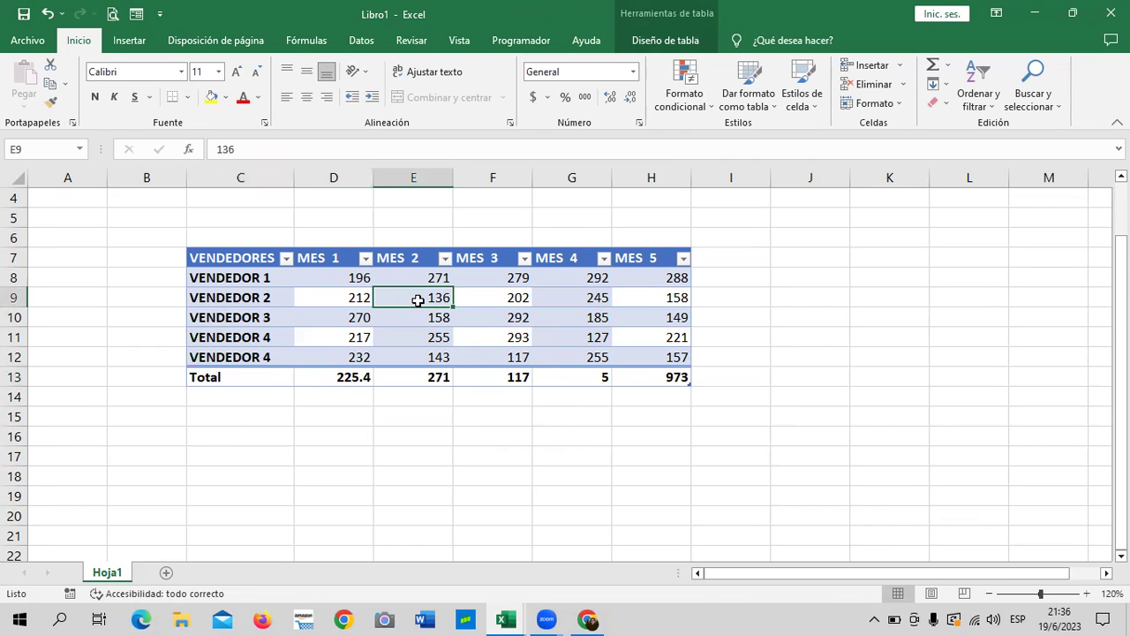
click(669, 41)
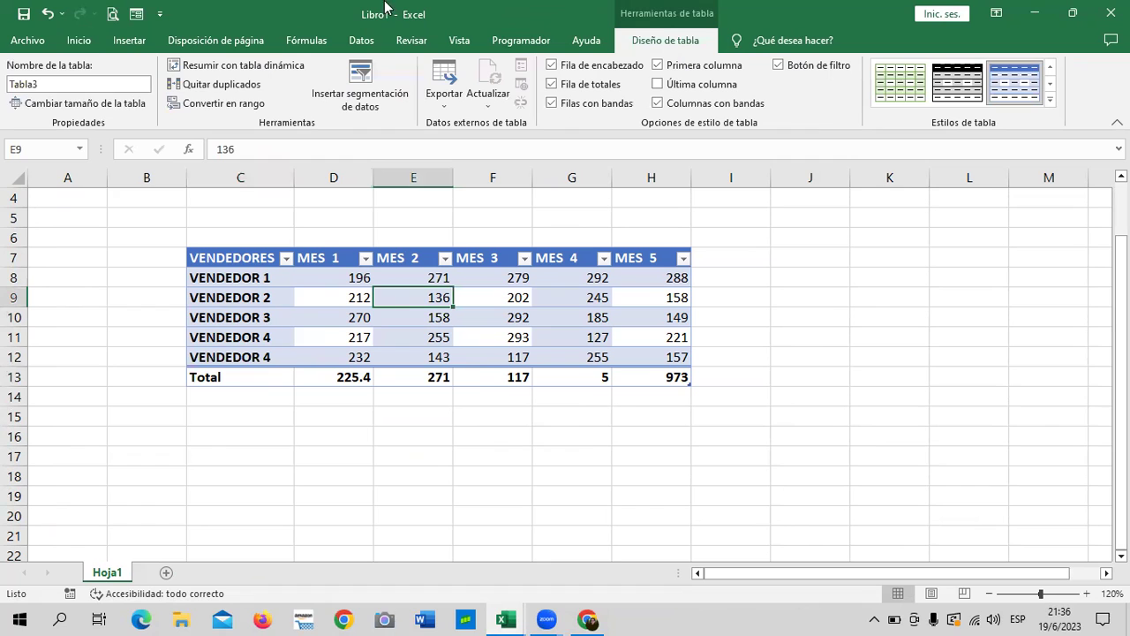
- Remove duplicates by VENDEDORES only, with MES columns unchecked, deleting the repeated VENDEDOR 4 row
click(244, 92)
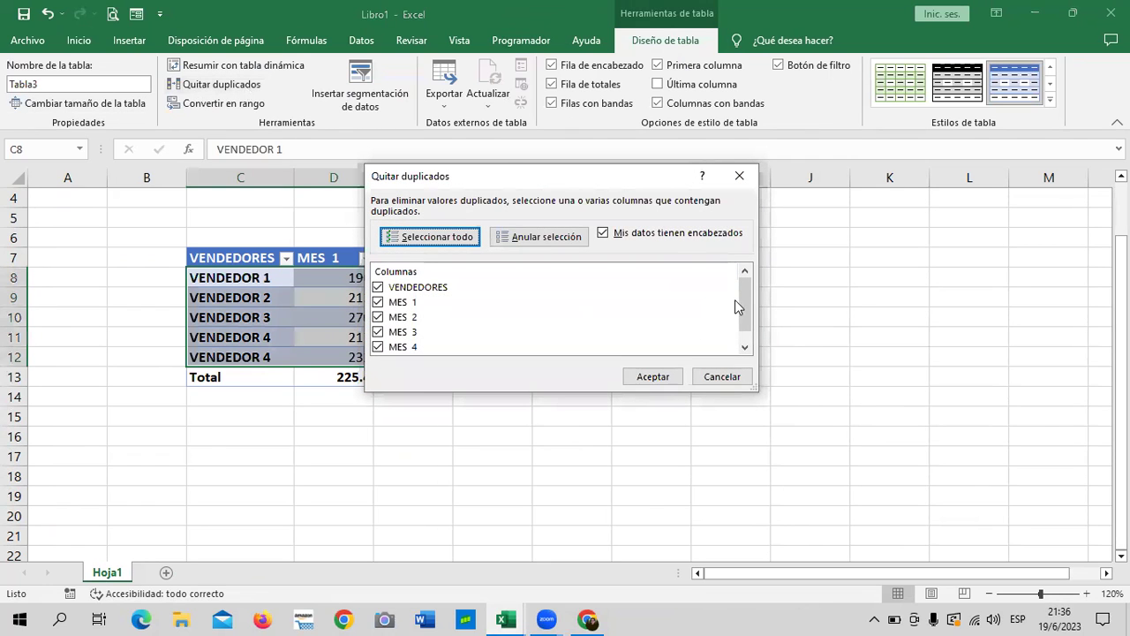
drag(744, 316, 749, 329)
click(378, 287)
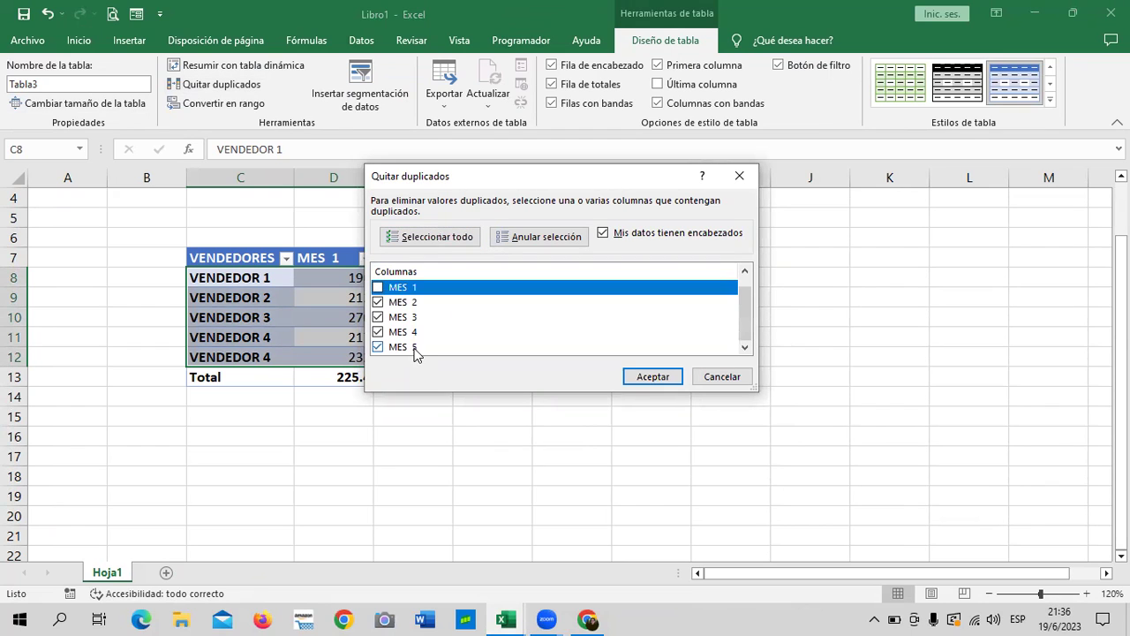
click(378, 303)
click(378, 317)
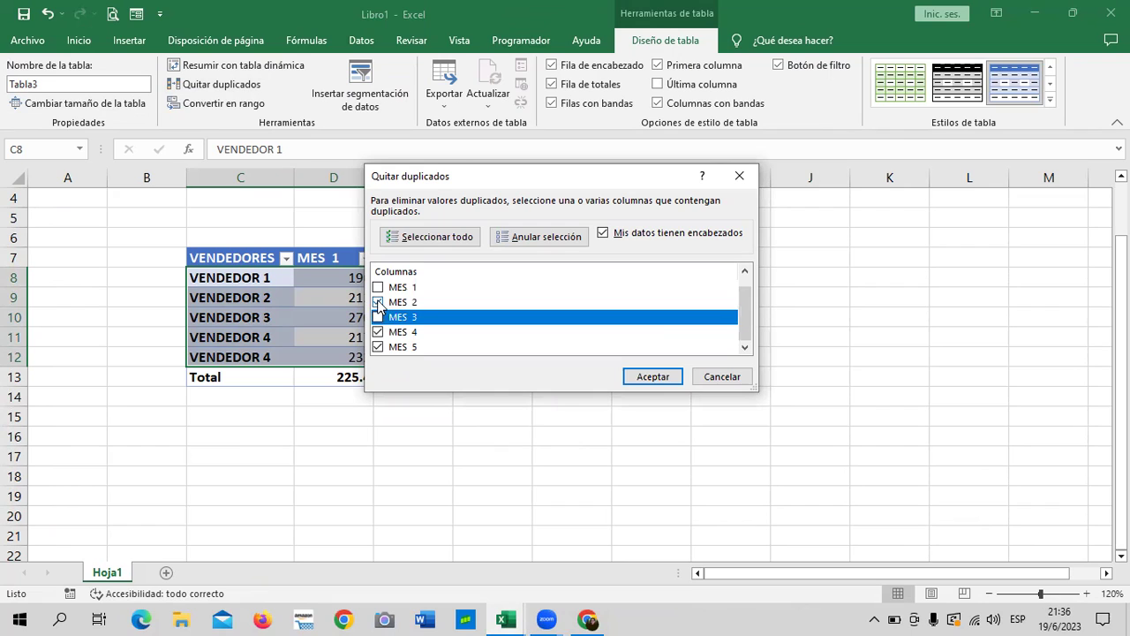
click(378, 332)
click(378, 347)
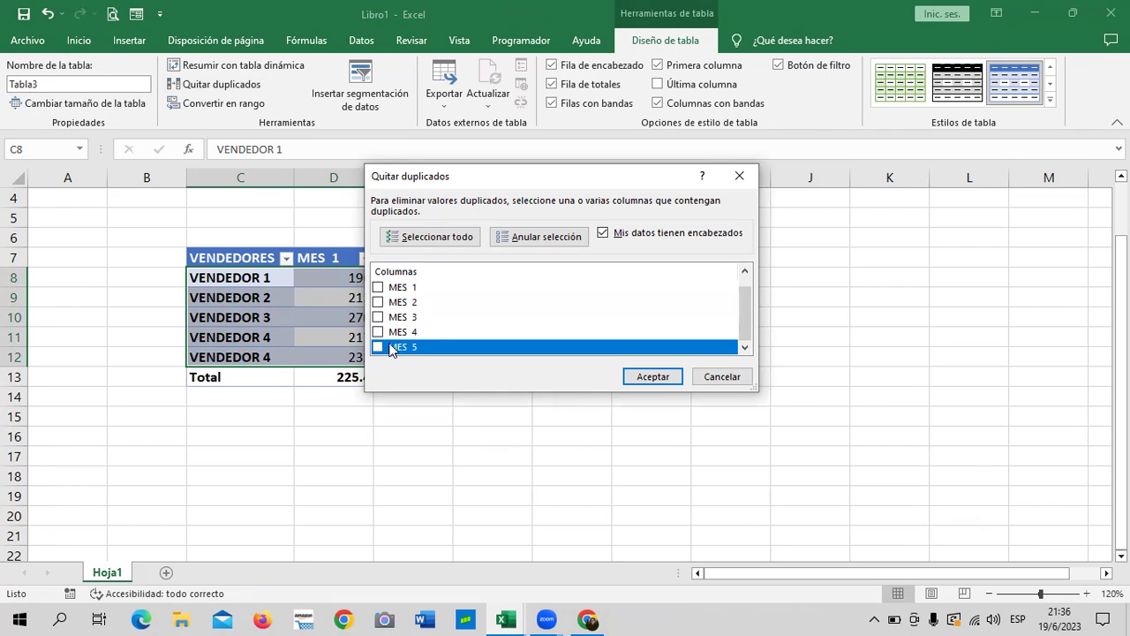
click(378, 287)
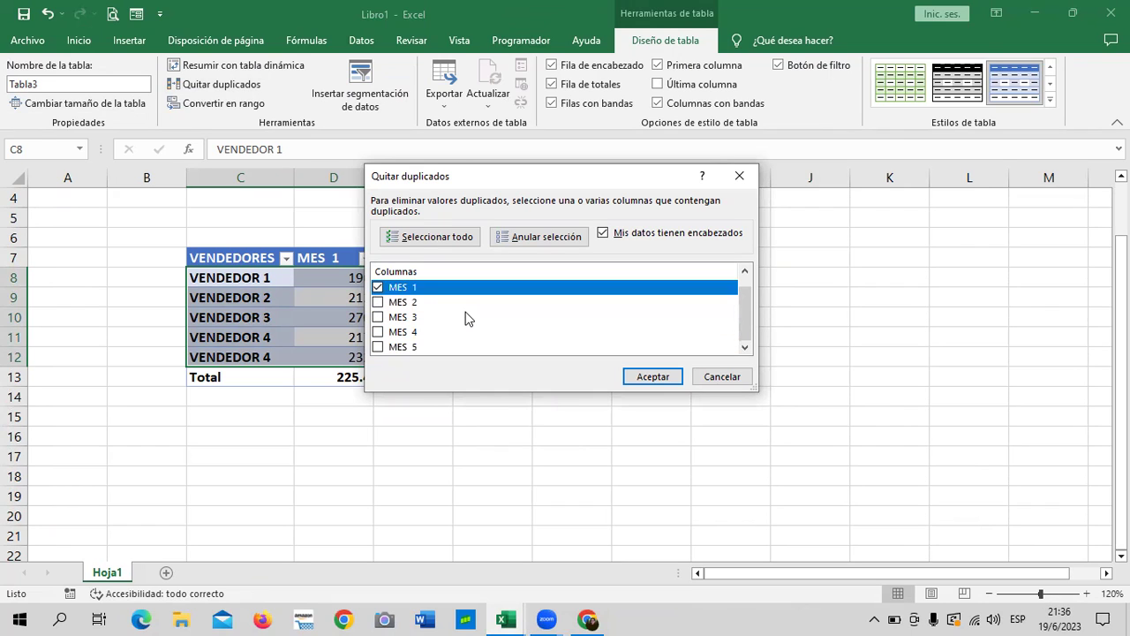
click(378, 288)
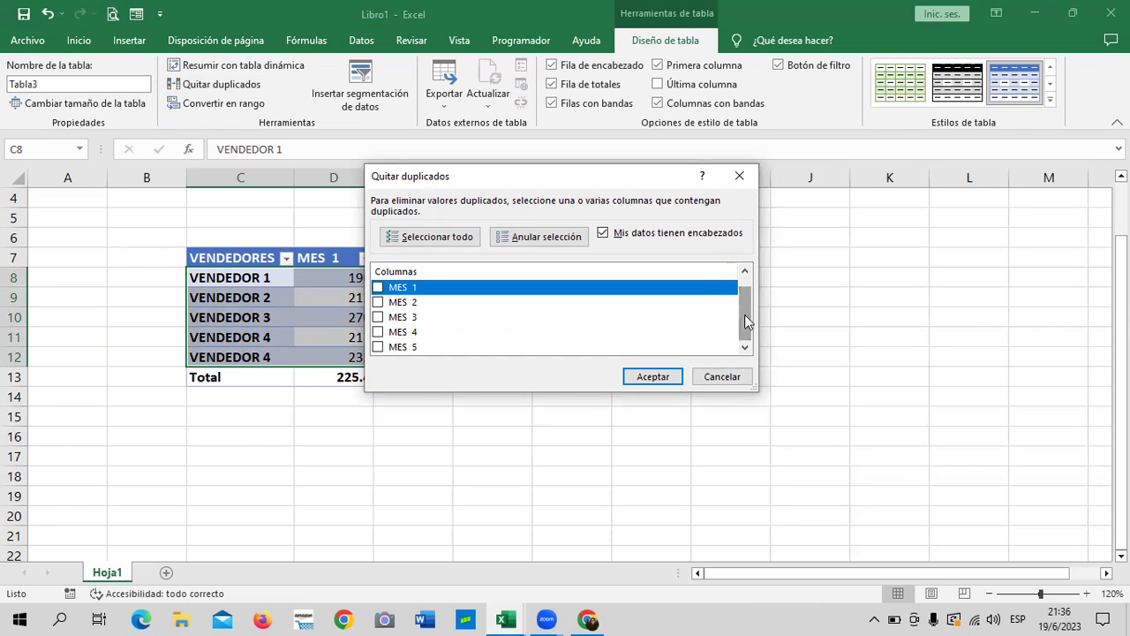
mouse_move(744, 330)
mouse_down()
mouse_move(745, 313)
mouse_move(745, 329)
mouse_up()
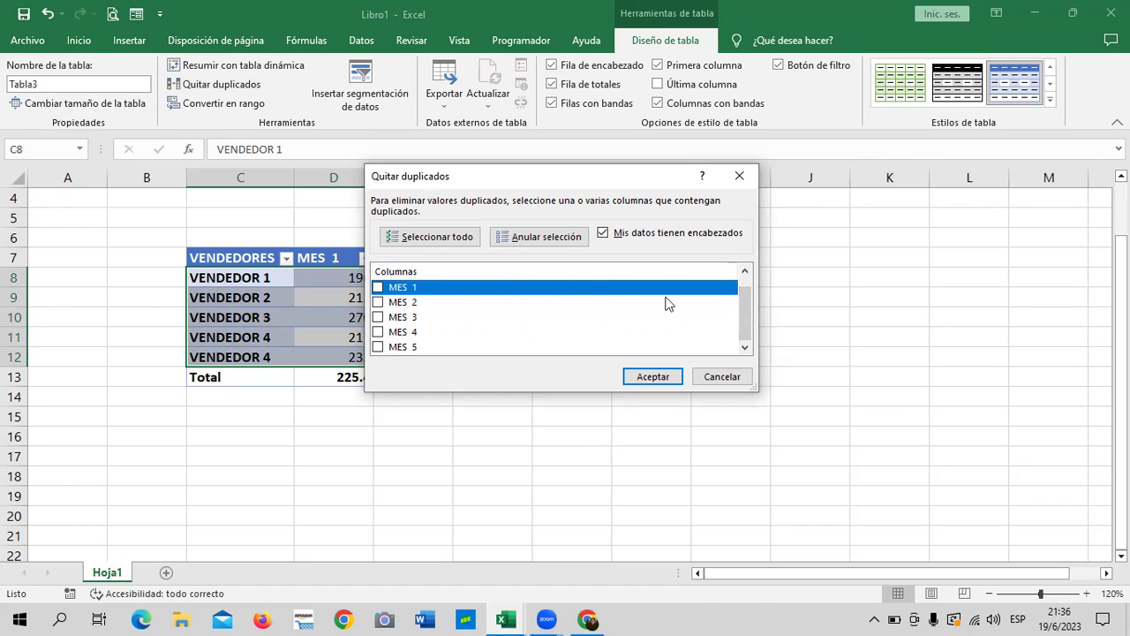
click(654, 377)
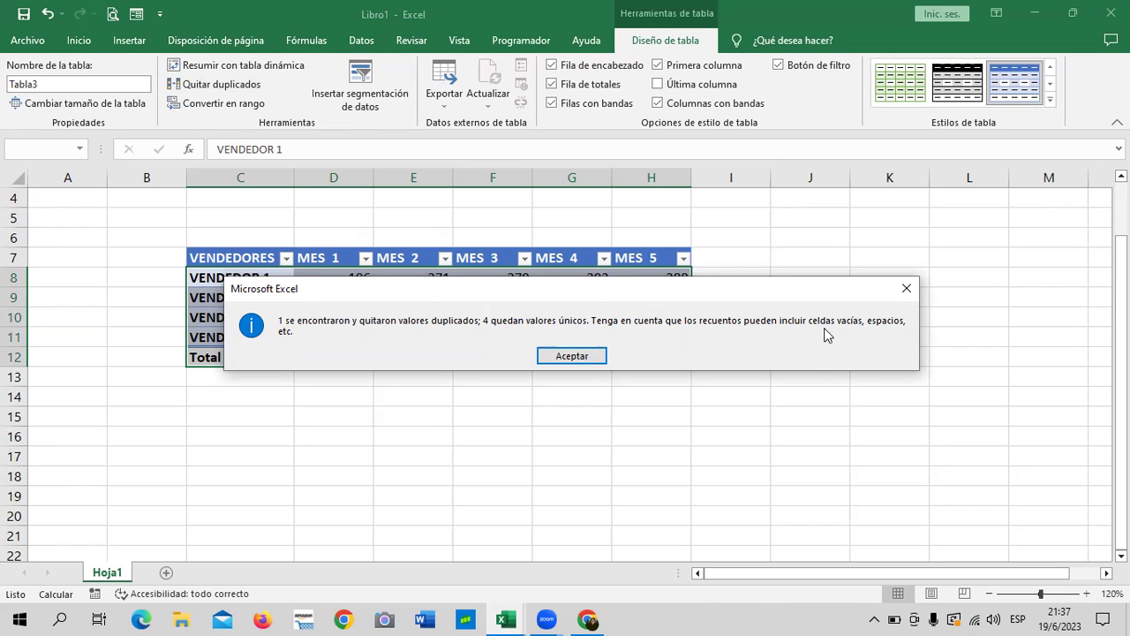
click(554, 357)
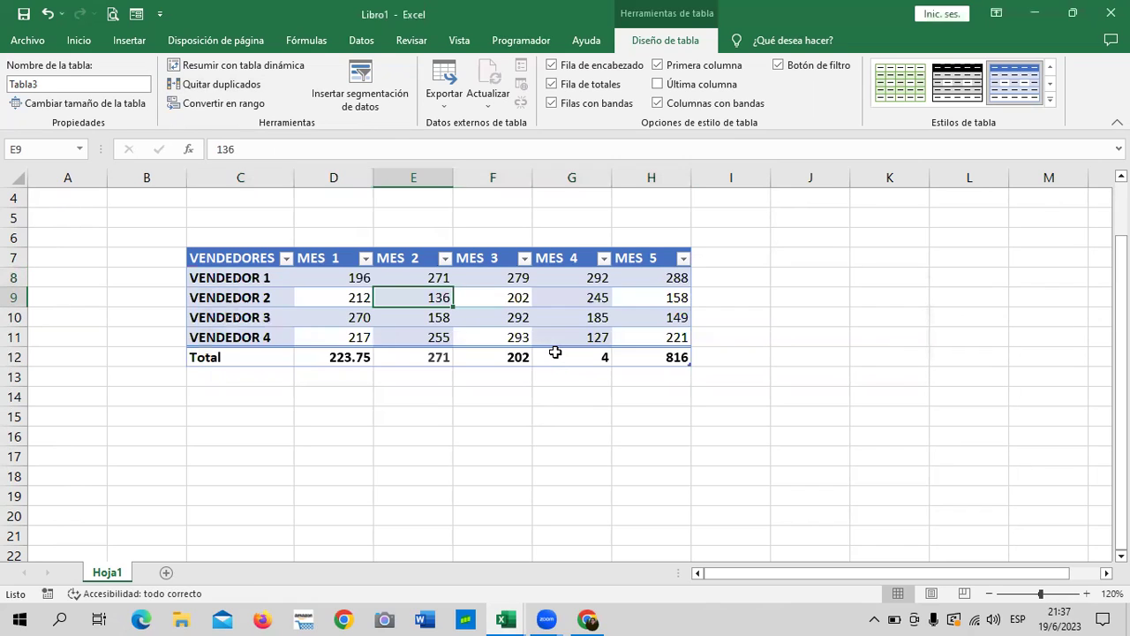
- Go over the remaining four seller names in the table, ending on VENDEDOR 4
click(513, 433)
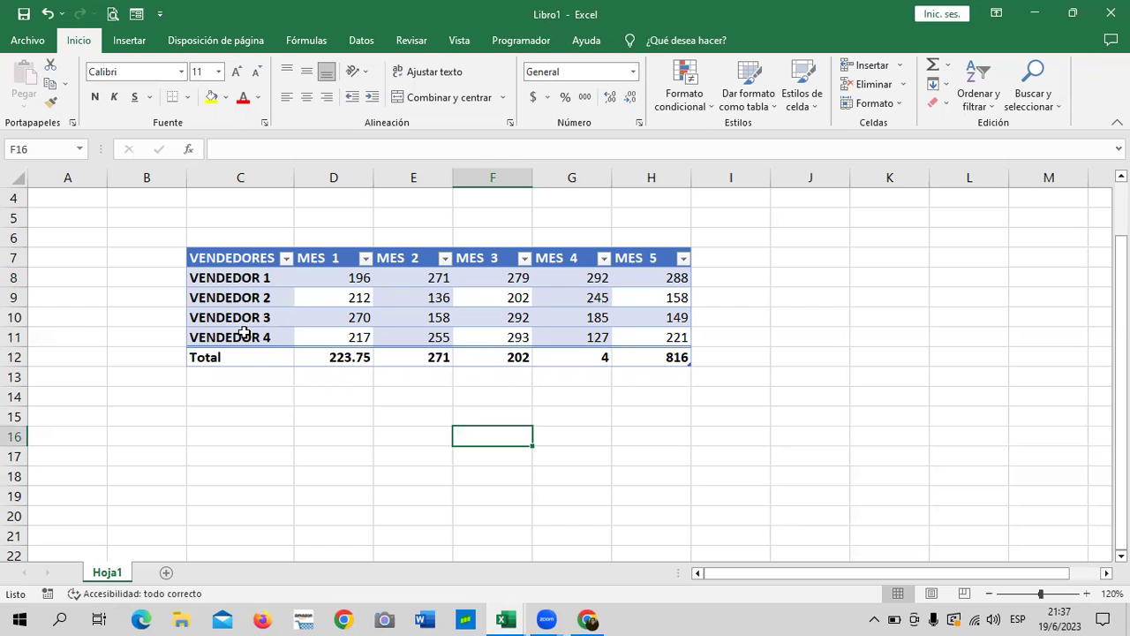
click(240, 320)
click(261, 335)
click(254, 317)
click(253, 300)
click(256, 276)
click(249, 320)
click(242, 340)
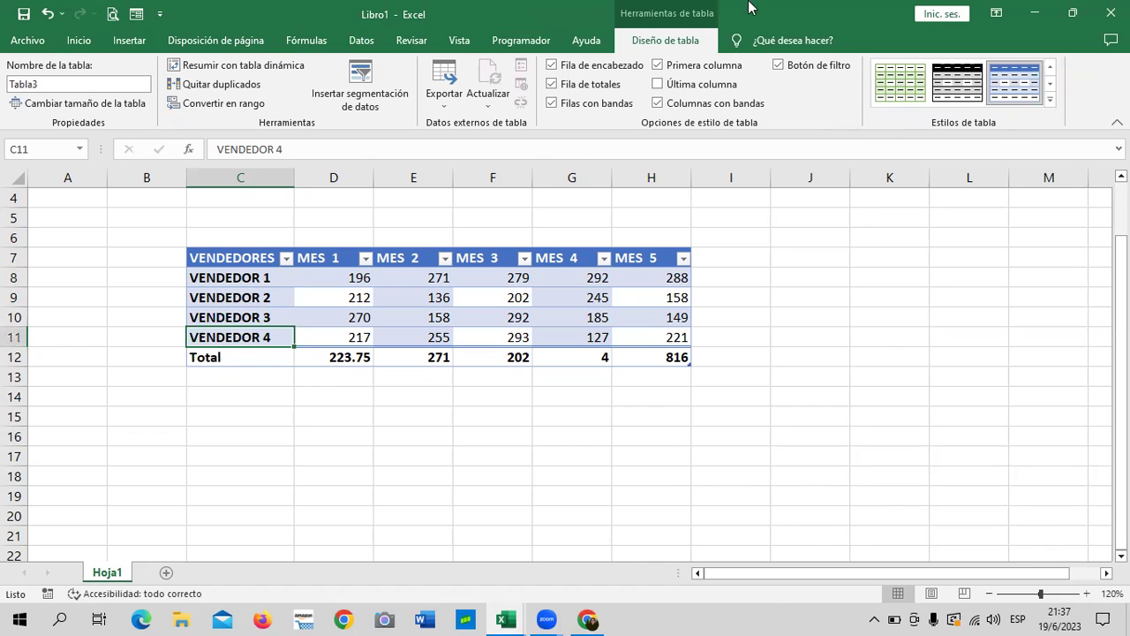
- Undo twice to restore the VENDEDOR 5 row, with totals back at 225.4, 271, 117, 5 and 973
click(49, 14)
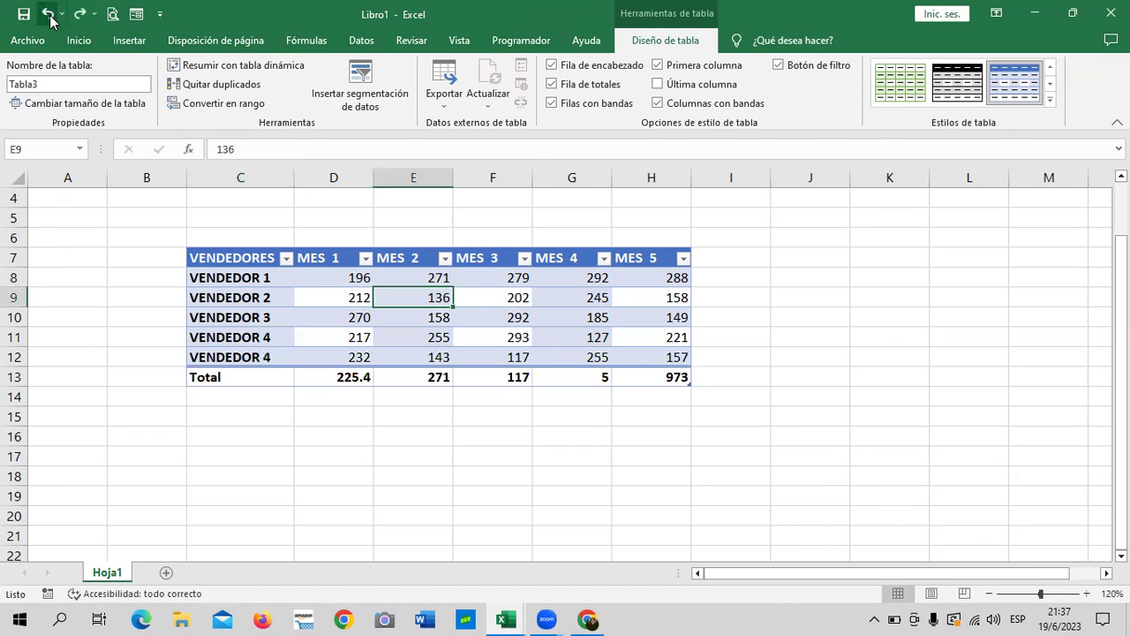
click(49, 15)
click(797, 332)
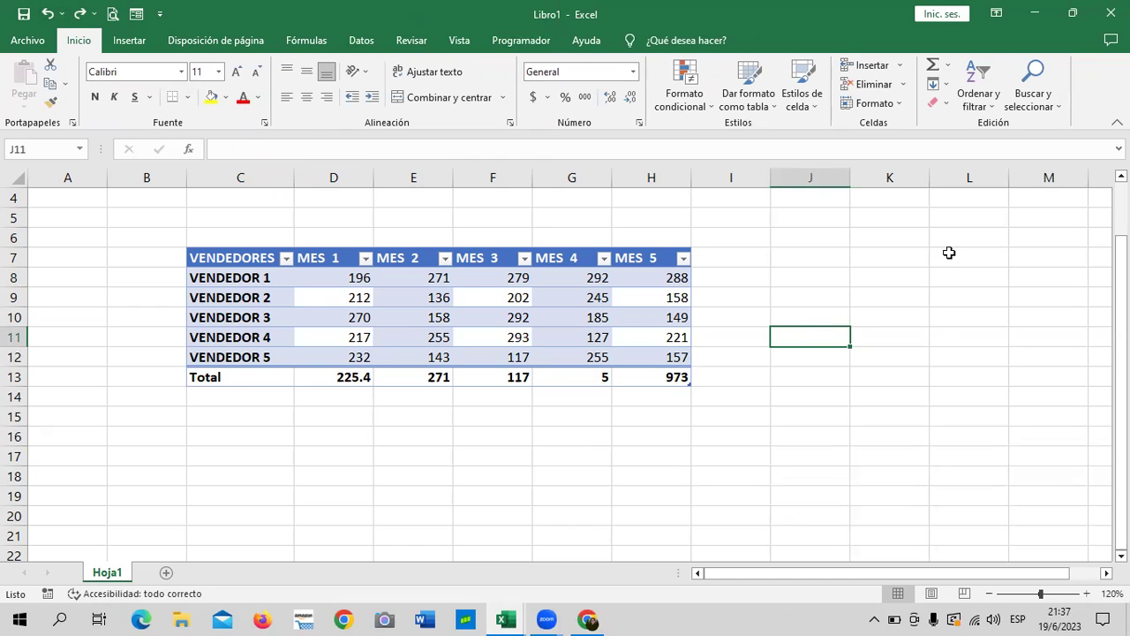
click(415, 334)
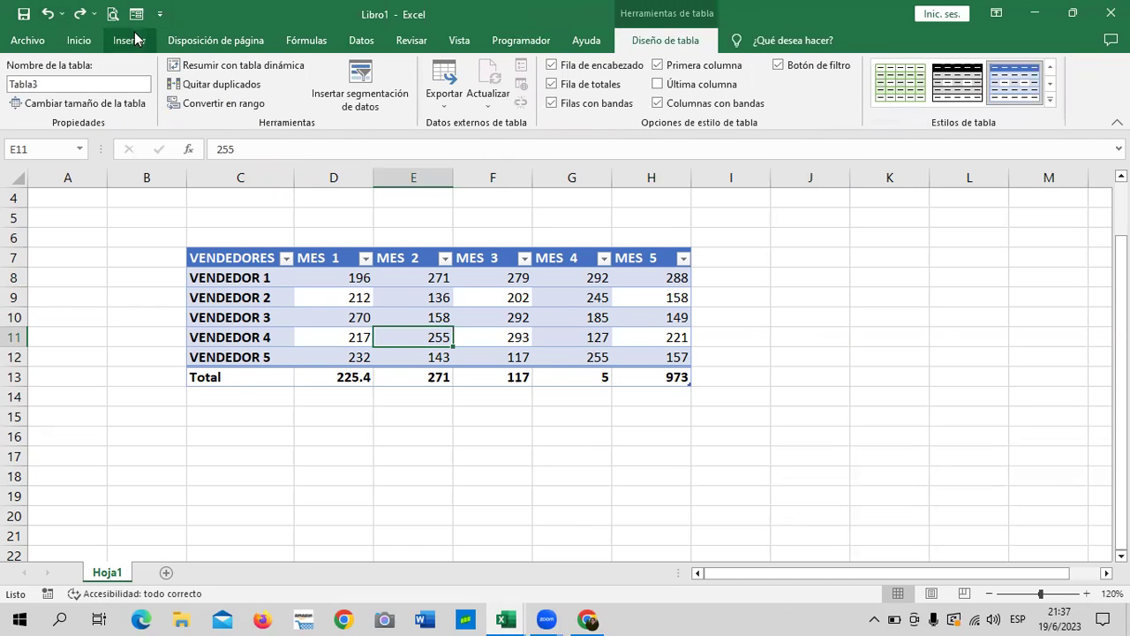
click(240, 85)
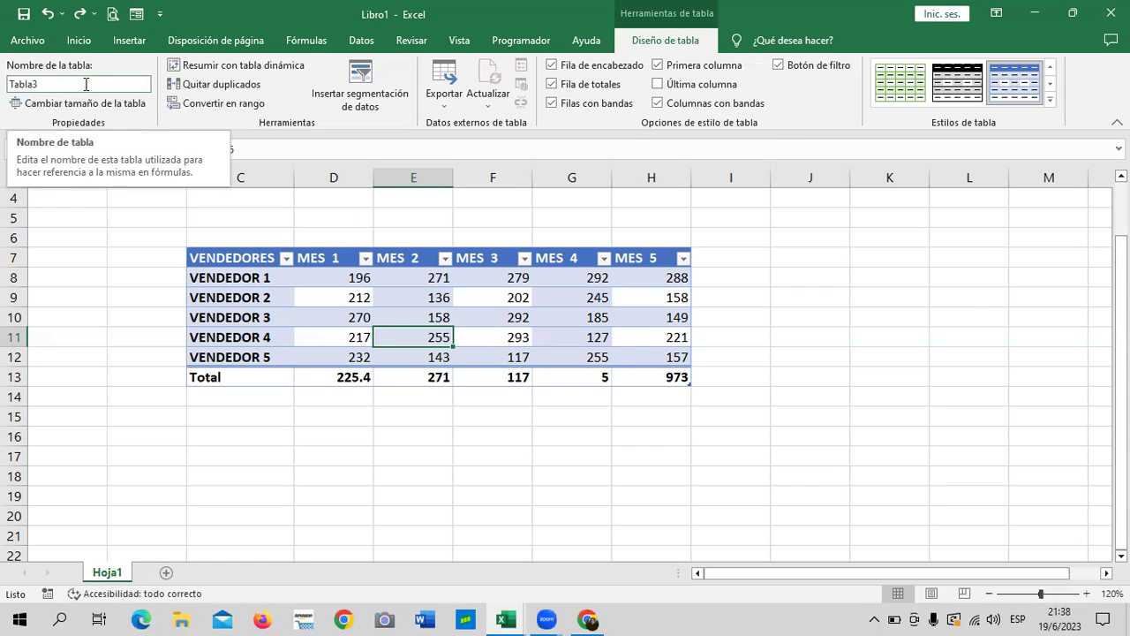
- Open Cambiar tamaño de la tabla for Tabla3, which proposes the range $C$7:$H$13
click(80, 104)
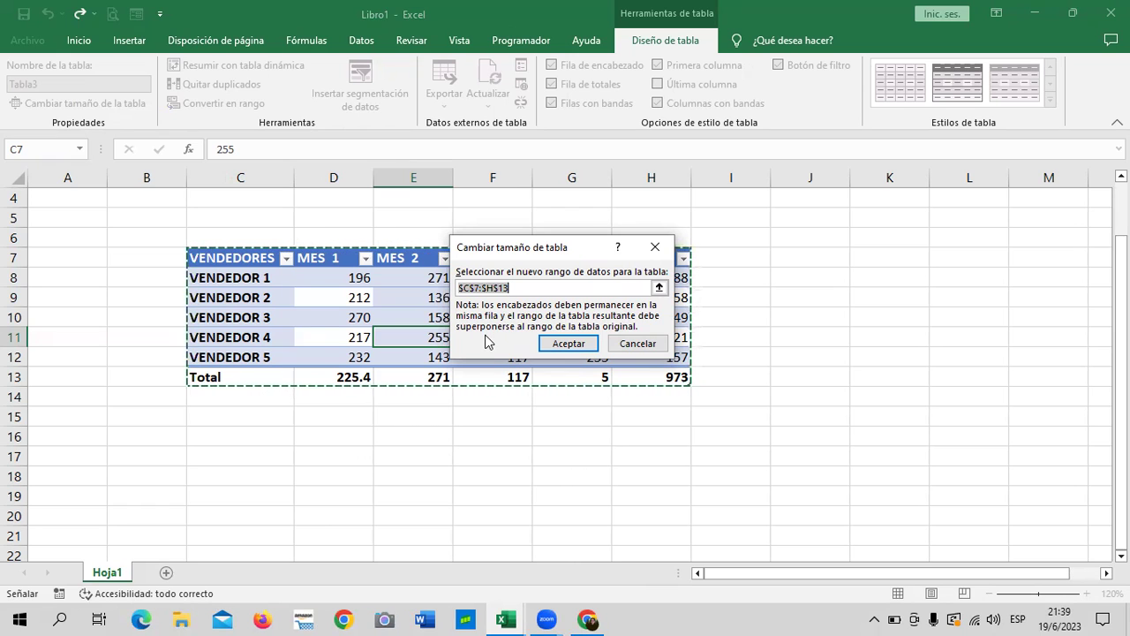
click(570, 350)
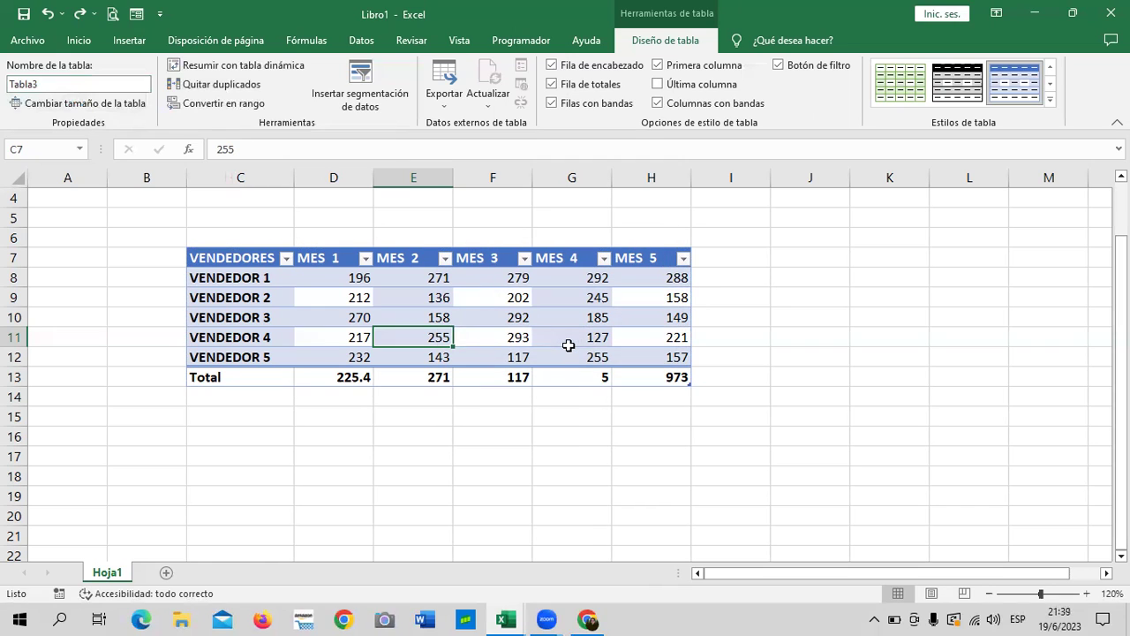
click(747, 322)
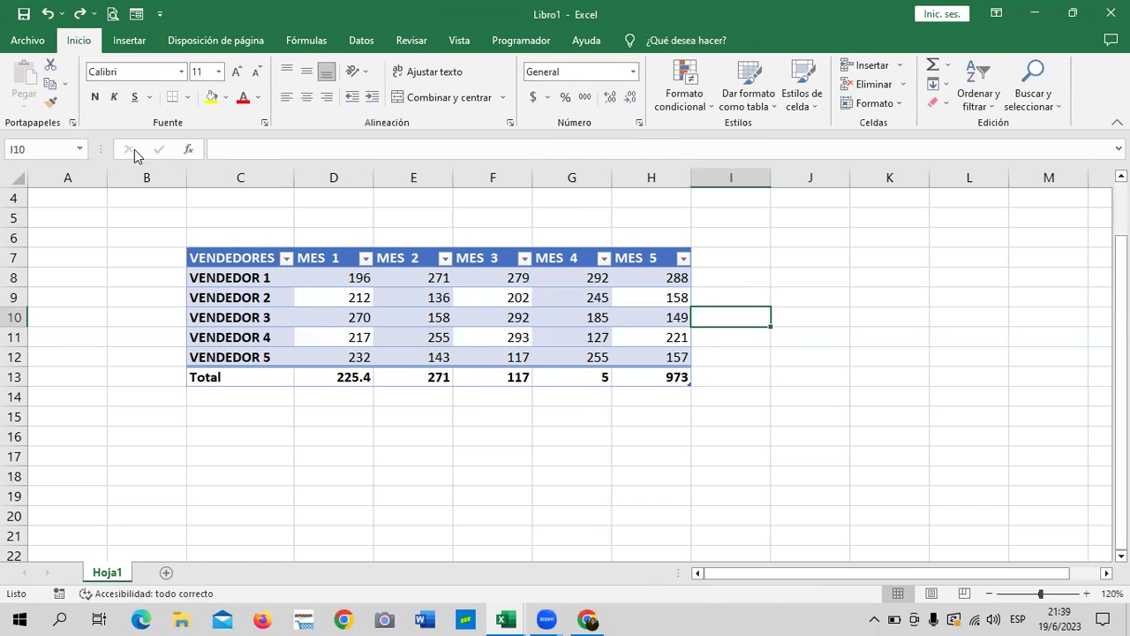
click(512, 340)
click(743, 377)
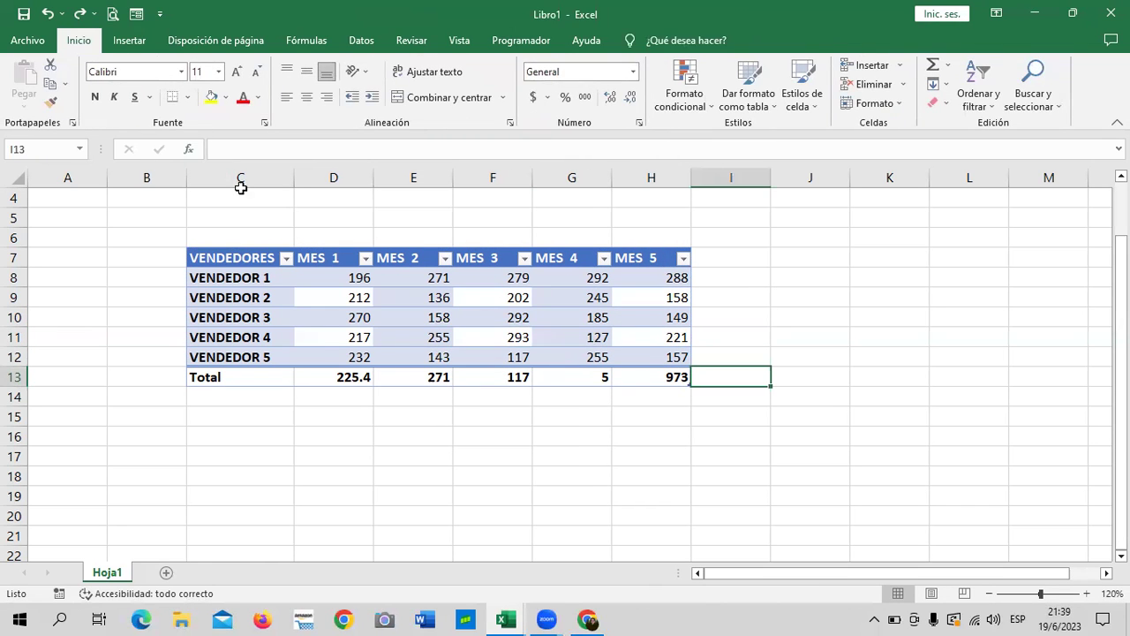
click(431, 316)
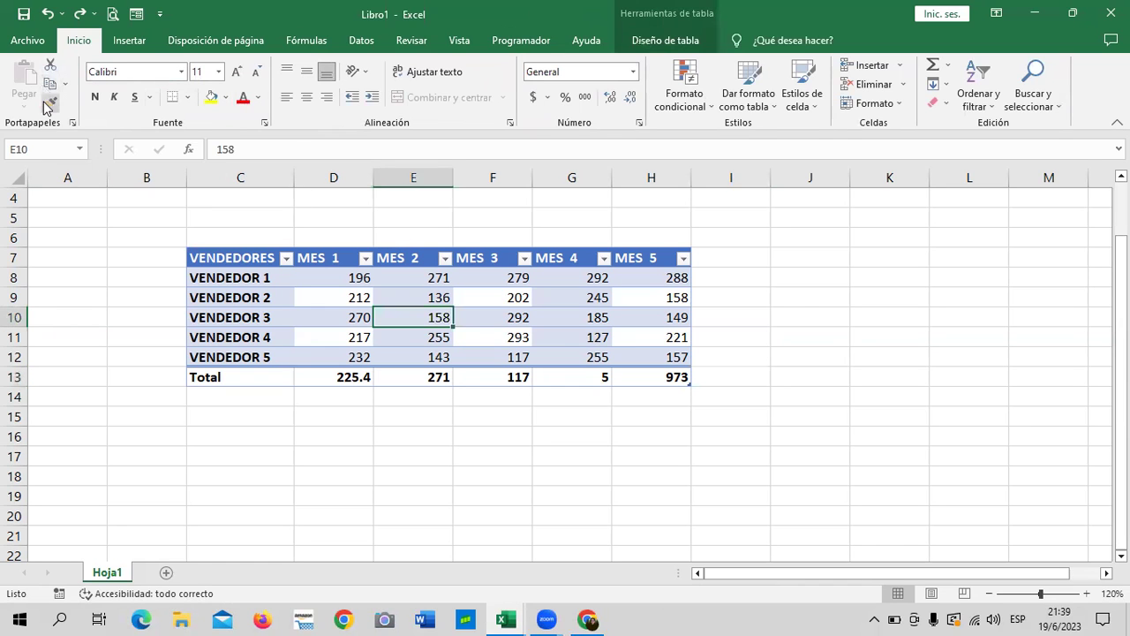
click(671, 38)
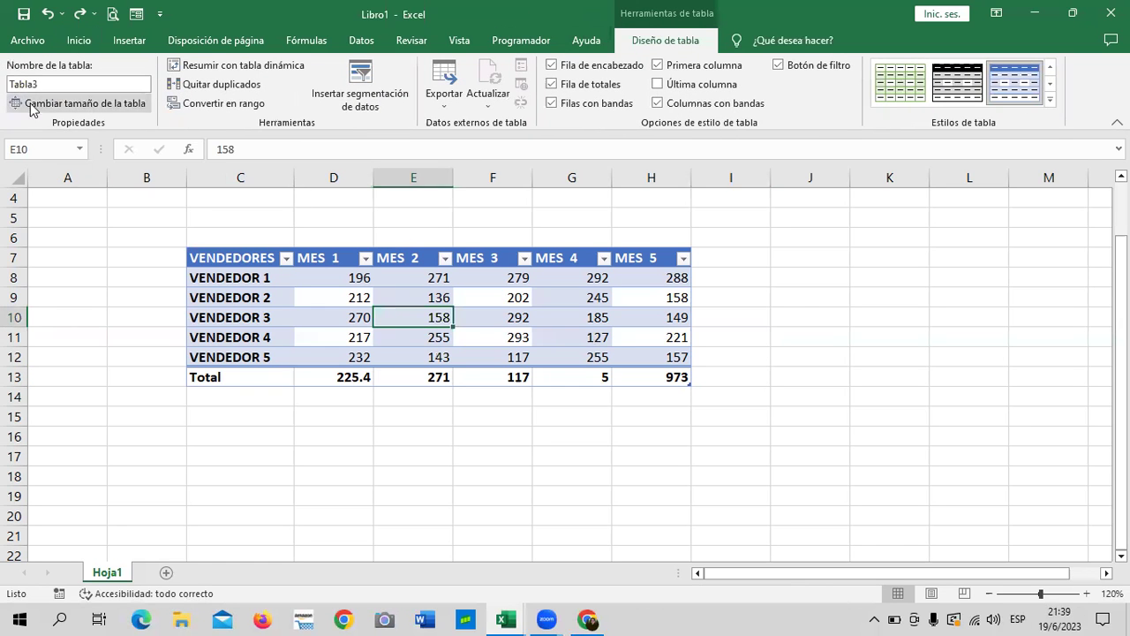
click(133, 103)
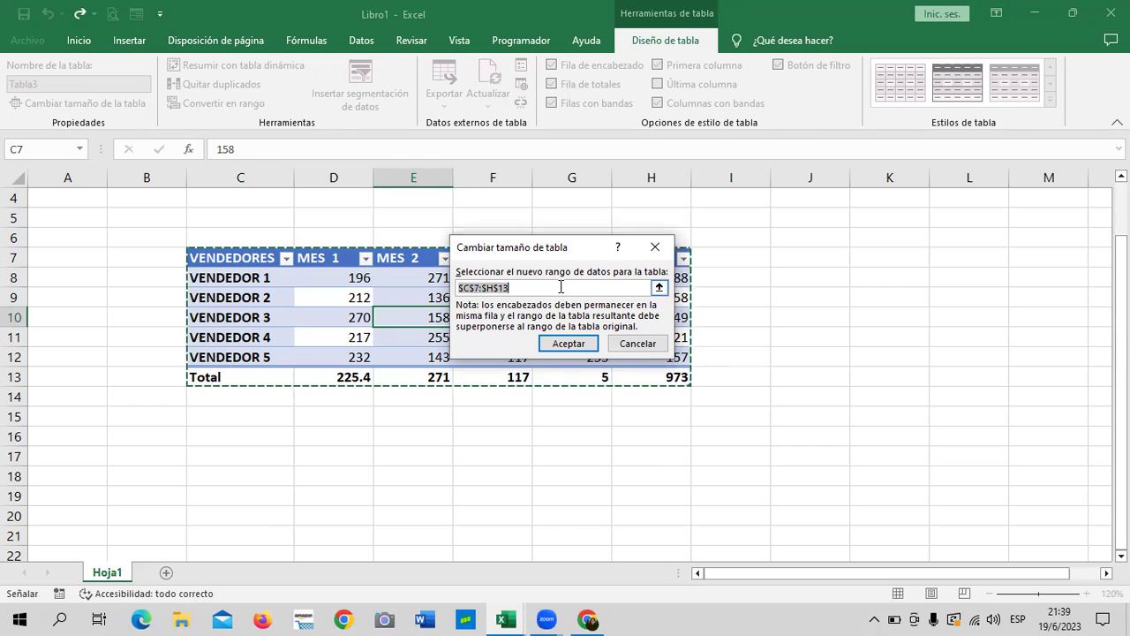
click(659, 287)
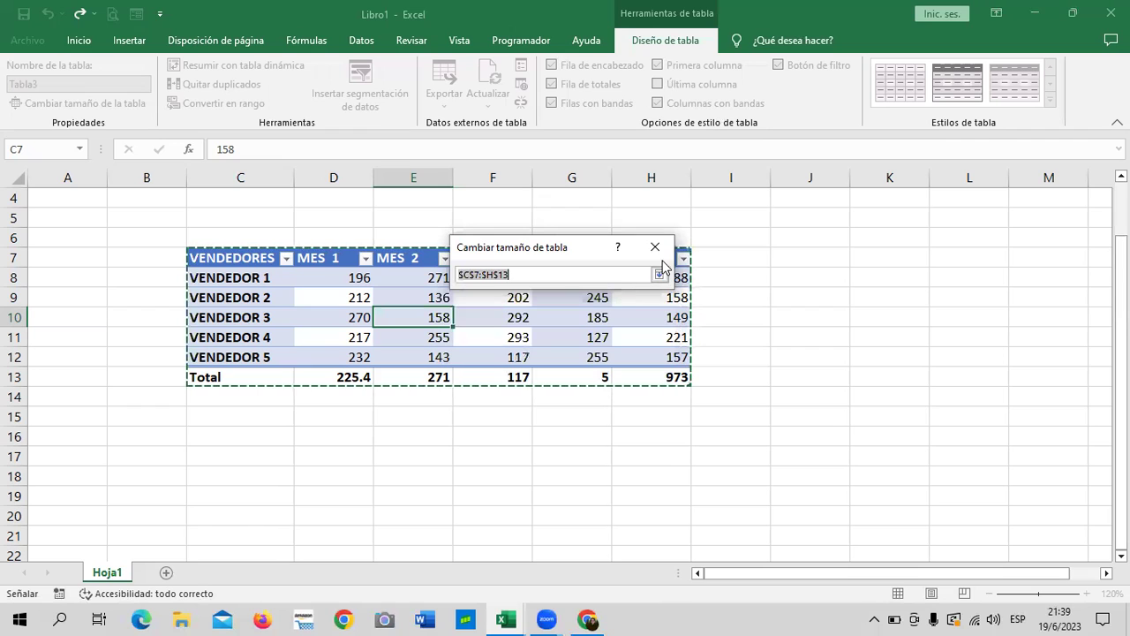
click(655, 248)
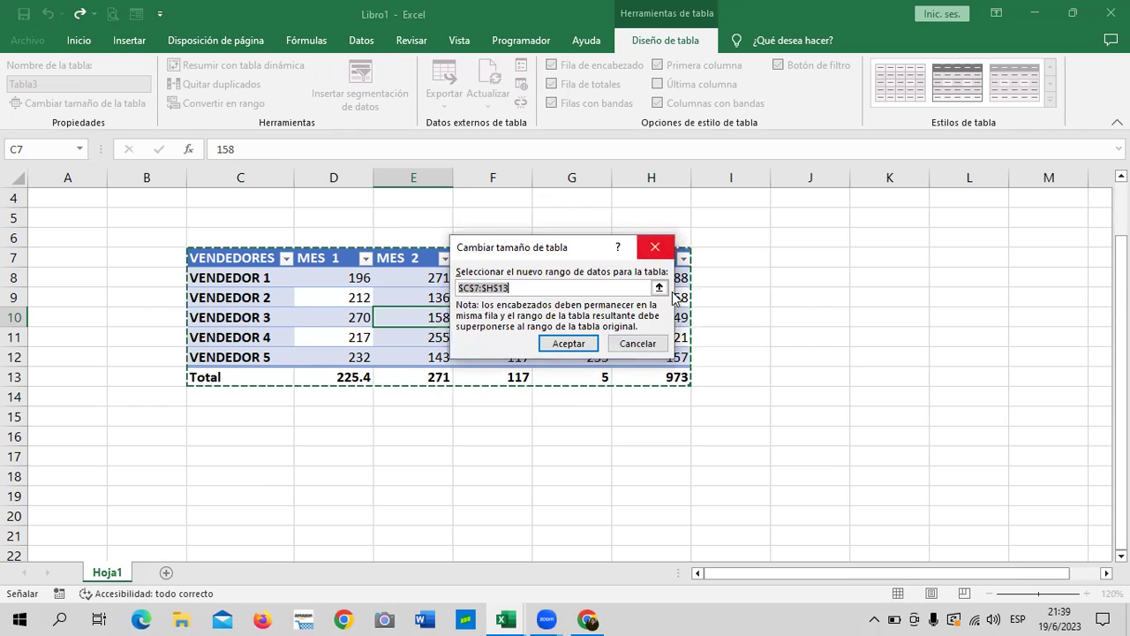
click(571, 345)
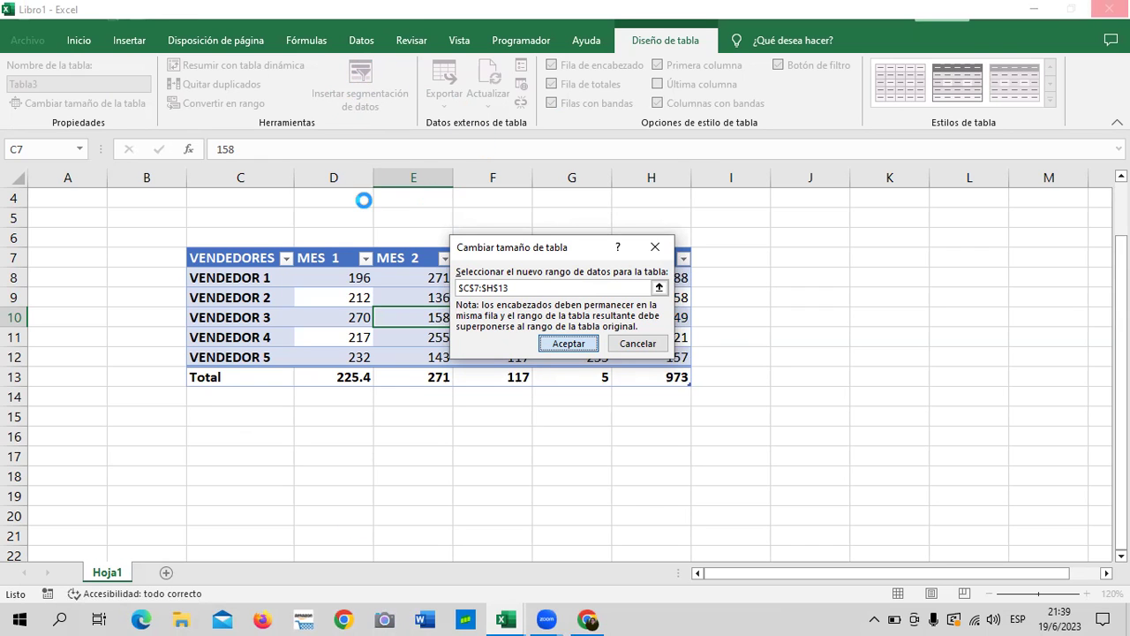
- Check the course exercise in Chrome, then return to the recovered '3 (version 1)' workbook
key(alt+Tab)
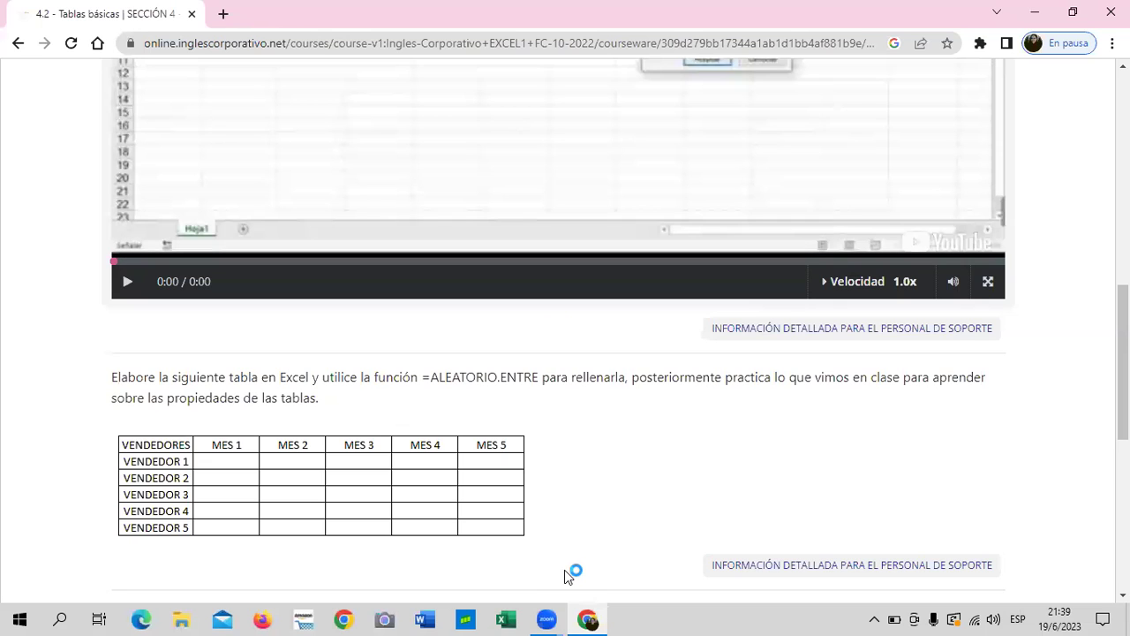
click(503, 621)
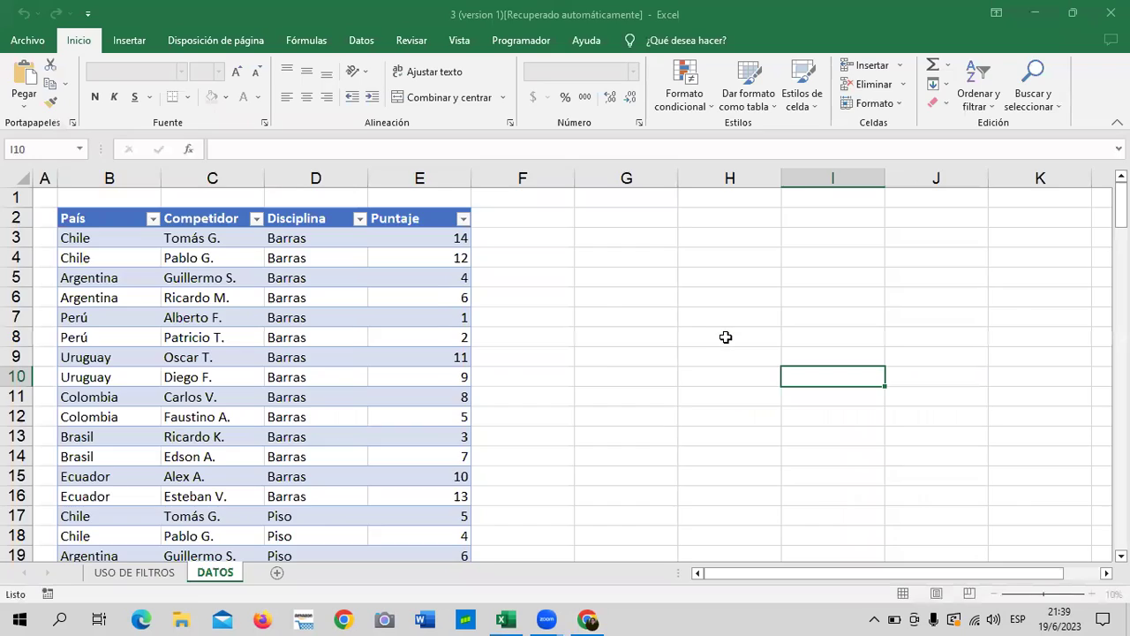
click(733, 318)
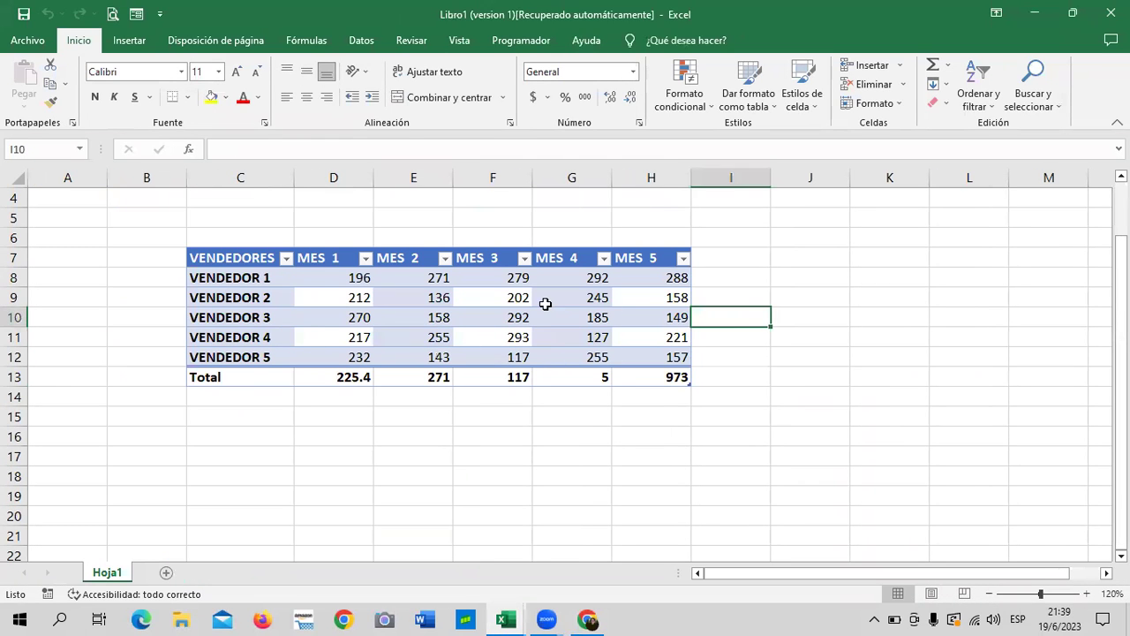
click(540, 301)
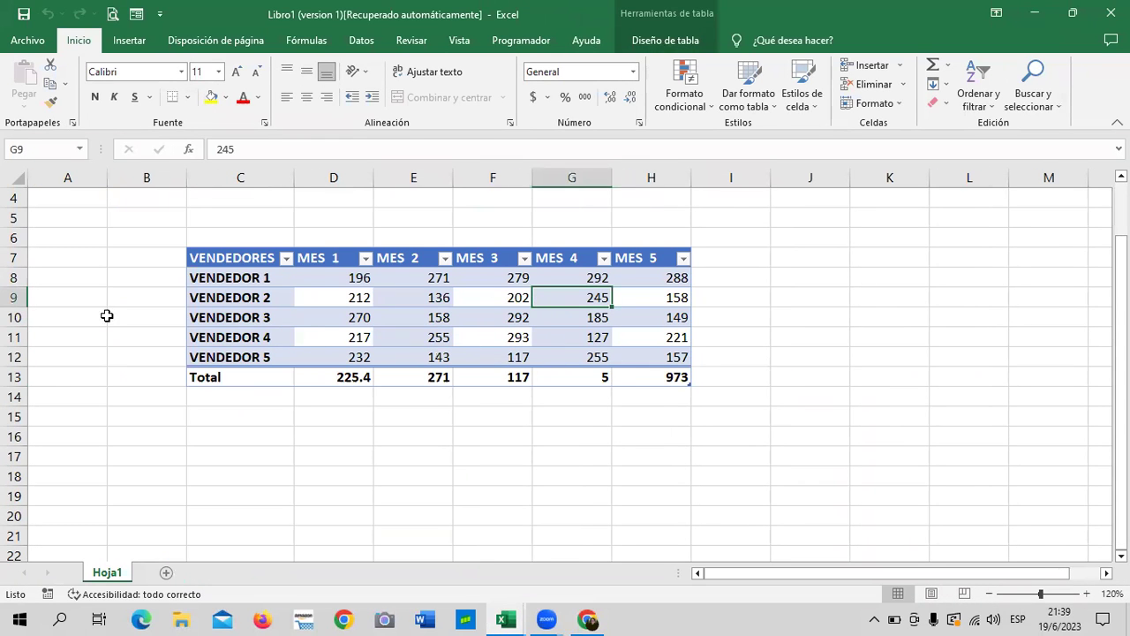
click(357, 319)
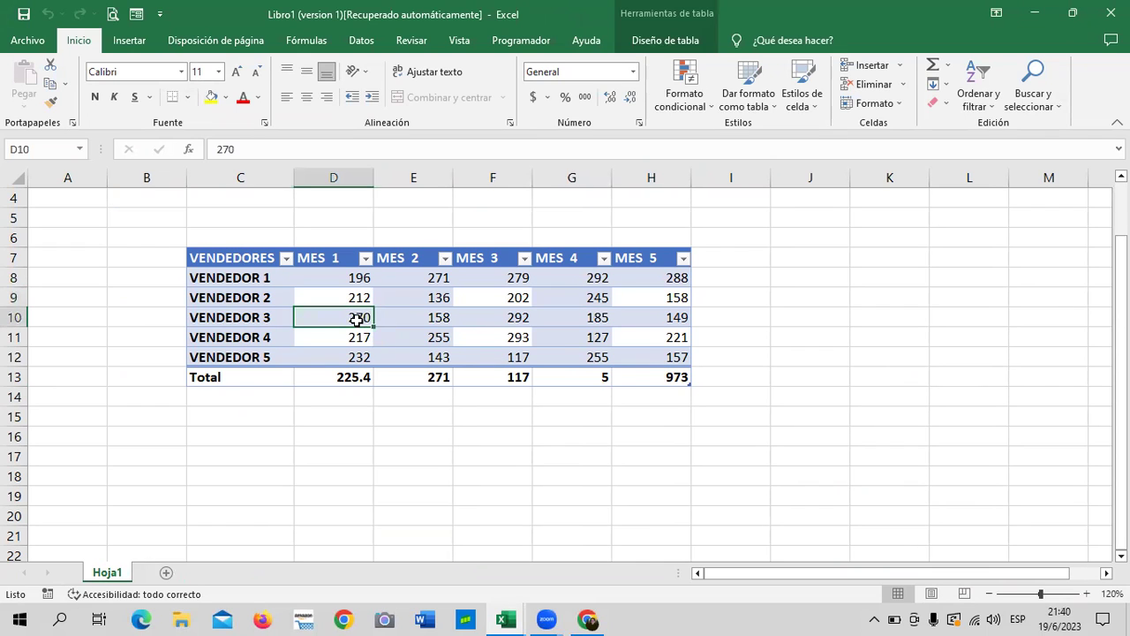
key(Right)
click(677, 42)
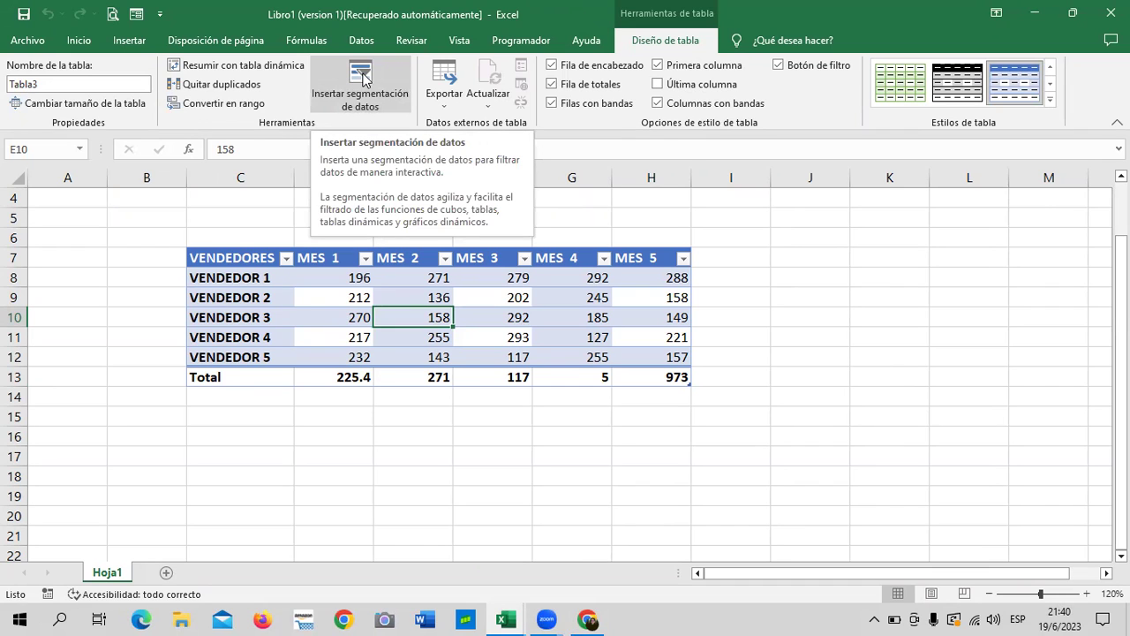
click(797, 343)
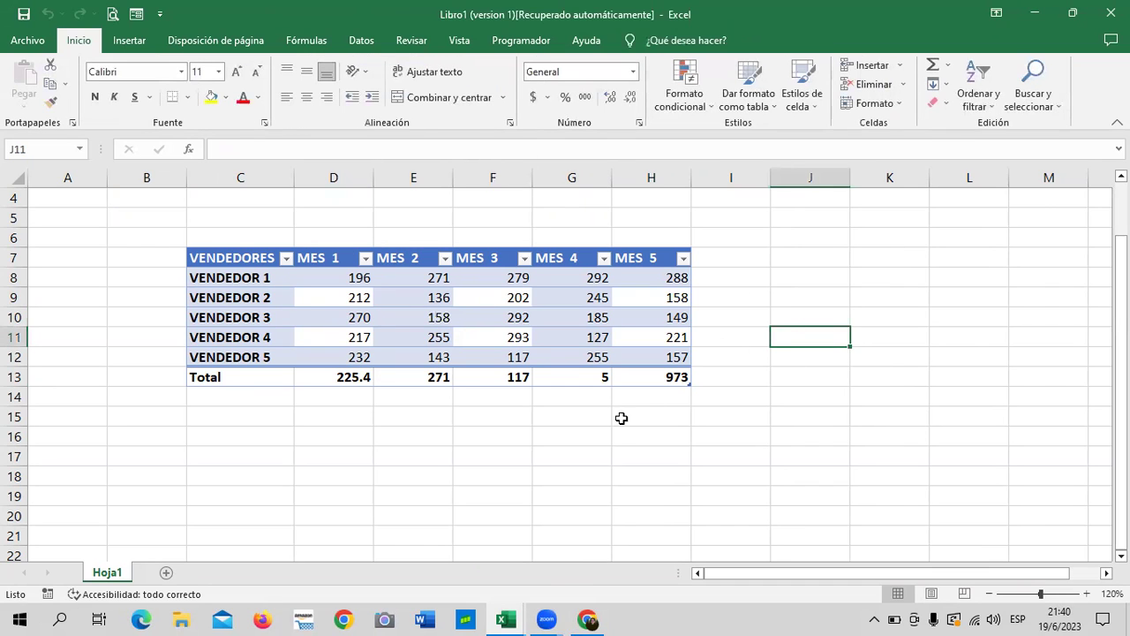
mouse_move(547, 619)
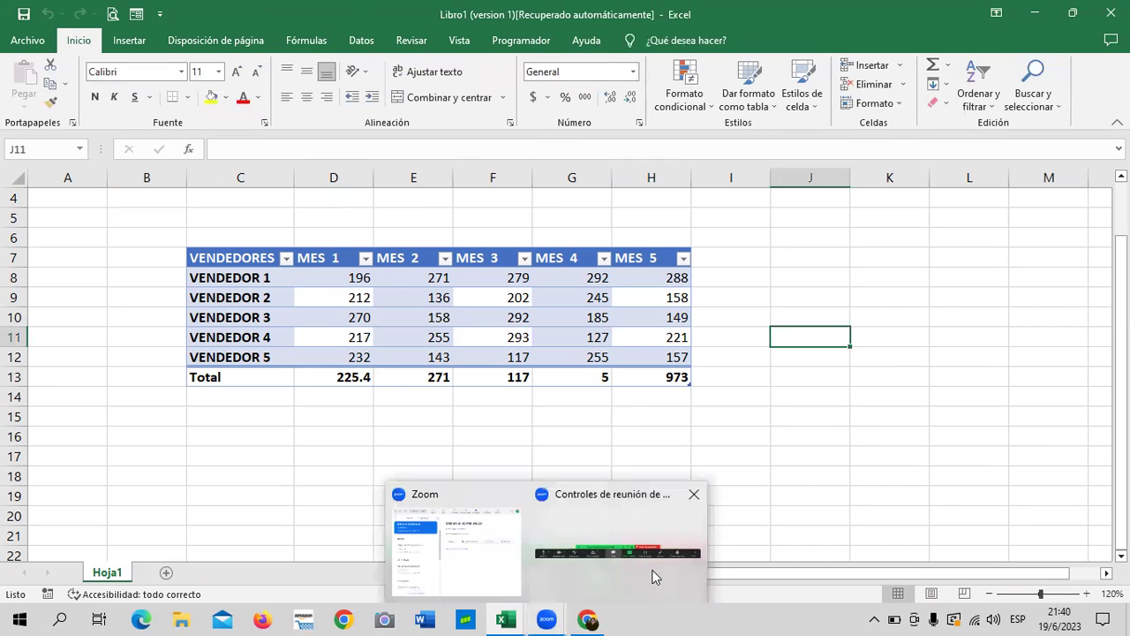
- On the 4.2 Tablas básicas course page, close the speed menu and play the lesson video
click(598, 619)
click(1049, 272)
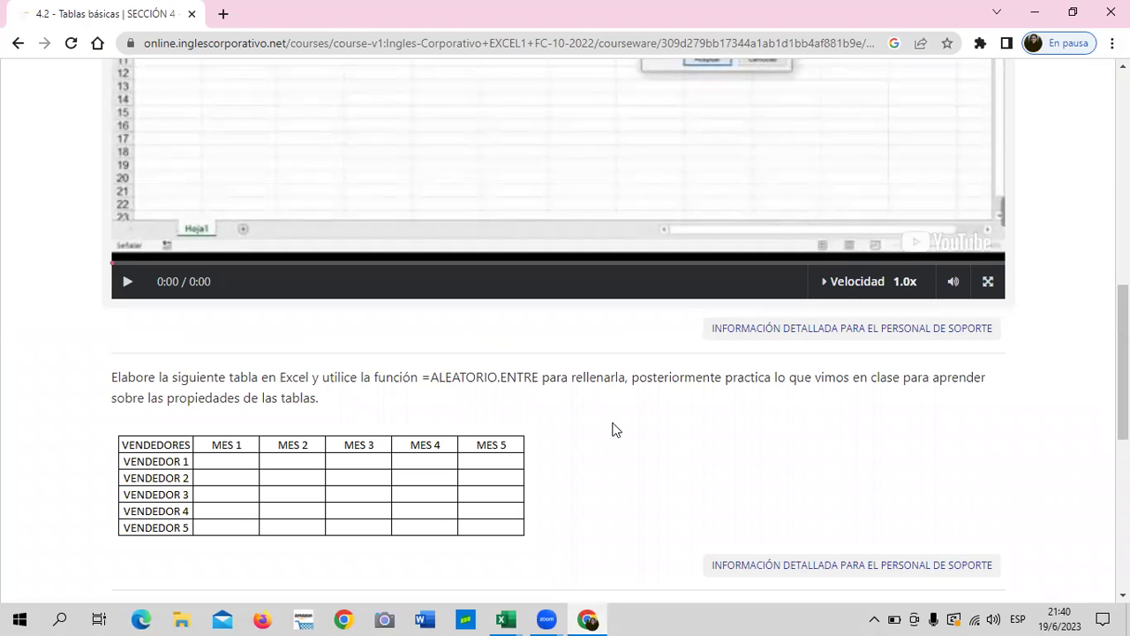
scroll(610, 427, up, 4)
scroll(605, 424, up, 3)
scroll(605, 428, down, 1)
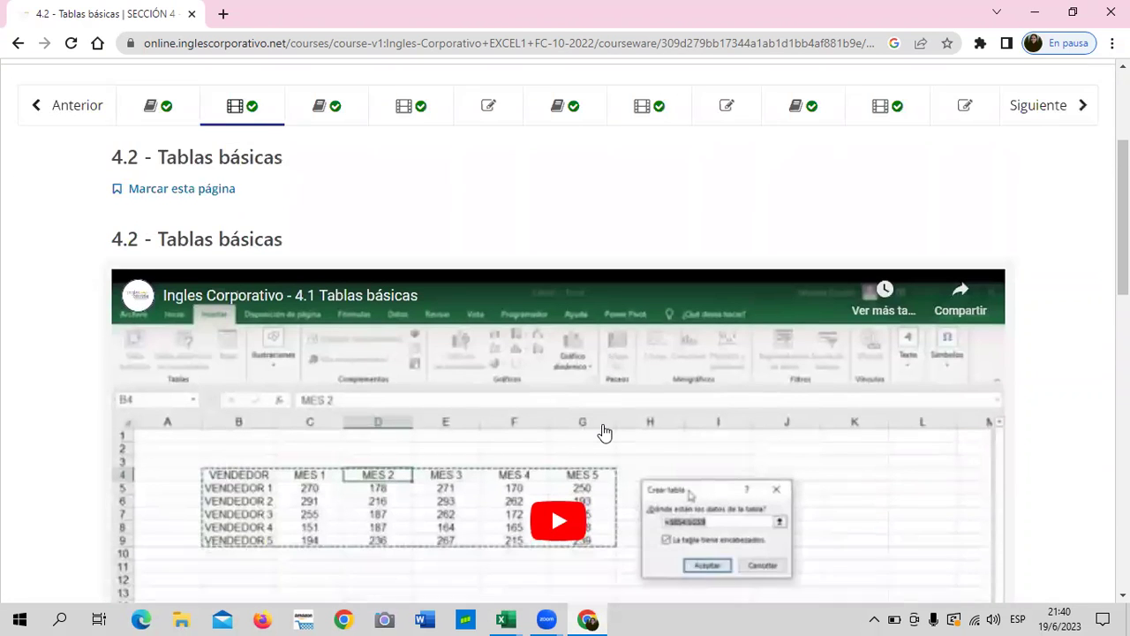
scroll(605, 429, down, 1)
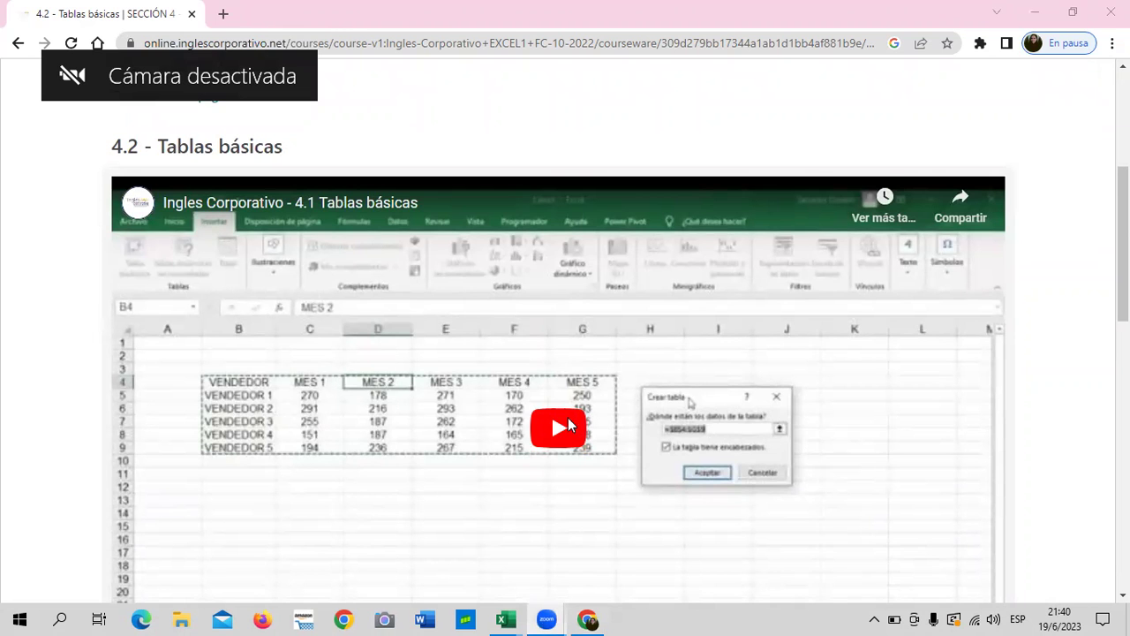
click(568, 425)
scroll(568, 425, down, 1)
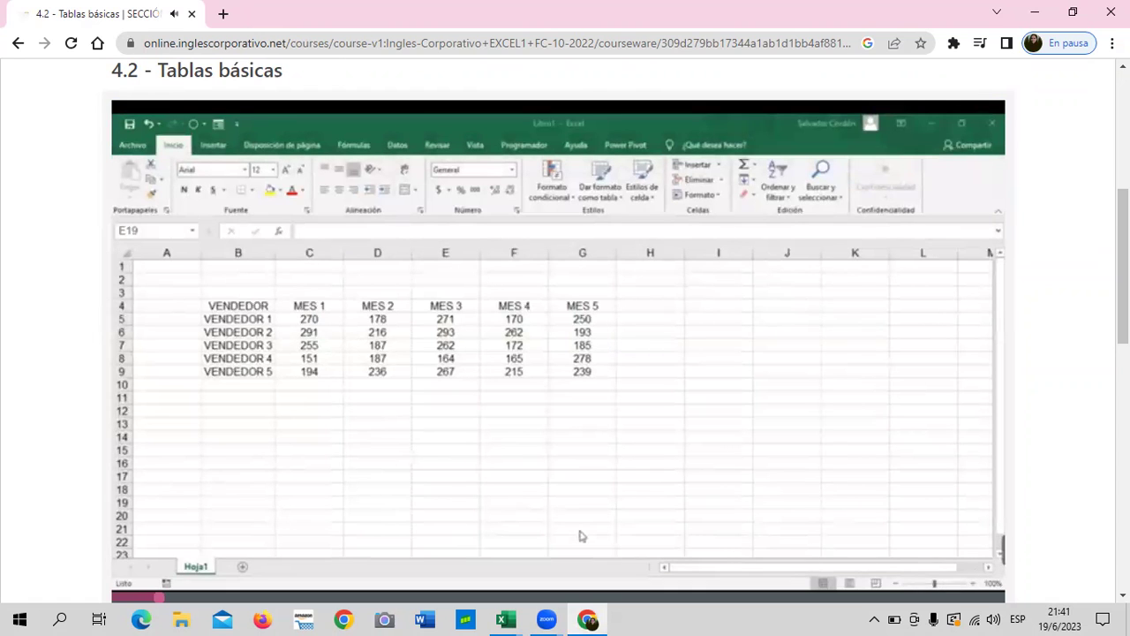
- Raise the volume and watch the 4.1 Tablas básicas video to its end (5:05 of 5:06)
key(XF86AudioRaiseVolume)
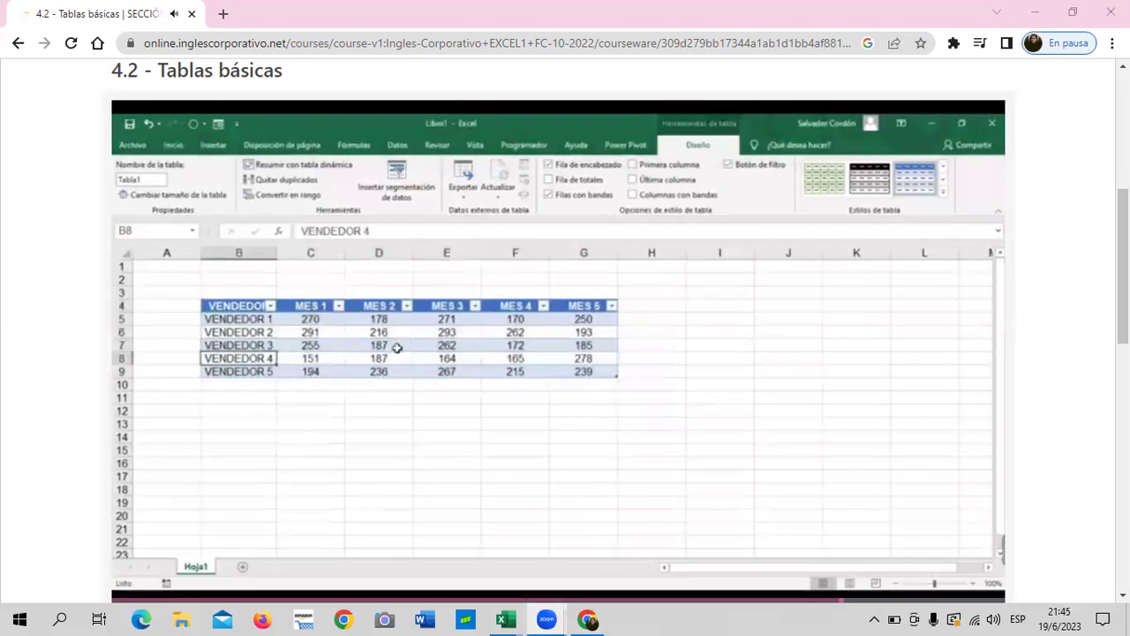
scroll(1062, 369, down, 1)
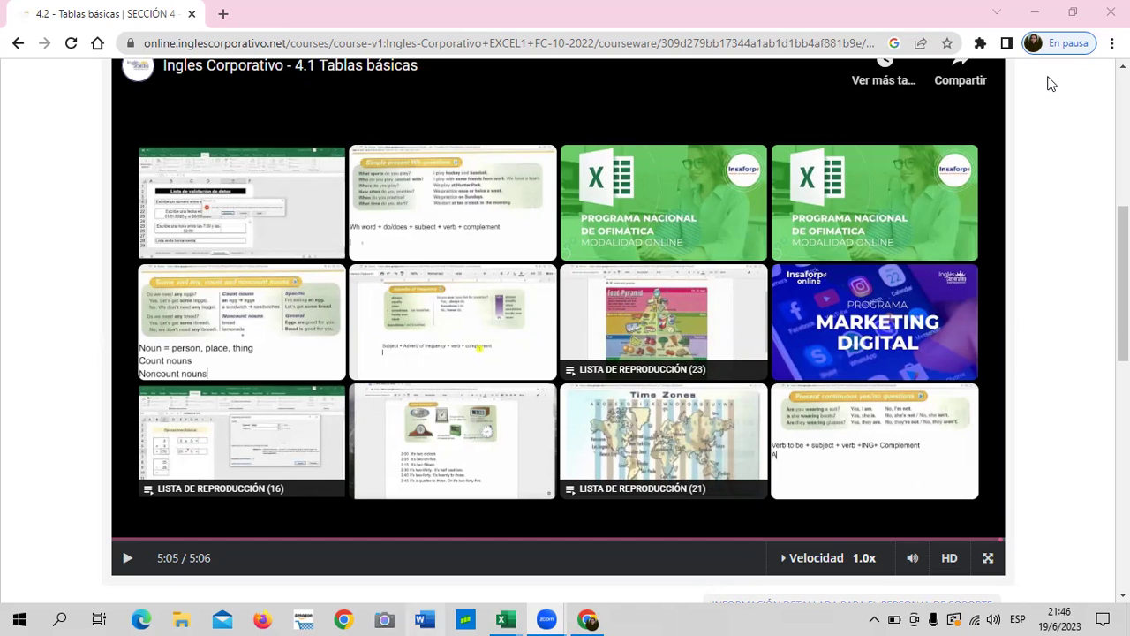
scroll(603, 258, up, 2)
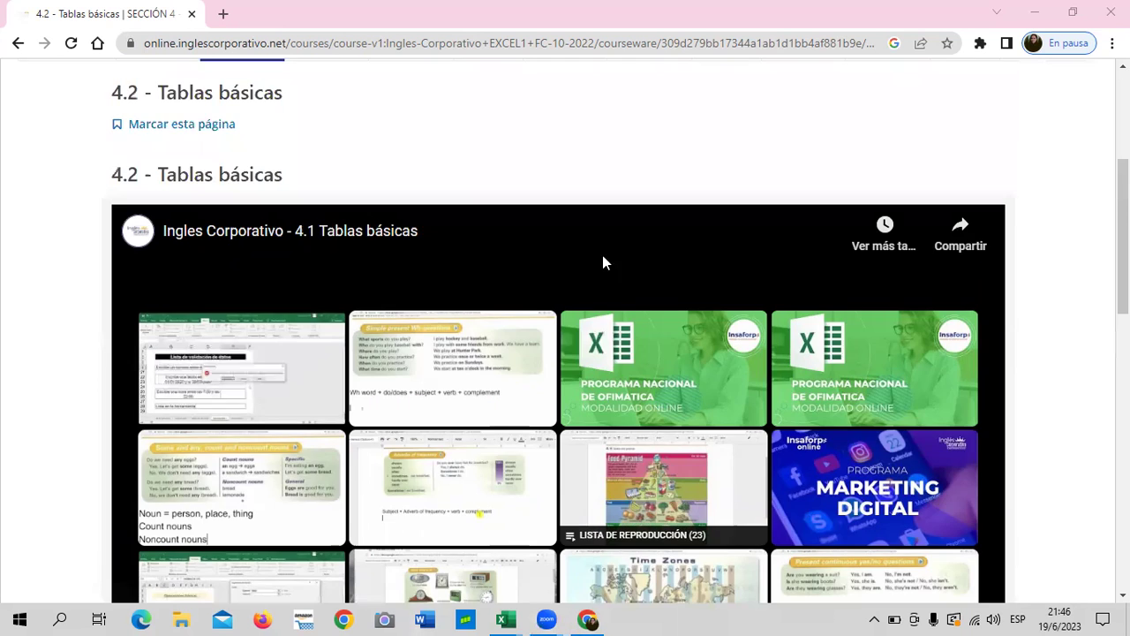
scroll(599, 283, down, 3)
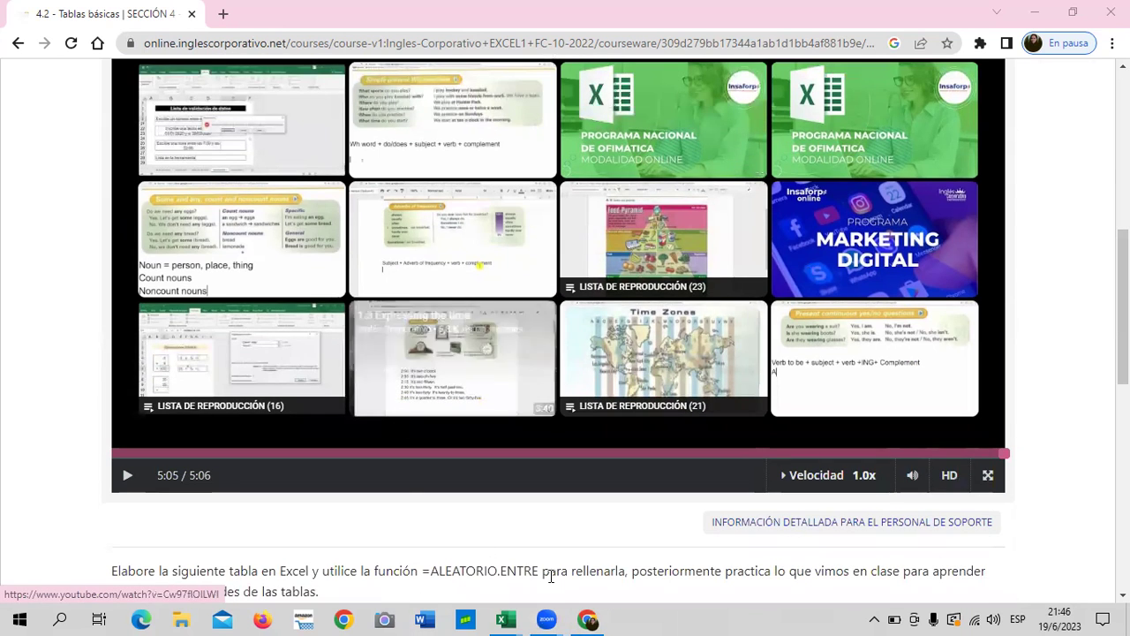
- Back in Excel's DATOS sheet, select a cell in the competitors table and show Diseño de tabla
mouse_move(505, 619)
click(459, 569)
scroll(309, 362, down, 4)
scroll(309, 358, down, 5)
scroll(311, 357, down, 7)
scroll(311, 357, down, 6)
scroll(311, 357, down, 4)
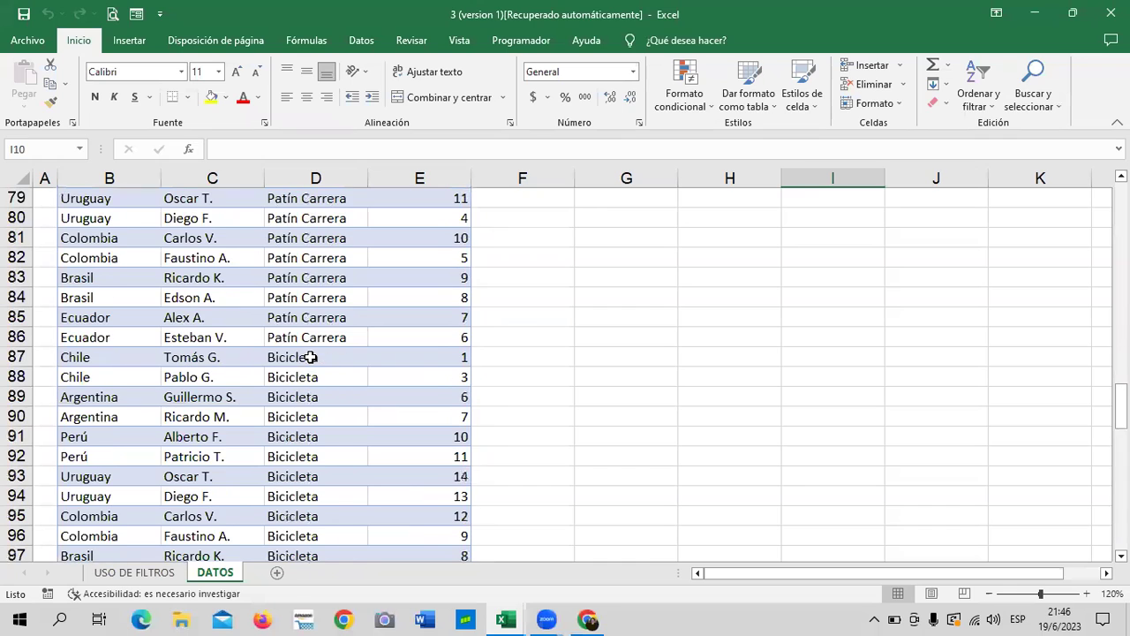
click(331, 318)
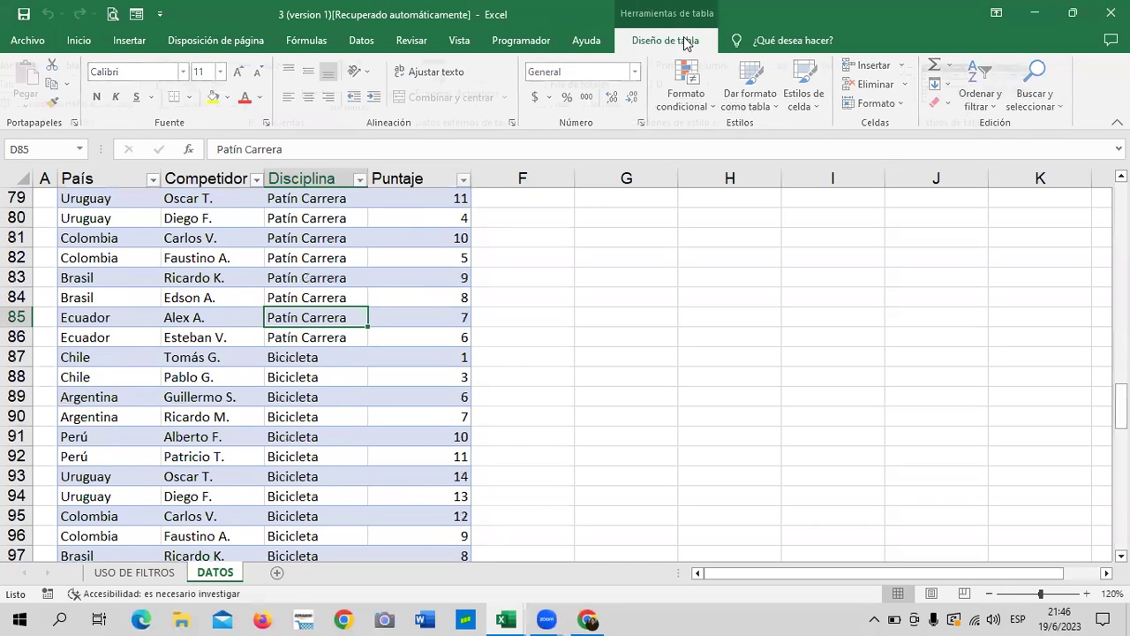
click(665, 40)
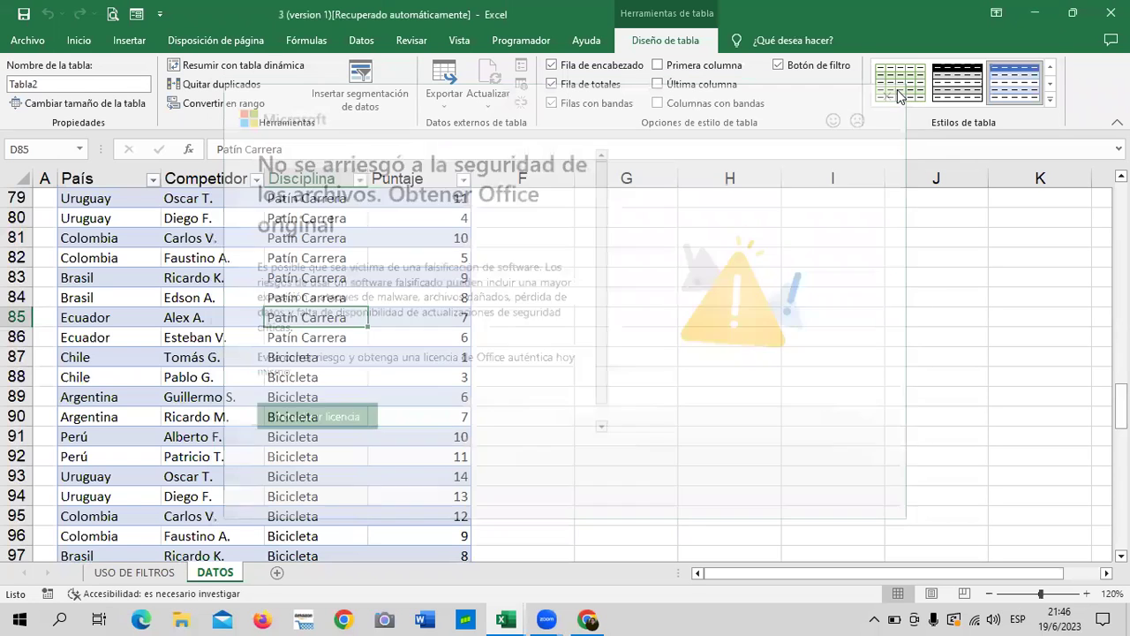
scroll(255, 340, down, 5)
scroll(255, 340, down, 5)
scroll(255, 340, down, 6)
scroll(324, 424, up, 4)
scroll(365, 416, up, 10)
scroll(324, 416, up, 5)
scroll(286, 412, up, 6)
- Insert País and Puntaje slicers for Tabla2 on the DATOS sheet
click(363, 88)
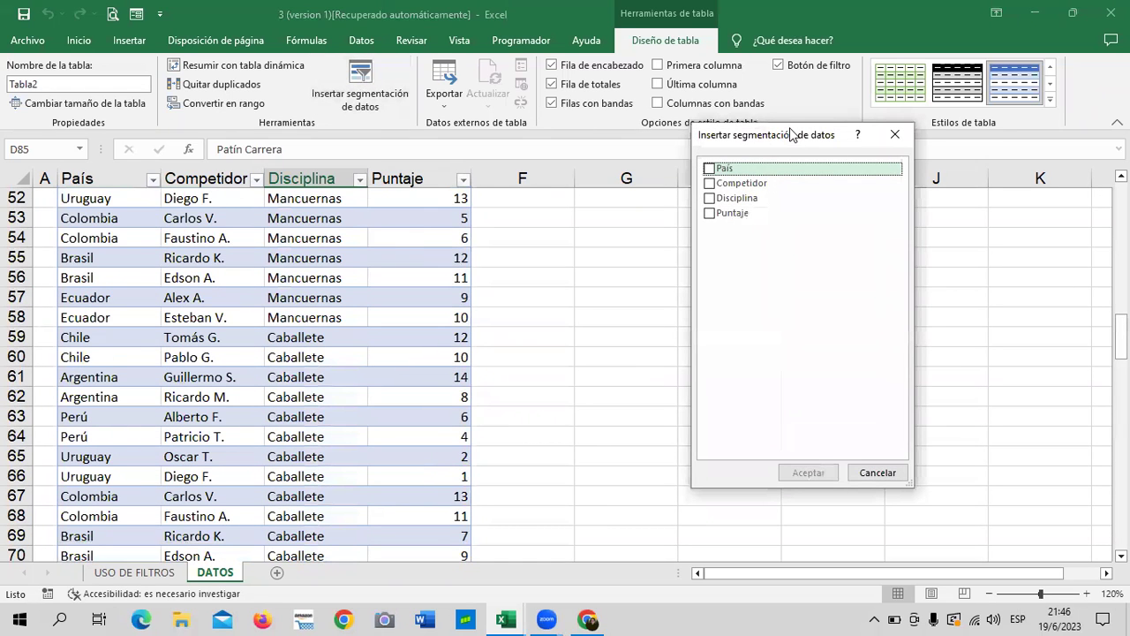
drag(781, 141, 735, 140)
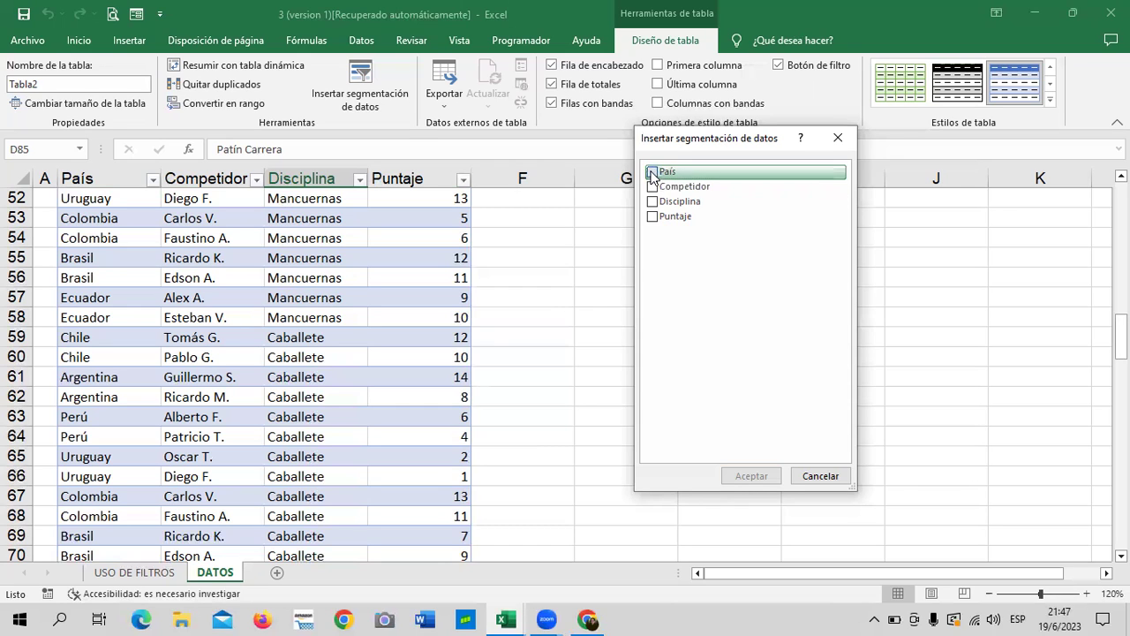
click(654, 172)
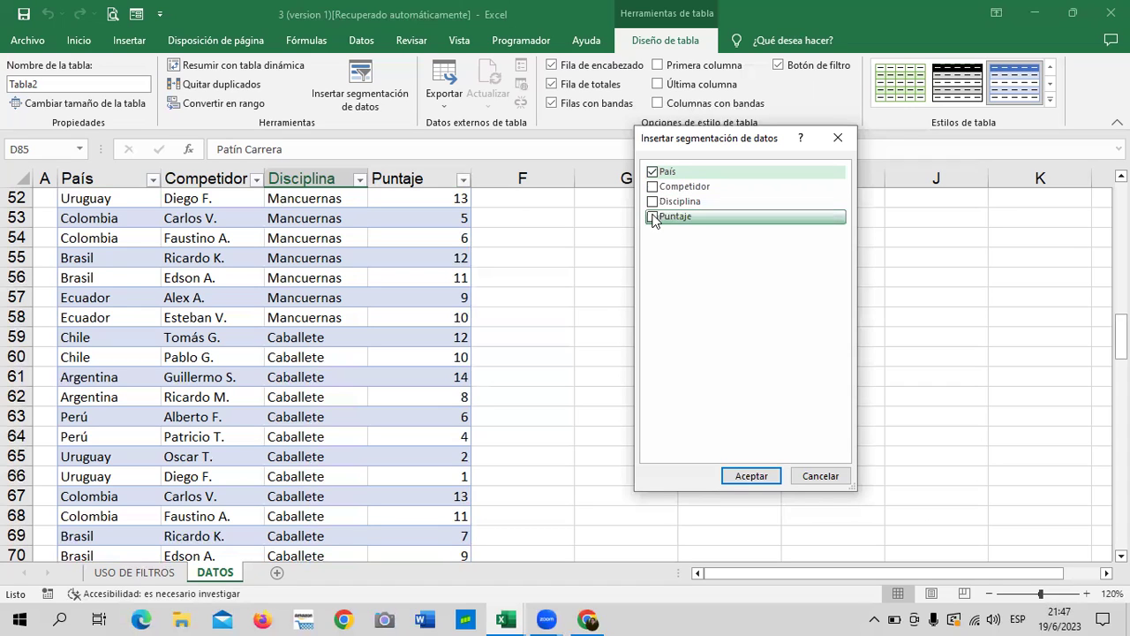
click(665, 216)
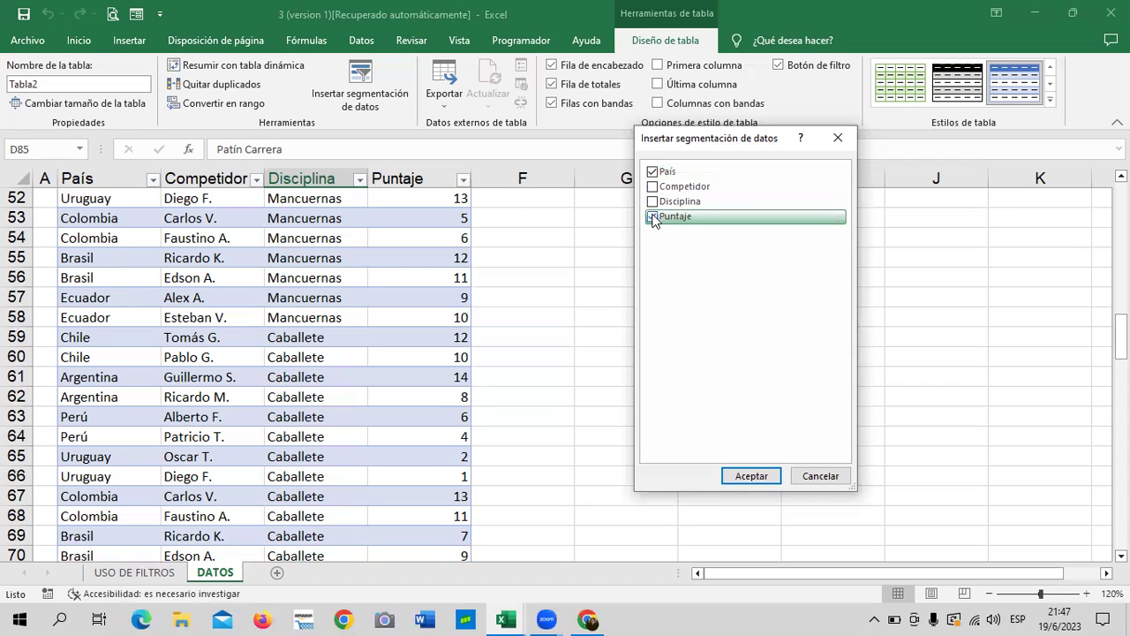
click(749, 477)
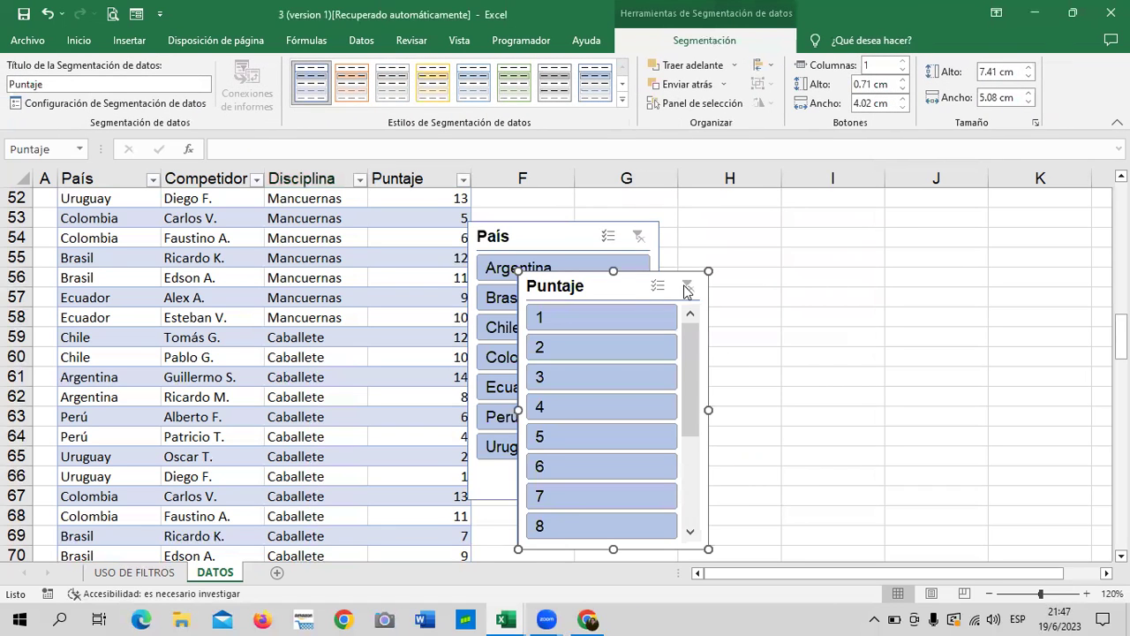
- Position the Puntaje slicer over columns I–J and the País slicer over columns F–H
drag(866, 258, 916, 220)
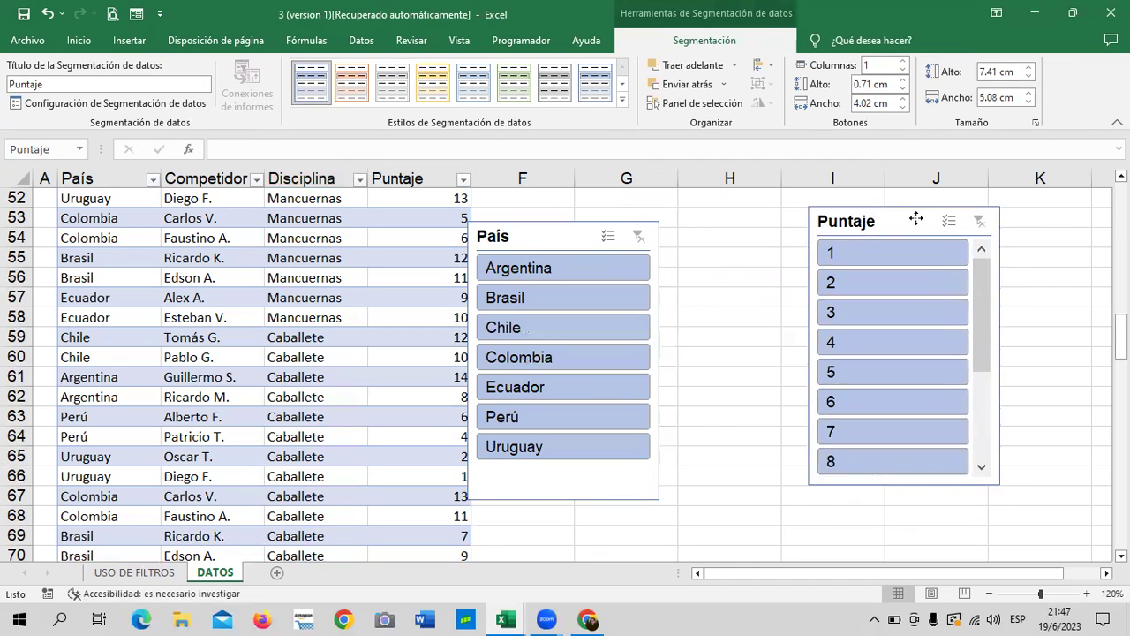
click(618, 218)
click(563, 239)
drag(563, 240, 630, 220)
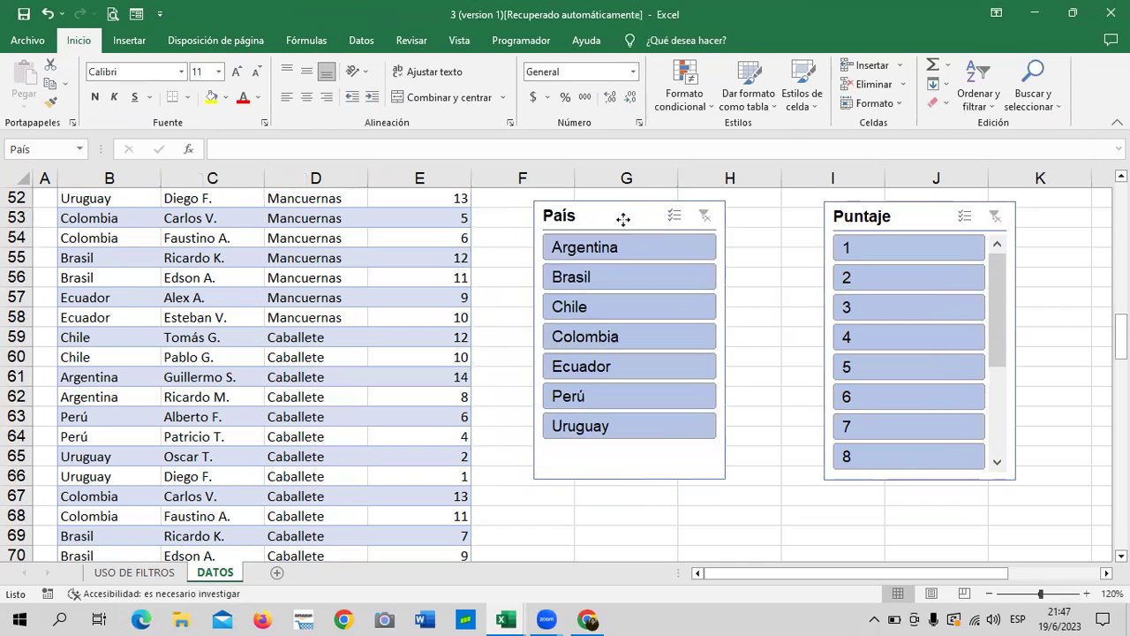
drag(921, 217, 898, 211)
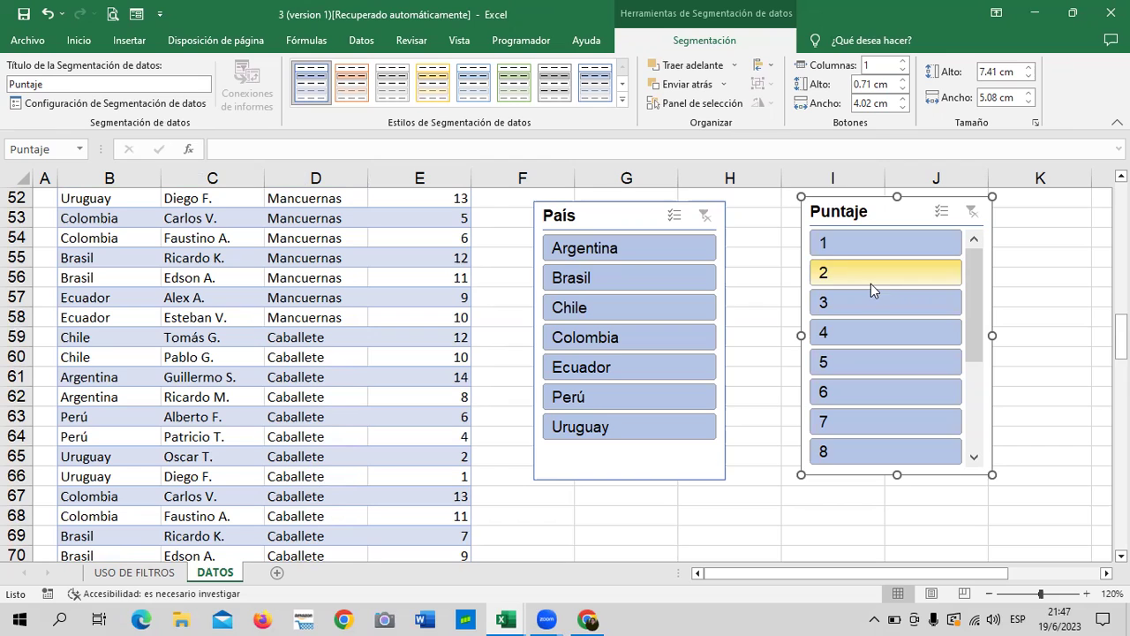
- Apply the same green dark slicer style to both the Puntaje and País slicers
click(622, 103)
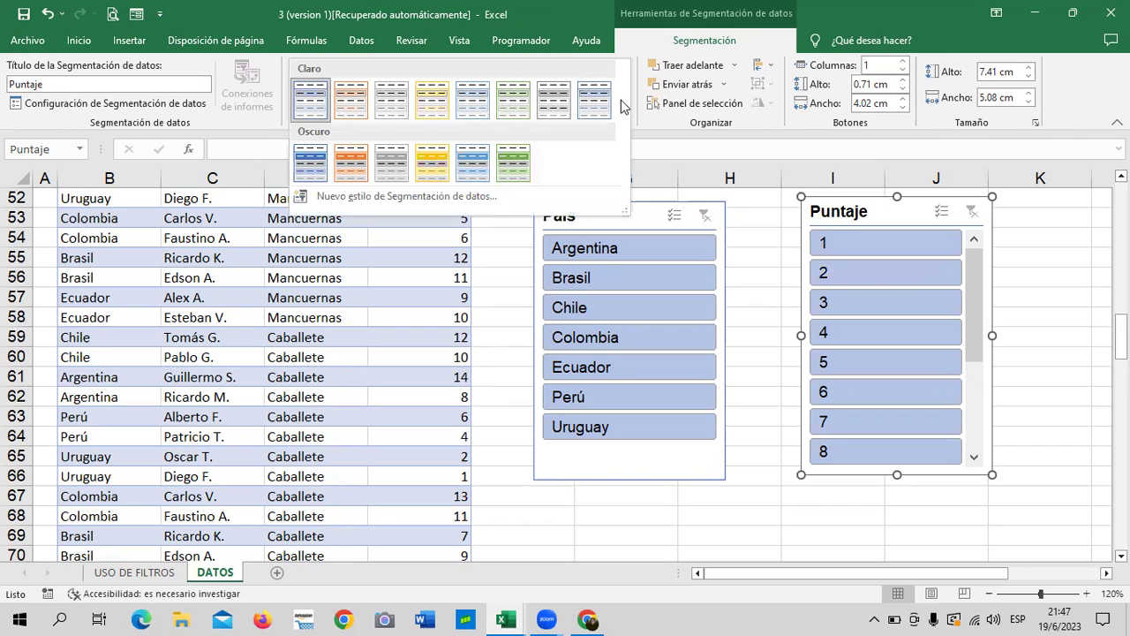
click(519, 157)
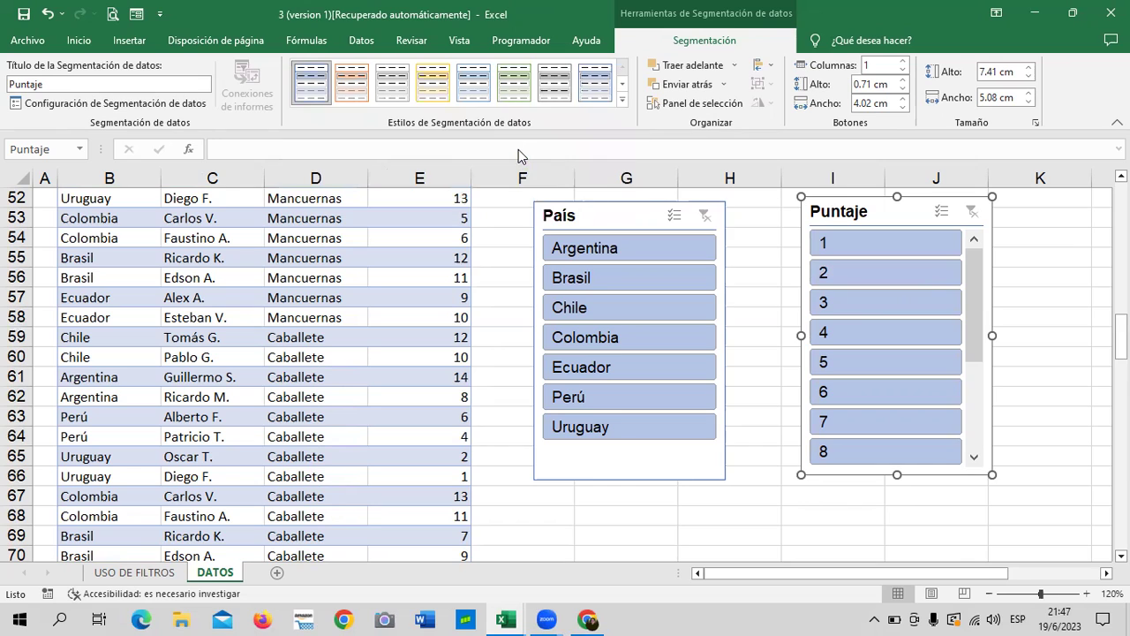
click(629, 214)
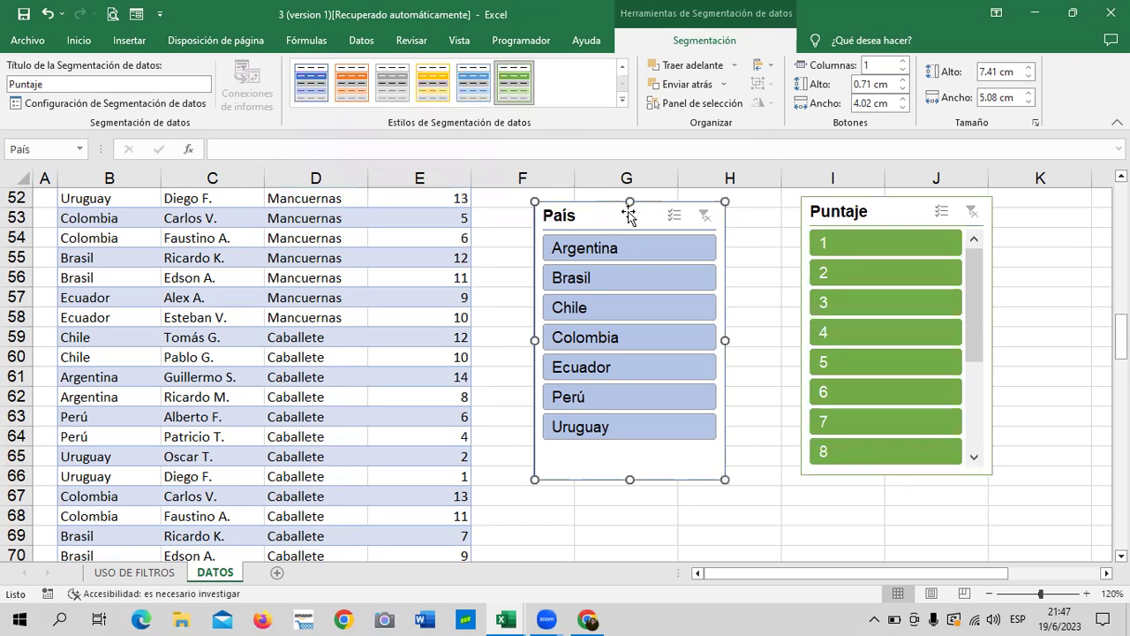
click(516, 81)
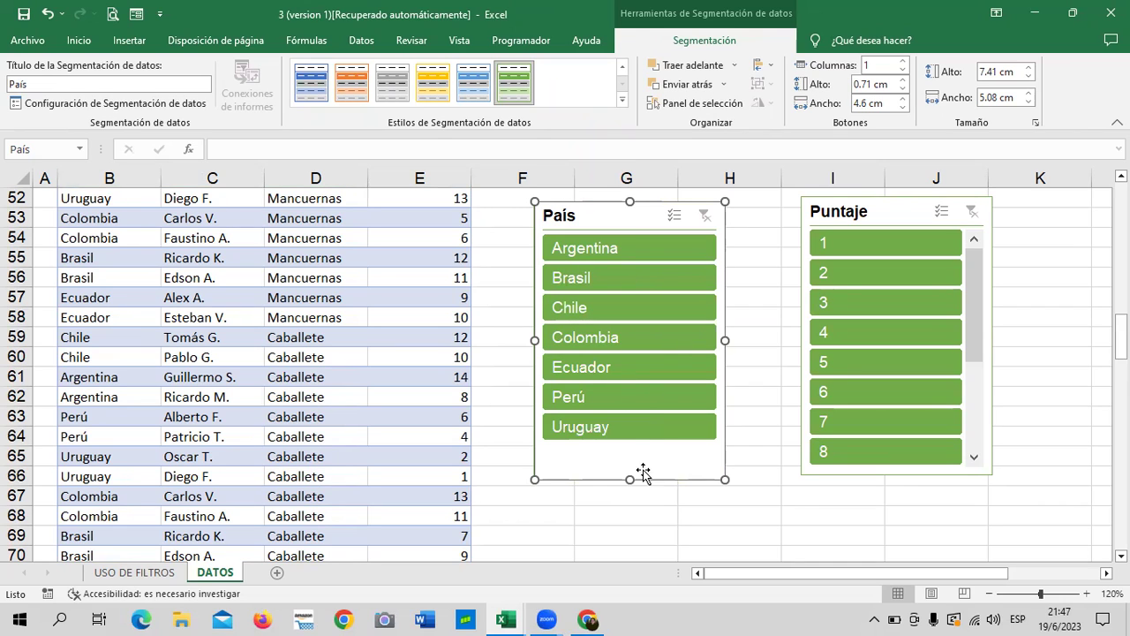
click(652, 248)
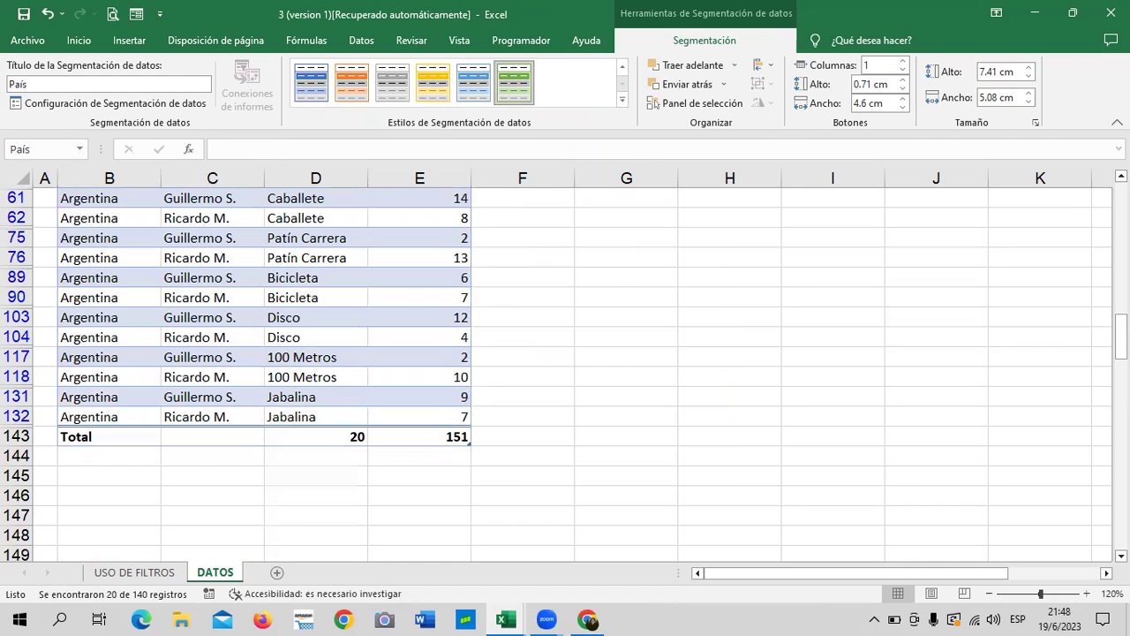
mouse_move(1121, 336)
mouse_down()
mouse_move(1121, 320)
mouse_move(1121, 366)
mouse_up()
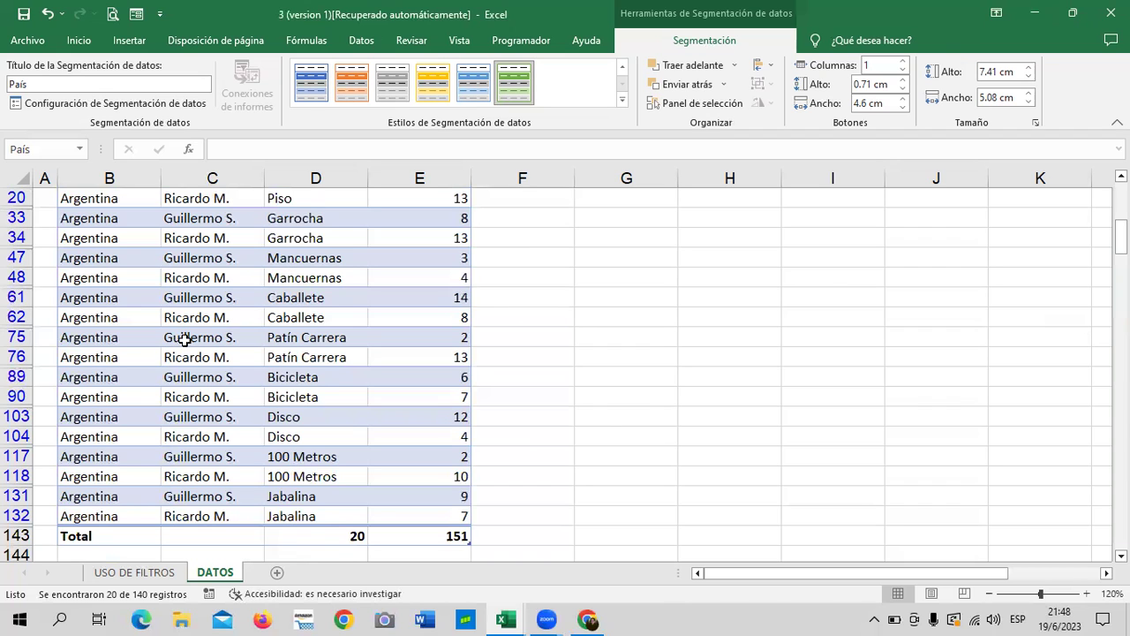
click(93, 198)
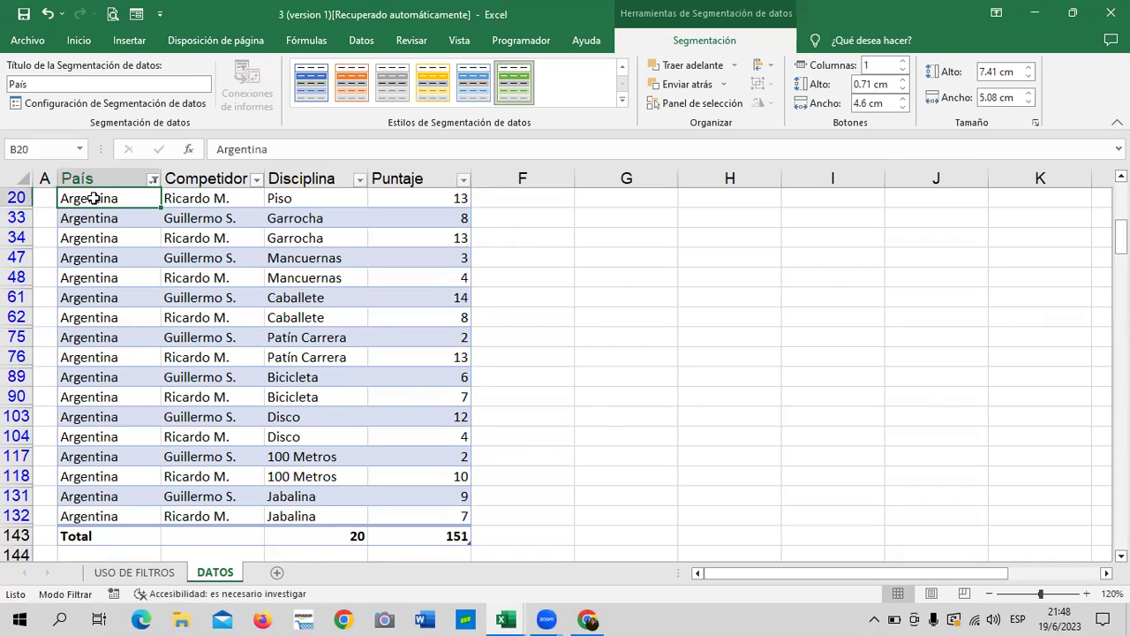
drag(1121, 236, 1121, 196)
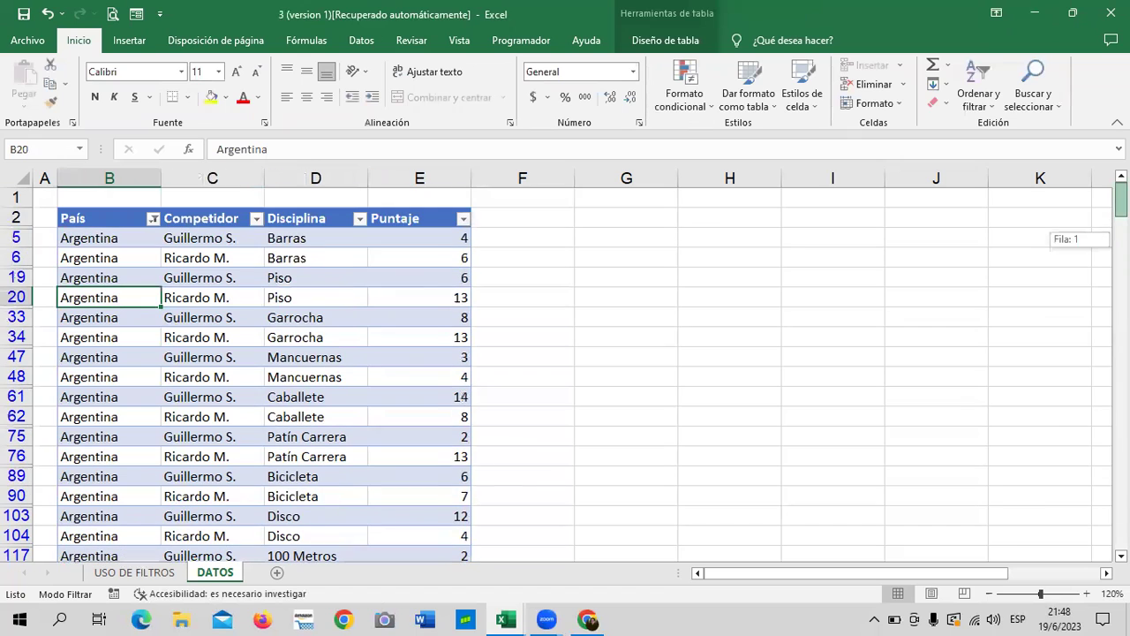
click(98, 239)
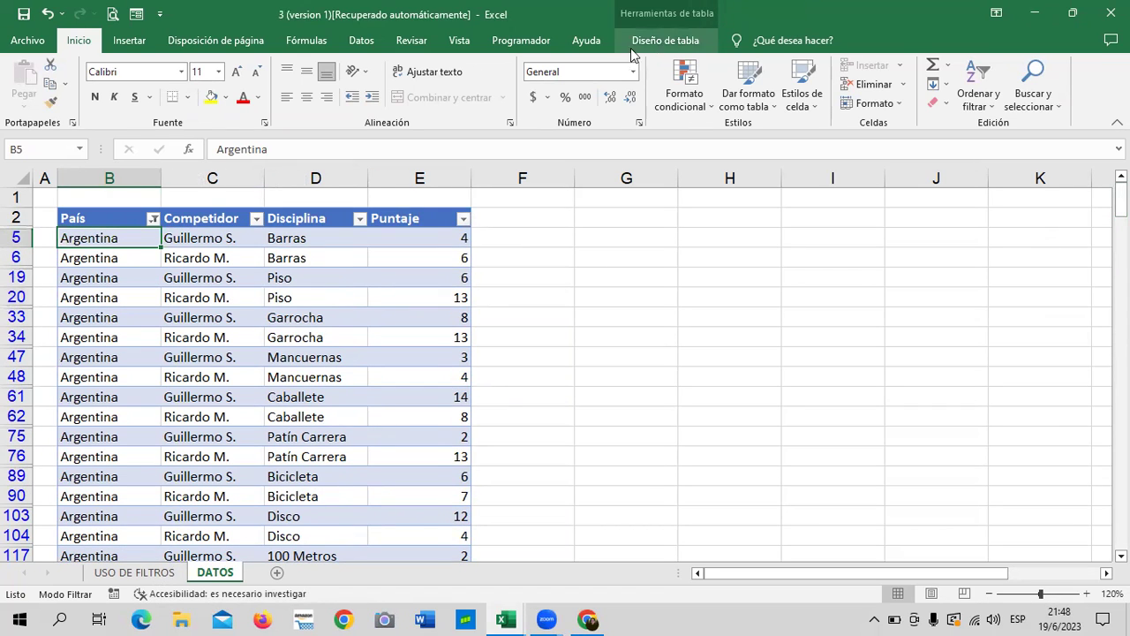
click(666, 40)
click(361, 78)
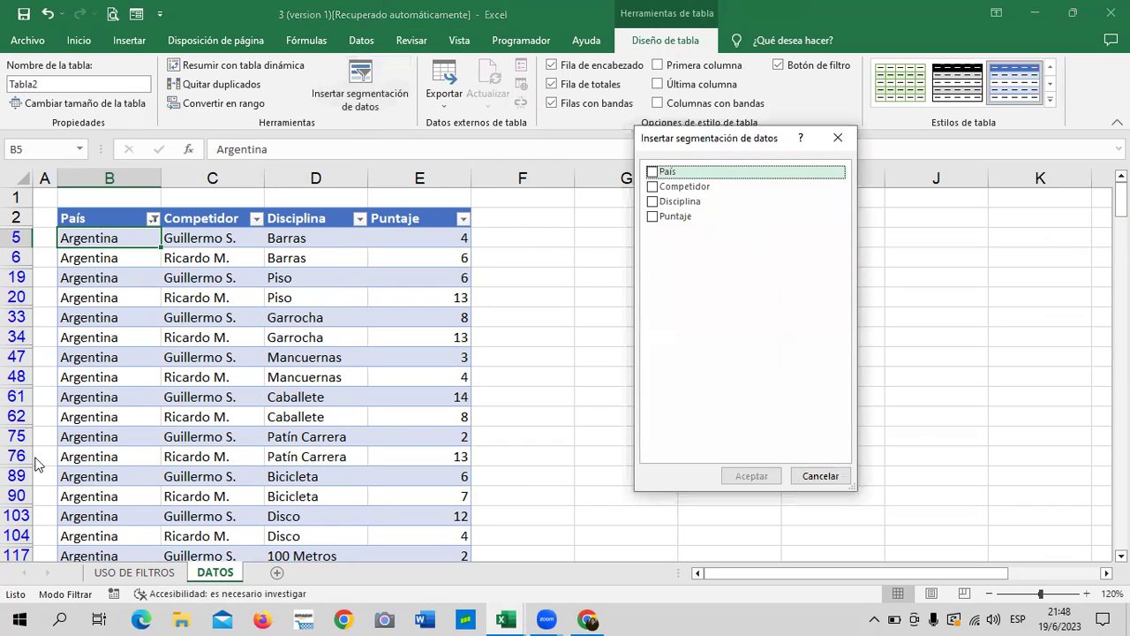
click(838, 138)
click(154, 218)
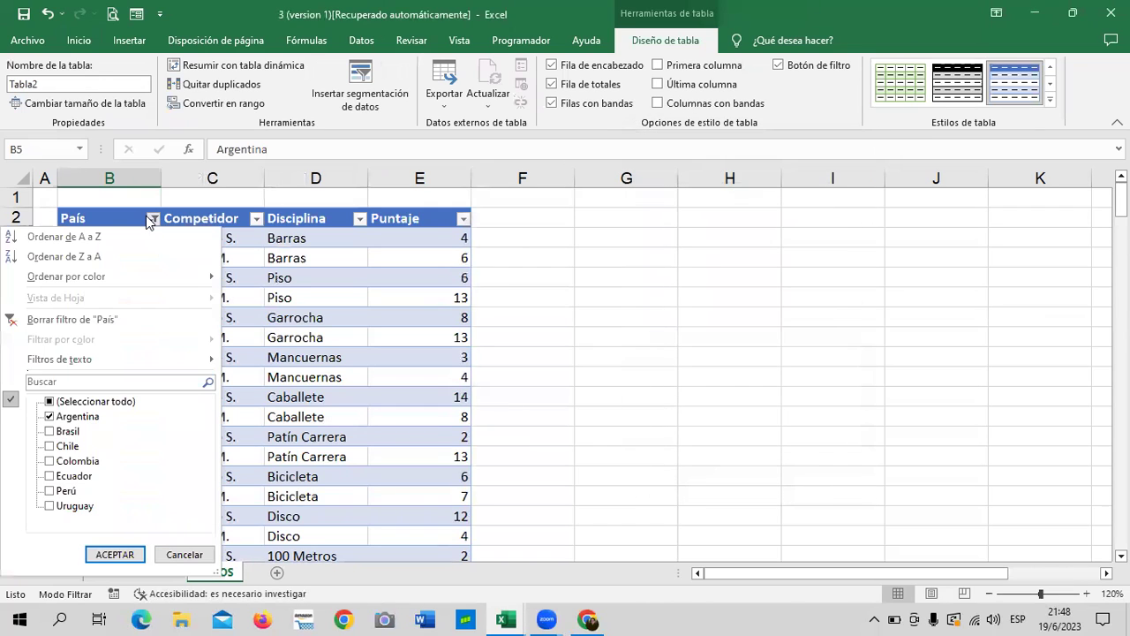
click(78, 416)
click(89, 401)
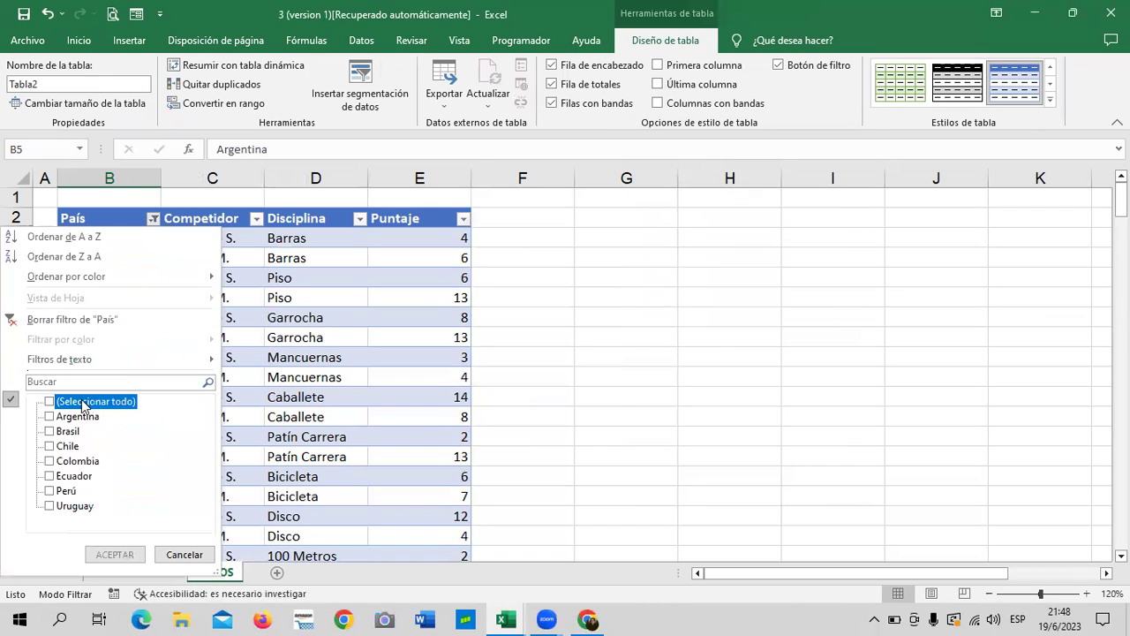
click(115, 555)
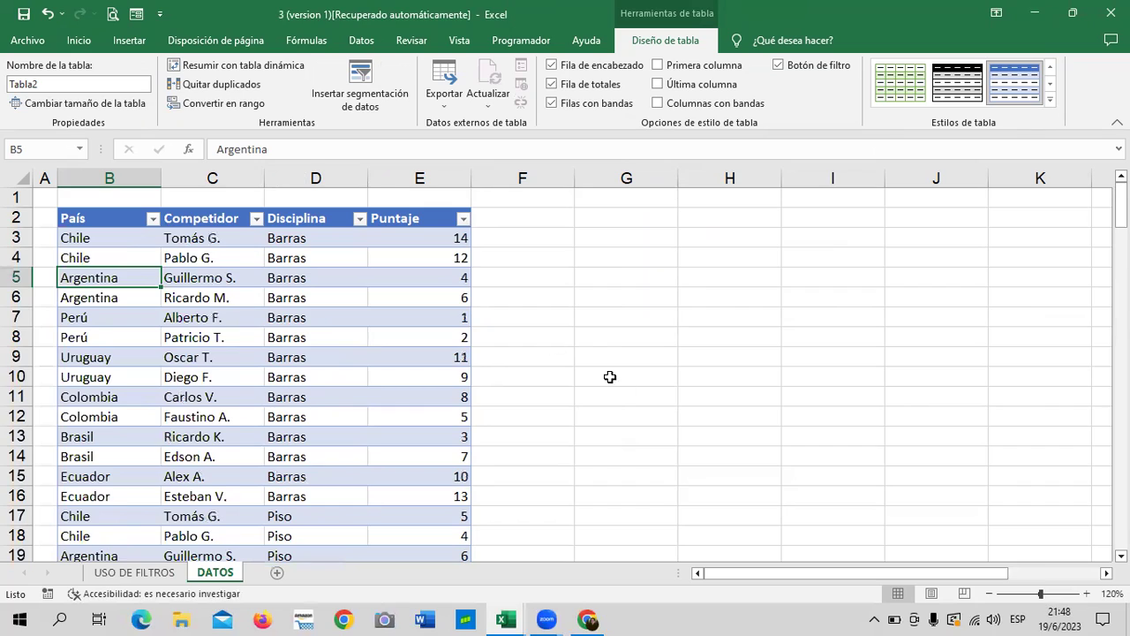
- Drag the País and Puntaje slicers up beside rows 29–43, side by side across columns F–J
scroll(614, 389, down, 11)
scroll(619, 397, down, 10)
scroll(619, 401, up, 6)
scroll(627, 411, up, 4)
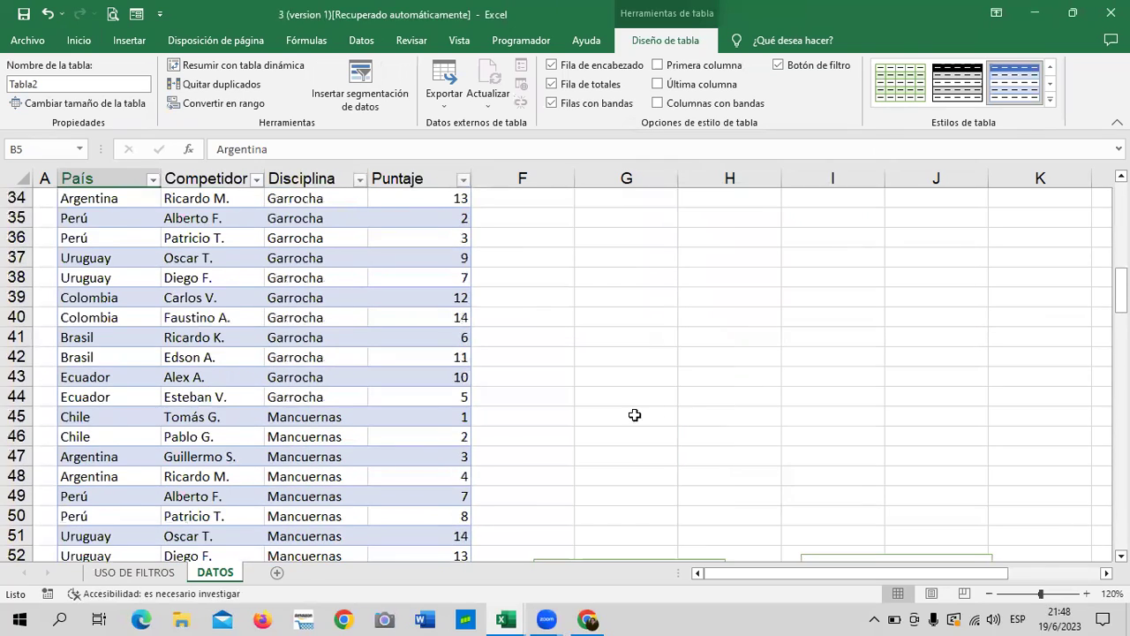
scroll(634, 455, down, 1)
scroll(610, 481, down, 2)
drag(626, 398, 648, 244)
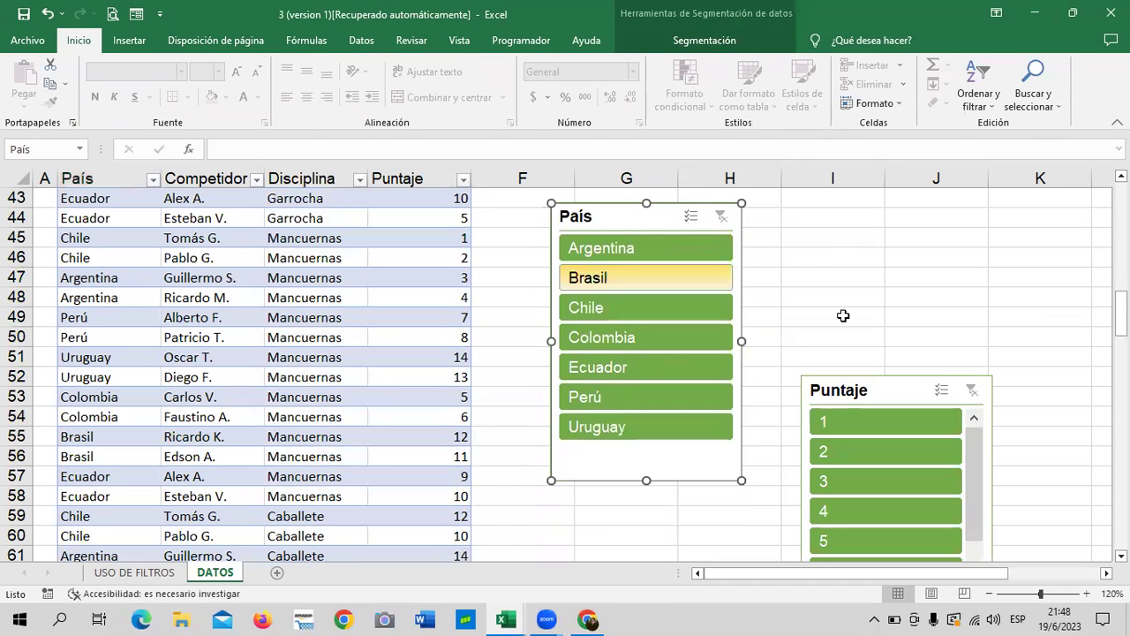
drag(894, 393, 874, 238)
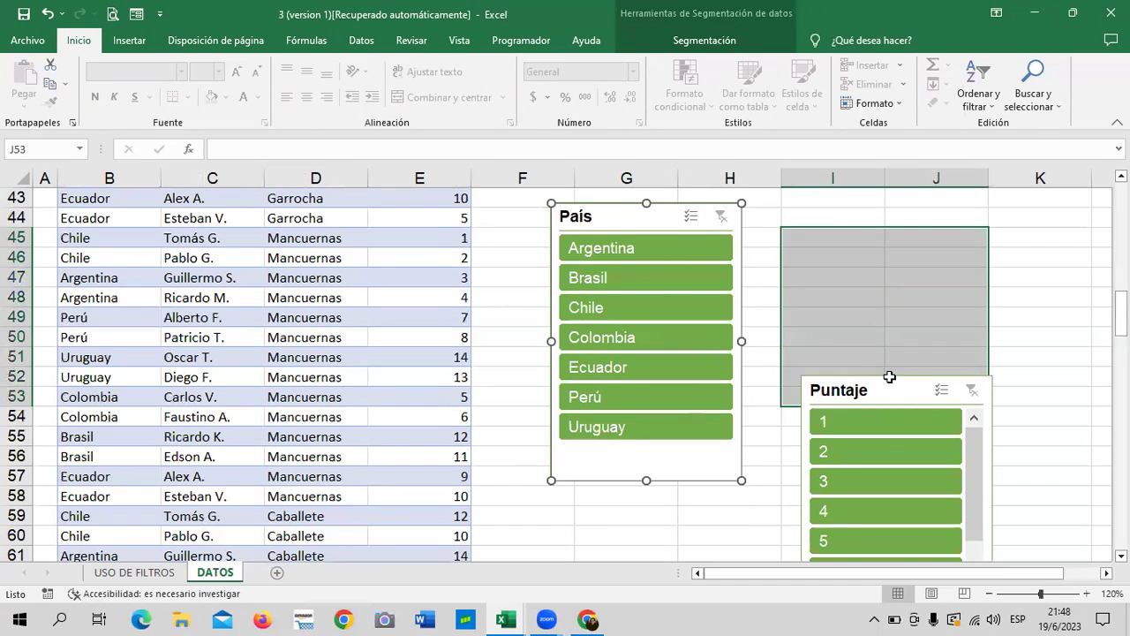
drag(889, 377, 884, 201)
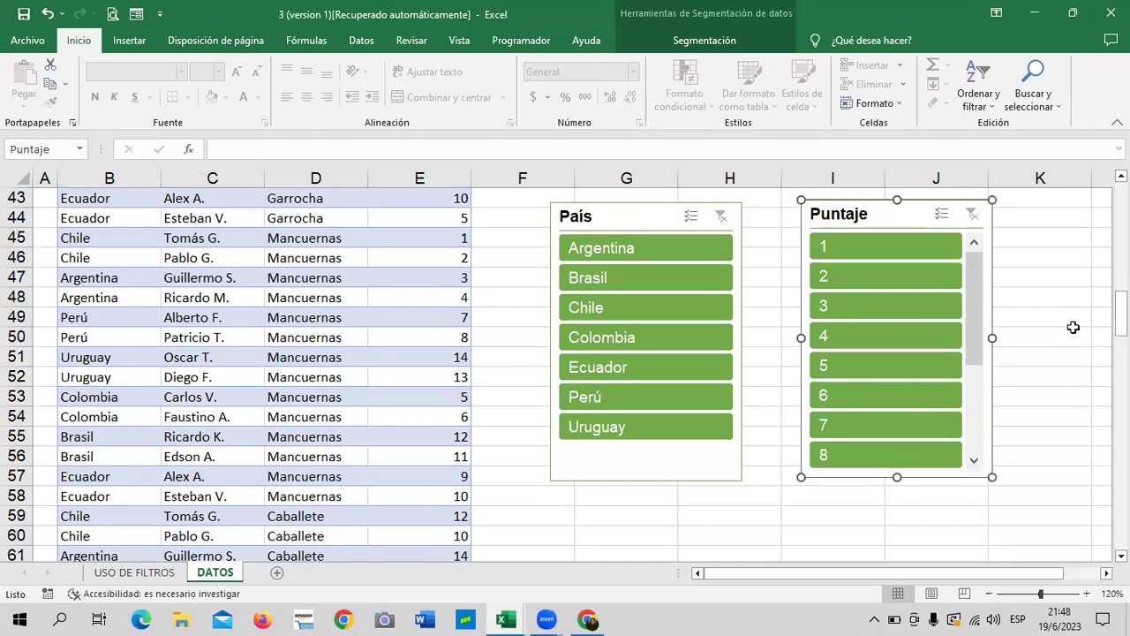
drag(1122, 313, 1122, 269)
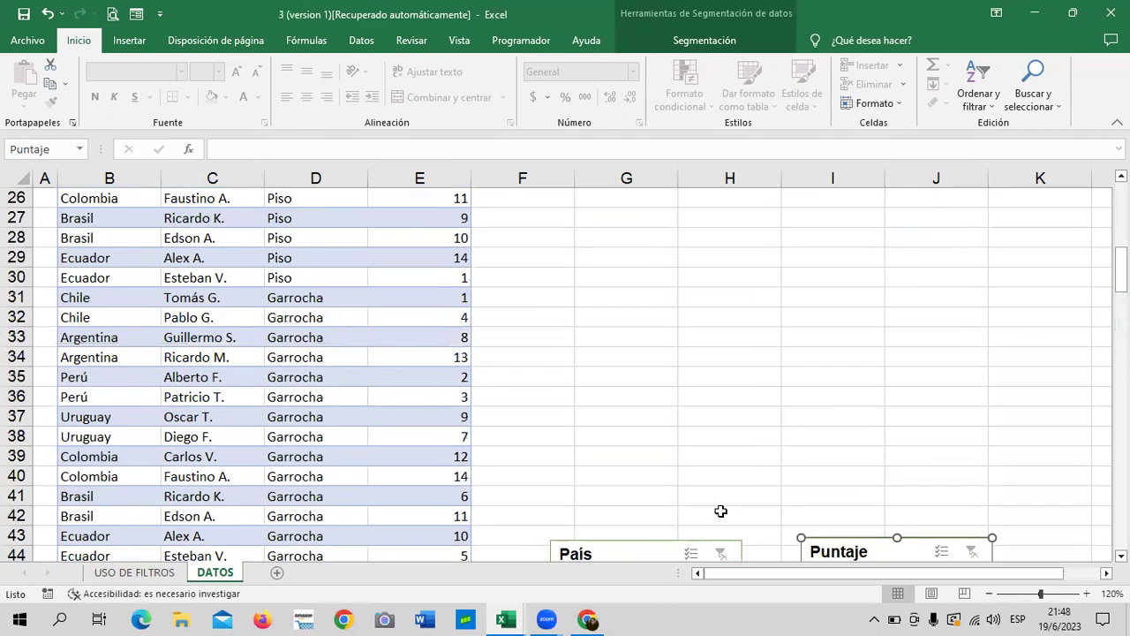
drag(628, 553, 613, 256)
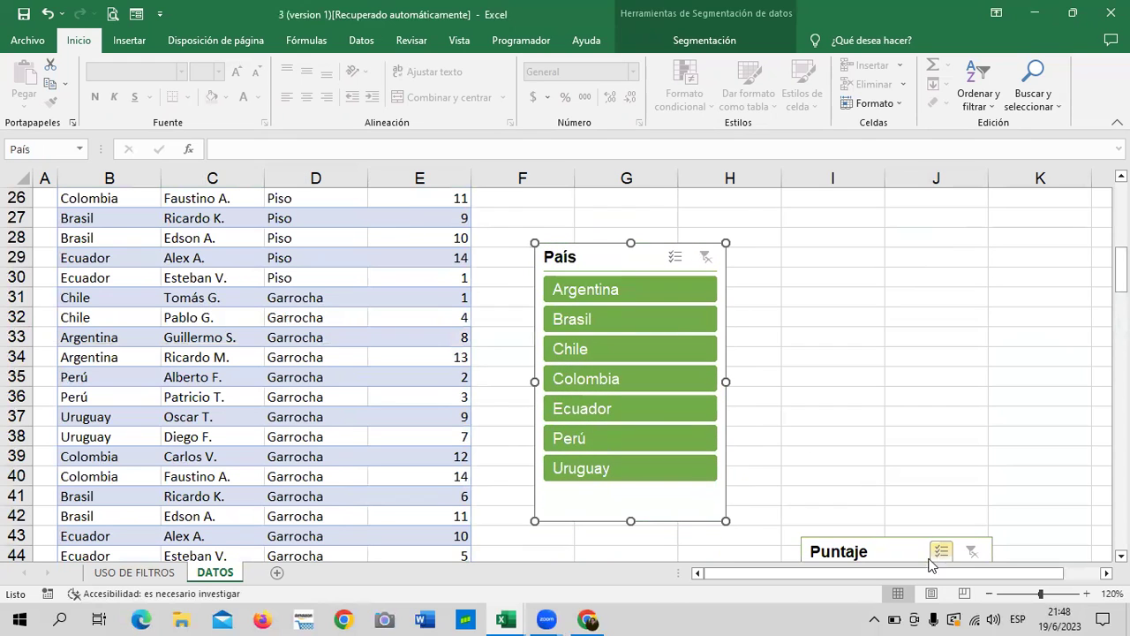
drag(902, 543, 888, 248)
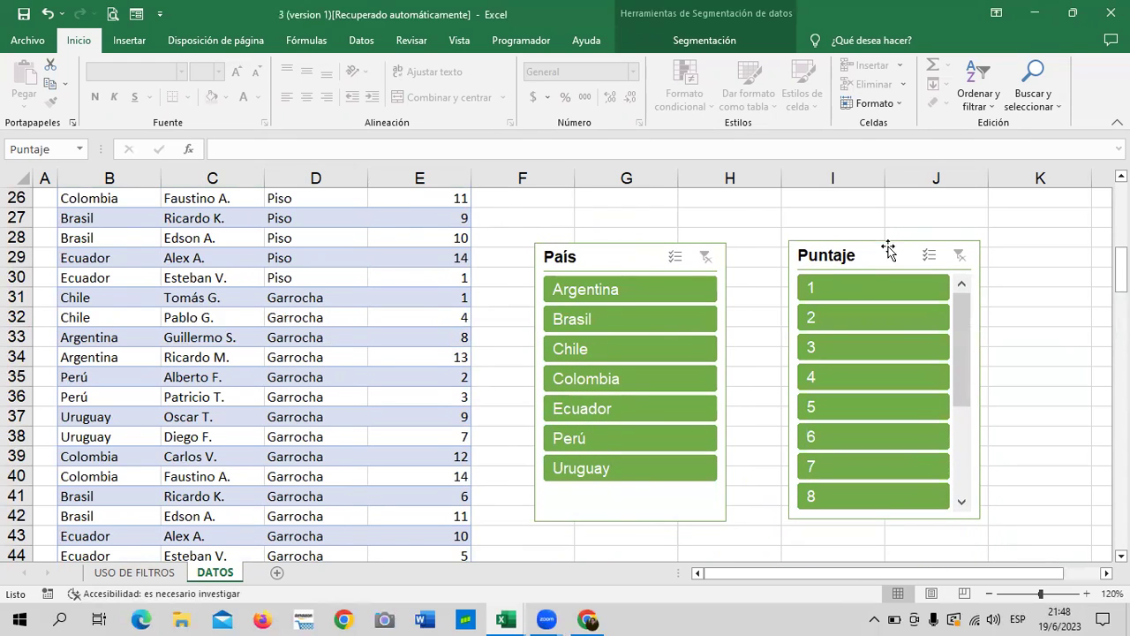
click(570, 473)
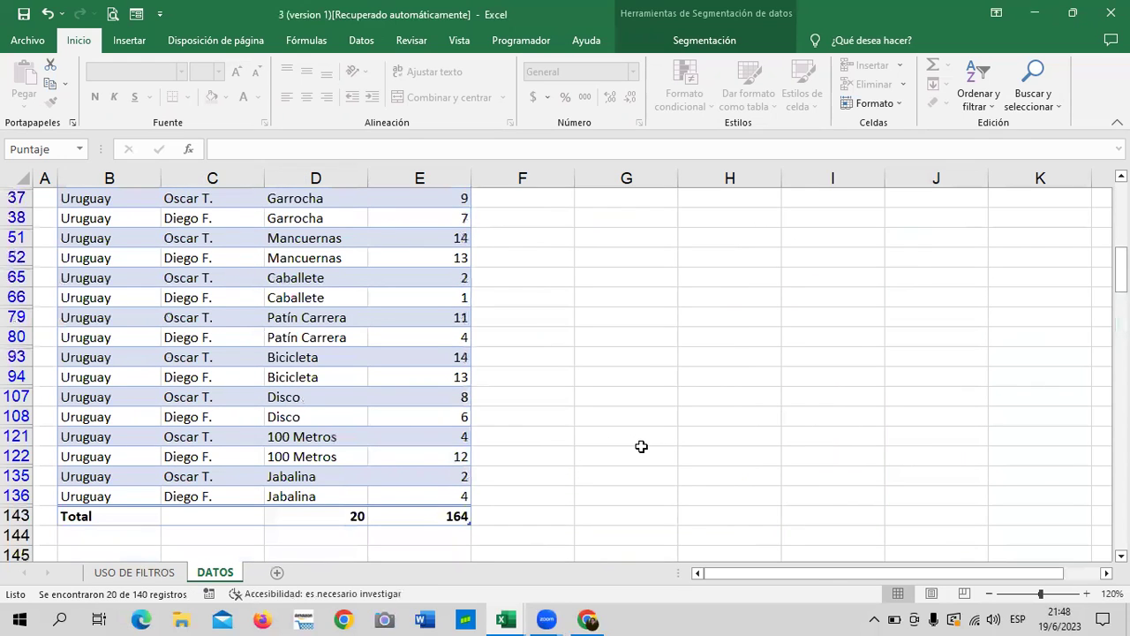
drag(1120, 269, 1120, 264)
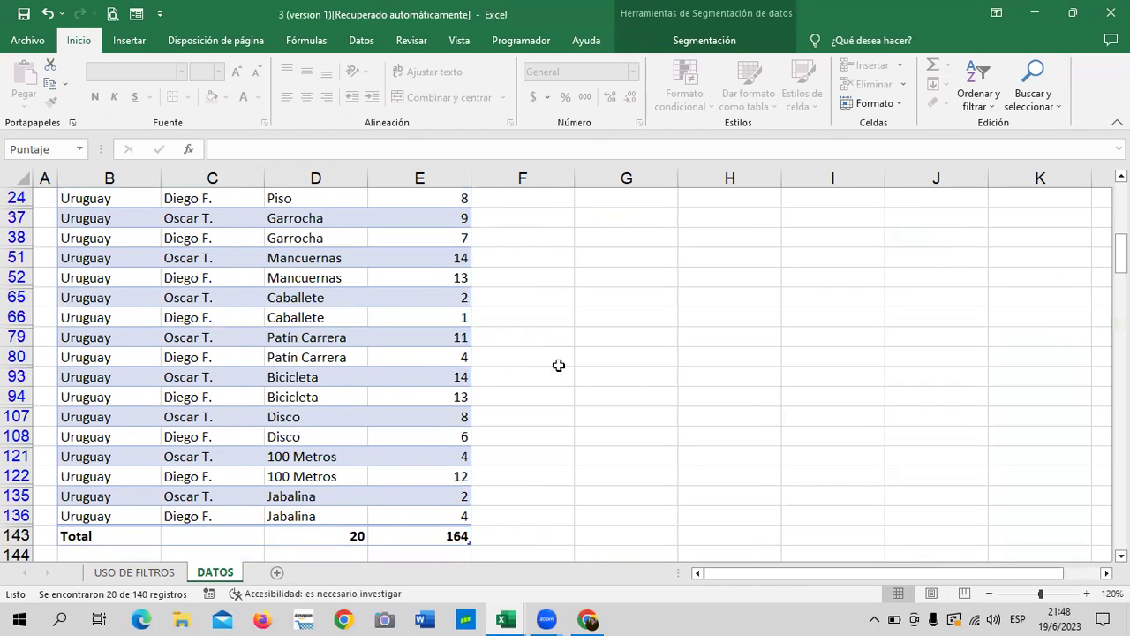
drag(1120, 253, 1120, 197)
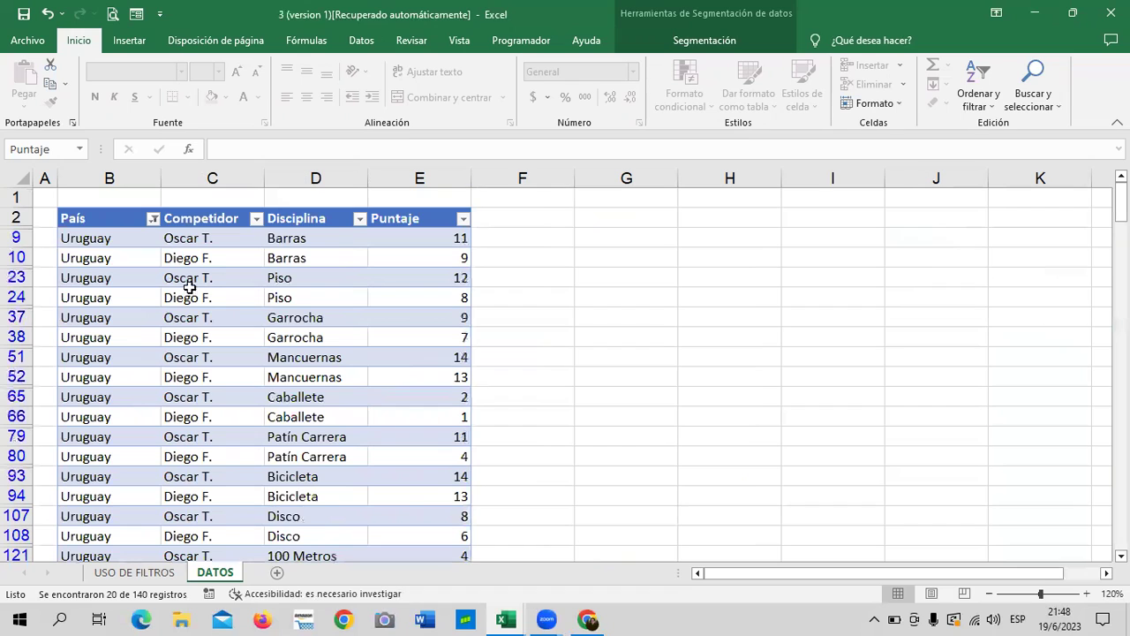
click(154, 219)
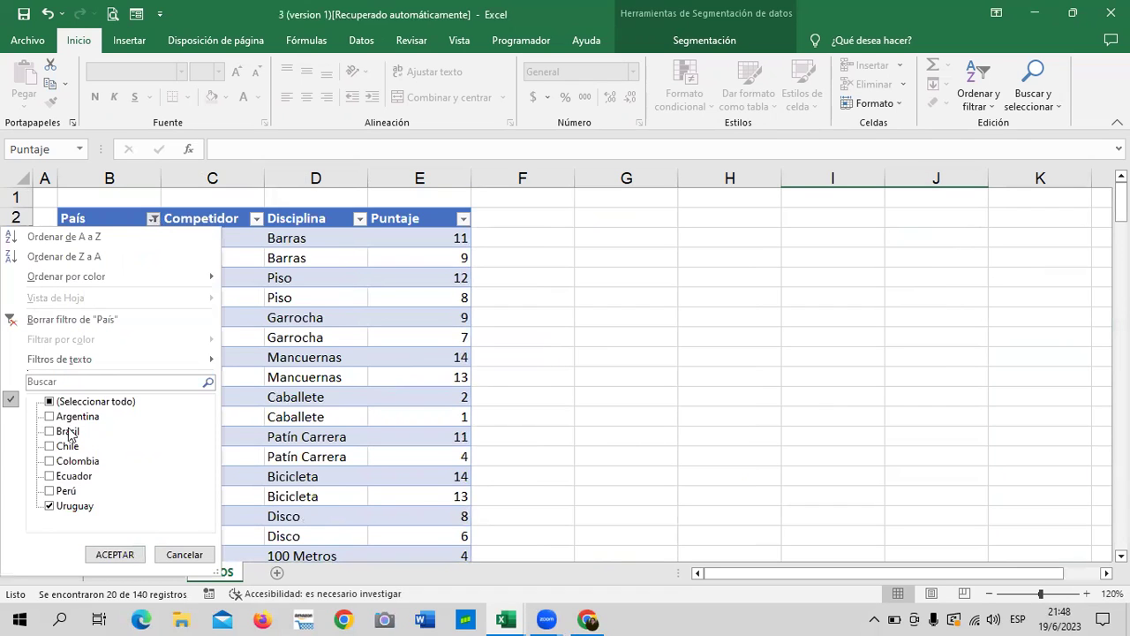
click(57, 507)
click(92, 403)
click(116, 554)
scroll(551, 372, down, 3)
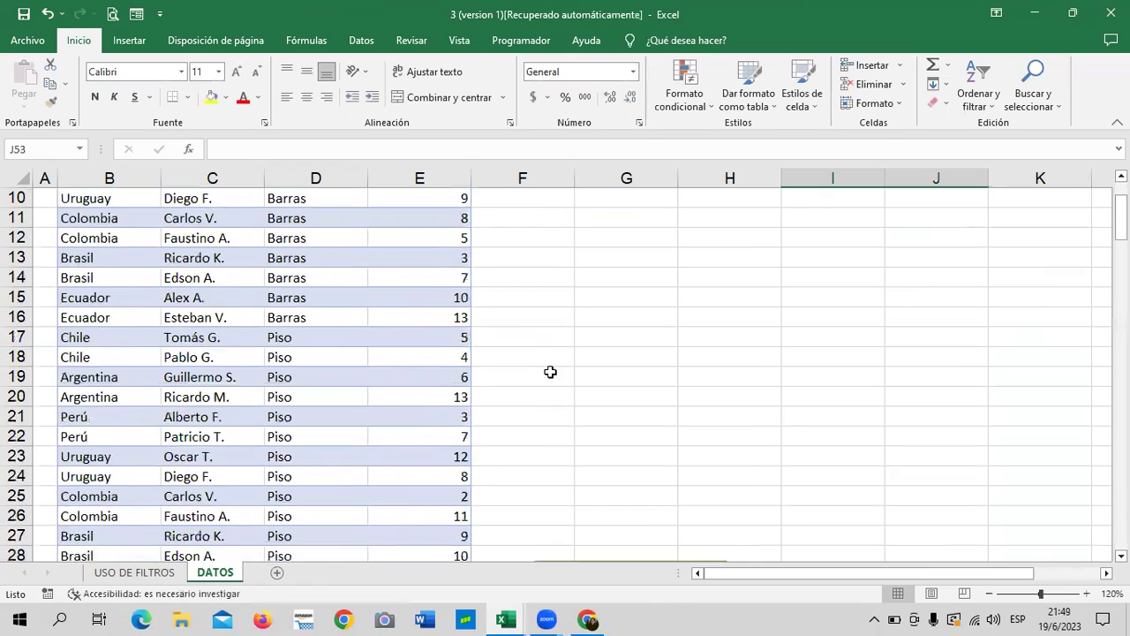
scroll(551, 372, down, 6)
scroll(954, 450, down, 3)
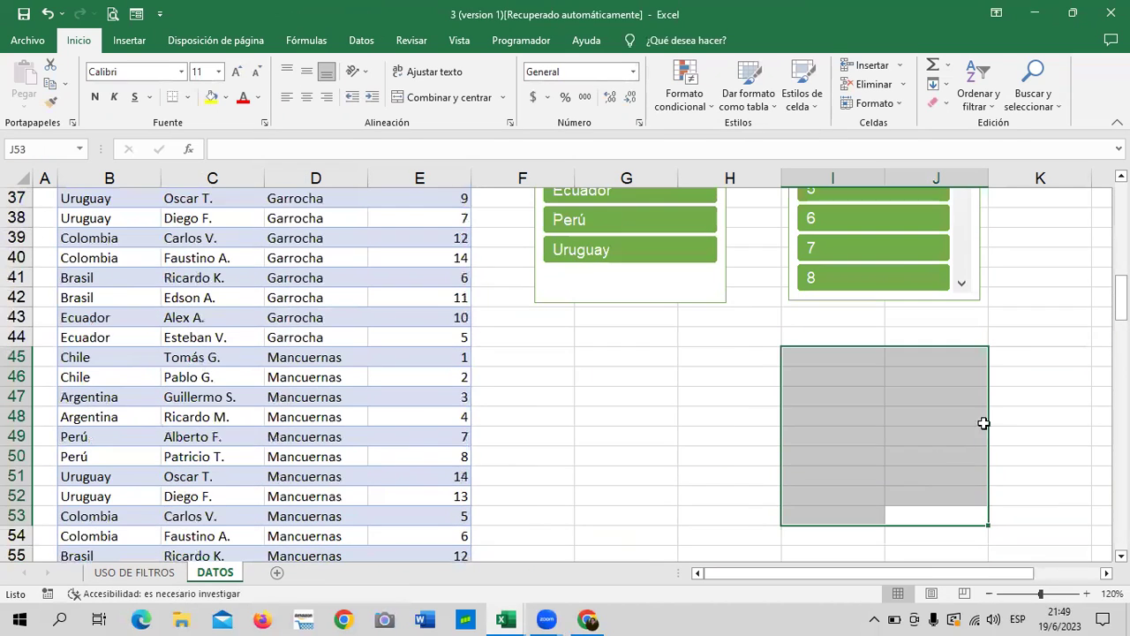
click(1012, 345)
scroll(1012, 358, up, 4)
- Line up the two slicers and pick 14 in the Puntaje slicer, showing 10 of 140 records
drag(906, 283, 874, 196)
drag(655, 277, 656, 216)
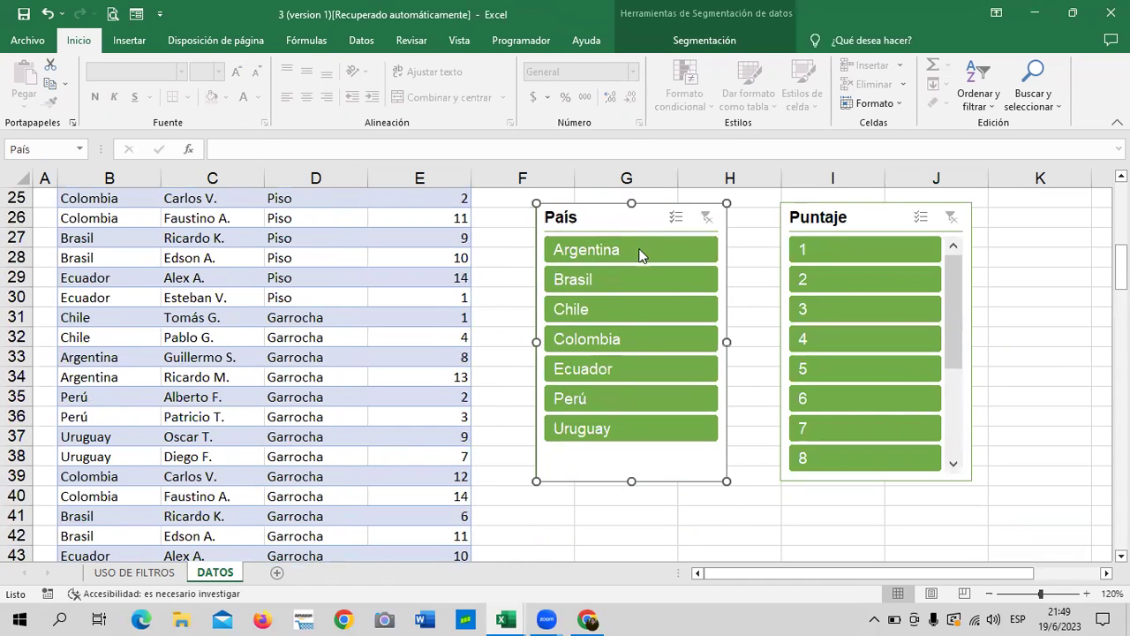
drag(952, 265, 955, 405)
drag(955, 357, 954, 227)
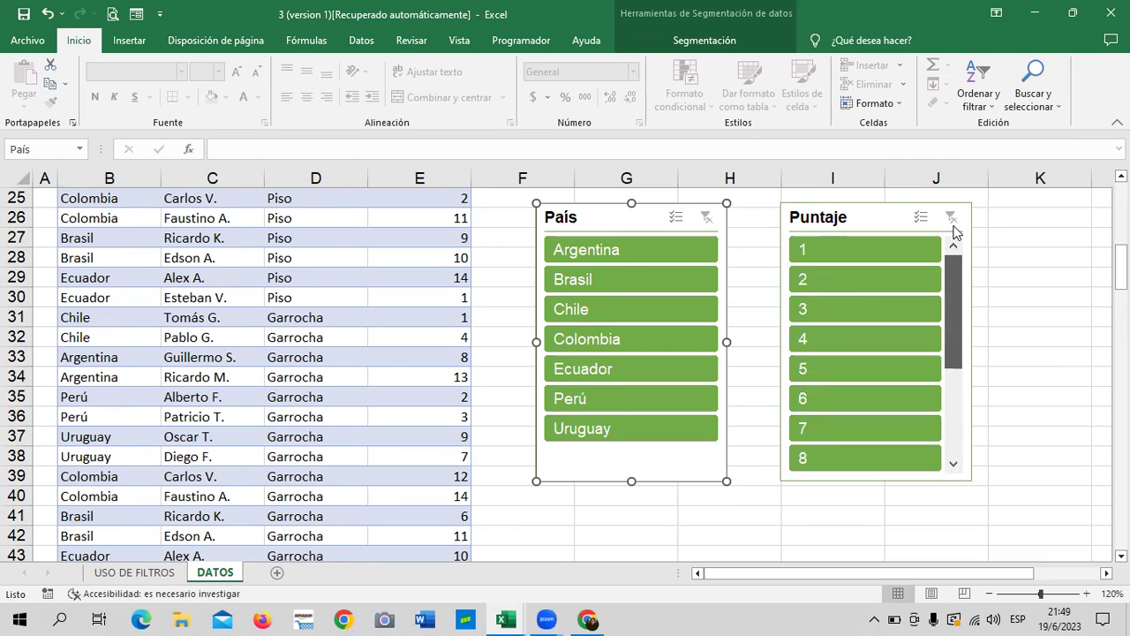
drag(955, 275, 953, 392)
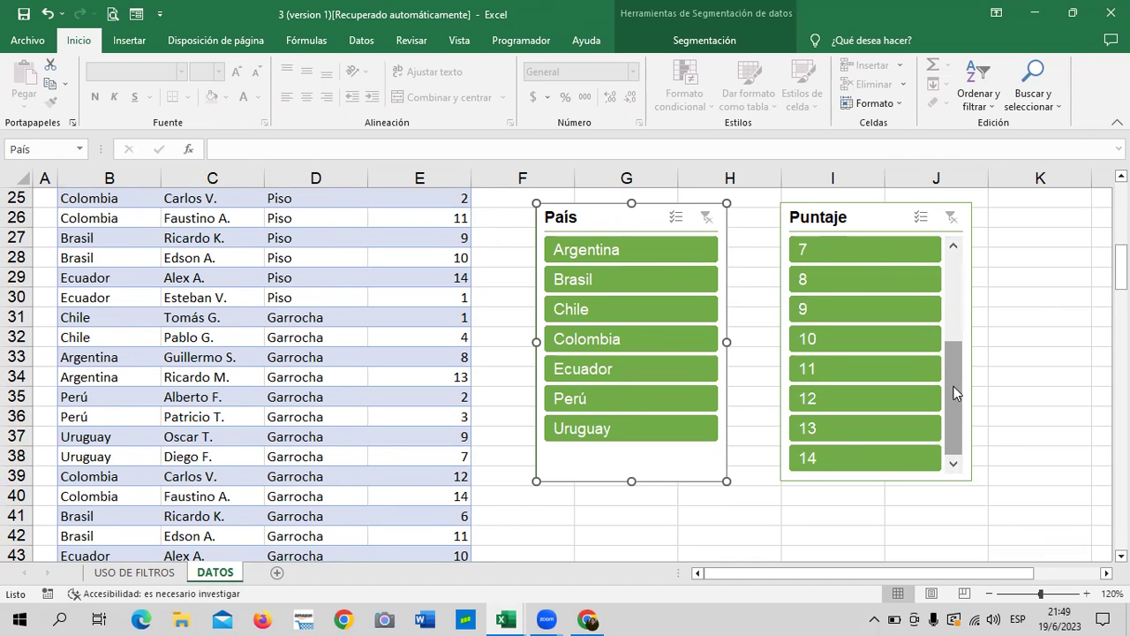
click(845, 457)
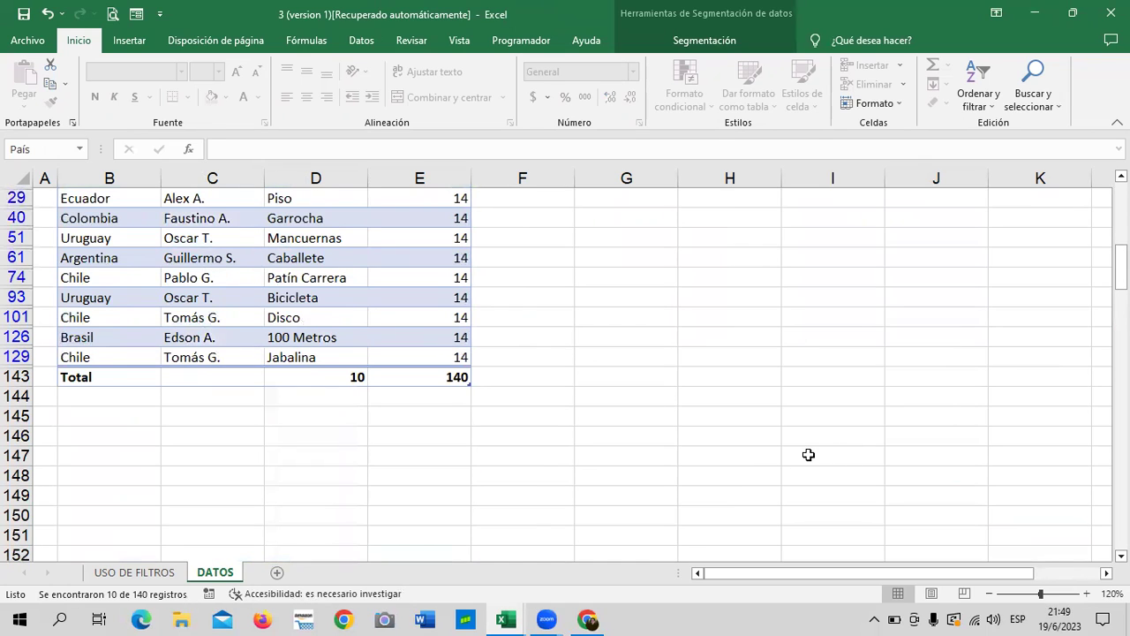
drag(1122, 265, 1121, 207)
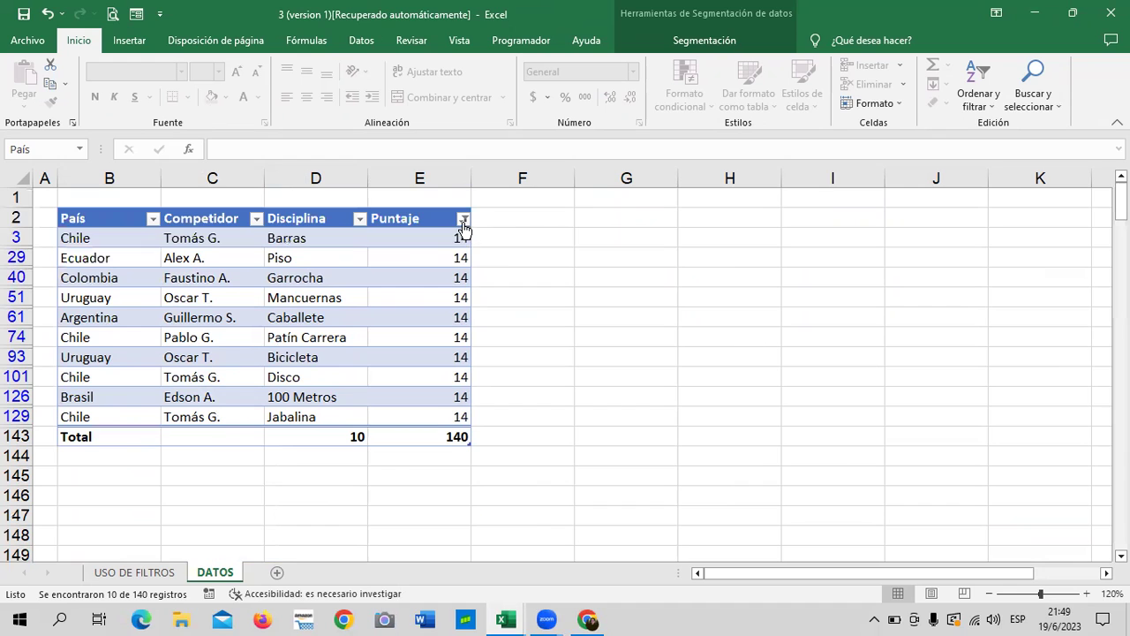
- Raise the Puntaje and País slicers in stages until level beside the filtered table's top rows
drag(1121, 201, 1121, 499)
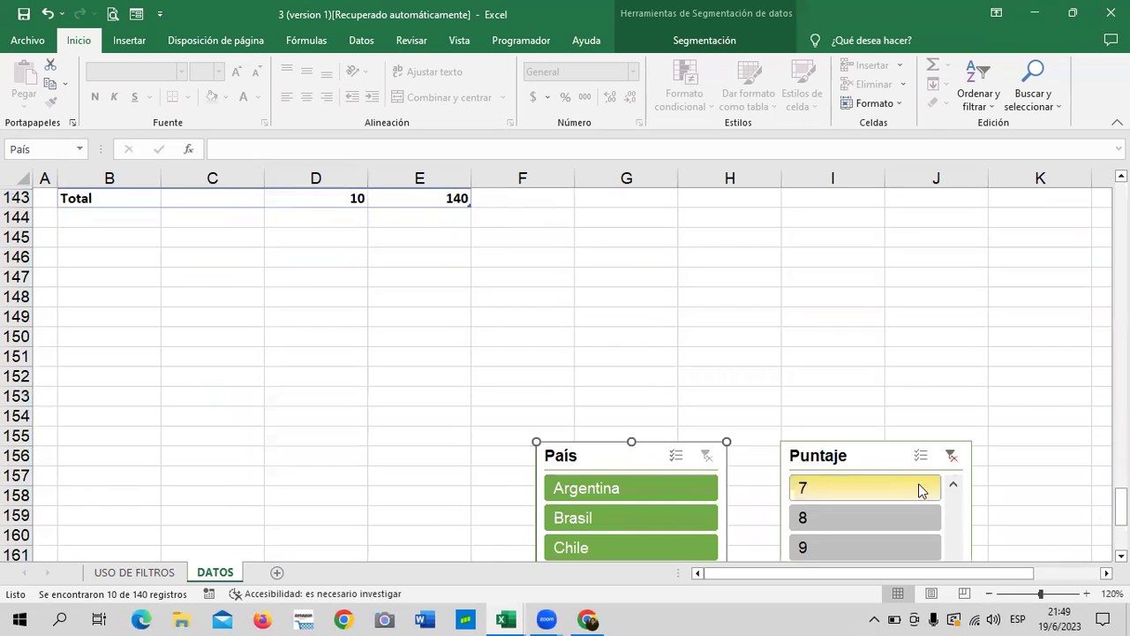
drag(860, 459, 855, 208)
drag(612, 454, 619, 198)
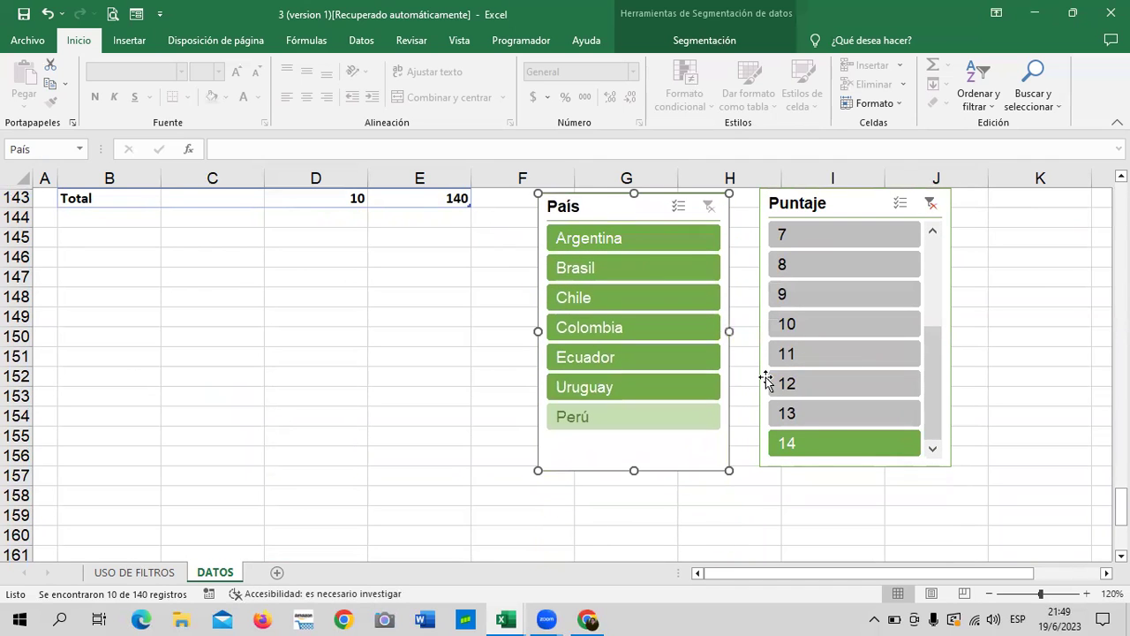
drag(1121, 507, 1121, 265)
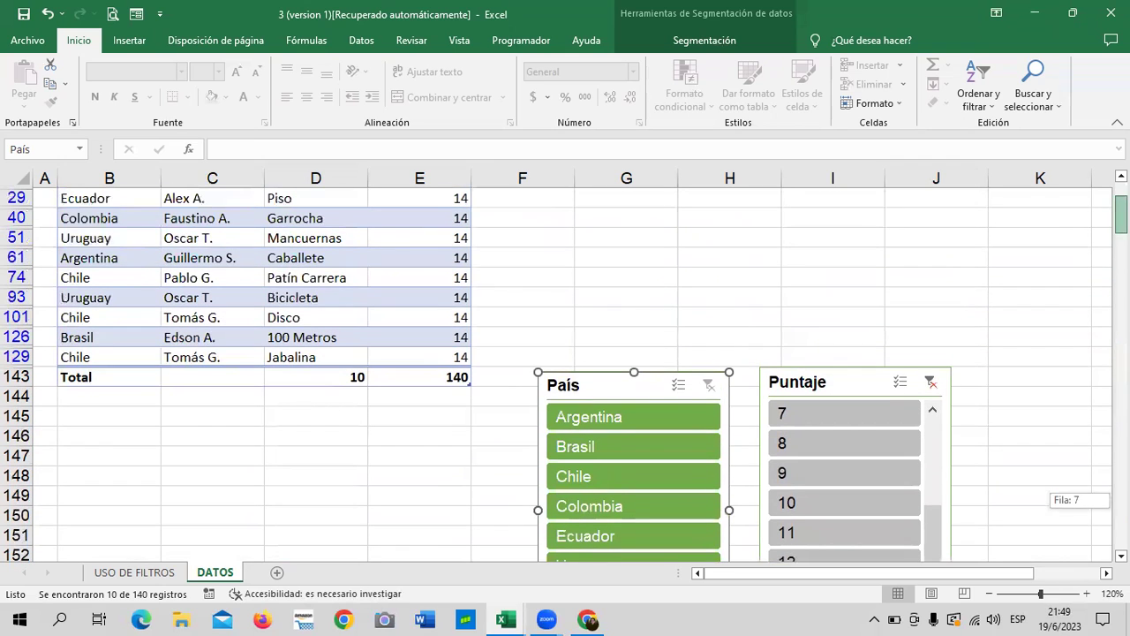
mouse_move(870, 380)
mouse_down()
mouse_move(872, 266)
mouse_move(887, 232)
mouse_up()
mouse_move(626, 378)
mouse_down()
mouse_move(676, 227)
mouse_move(662, 216)
mouse_up()
drag(1121, 305, 1121, 221)
drag(676, 270, 678, 216)
drag(880, 267, 889, 213)
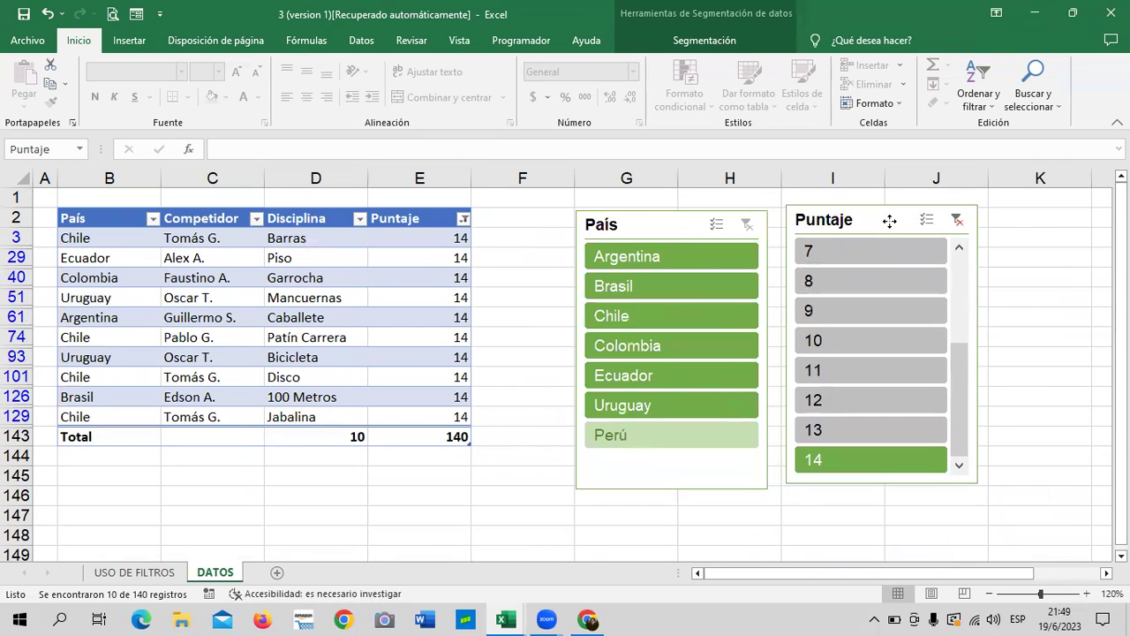
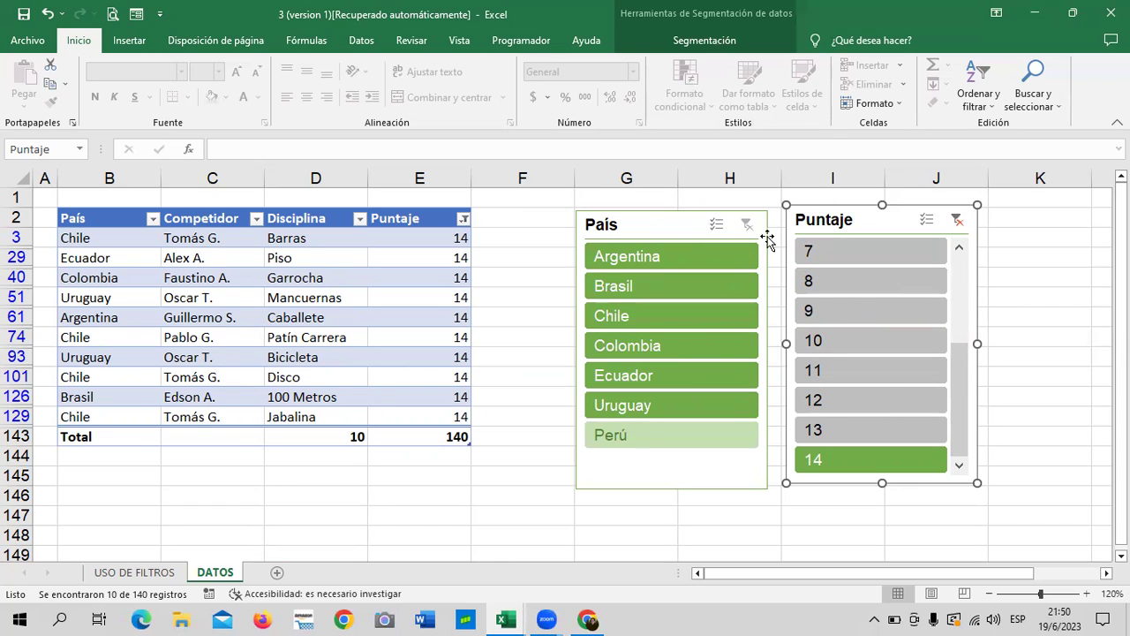
- Clear the Puntaje slicer filter and filter the table to competitors scoring 10
click(958, 222)
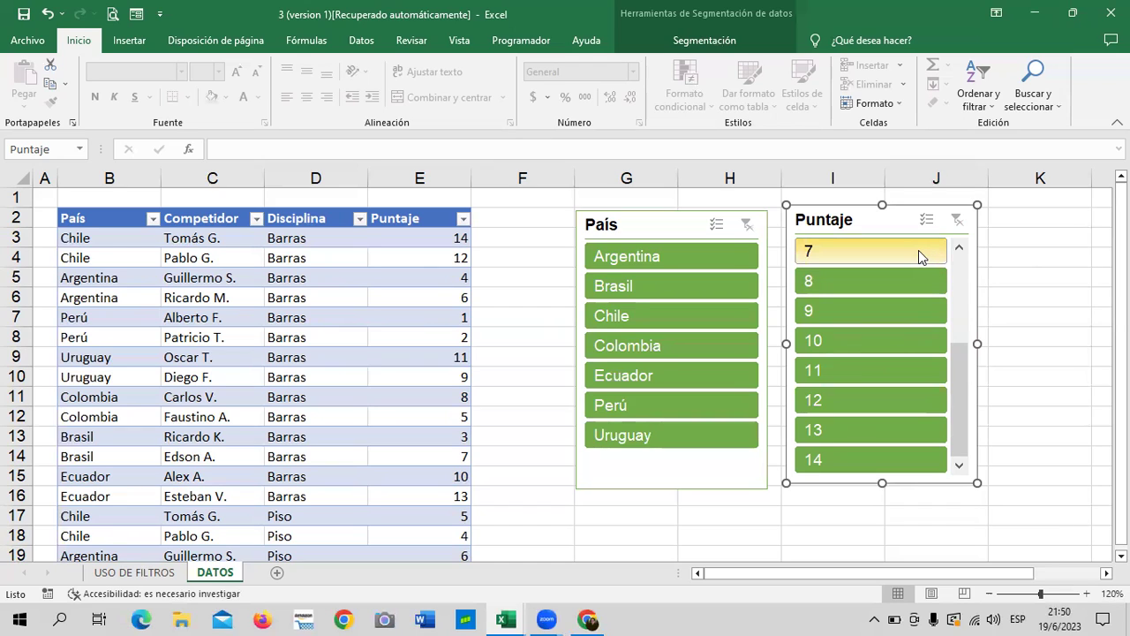
mouse_move(960, 364)
mouse_down()
mouse_move(954, 237)
mouse_move(967, 349)
mouse_up()
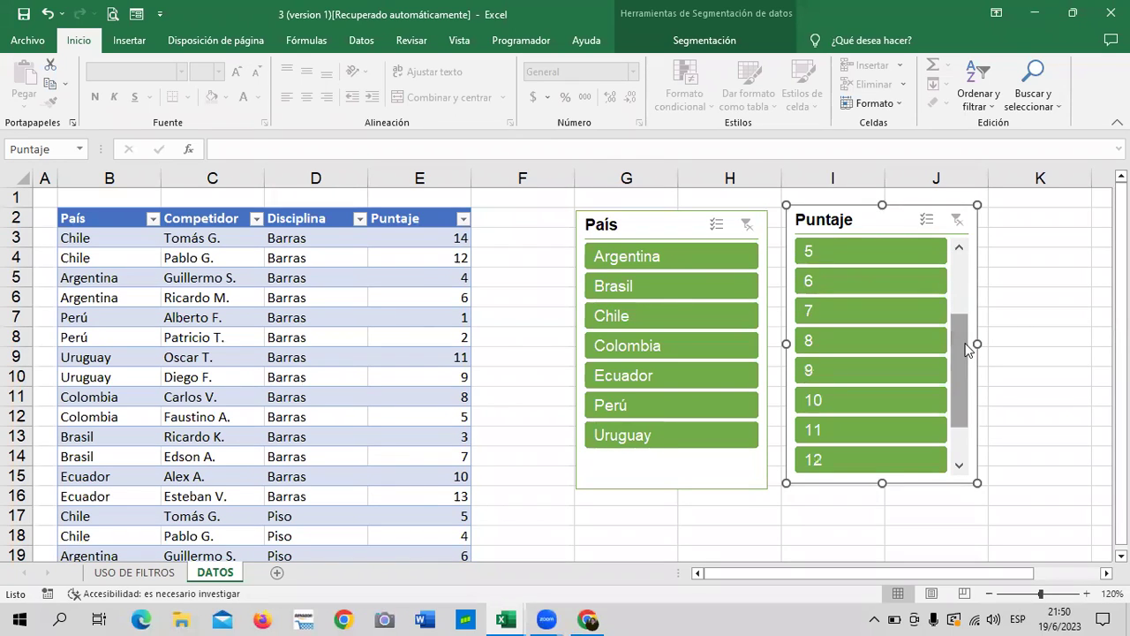
click(889, 402)
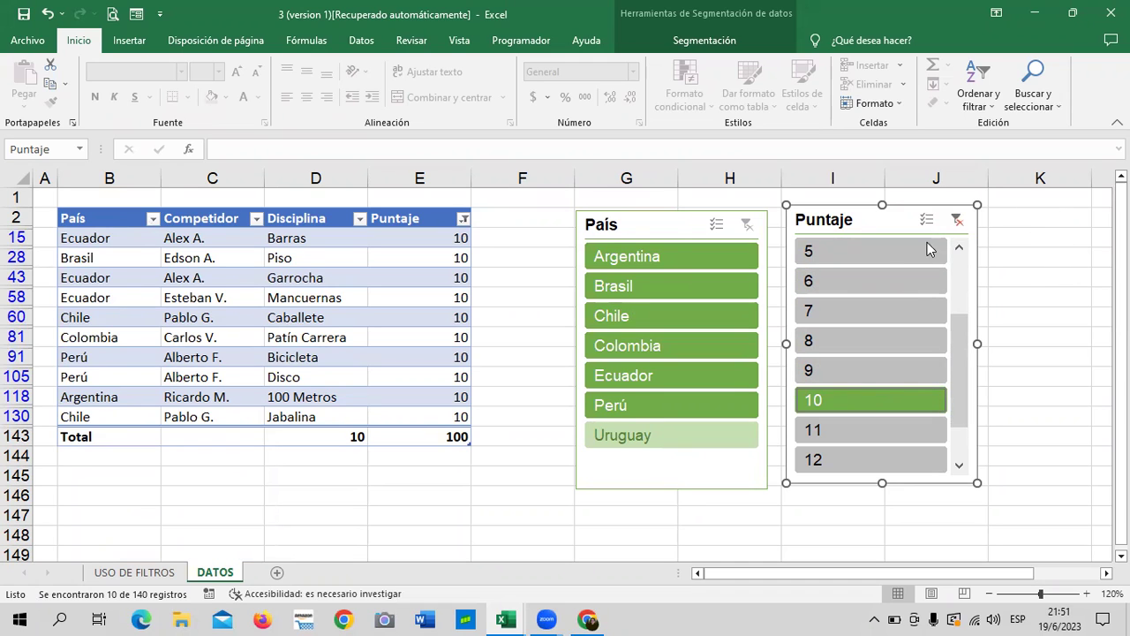
- Move the País and Puntaje slicers left side by side, then filter Puntaje to 1
drag(662, 227, 608, 221)
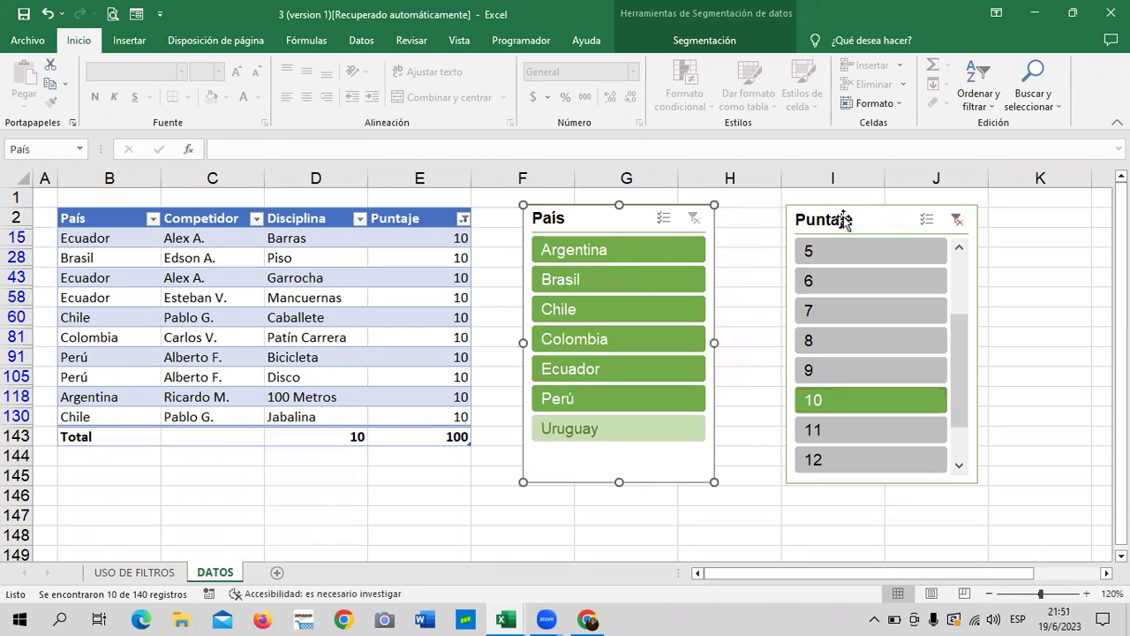
drag(844, 220, 800, 213)
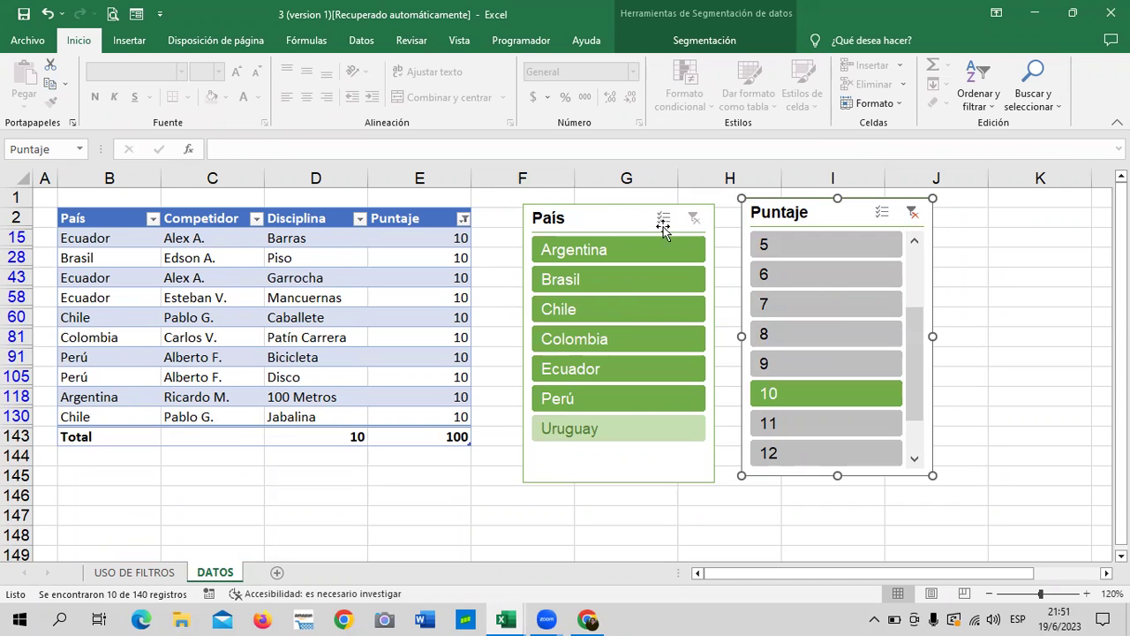
click(914, 213)
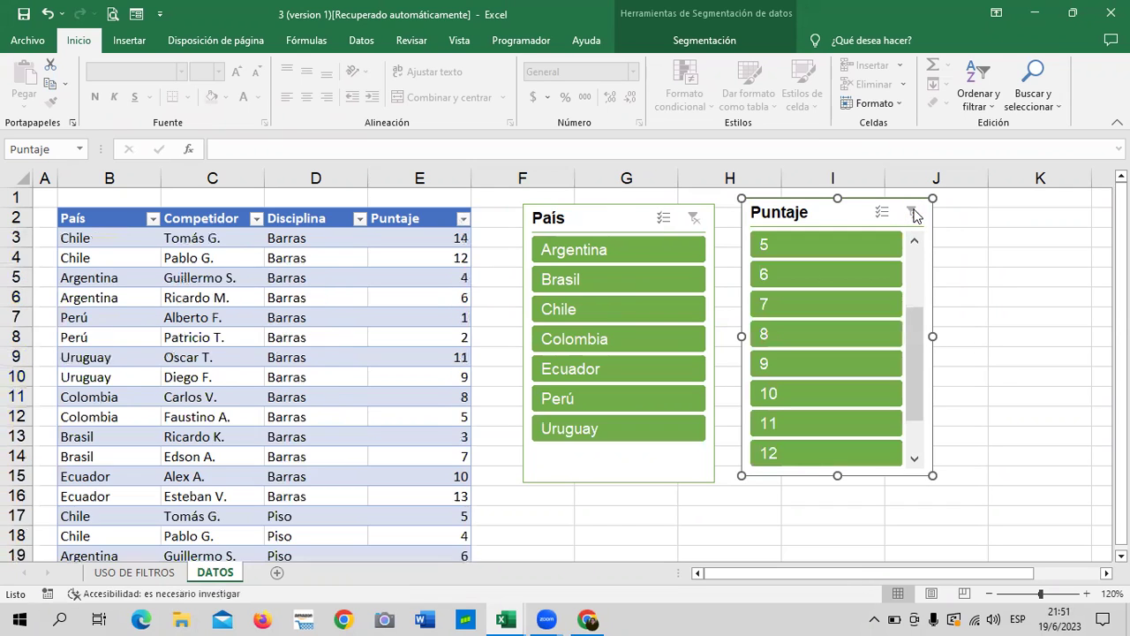
drag(915, 320, 915, 262)
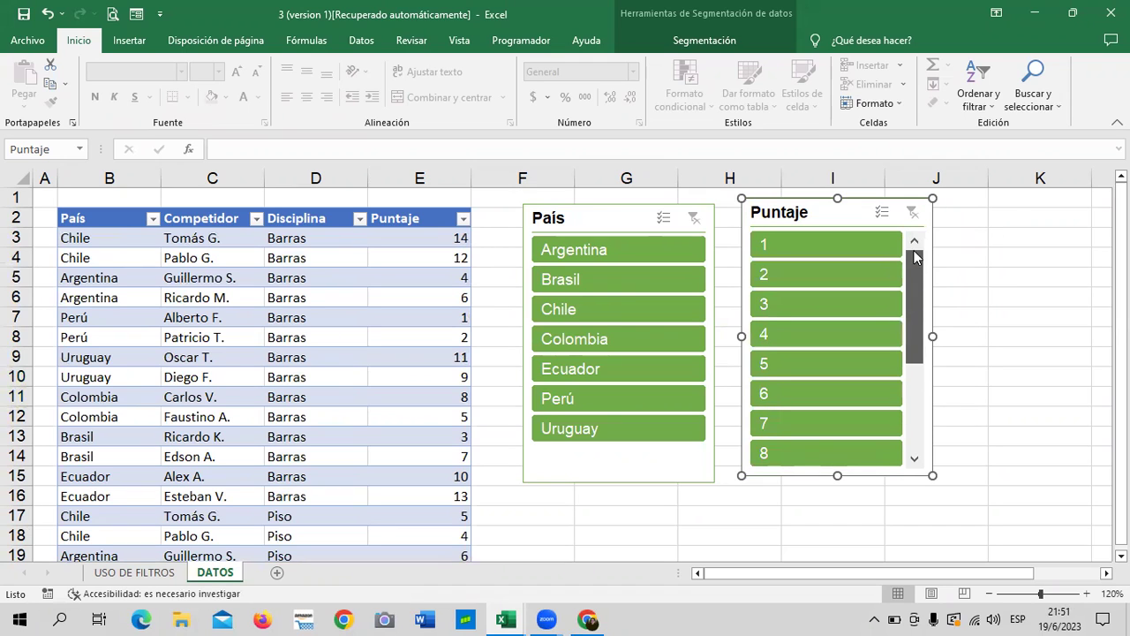
click(841, 242)
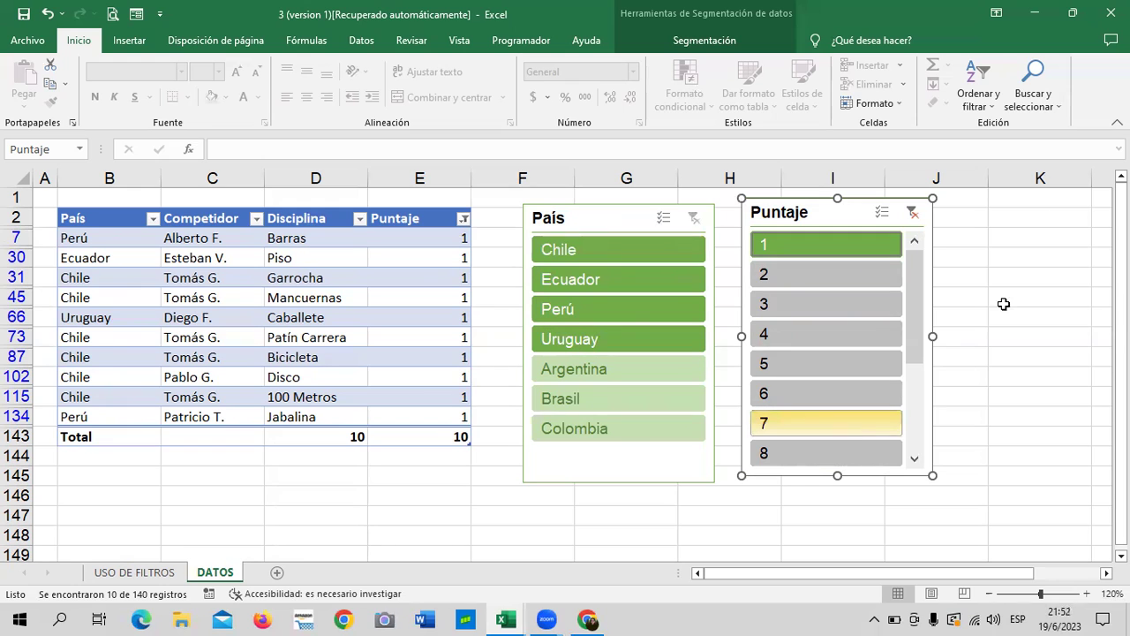
- Clear the score-1 filter and filter the table to rows scoring 5
click(914, 214)
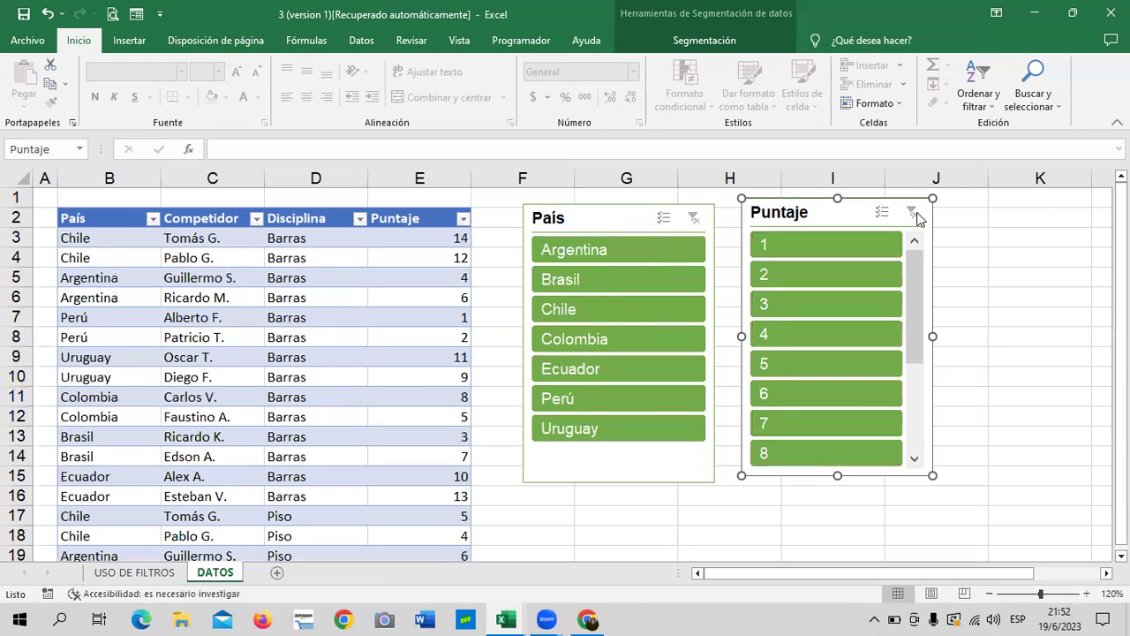
mouse_move(917, 293)
mouse_down()
mouse_move(913, 390)
mouse_move(919, 322)
mouse_up()
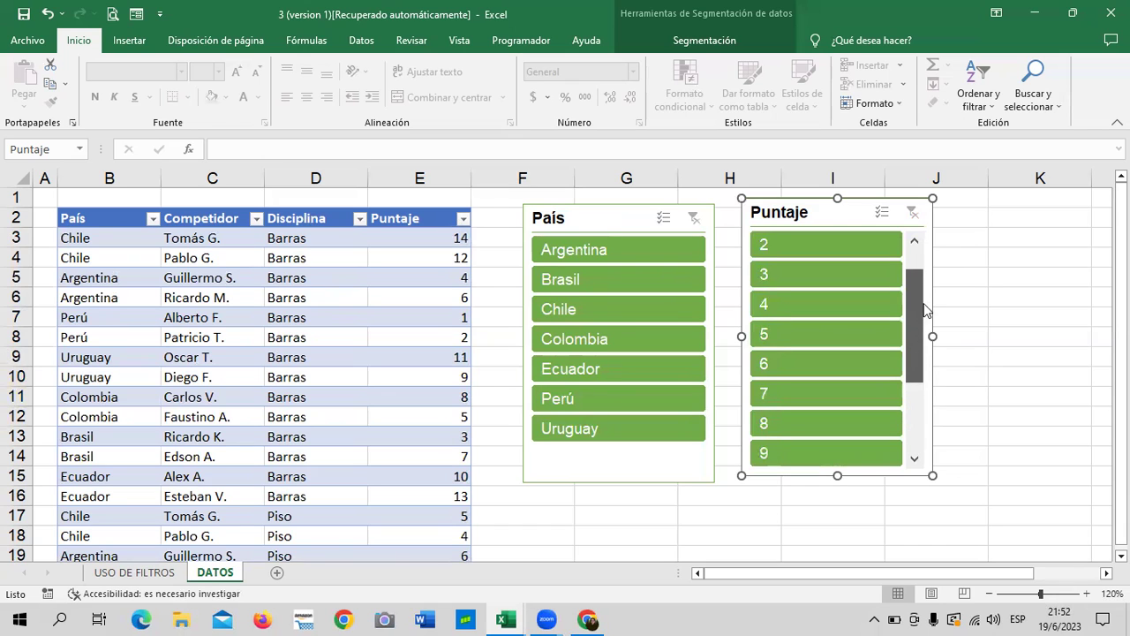
click(831, 302)
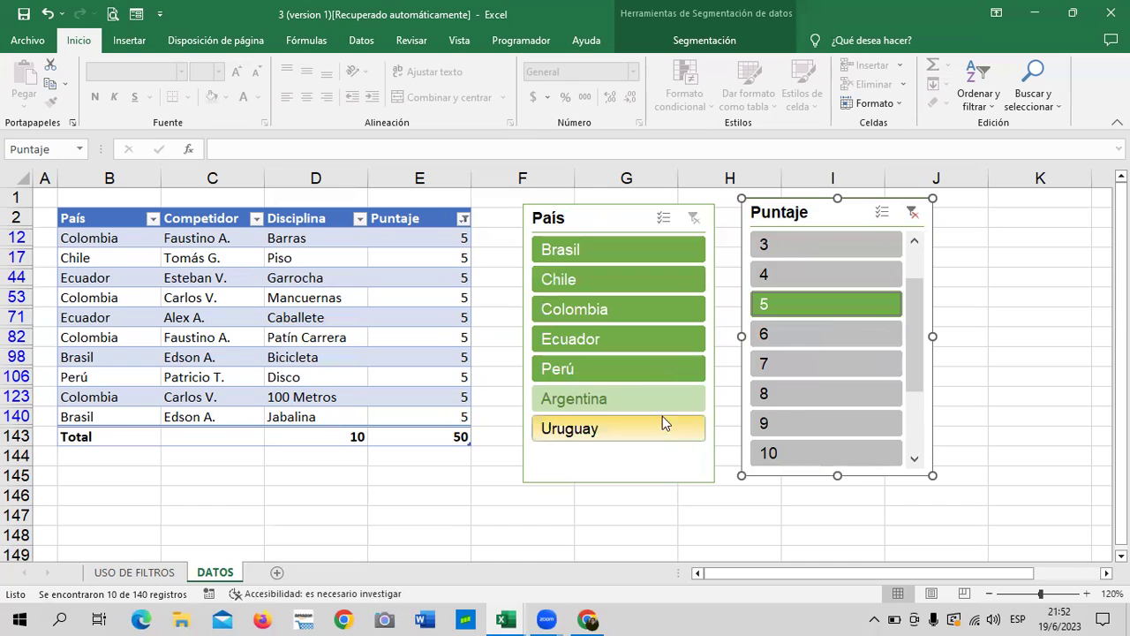
- Clear the Puntaje filter again, nudge its slicer right, and select the País slicer
click(913, 212)
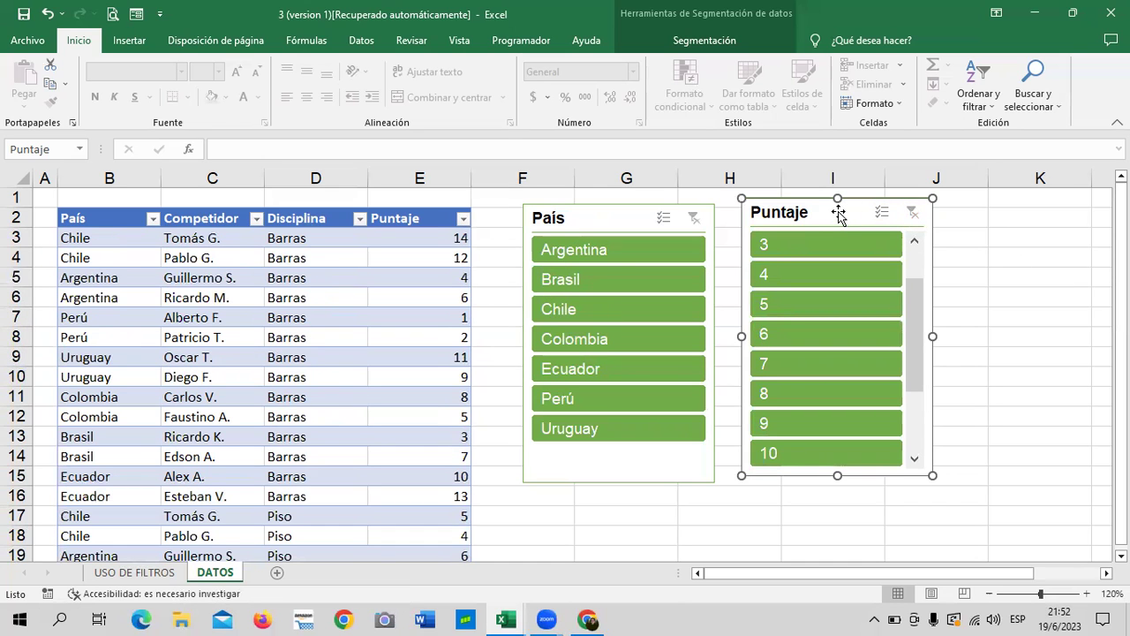
drag(838, 215, 862, 223)
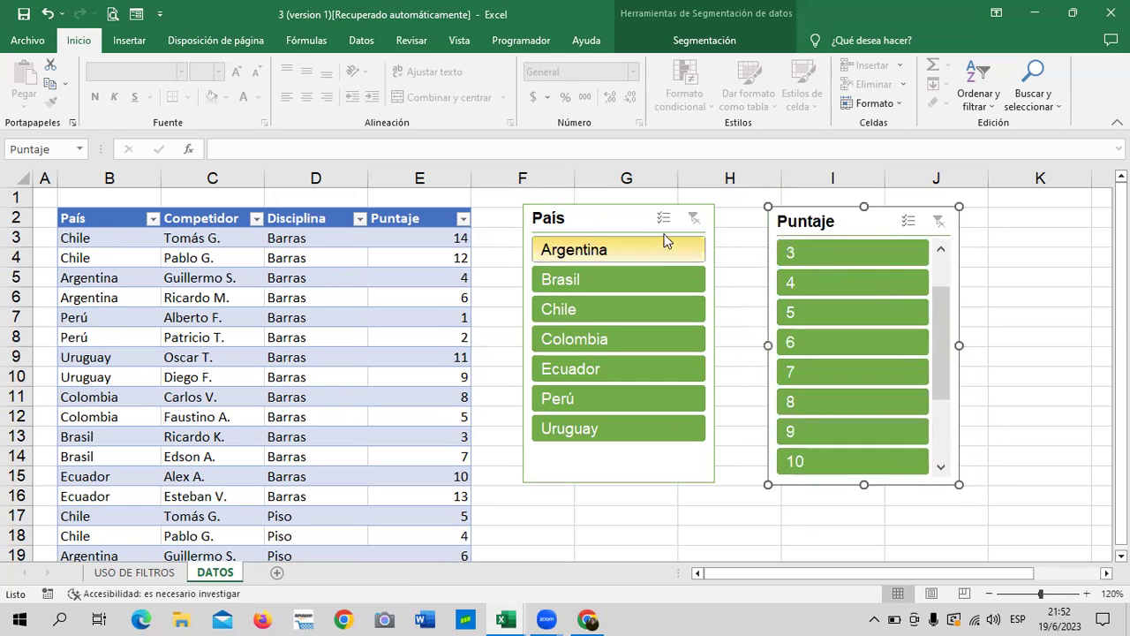
click(633, 218)
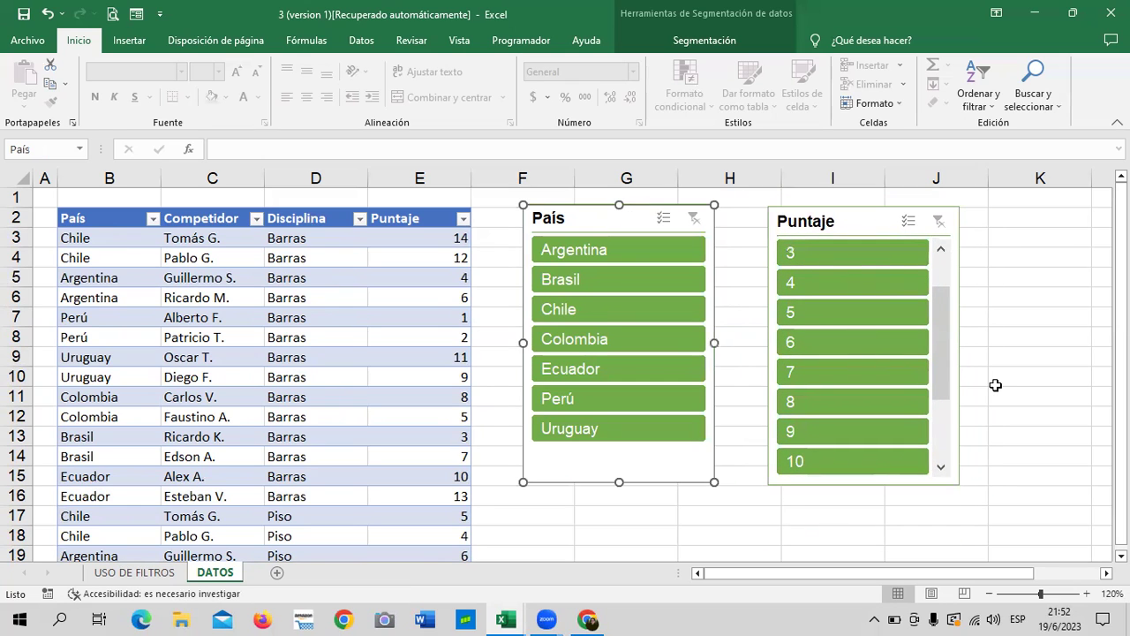
- Delete the País slicer and then the Puntaje slicer
key(Delete)
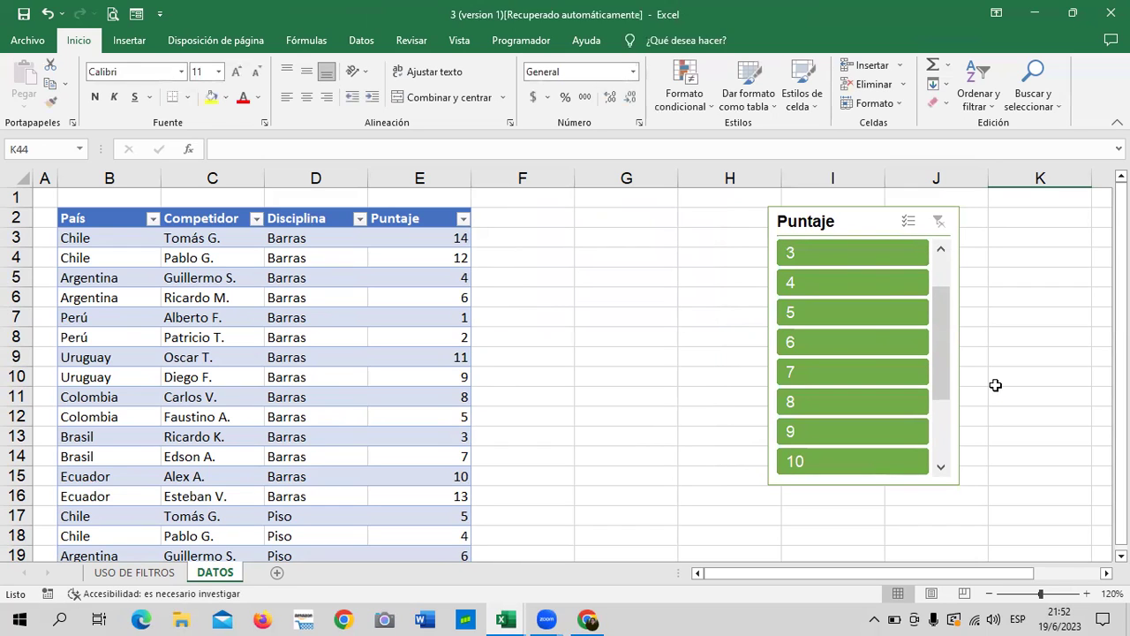
drag(854, 220, 736, 218)
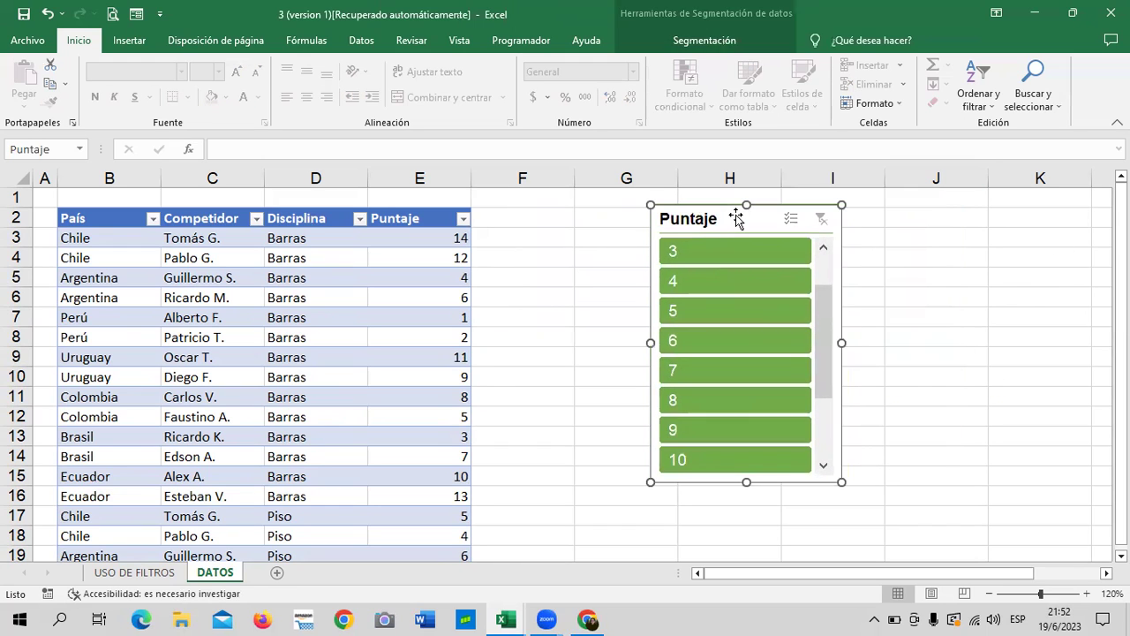
key(Delete)
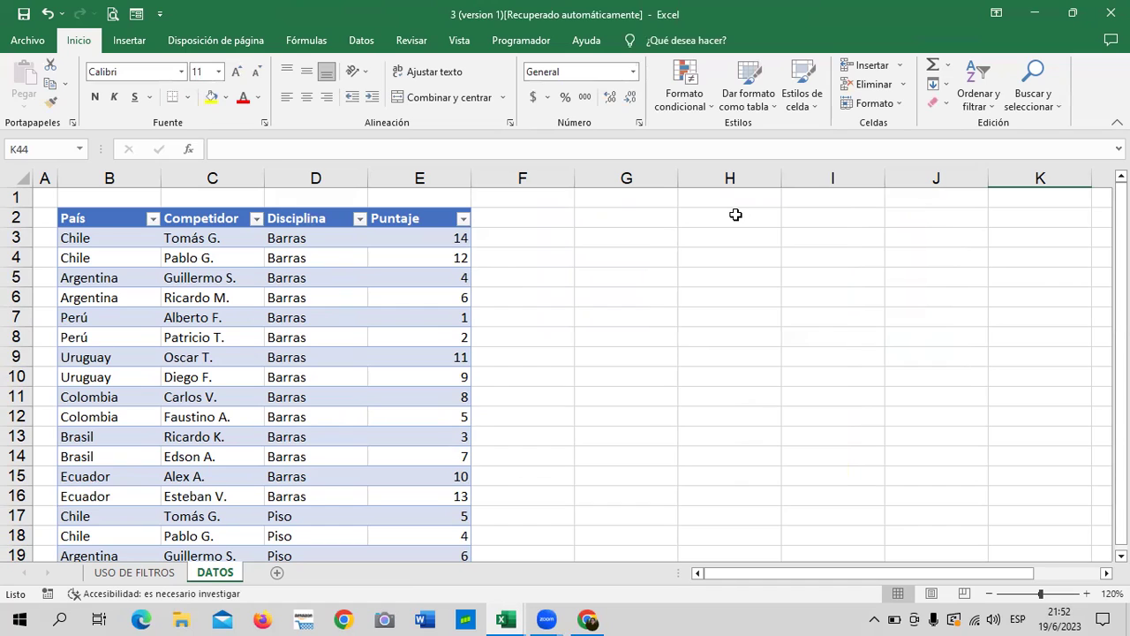
- Click around cells D4, D12 and H13, ending with cell E3 selected
click(815, 315)
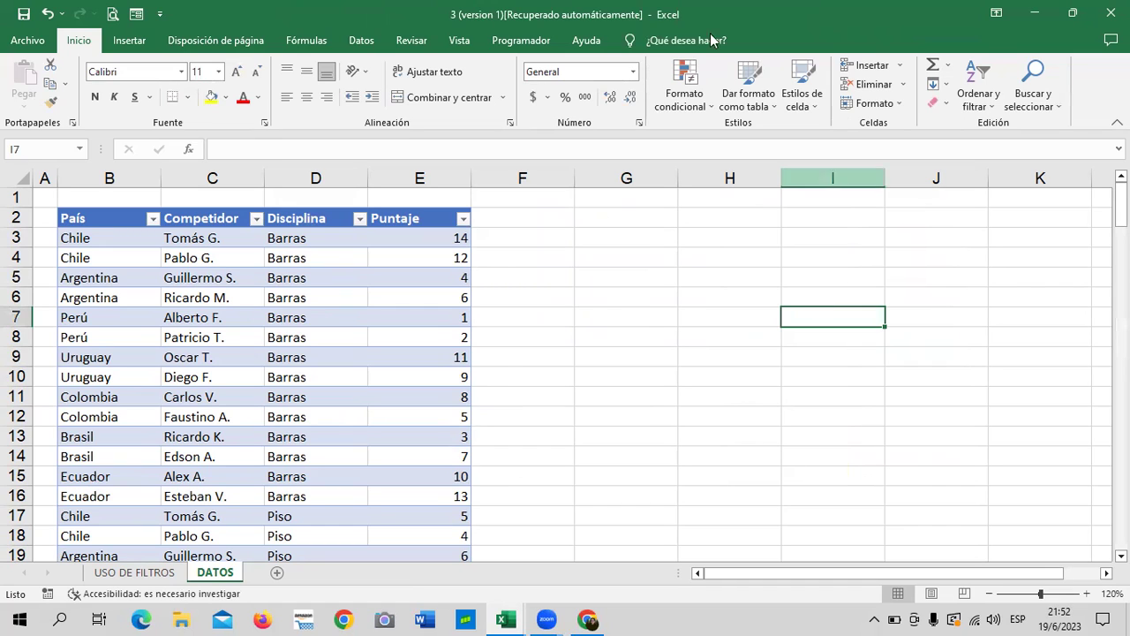
click(325, 261)
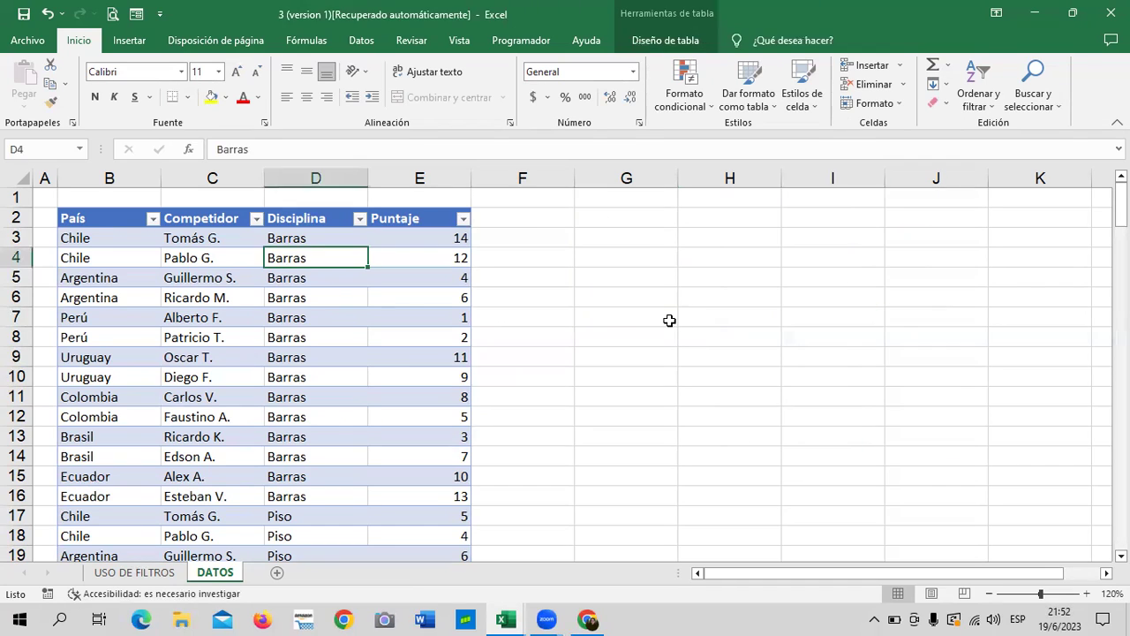
click(664, 311)
click(308, 410)
click(742, 438)
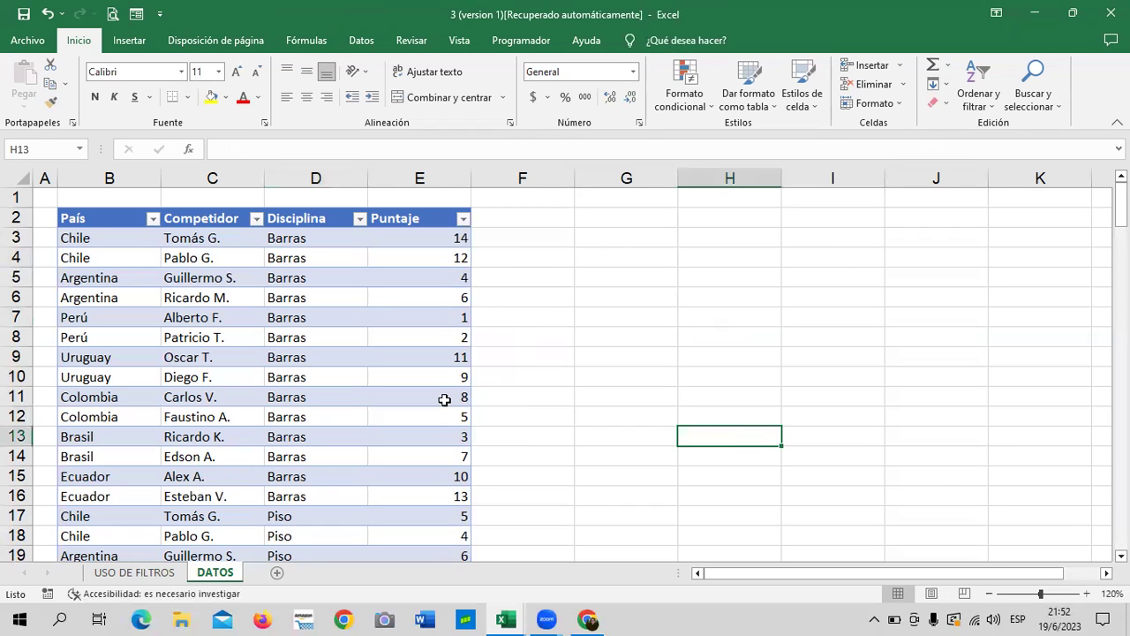
click(433, 246)
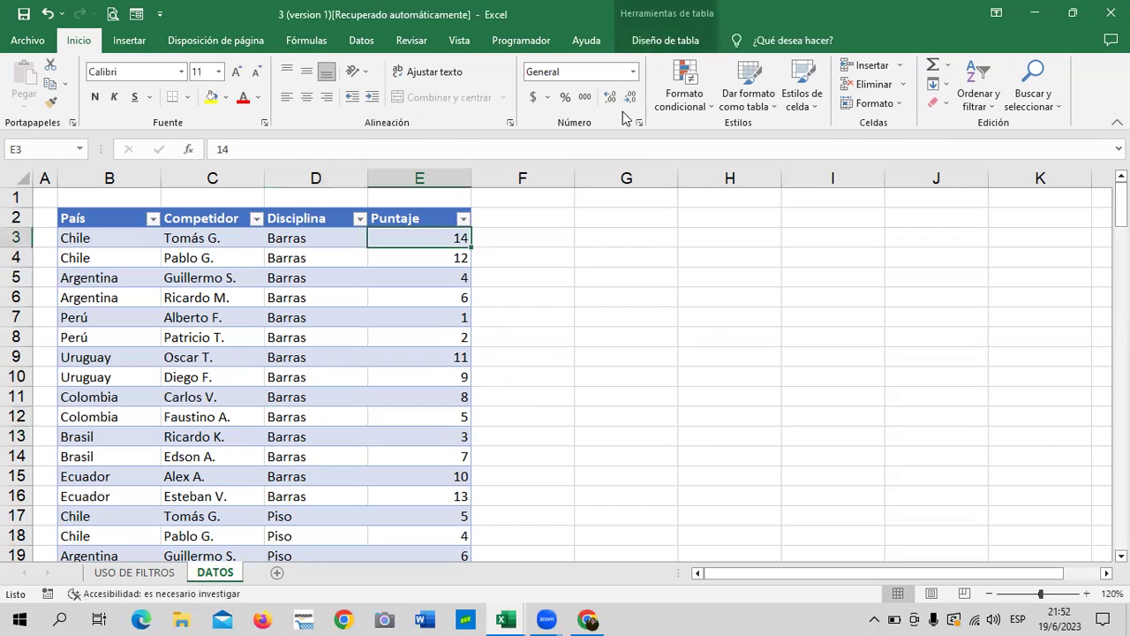
- Insert slicers for the País, Competidor and Puntaje columns from Table Design
click(664, 39)
click(360, 88)
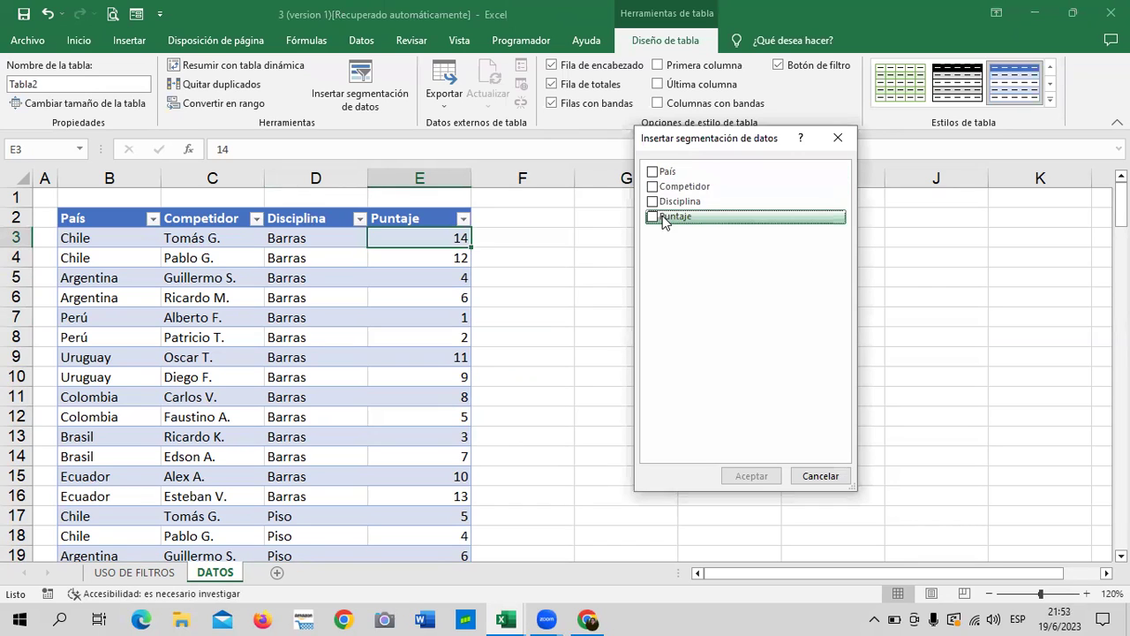
click(653, 187)
click(653, 217)
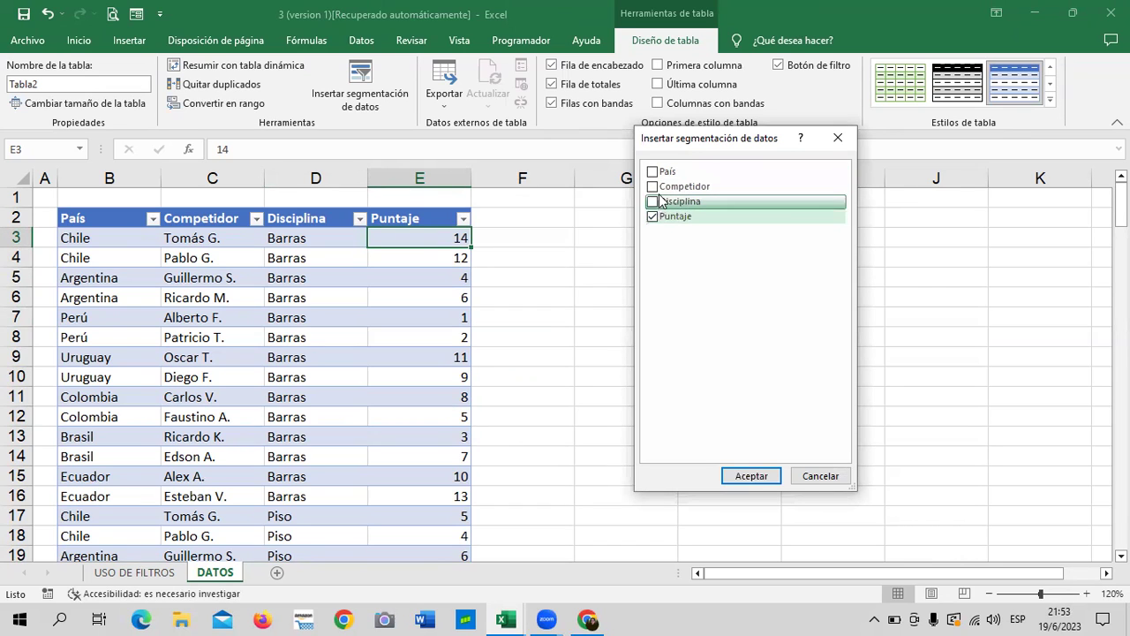
click(658, 187)
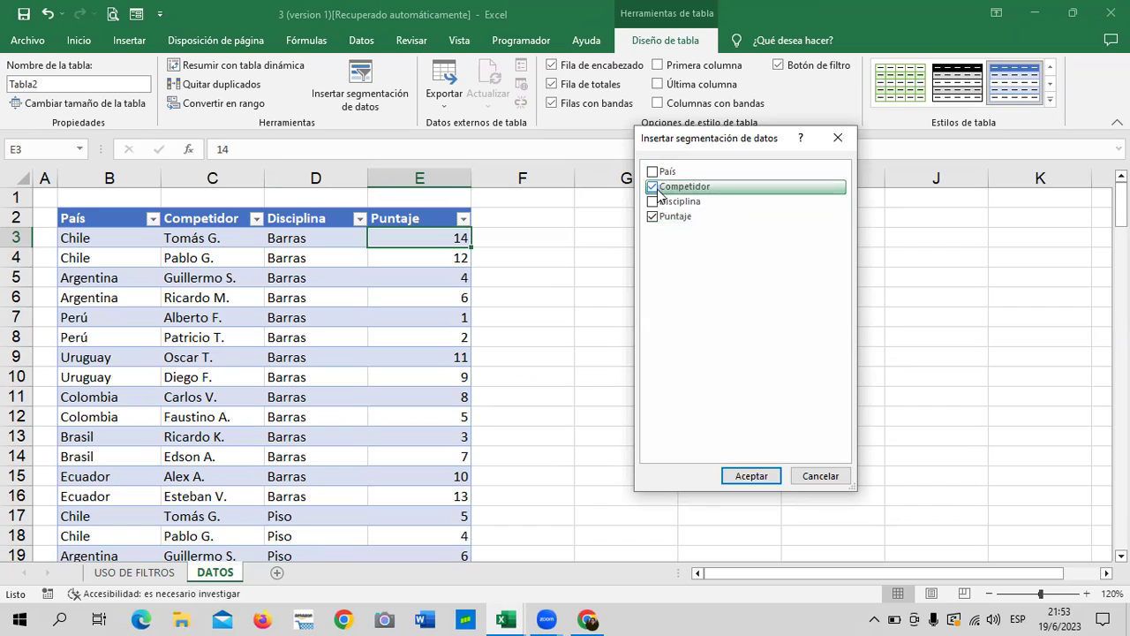
click(720, 173)
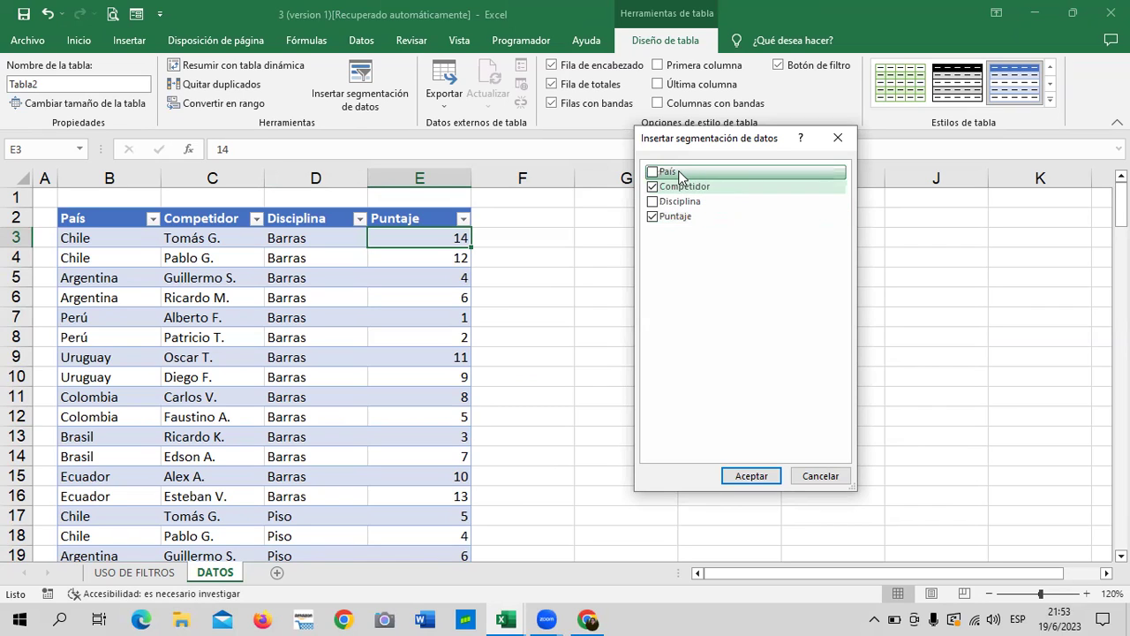
click(653, 171)
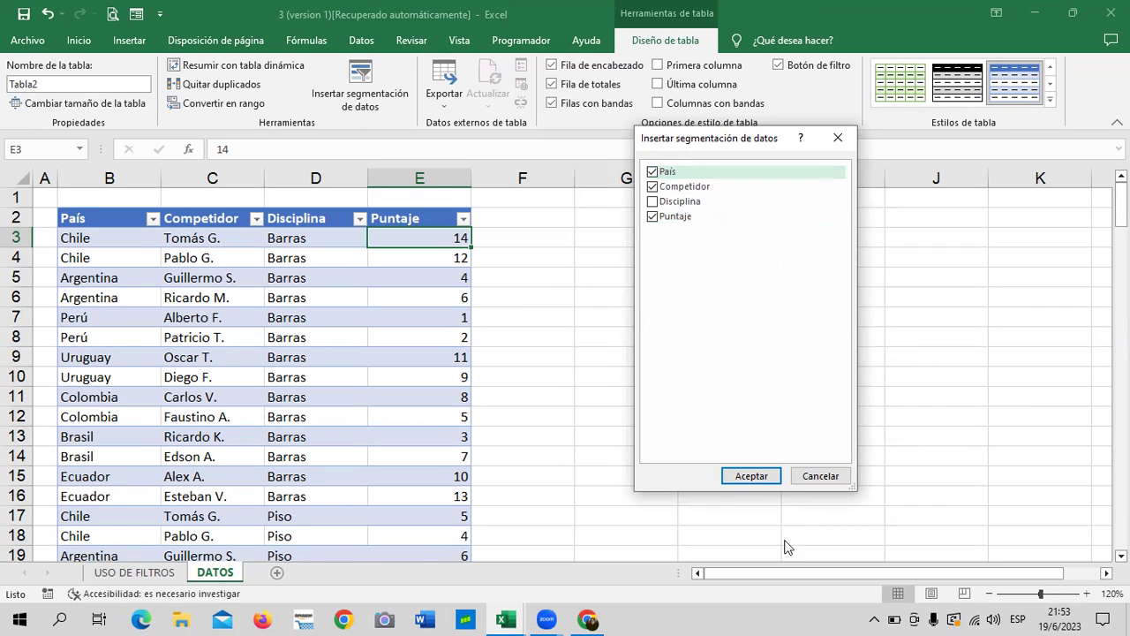
click(762, 473)
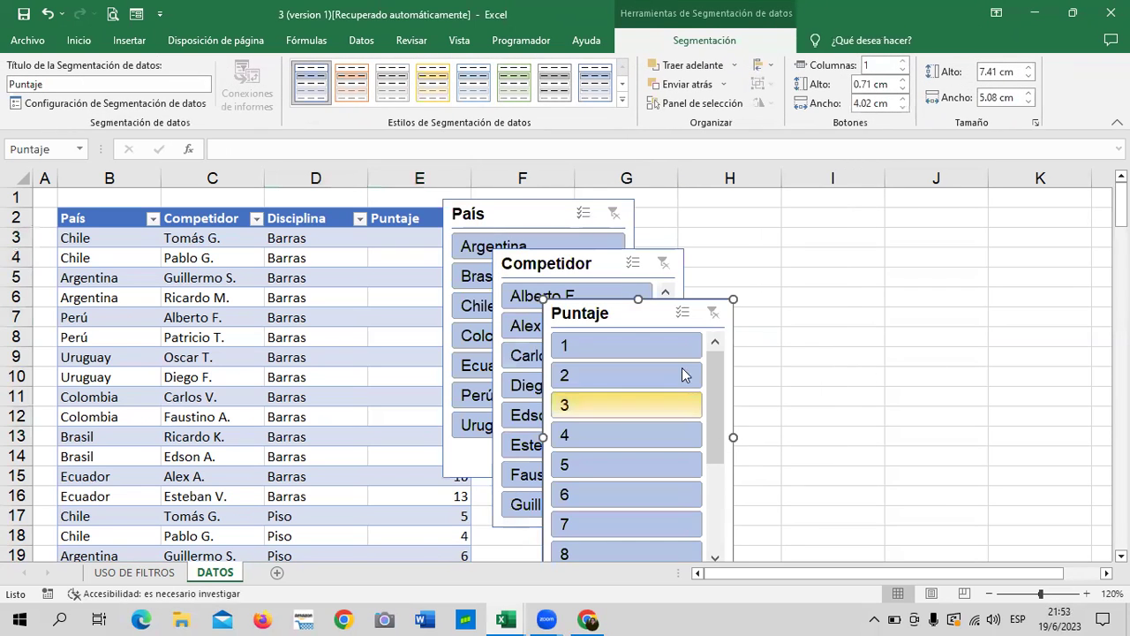
- Line up the País, Competidor and Puntaje slicers in a row right of the table
drag(624, 320, 929, 223)
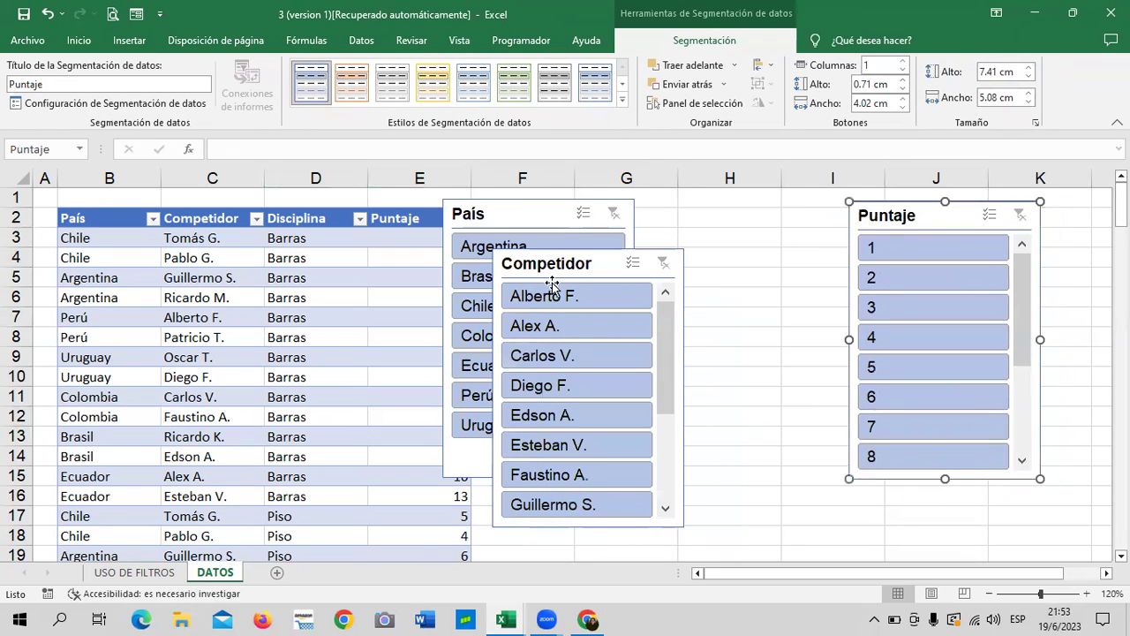
drag(567, 263, 721, 210)
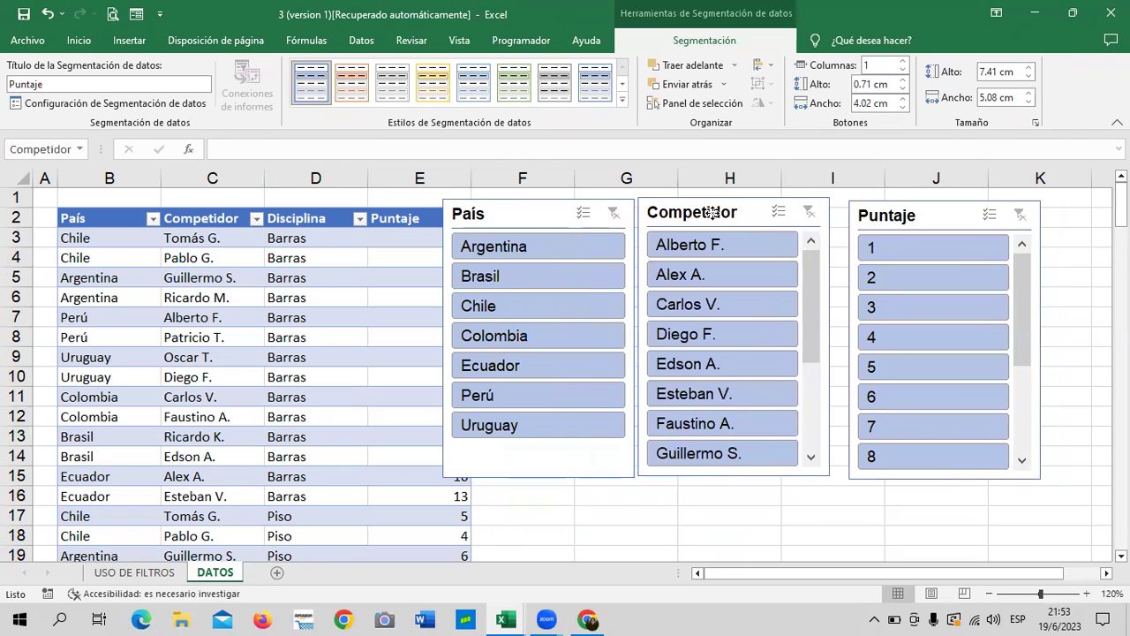
drag(923, 214, 946, 215)
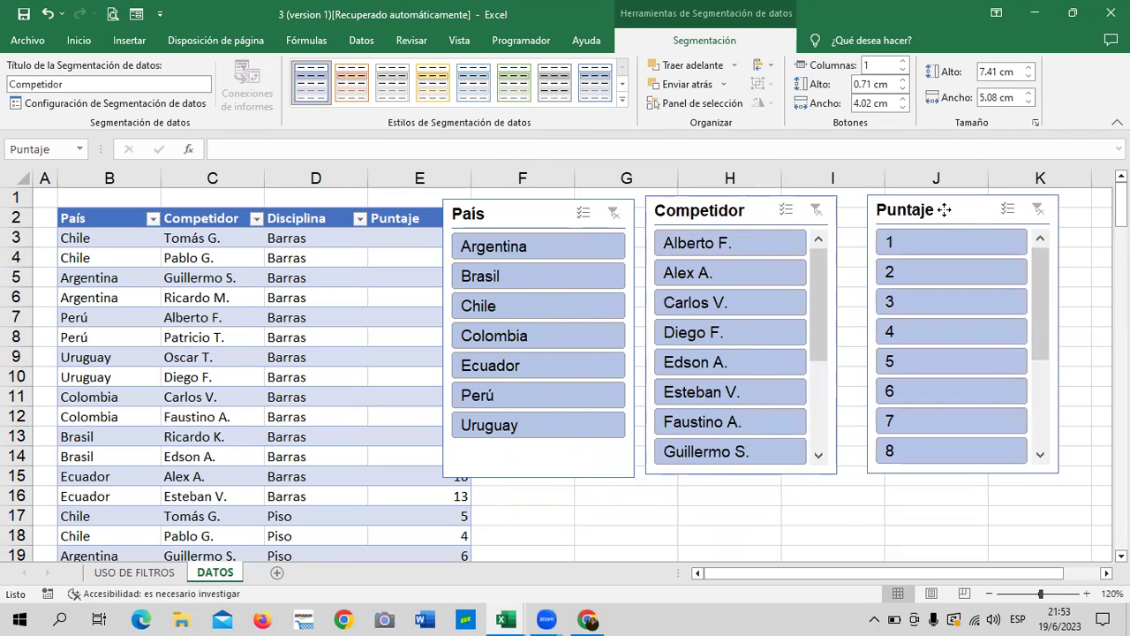
drag(759, 213, 776, 216)
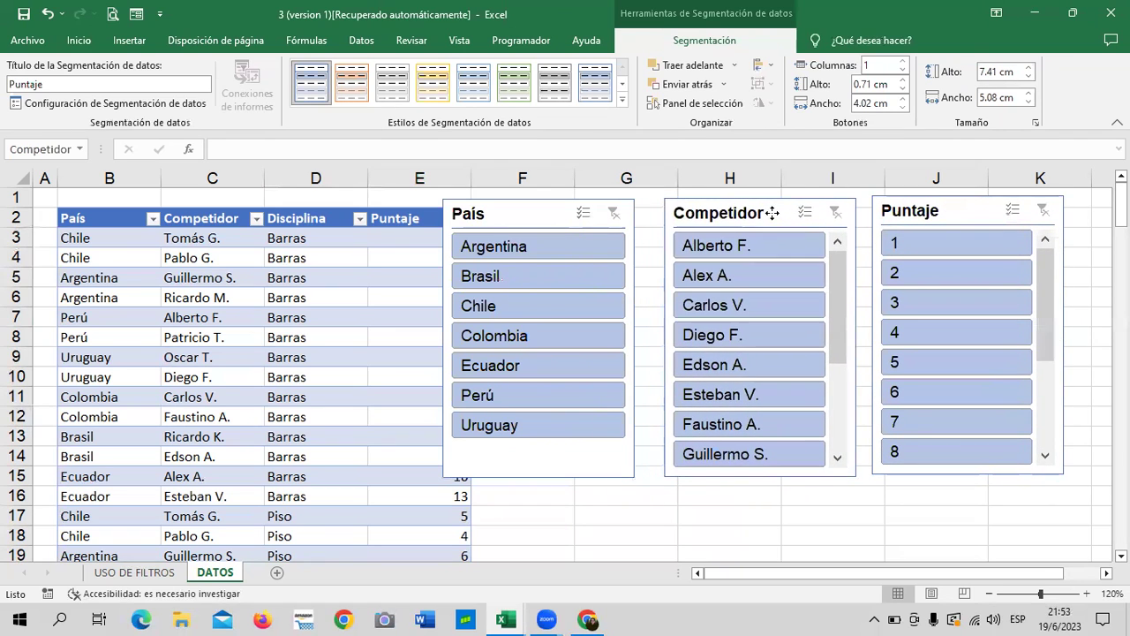
drag(553, 212, 577, 210)
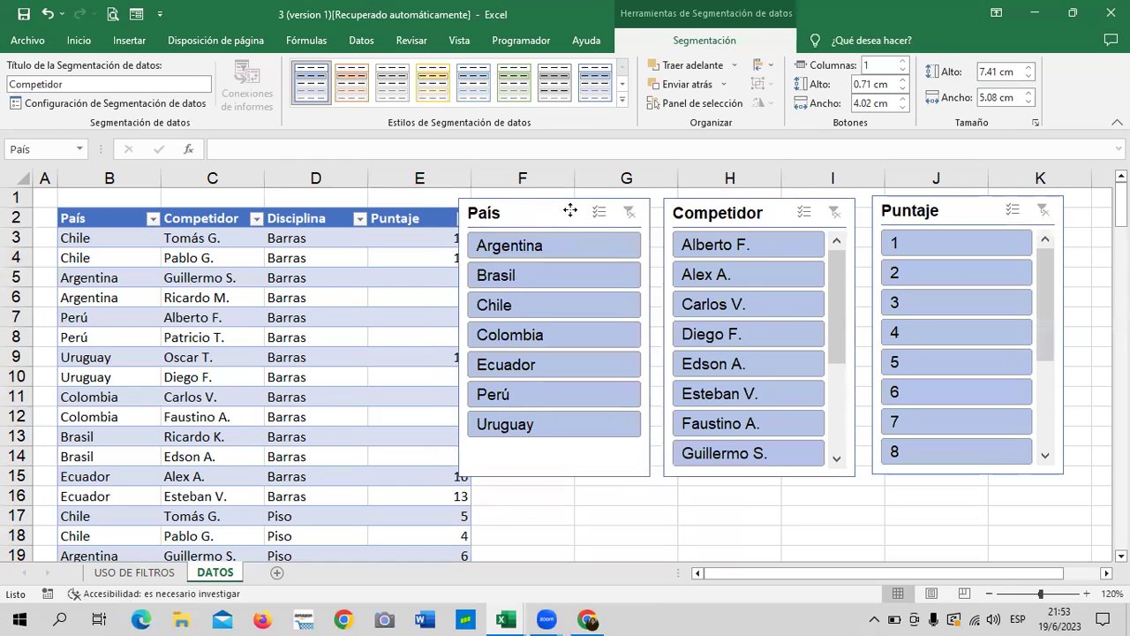
drag(921, 212, 947, 212)
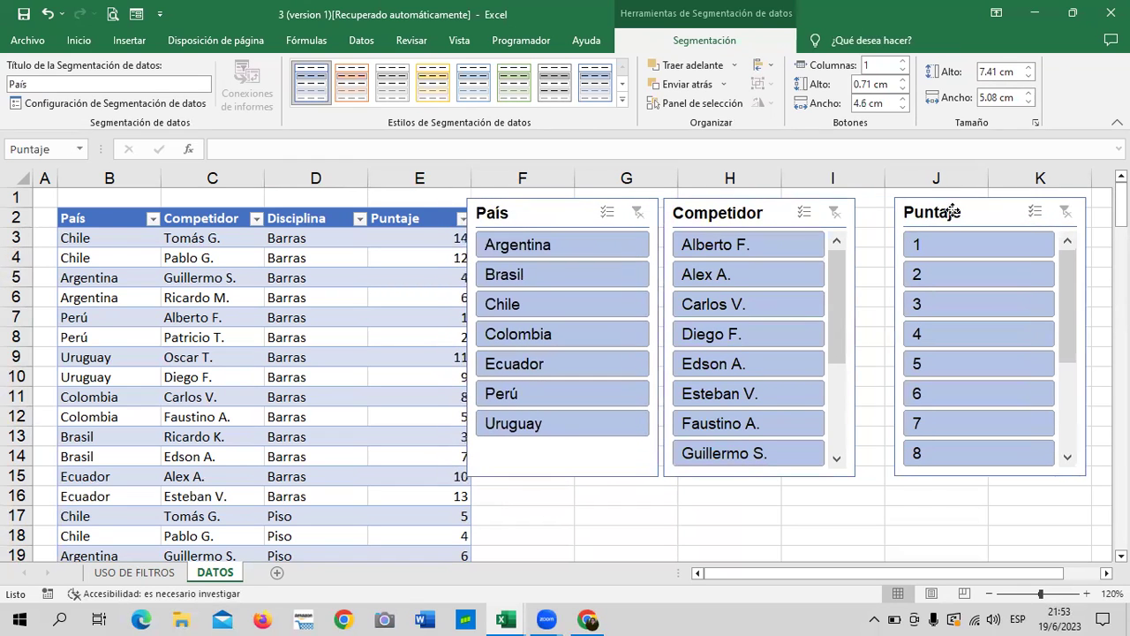
drag(759, 210, 790, 205)
click(574, 212)
drag(574, 211, 589, 208)
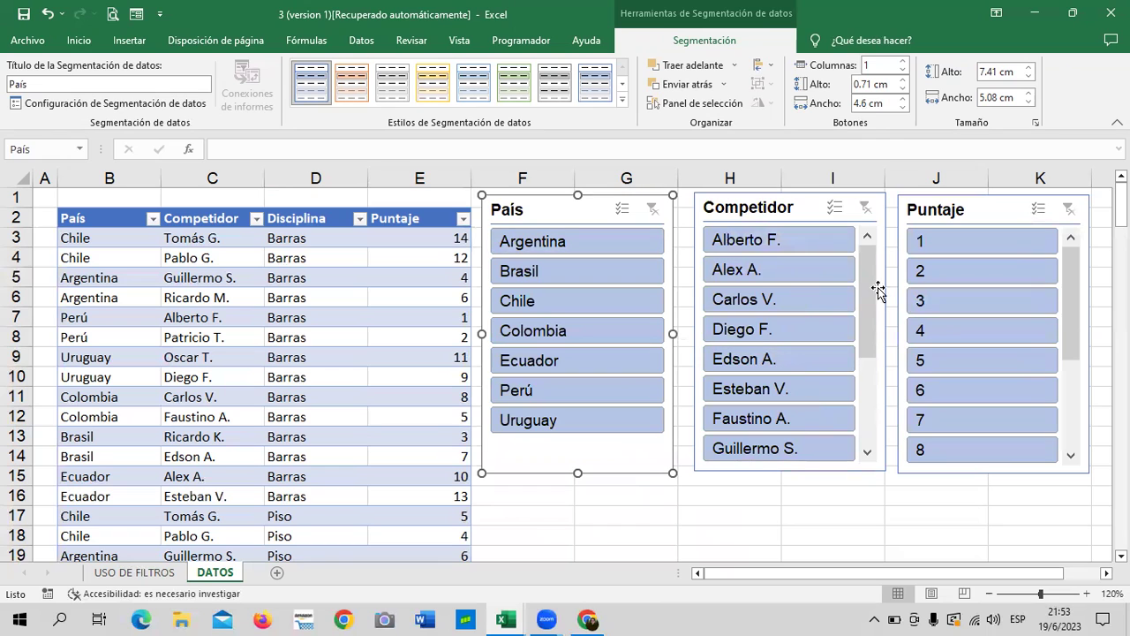
mouse_move(871, 306)
mouse_down()
mouse_move(858, 378)
mouse_move(868, 274)
mouse_move(861, 386)
mouse_move(861, 238)
mouse_up()
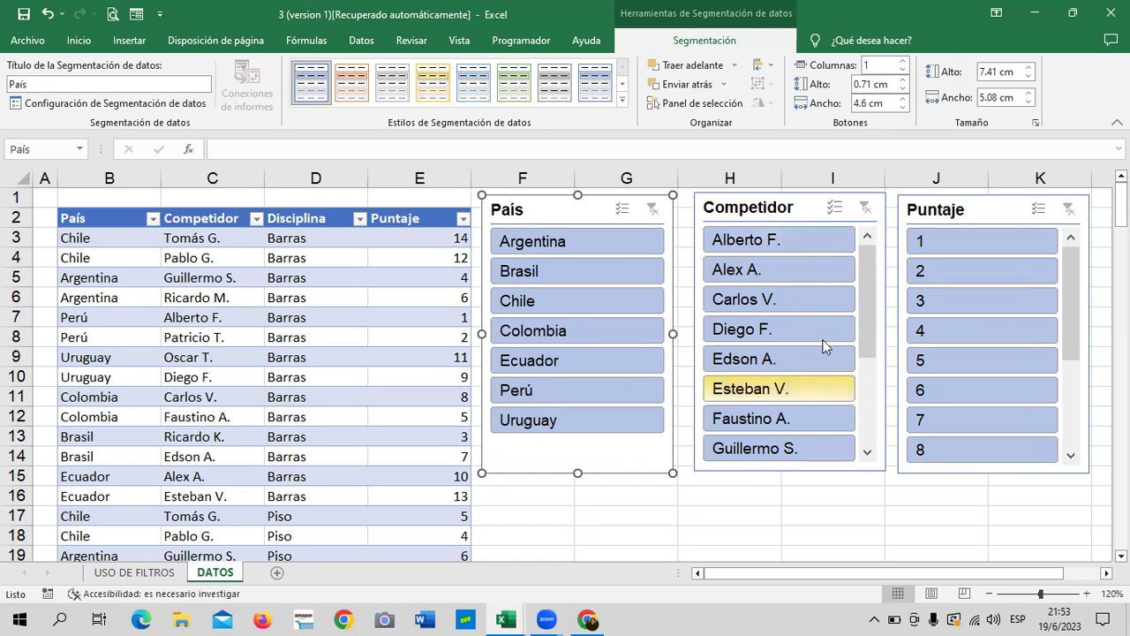
click(749, 448)
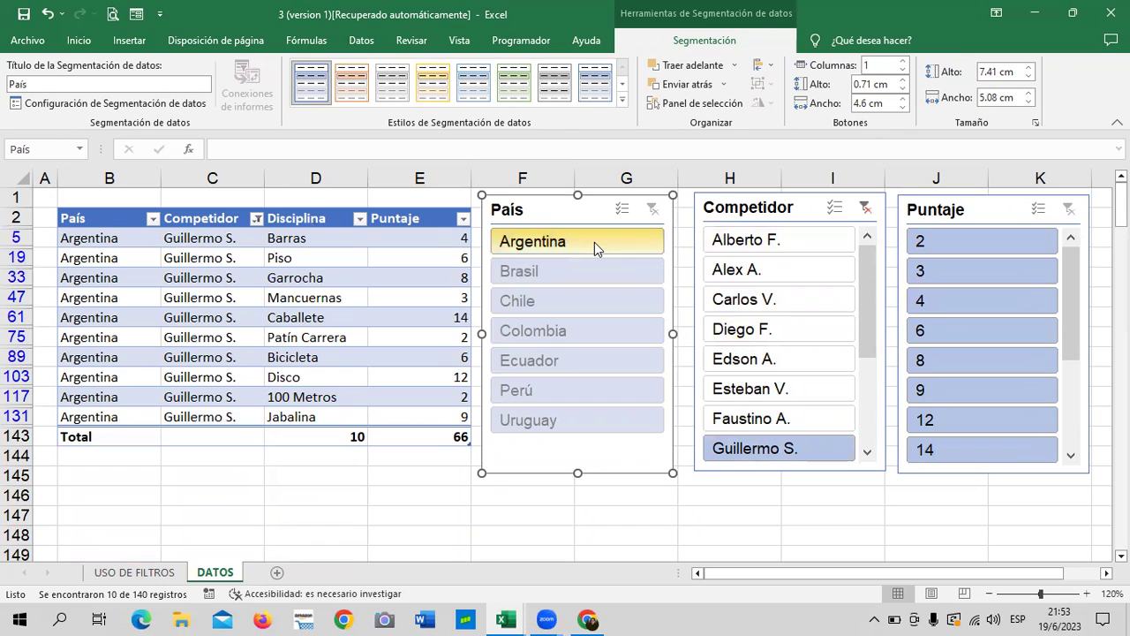
drag(1079, 309, 1077, 228)
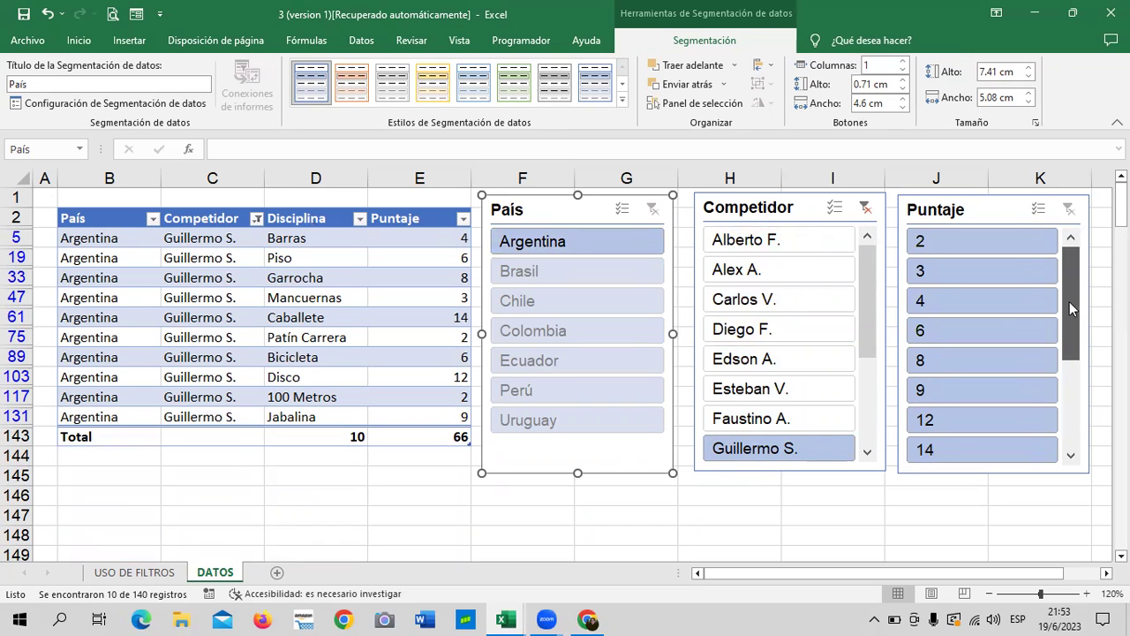
drag(1070, 283, 1074, 340)
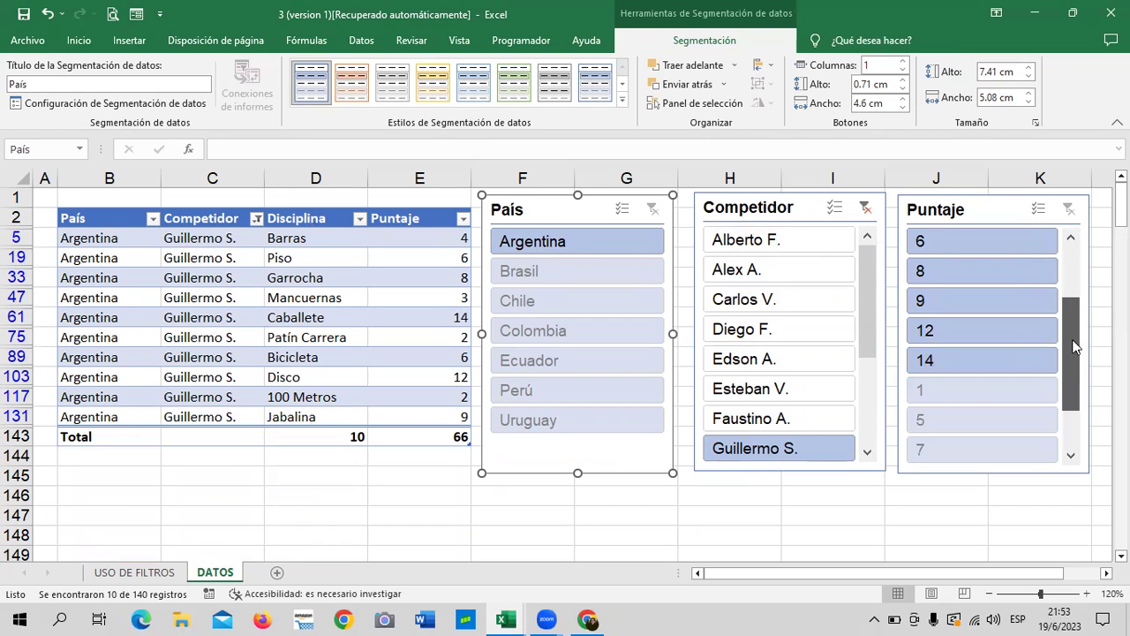
mouse_move(1075, 346)
mouse_down()
mouse_move(1068, 379)
mouse_move(1067, 321)
mouse_up()
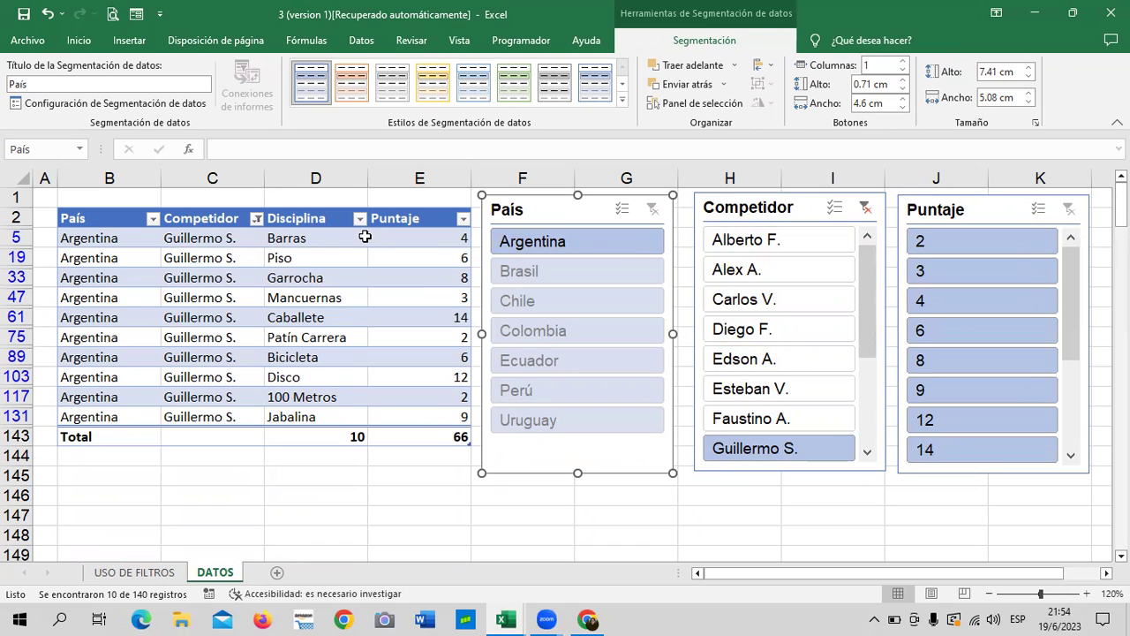
click(864, 208)
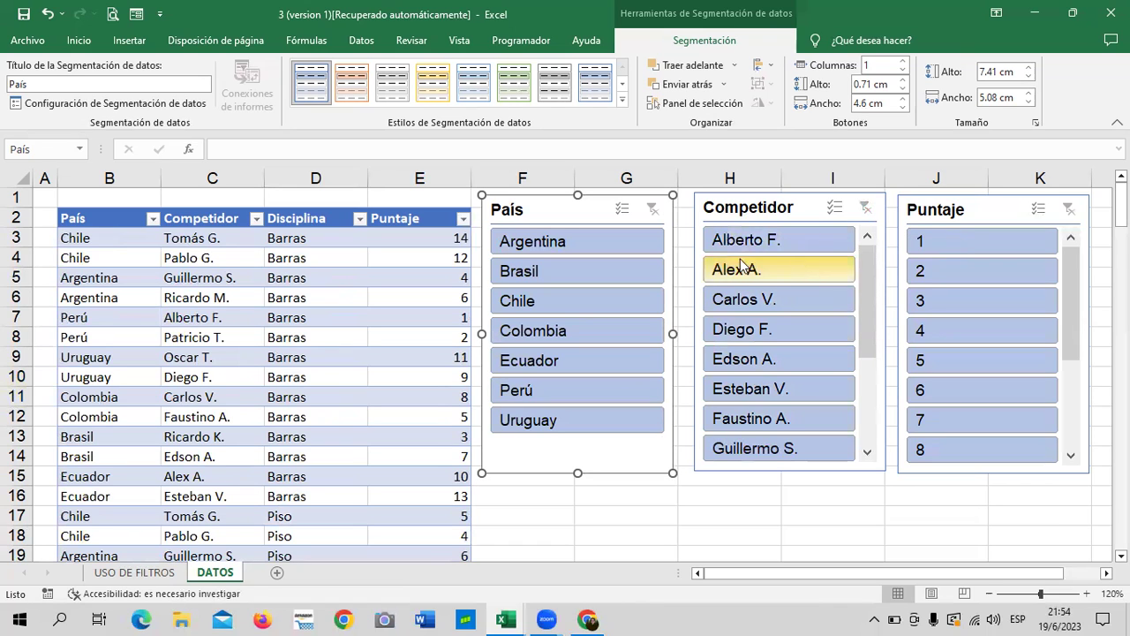
click(724, 300)
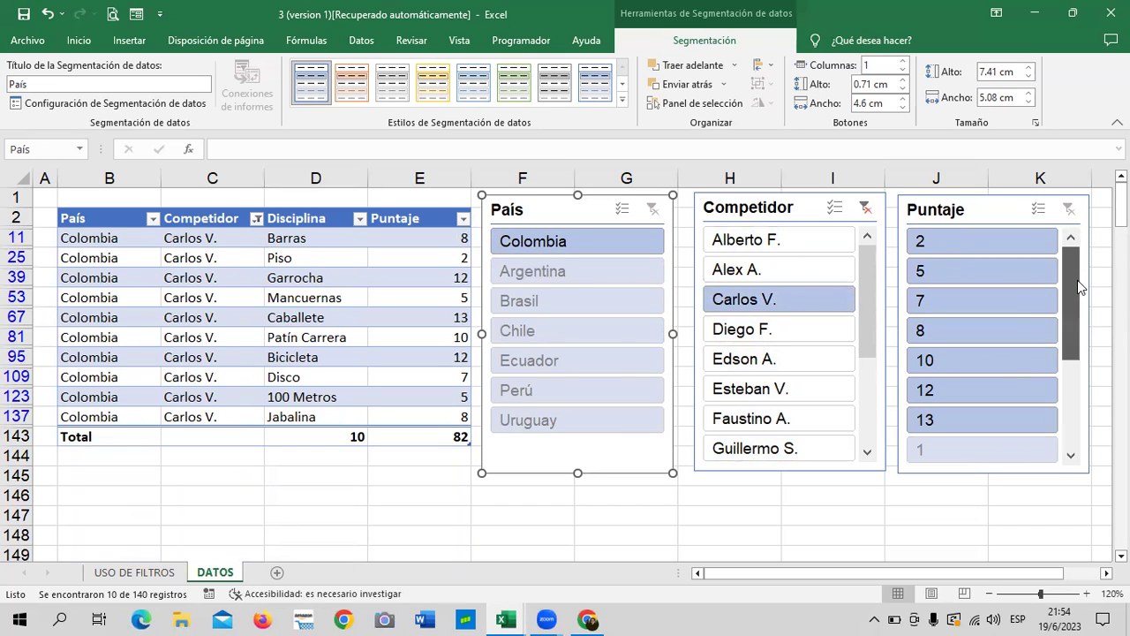
mouse_move(1076, 284)
mouse_down()
mouse_move(1074, 381)
mouse_move(1070, 244)
mouse_up()
click(867, 210)
drag(866, 300, 867, 402)
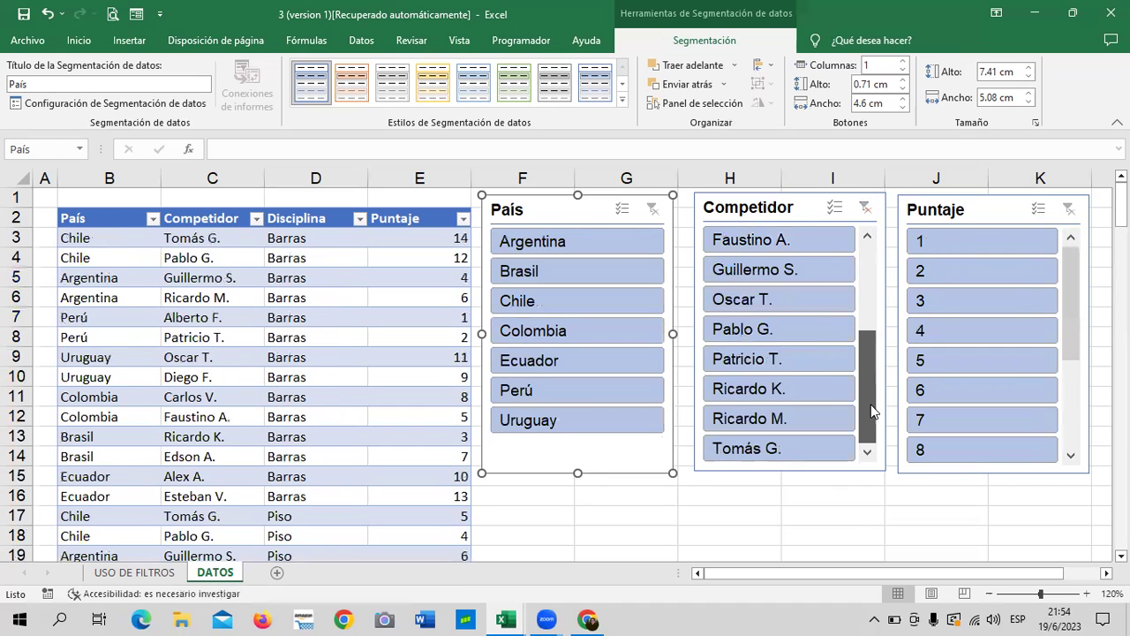
click(726, 450)
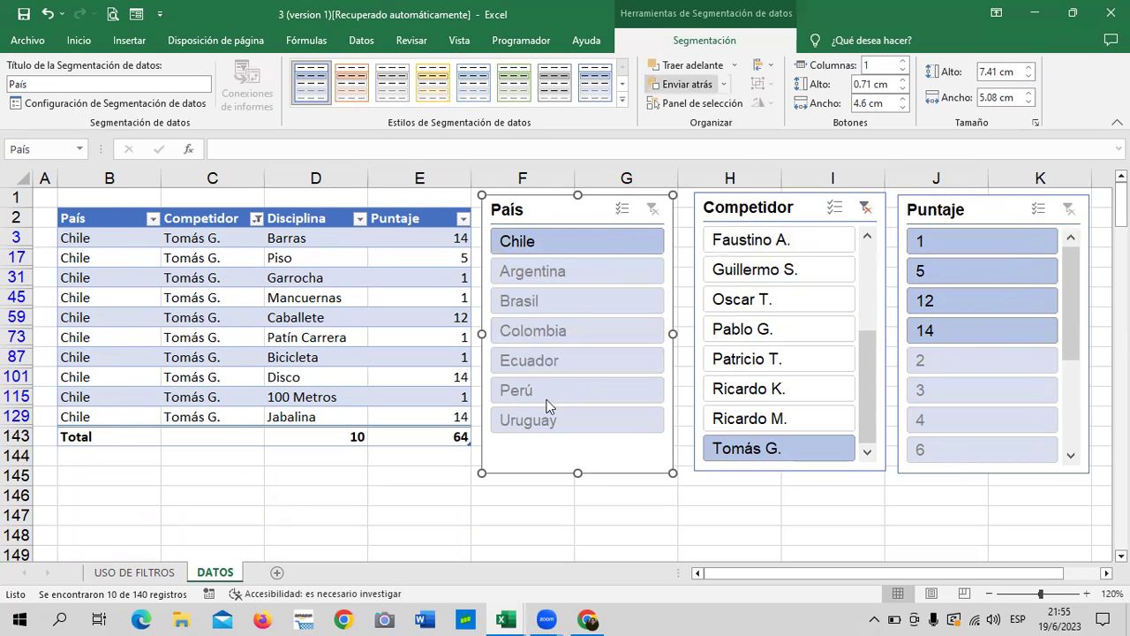
mouse_move(1070, 277)
mouse_down()
mouse_move(1064, 380)
mouse_move(1063, 228)
mouse_up()
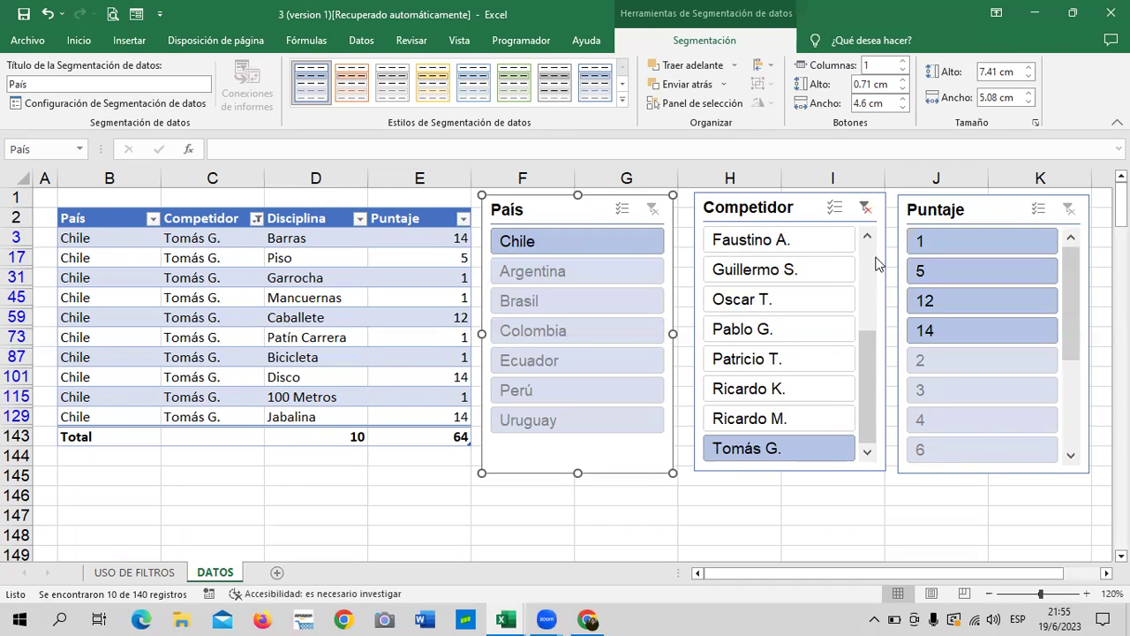
click(866, 207)
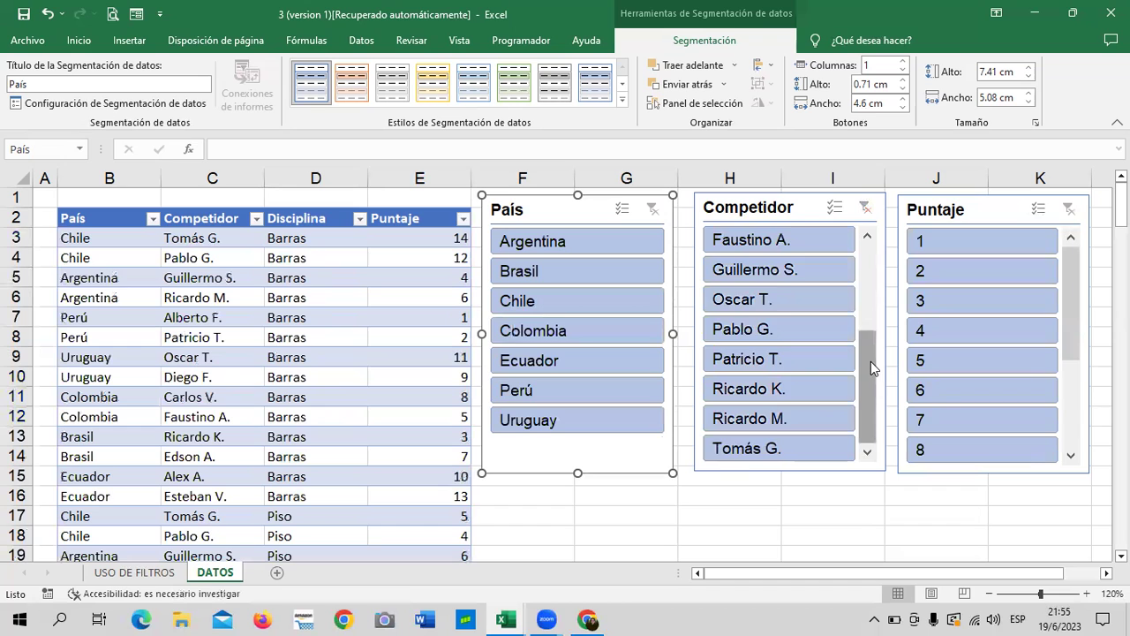
- Scroll the Puntaje slicer and filter the table to scores of 14
drag(870, 362, 869, 267)
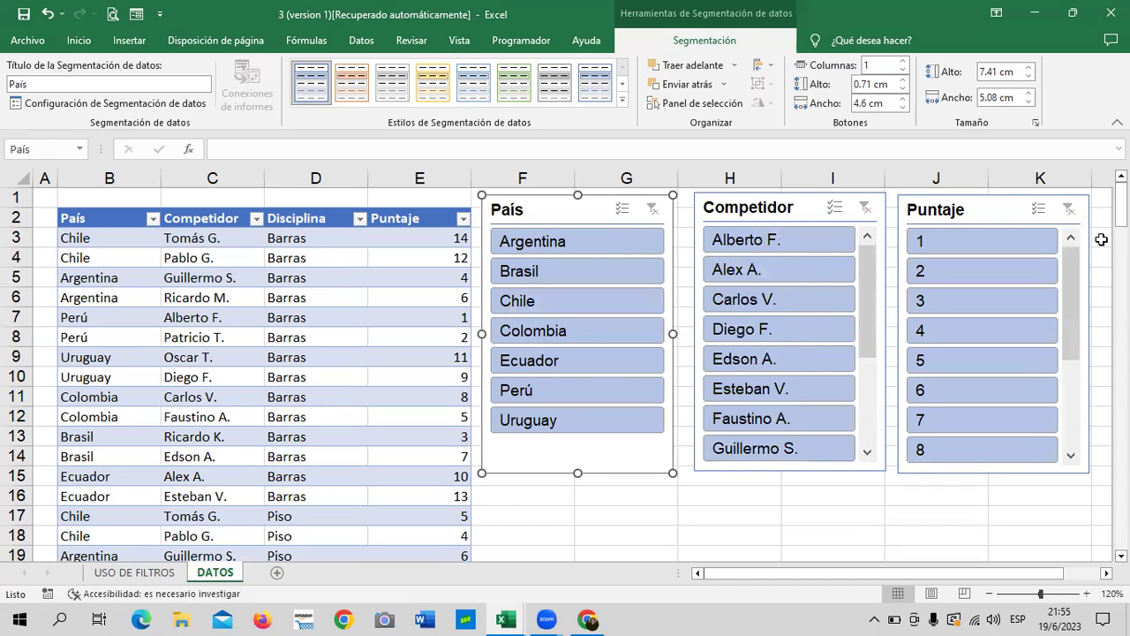
mouse_move(1074, 279)
mouse_down()
mouse_move(1074, 344)
mouse_move(1070, 224)
mouse_up()
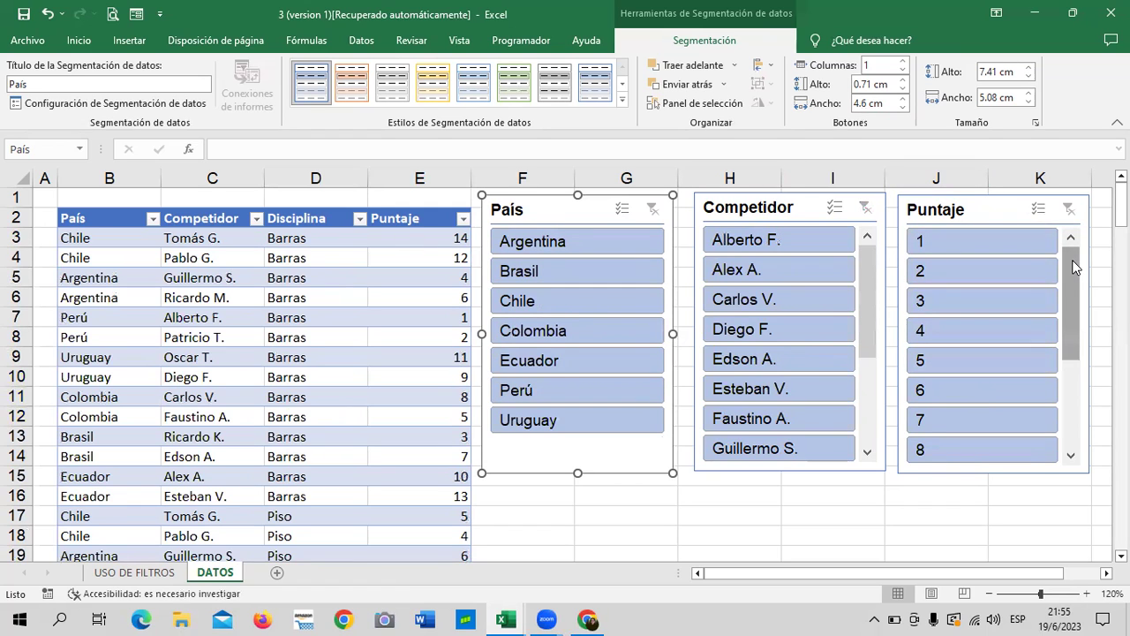
drag(1073, 265, 1072, 354)
click(996, 450)
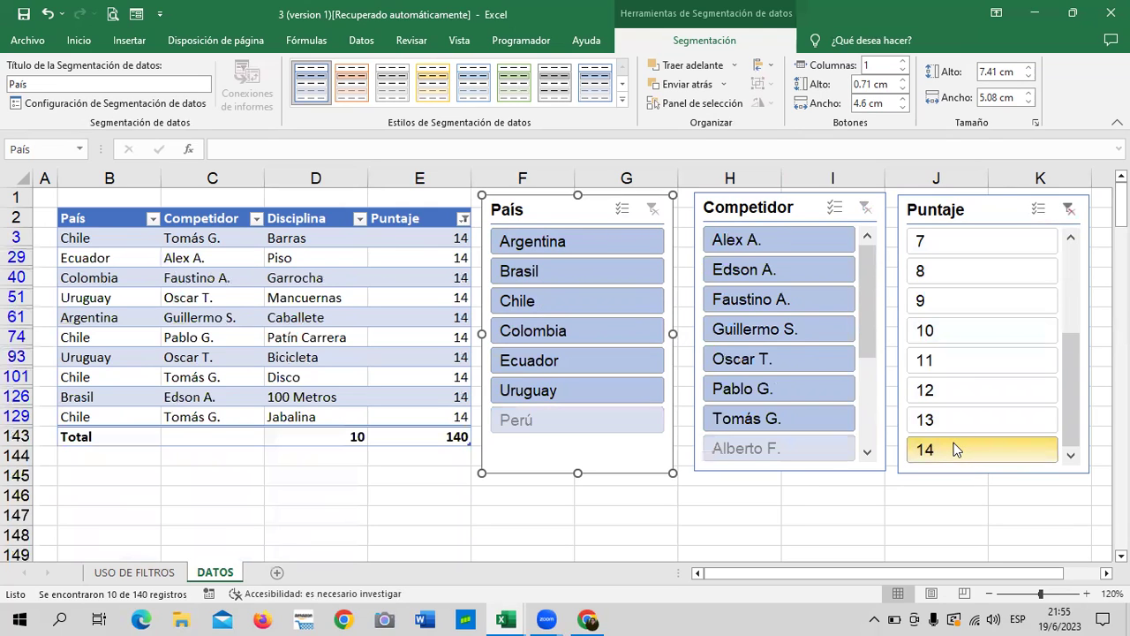
mouse_move(866, 261)
mouse_down()
mouse_move(868, 422)
mouse_move(867, 247)
mouse_up()
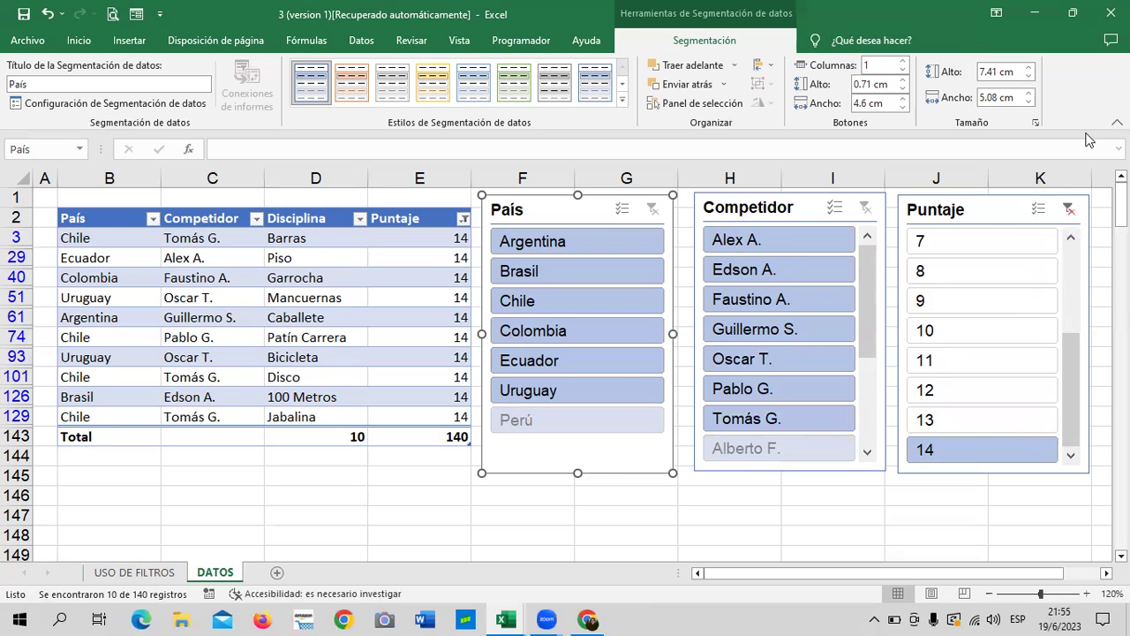
- Switch the Puntaje filter to 10, then clear it to show all rows
click(1069, 209)
click(969, 341)
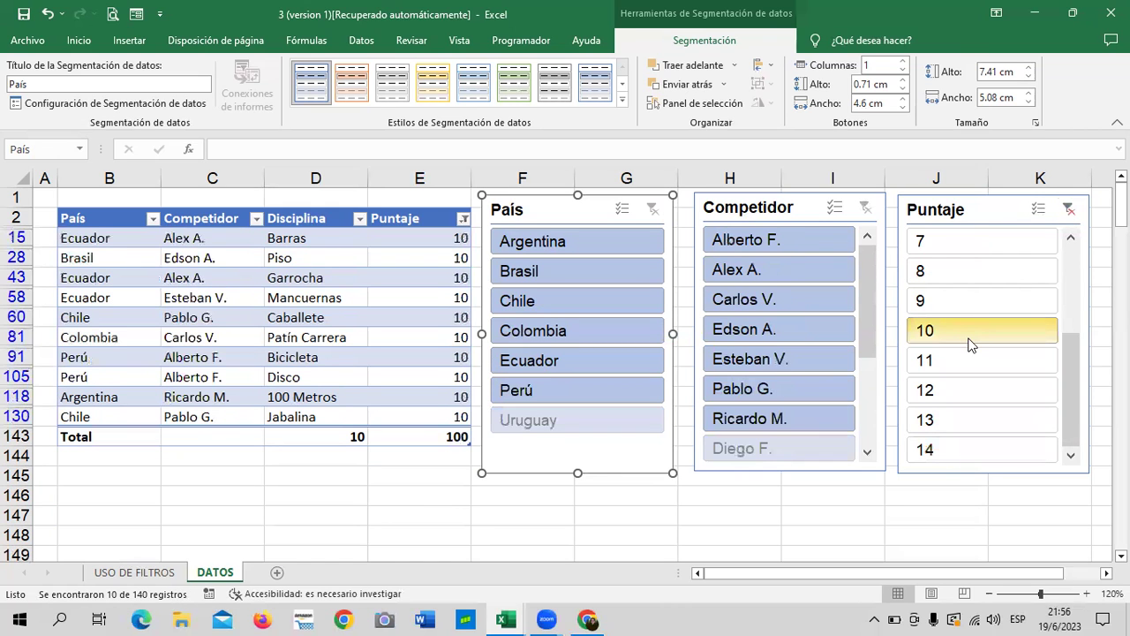
drag(868, 271, 872, 398)
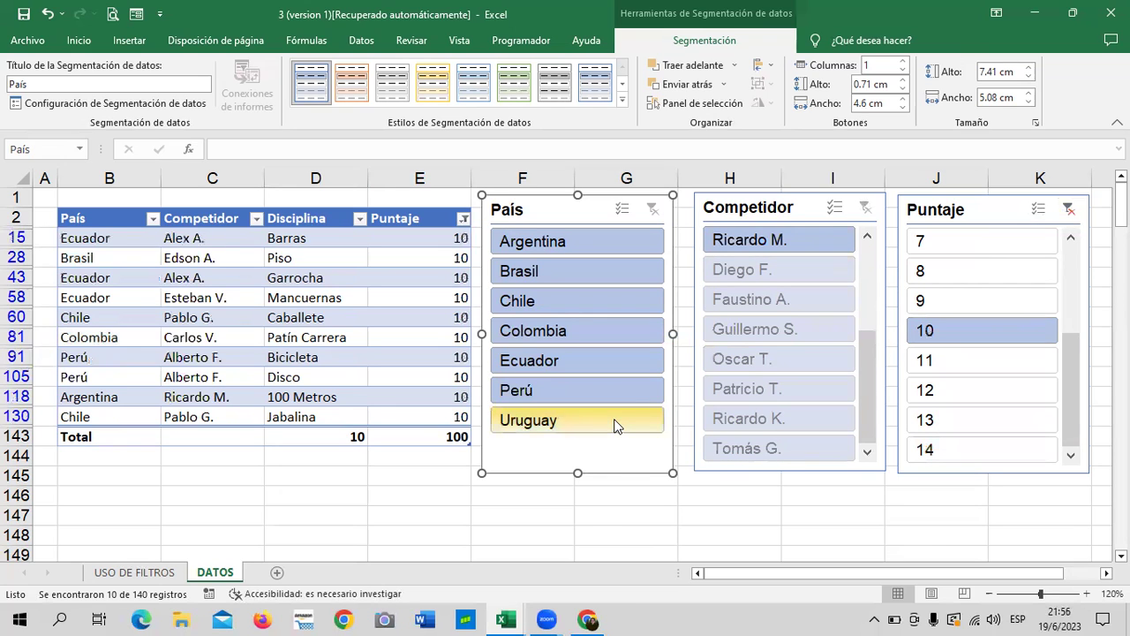
click(1069, 210)
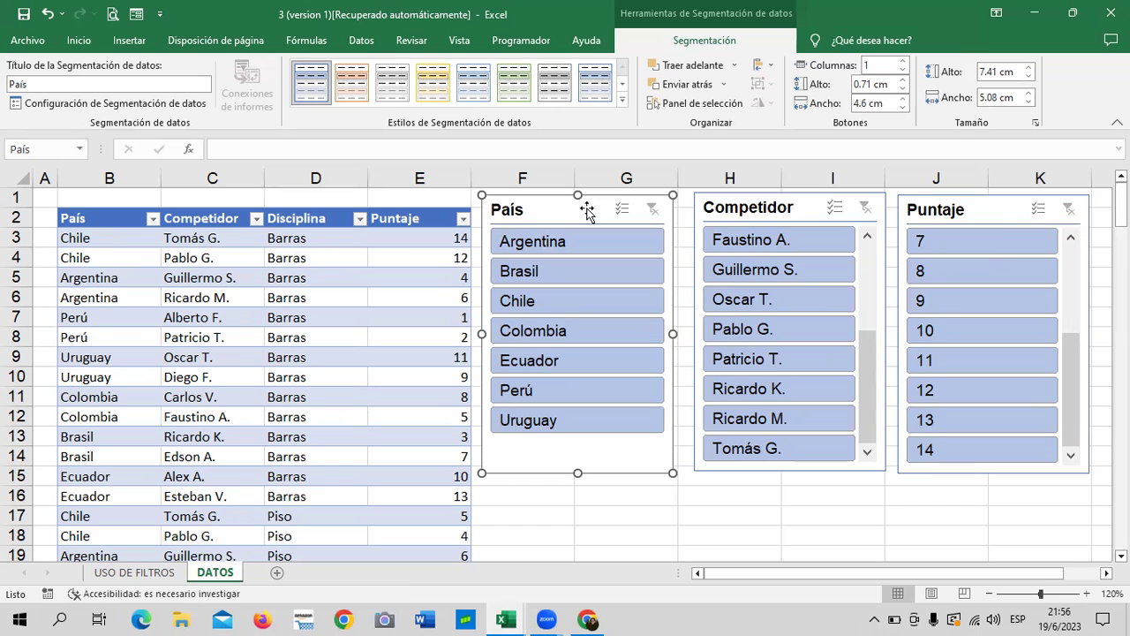
- Delete the País, Competidor and Puntaje slicers
key(Delete)
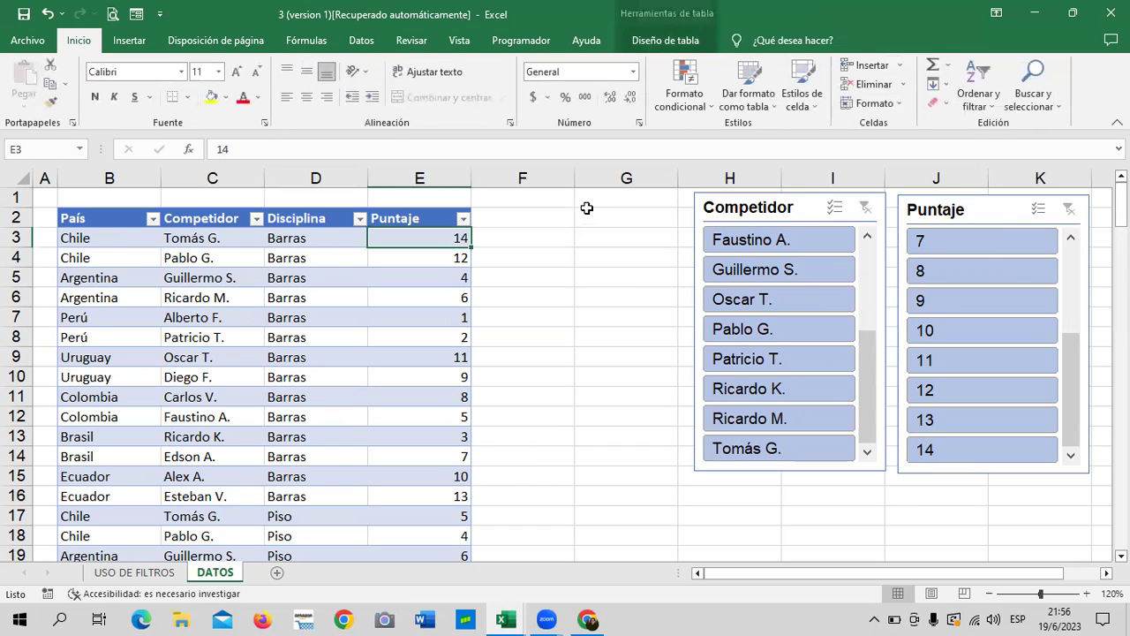
click(804, 210)
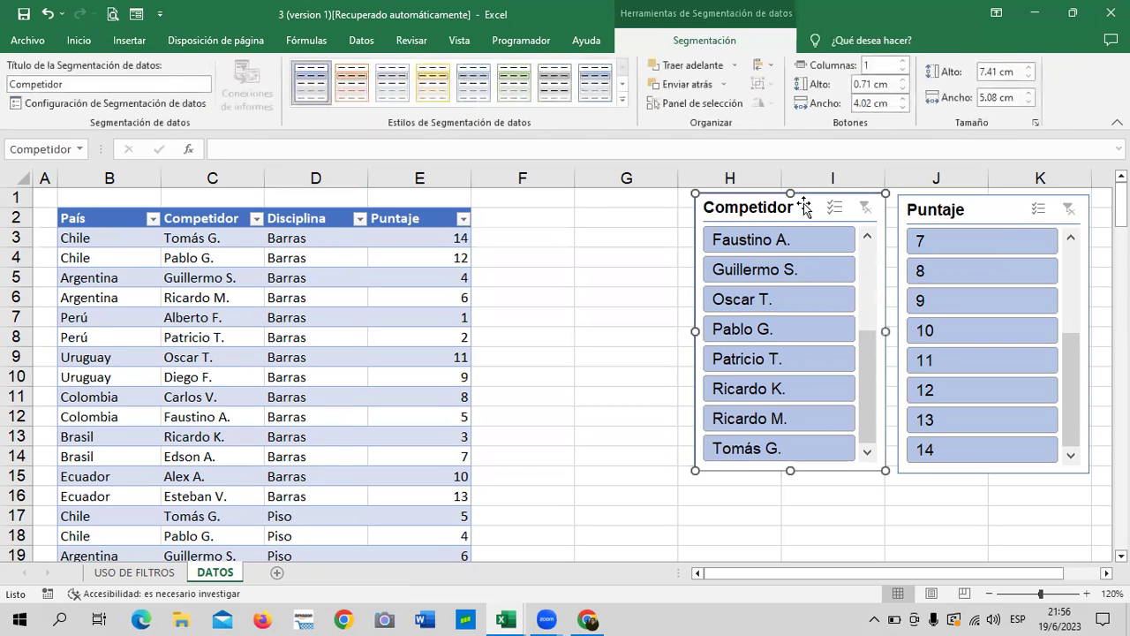
key(Delete)
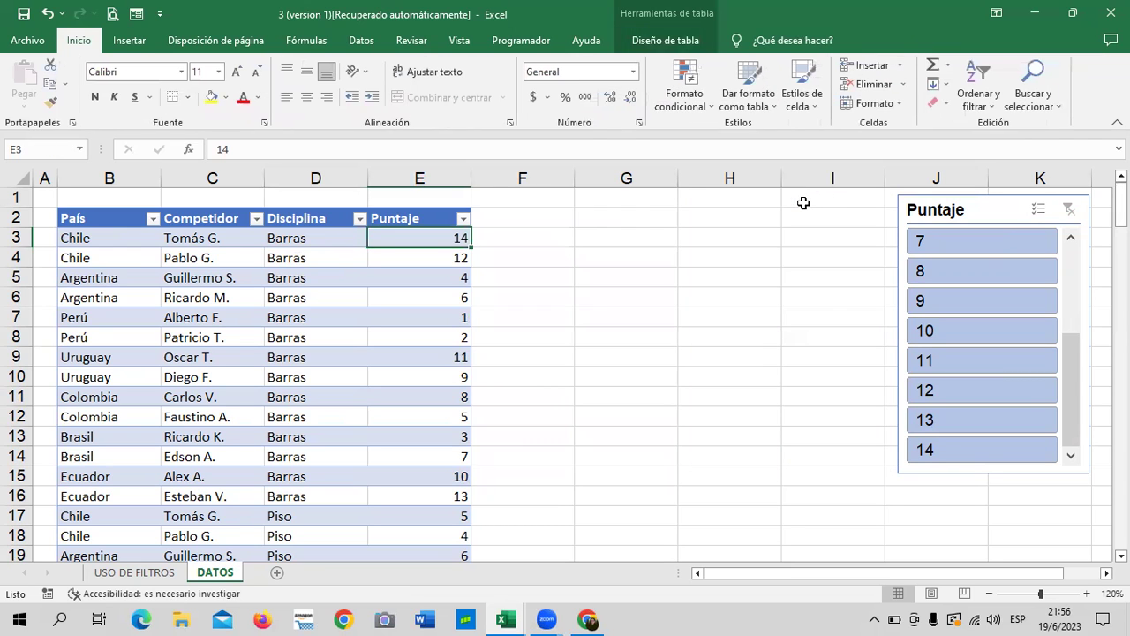
click(1000, 212)
key(Delete)
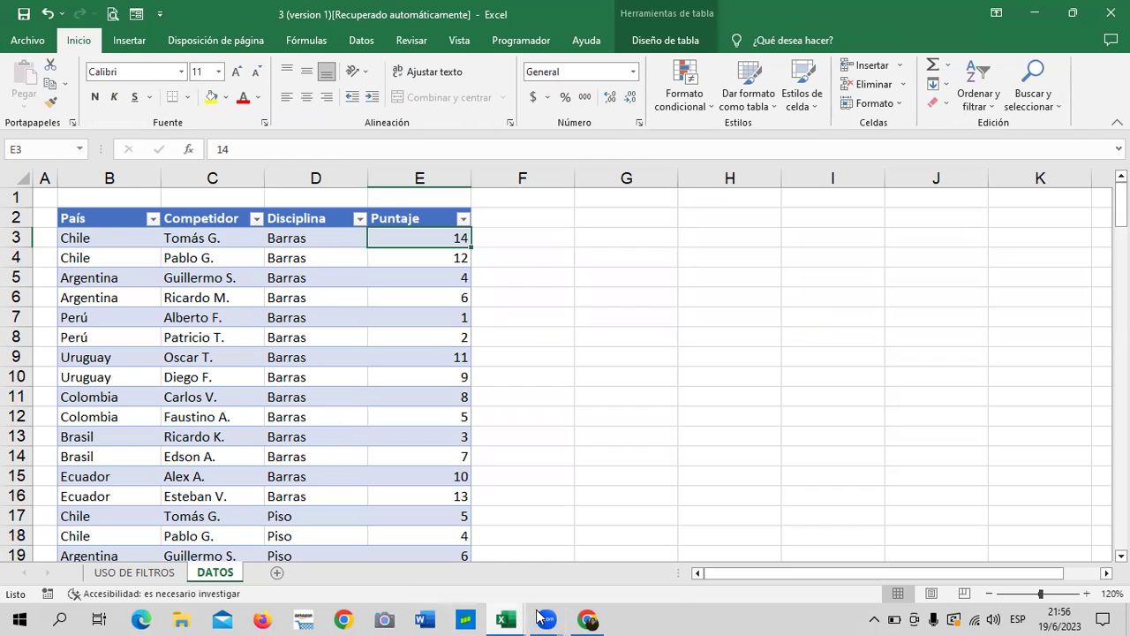
mouse_move(505, 620)
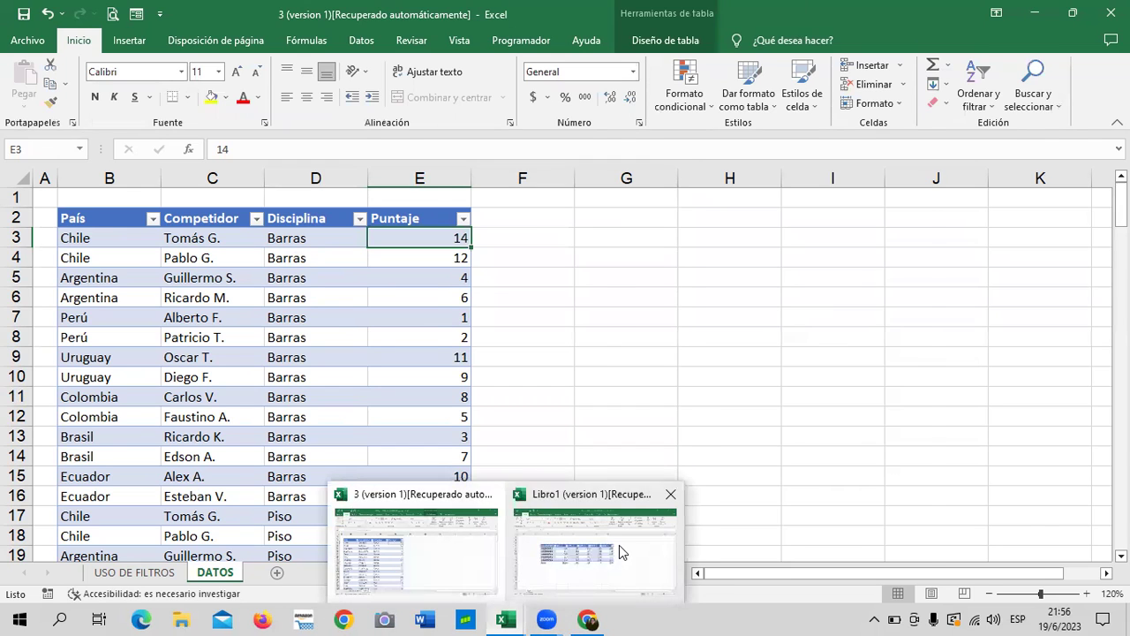
- Switch to Libro1 and open Insert Slicers for the VENDEDORES table
click(593, 548)
click(817, 371)
click(518, 316)
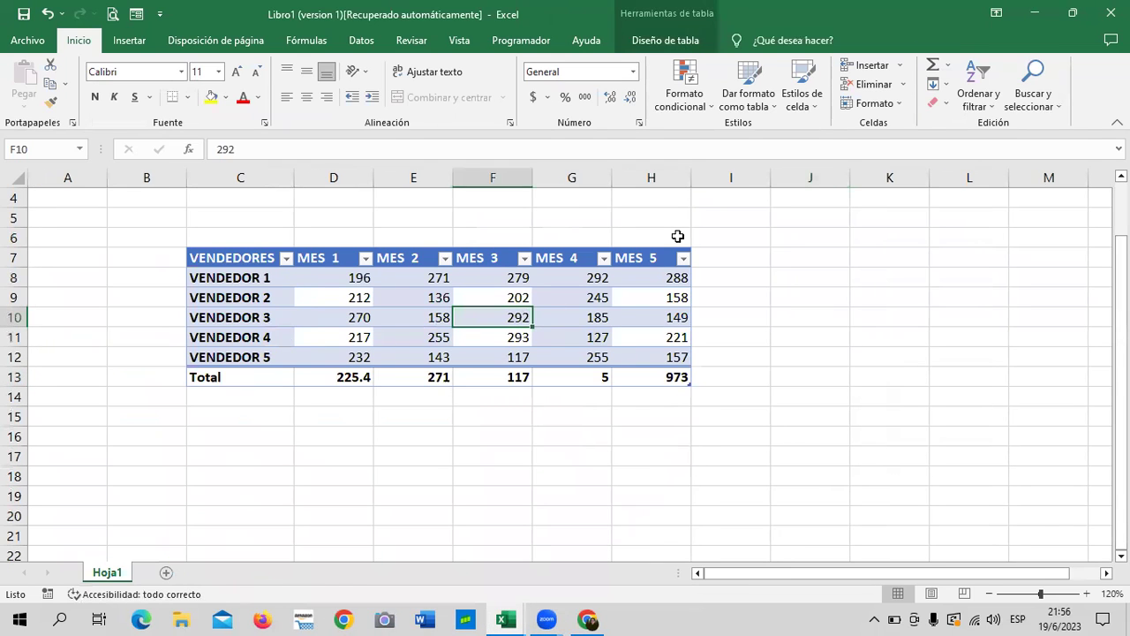
click(669, 44)
click(360, 84)
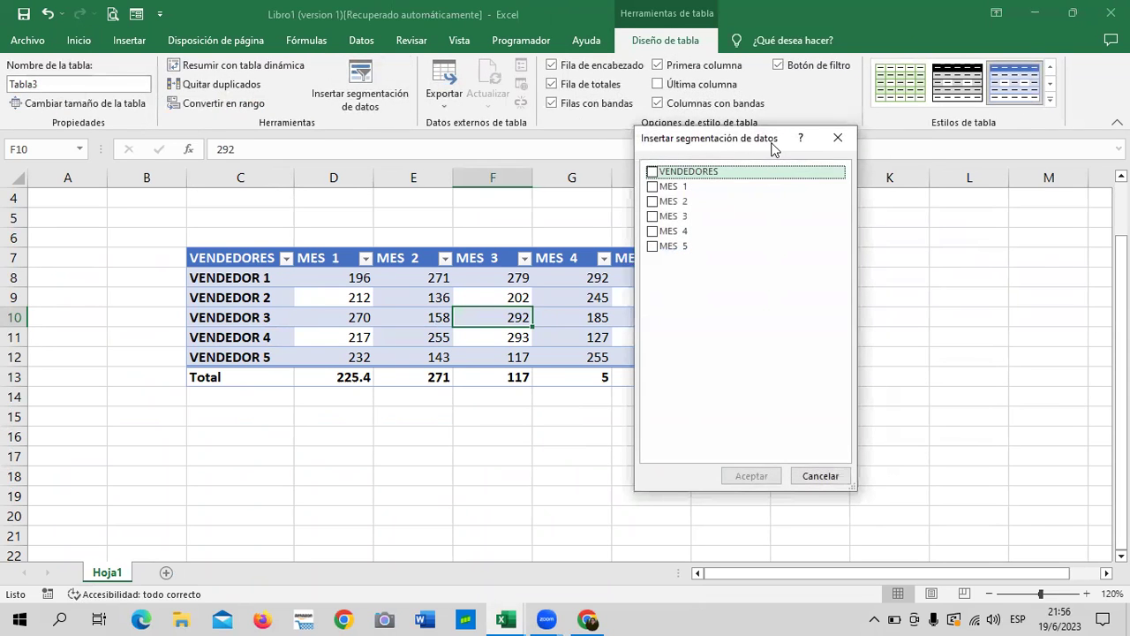
- Insert MES 5 and MES 1 slicers for the VENDEDORES table
drag(771, 147, 833, 173)
click(726, 215)
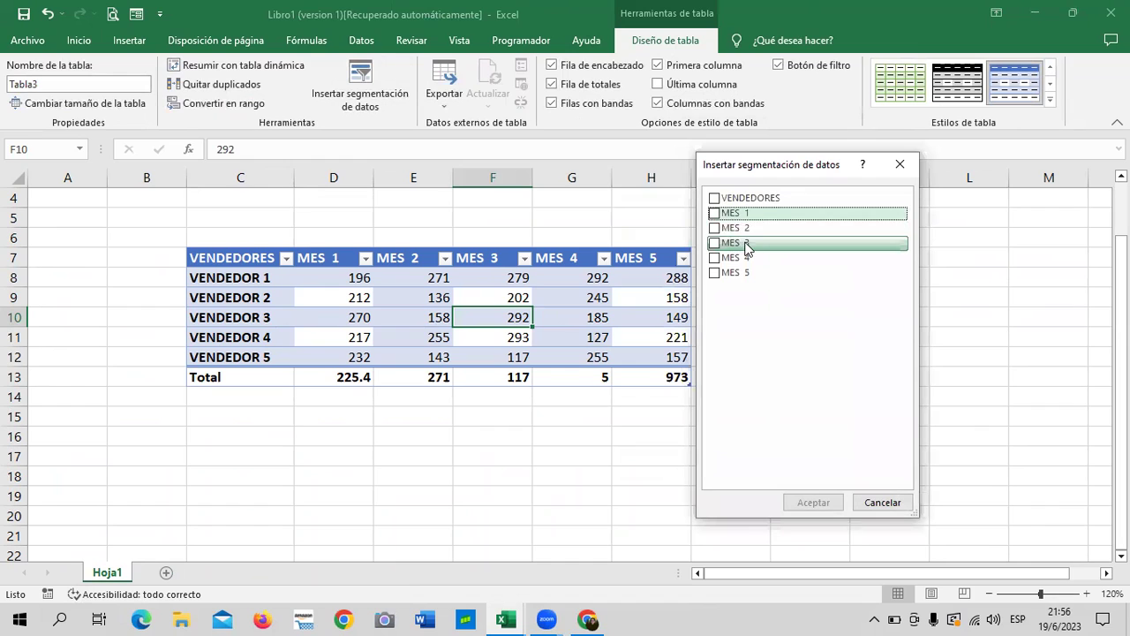
click(716, 273)
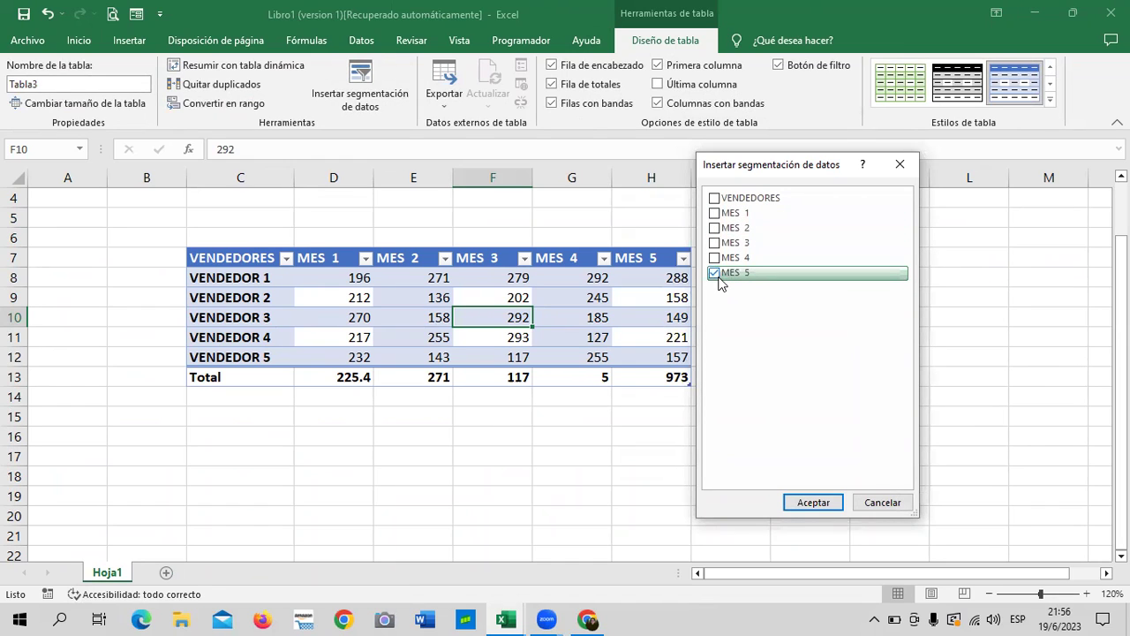
click(716, 213)
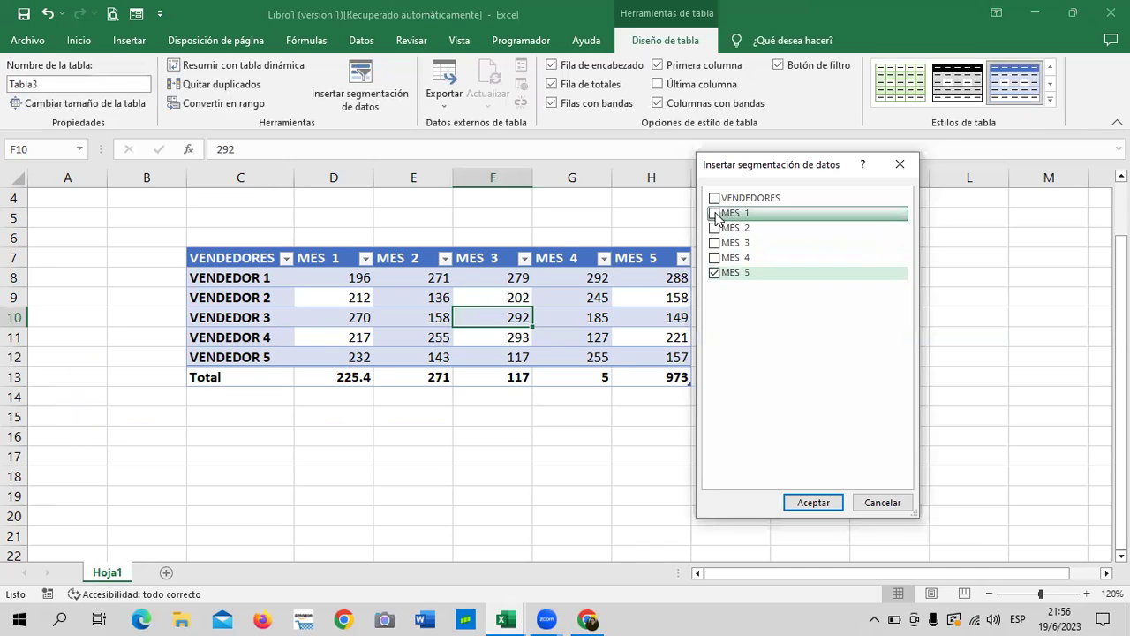
click(813, 503)
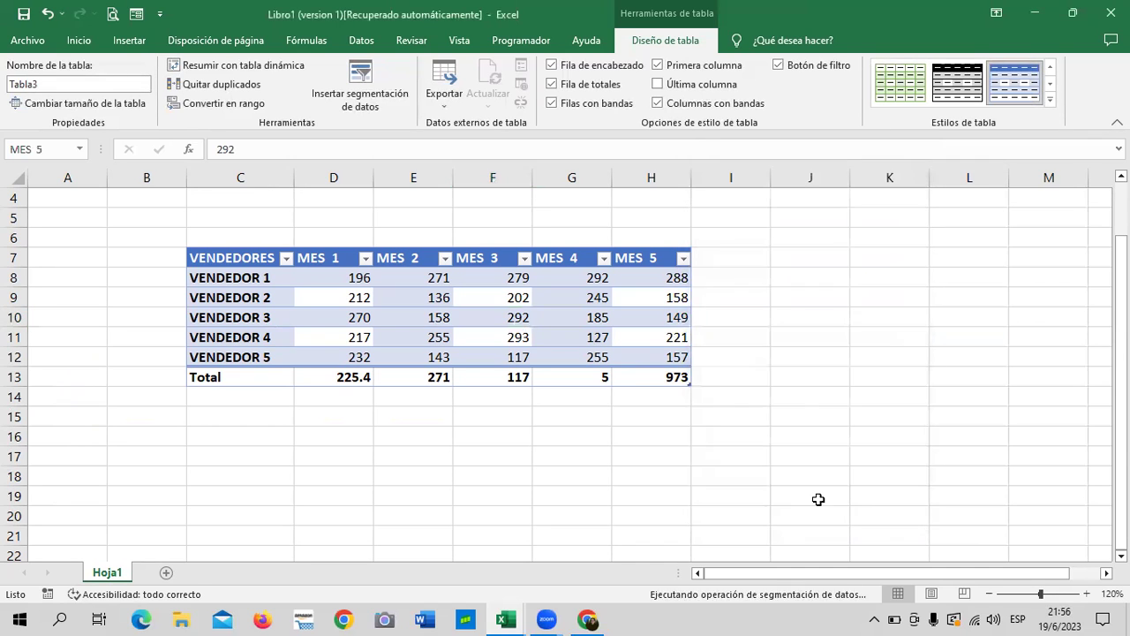
- Place the MES 1 and MES 5 slicers side by side beside the table
drag(608, 302, 930, 241)
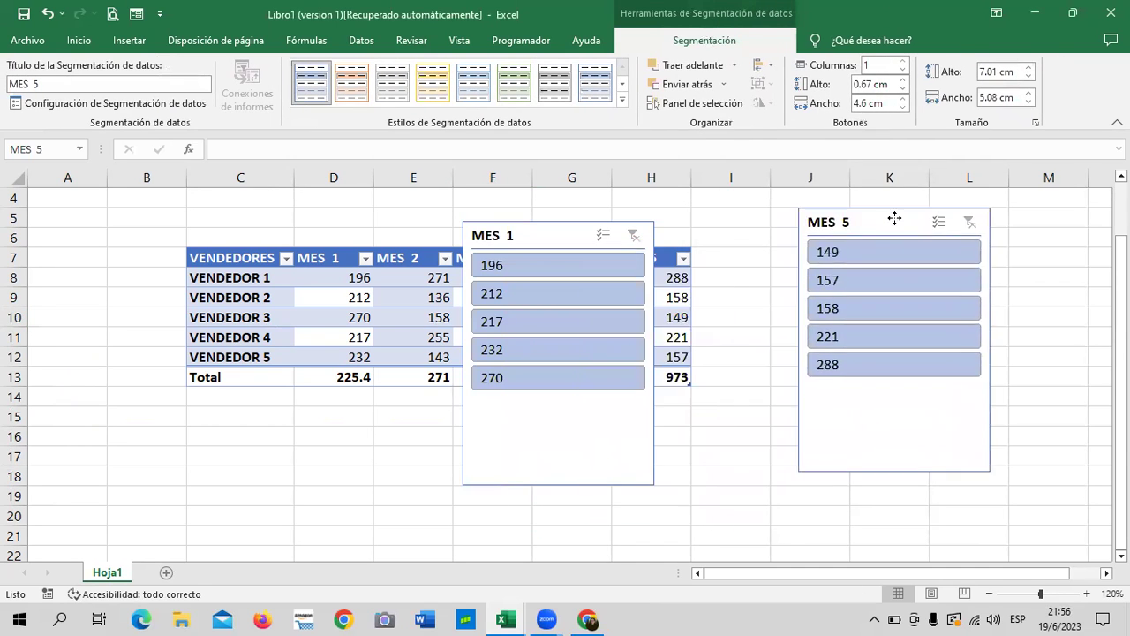
drag(537, 240, 504, 221)
drag(889, 224, 758, 228)
click(762, 217)
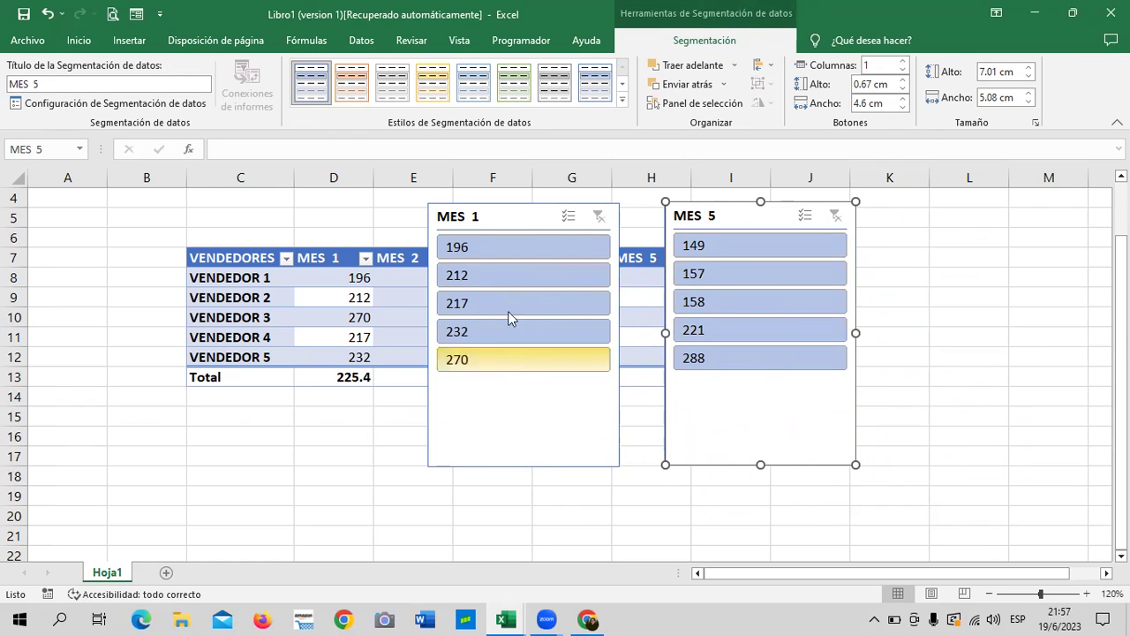
- Filter MES 1 to 196, clear it, and delete the MES 5 slicer
click(524, 250)
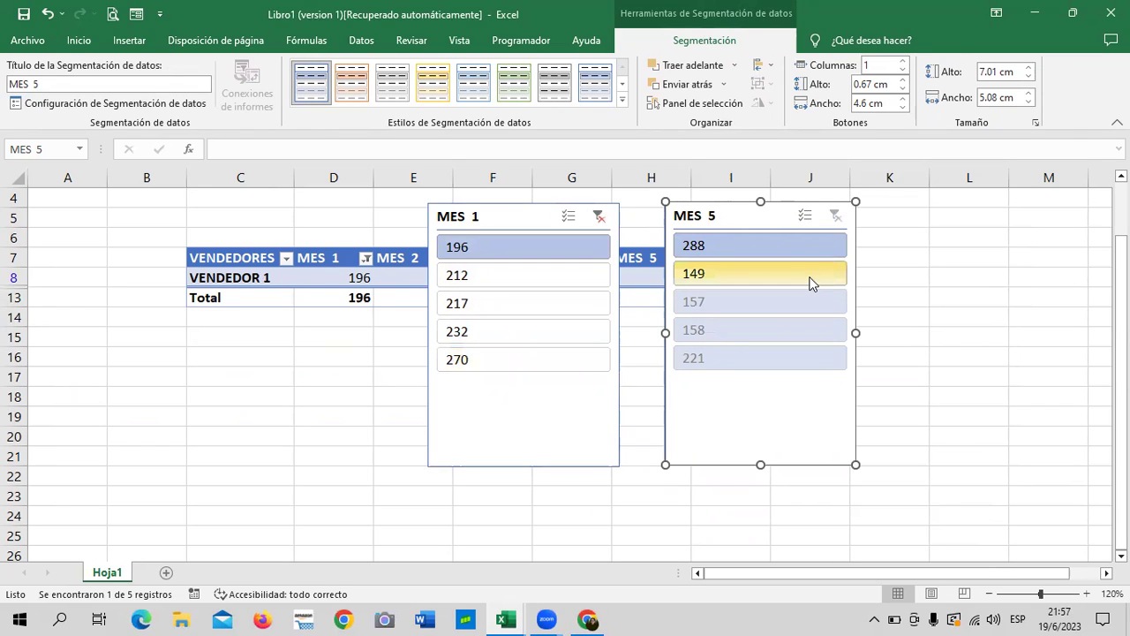
click(598, 216)
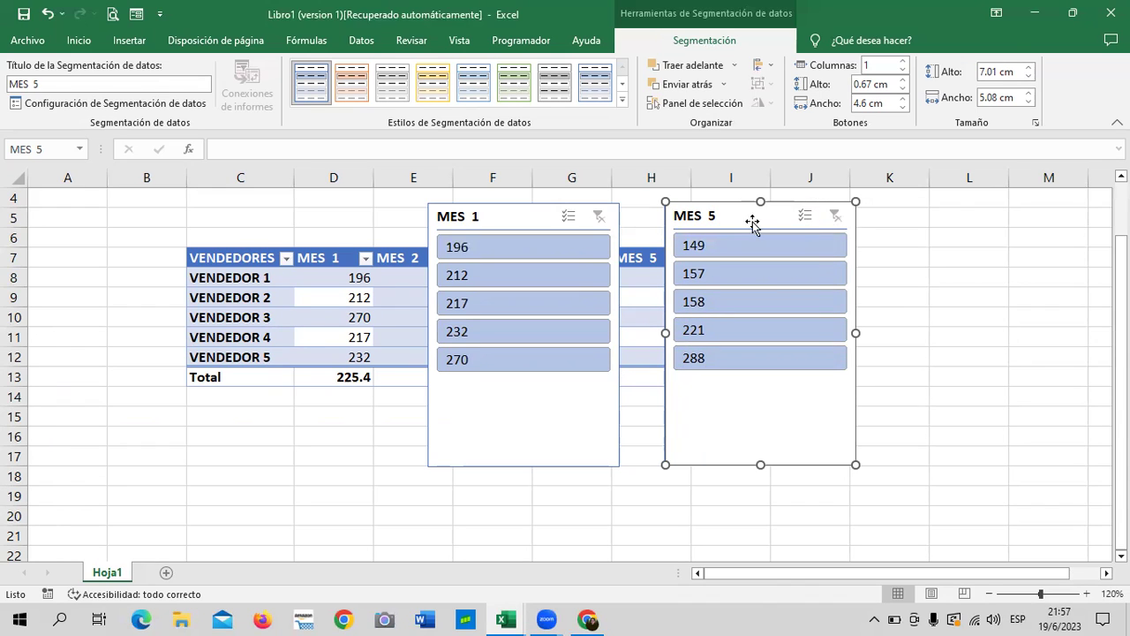
key(Delete)
- Delete the MES 1 slicer, then switch to workbook 3 and scroll through it
click(531, 214)
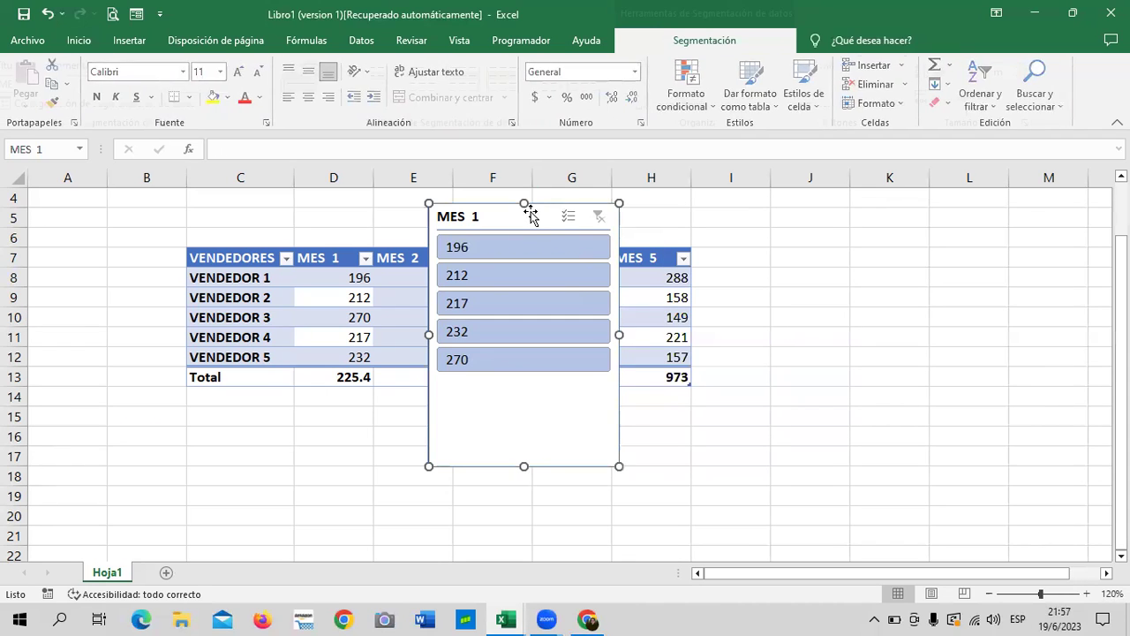
key(Delete)
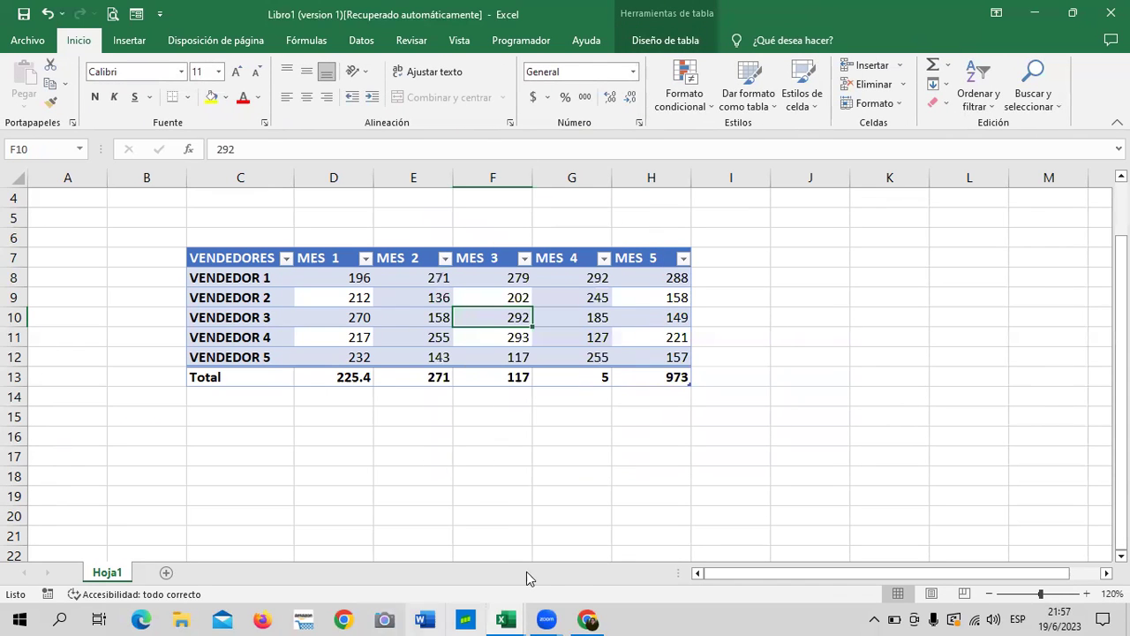
mouse_move(506, 619)
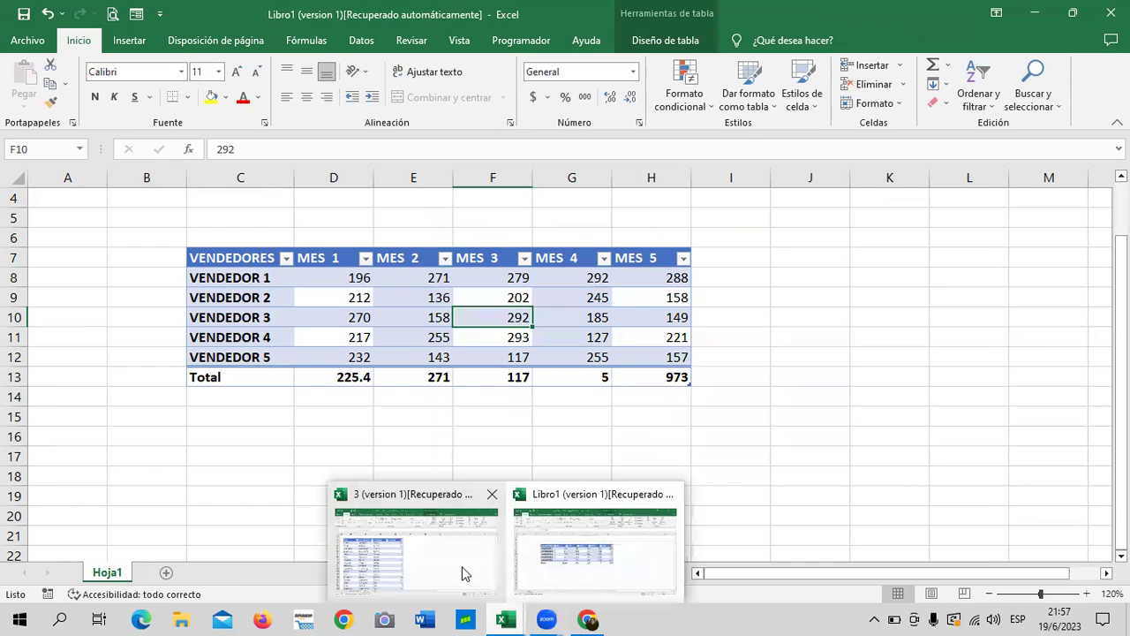
click(462, 566)
scroll(361, 361, down, 5)
scroll(352, 364, down, 4)
scroll(351, 389, down, 5)
scroll(351, 402, up, 7)
scroll(352, 403, up, 7)
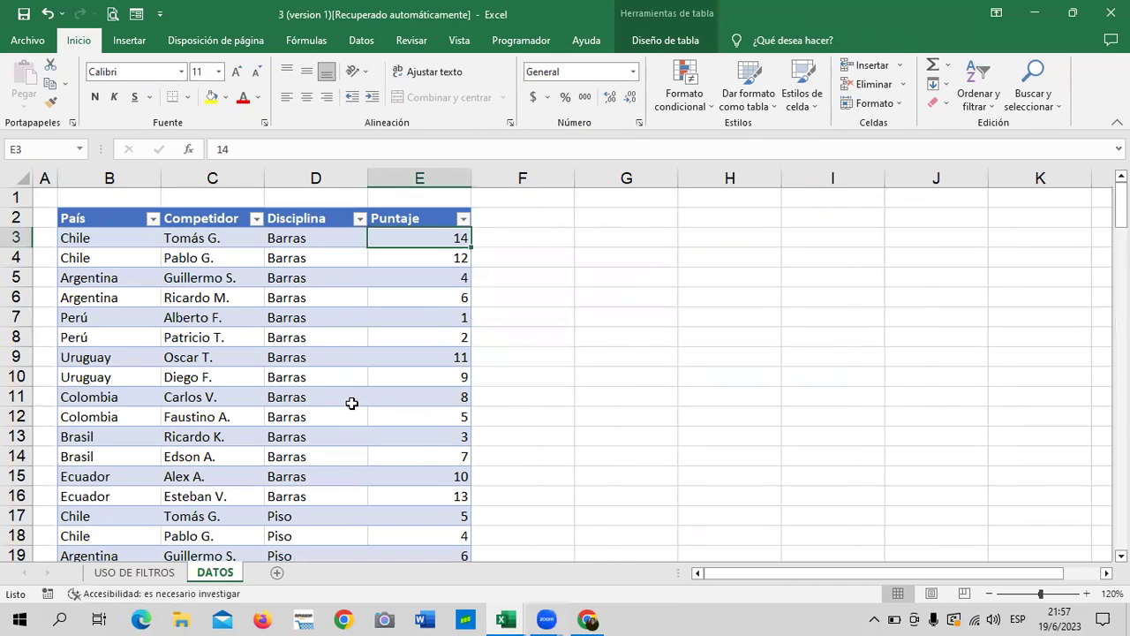
- Click a Puntaje cell and cell G8 in workbook 3, then return to Libro1
click(409, 276)
click(651, 344)
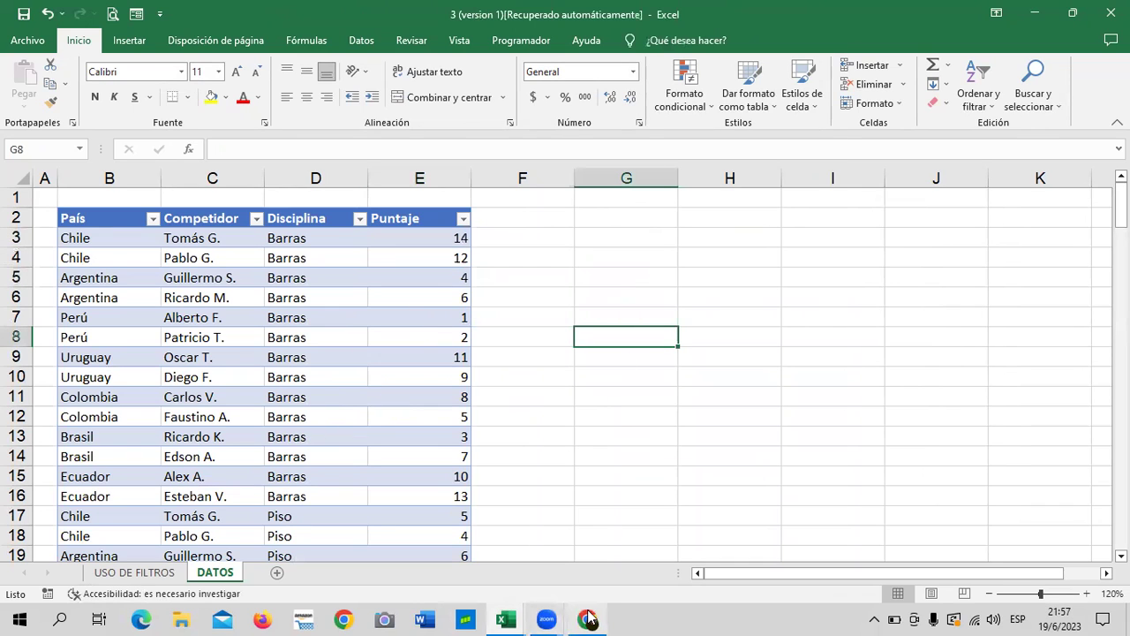
mouse_move(505, 620)
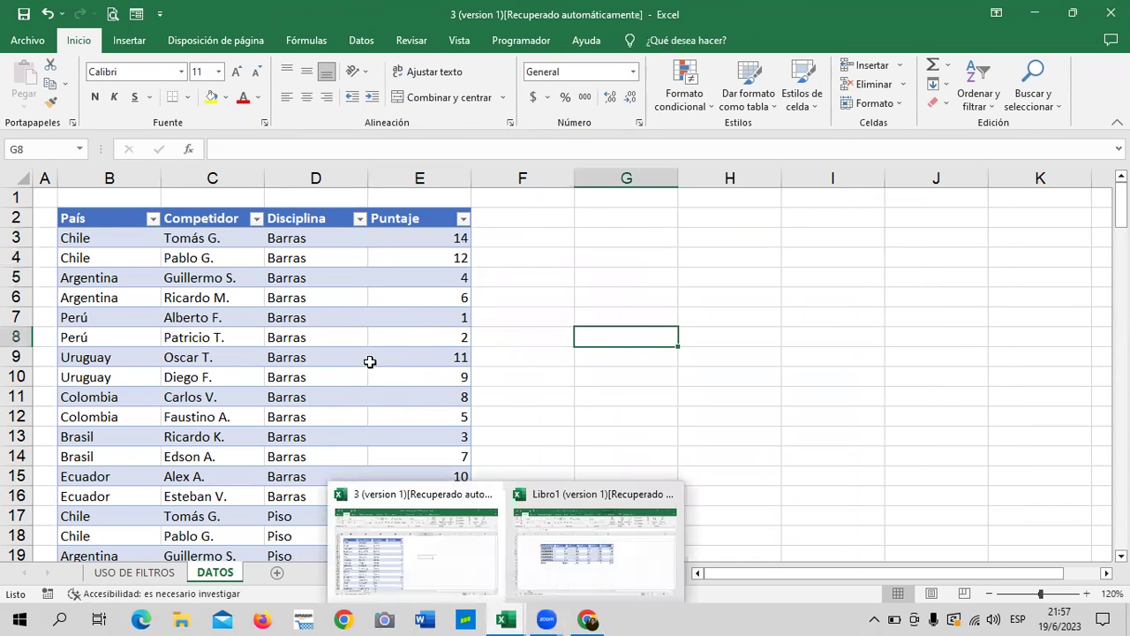
click(620, 596)
- Check the MES 4 value 245 and MES 2 value 158, then view the MES 4 total's SUBTOTALES formula
click(876, 375)
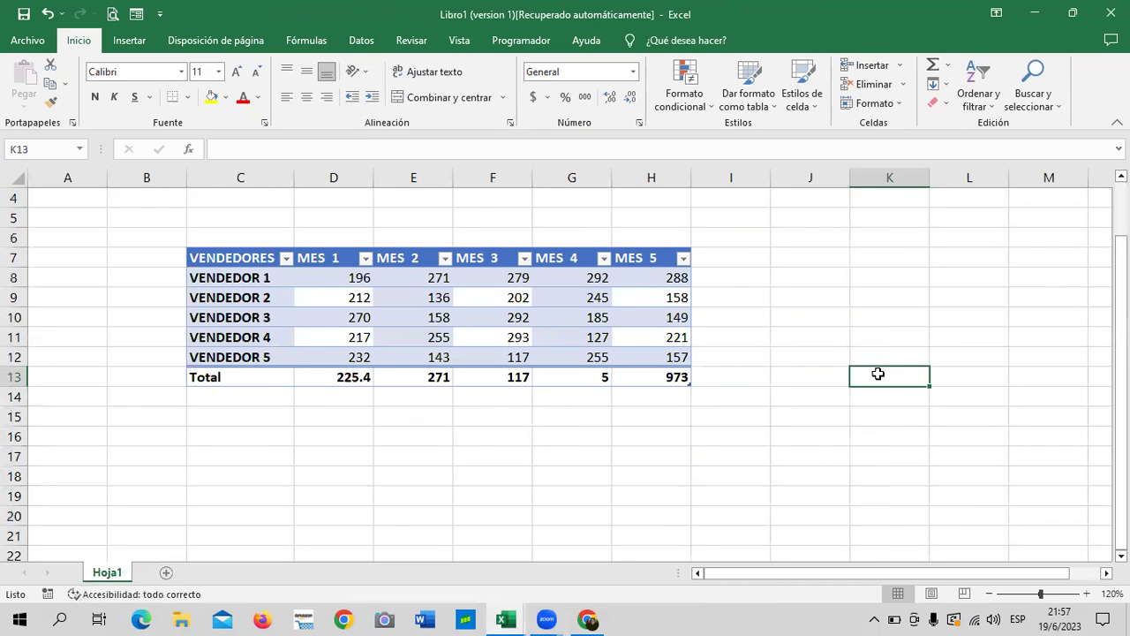
click(598, 333)
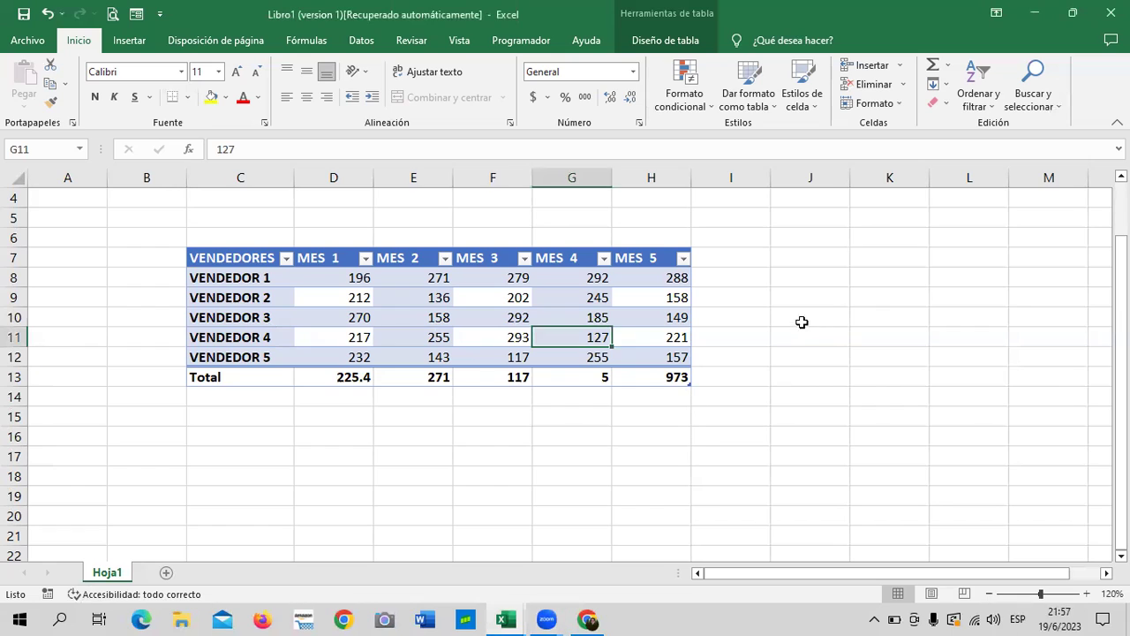
click(566, 291)
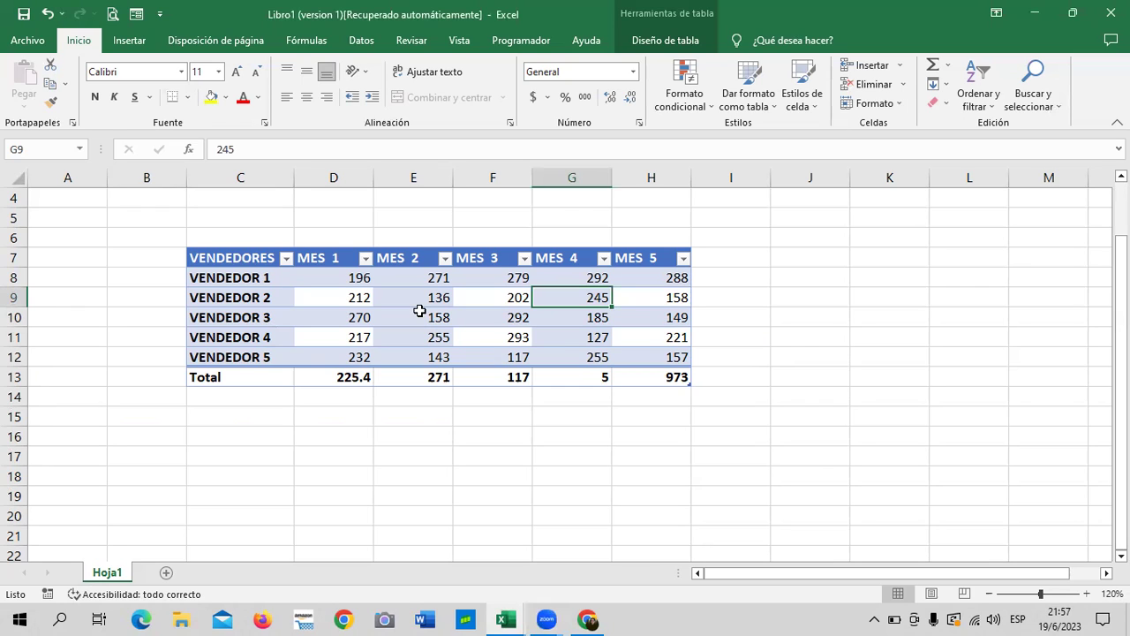
click(420, 311)
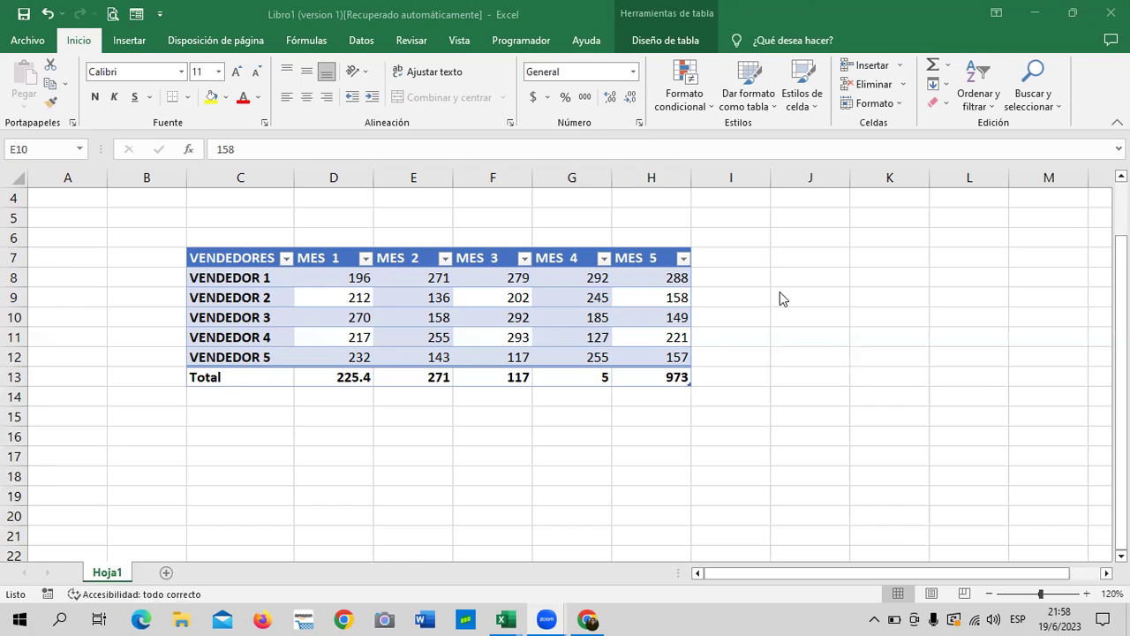
click(552, 380)
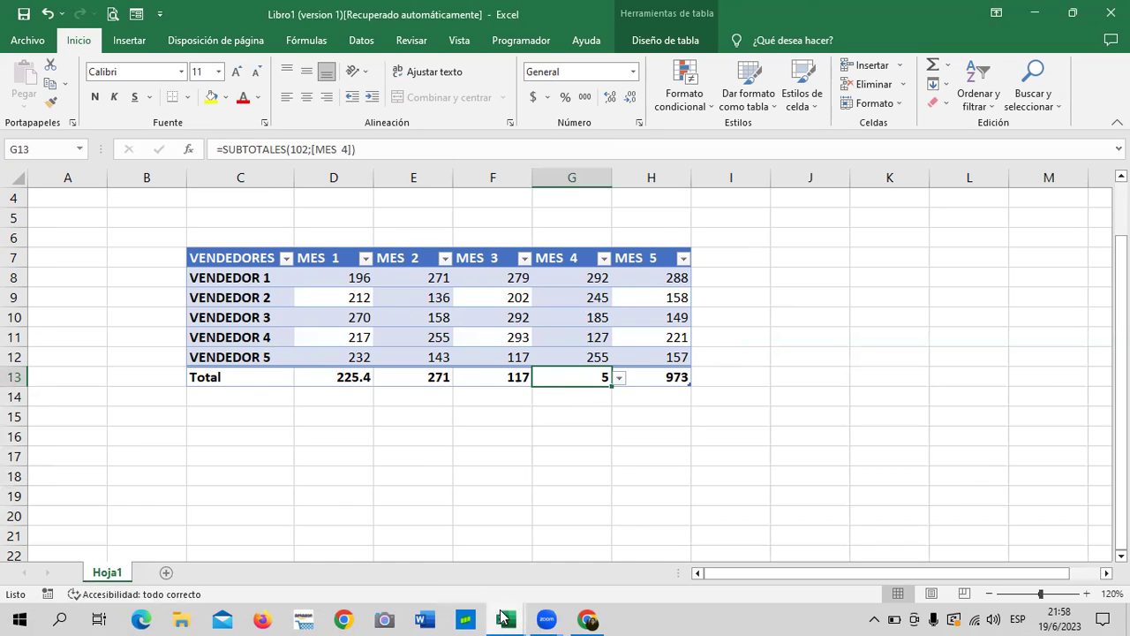
- Scroll through the DATOS competitor list in workbook 3, then return to Libro1
mouse_move(505, 619)
click(469, 557)
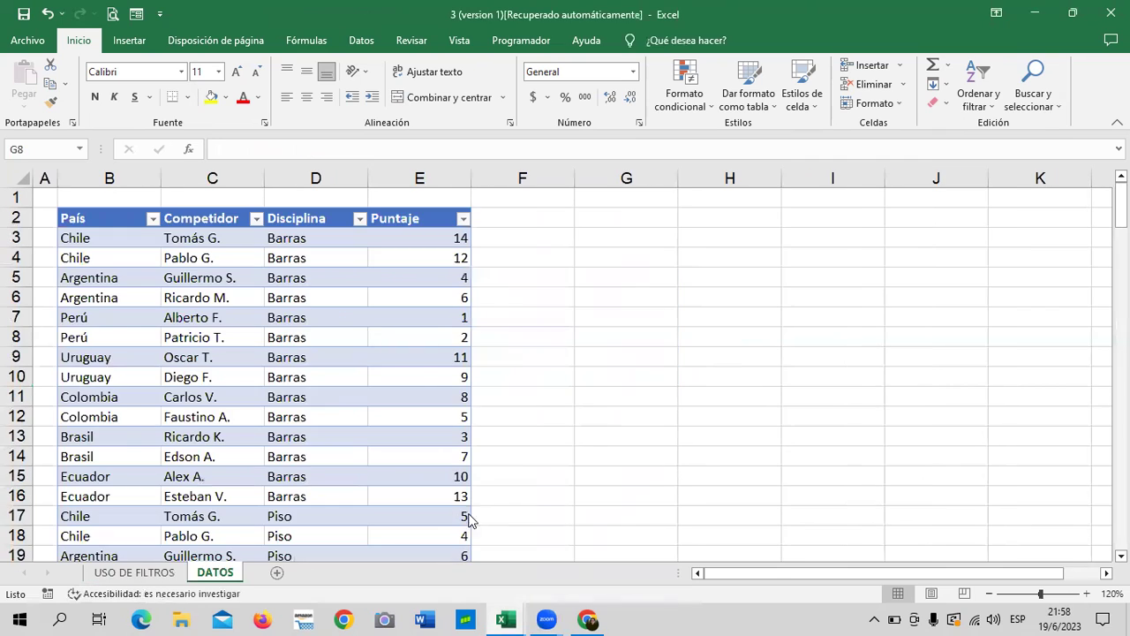
scroll(327, 393, down, 8)
scroll(333, 398, down, 7)
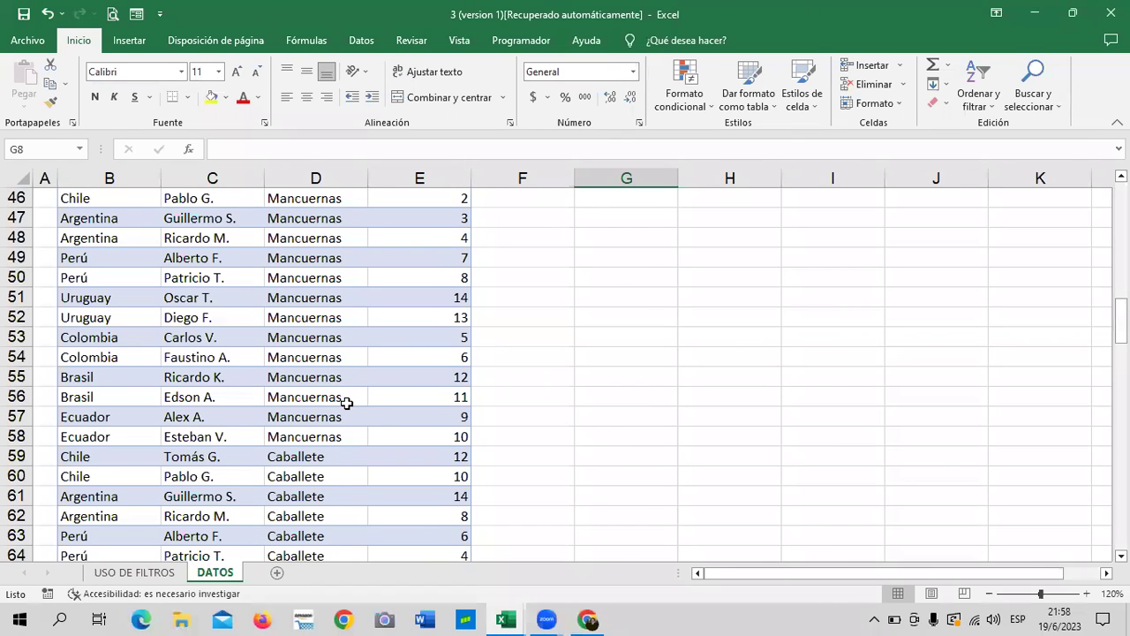
scroll(368, 382, down, 5)
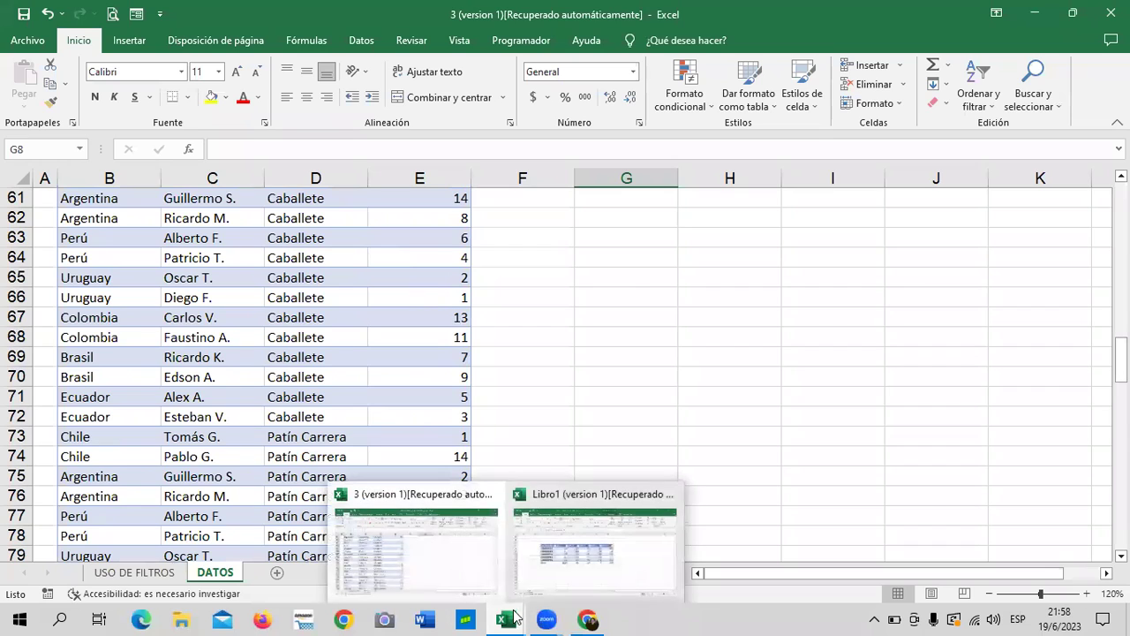
click(562, 562)
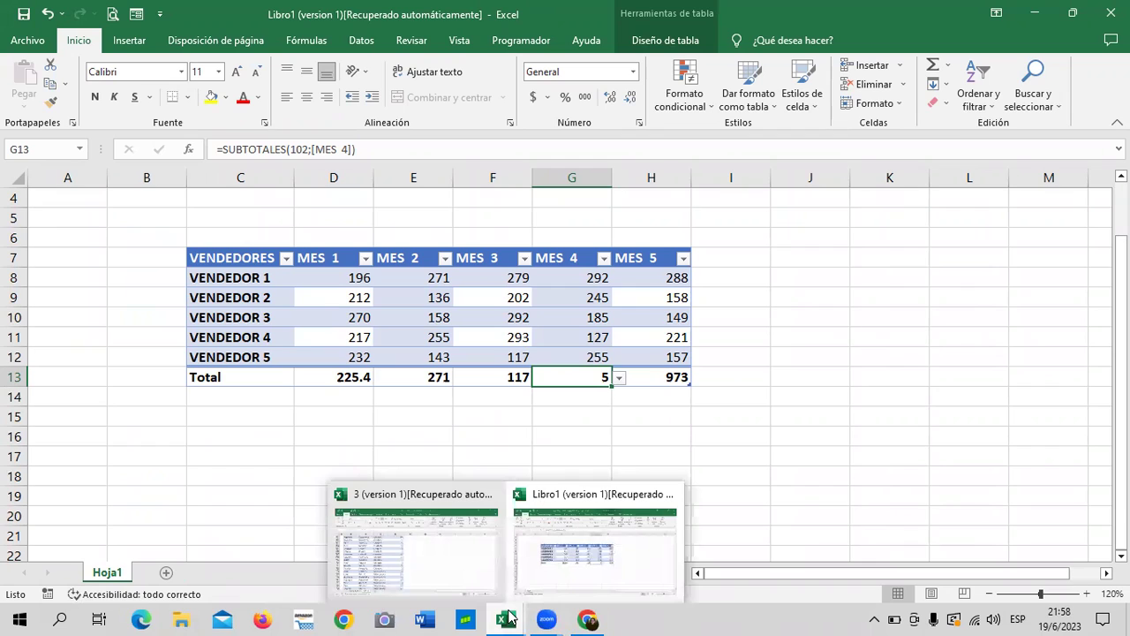
- Insert VENDEDORES and MES 5 slicers for the sales table, placing MES 5 over columns K–L
click(822, 340)
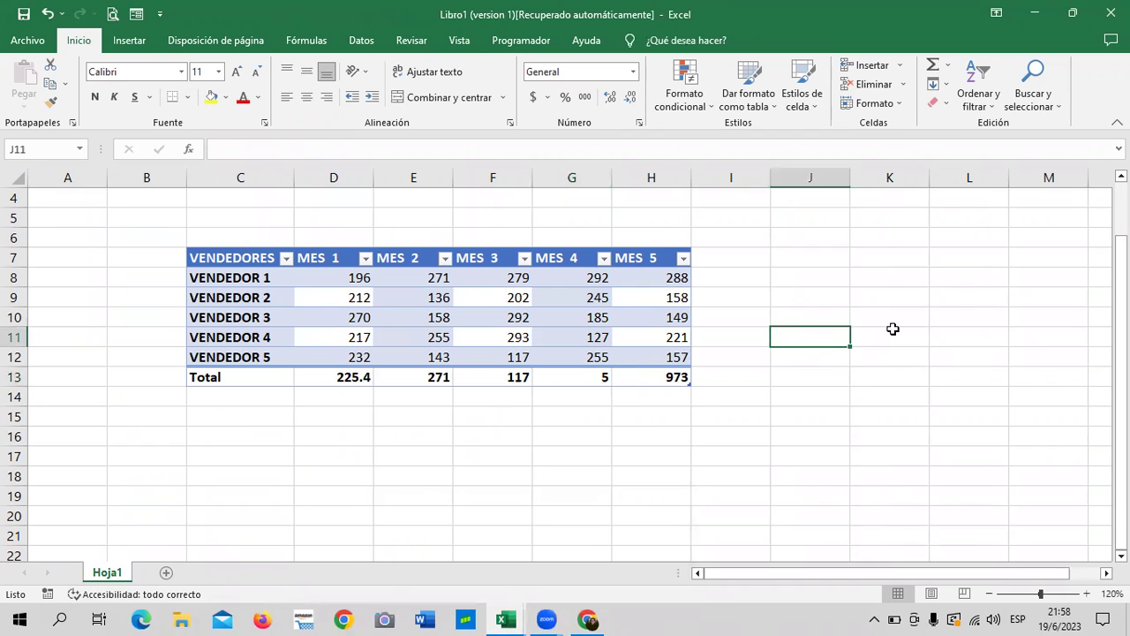
click(484, 294)
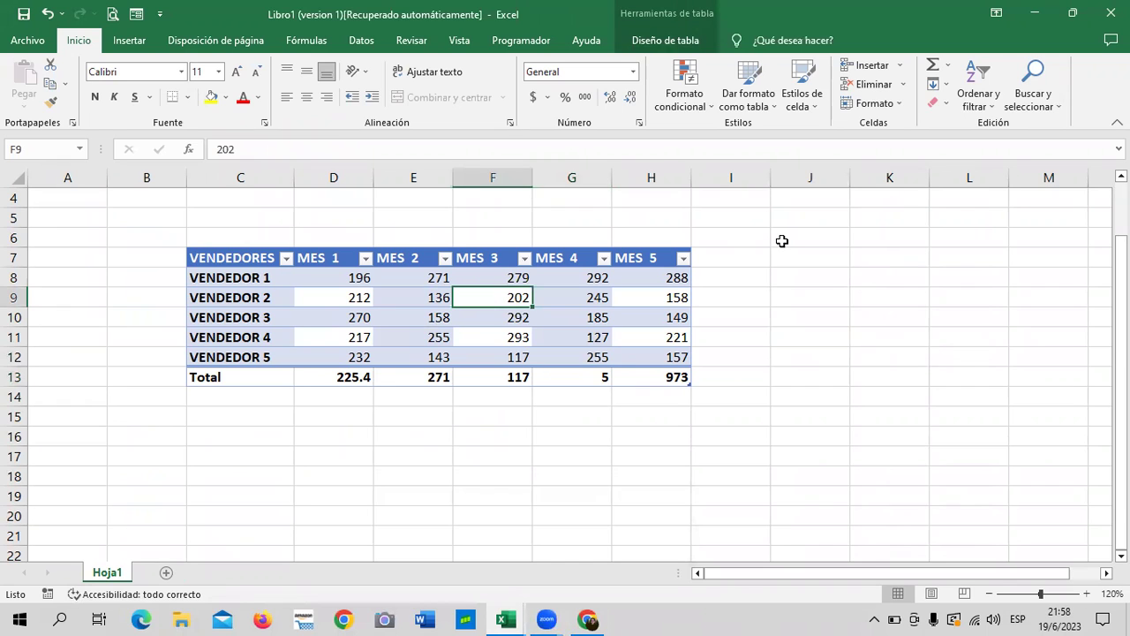
click(575, 277)
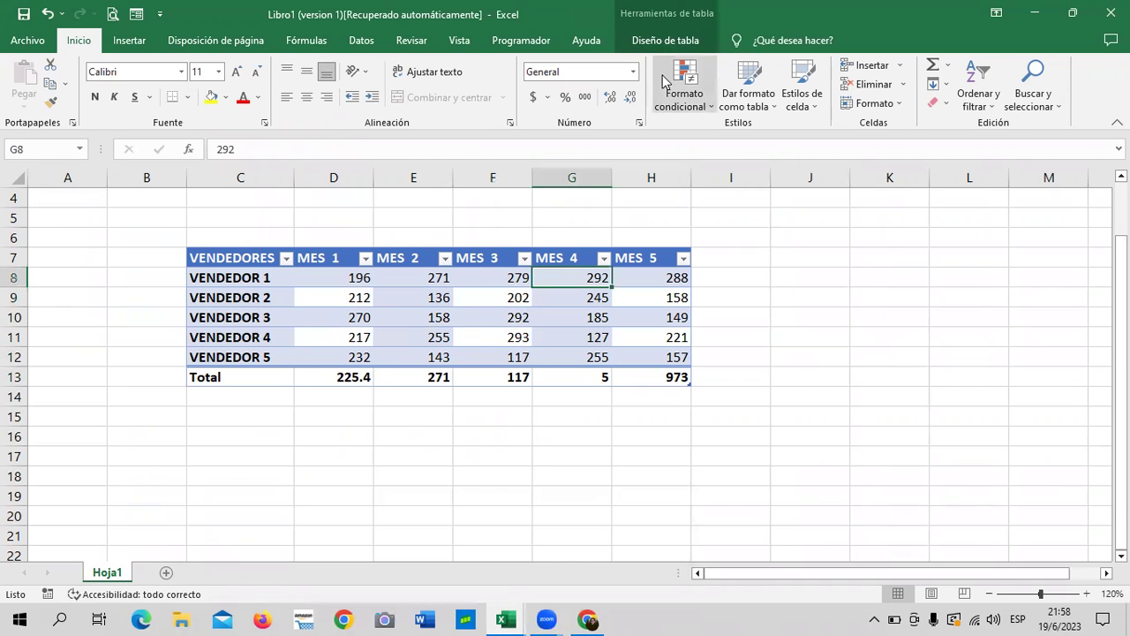
click(666, 40)
click(402, 90)
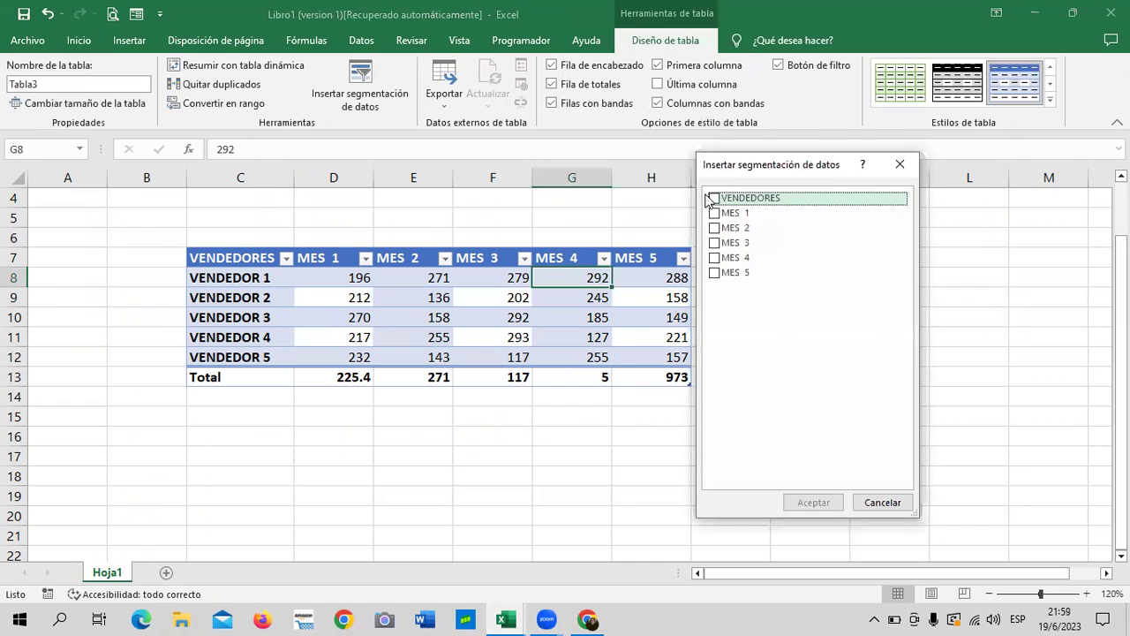
click(713, 198)
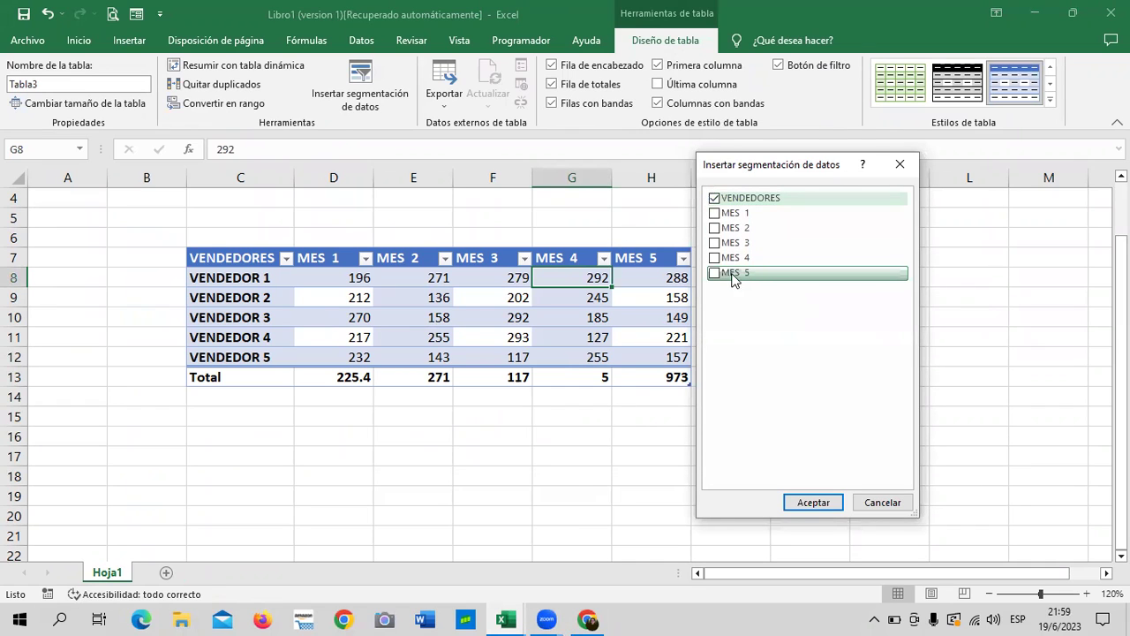
click(720, 274)
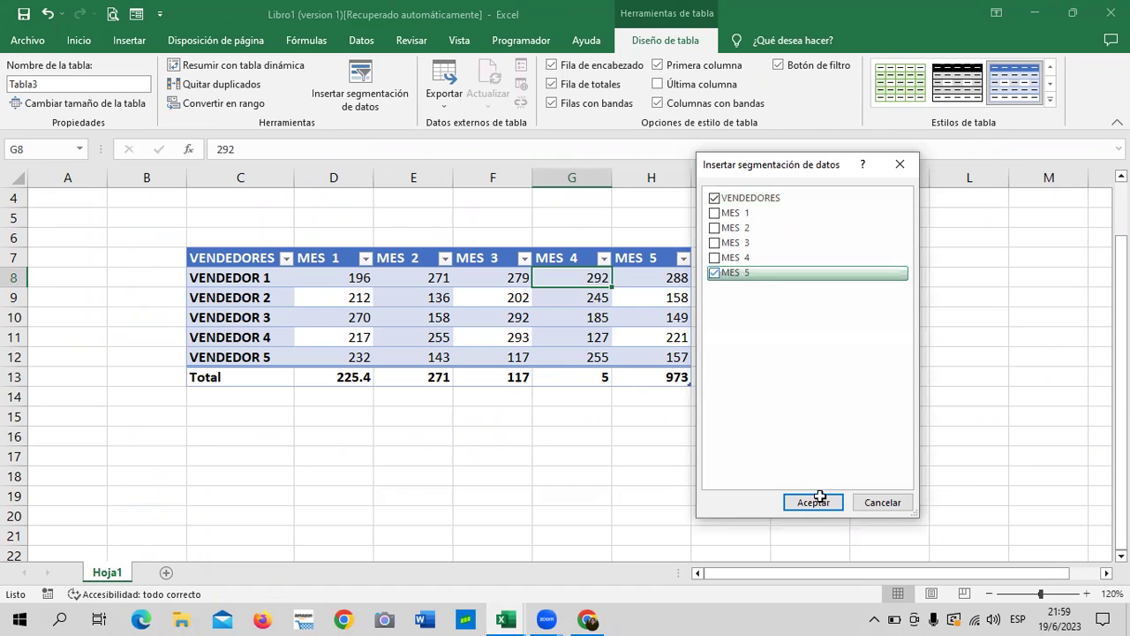
click(814, 501)
drag(610, 285, 931, 217)
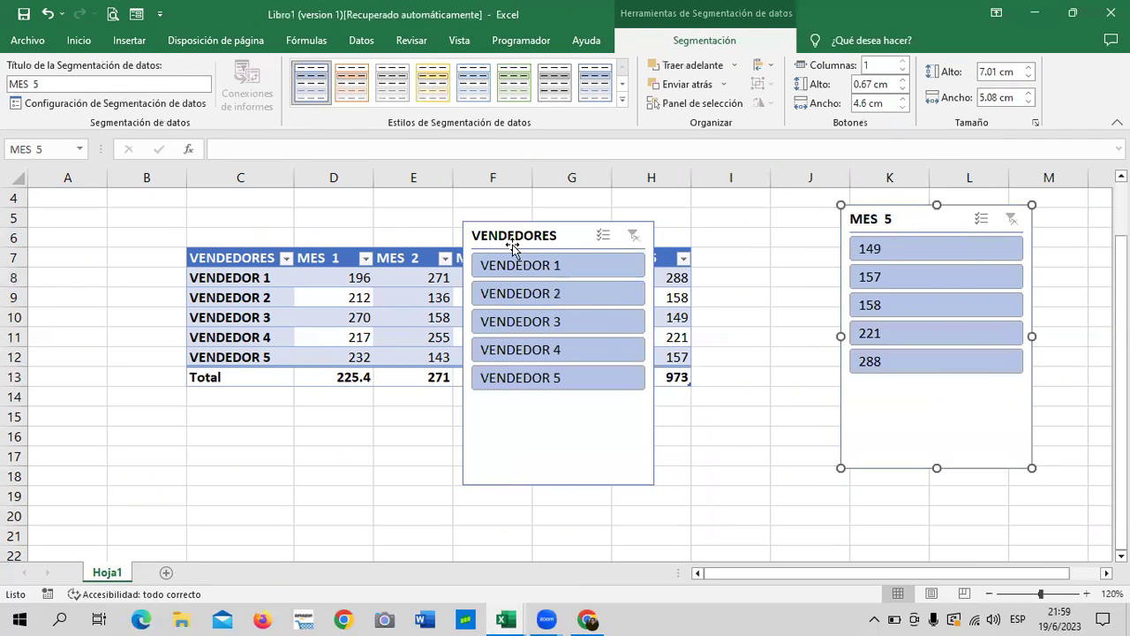
- Filter the table to VENDEDOR 1, 2 and 5 in turn, clearing the slicer filter afterwards
drag(512, 245, 519, 236)
click(600, 255)
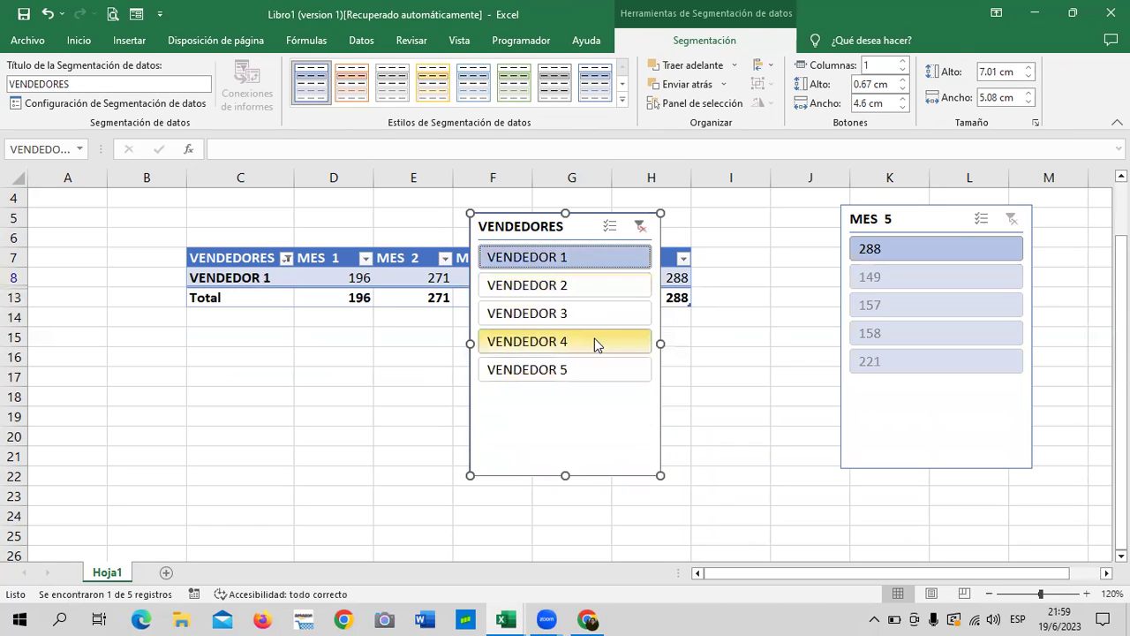
click(593, 287)
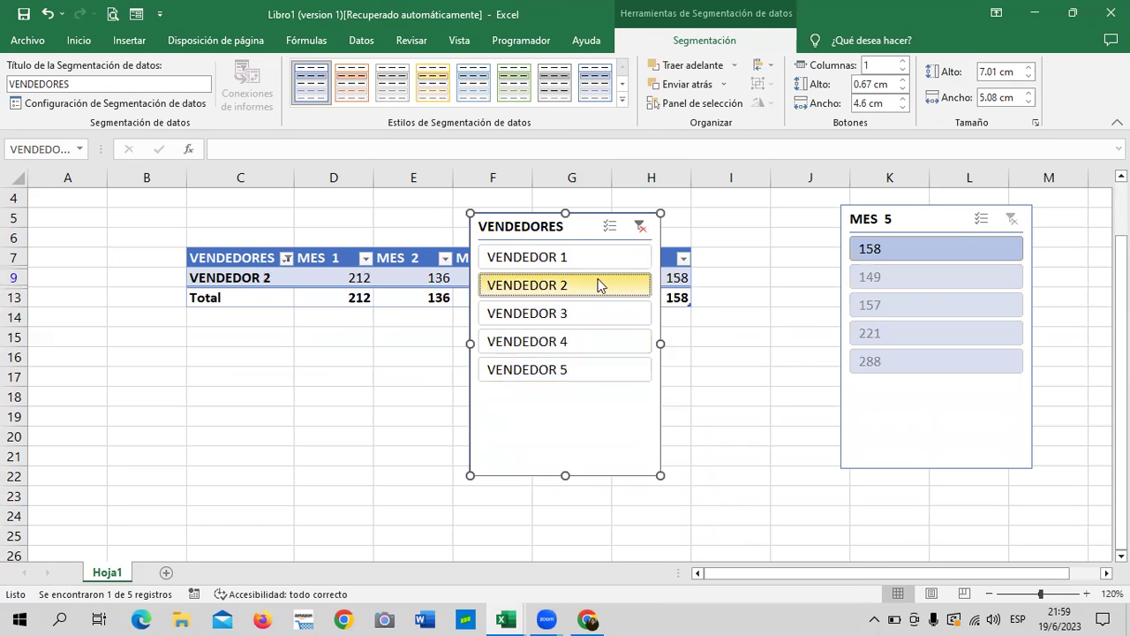
click(639, 227)
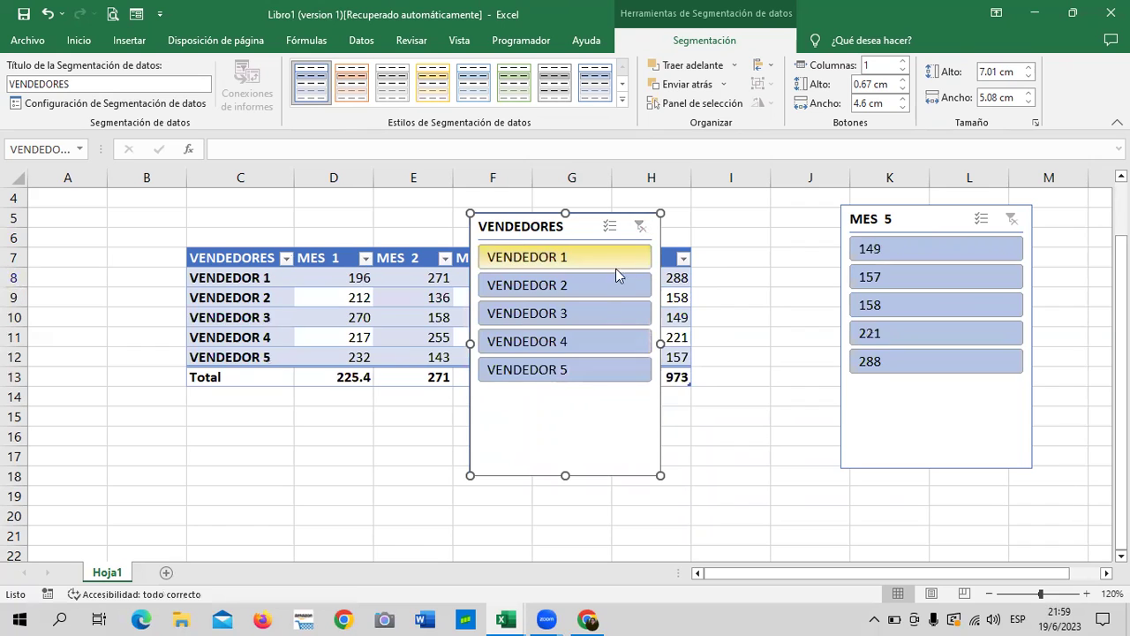
click(589, 374)
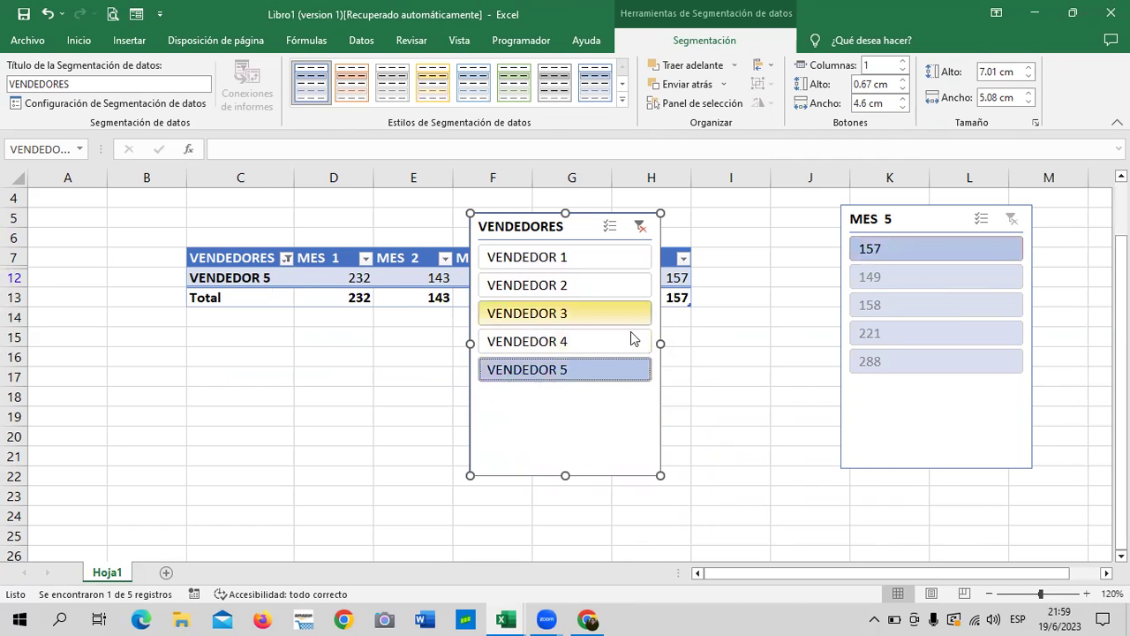
click(641, 227)
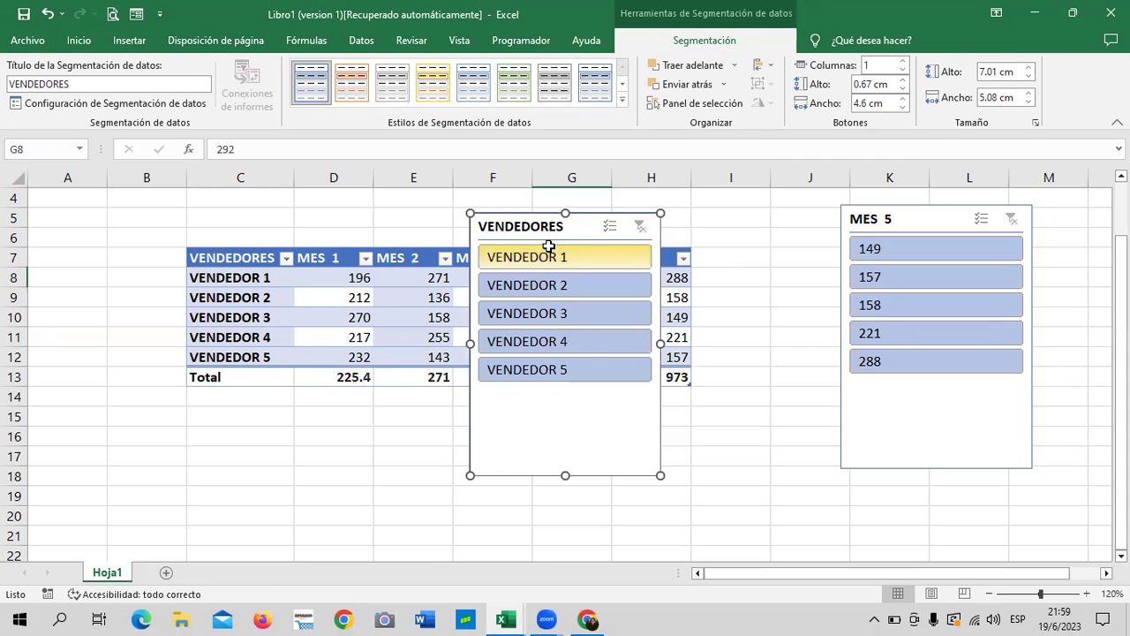
- Delete both the VENDEDORES and MES 5 slicers
key(Delete)
click(941, 223)
key(Delete)
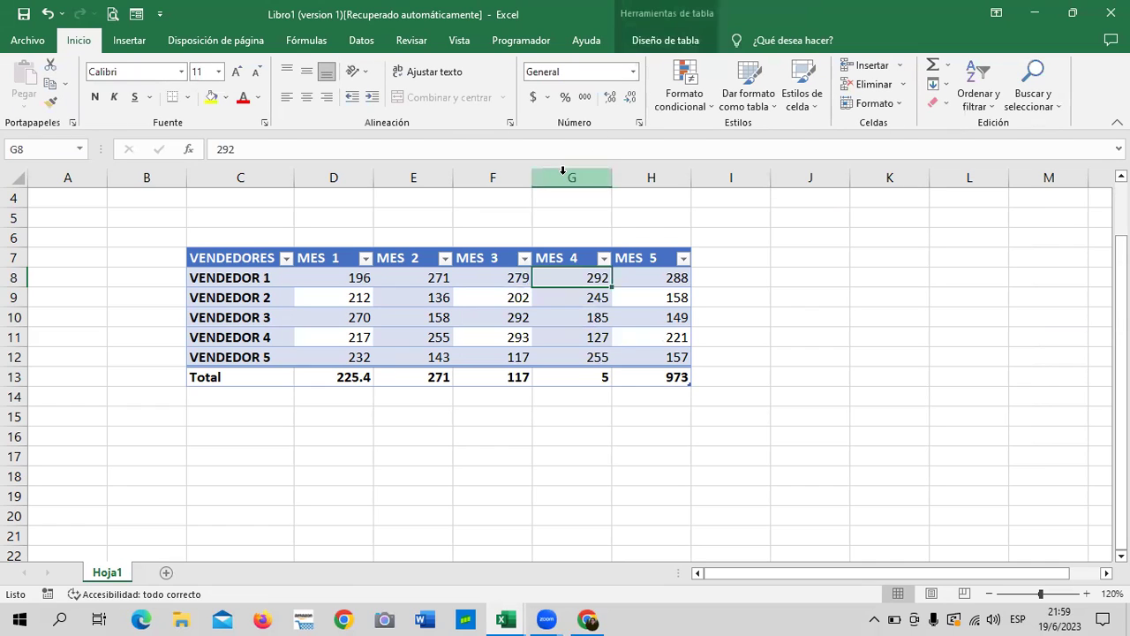
- Select cells G10 and I8, then switch to the browser's '4.2 - Tablas básicas' course page
click(548, 320)
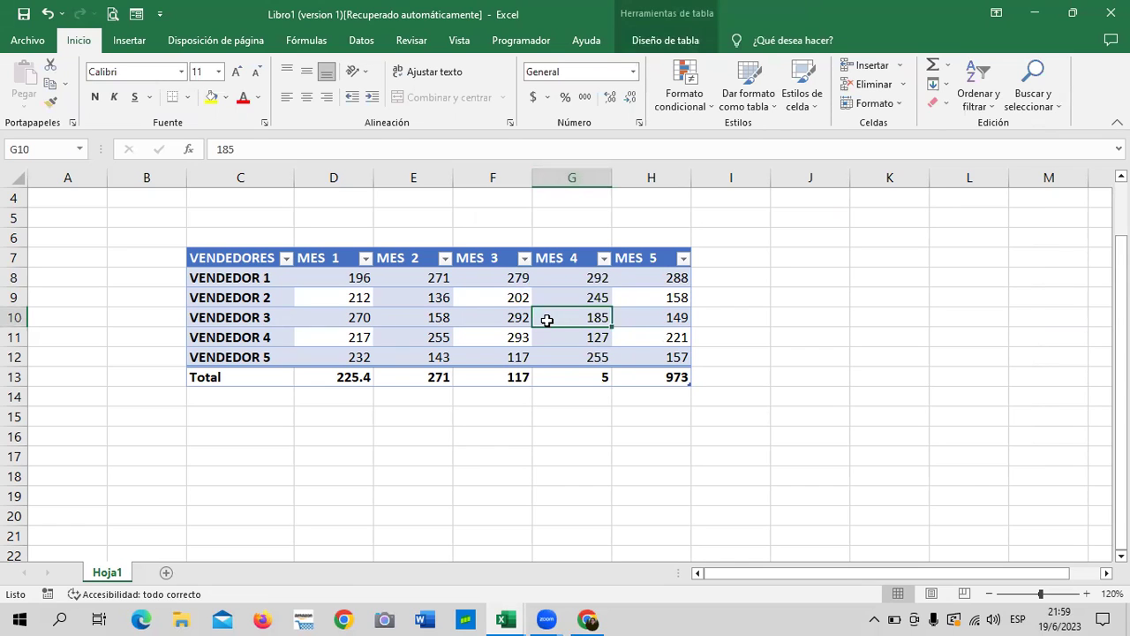
click(767, 276)
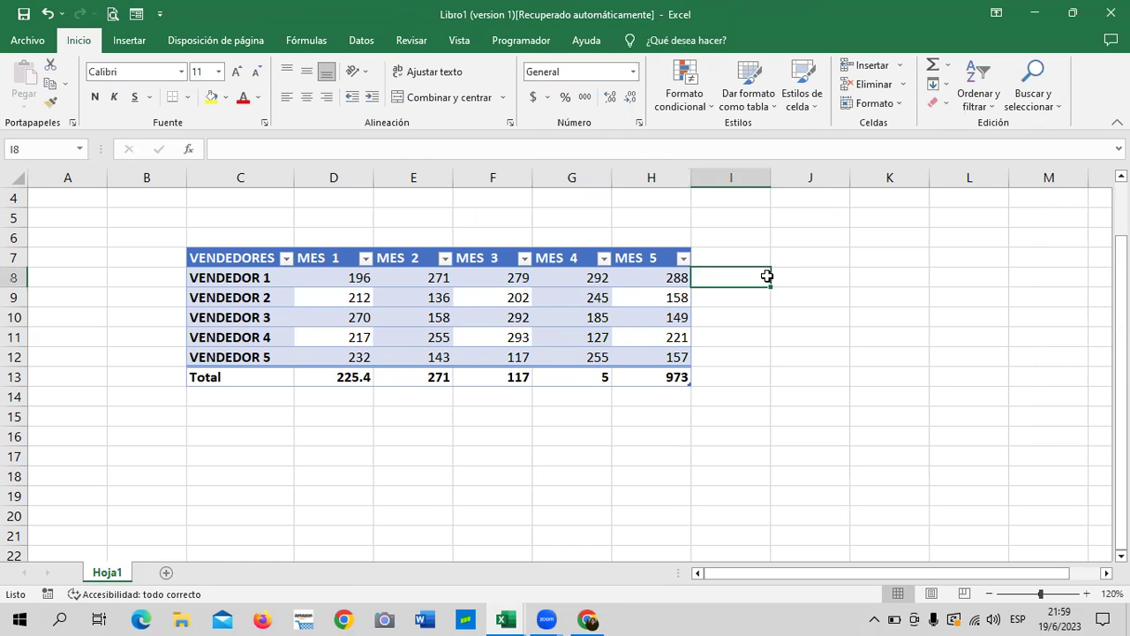
click(588, 620)
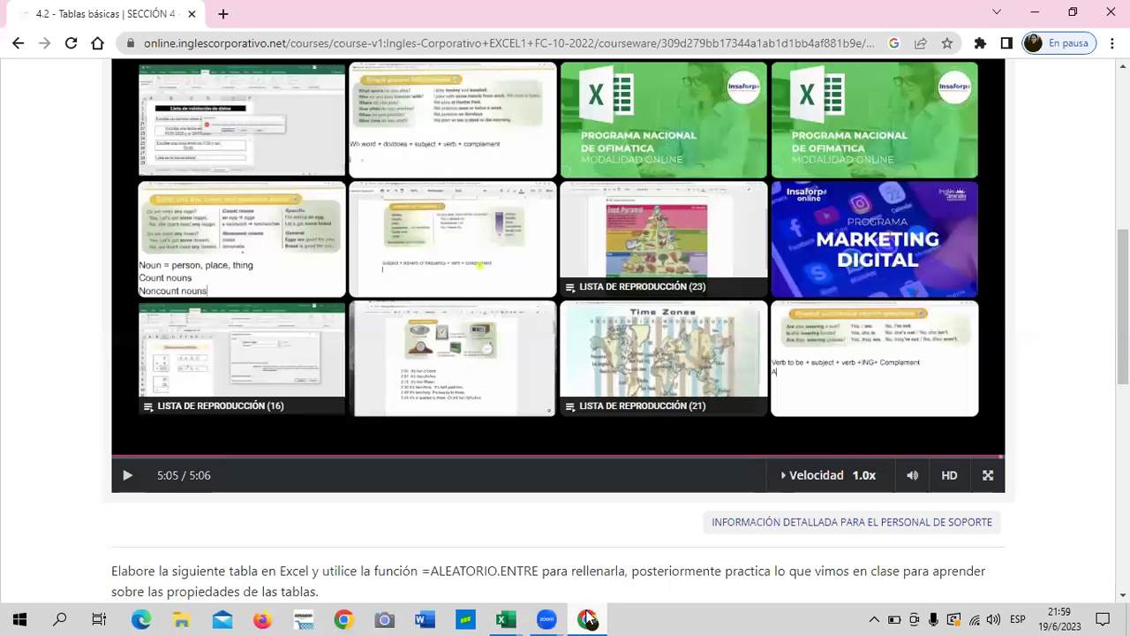
- Open the 4.5 Laboratorio quiz from the lesson bar and scroll to its true/false questions
scroll(596, 498, up, 5)
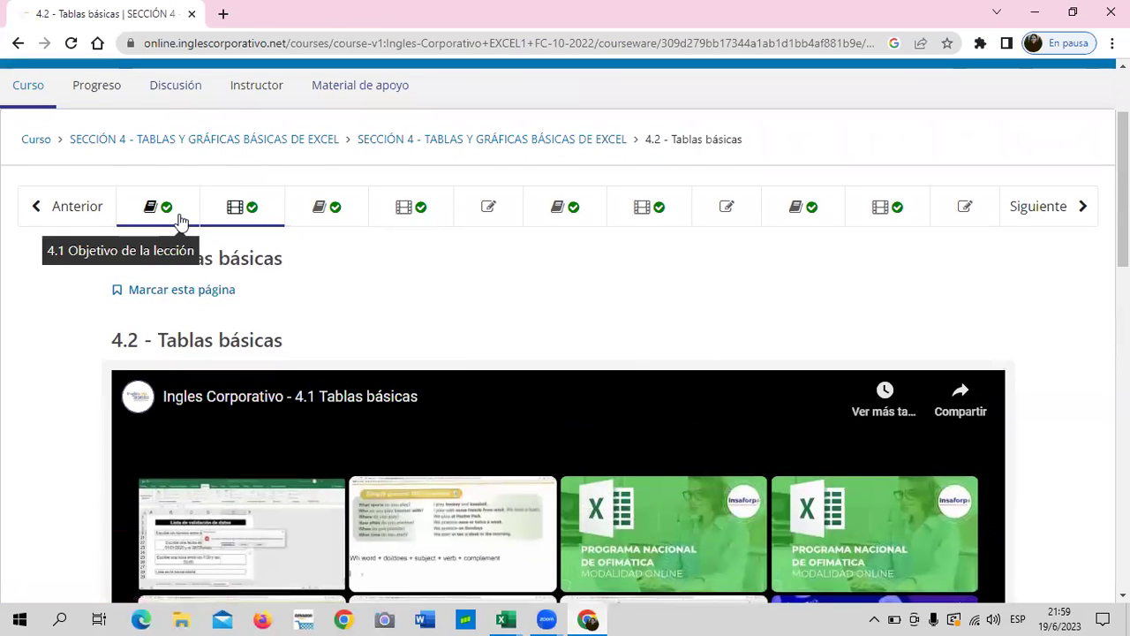
click(475, 228)
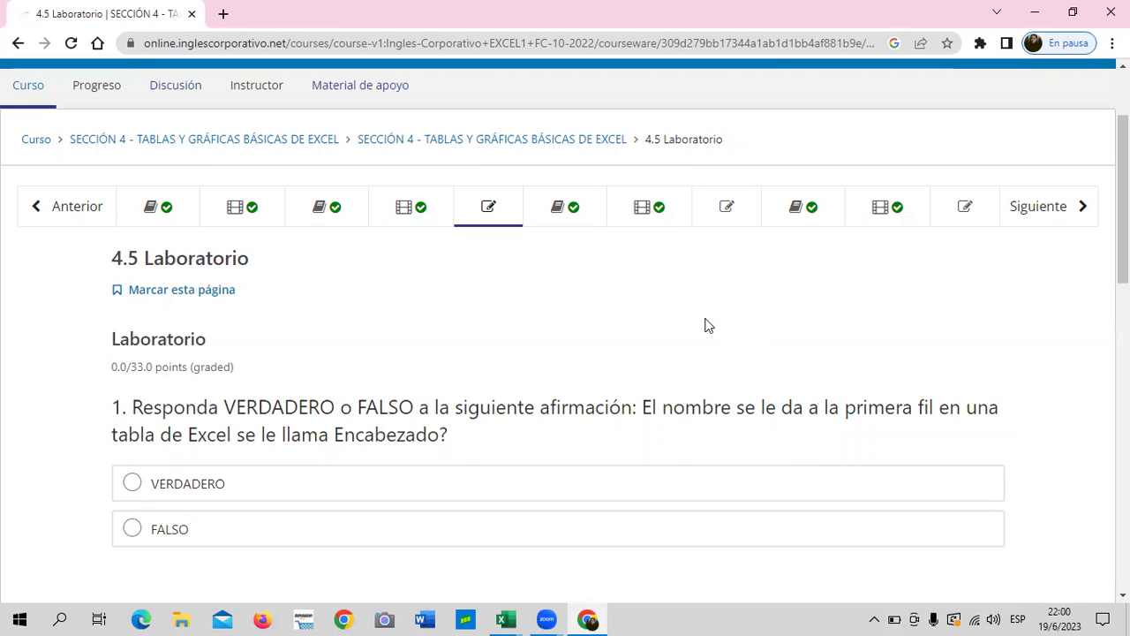
scroll(692, 327, down, 2)
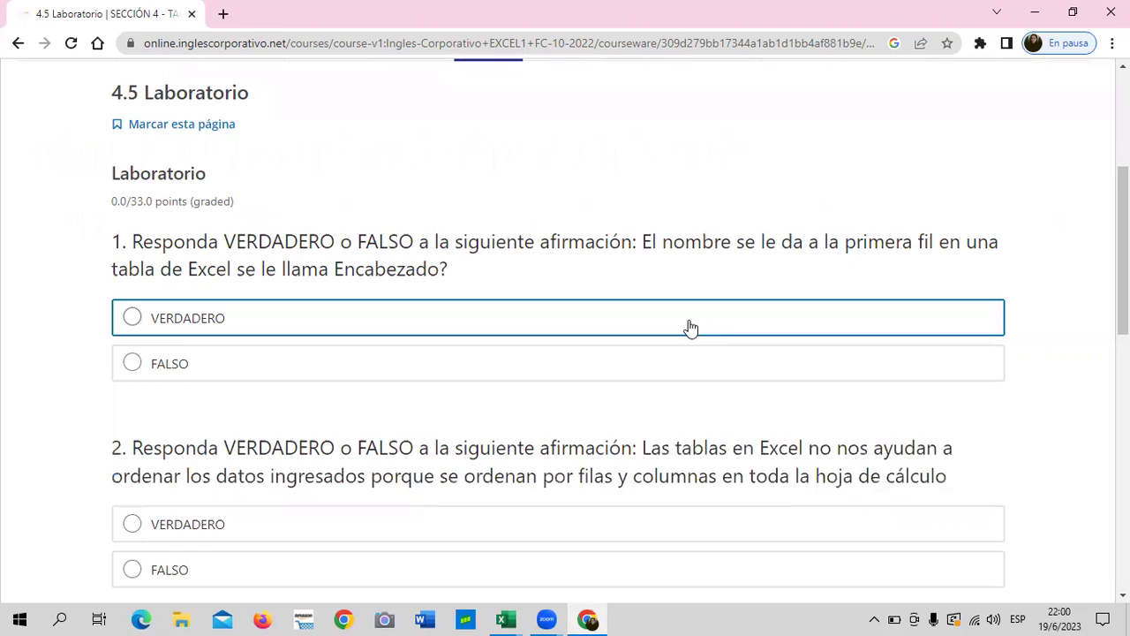